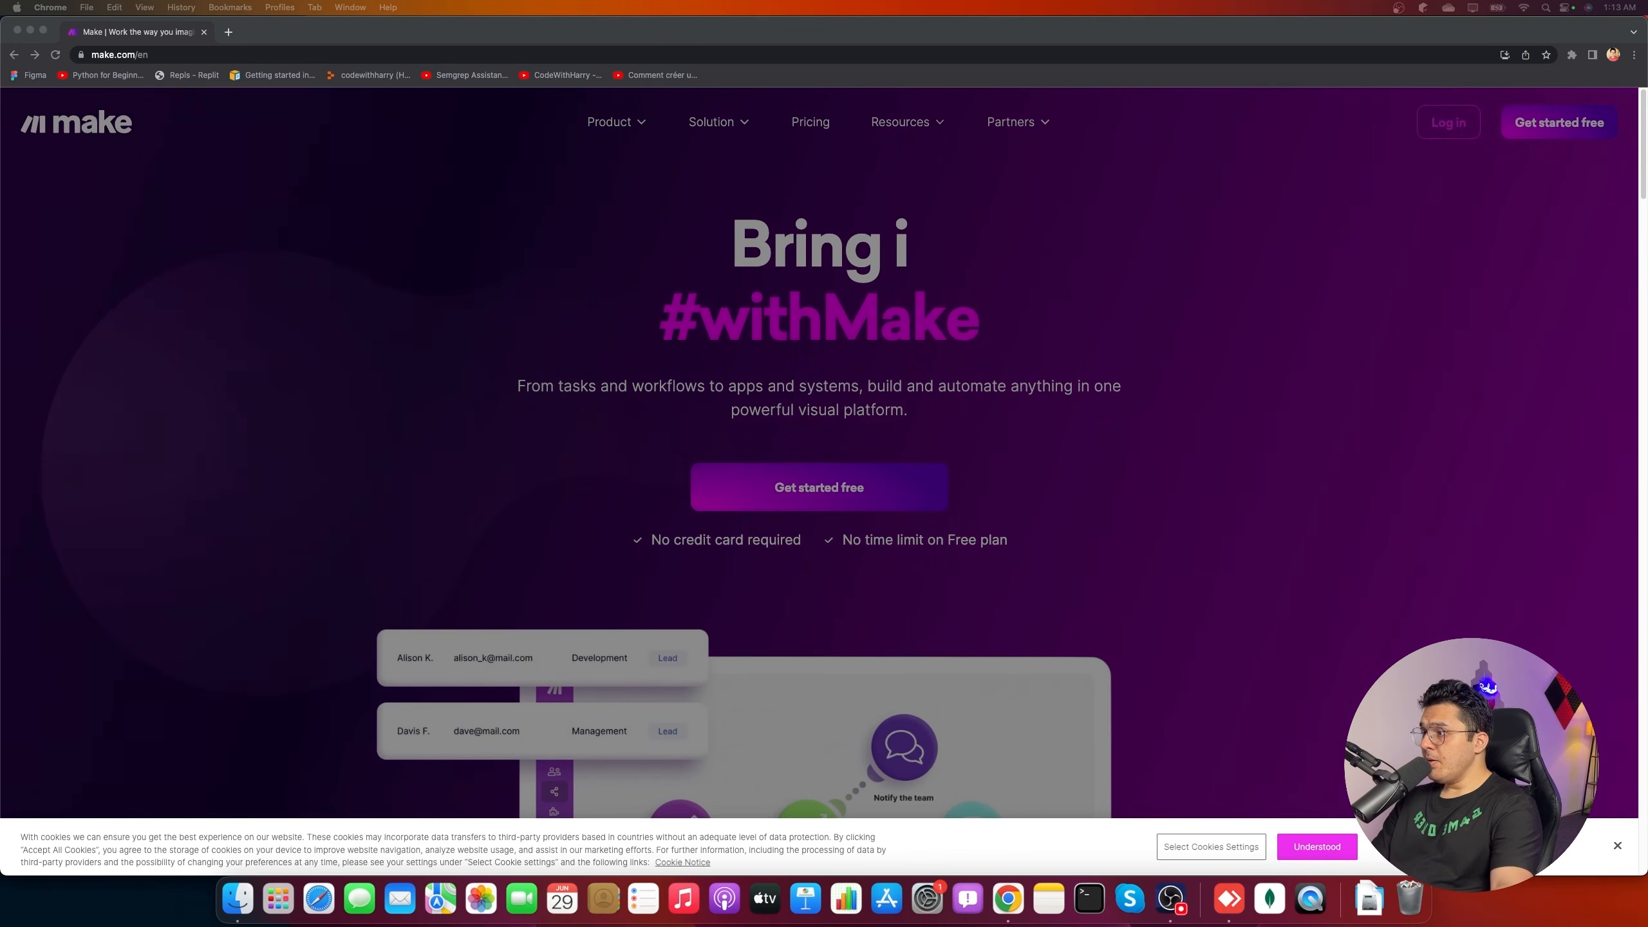
- Dismiss the cookie notice and sign in to the Make platform with Google
left_click(1282, 849)
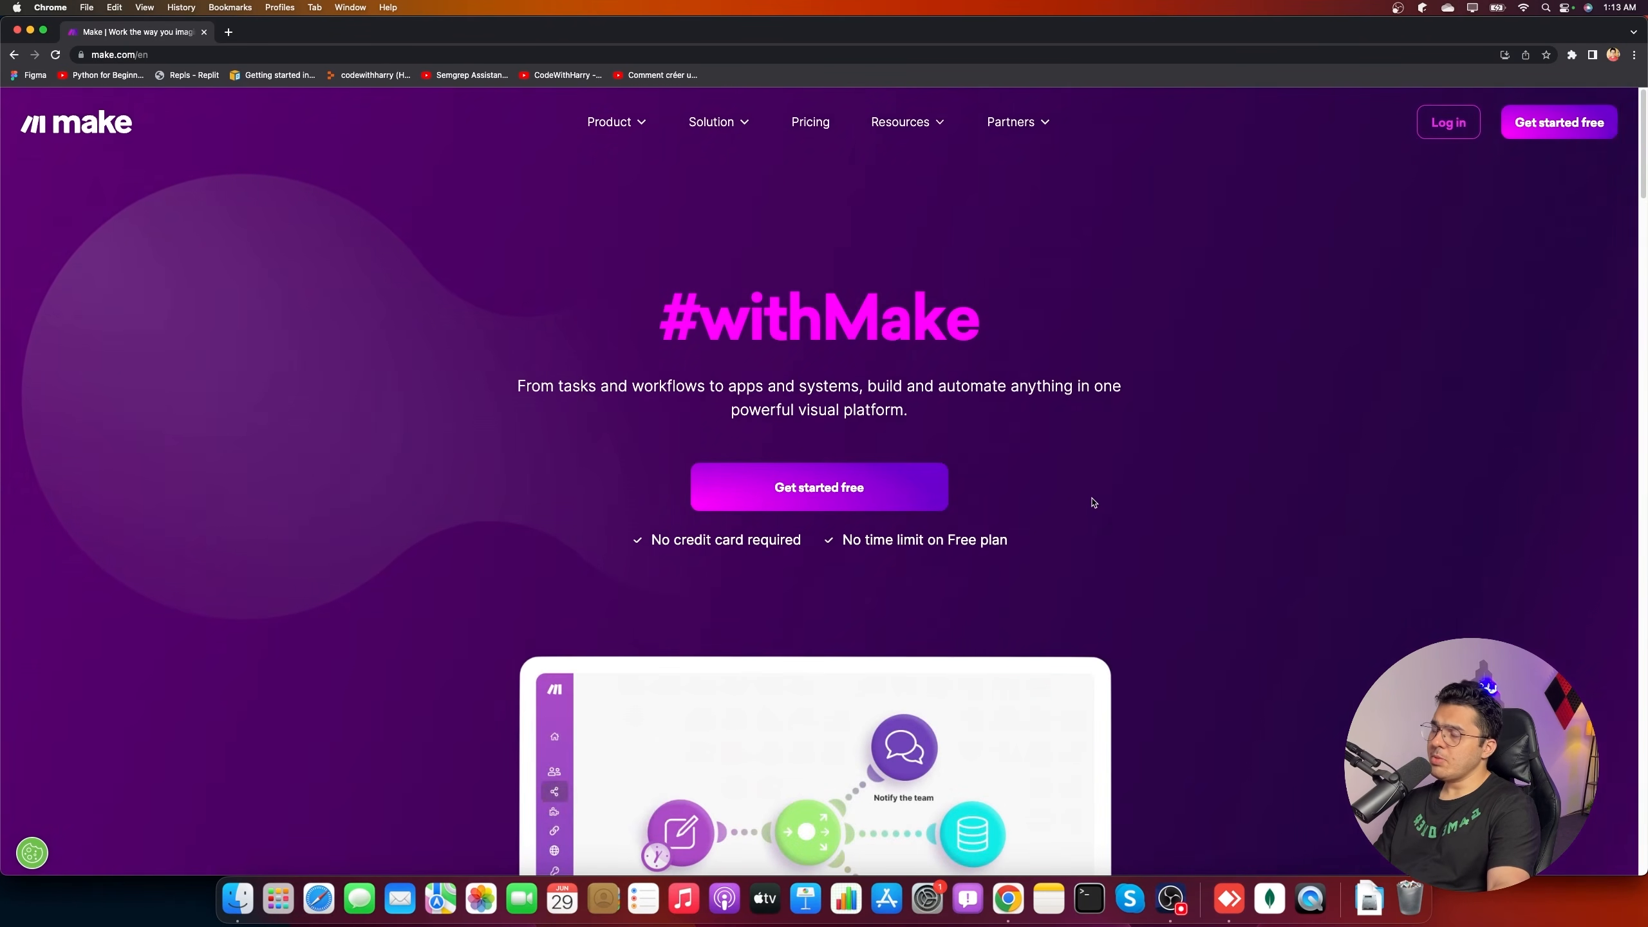
left_click(1448, 127)
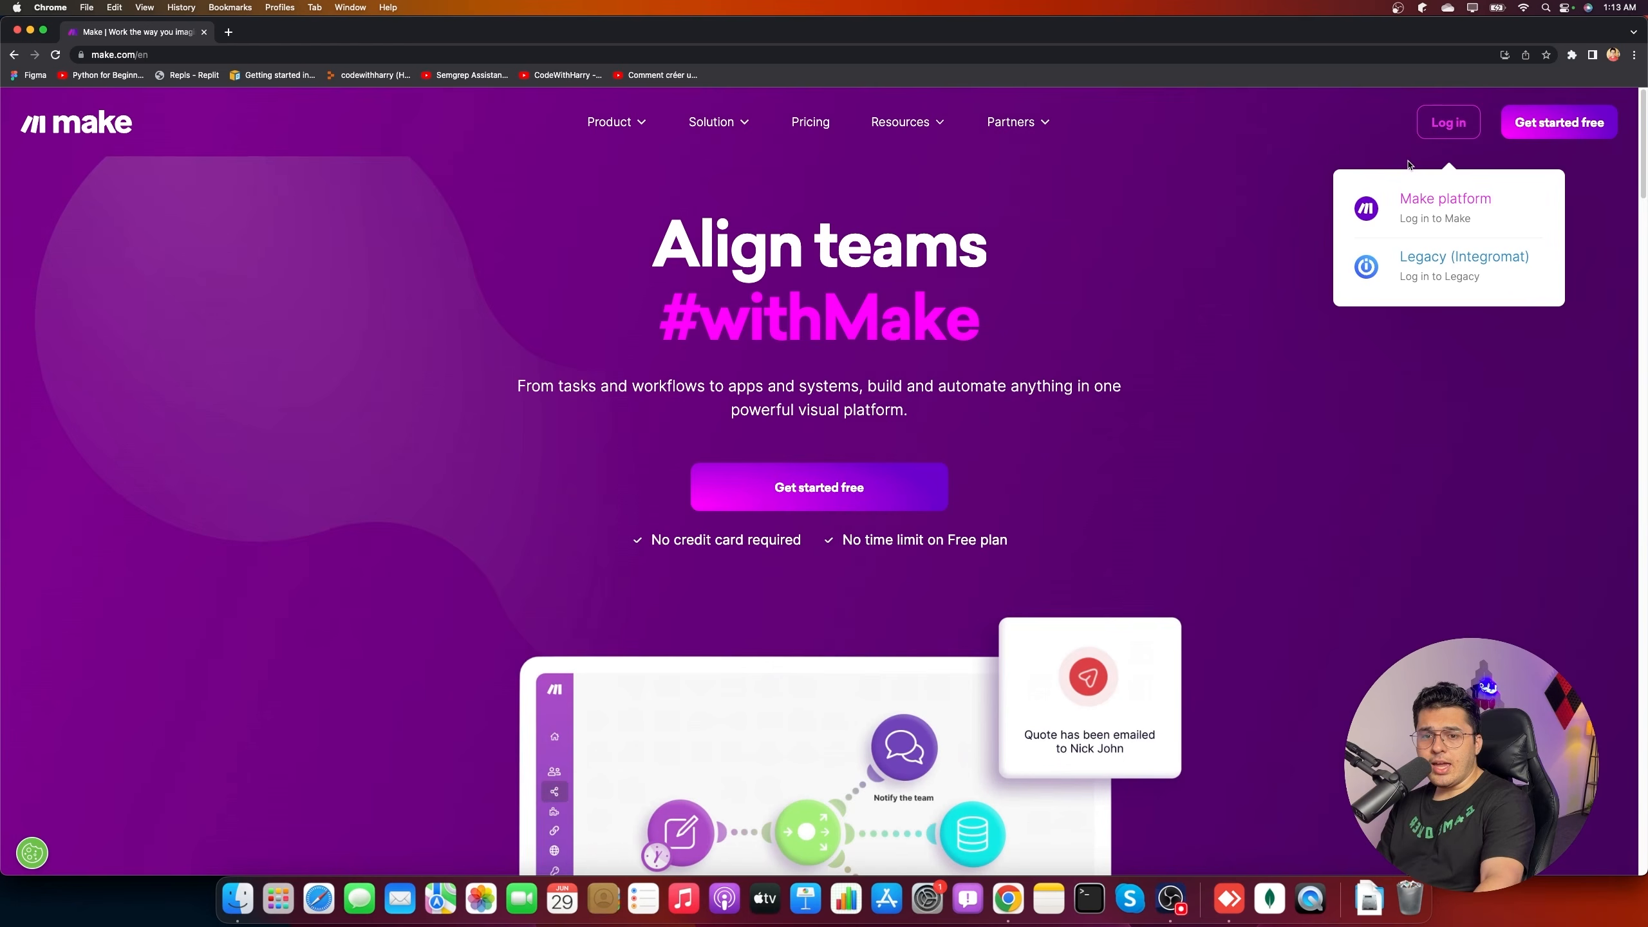
left_click(1400, 207)
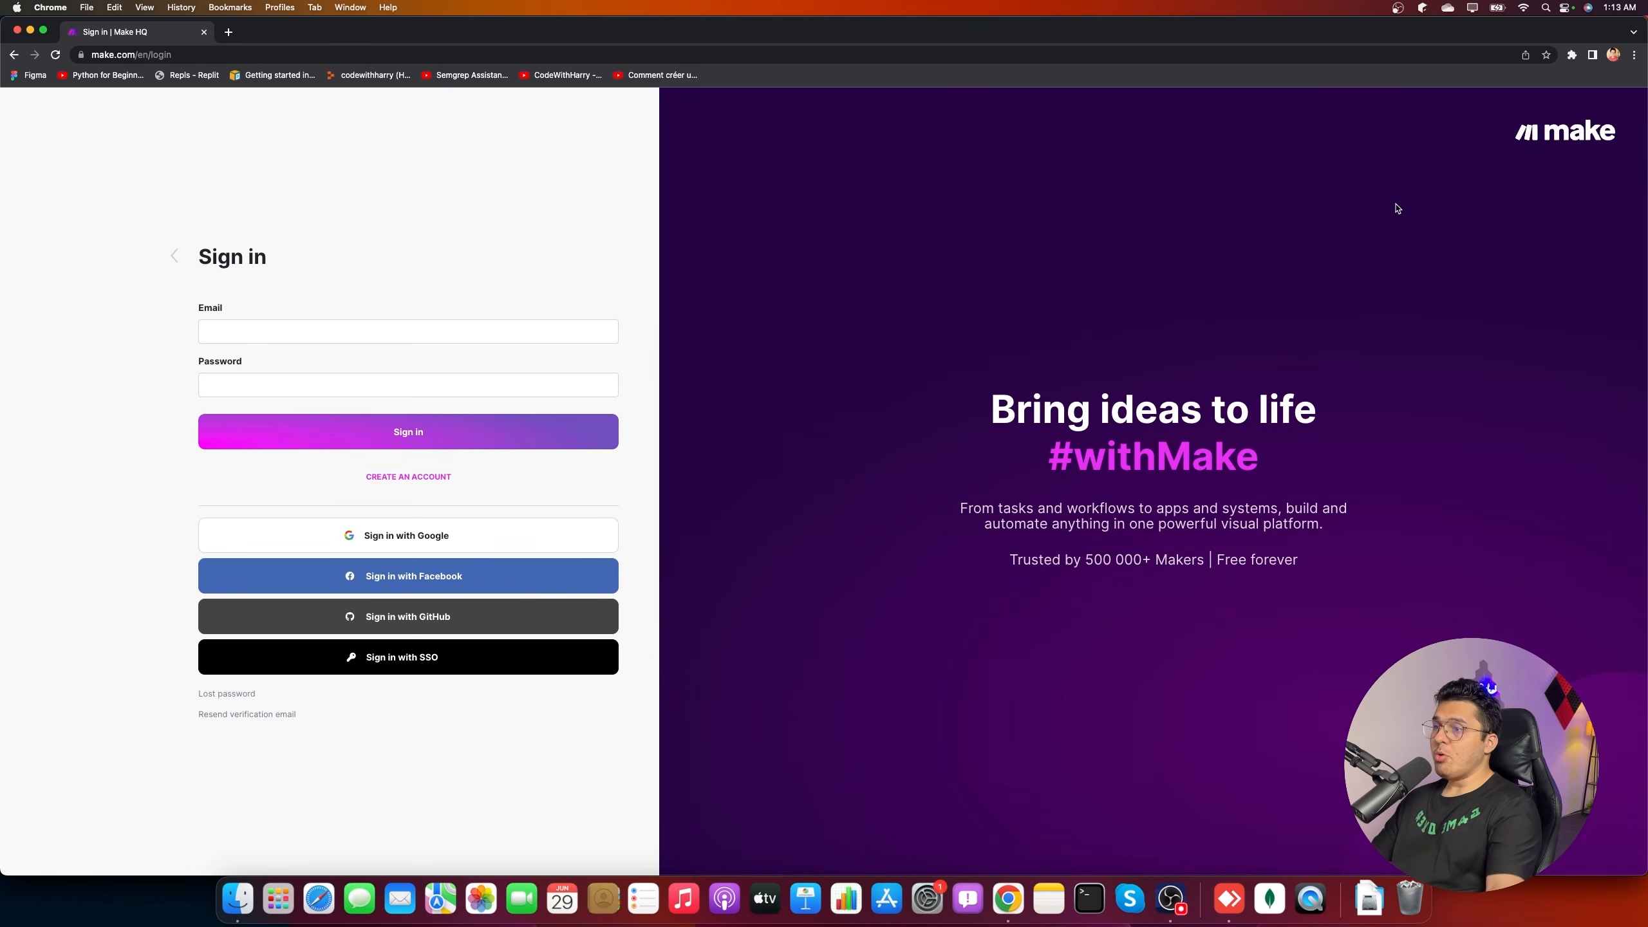
left_click(454, 535)
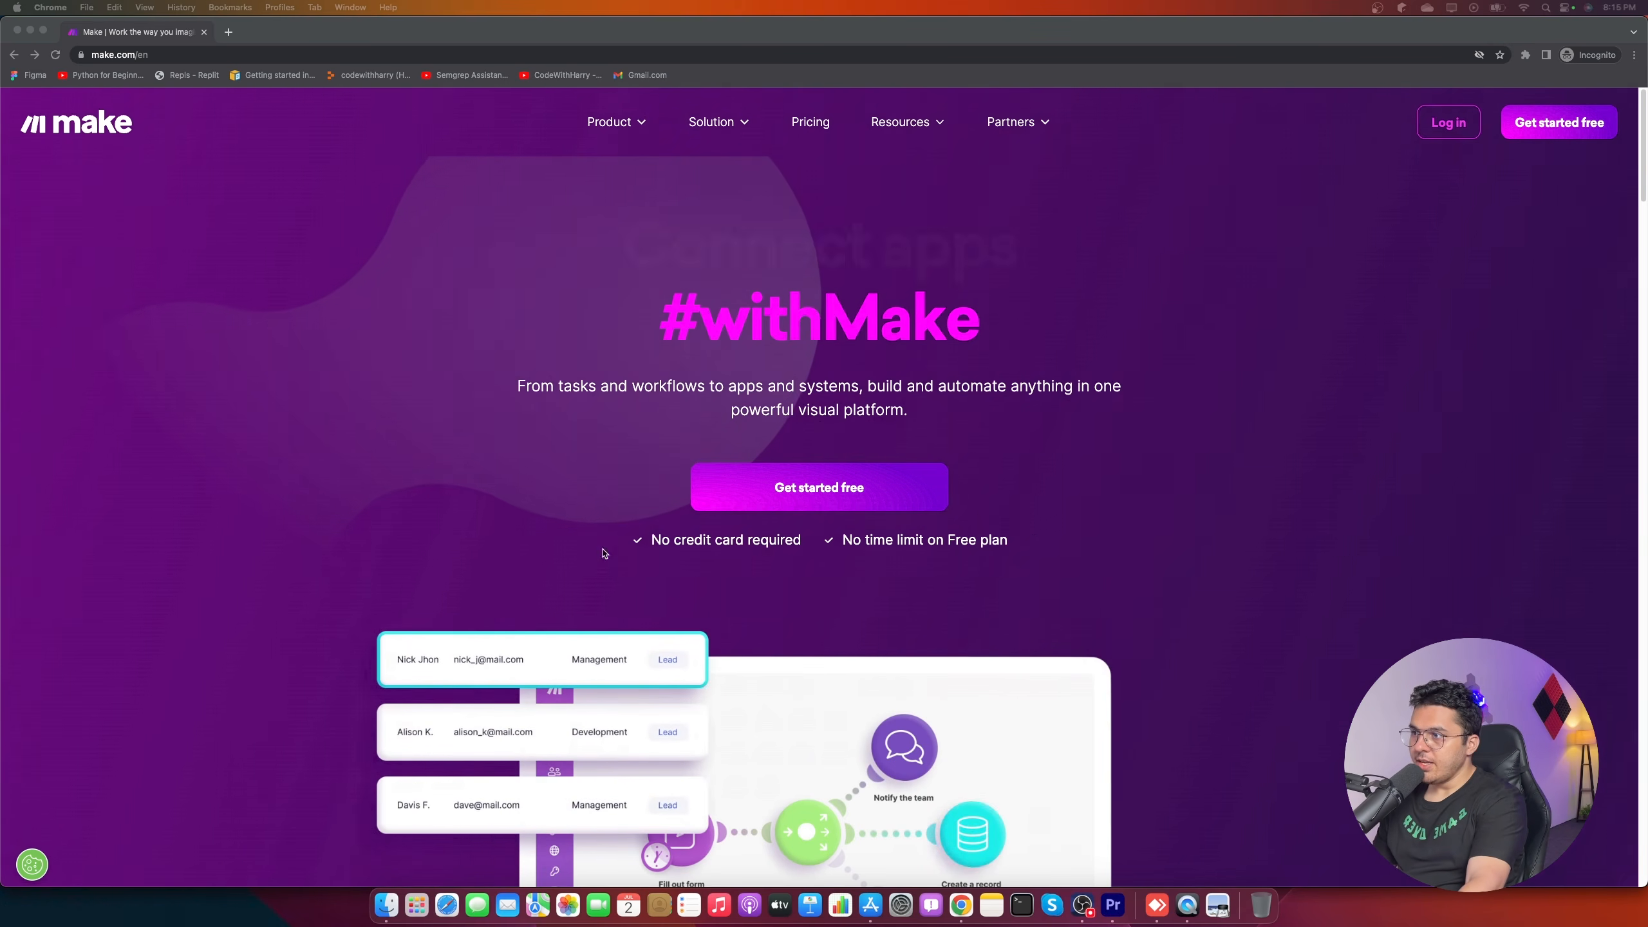
scroll(770, 601, "down", 10)
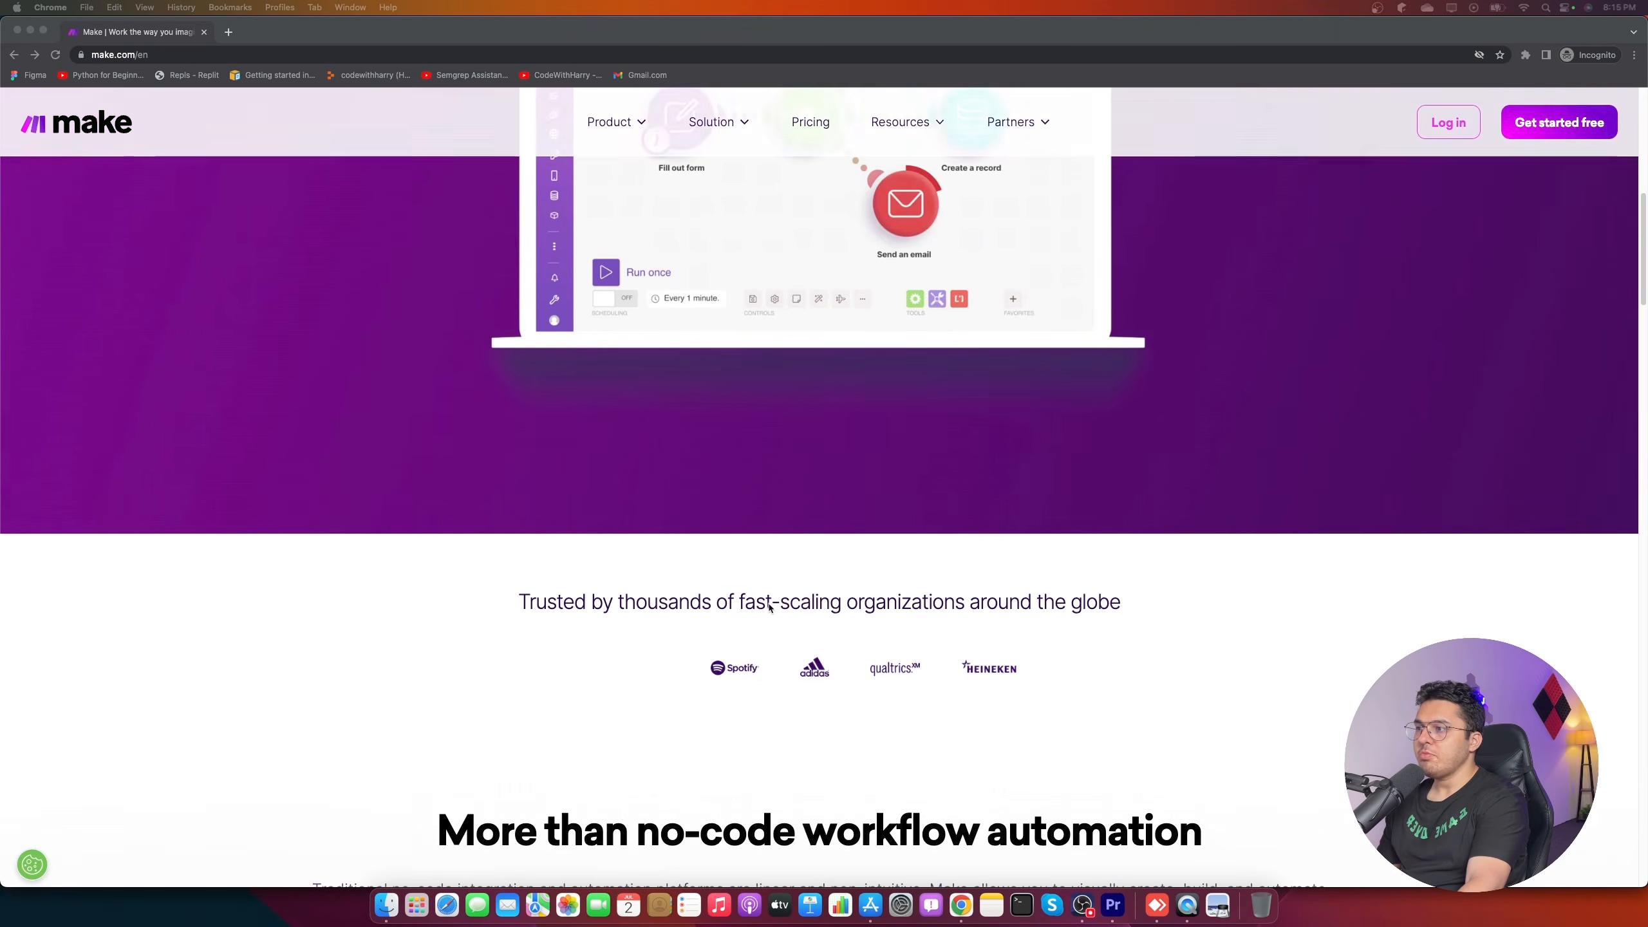
scroll(769, 644, "up", 10)
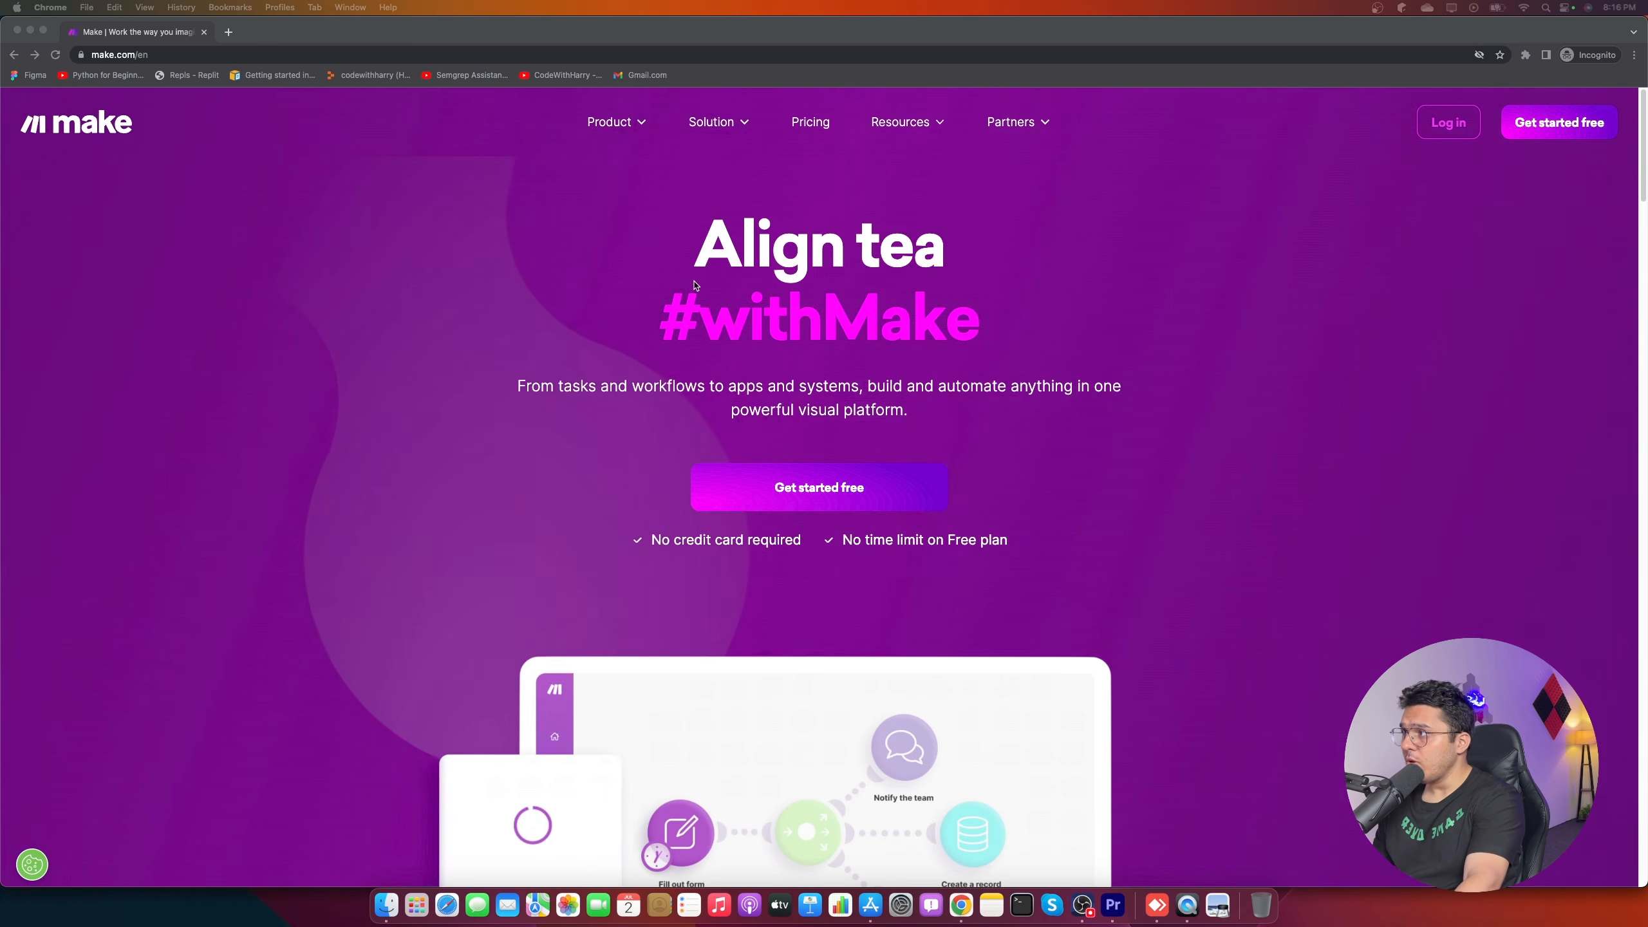
scroll(757, 486, "down", 2)
scroll(757, 487, "down", 3)
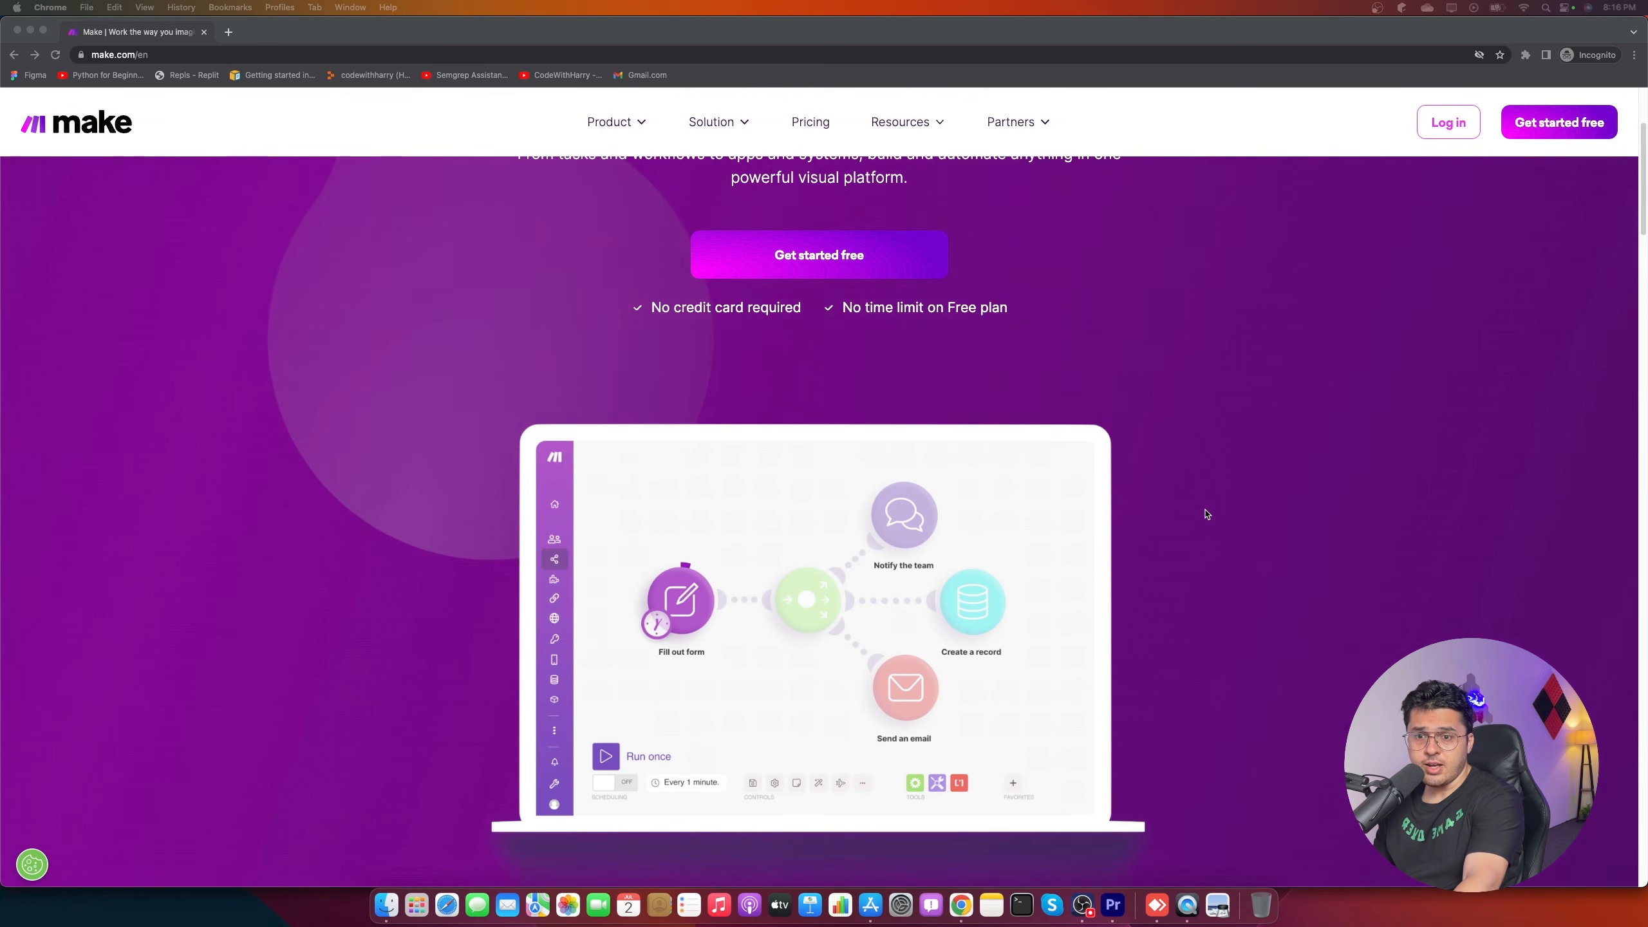
scroll(1037, 606, "up", 4)
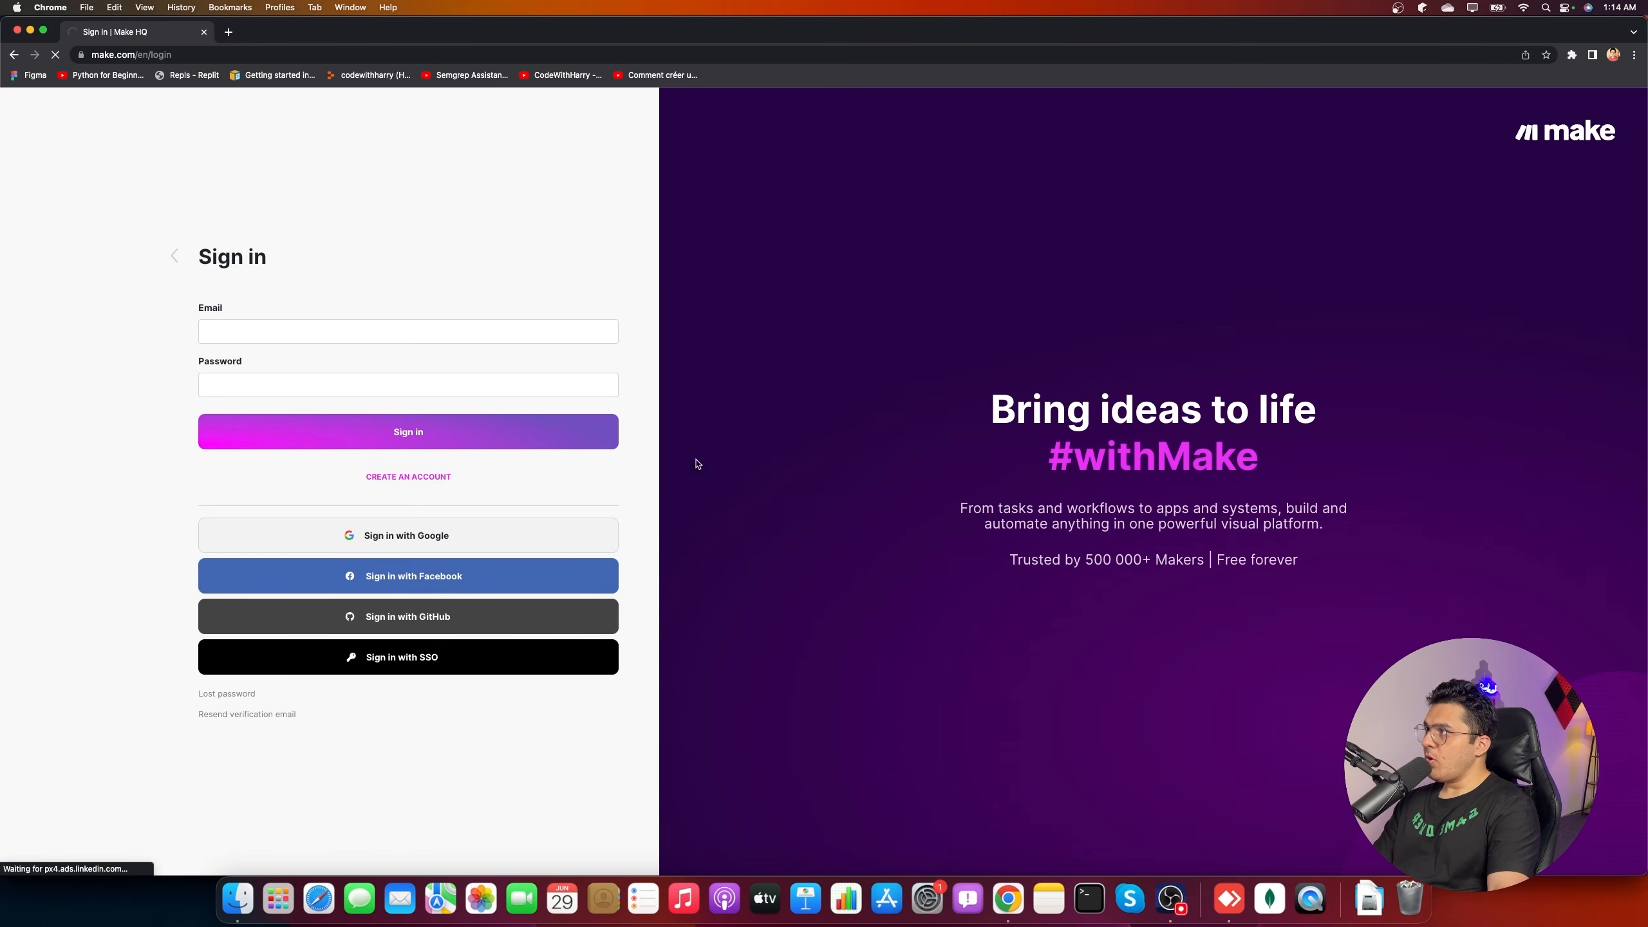
- Open linode.com in a new tab, then bring up the Akamai Cloud Manager Linodes page
left_click(228, 32)
type("linode.")
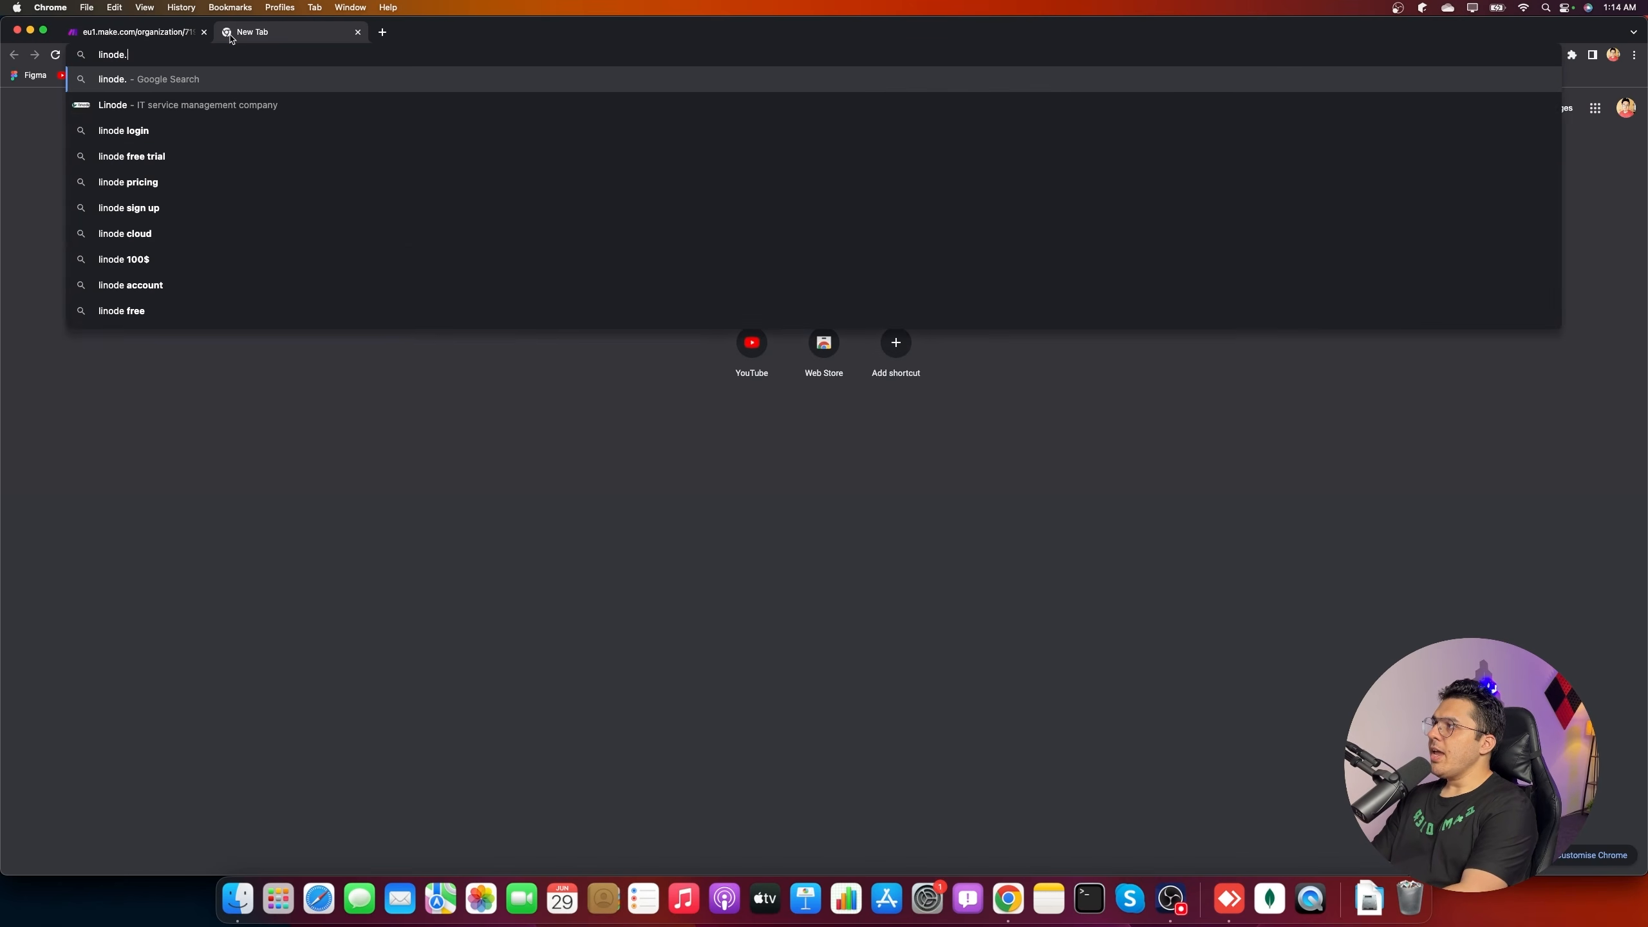
key("Return")
left_click(131, 35)
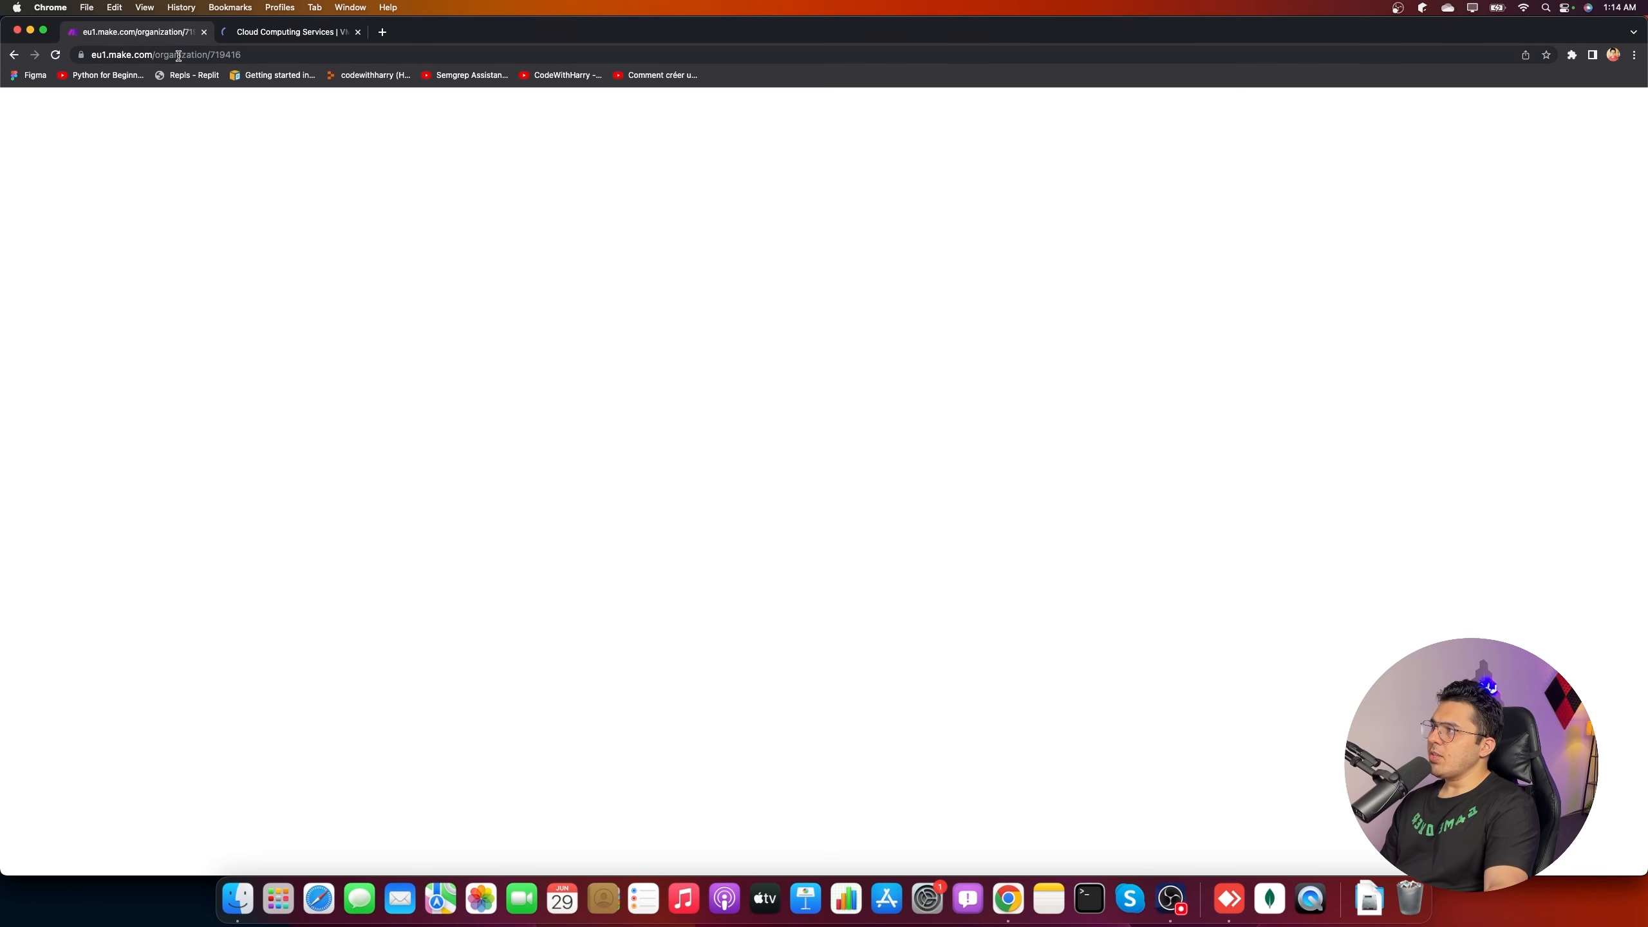
double_click(215, 55)
left_click(311, 36)
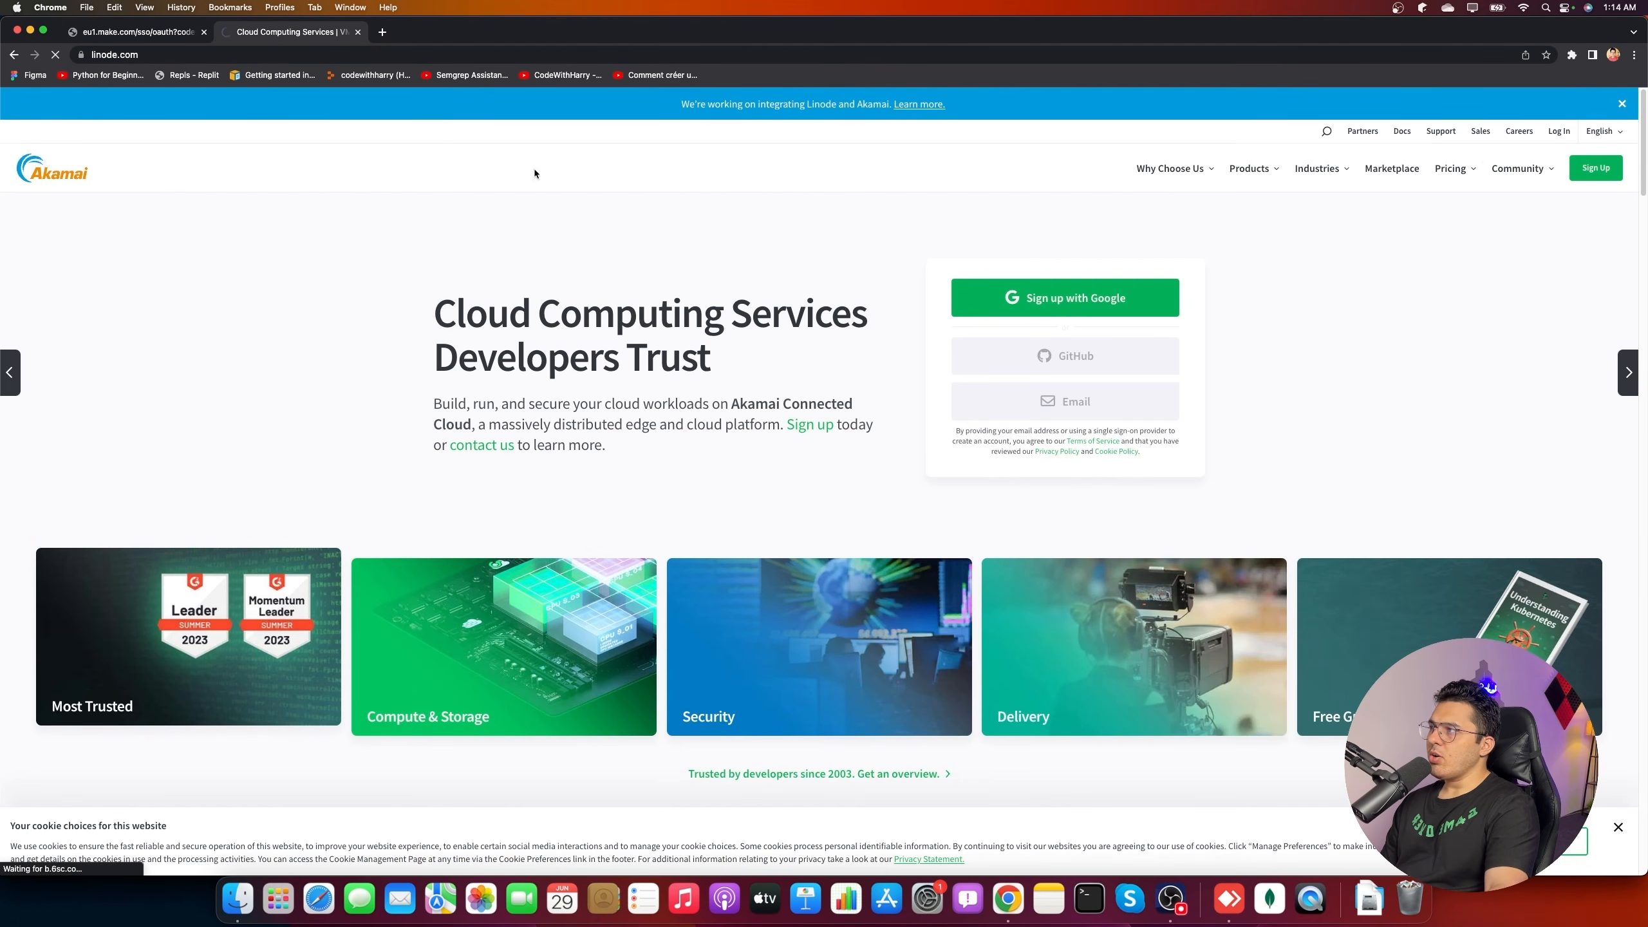
left_click(158, 35)
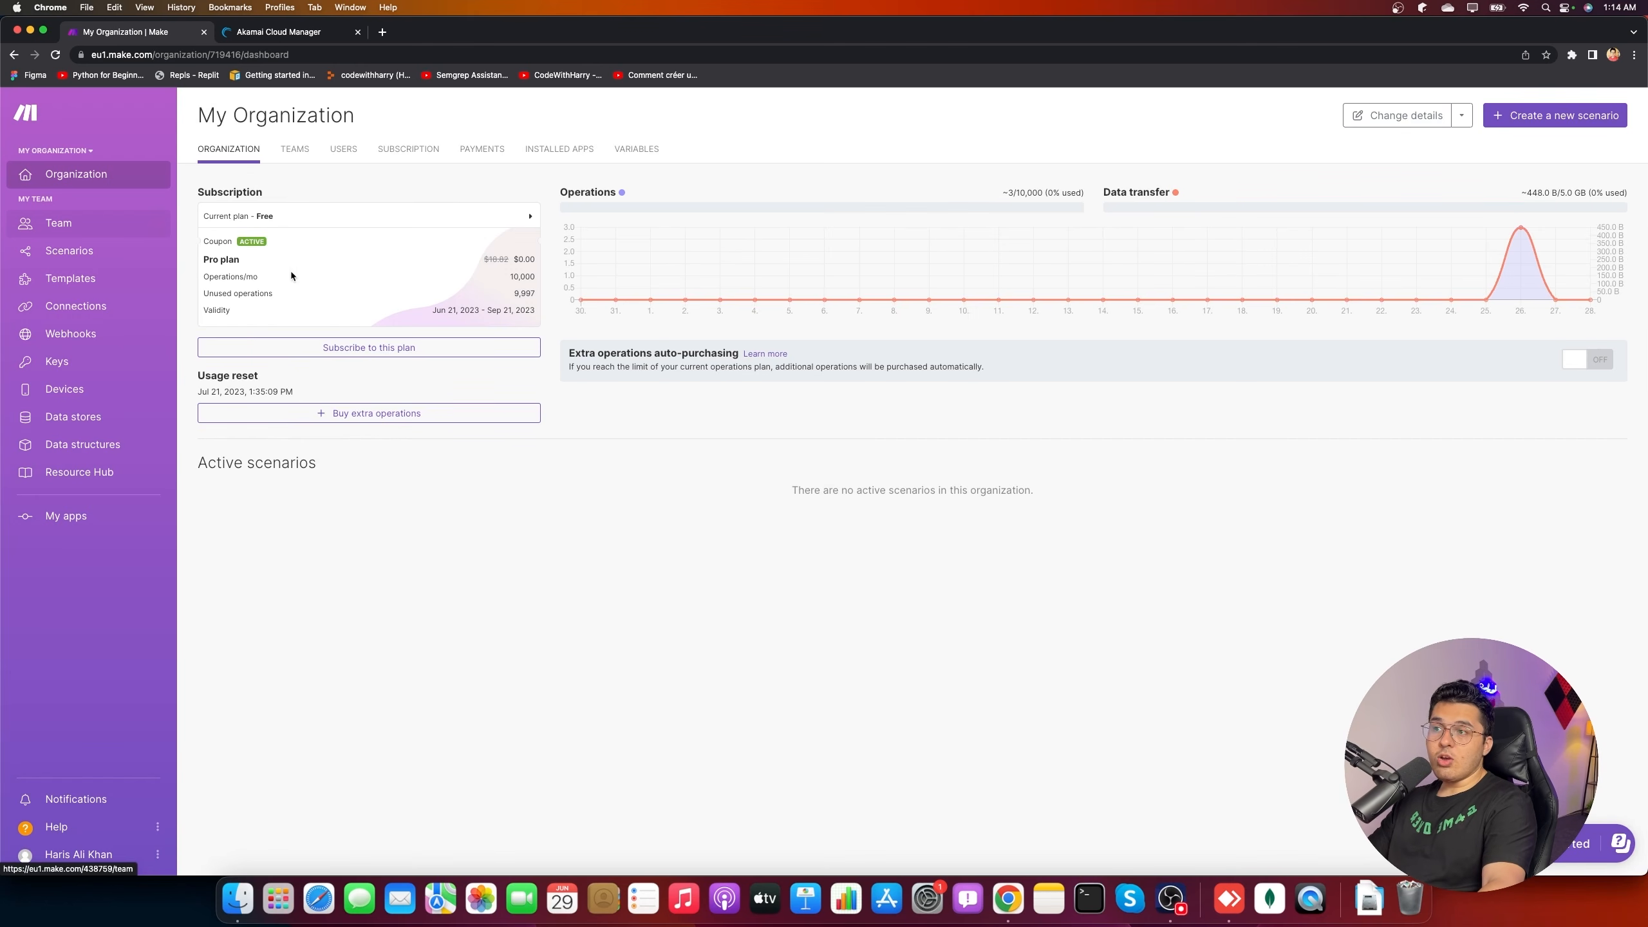
left_click(289, 38)
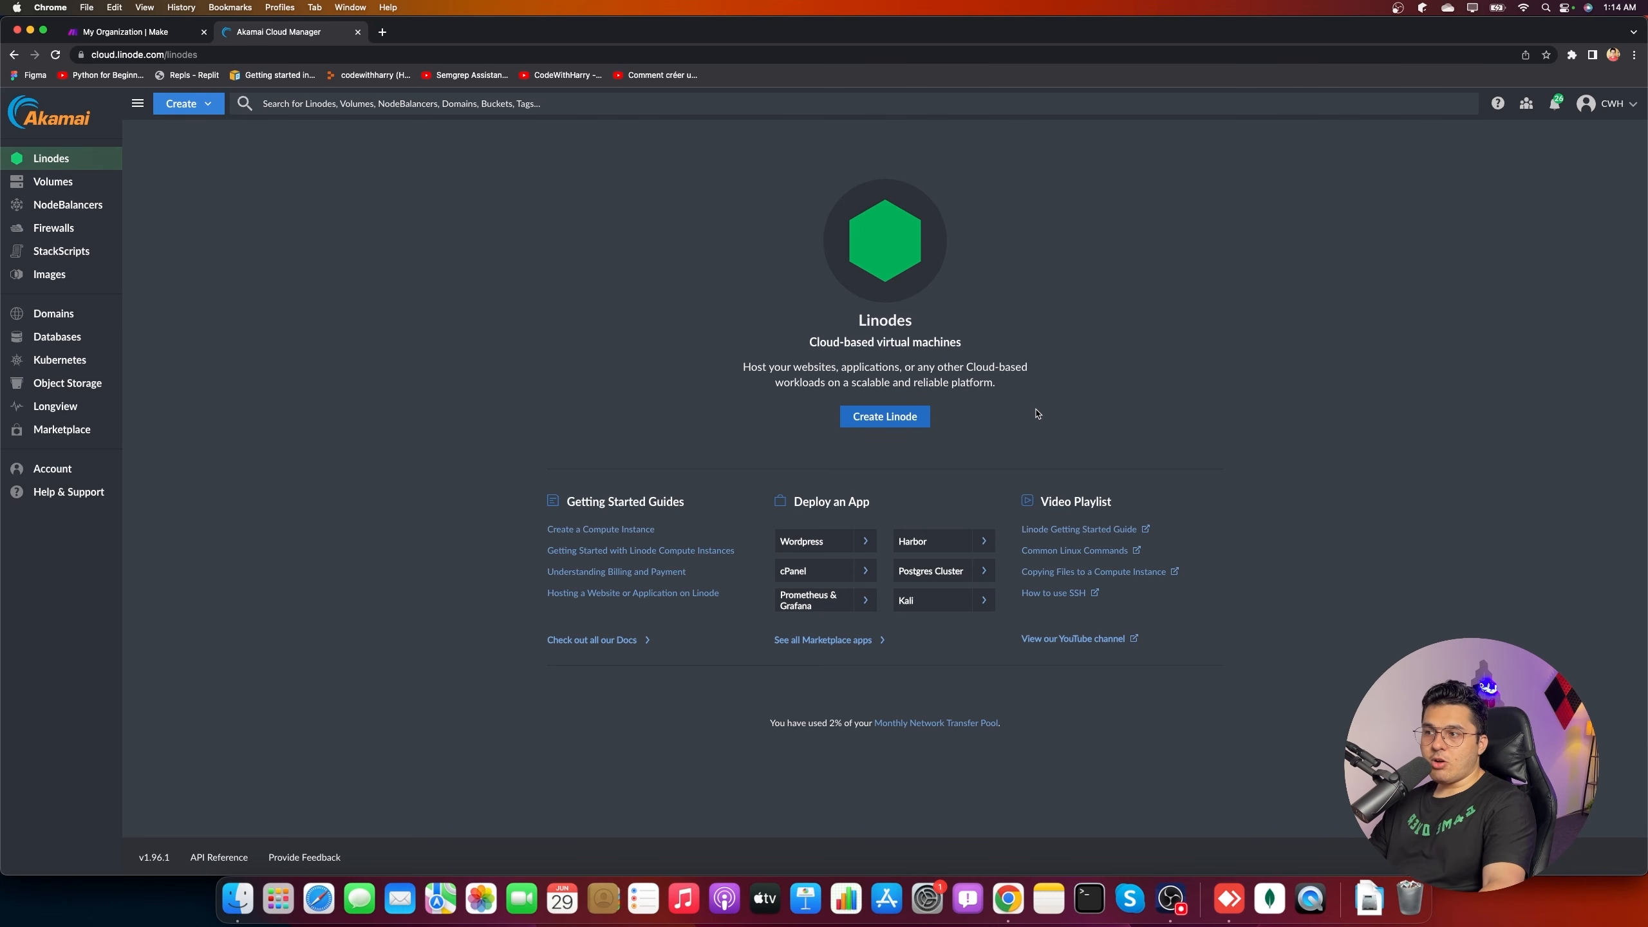
- Start a new Linode with the Ubuntu 22.04 LTS image and Shared CPU Nanode 1 GB plan
left_click(924, 417)
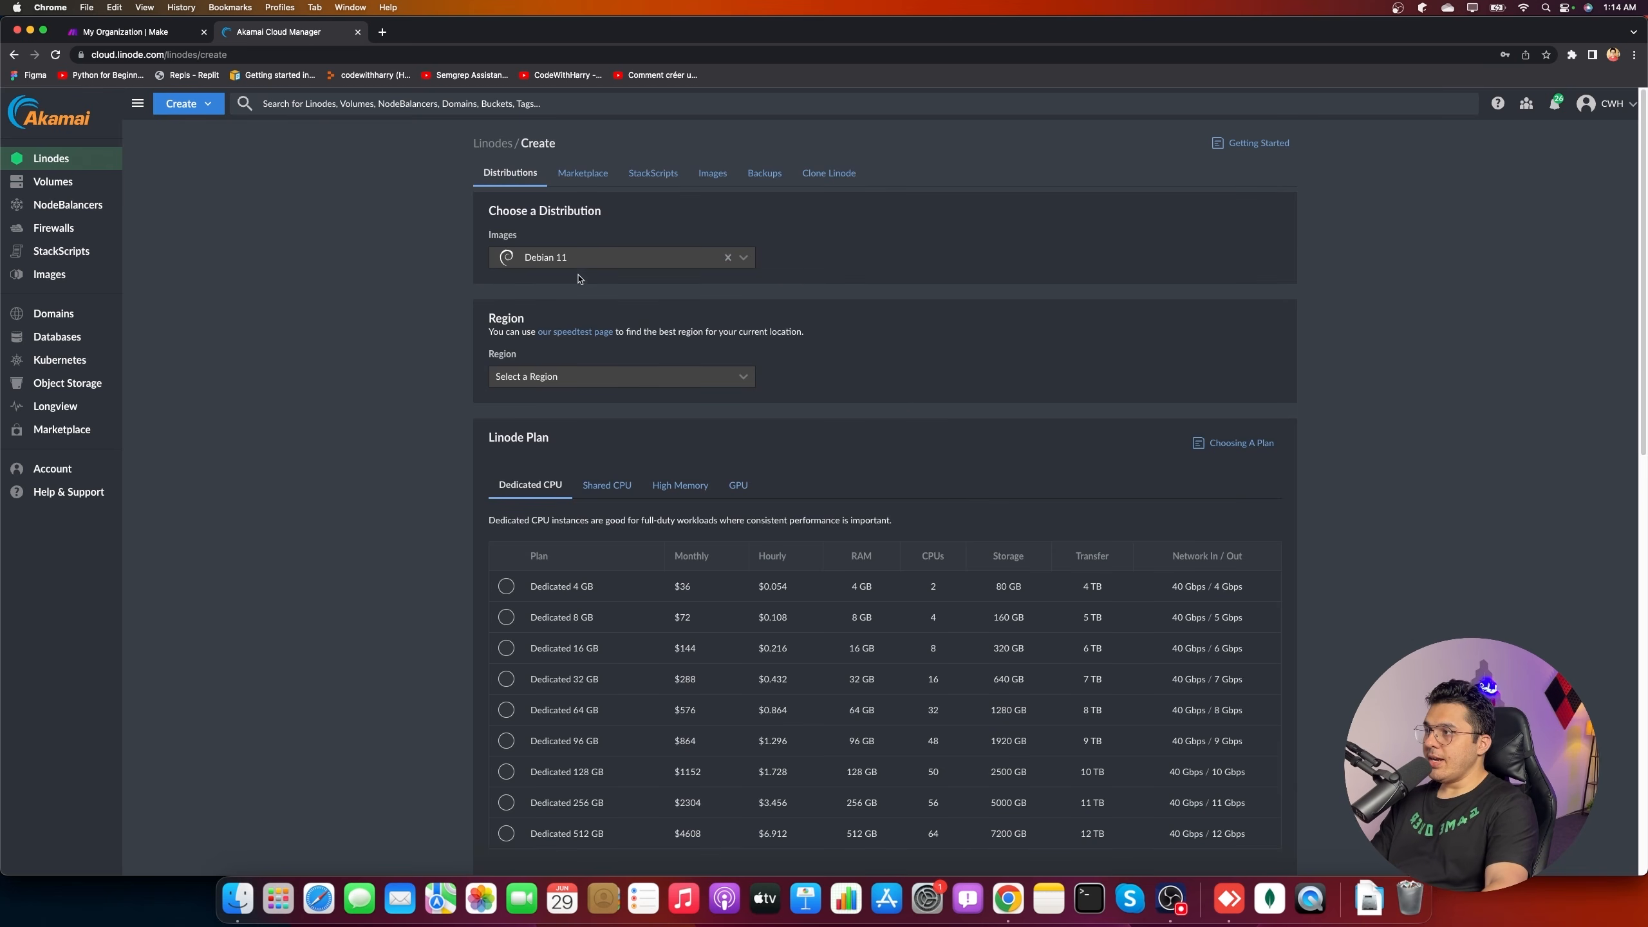
left_click(579, 258)
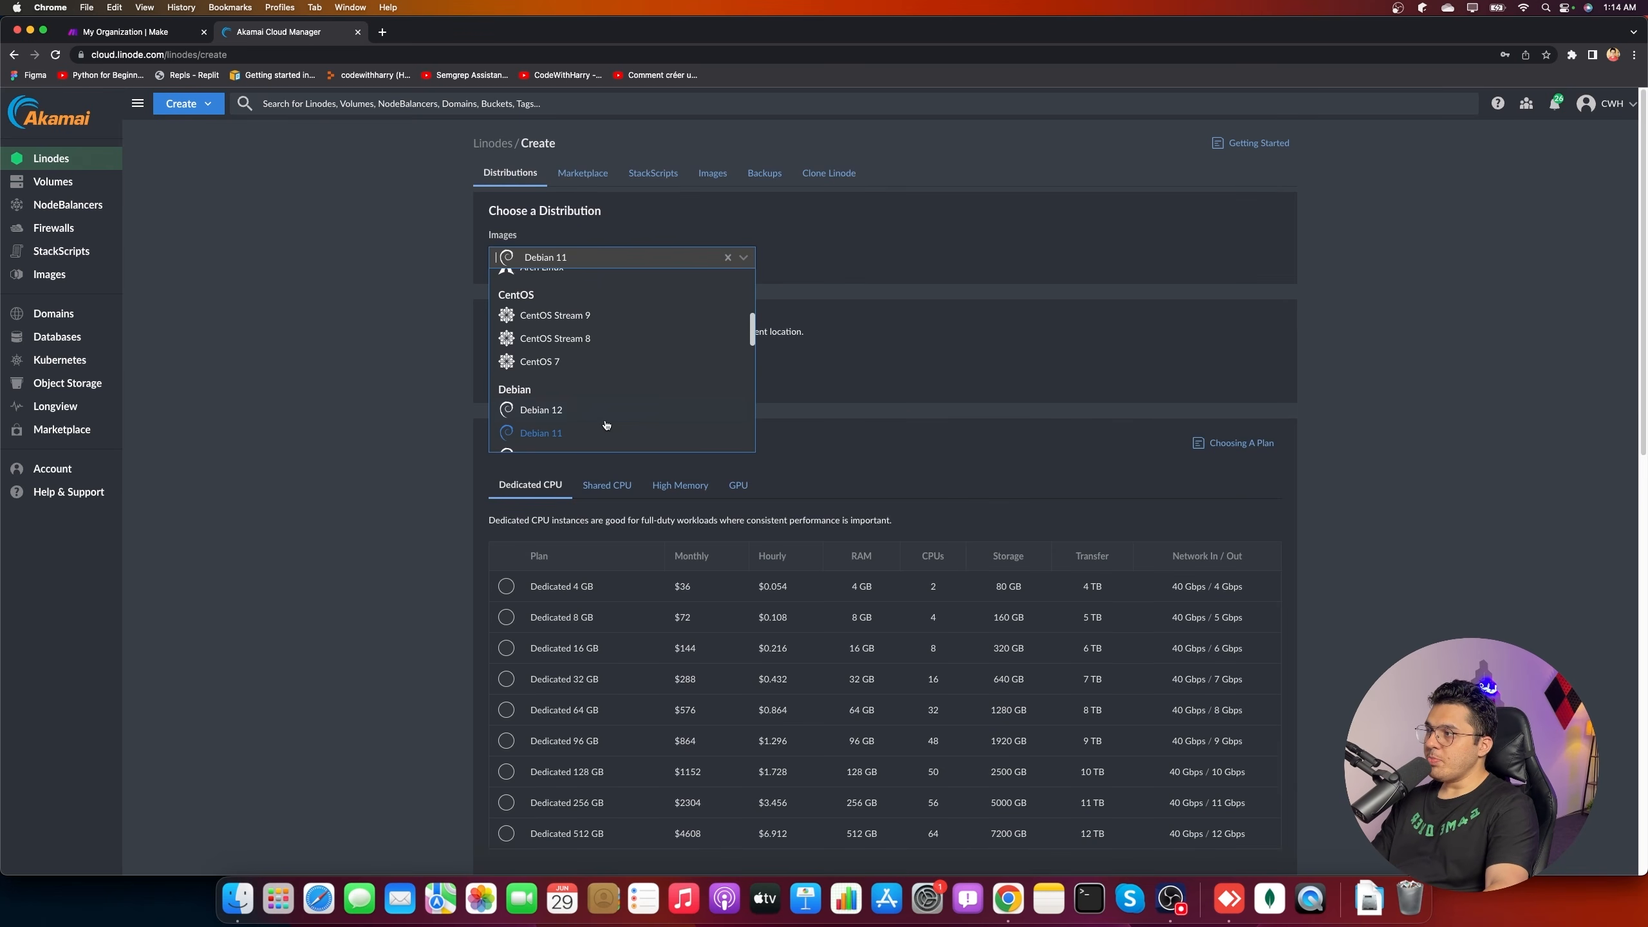
scroll(560, 404, "up", 3)
scroll(560, 403, "down", 5)
scroll(560, 404, "down", 5)
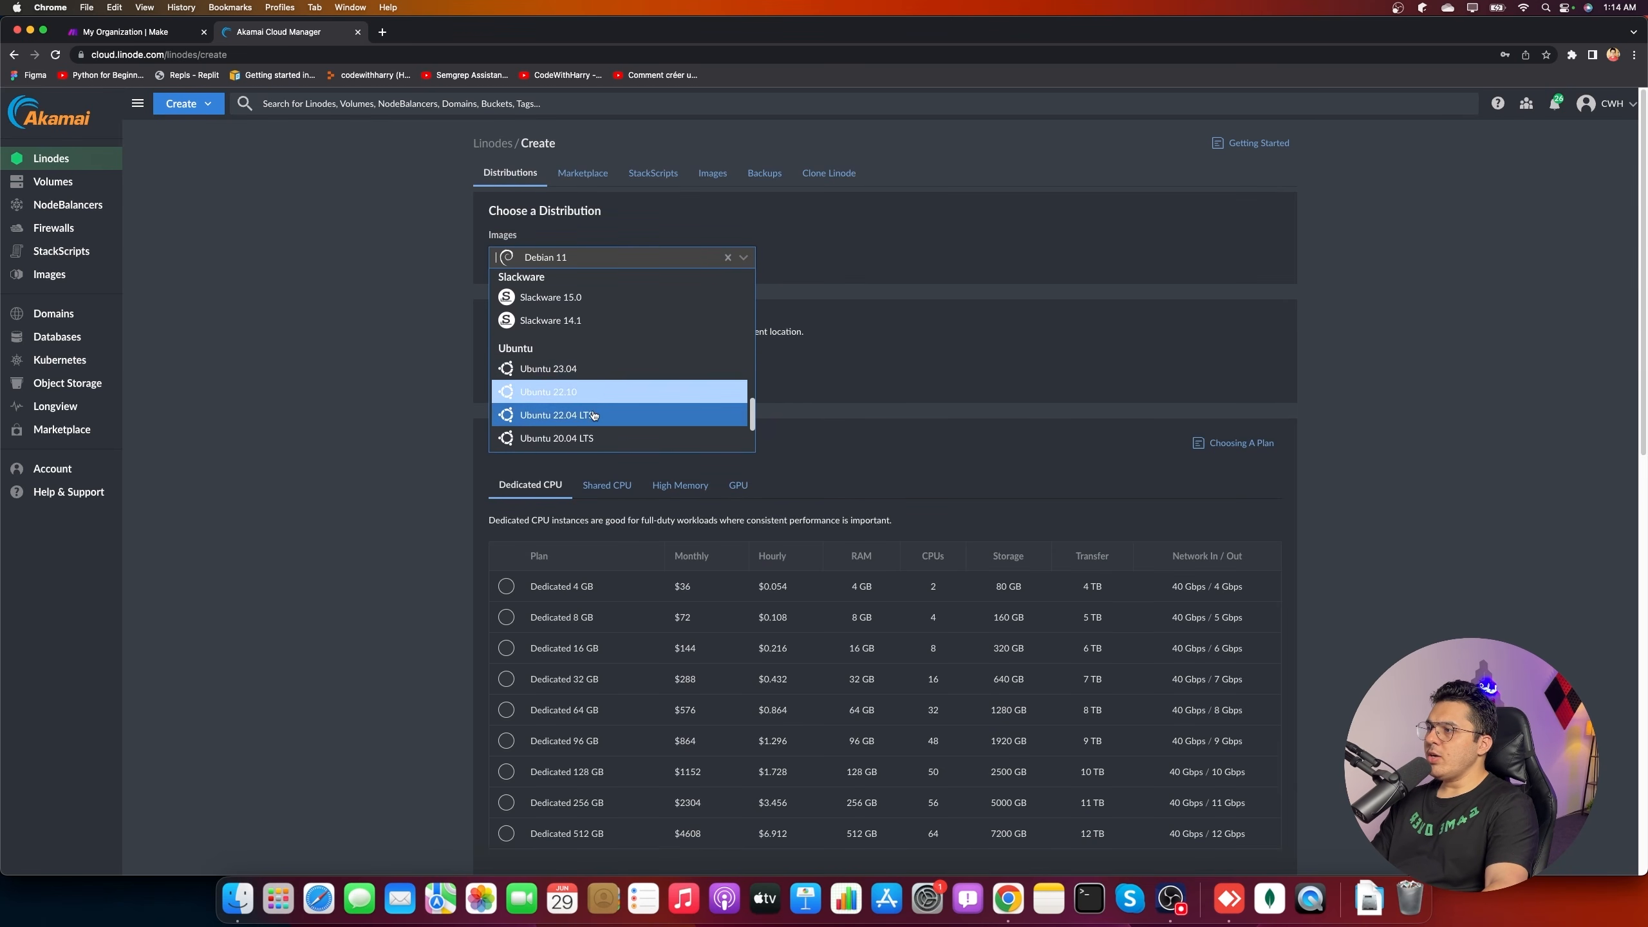
left_click(587, 415)
left_click(607, 485)
left_click(536, 587)
scroll(455, 594, "down", 6)
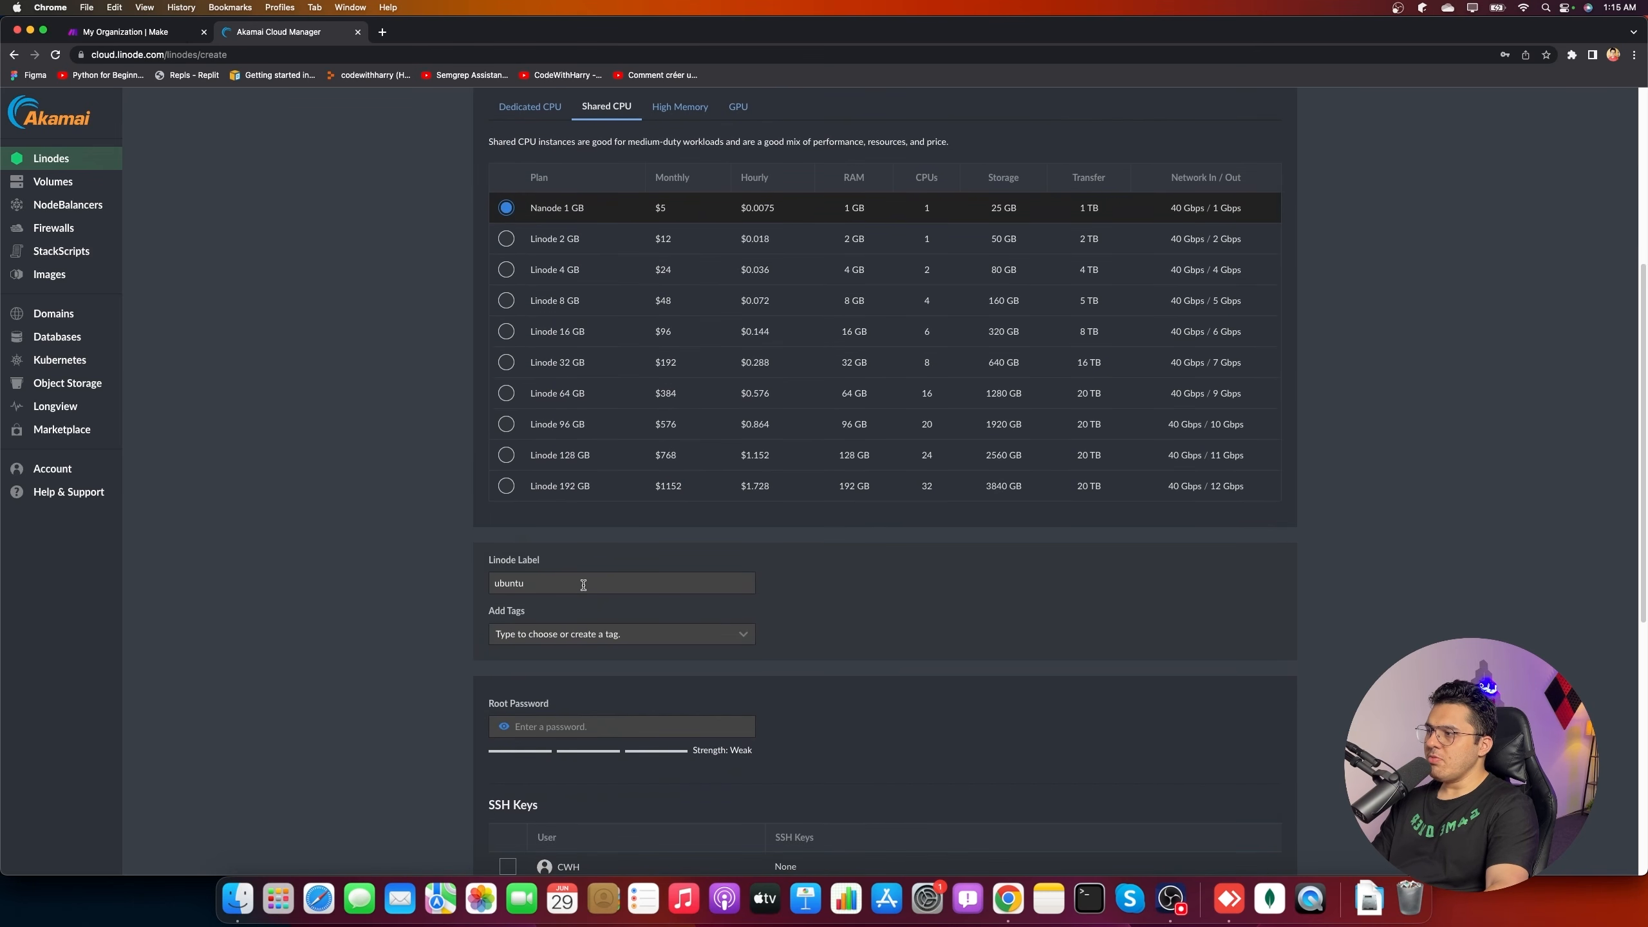
- Set the label to ubuntu-make.com, enter a root password, and attempt creation
left_click(579, 585)
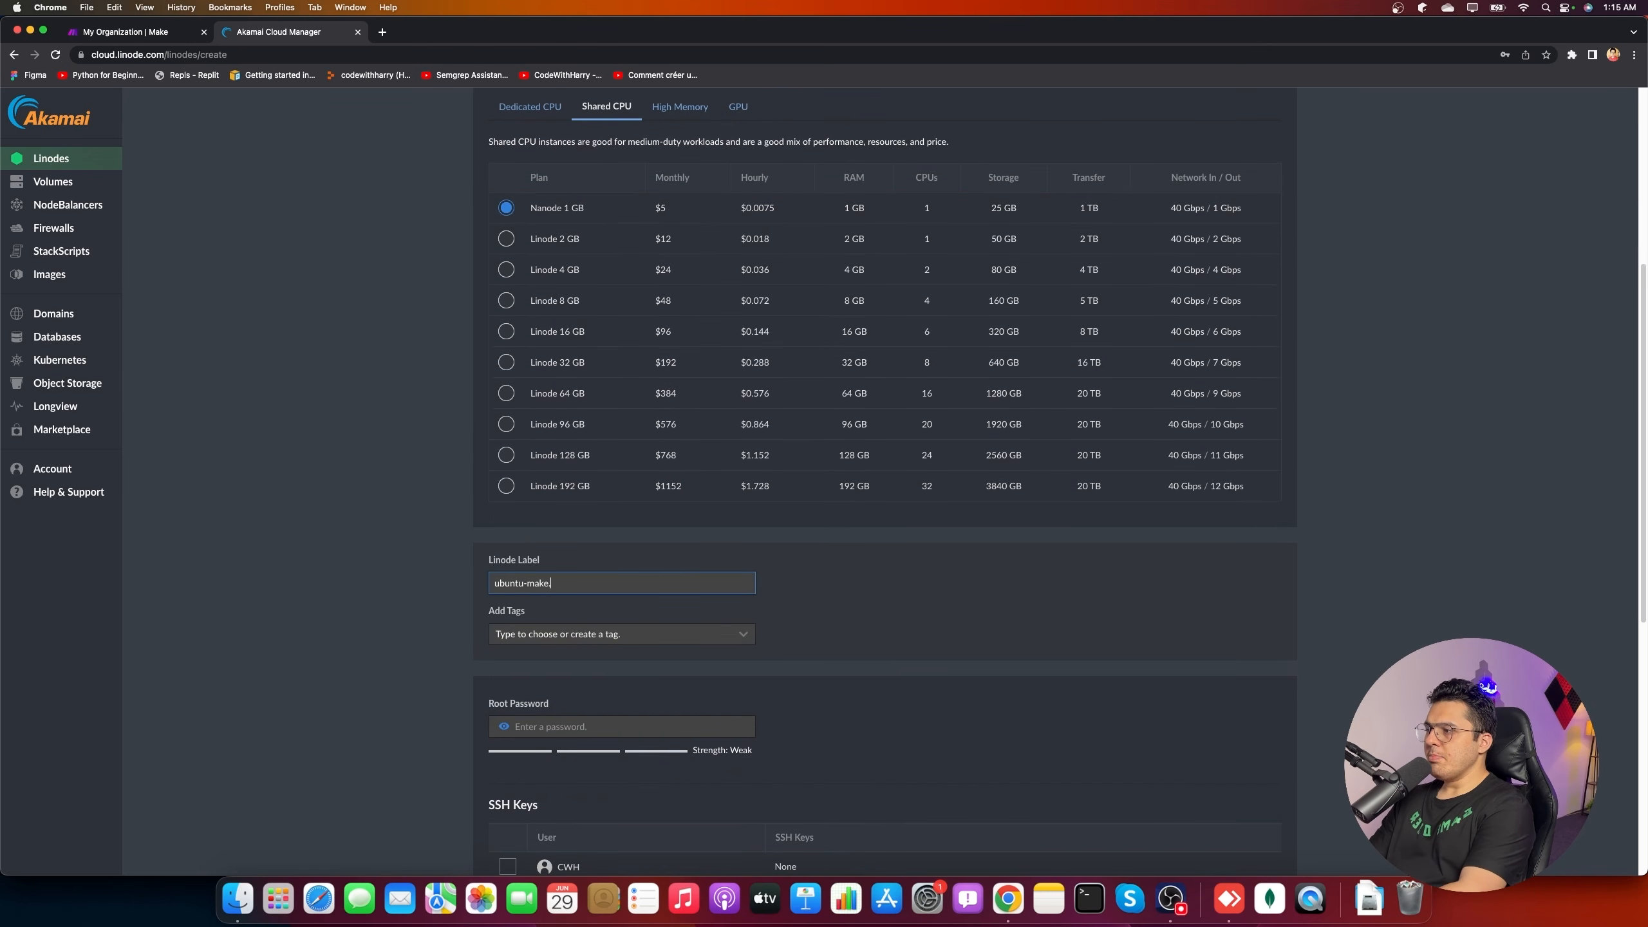
scroll(557, 316, "down", 7)
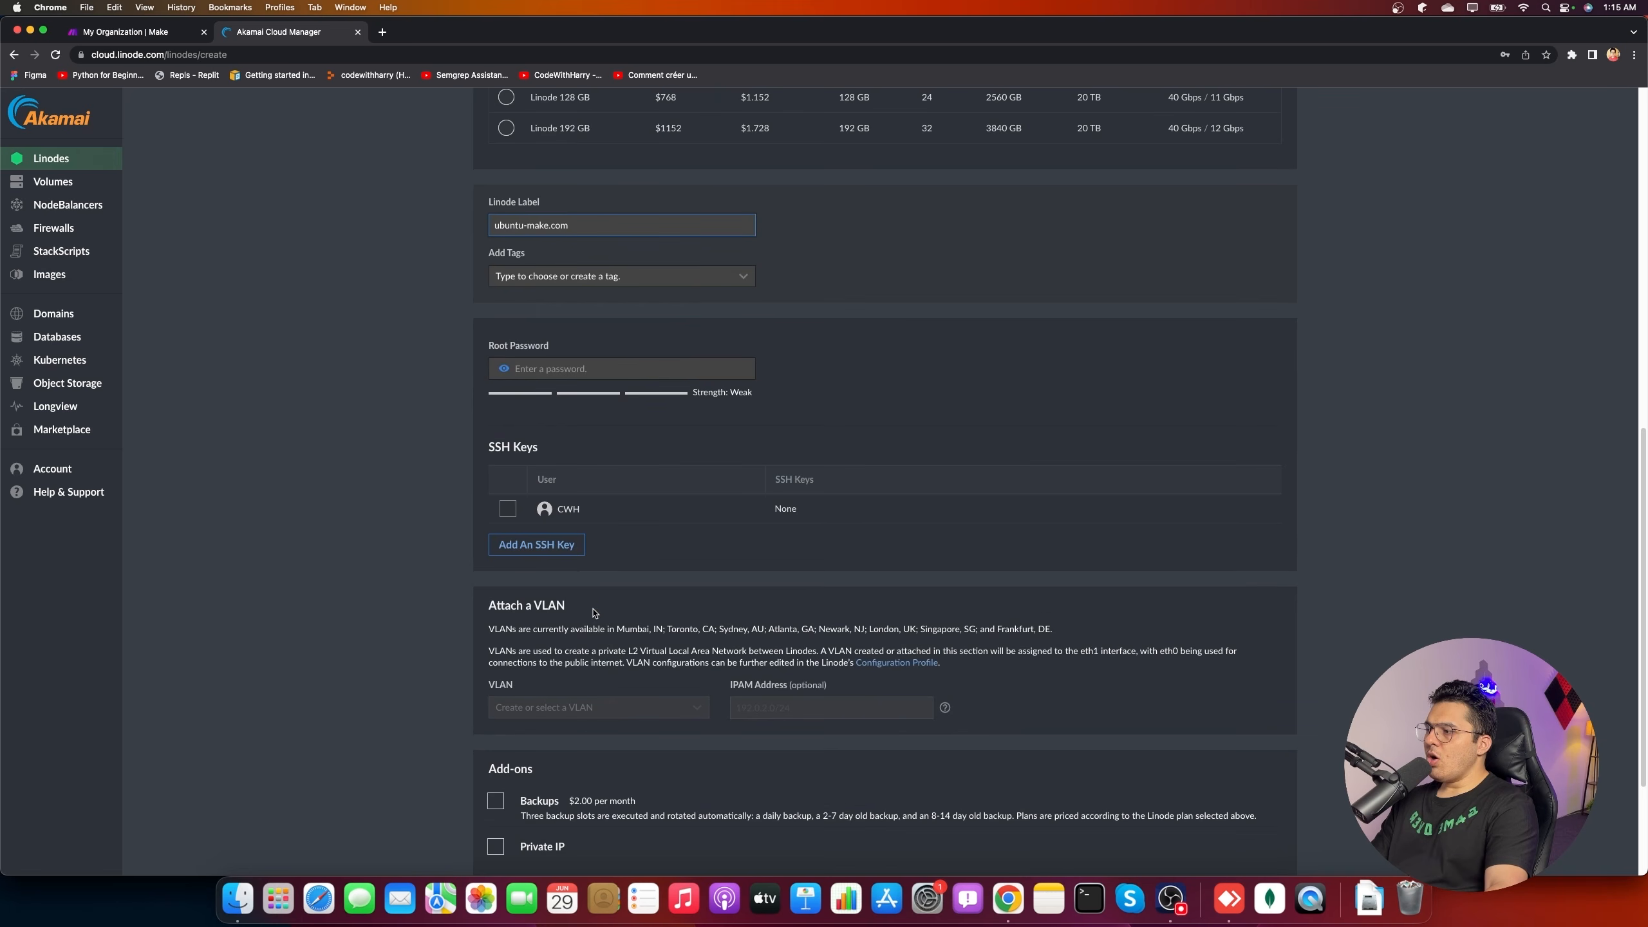
left_click(569, 268)
type("****")
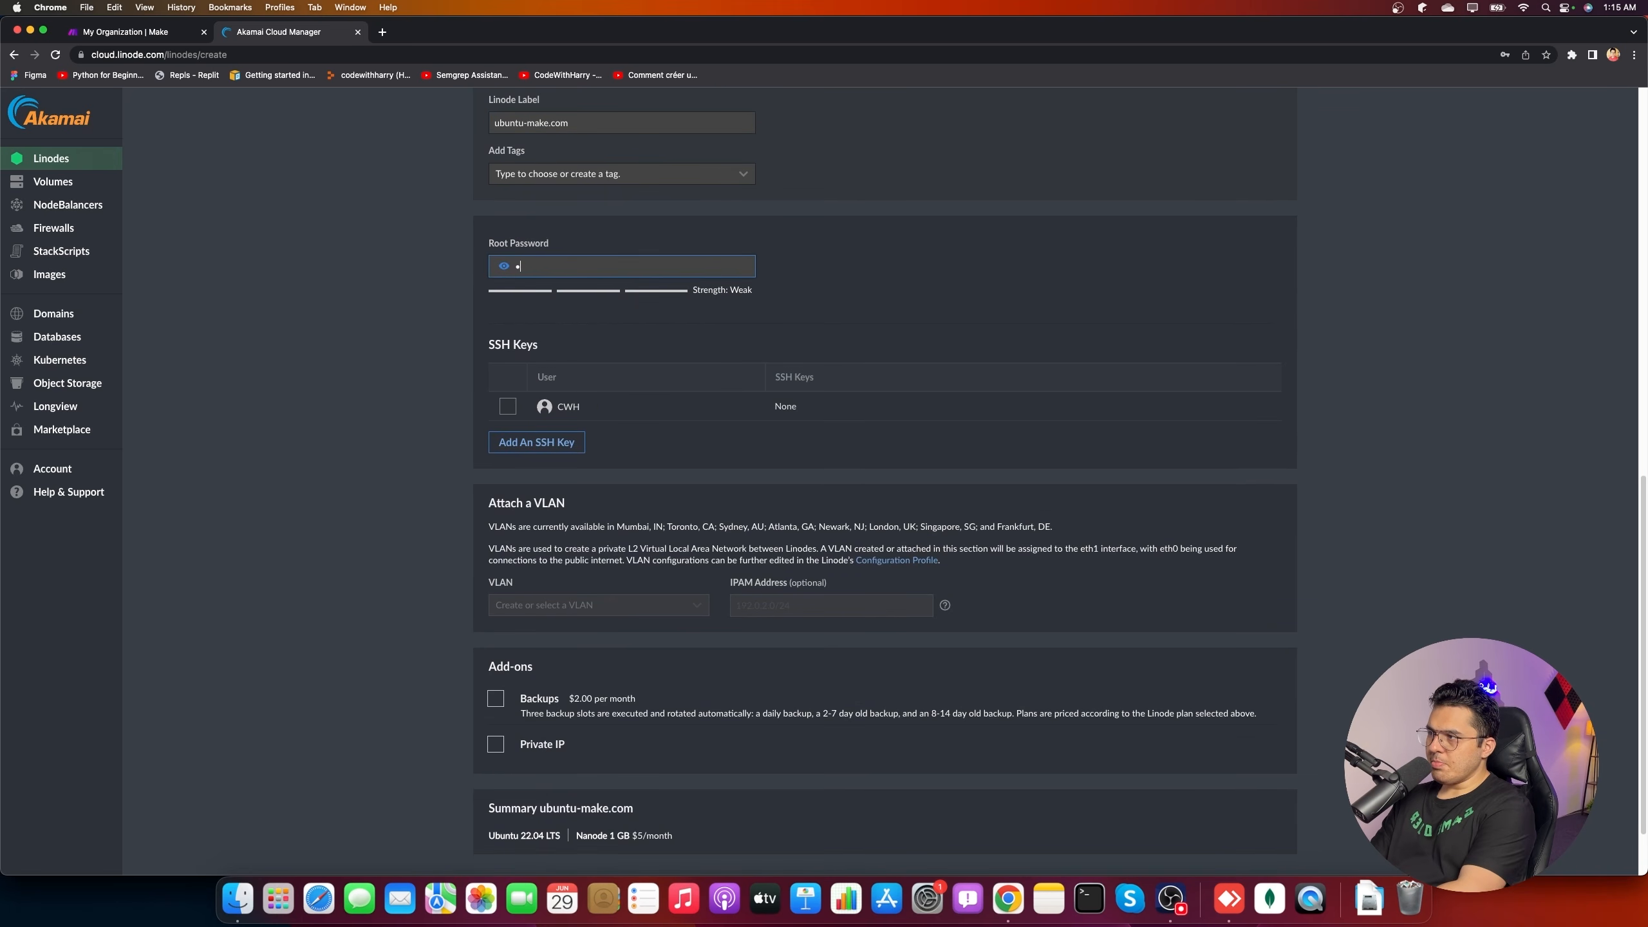
type("*******")
scroll(624, 473, "down", 3)
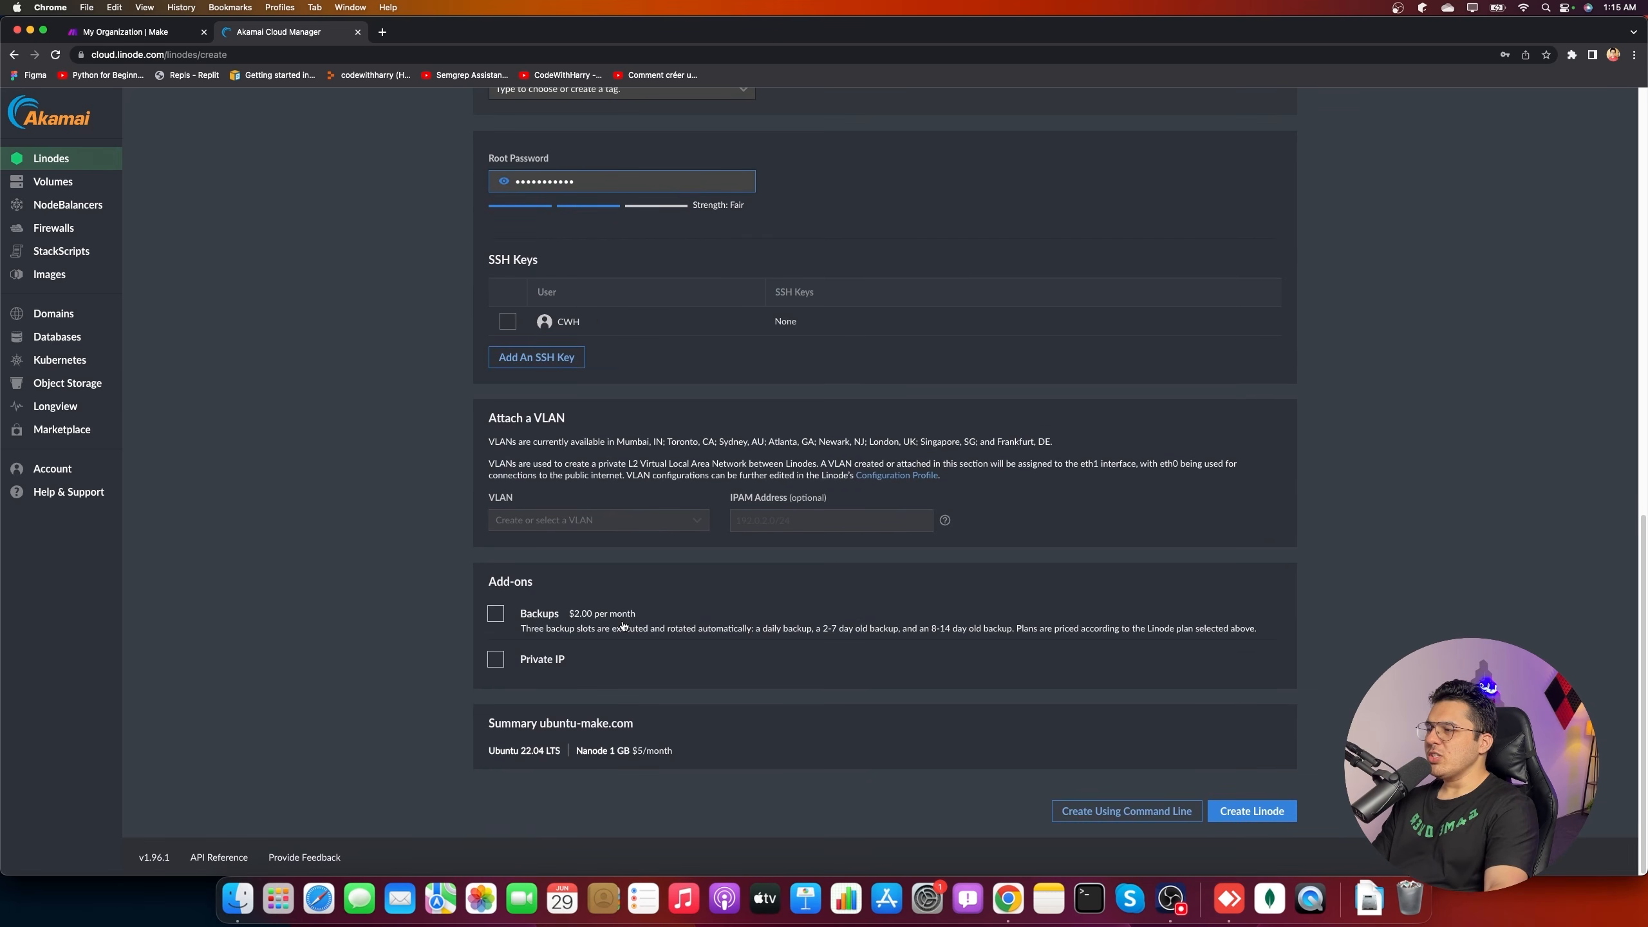
left_click(1250, 811)
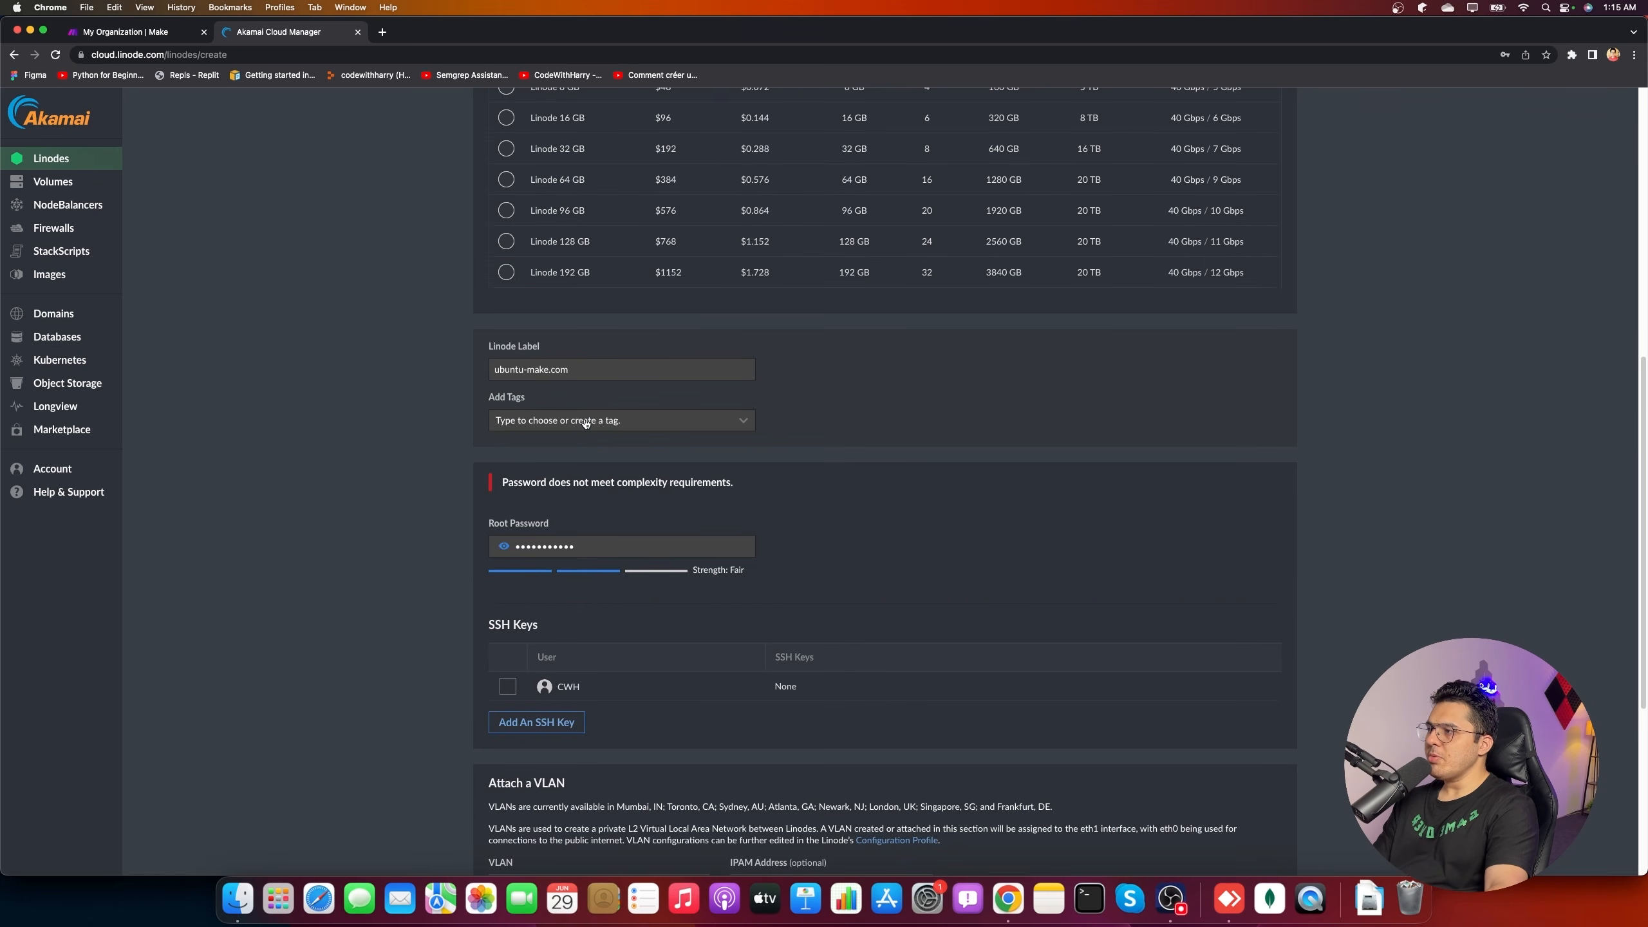
- Choose the Mumbai, IN region, replace the root password with a stronger one, and create the Linode
scroll(584, 422, "up", 10)
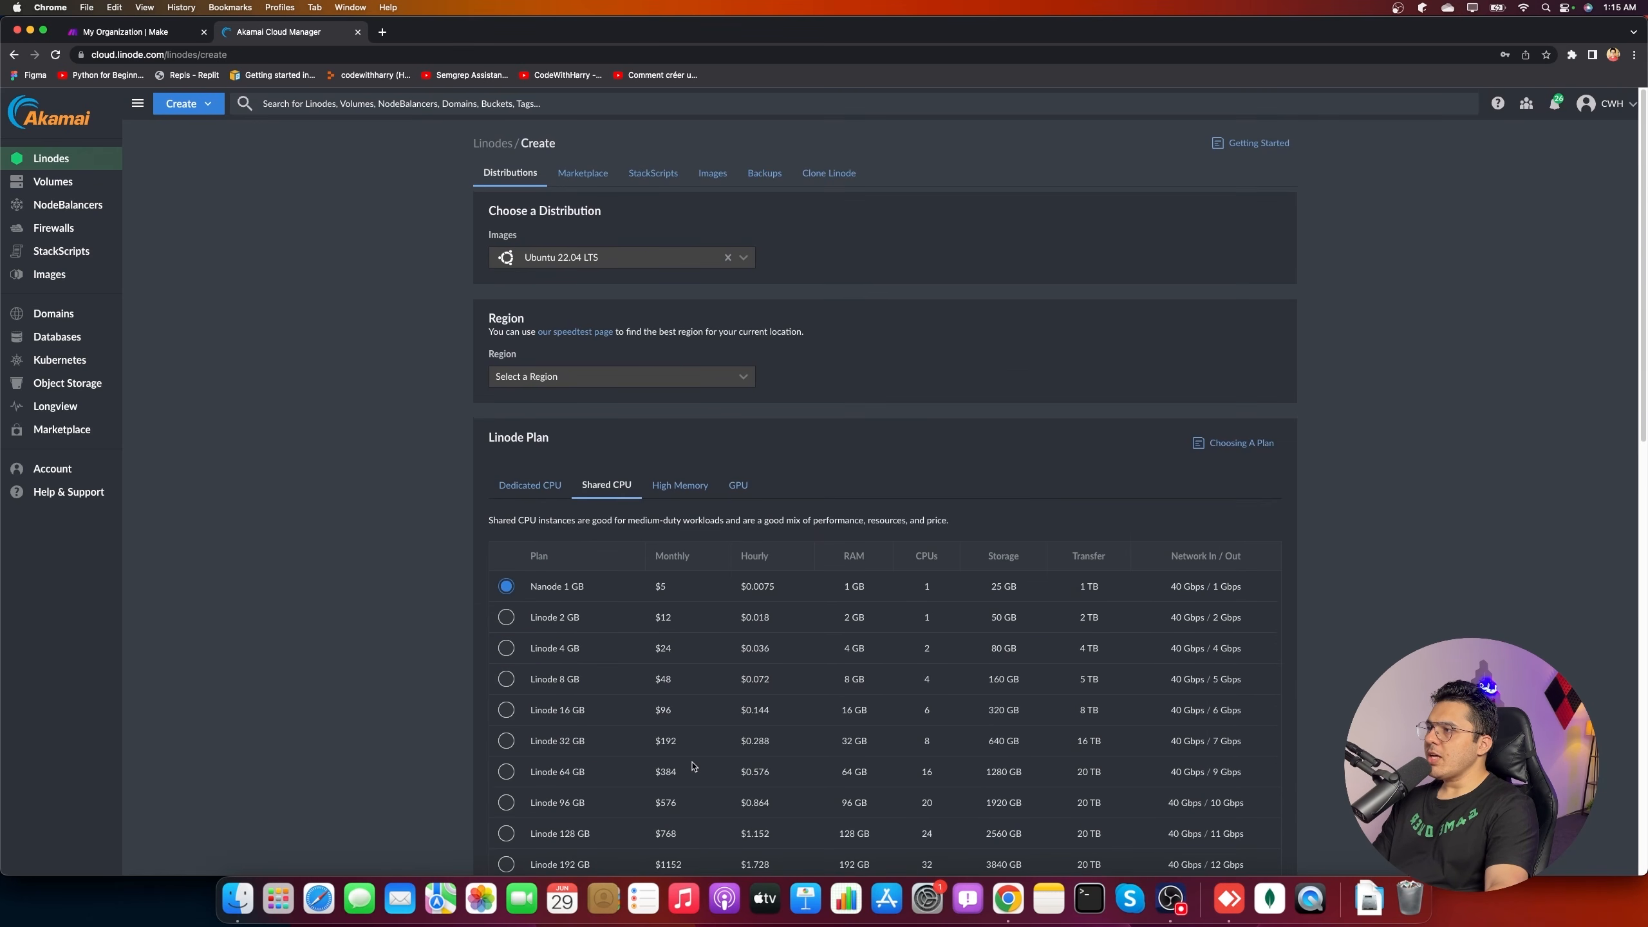
left_click(573, 378)
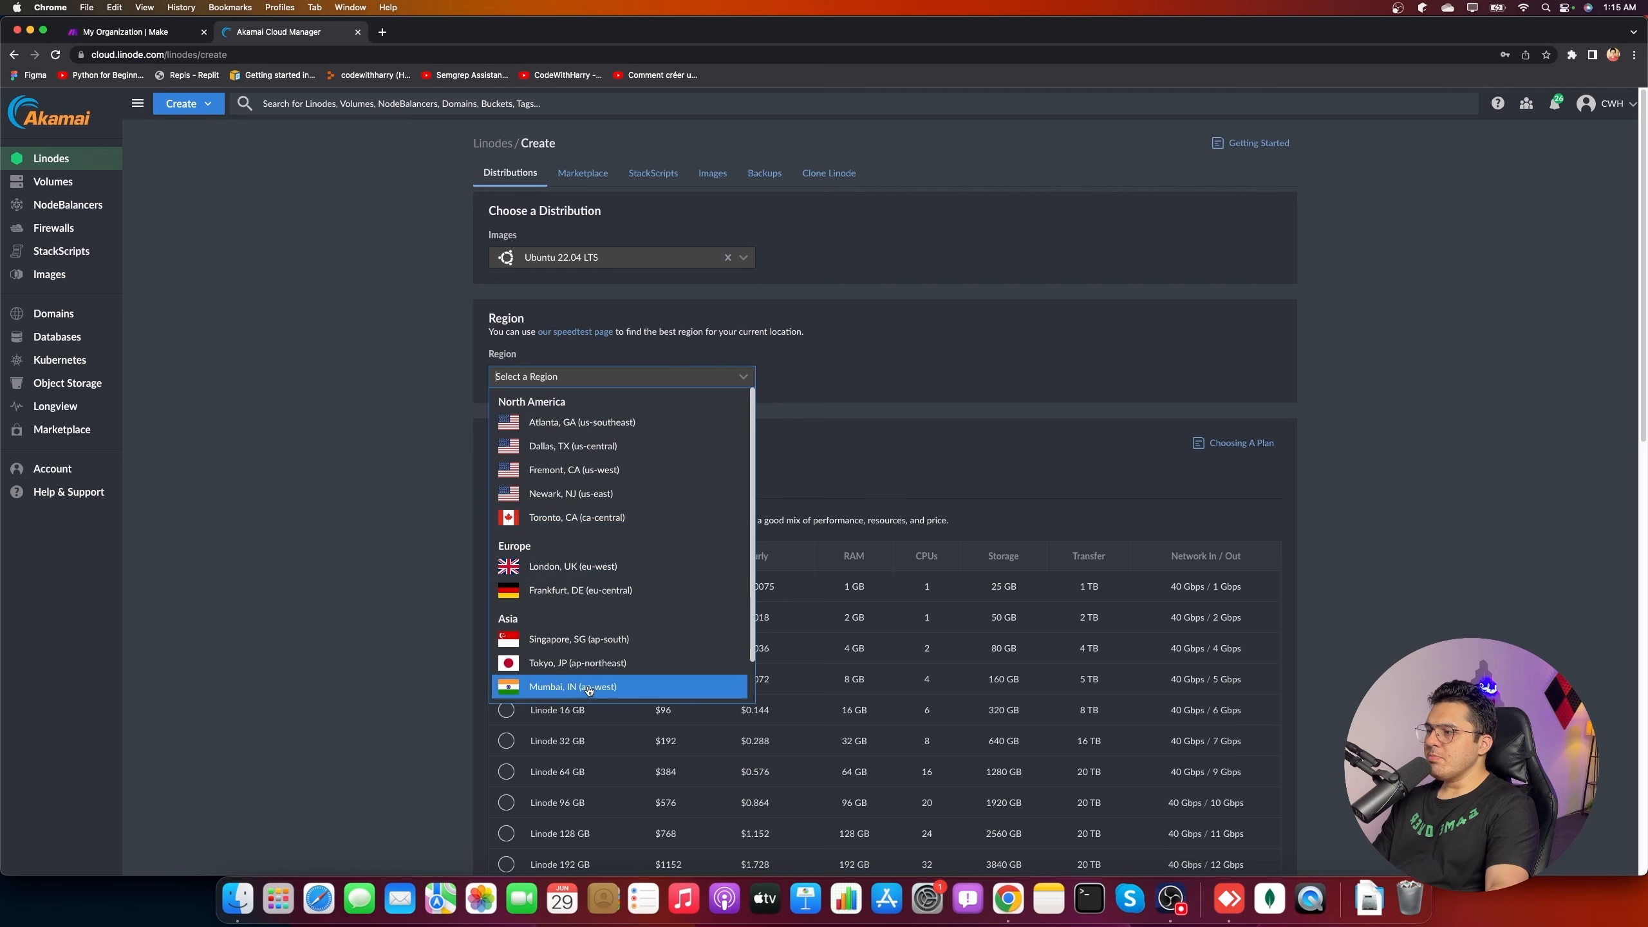
left_click(564, 688)
scroll(1237, 706, "down", 20)
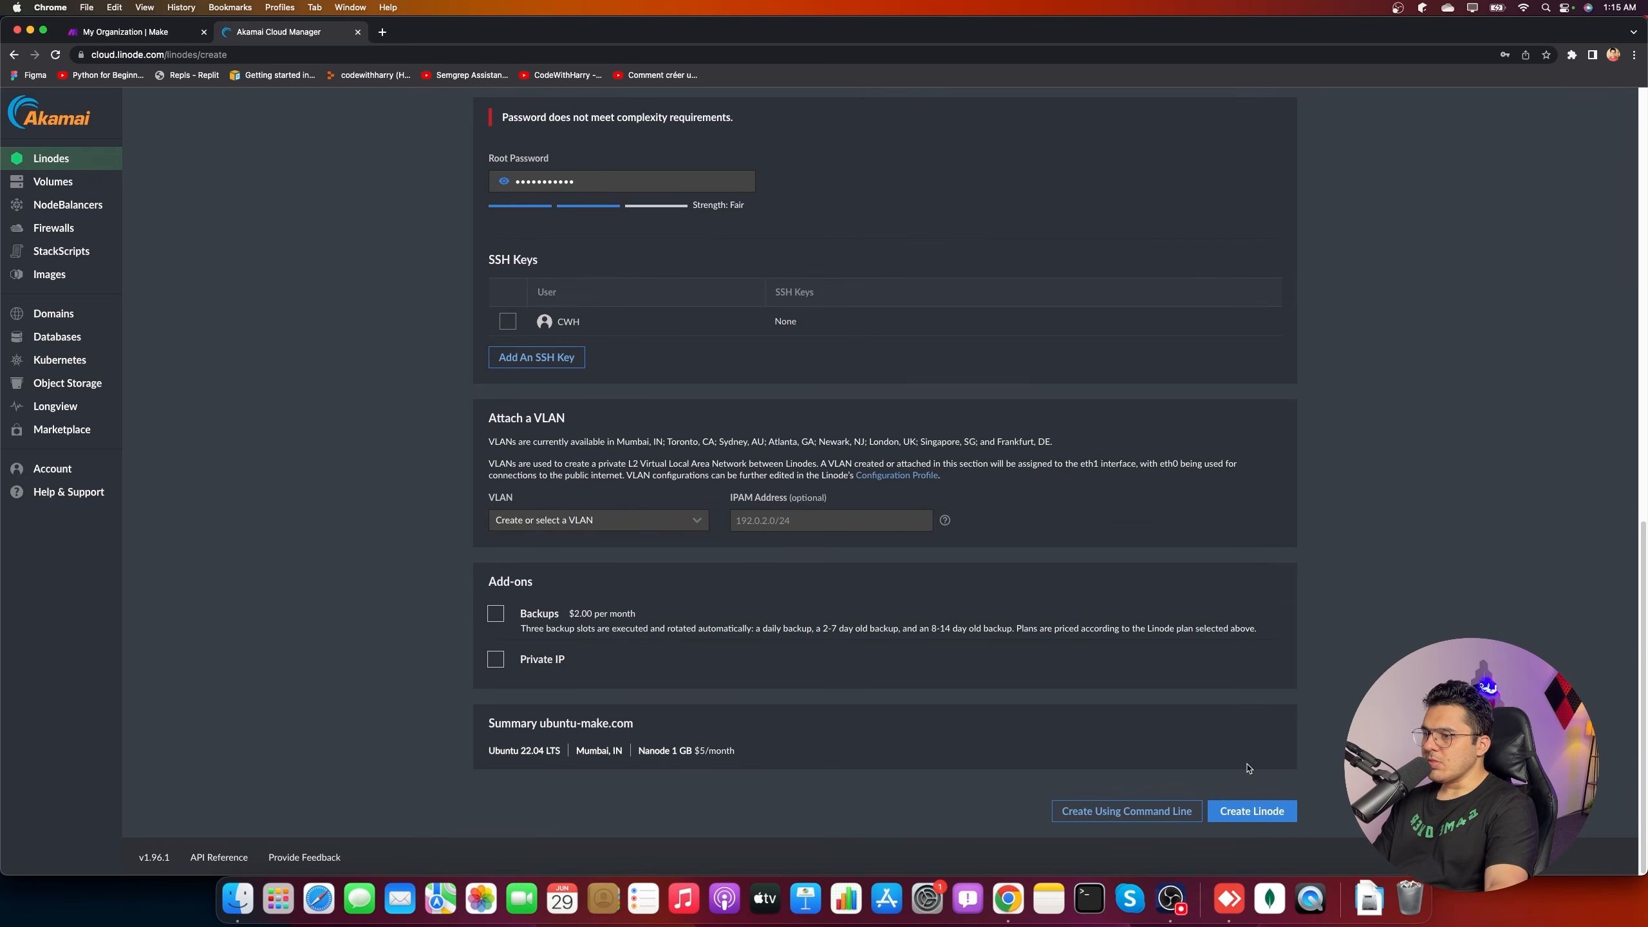
scroll(1246, 779, "up", 5)
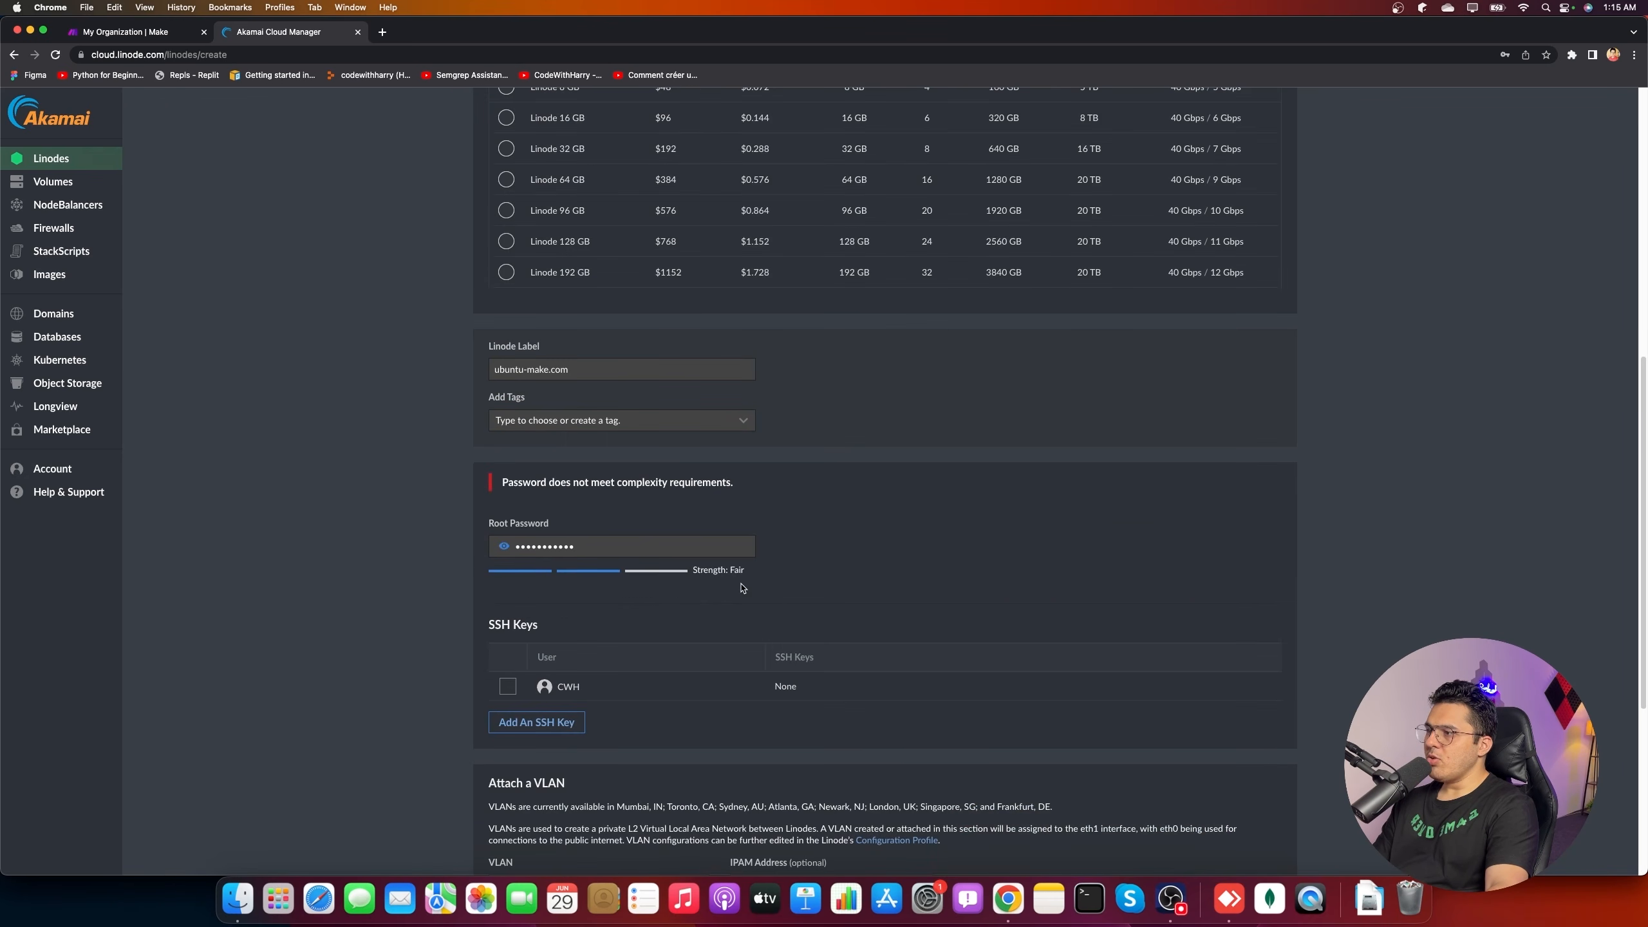
left_click(651, 545)
key("super+a")
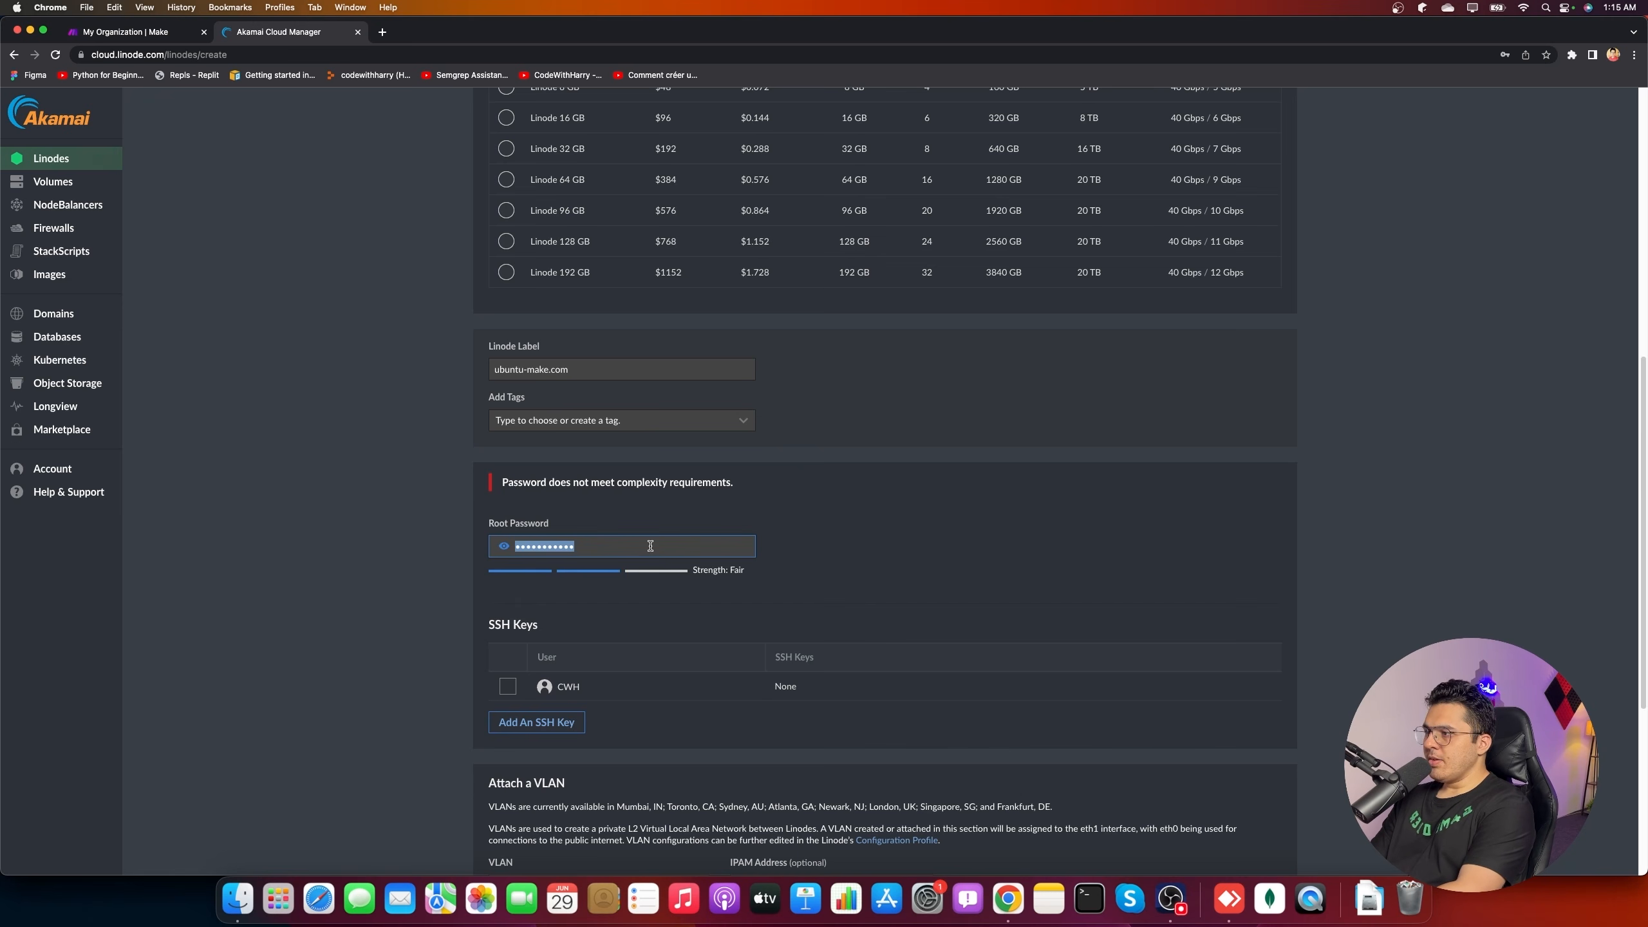
scroll(1256, 787, "down", 5)
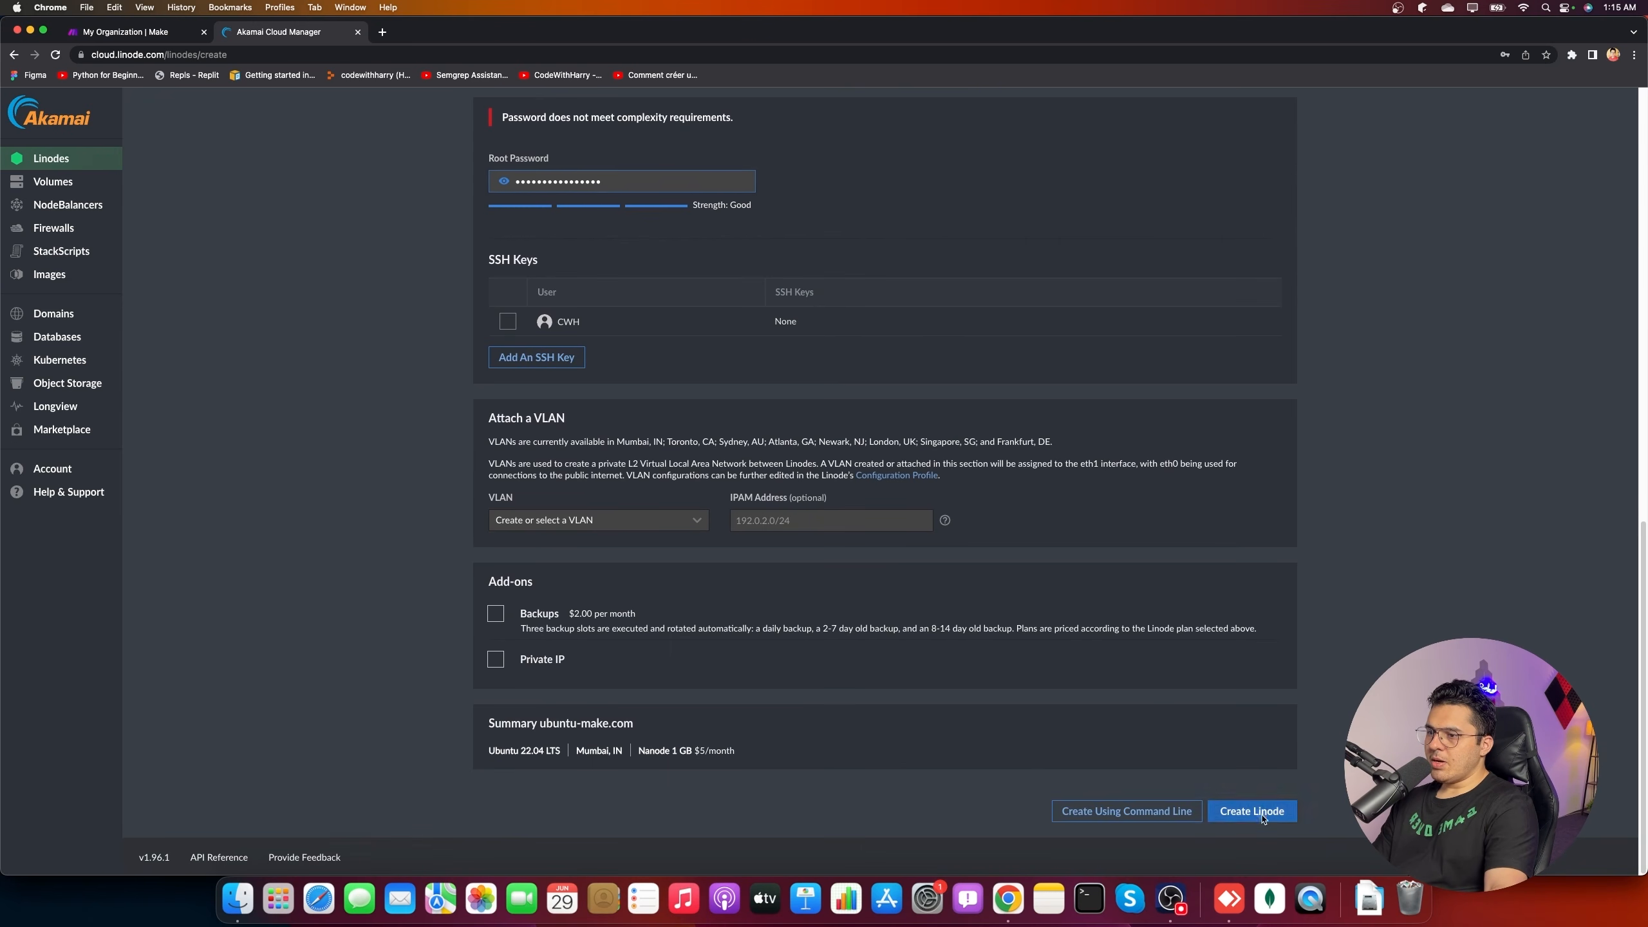
left_click(1267, 812)
scroll(908, 645, "up", 6)
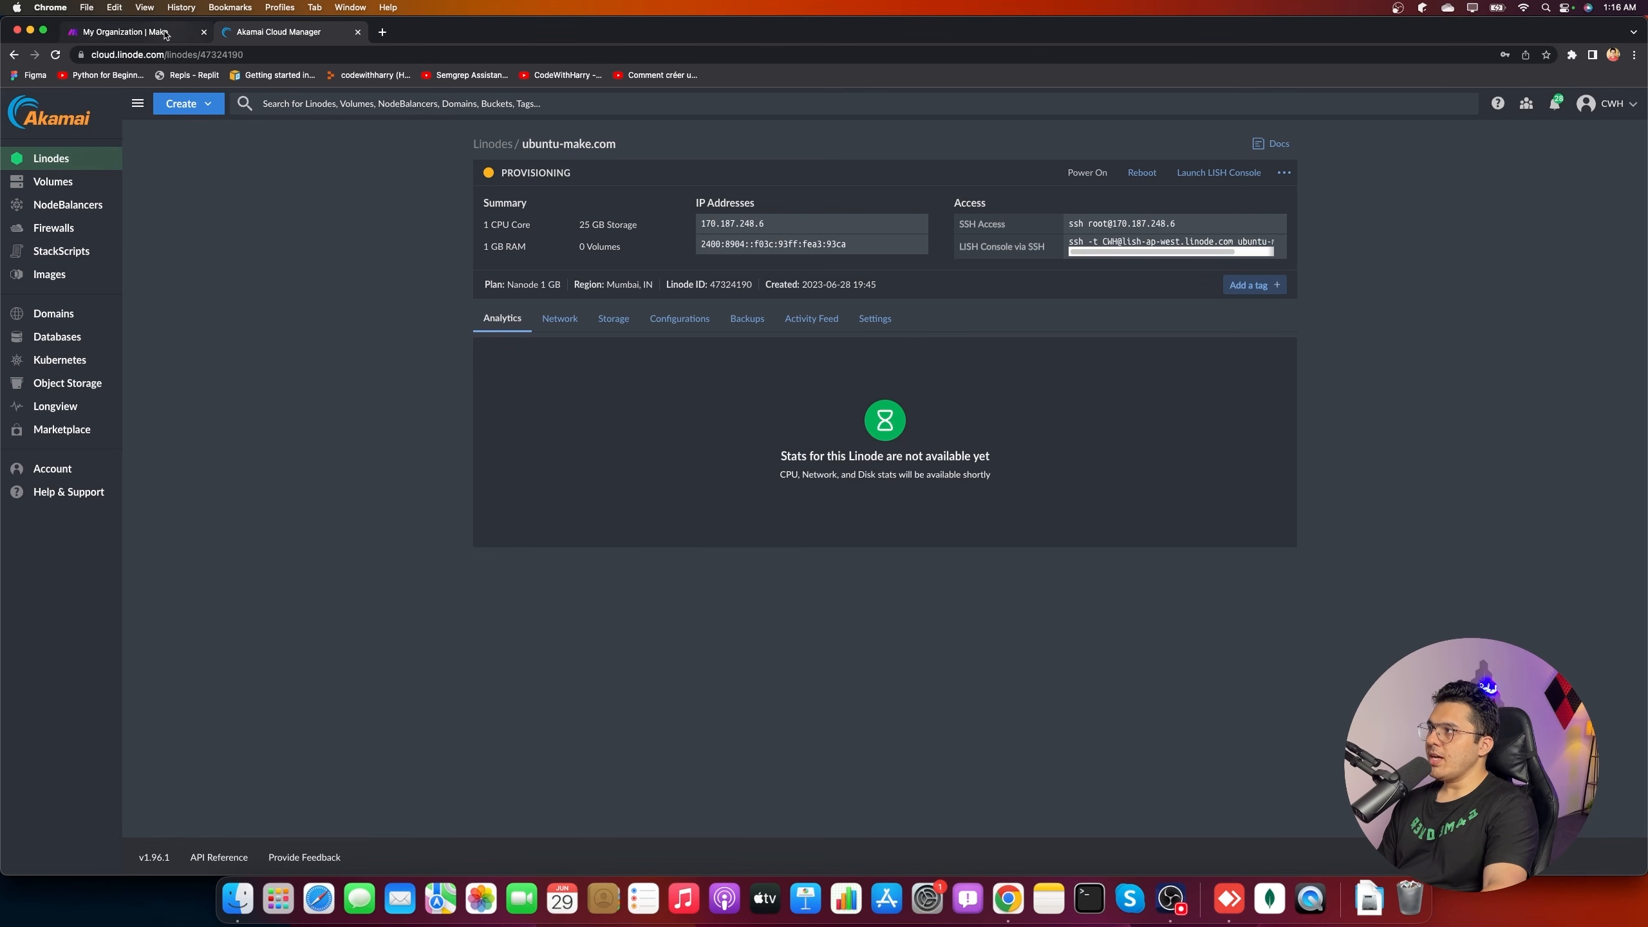
- Return to the Make dashboard and create a new scenario
left_click(130, 31)
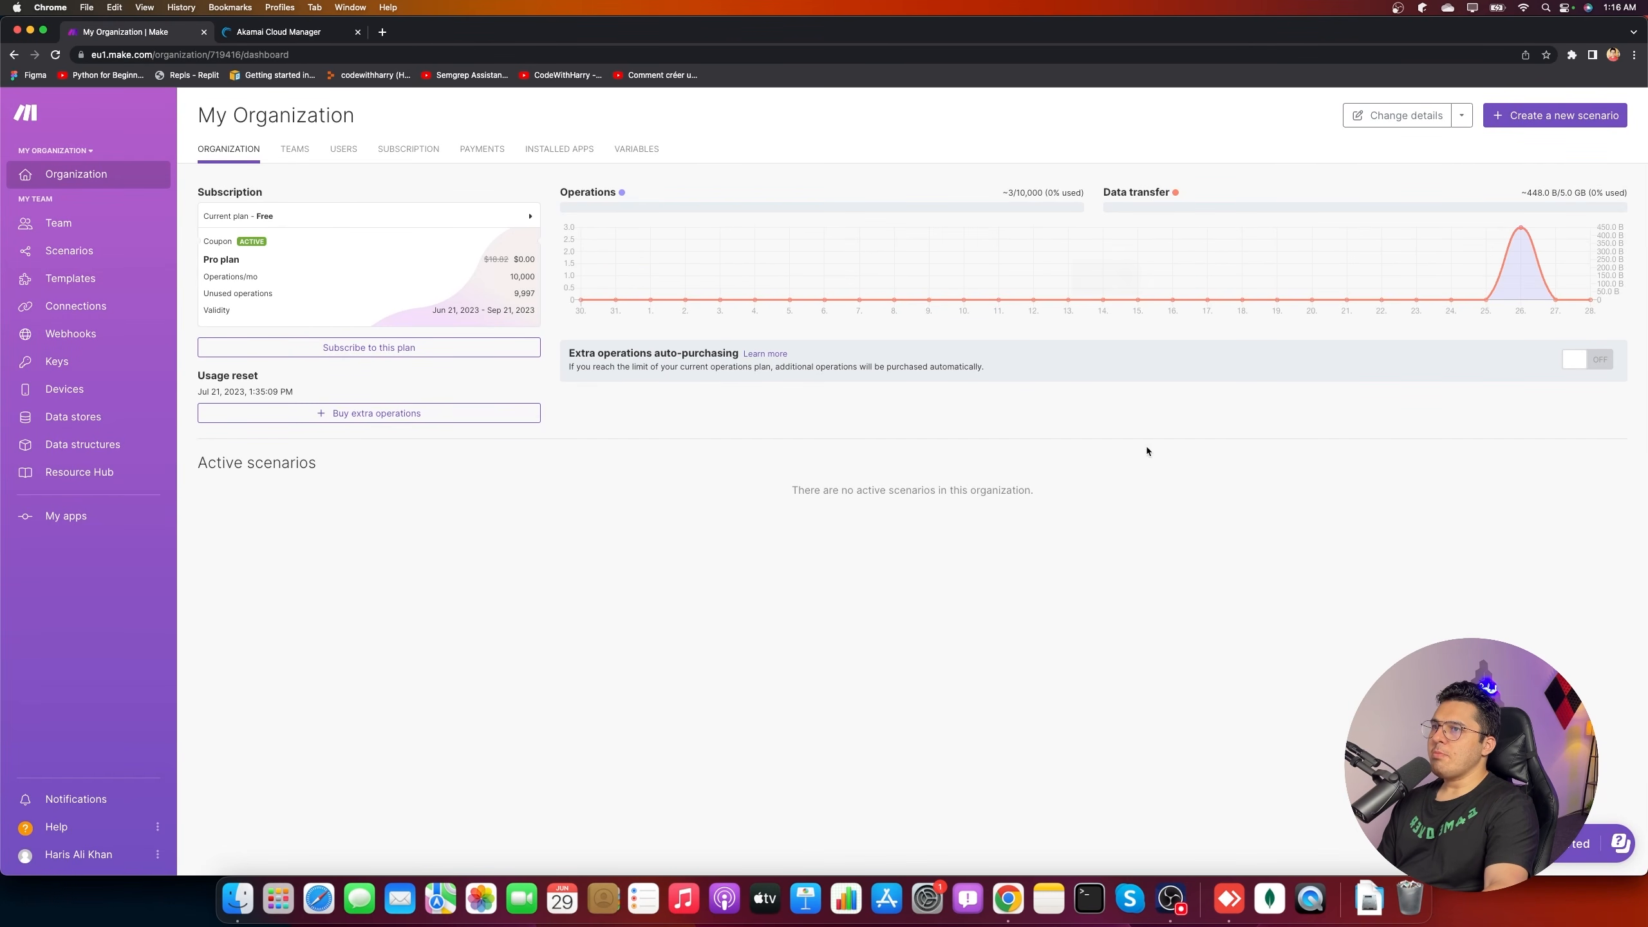
left_click(1537, 121)
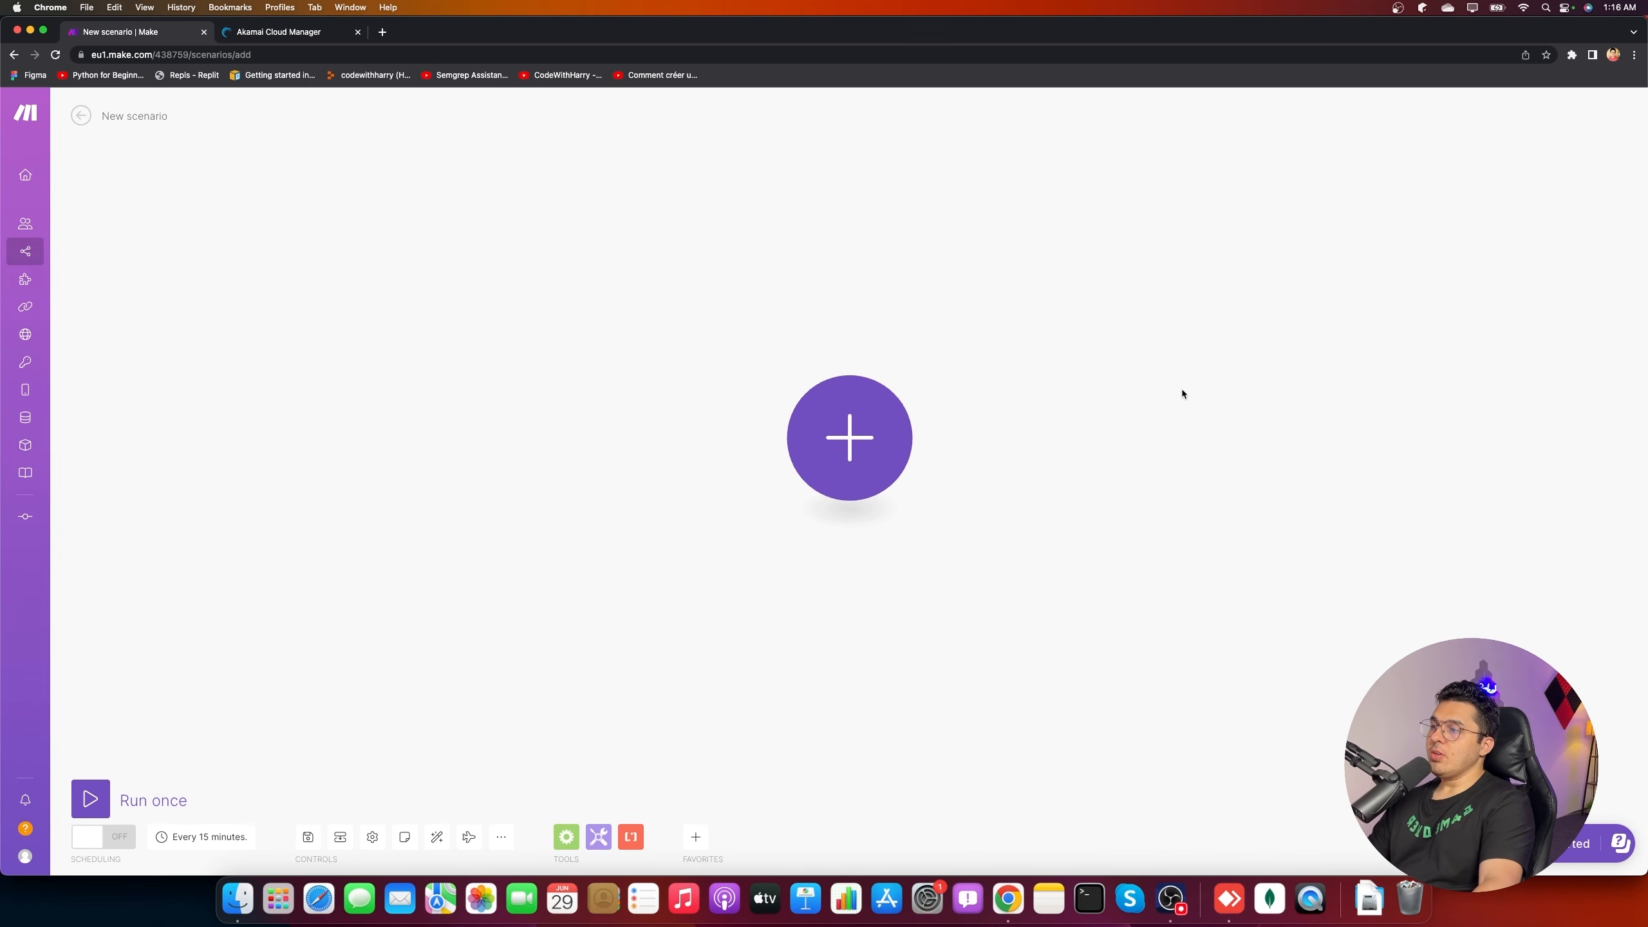
- Add an SFTP 'Get a file' module as the scenario's first module
left_click(862, 446)
scroll(1052, 610, "up", 5)
scroll(1044, 571, "down", 20)
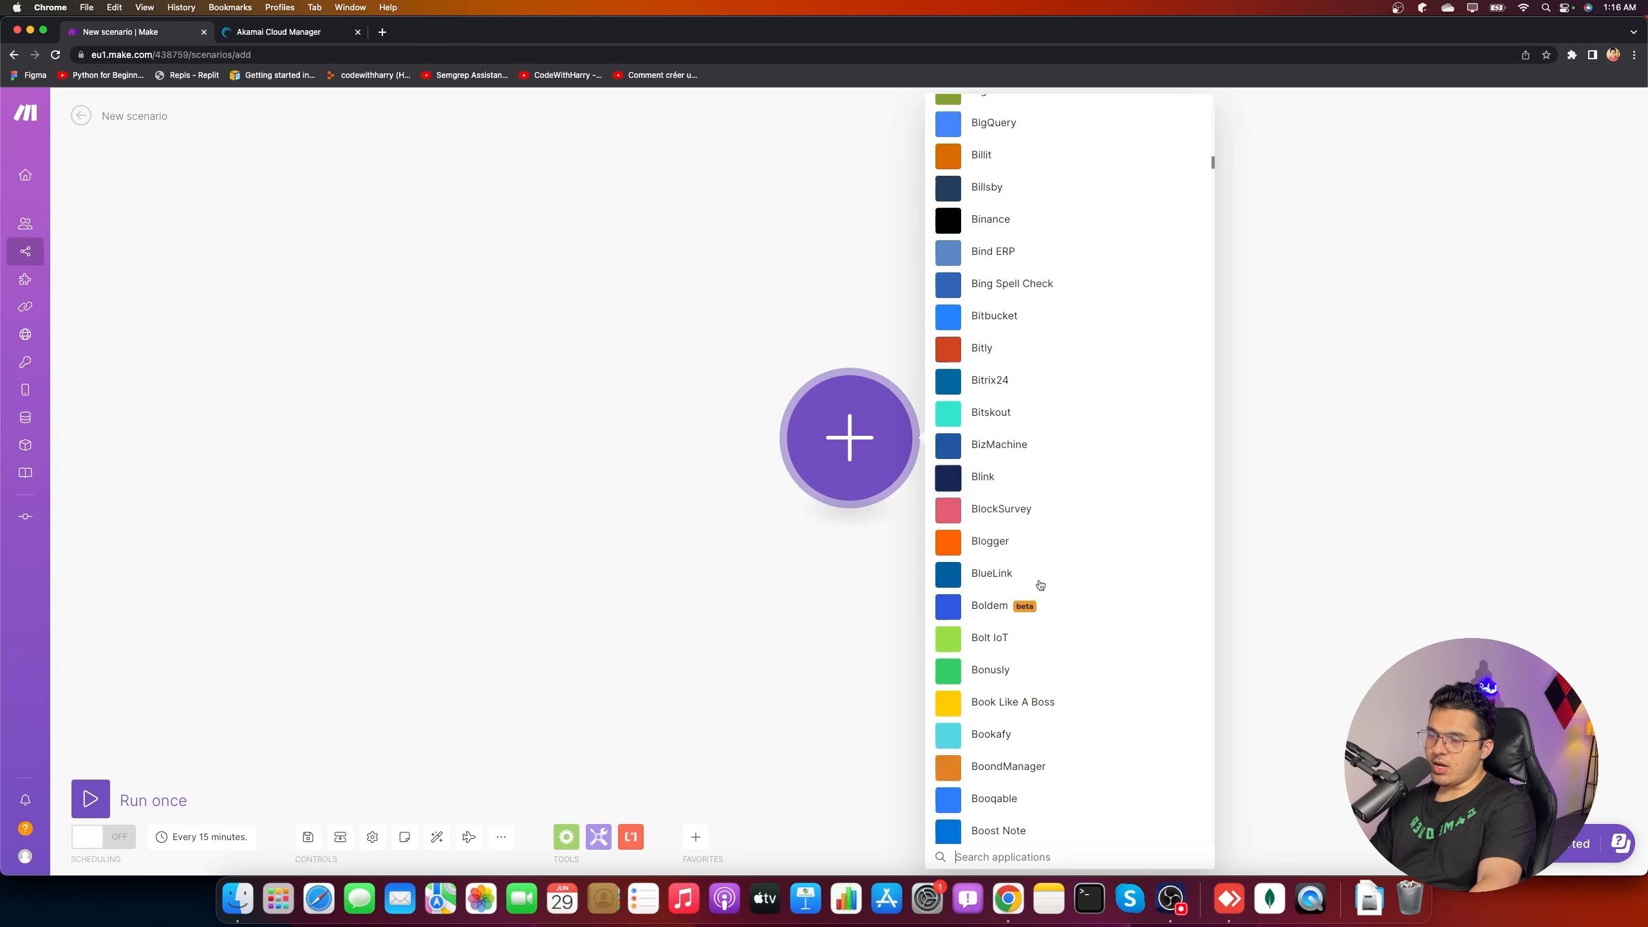
scroll(1040, 585, "down", 10)
type("sftp")
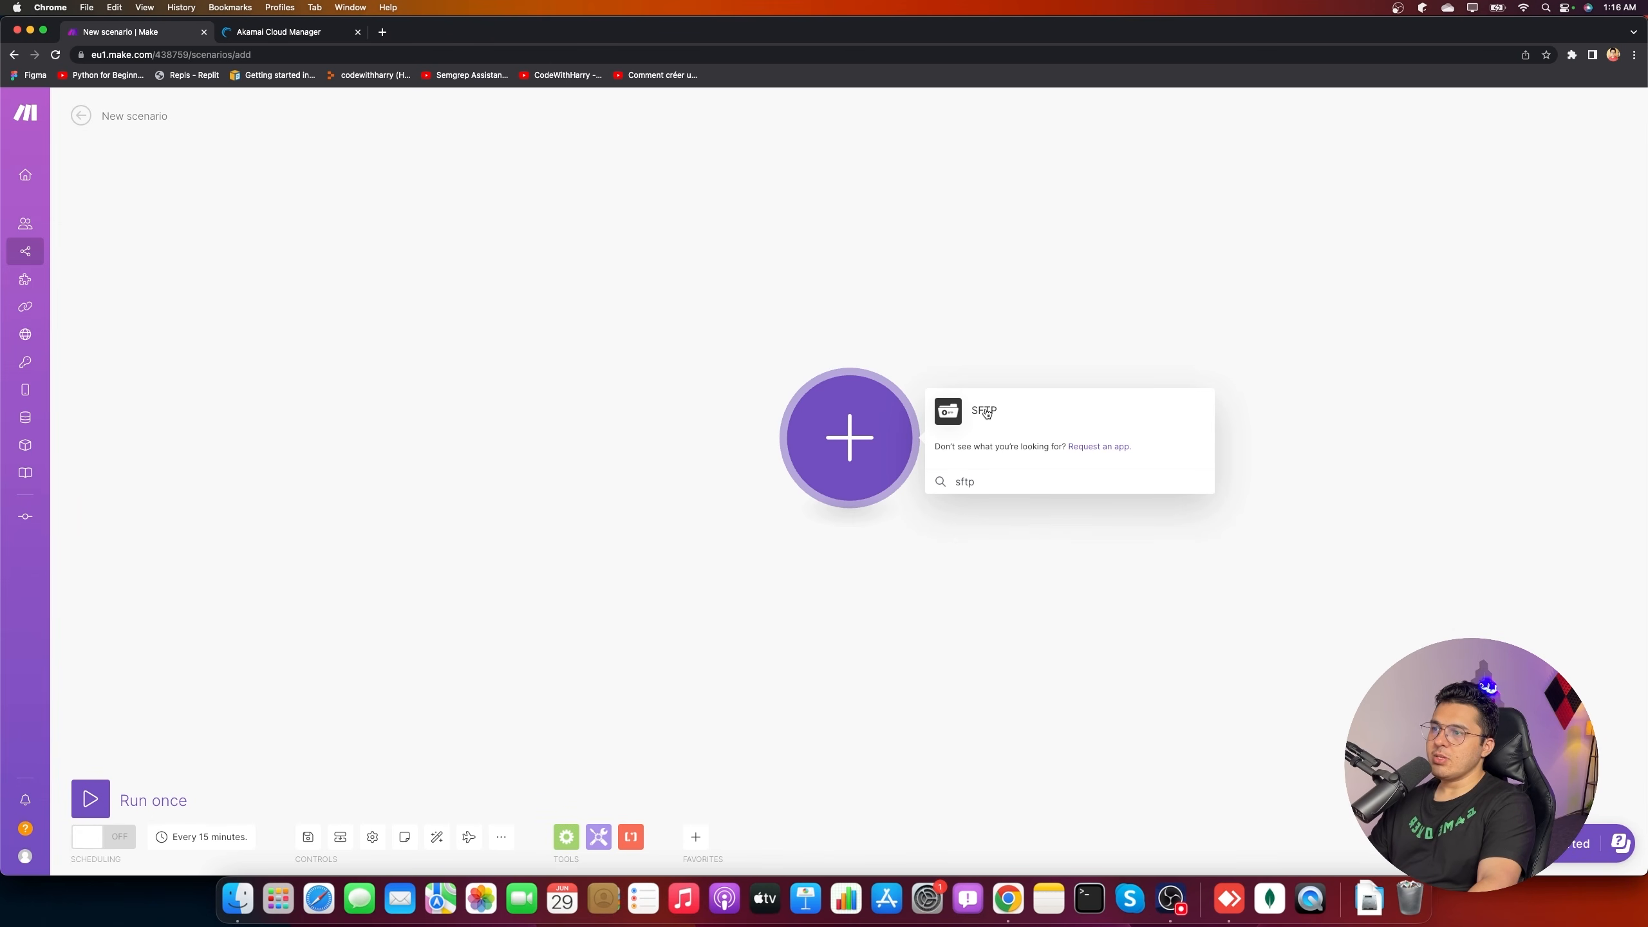
left_click(995, 442)
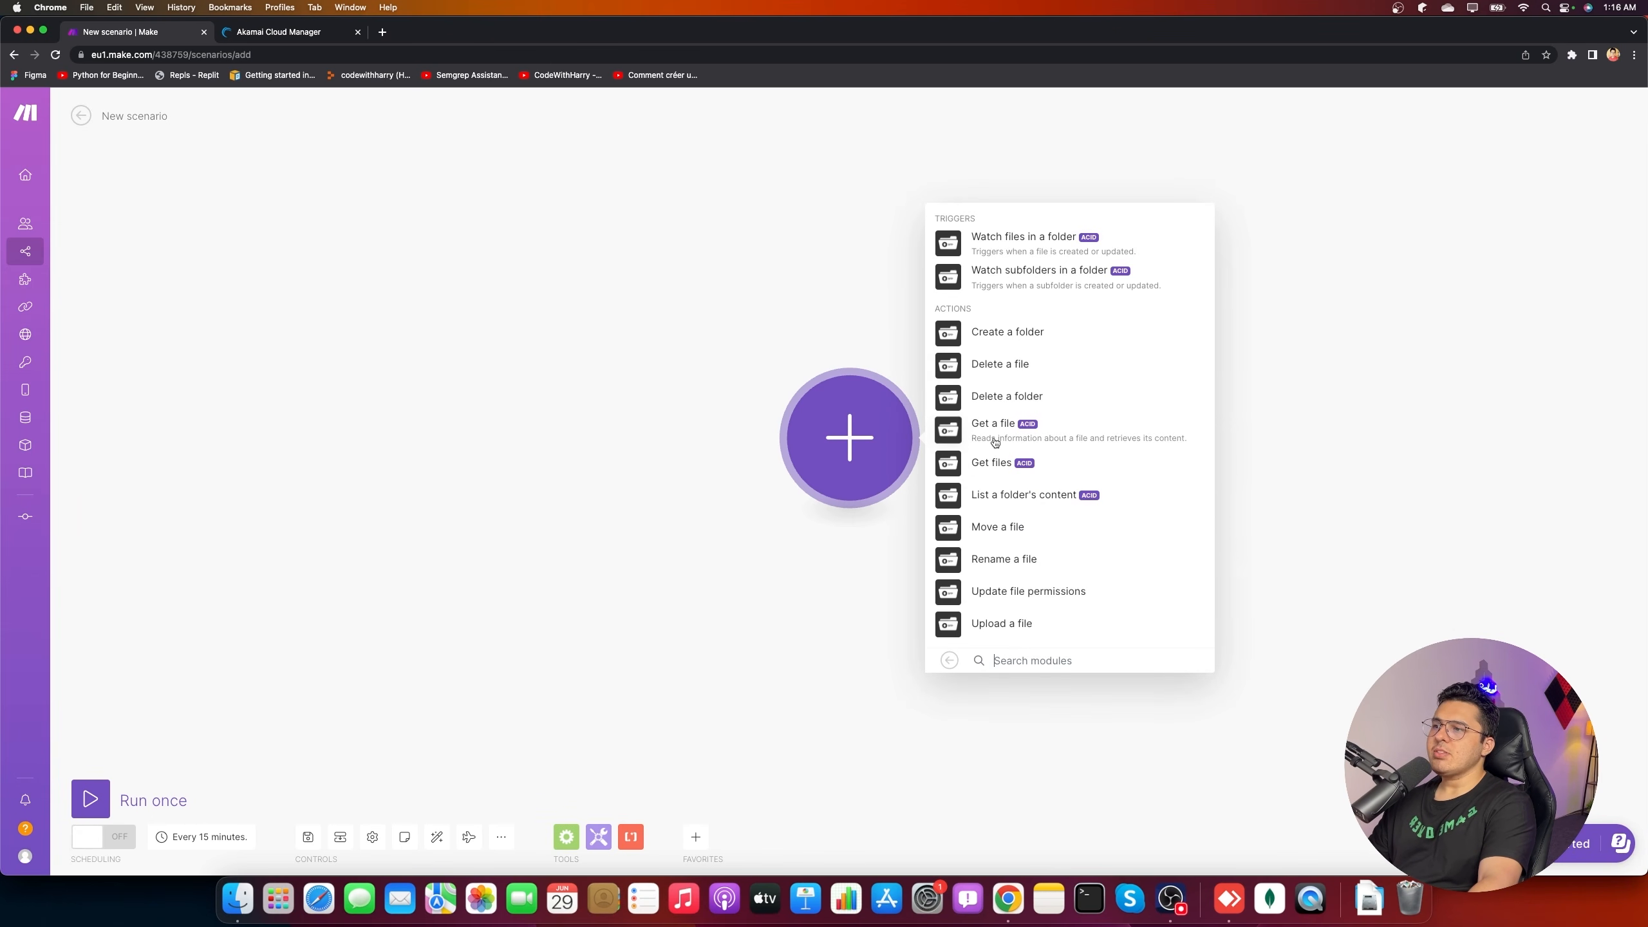
left_click(1066, 441)
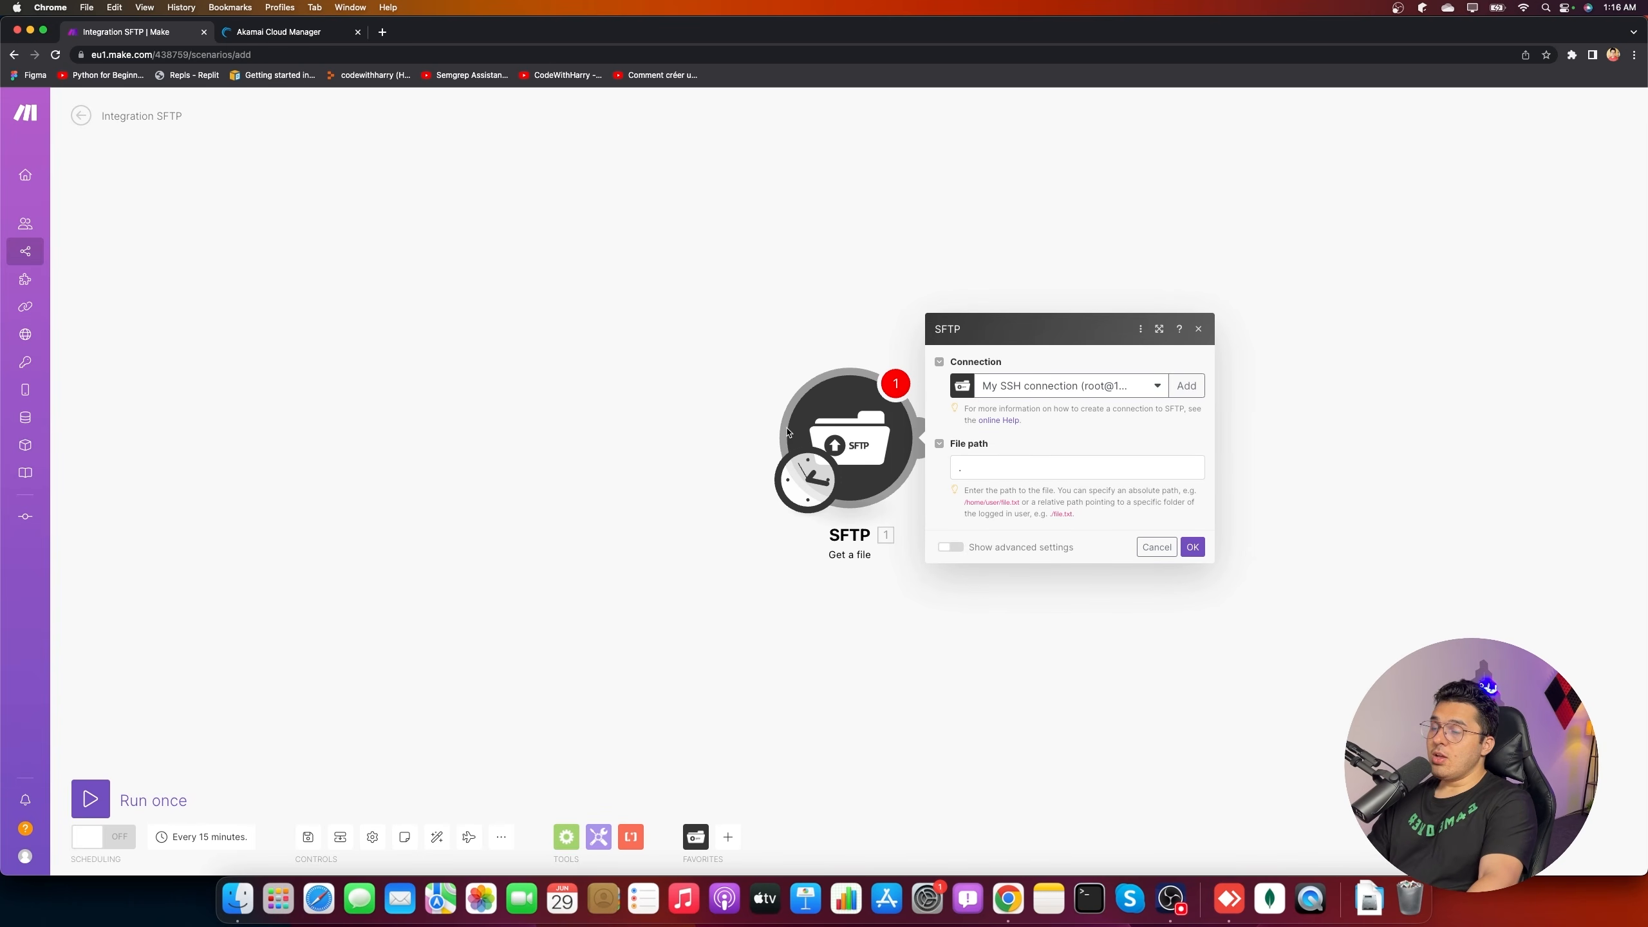
- Copy the Linode's SSH address and start an SFTP connection 'YouTube Machine' with host 170.187.248.6
left_click(272, 32)
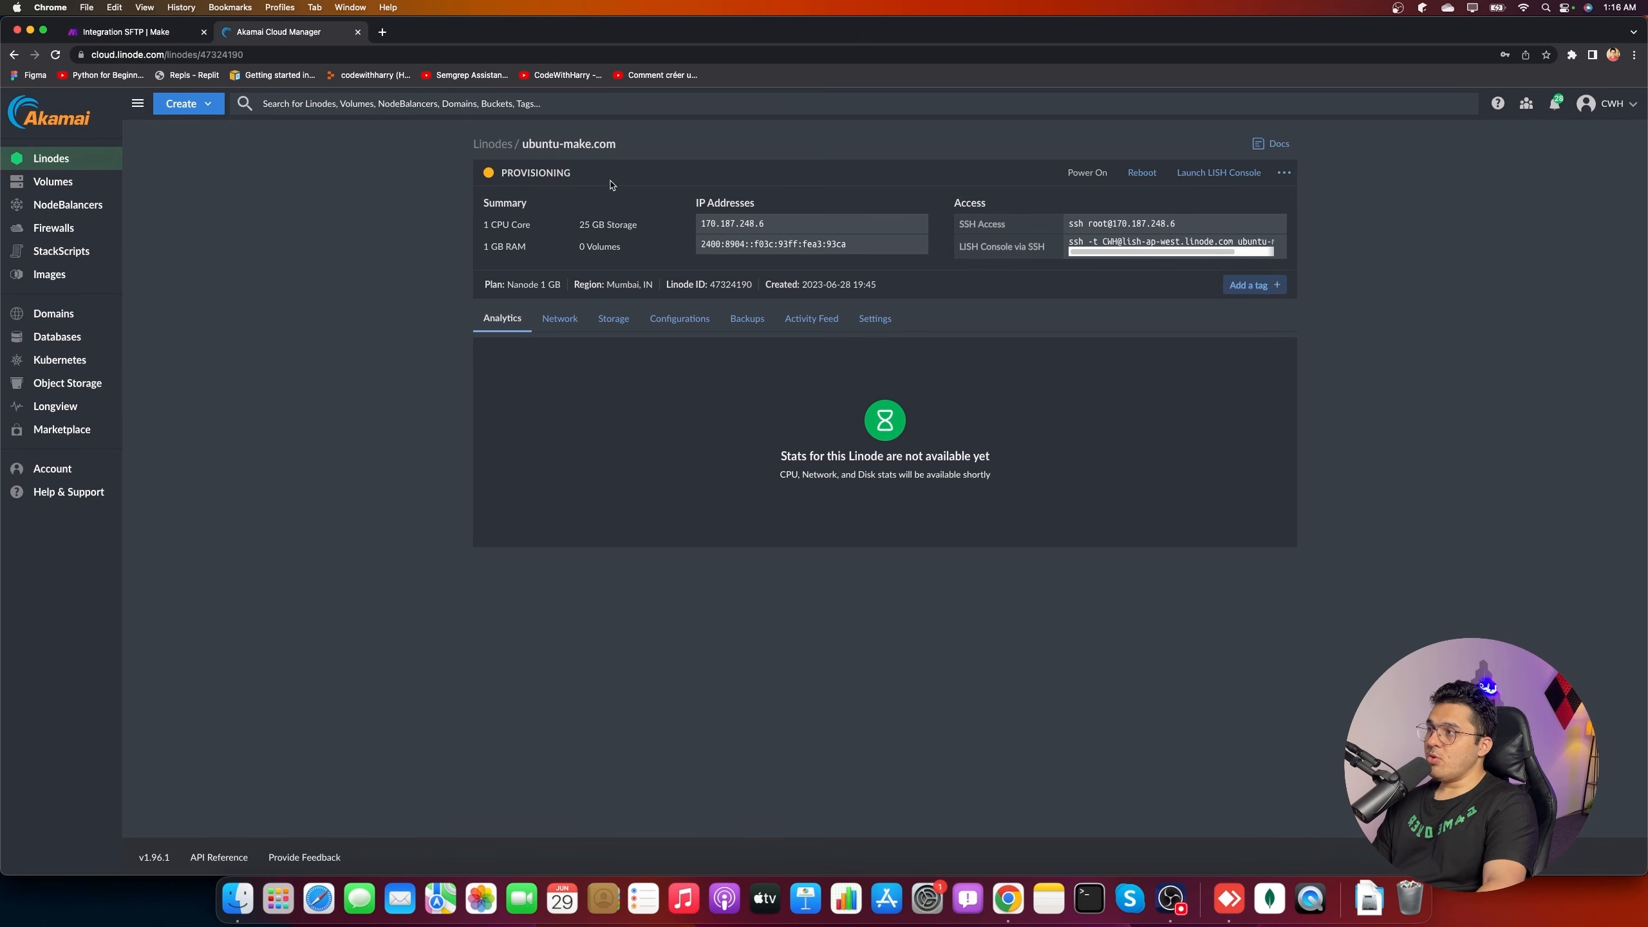
left_click(1279, 223)
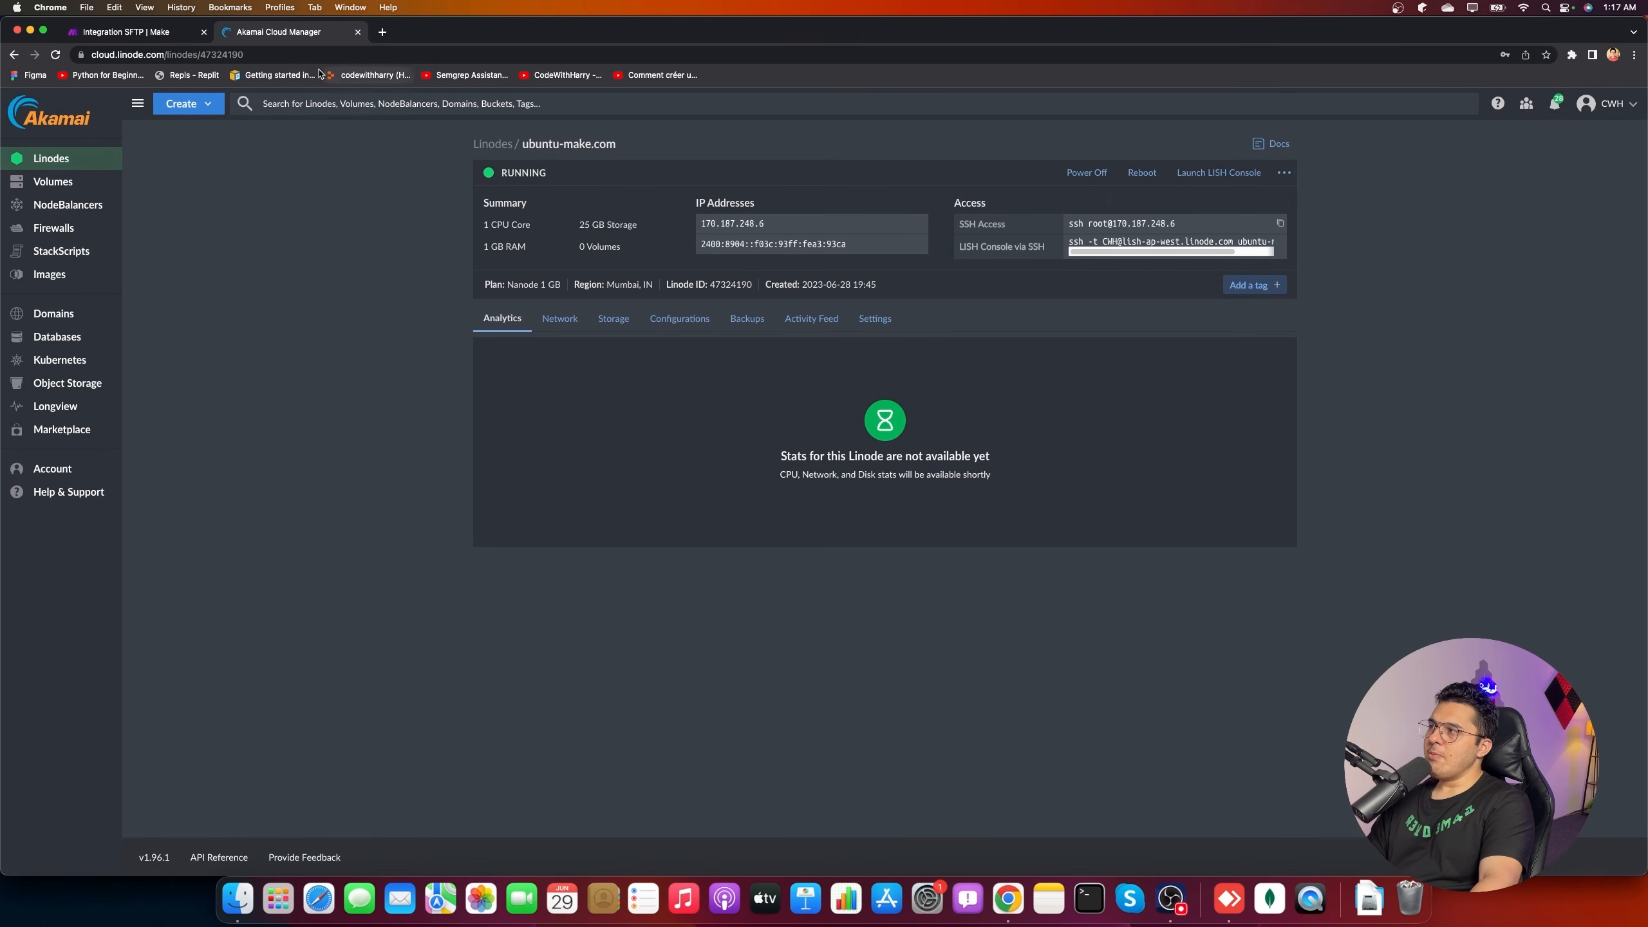
left_click(137, 31)
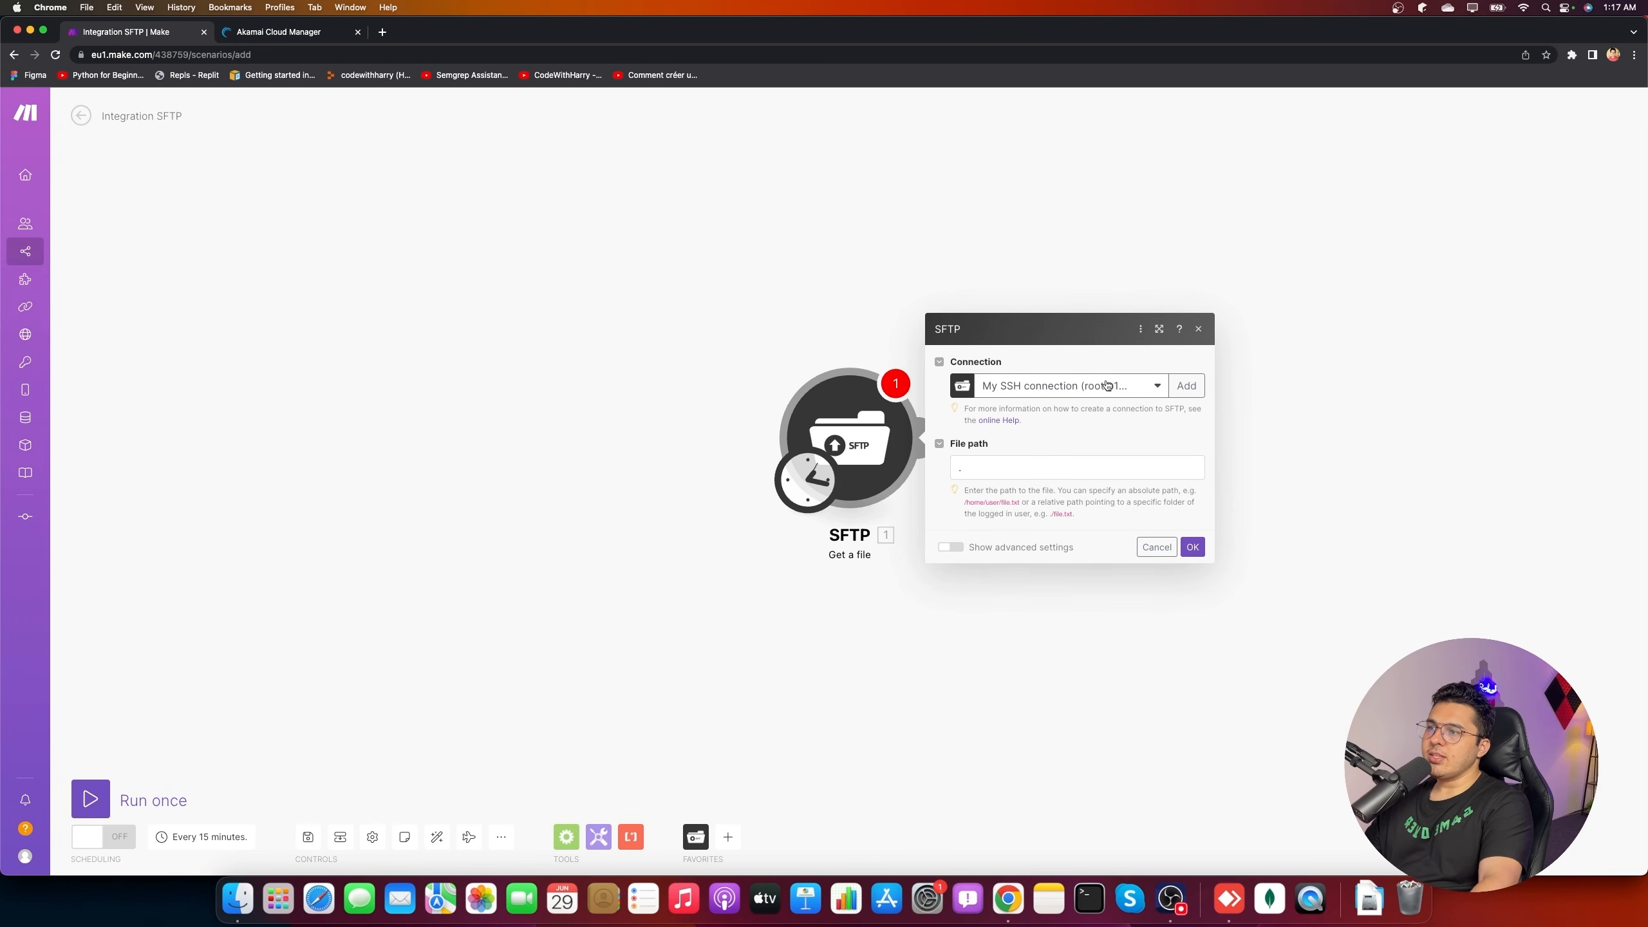
left_click(1137, 385)
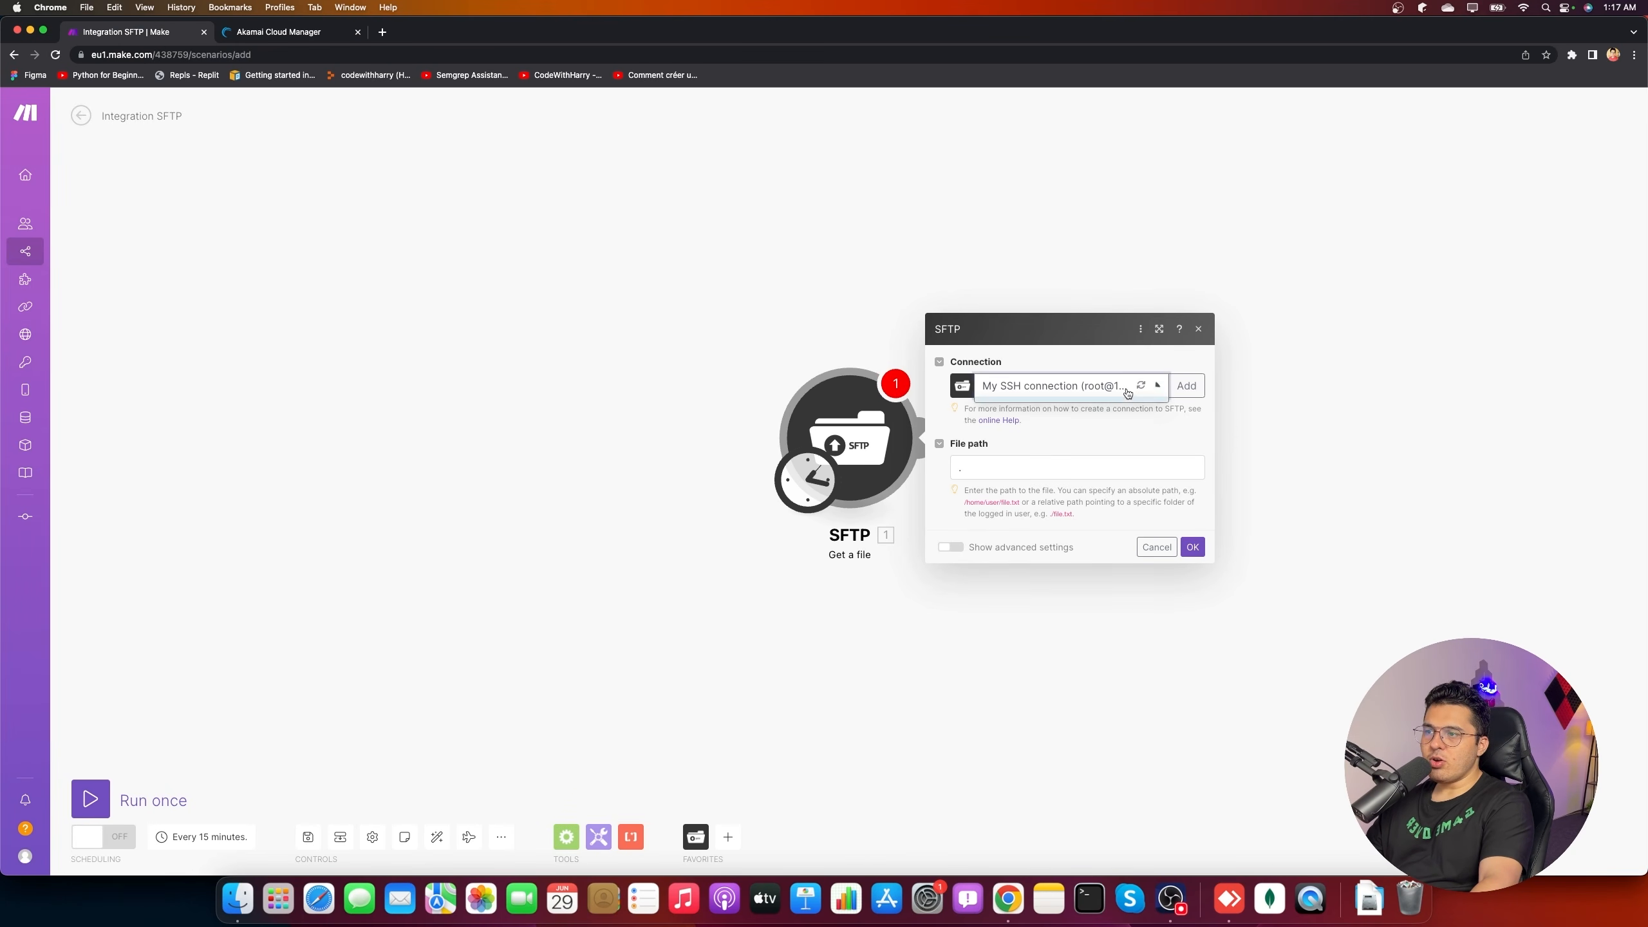
left_click(1186, 386)
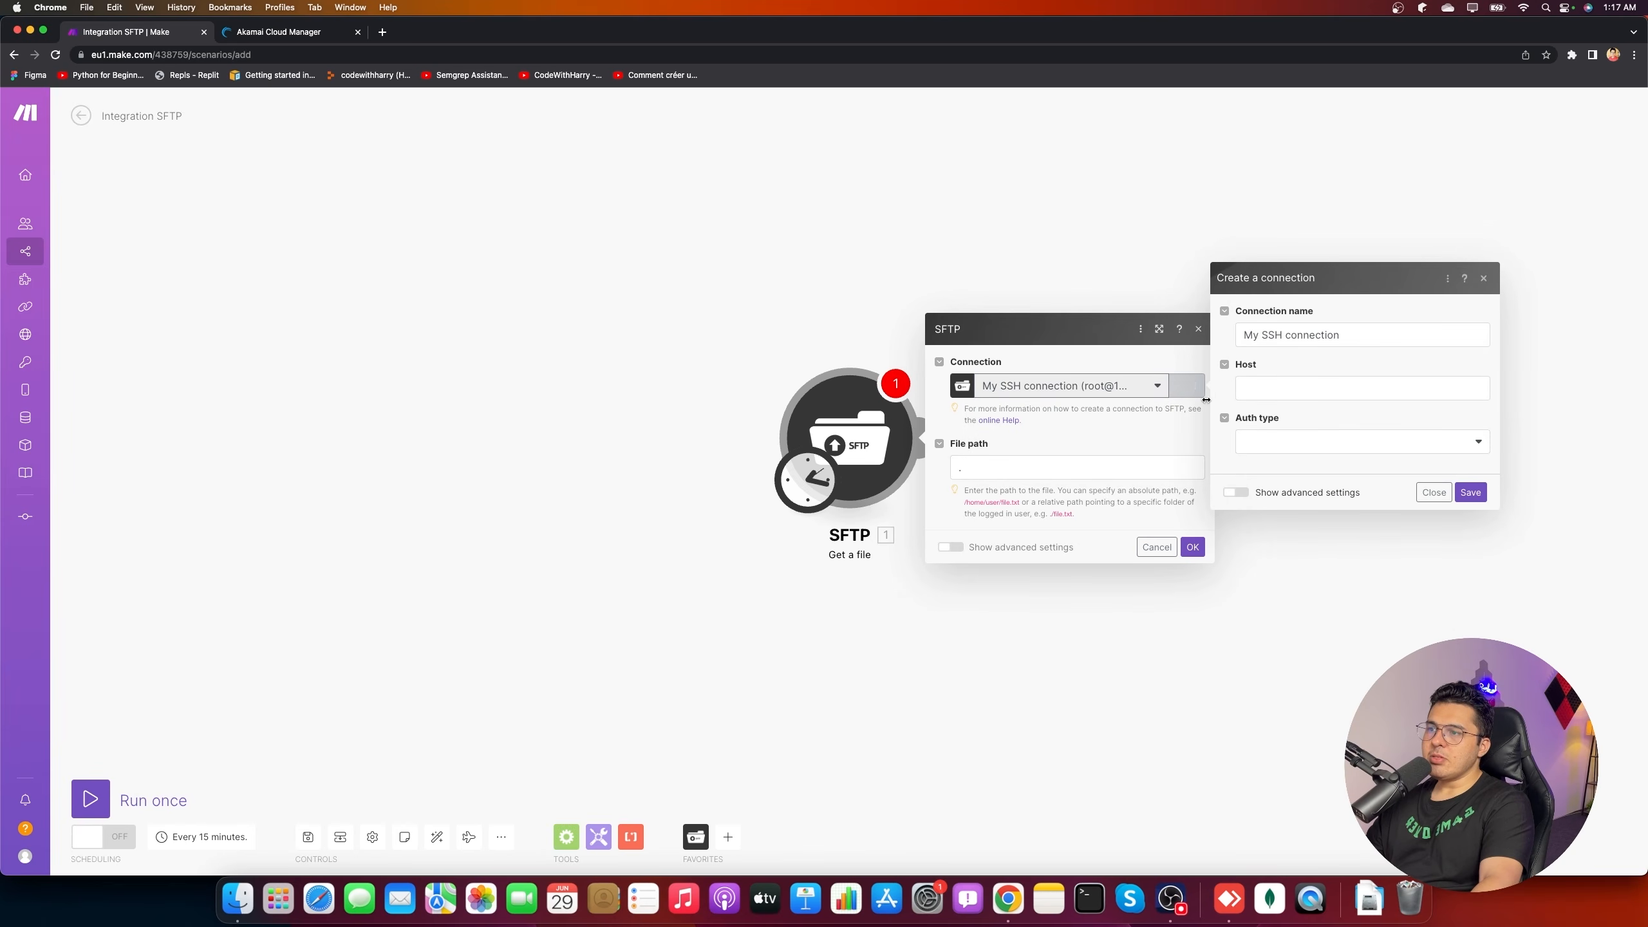
triple_click(1300, 332)
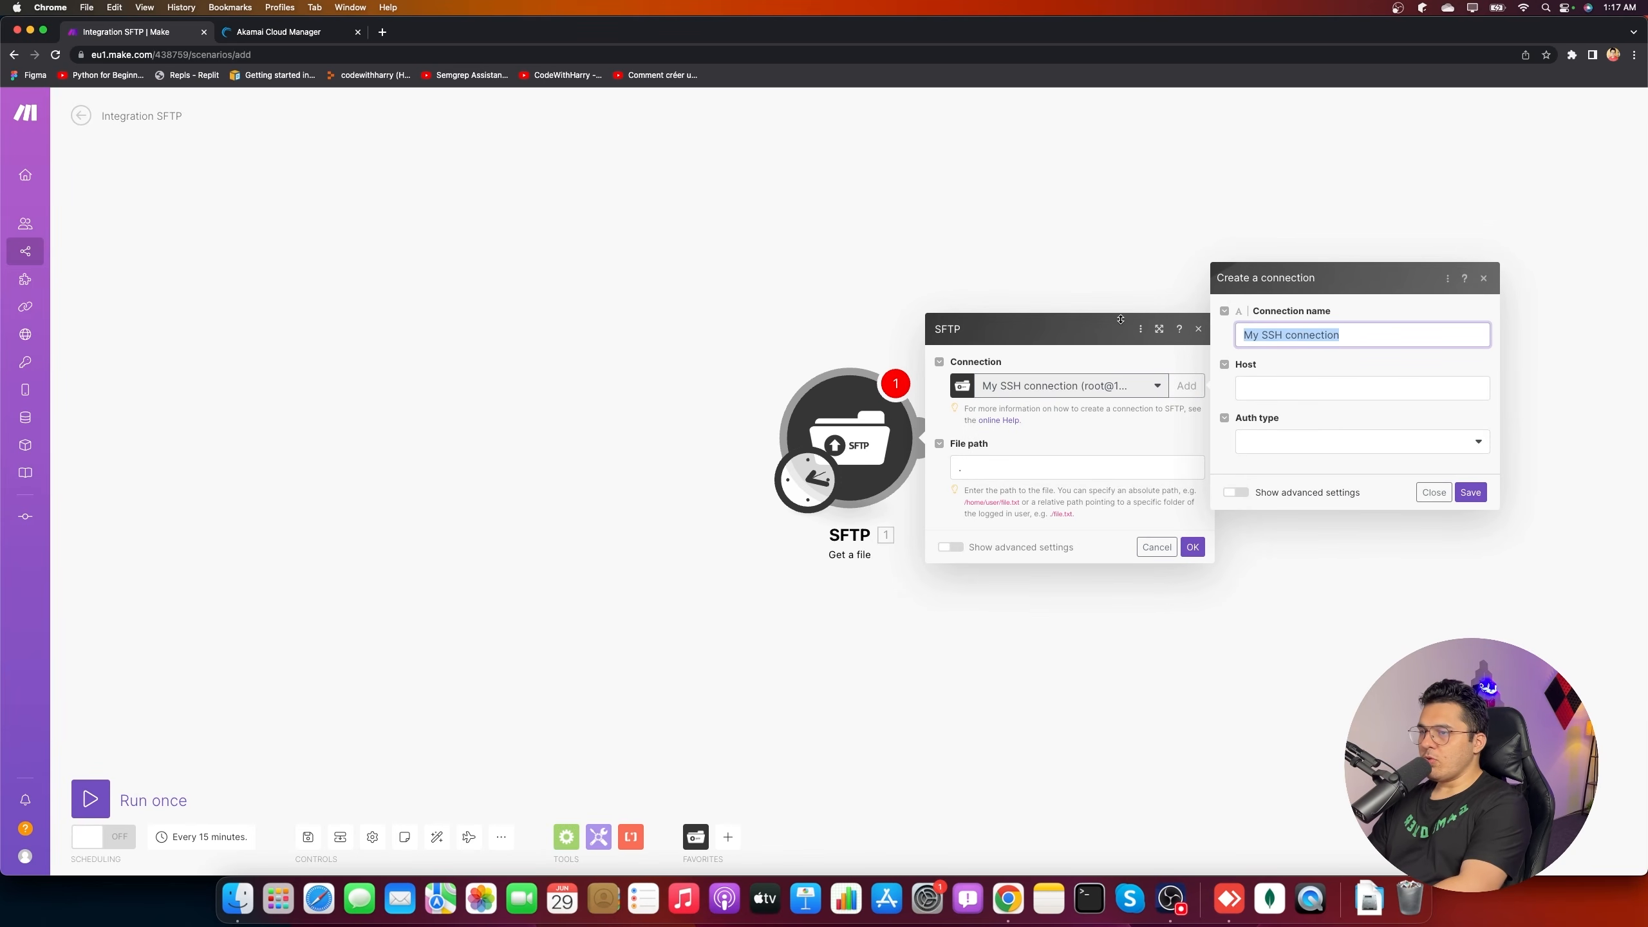
type("YouTube")
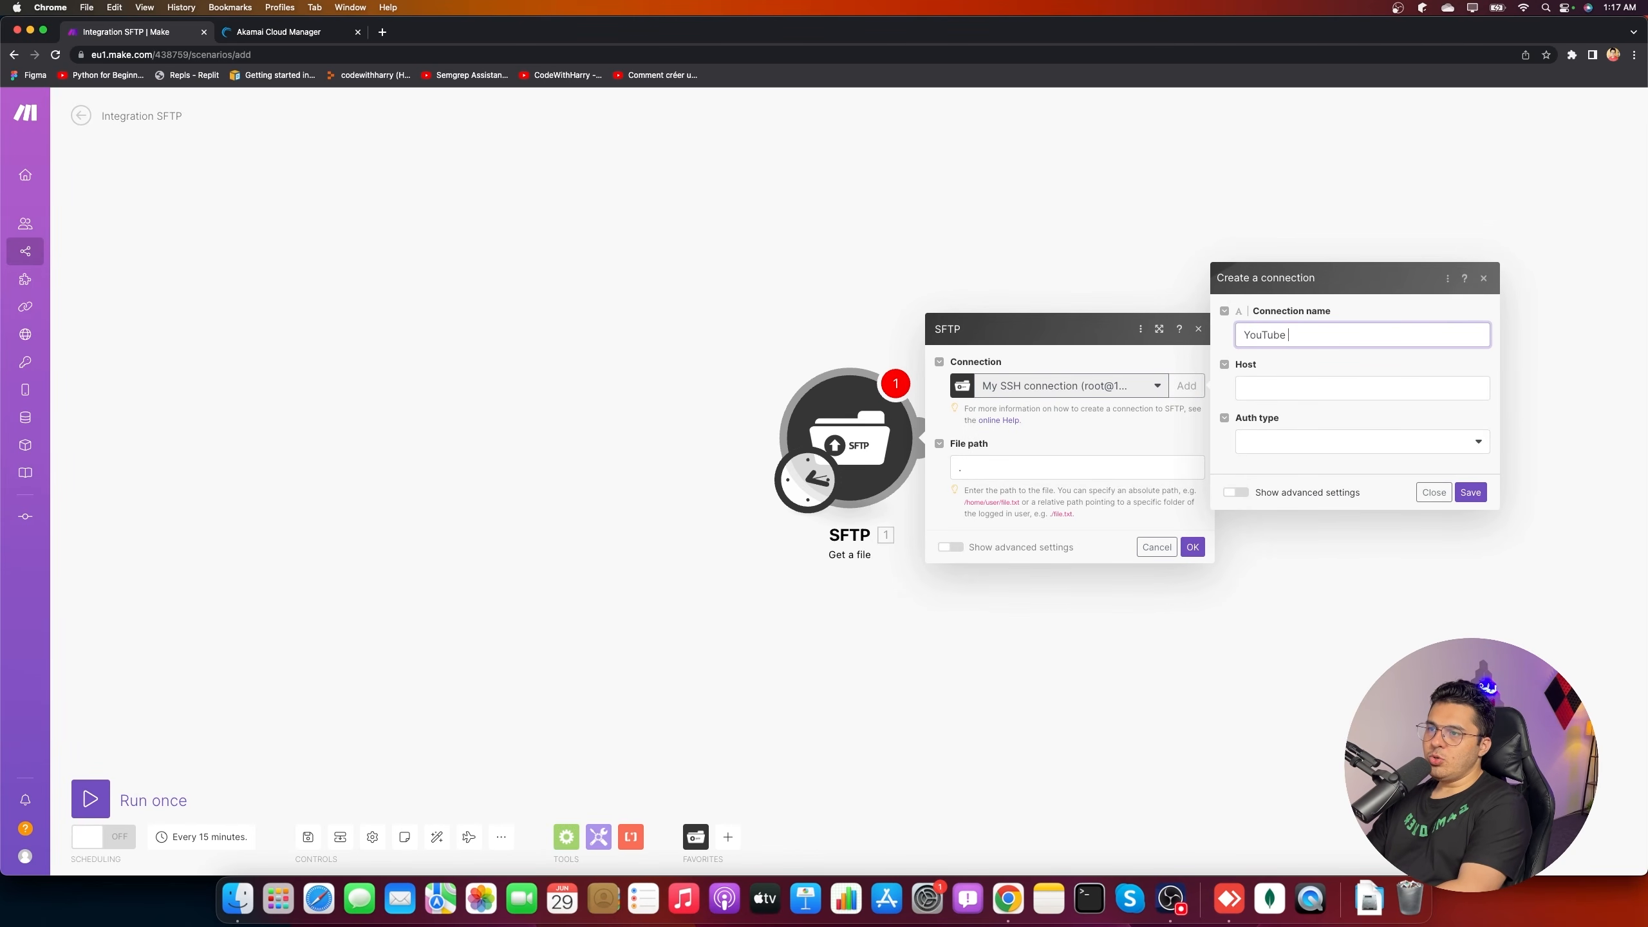
type(" Machine")
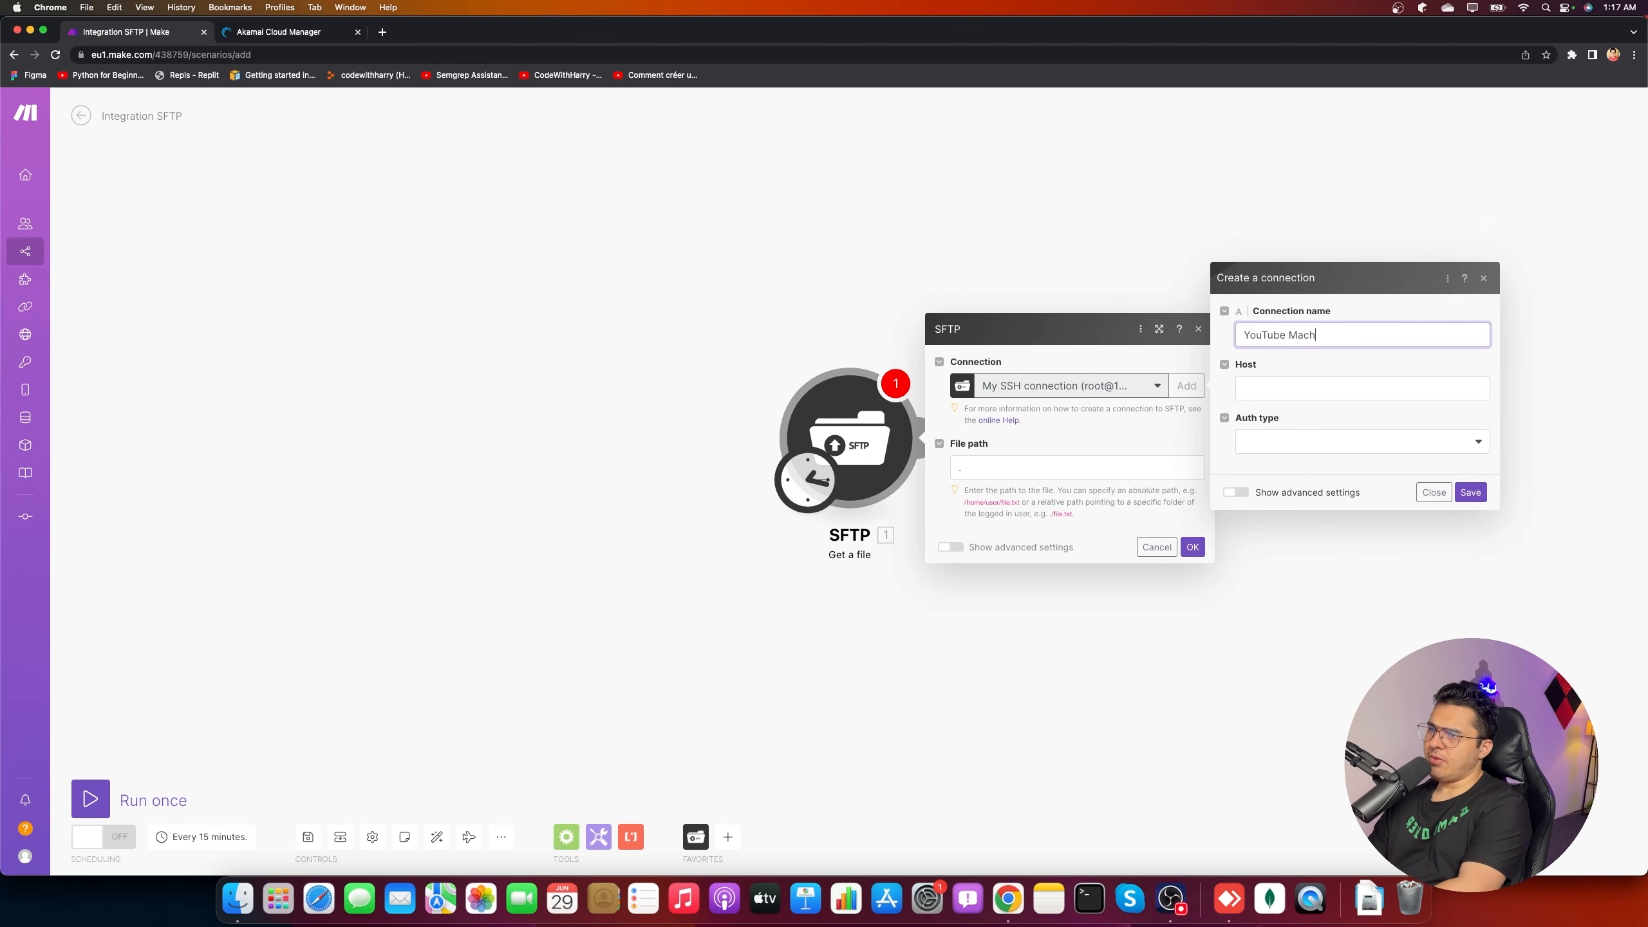
left_click(1302, 388)
key("super+v")
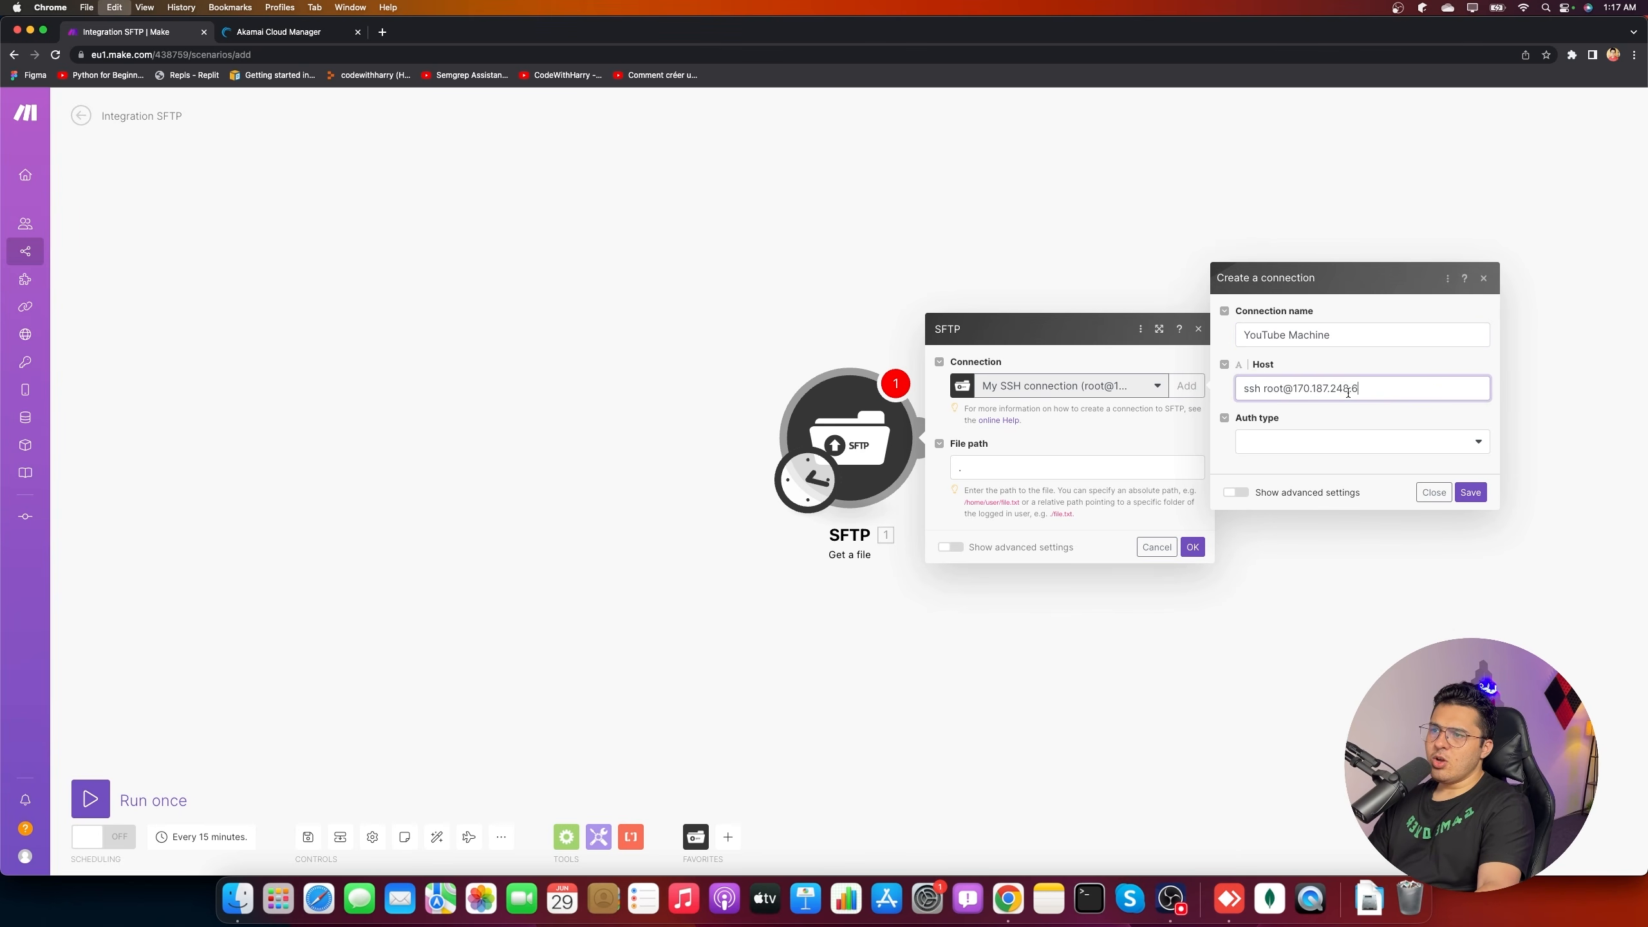
left_click_drag(1294, 388, 1116, 397)
key("BackSpace")
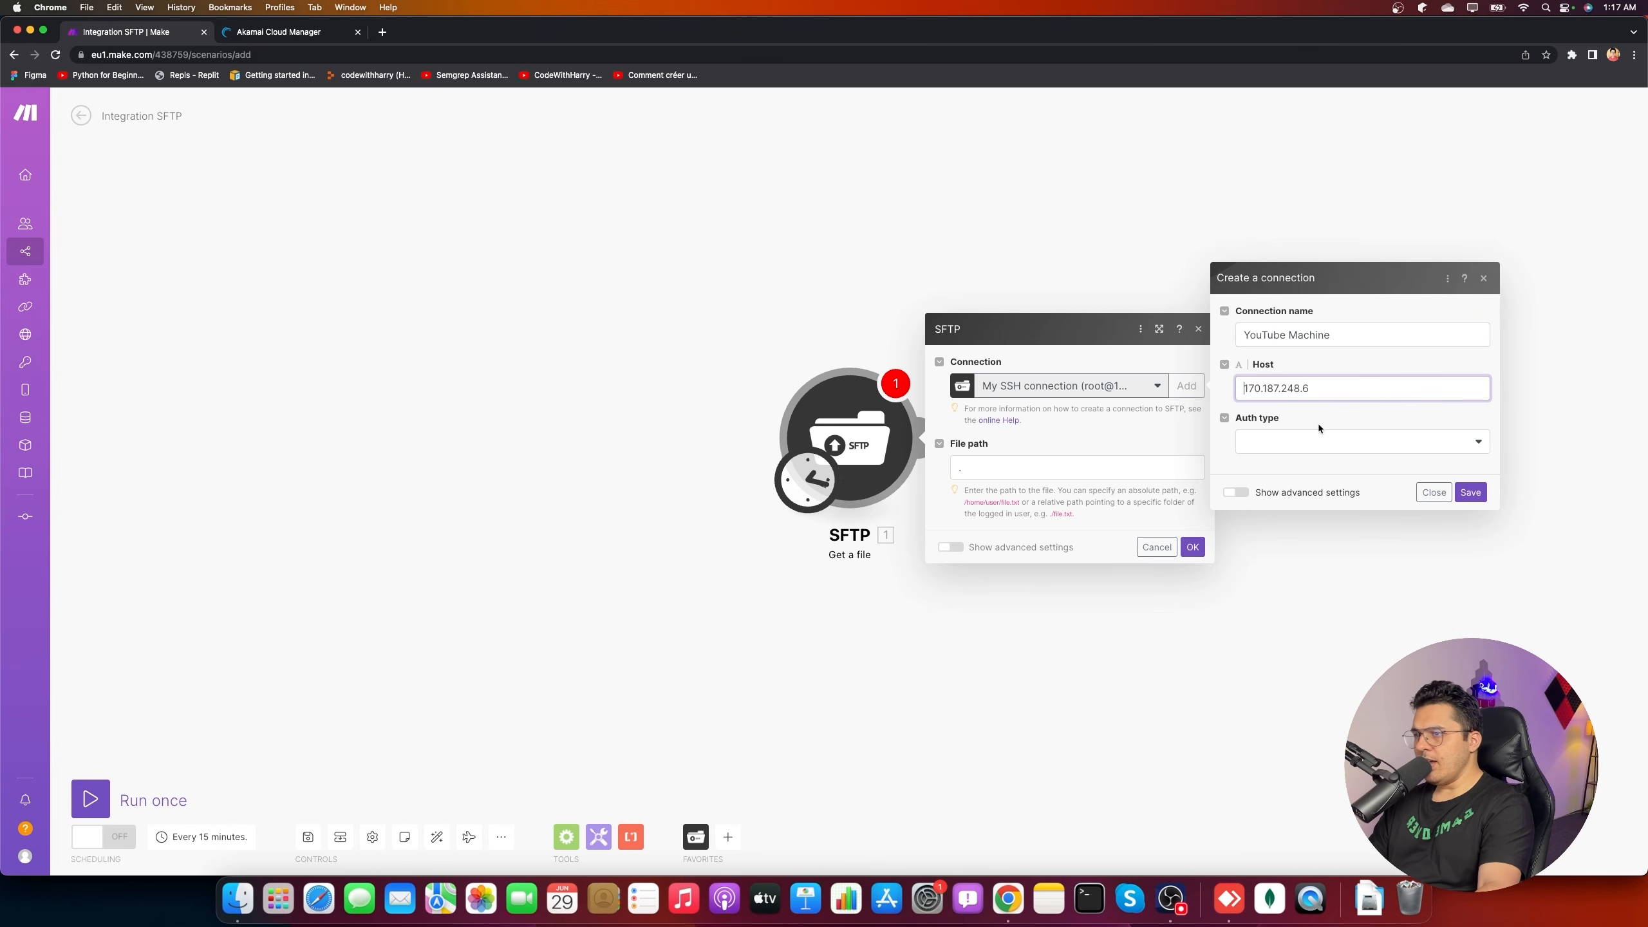
- Use user name and password authentication with user root and the server password
left_click(1310, 441)
left_click(1313, 473)
left_click(1284, 443)
type("ssh root@")
key("super+a")
type("root")
left_click(1304, 495)
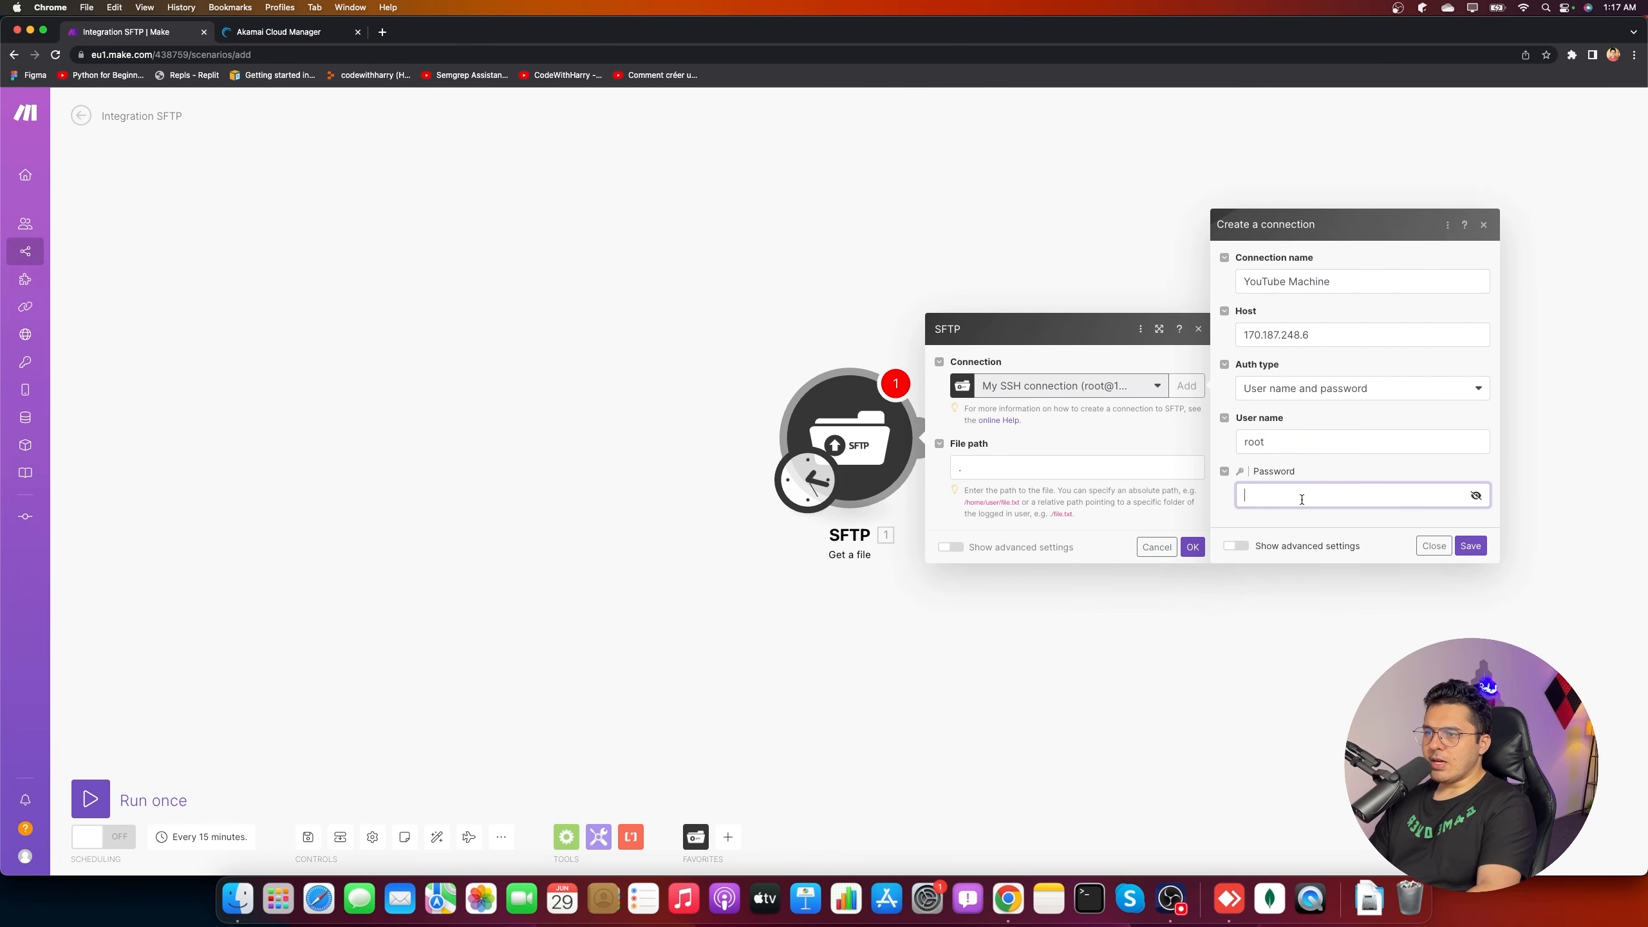
type("**********")
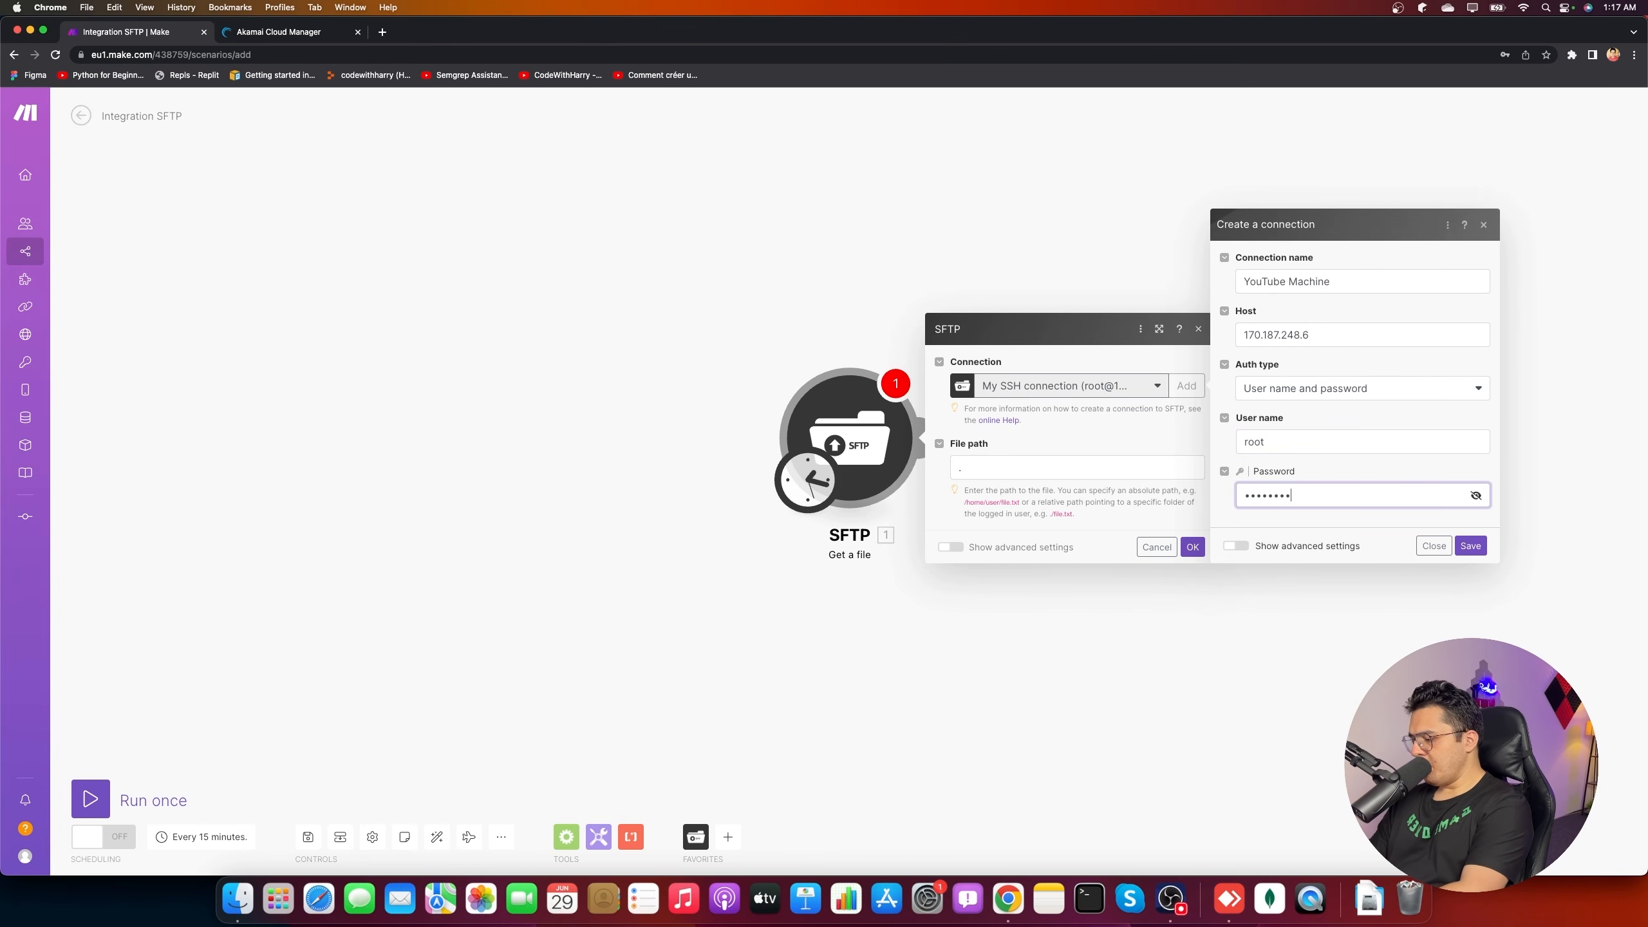
type("****")
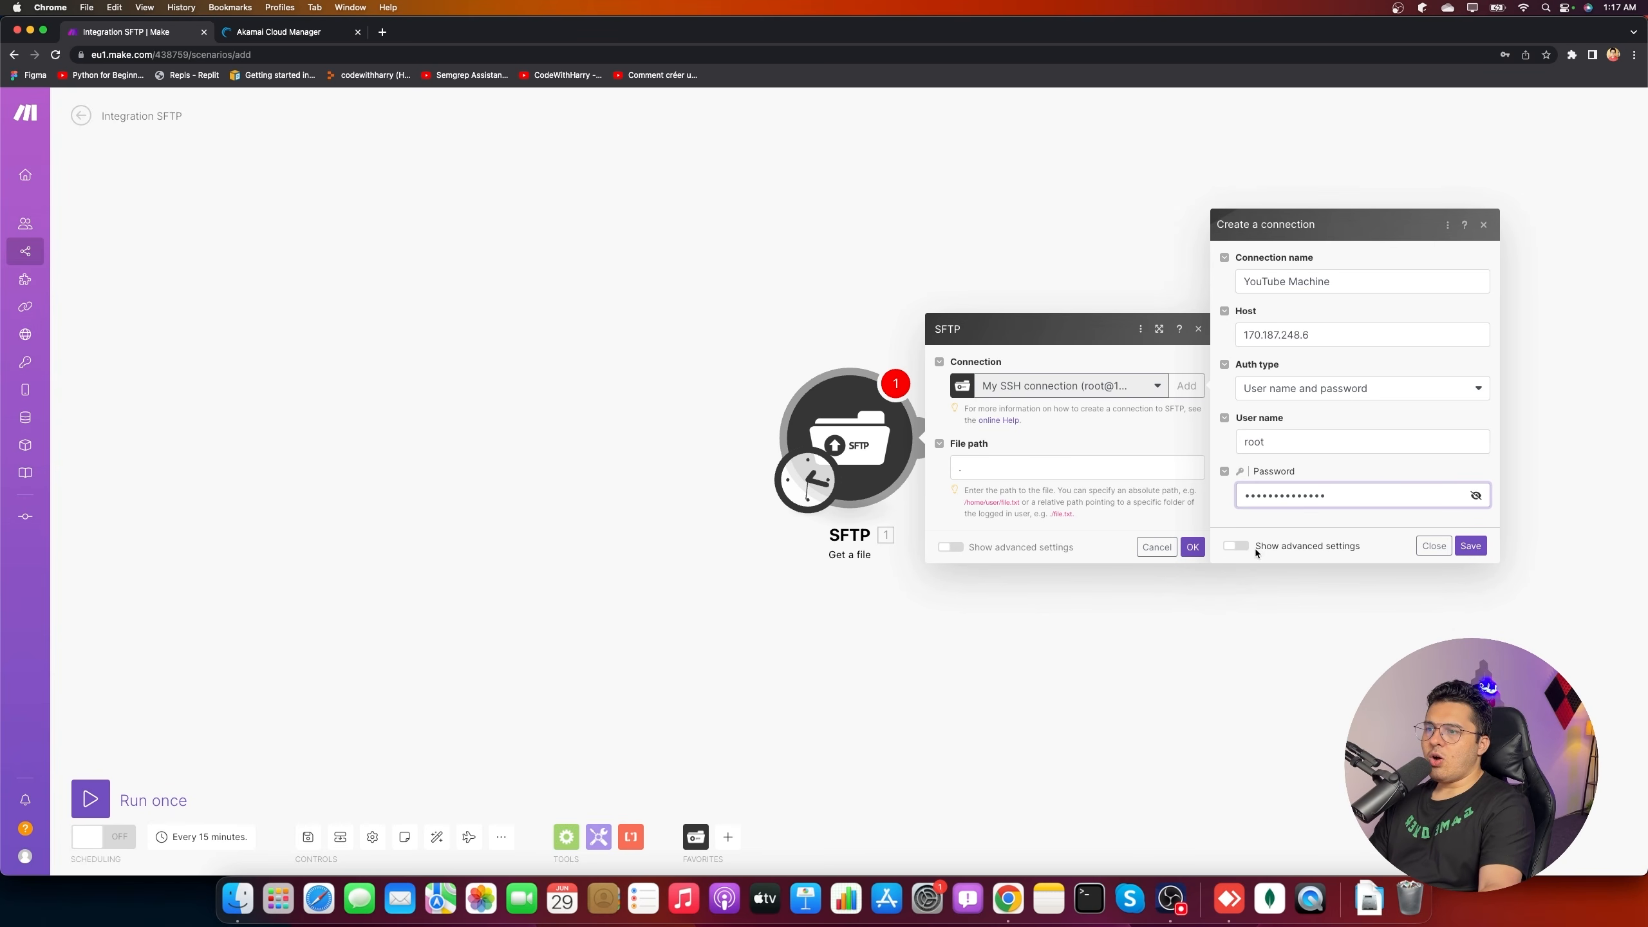
- Add an rsa-sha2-512 server host key under advanced settings and save the connection
left_click(1237, 545)
scroll(1299, 553, "down", 2)
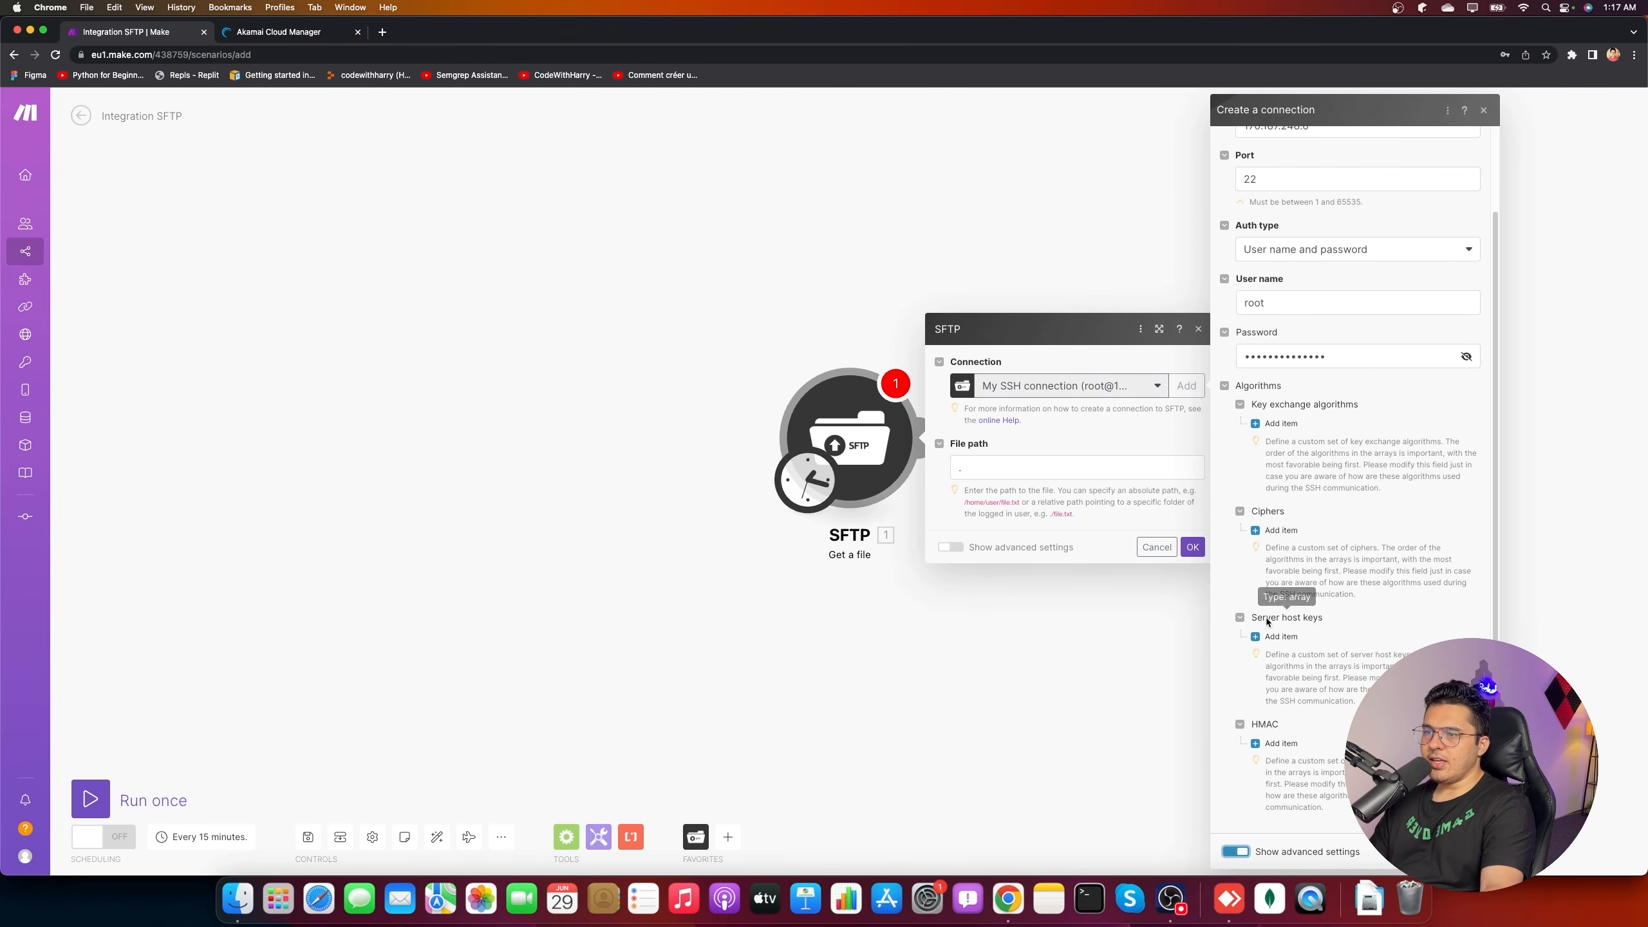
left_click(1300, 634)
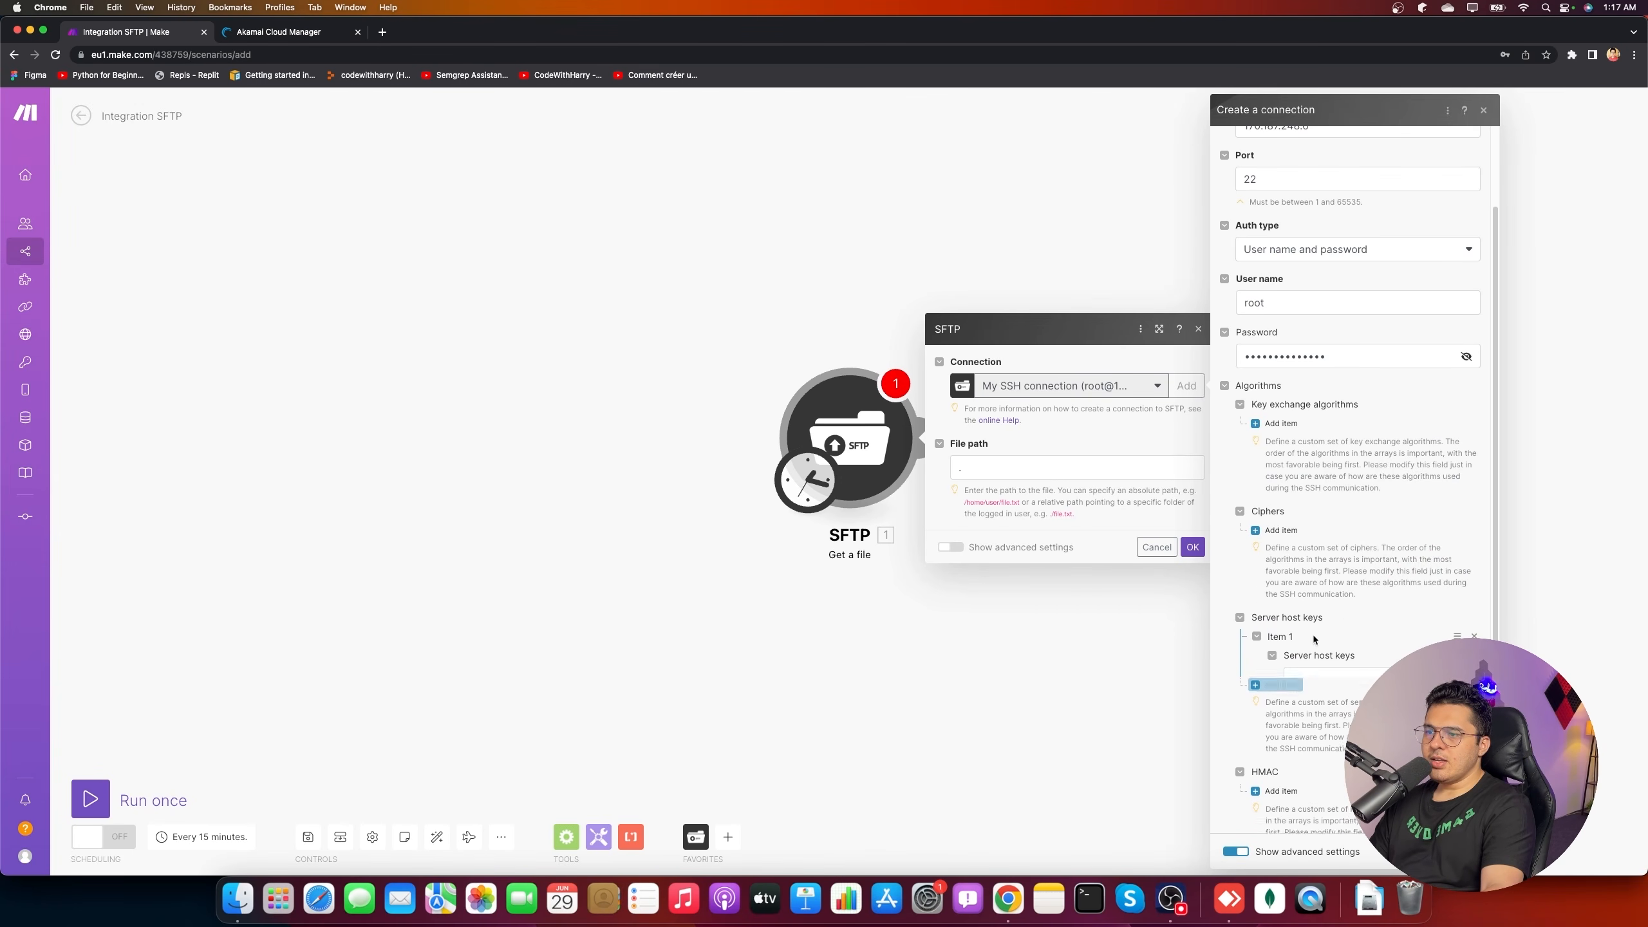
left_click(1355, 678)
scroll(1317, 766, "down", 1)
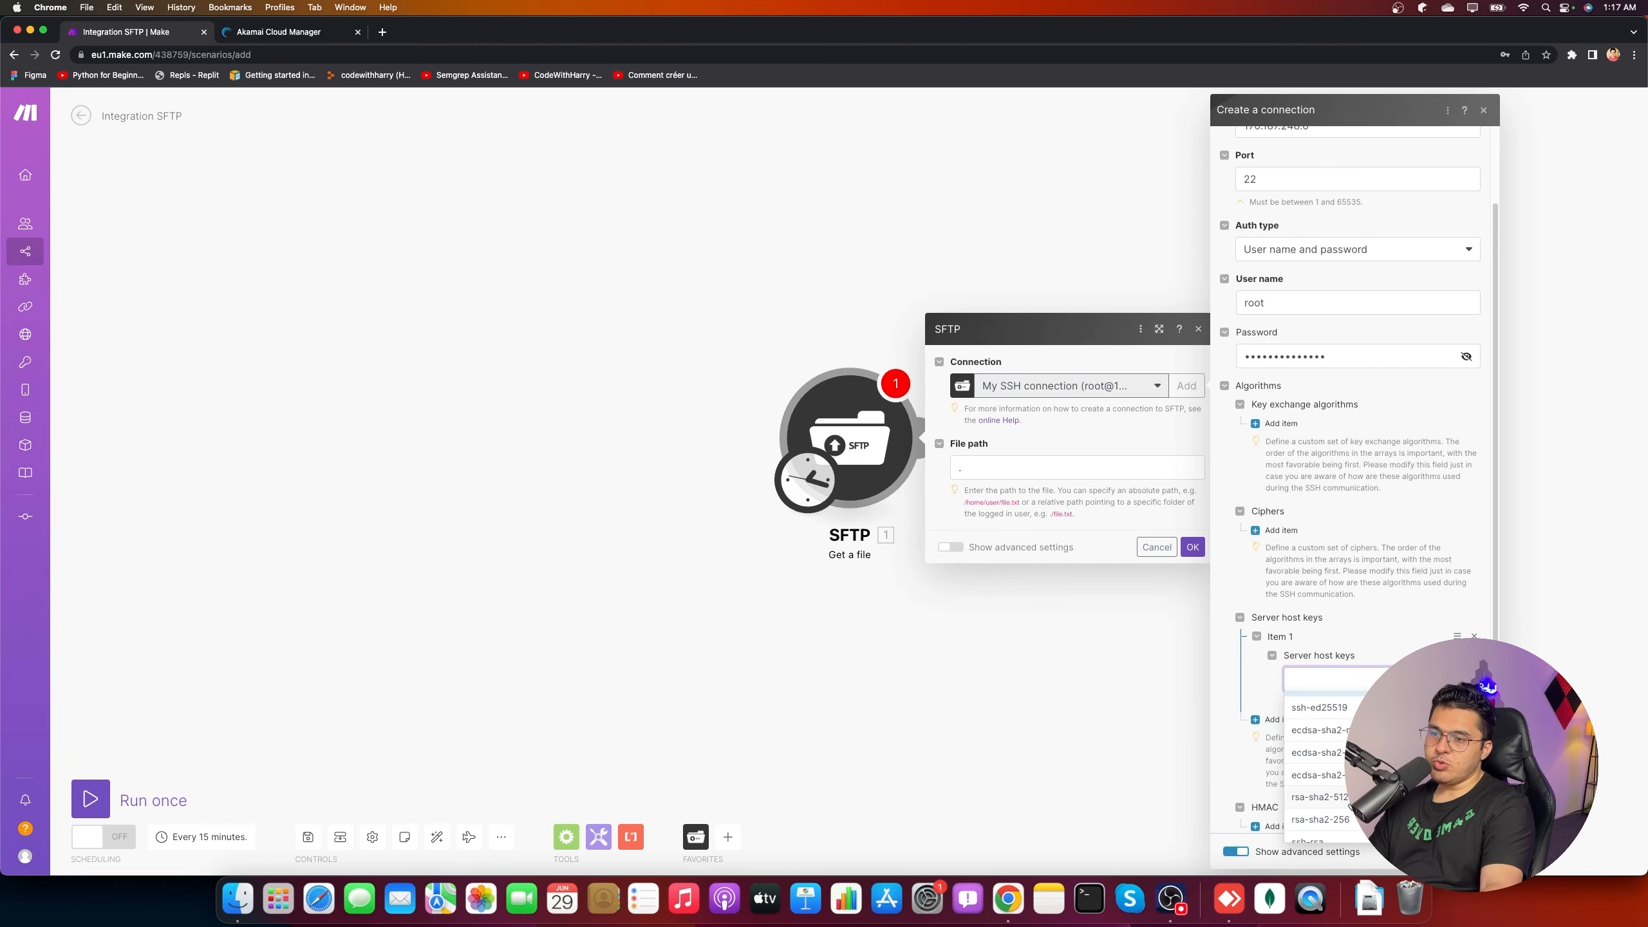
left_click(1313, 798)
scroll(1335, 723, "down", 3)
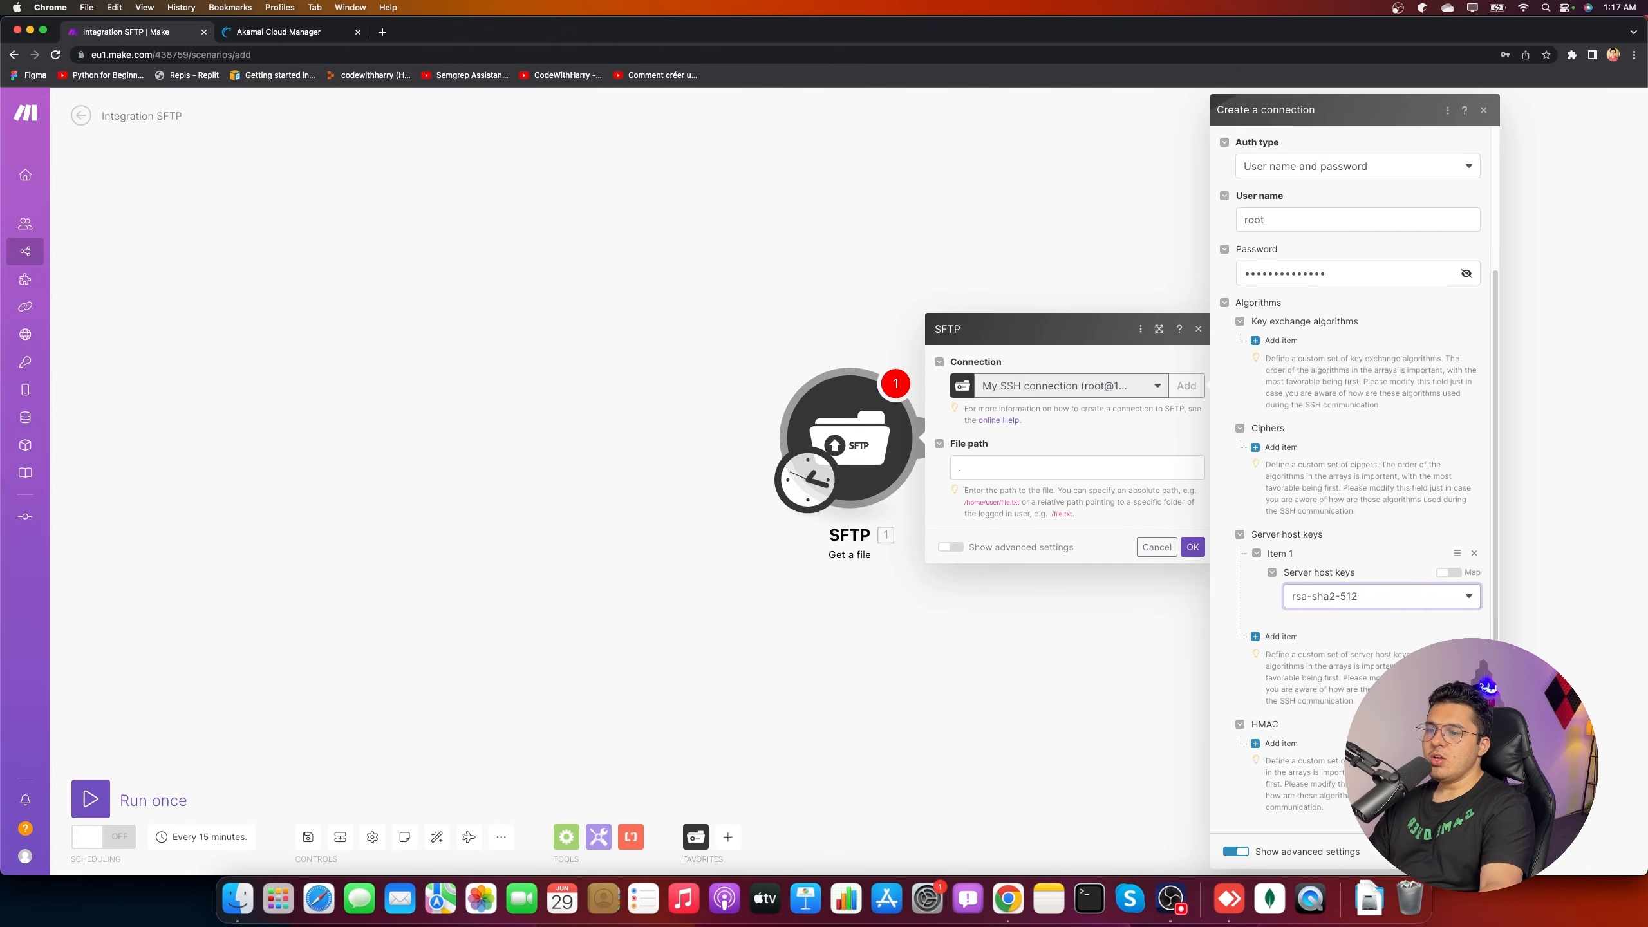
left_click(1474, 851)
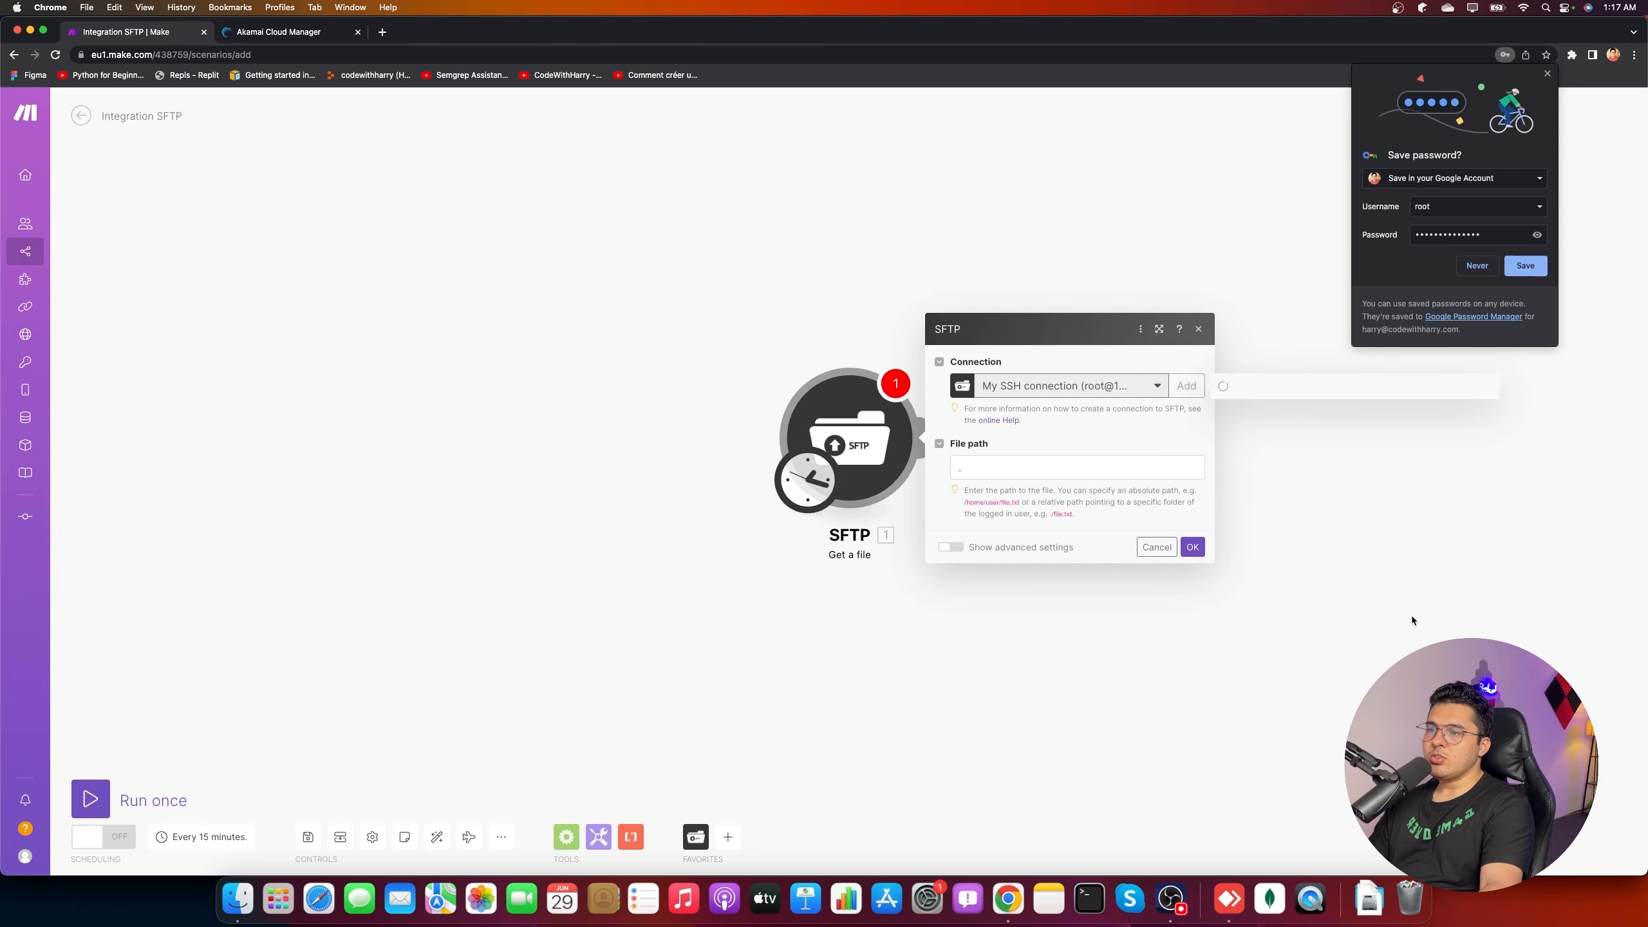
- Let the browser store the password and review the connection's host, port 22 and user name
left_click(1530, 270)
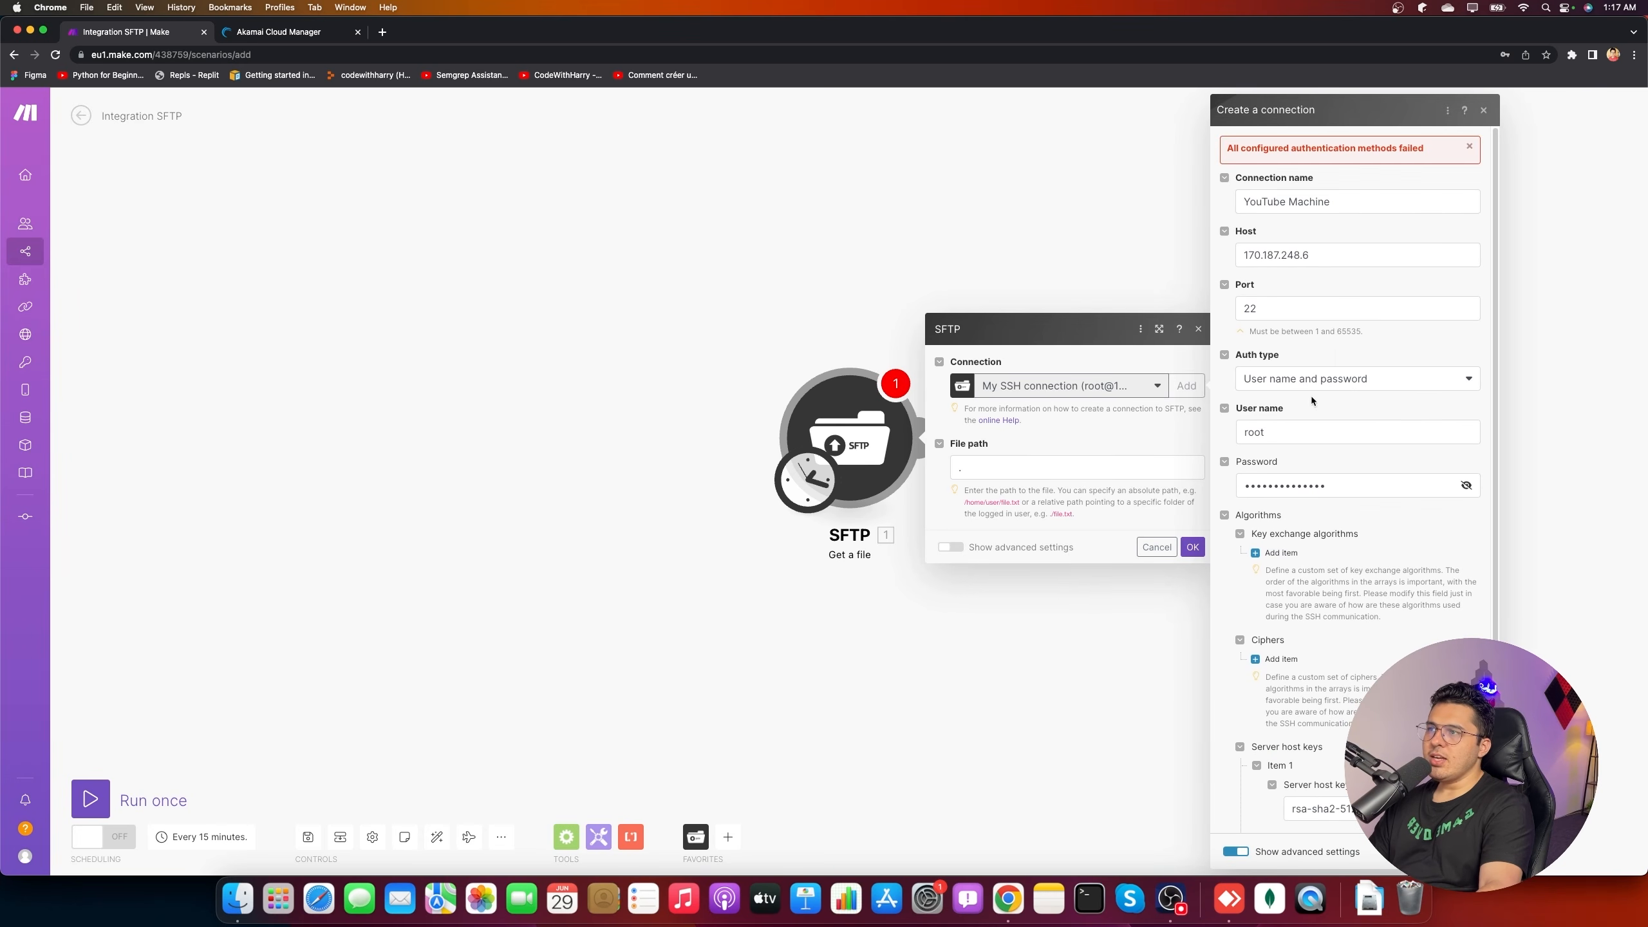
left_click(321, 32)
left_click(191, 31)
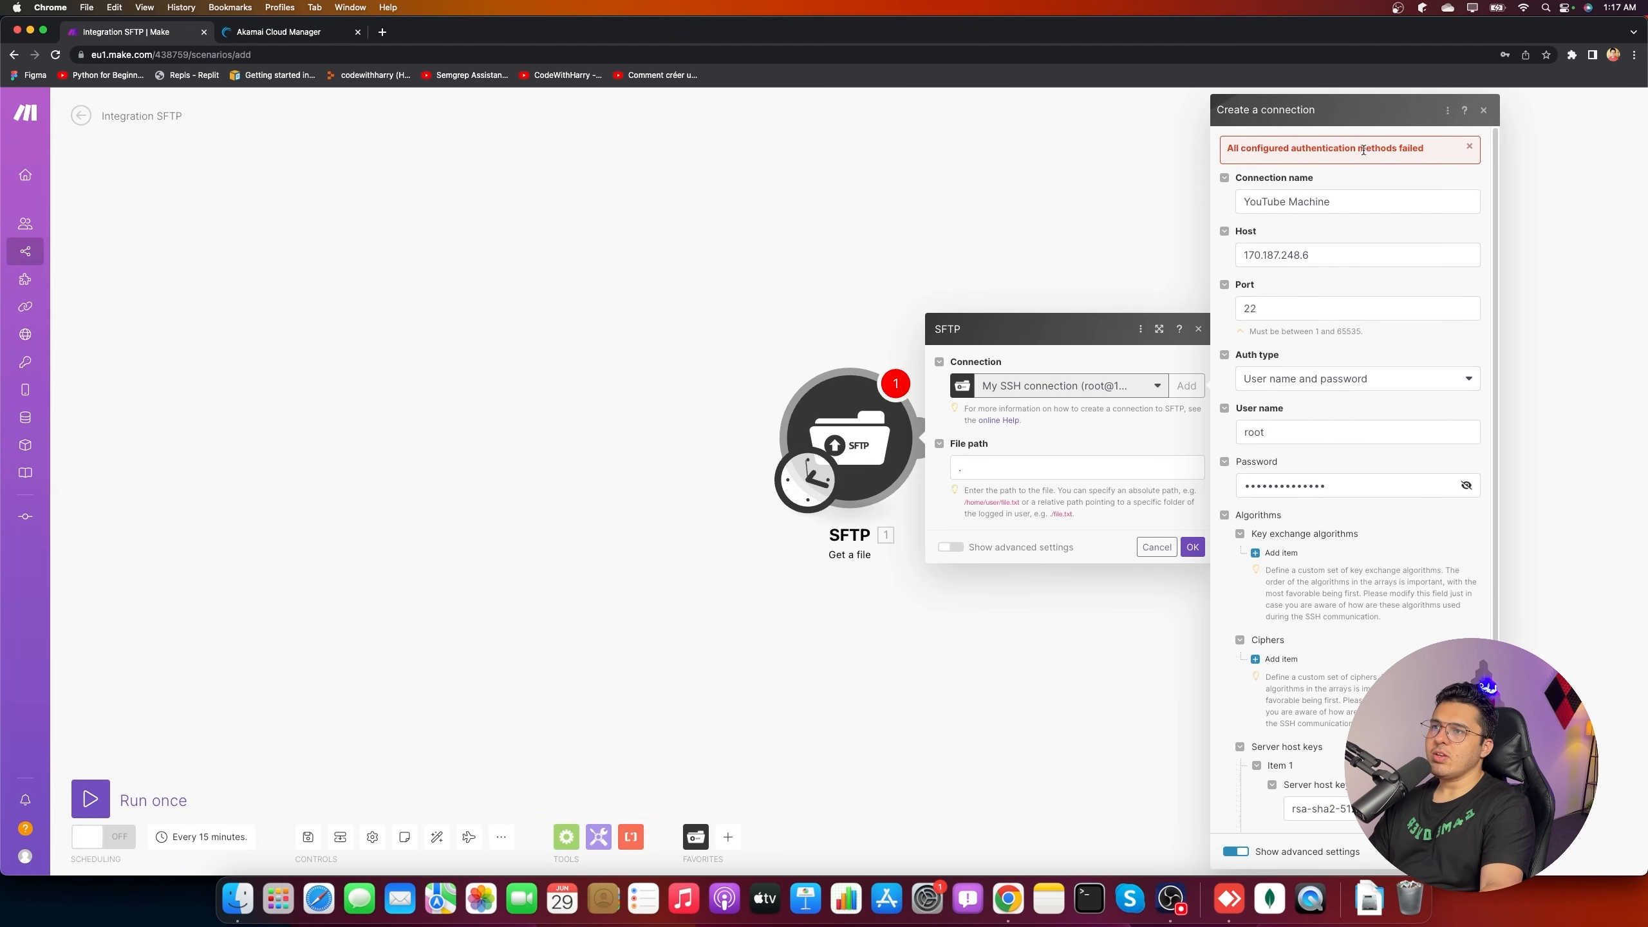
left_click(1323, 257)
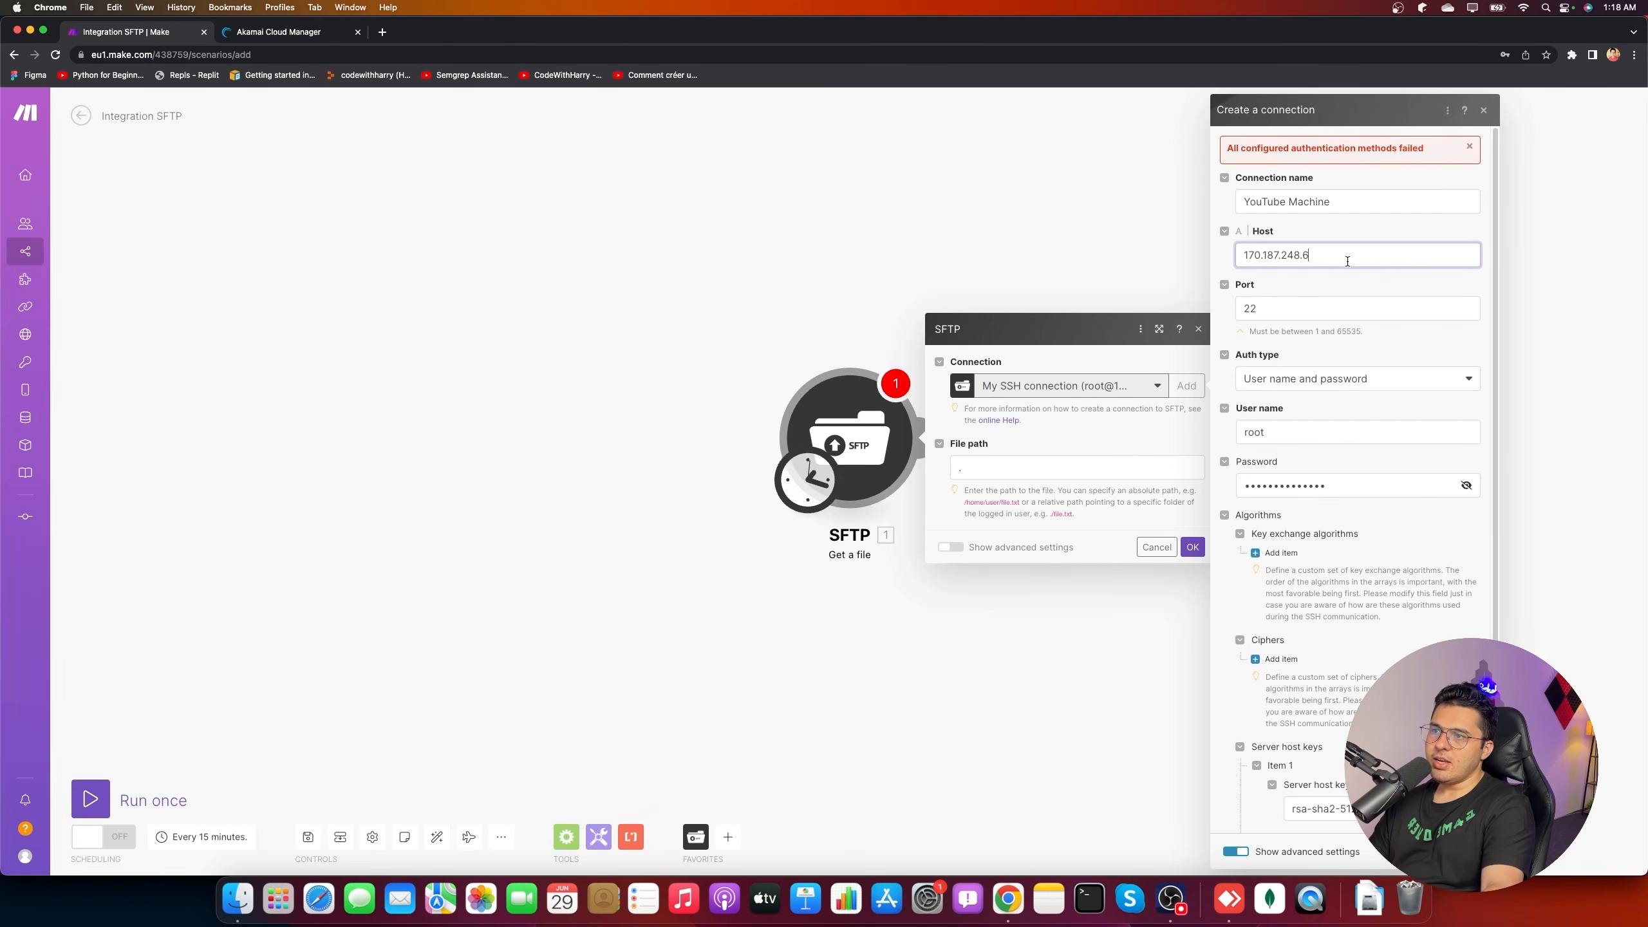
left_click(1281, 312)
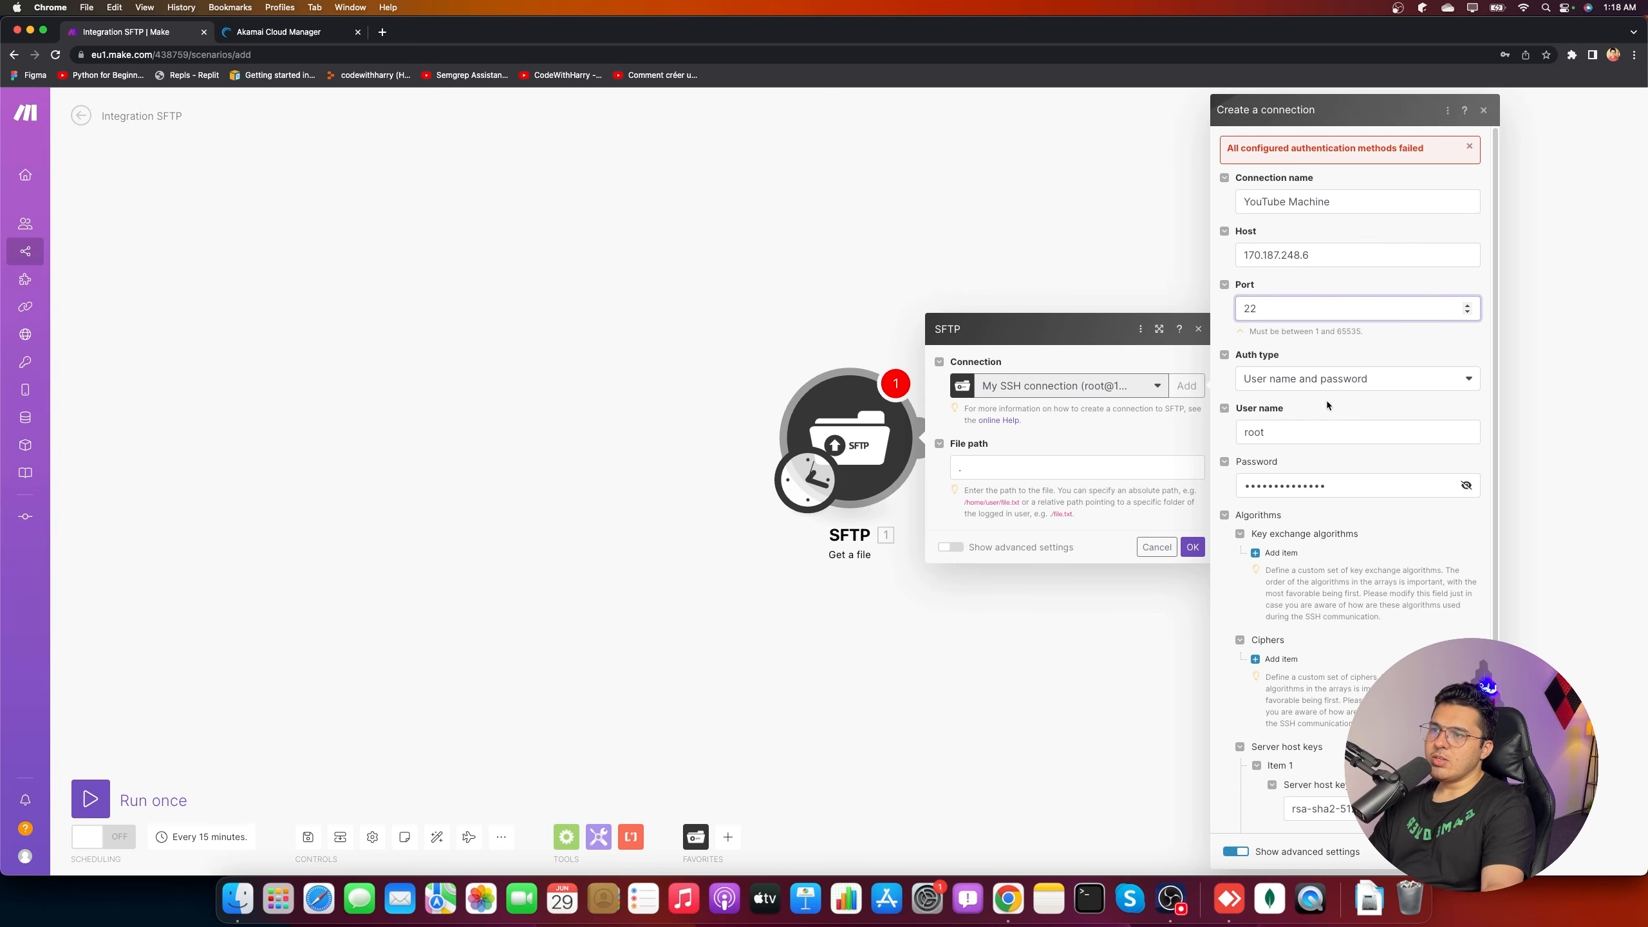
left_click(1315, 429)
left_click(1432, 518)
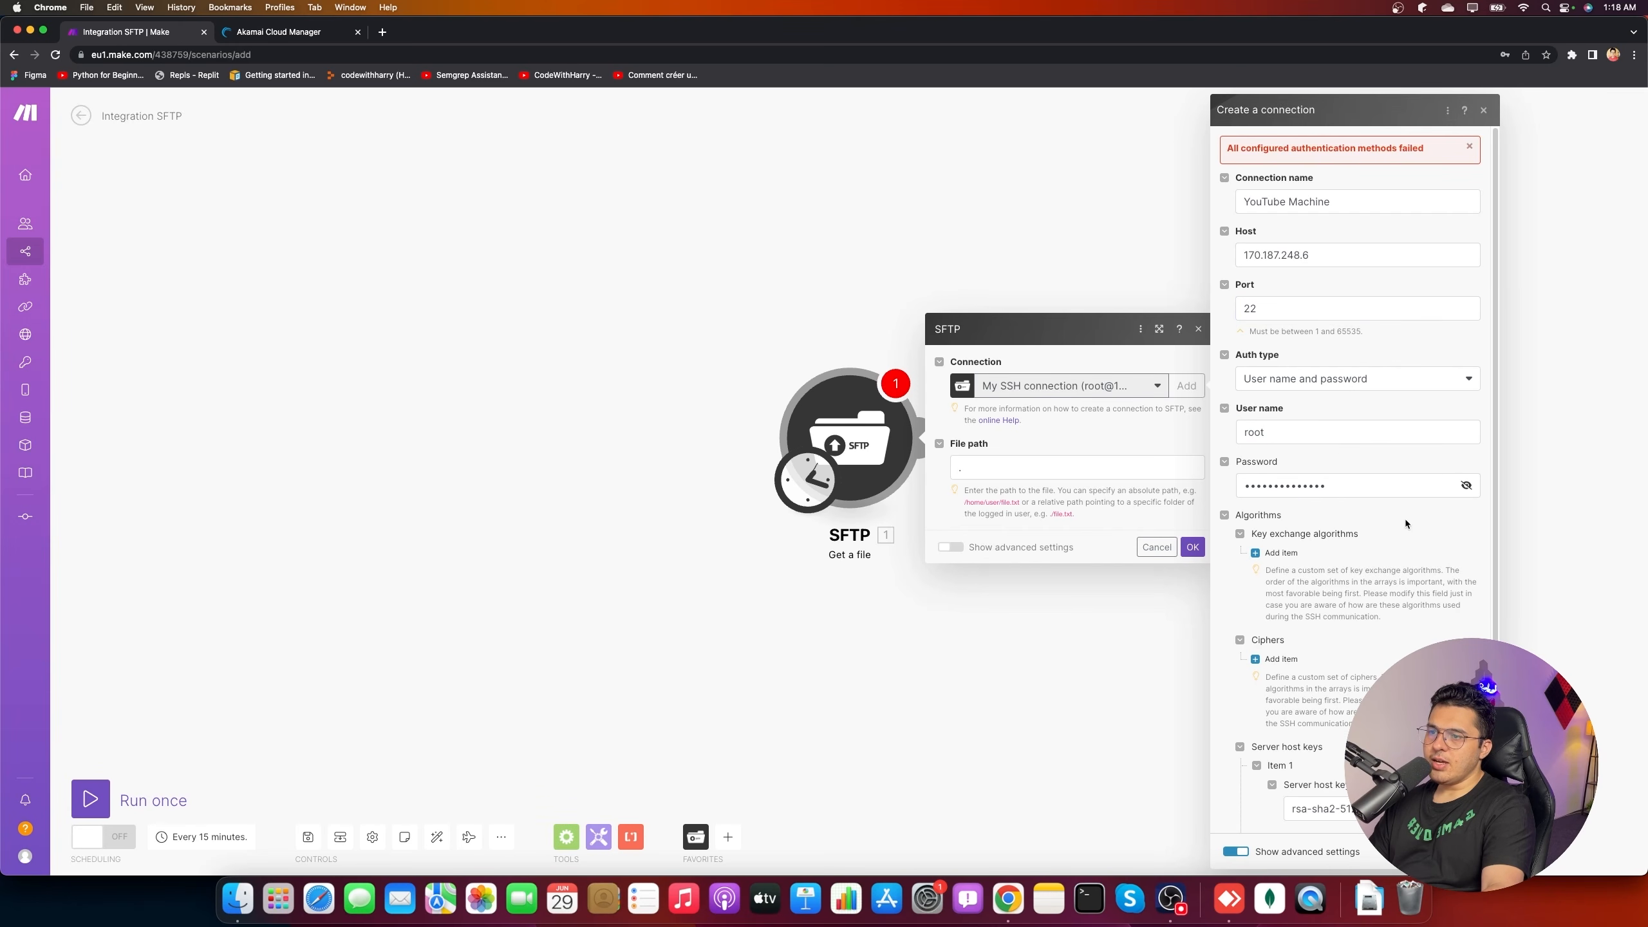
- Re-save the SFTP connection and go to the ubuntu-make.com Linode page
scroll(1431, 518, "down", 4)
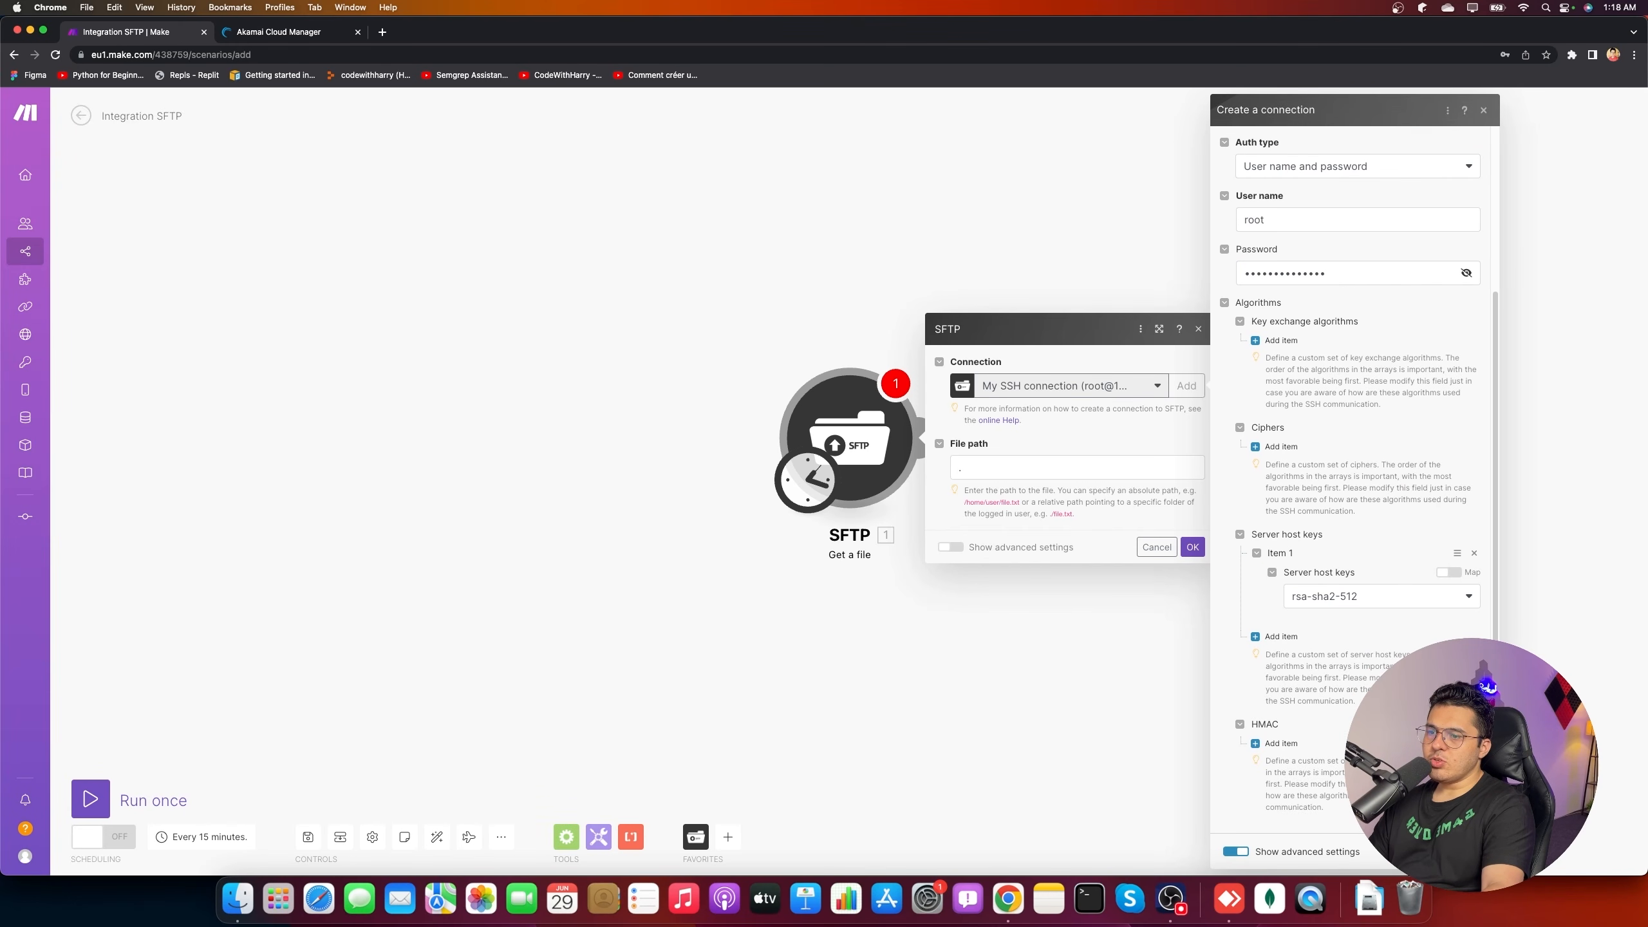
left_click(1472, 852)
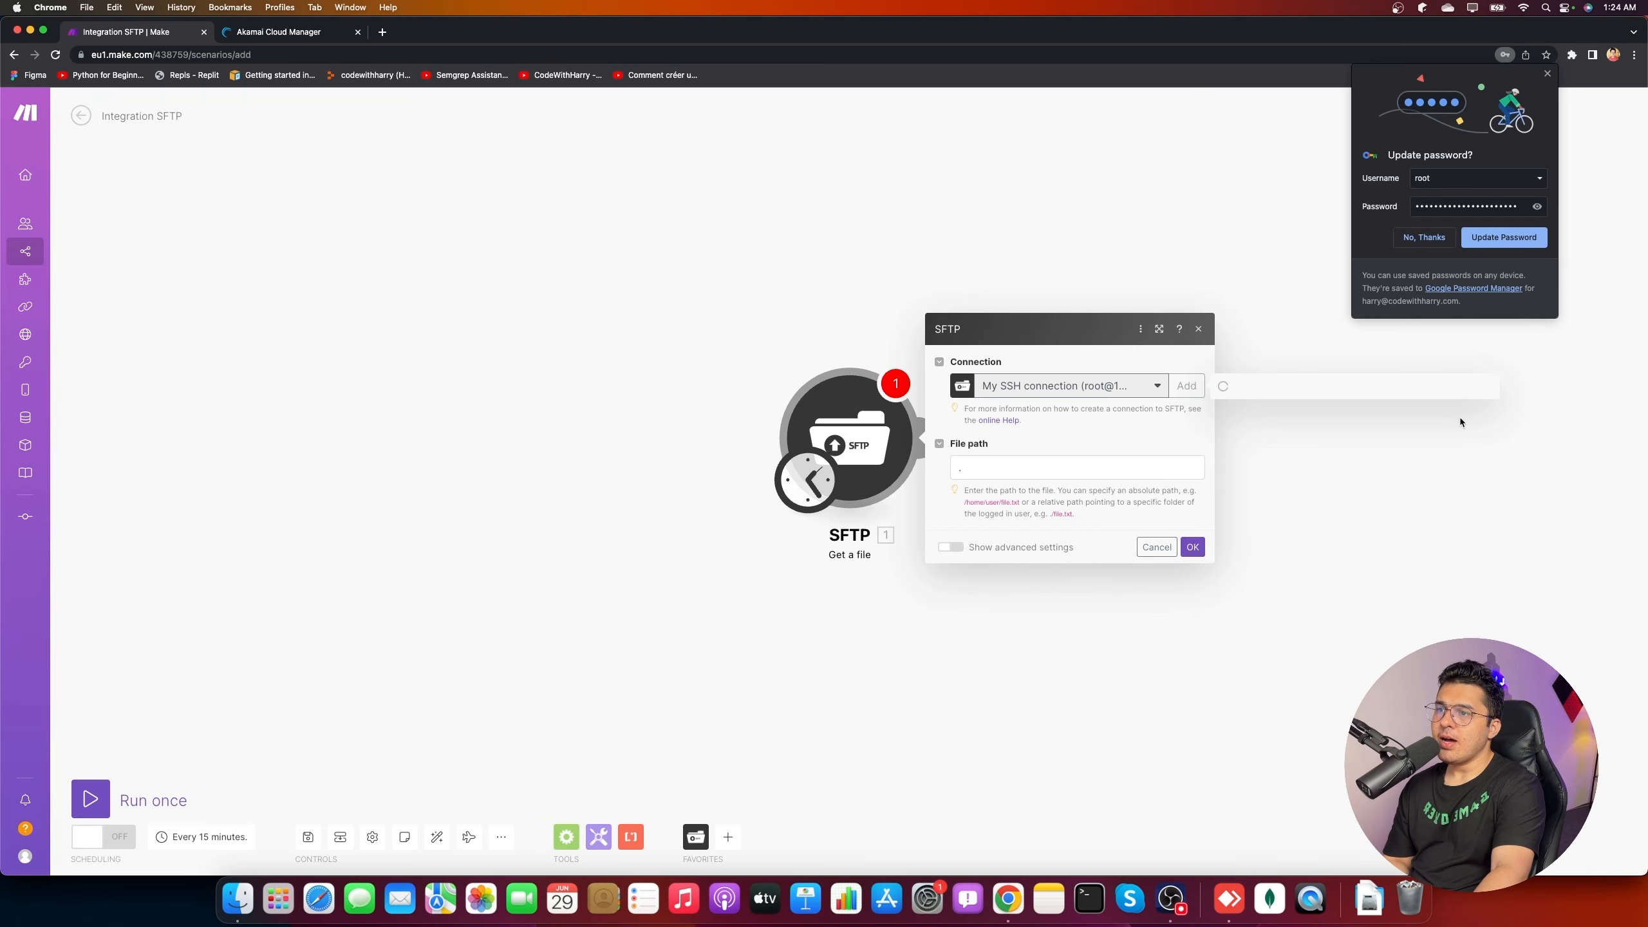
left_click(1471, 239)
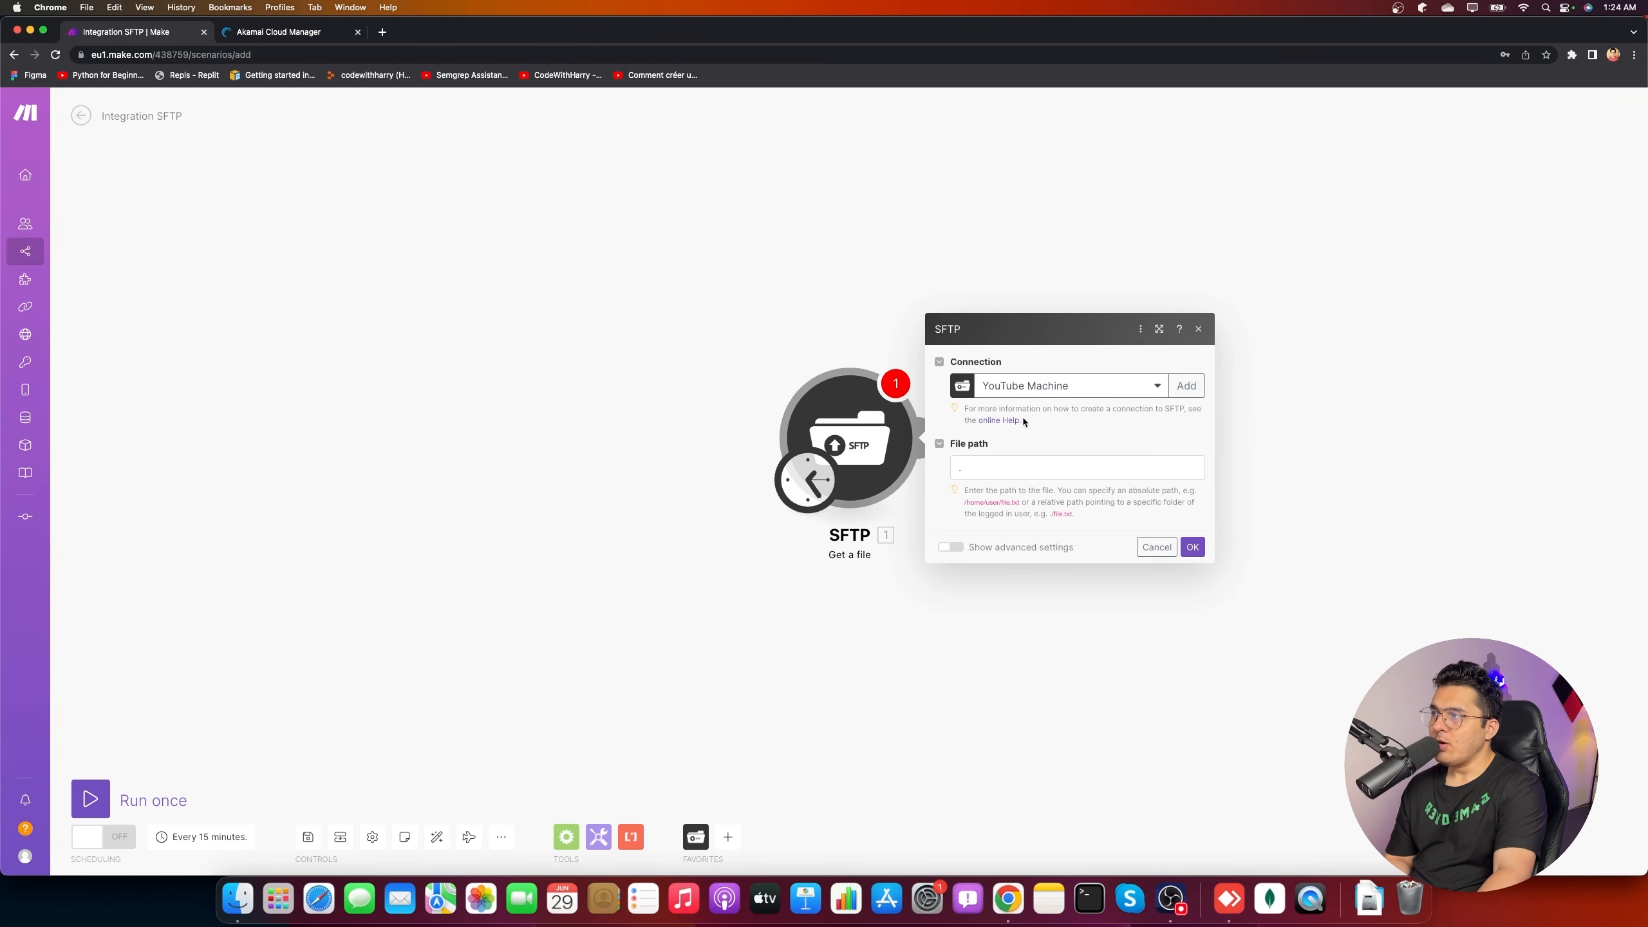
left_click(285, 32)
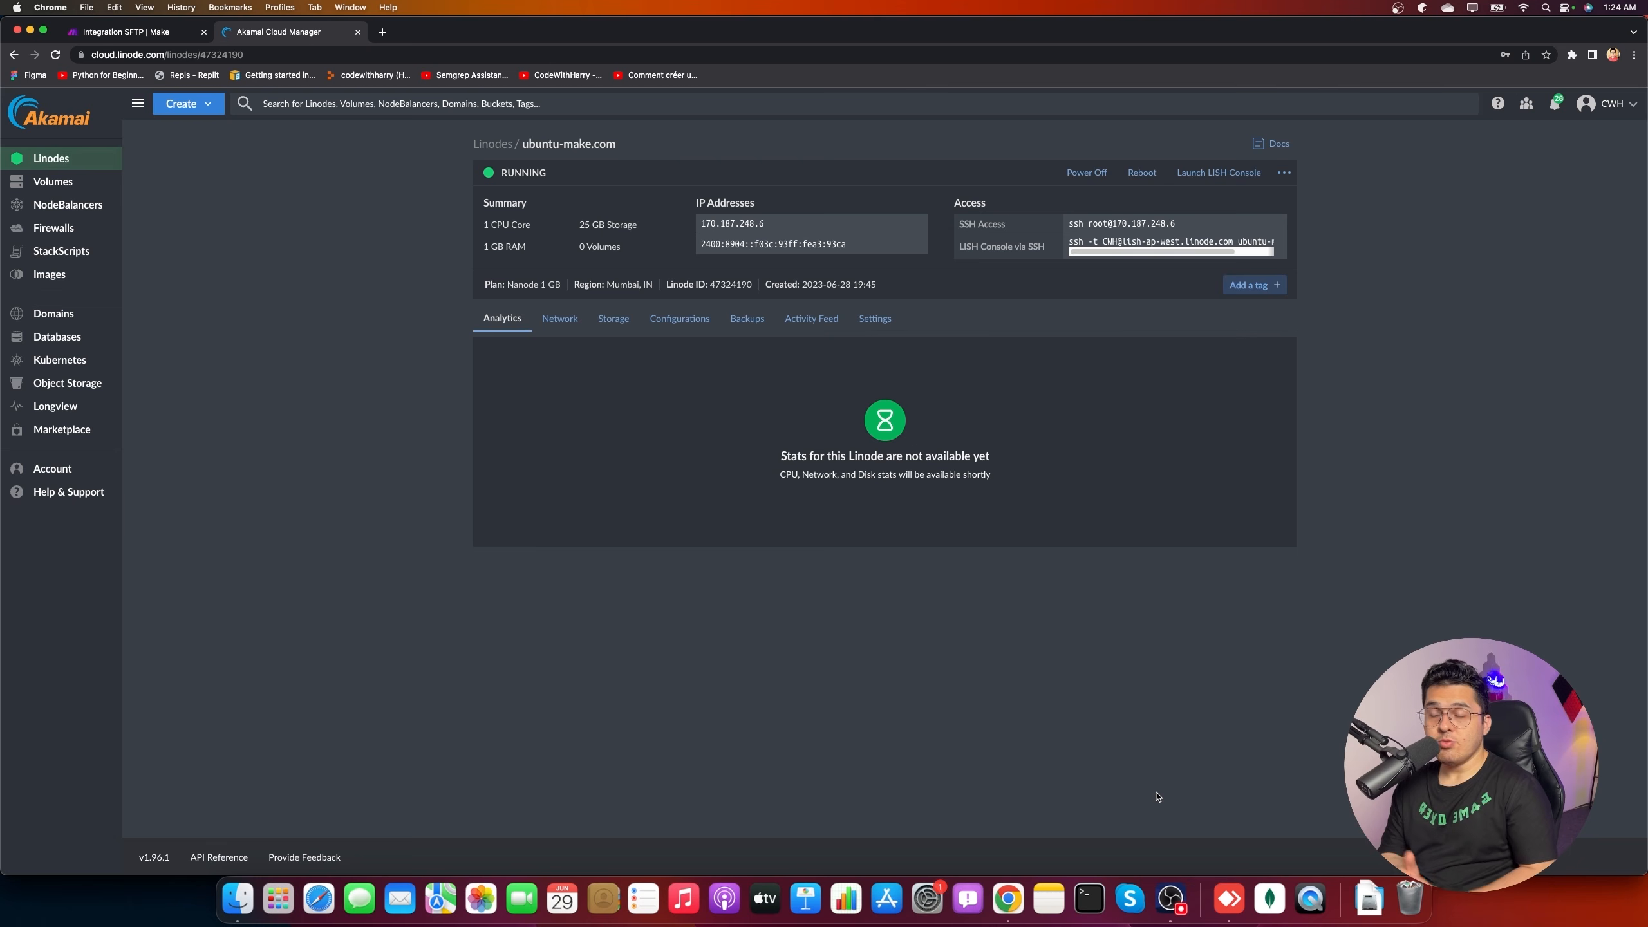
- In Terminal, enlarge the text and SSH into the Linode as root with the copied command
left_click(1089, 899)
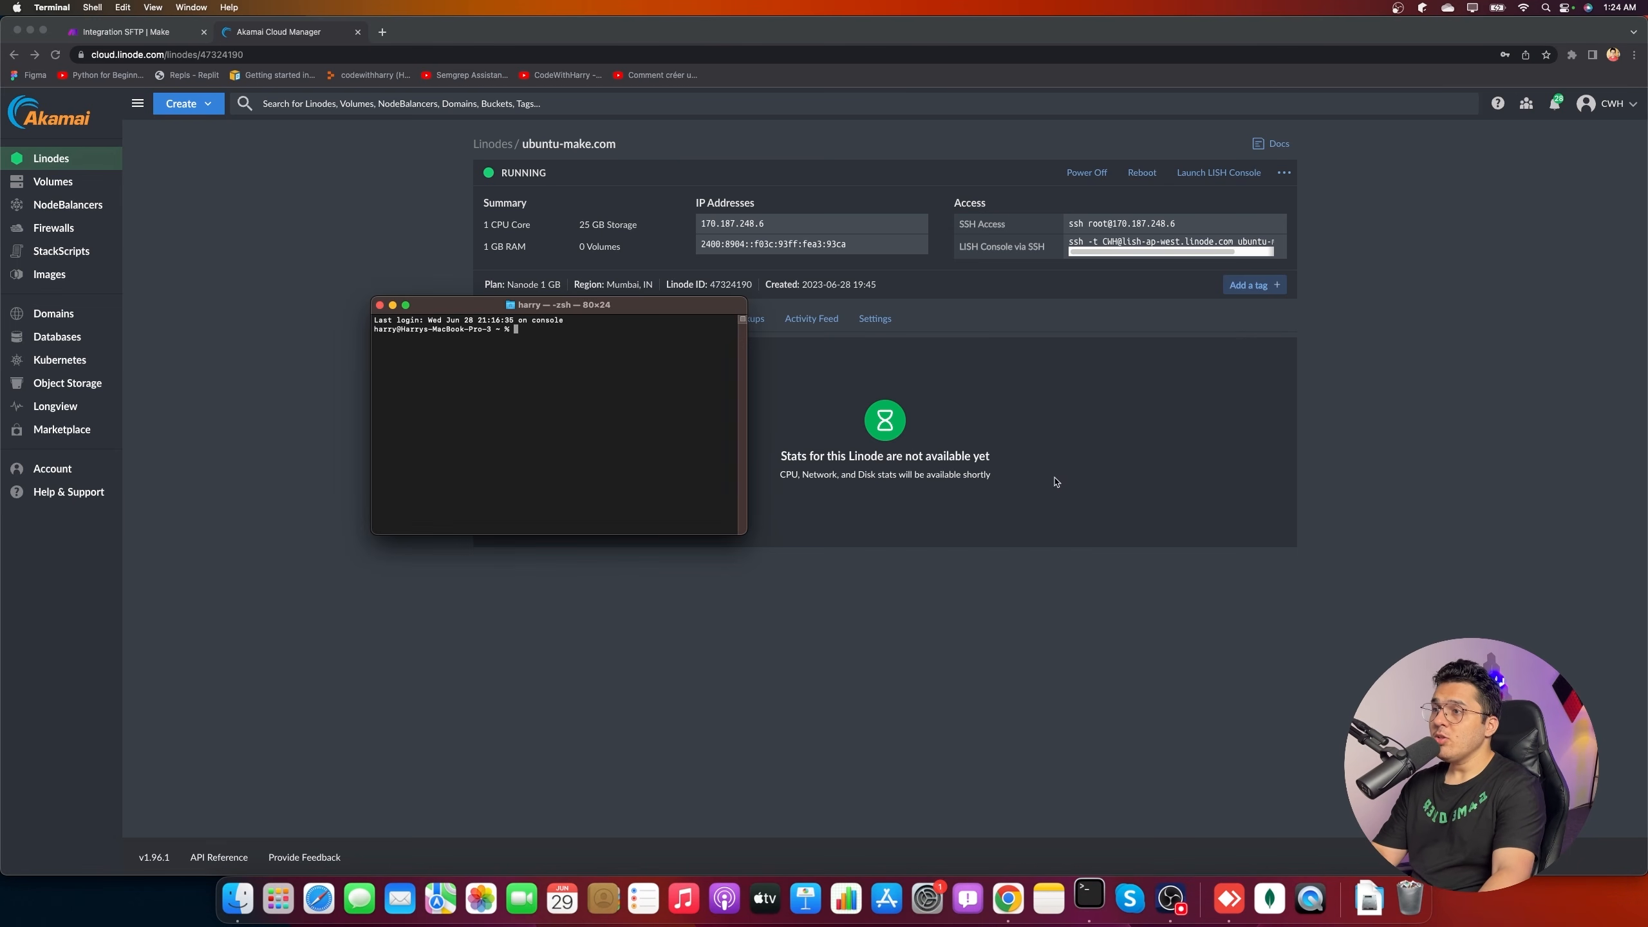
left_click(1272, 223)
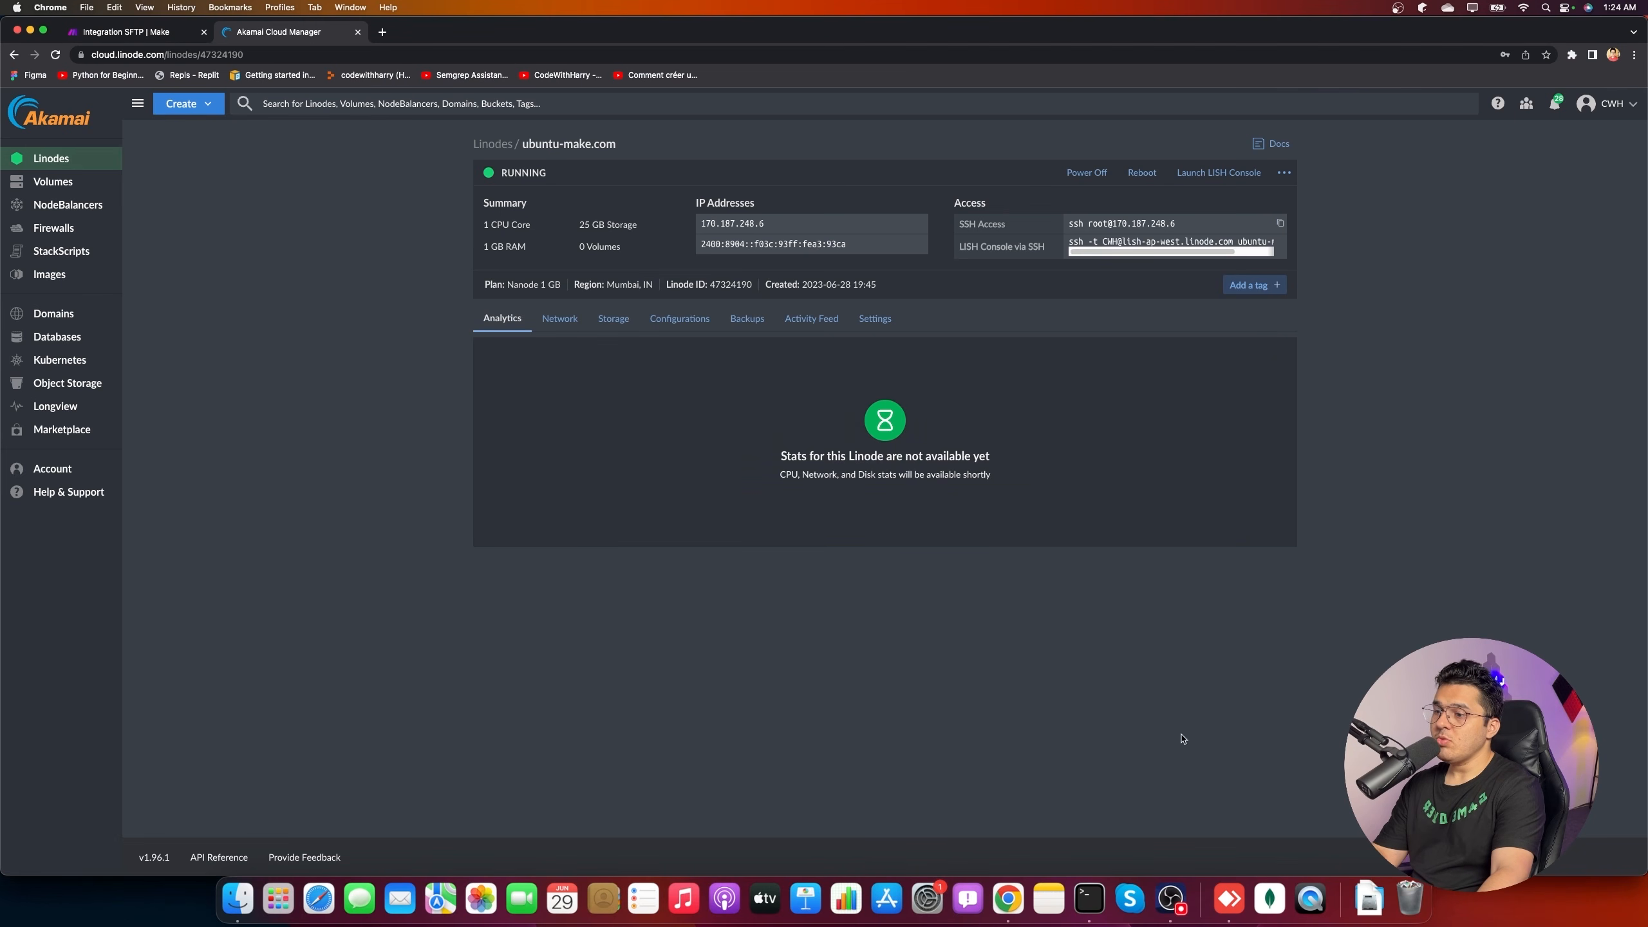
left_click(1089, 899)
key("super+v")
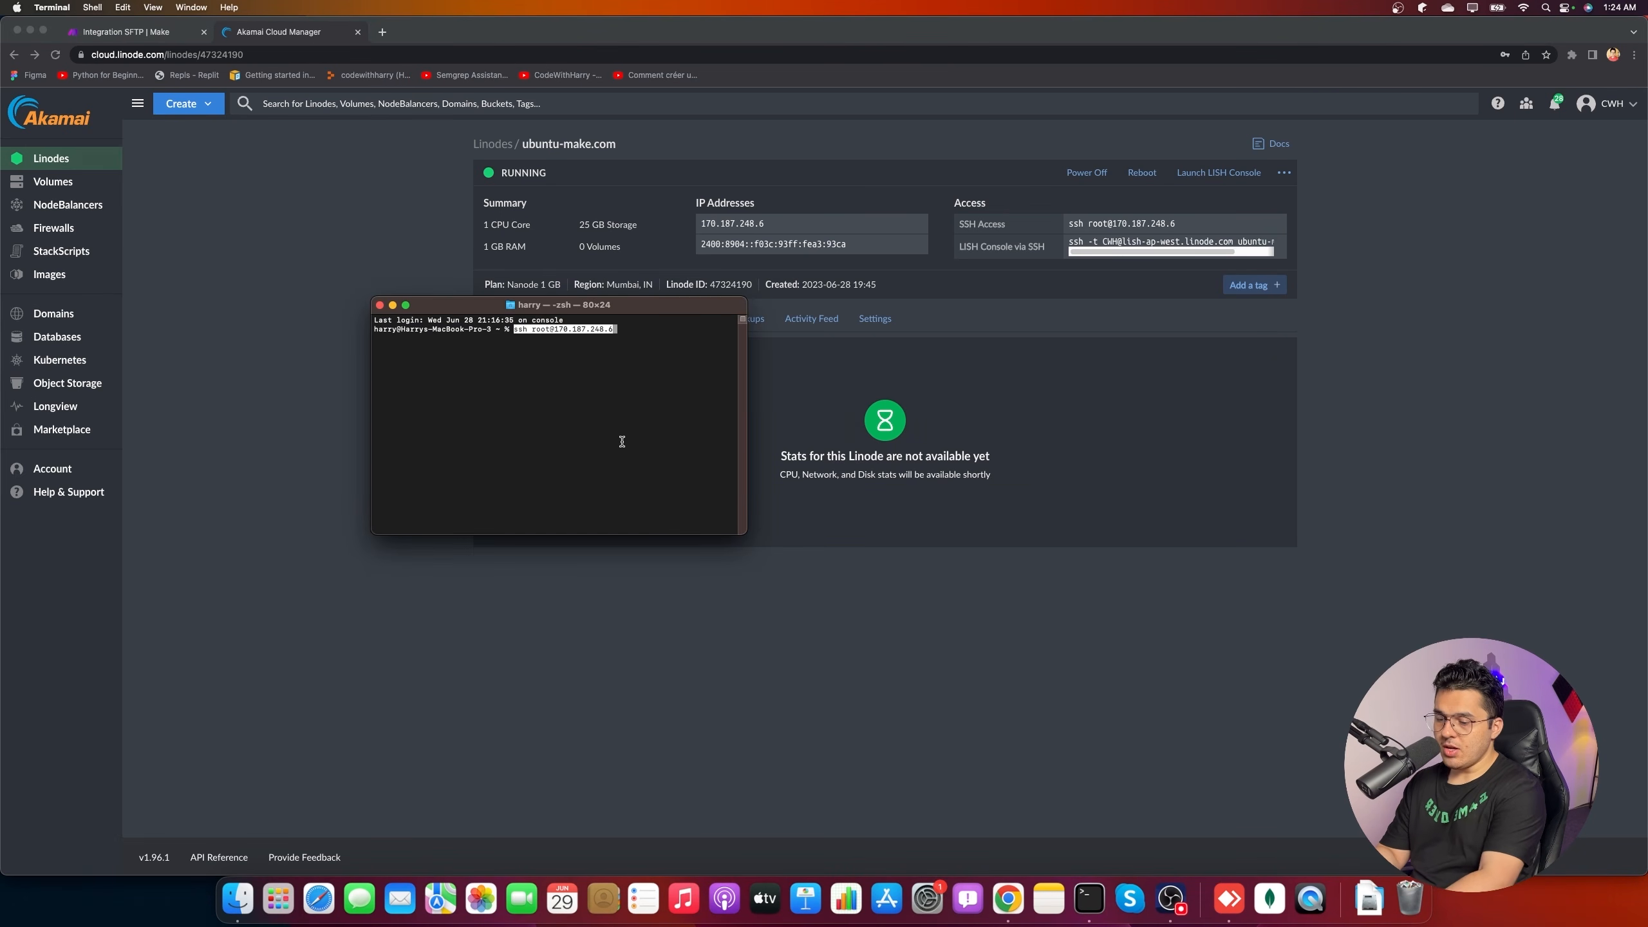
key("super+plus")
key("super+plus")
key("super+plus")
key("super+plus")
key("super+plus")
key("super+plus")
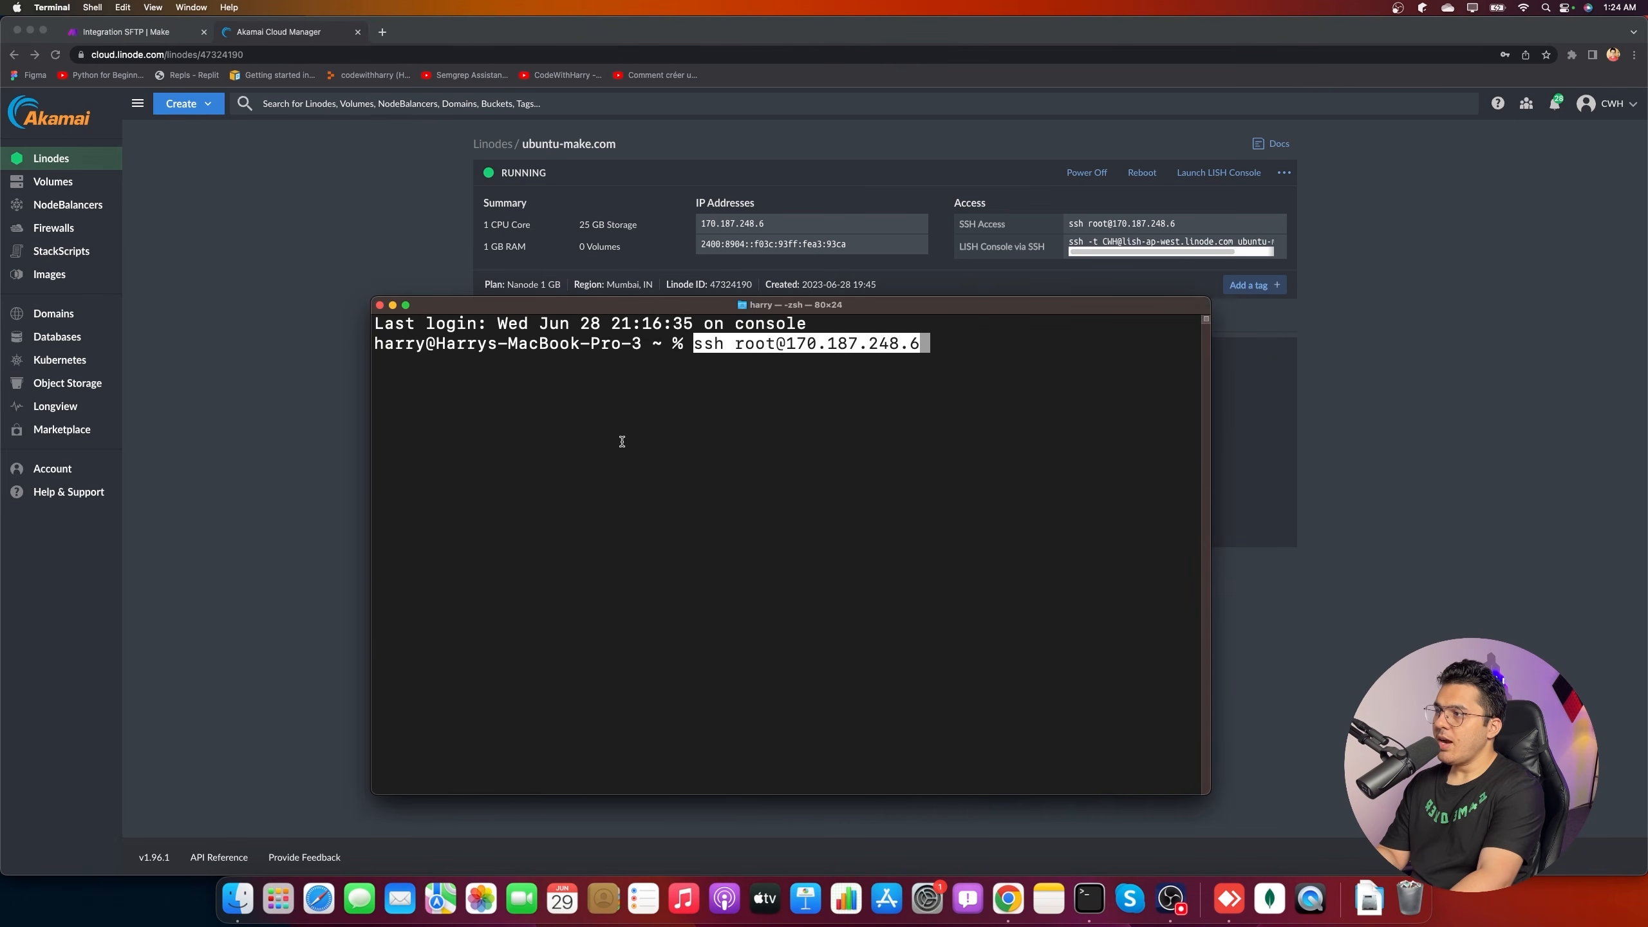
key("super+plus")
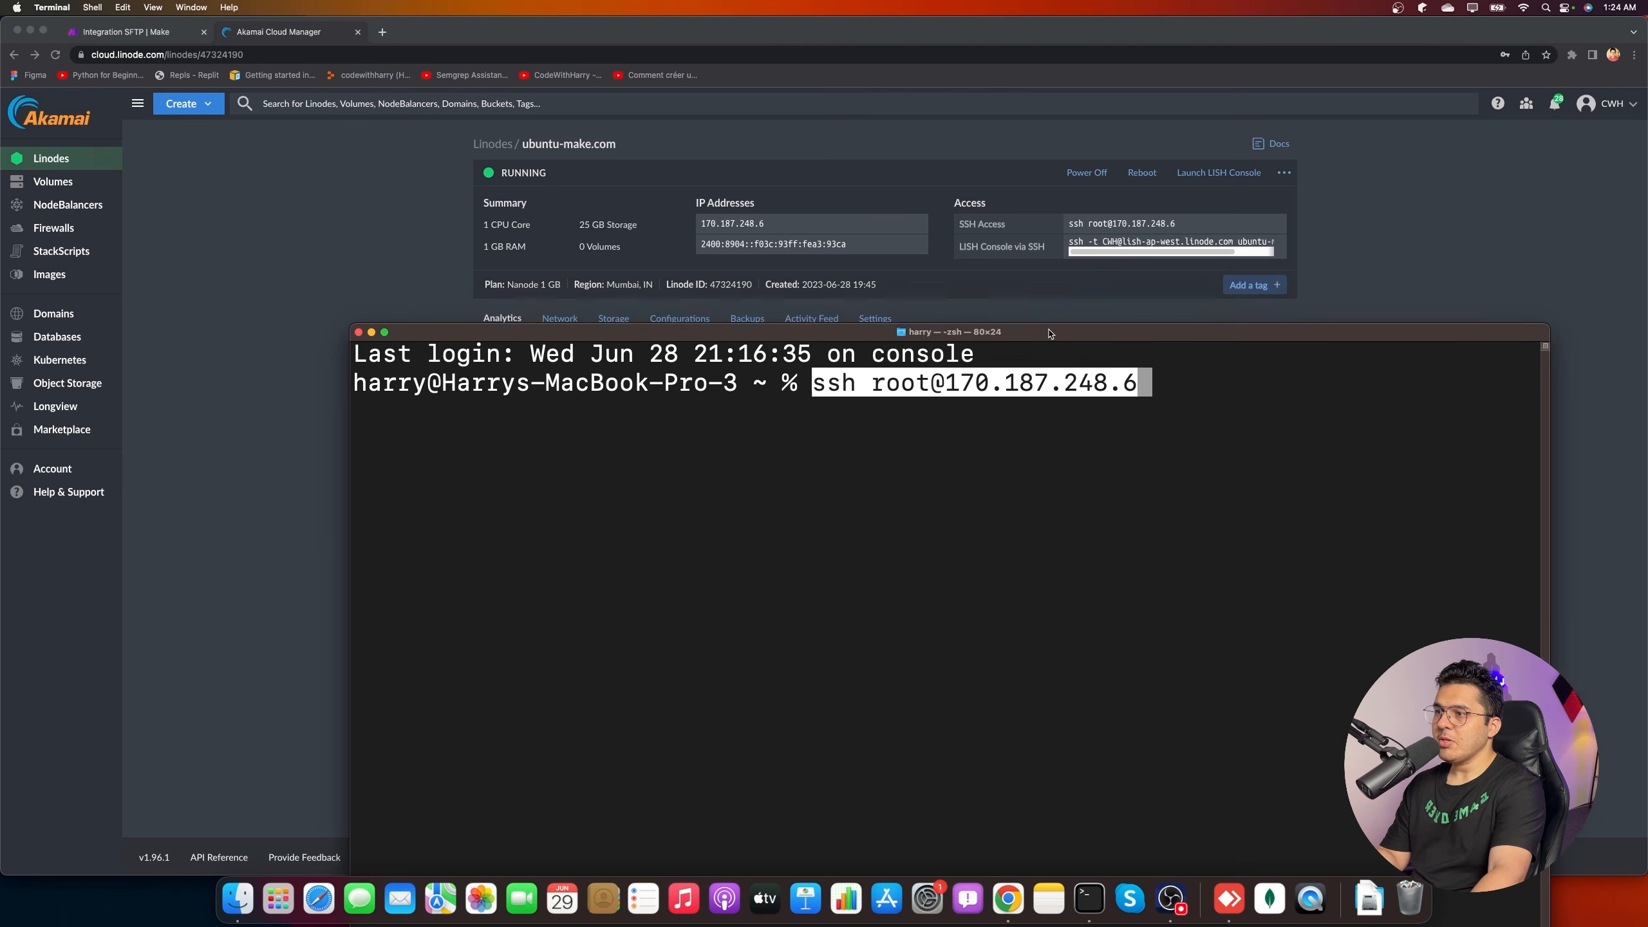
key("Return")
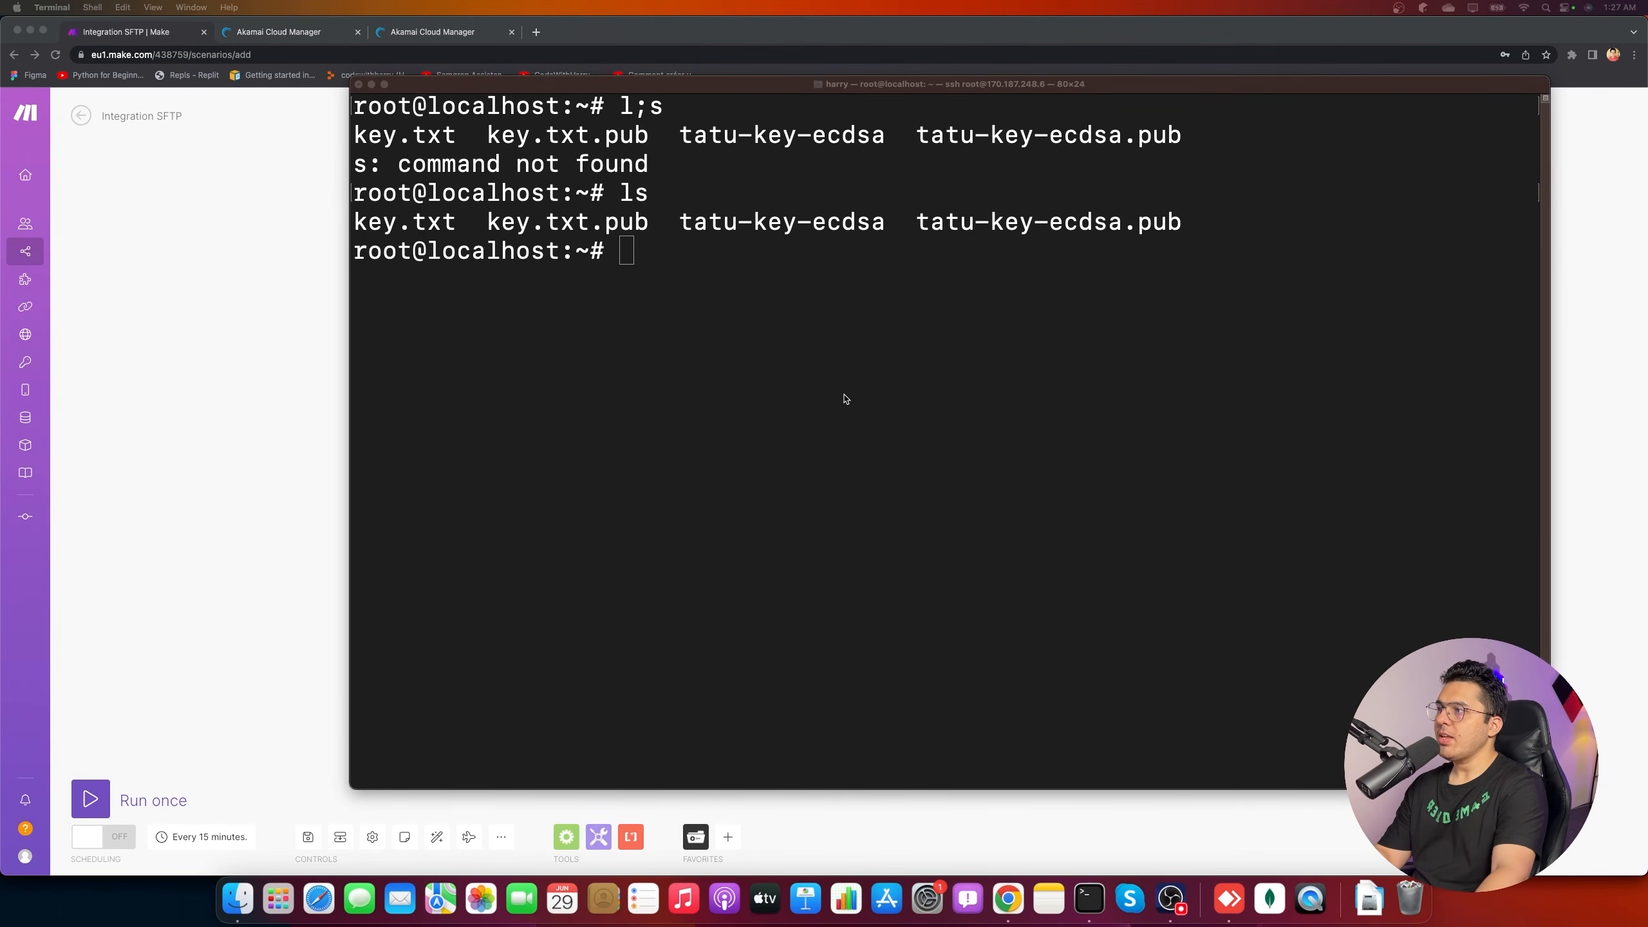
- Create harrylogs.txt in vim containing 'Undefined variable object at line 23' and save it
left_click(920, 378)
type("vim harryl")
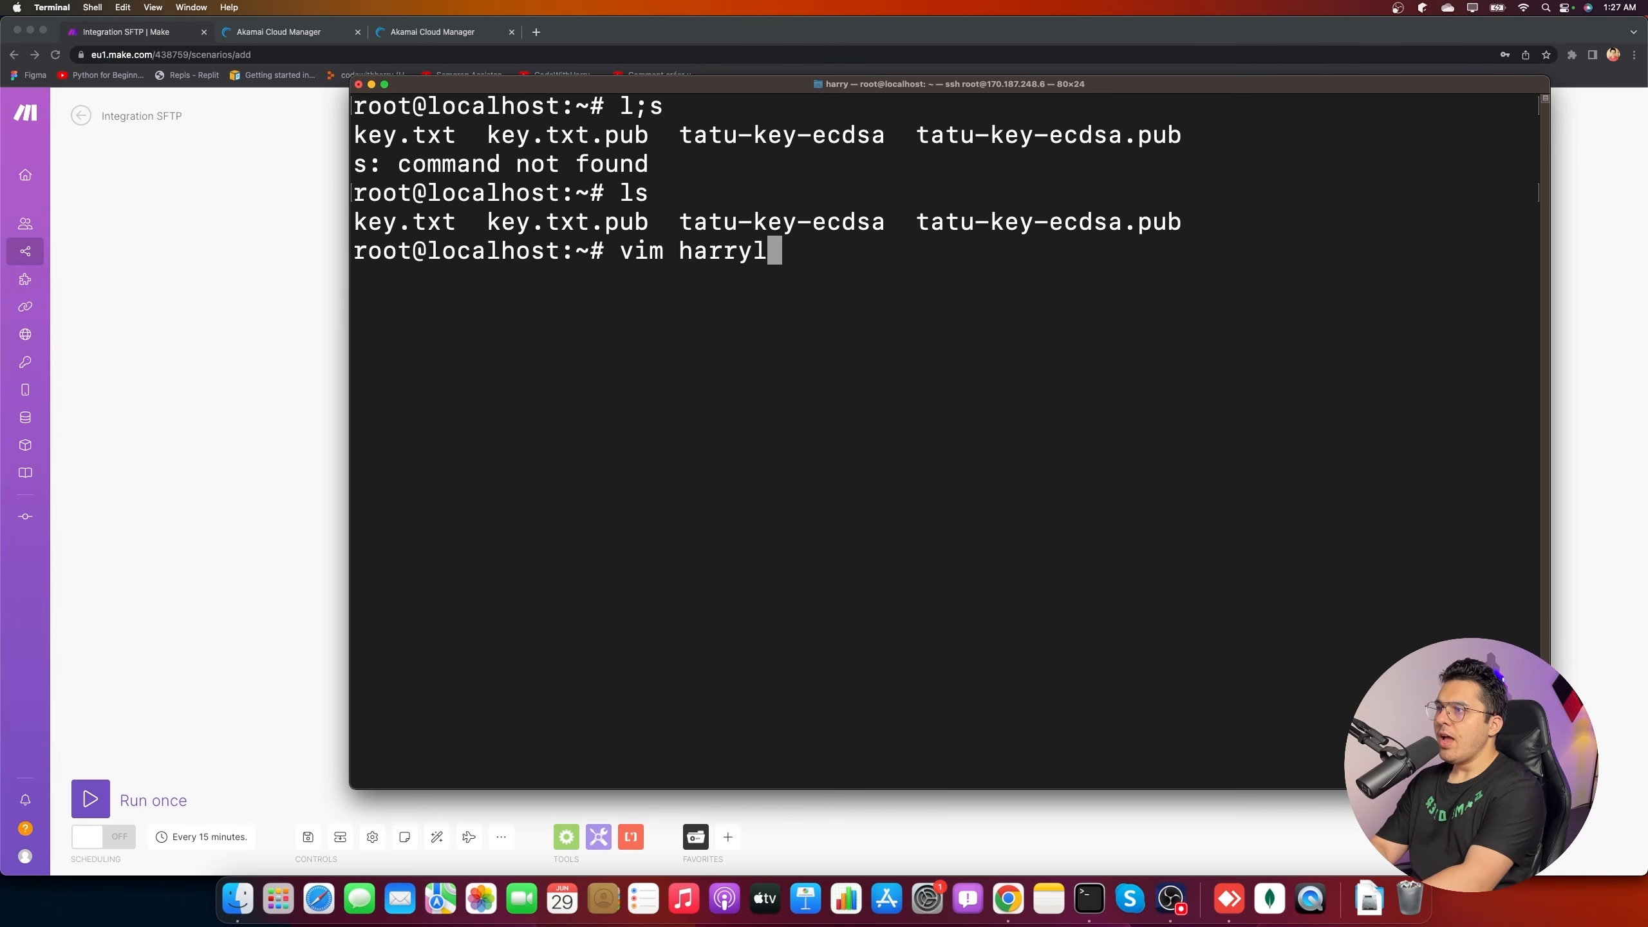
type("ogs.txt")
key("Return")
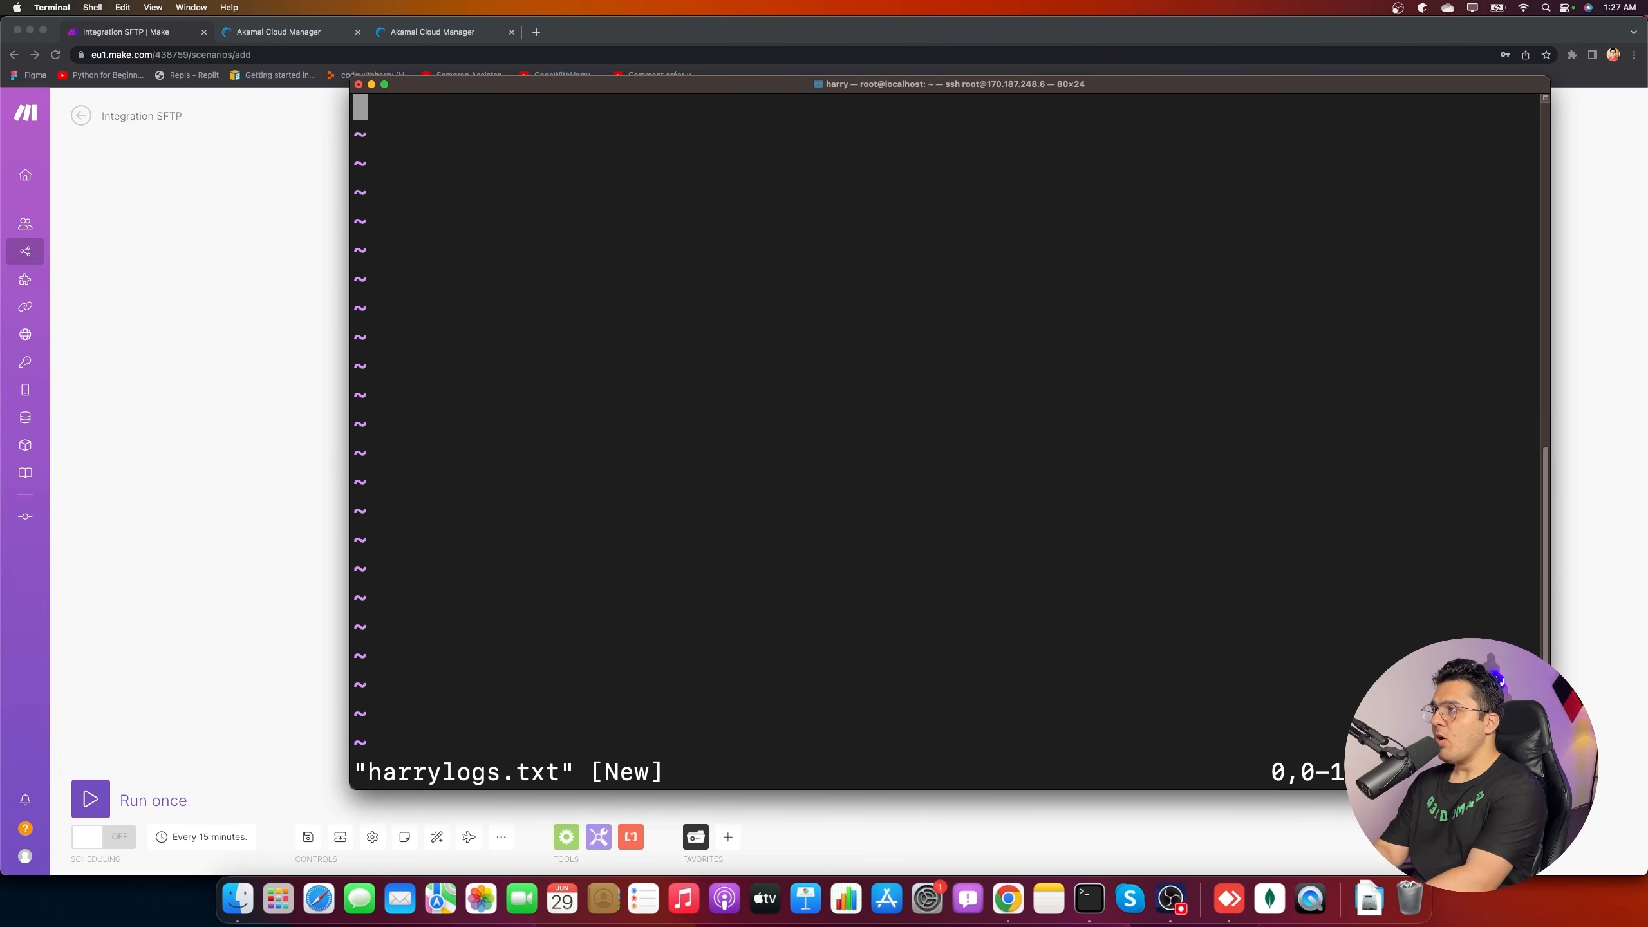
key("i")
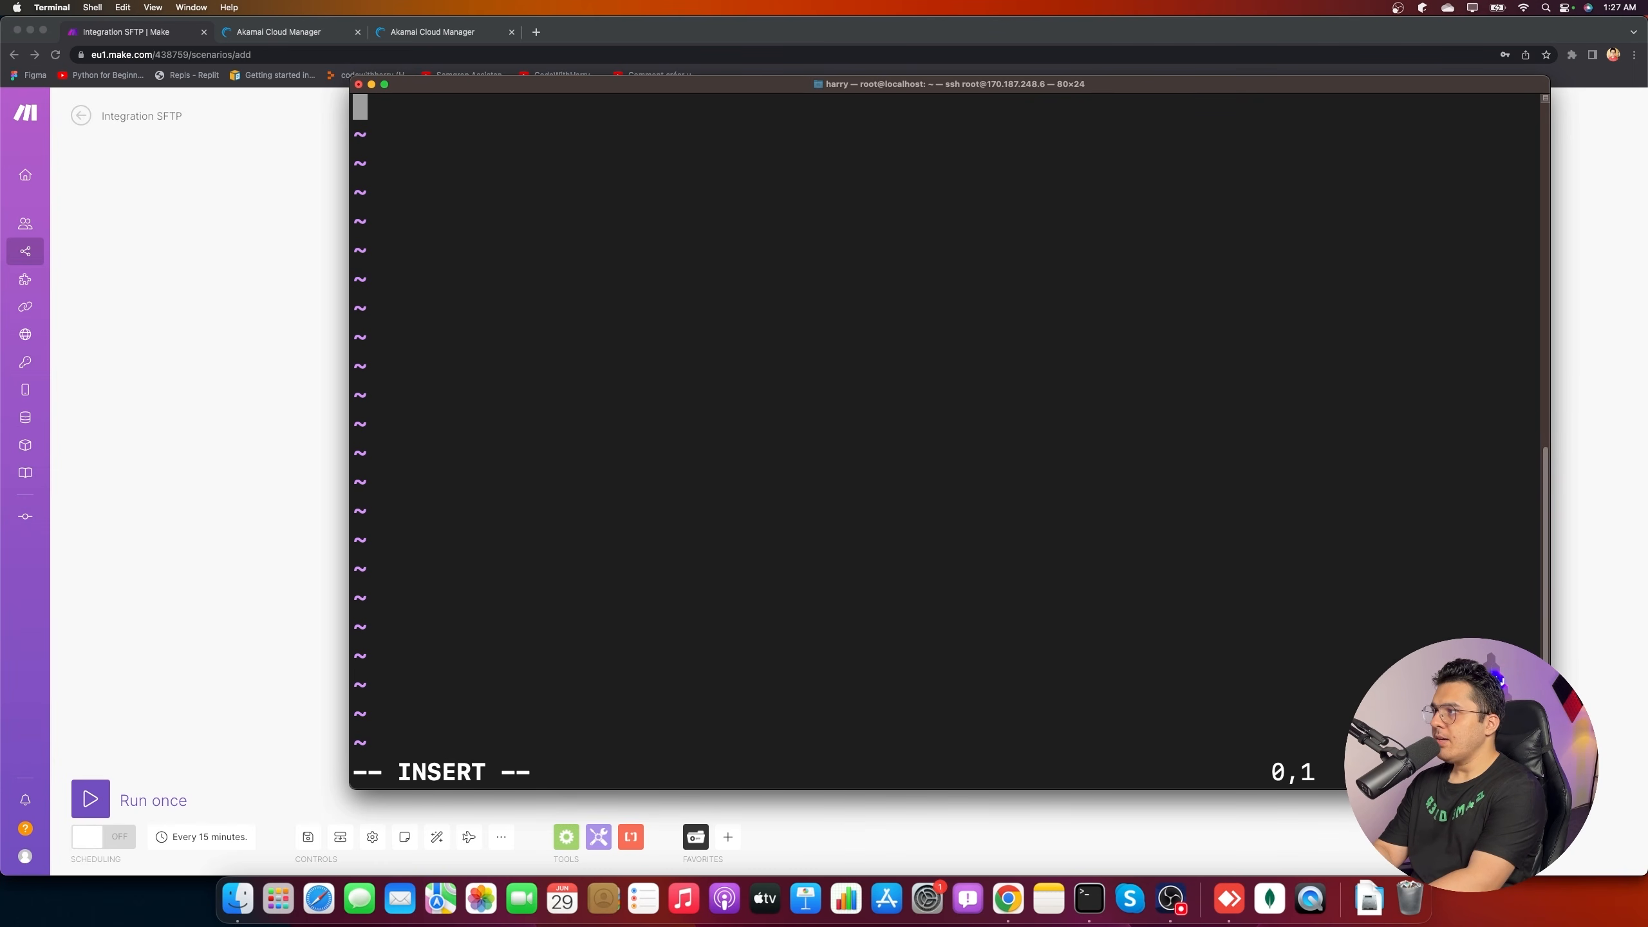
type("Und")
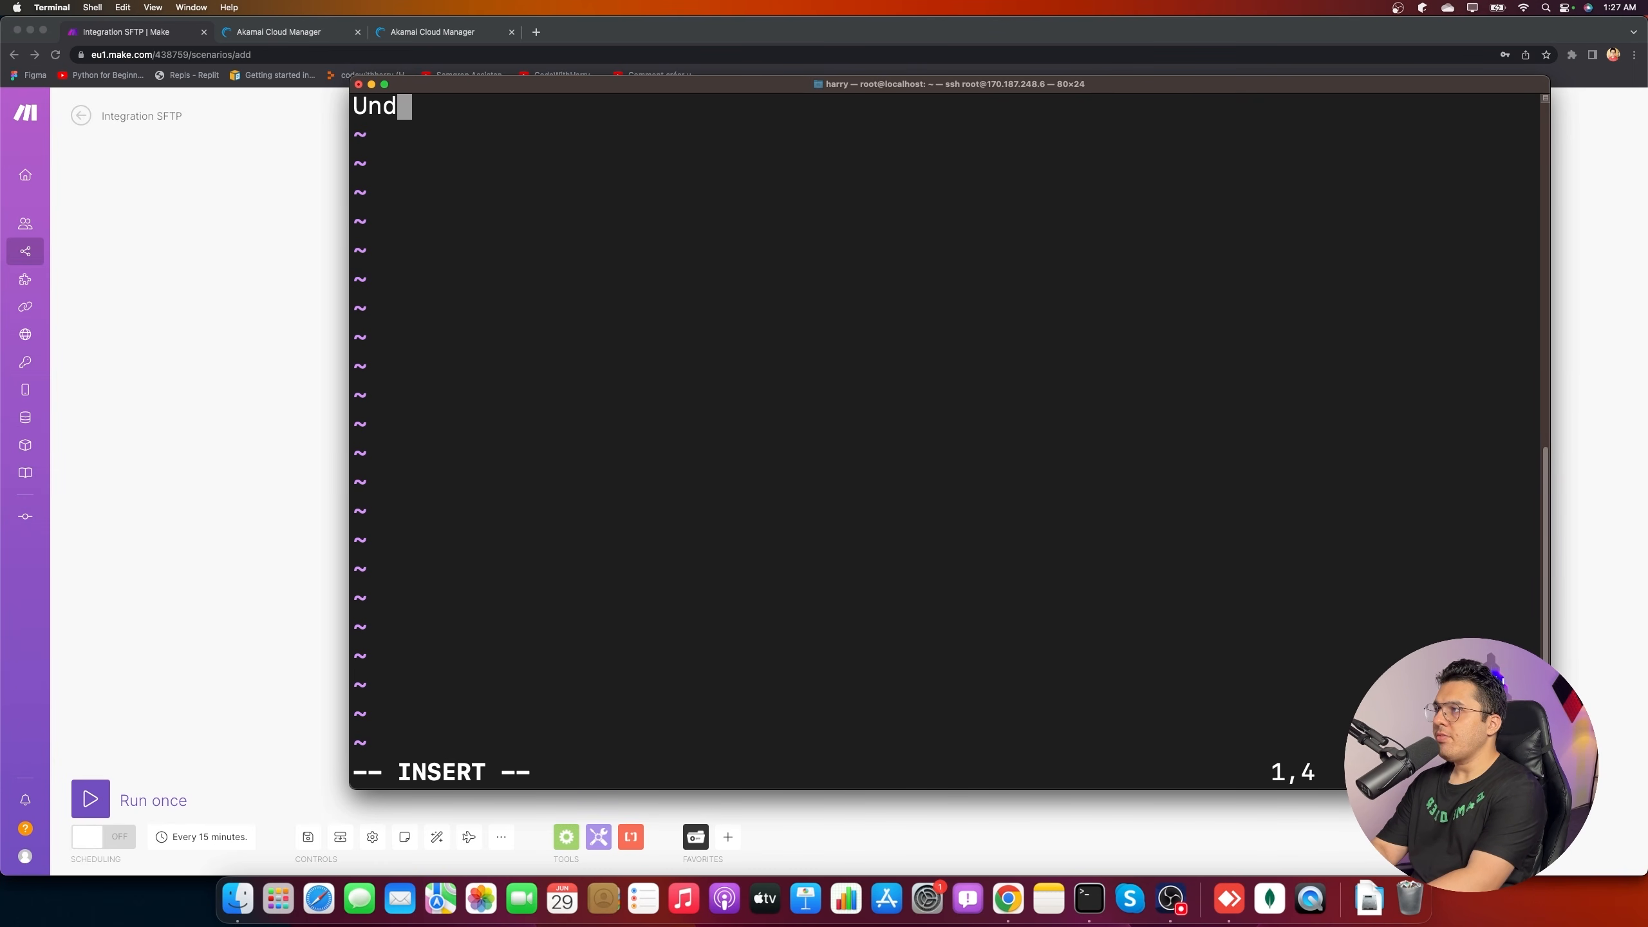
type("efined ob jec")
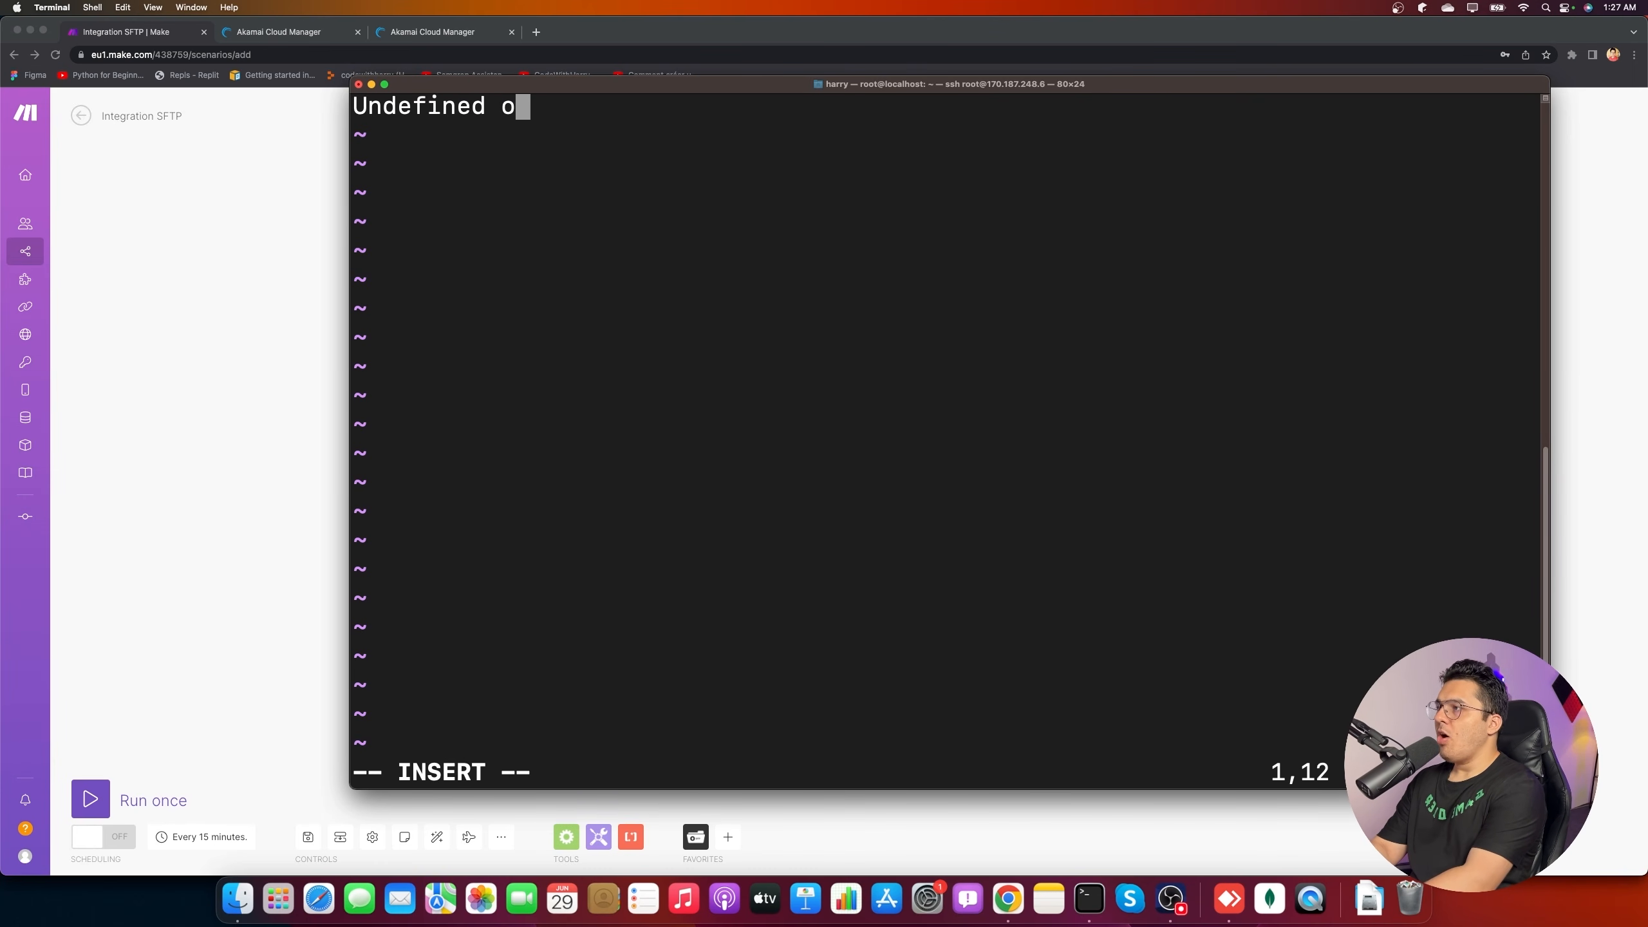
key("BackSpace")
key("BackSpace")
key("BackSpace")
key("BackSpace")
key("BackSpace")
key("BackSpace")
type("variable ob")
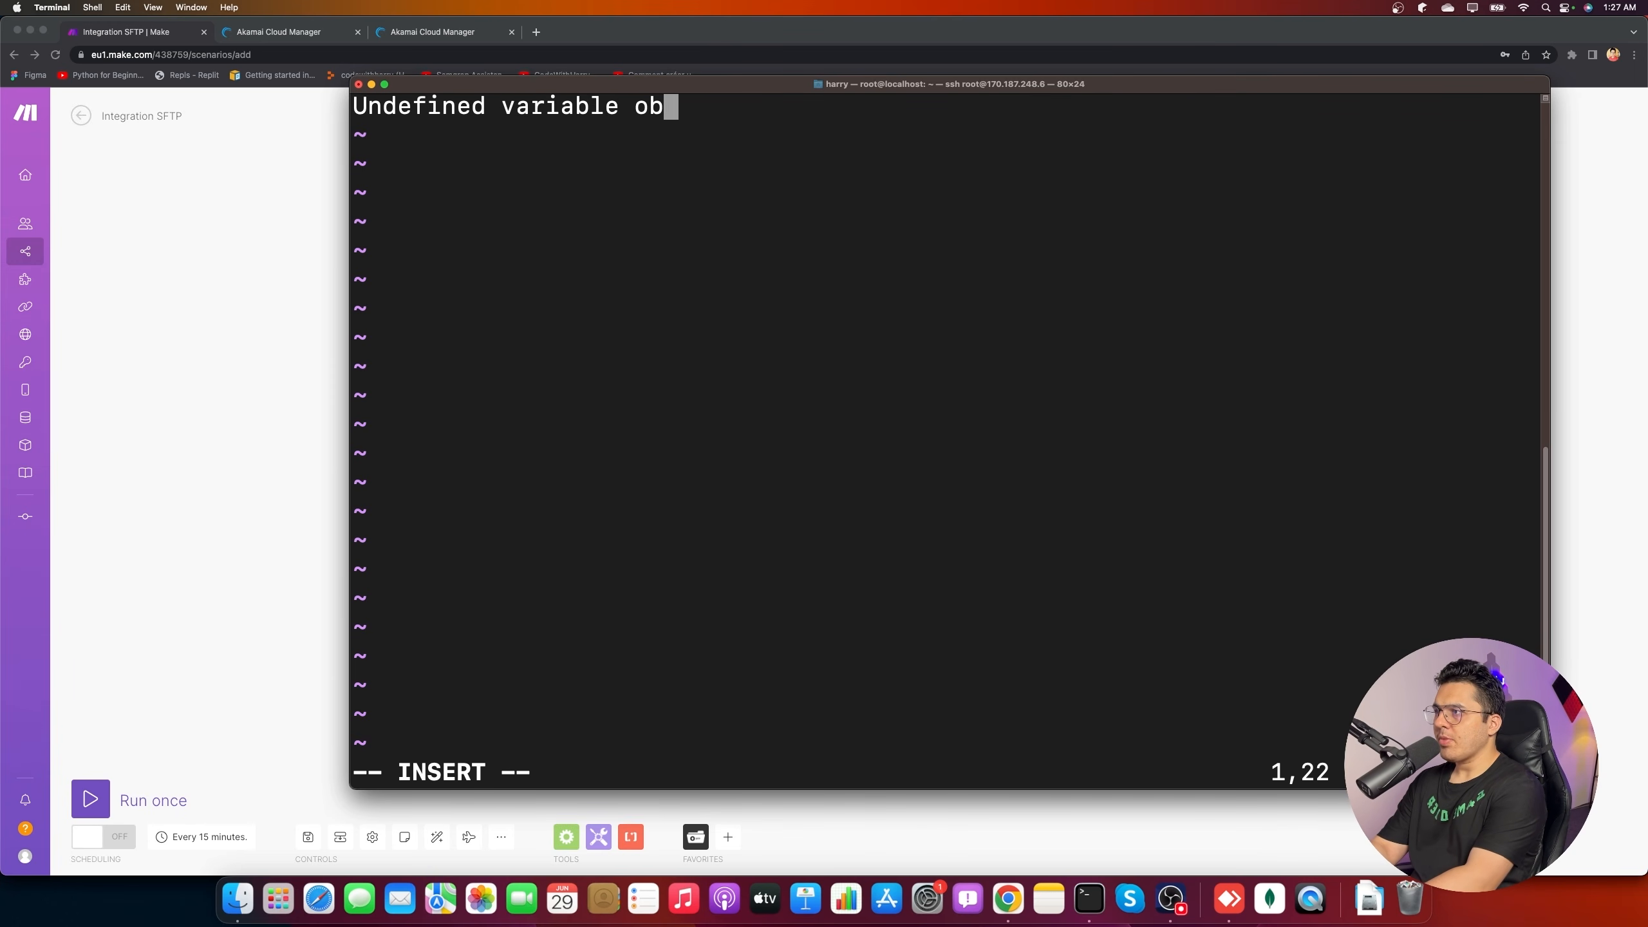
type("ject at line 23")
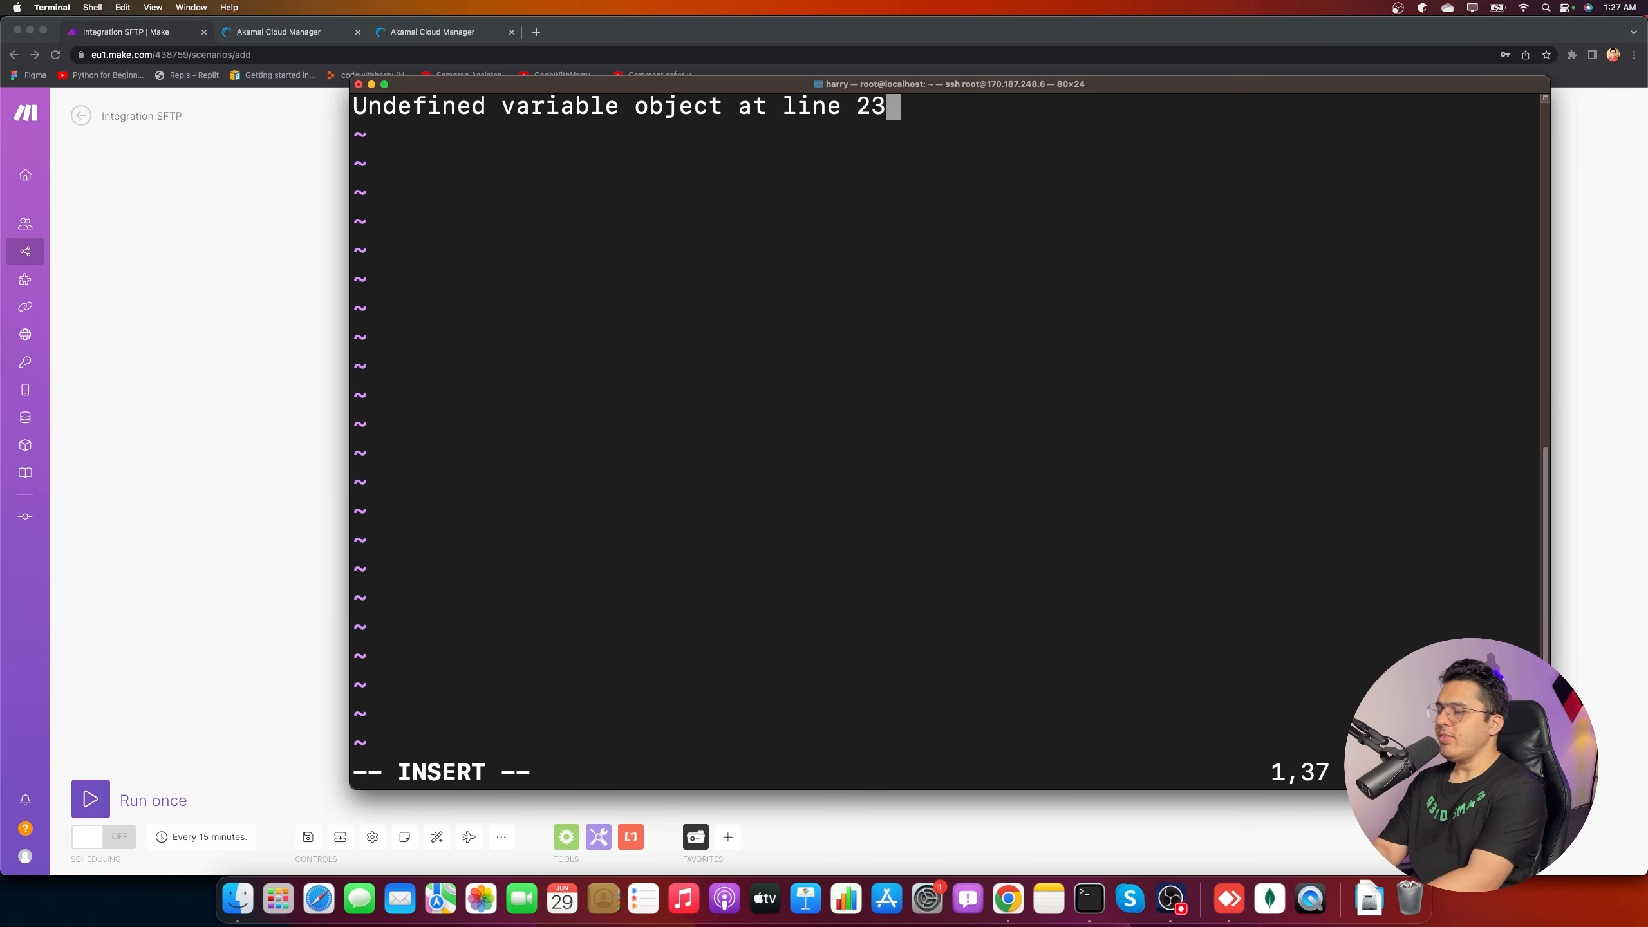
key("Escape")
key("shift+semicolon")
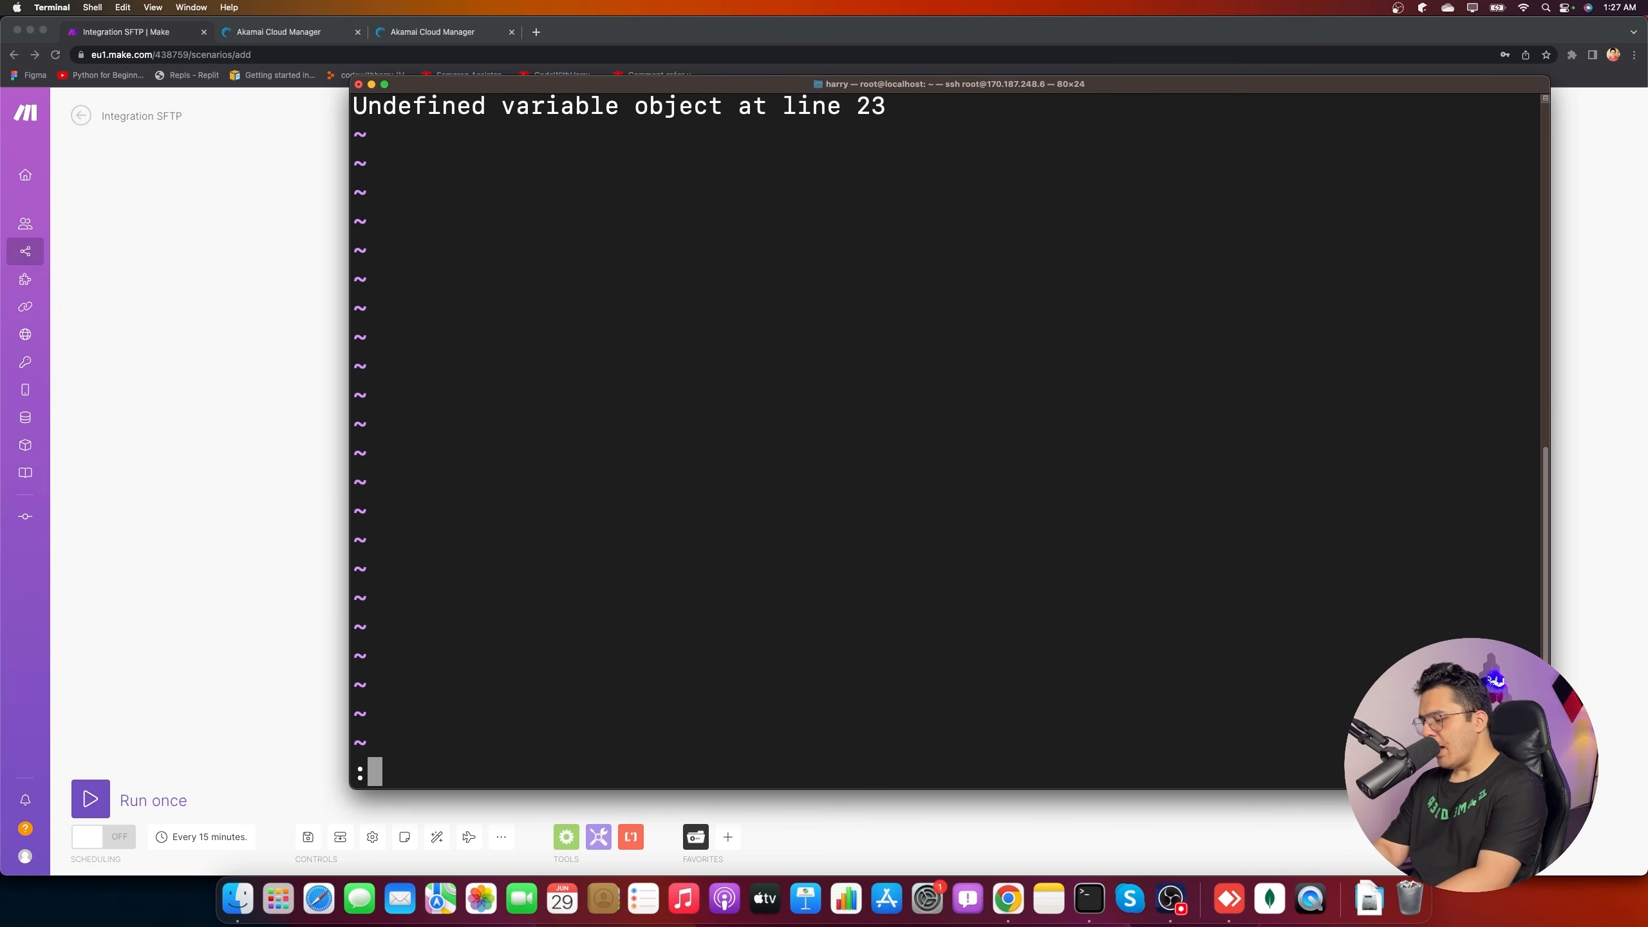
type("wq")
key("Return")
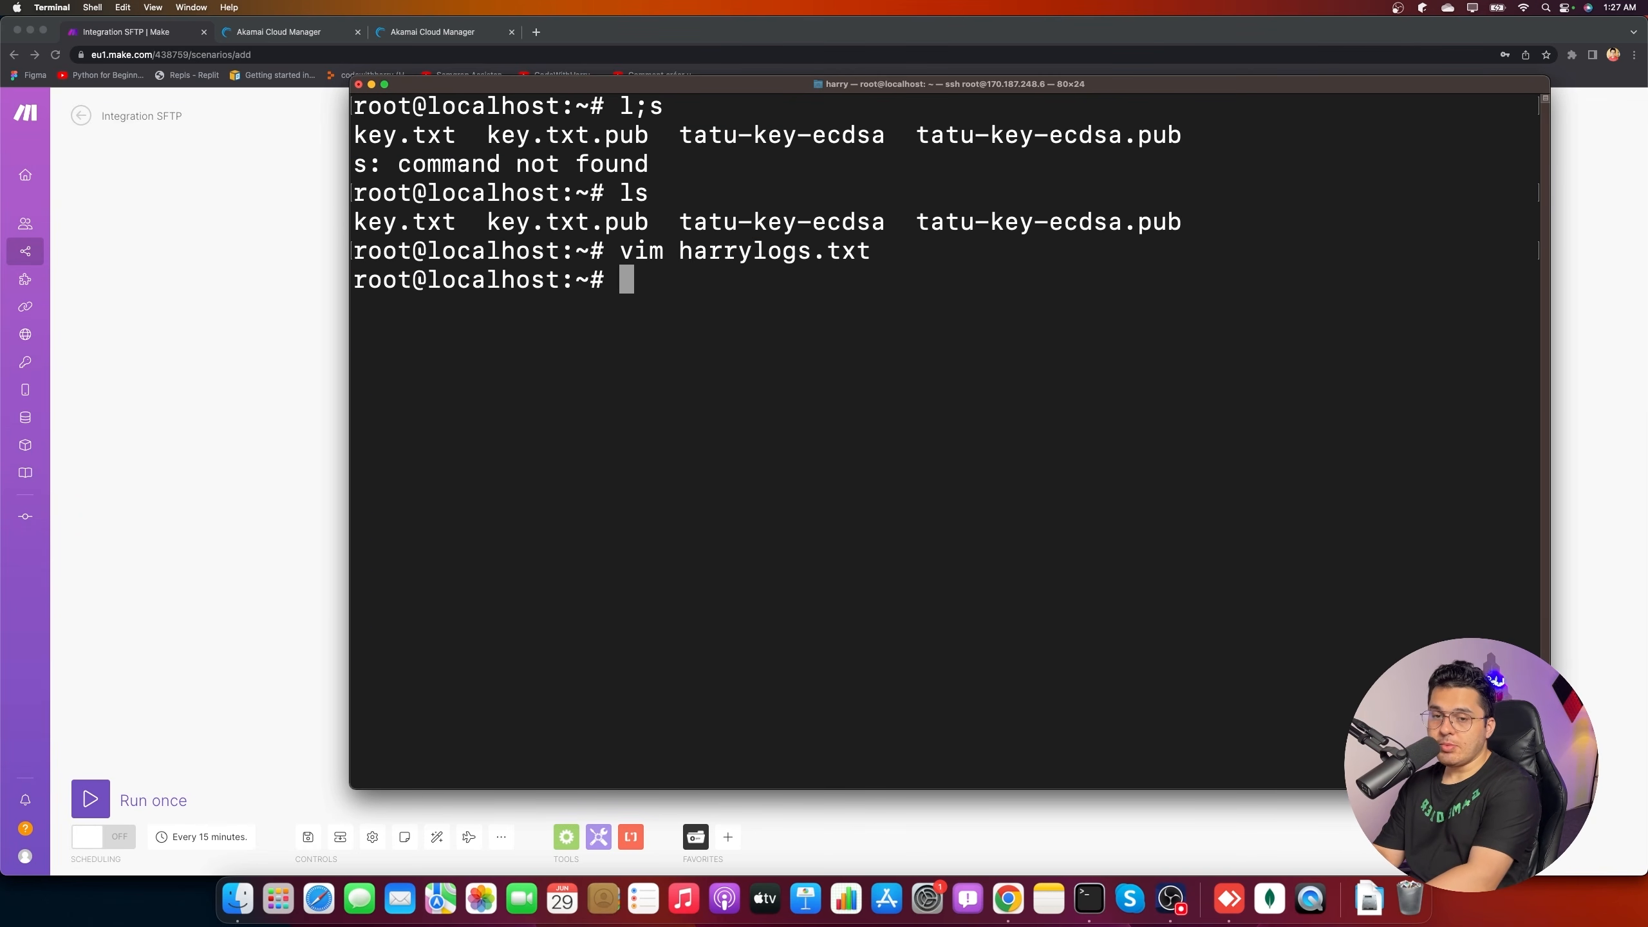
- Confirm the /root folder with pwd and ls, then copy the harrylogs.txt file name
type("powd")
key("BackSpace")
key("BackSpace")
key("BackSpace")
type("wd")
key("Return")
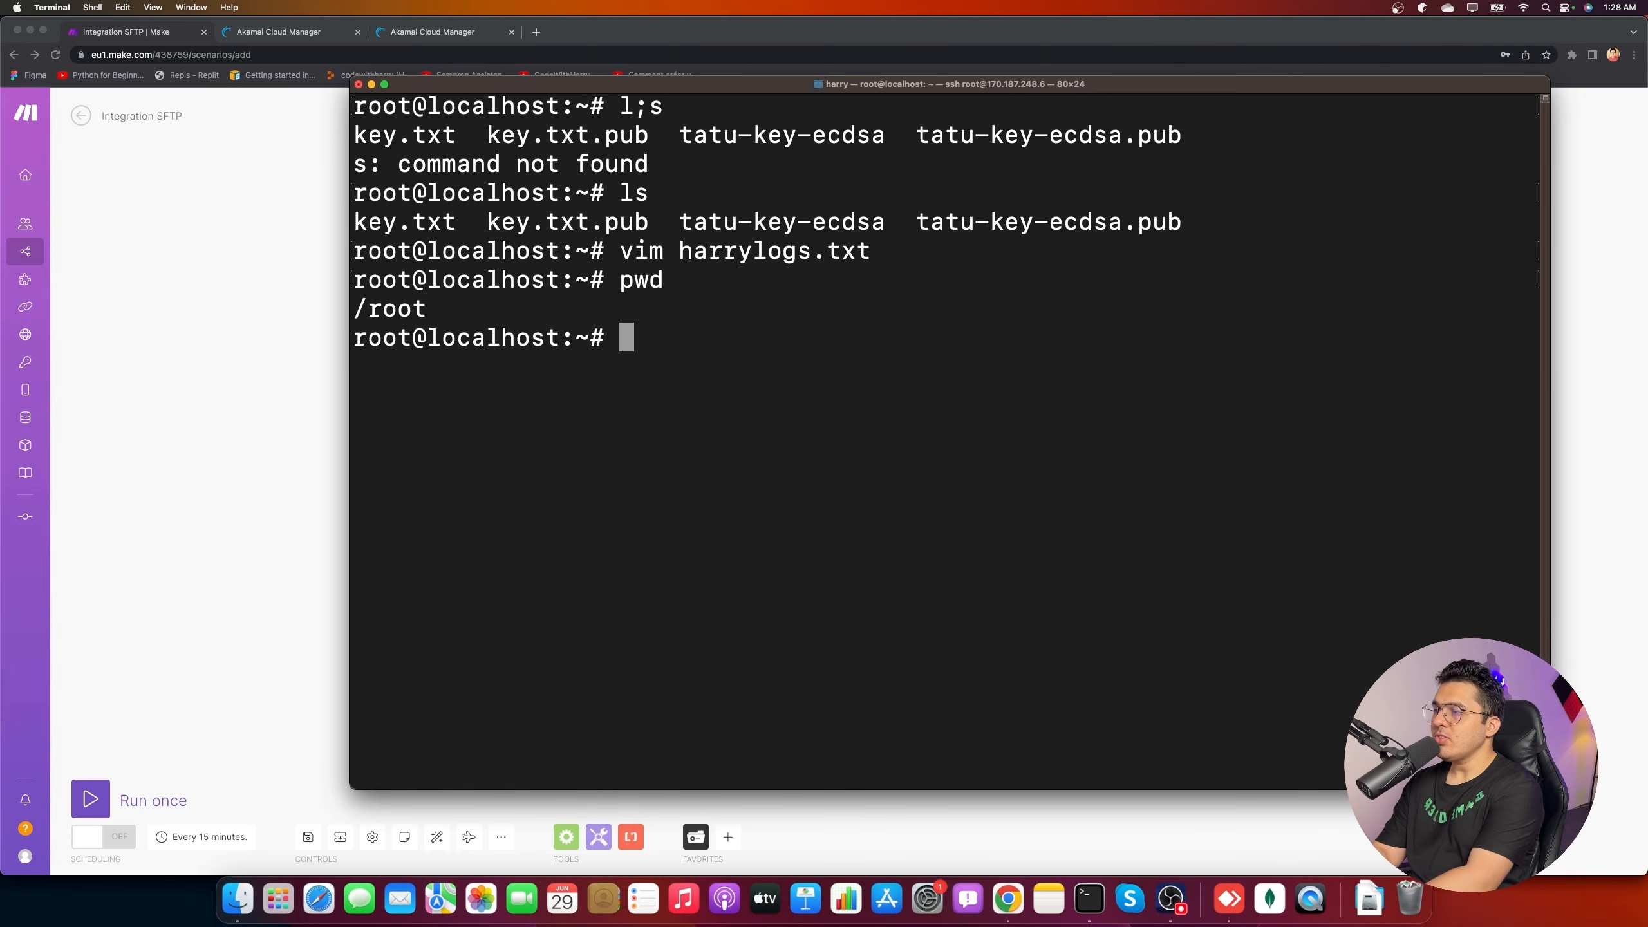
type("ls")
key("Return")
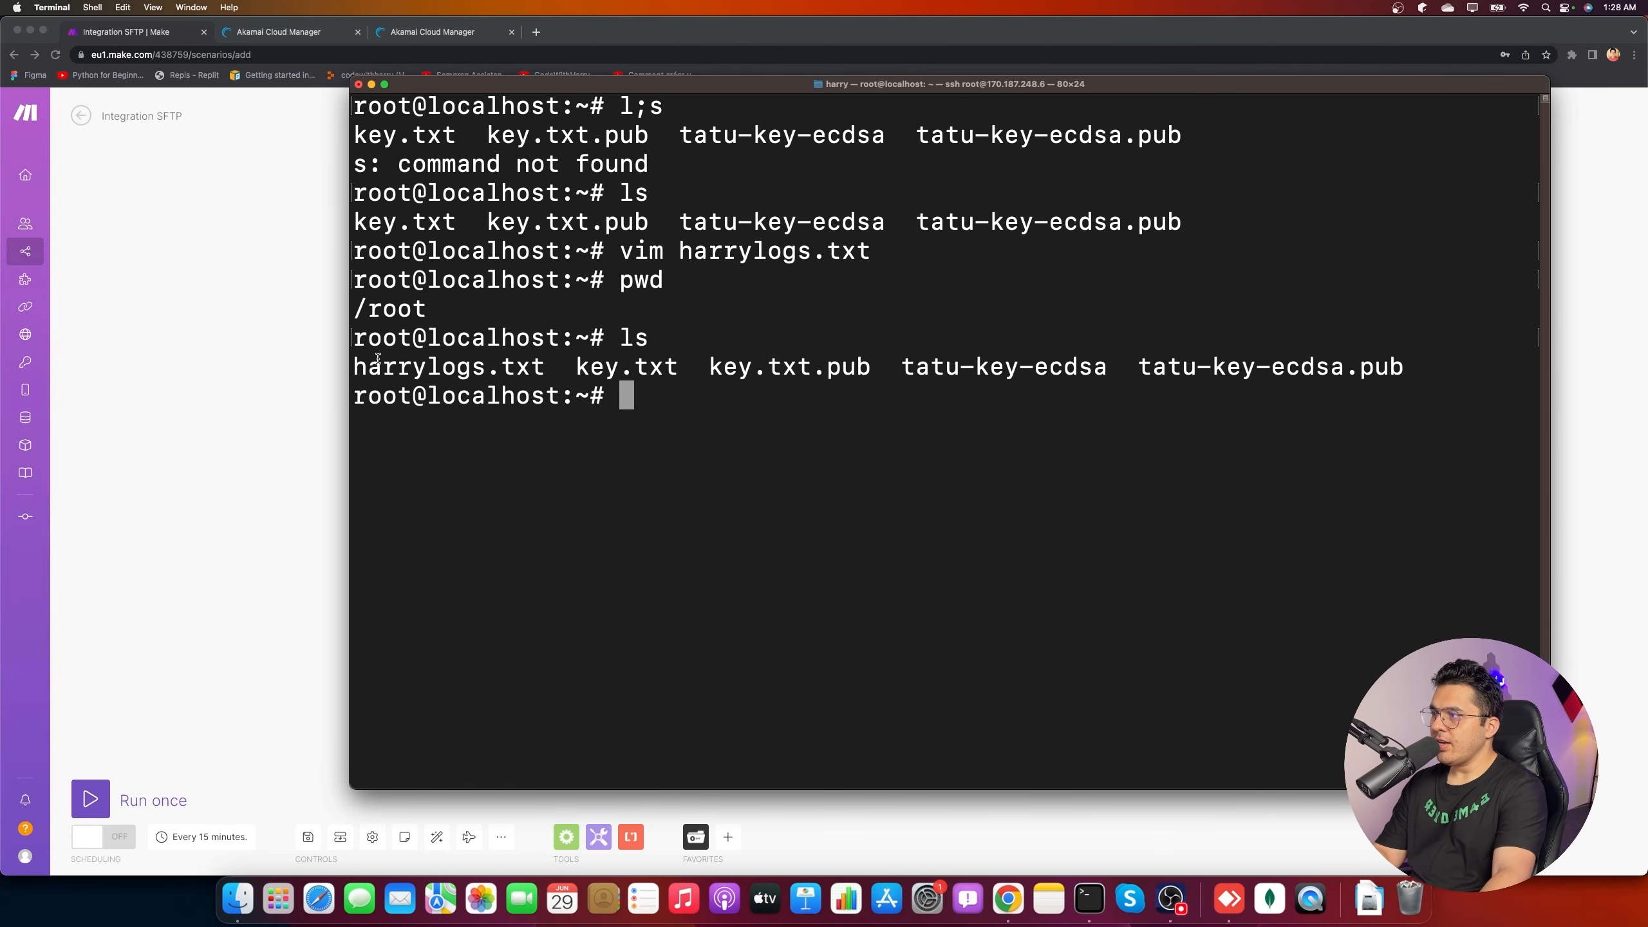
left_click_drag(354, 367, 545, 368)
key("super+c")
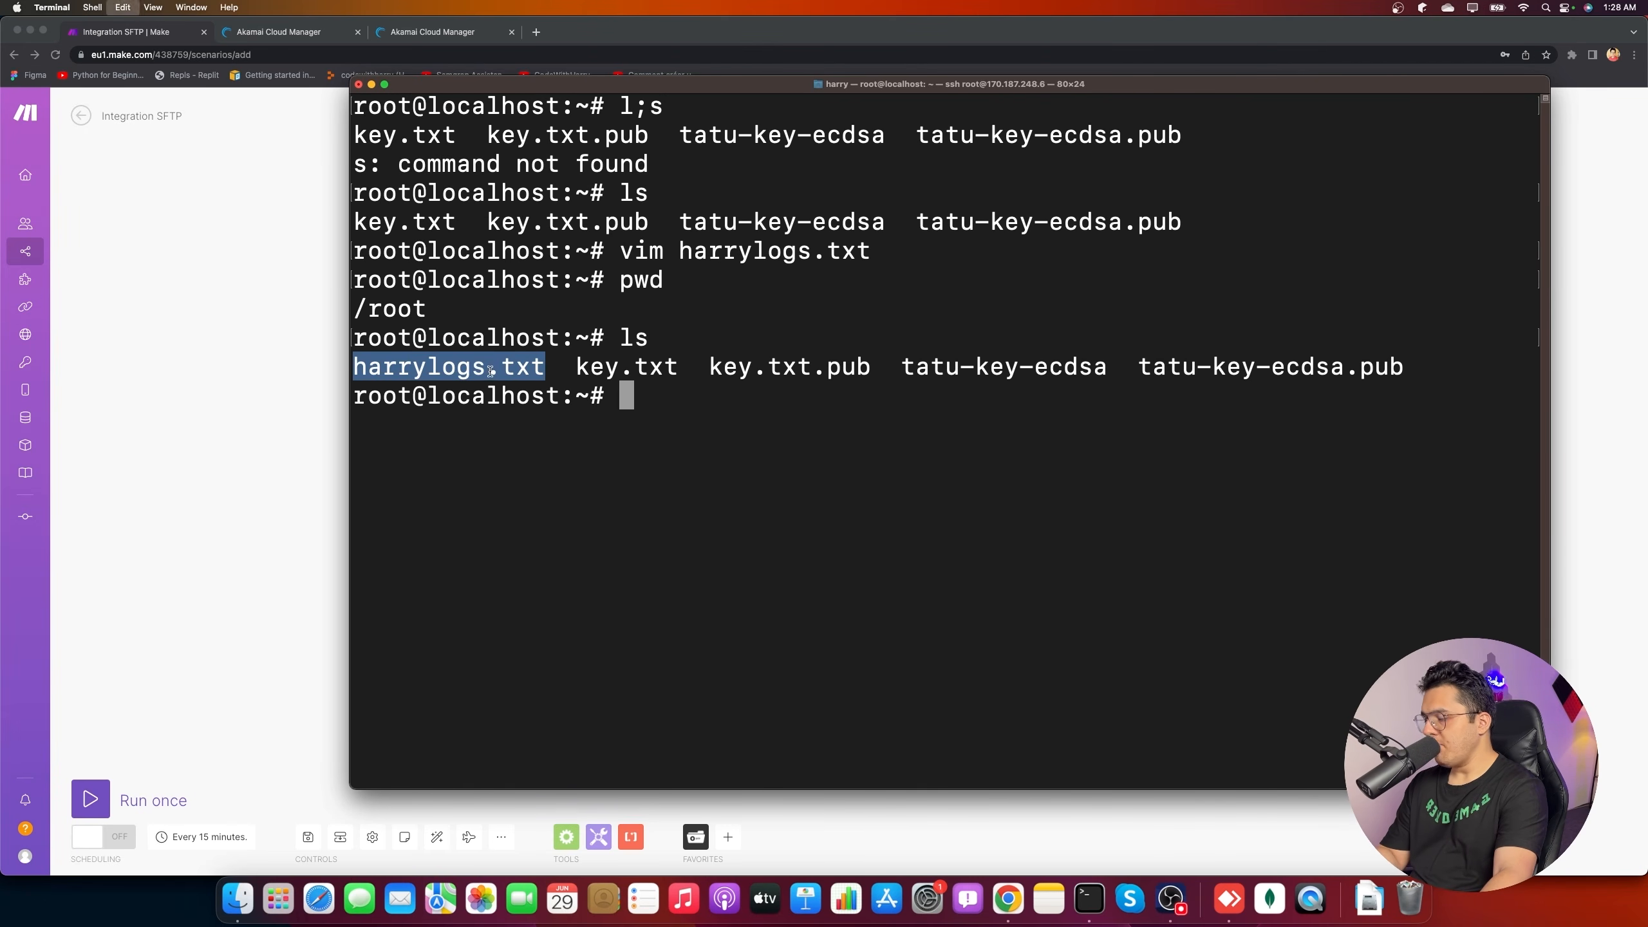
- Set the SFTP file path to /root/harrylogs.txt, save the module, and run the scenario once
left_click(251, 356)
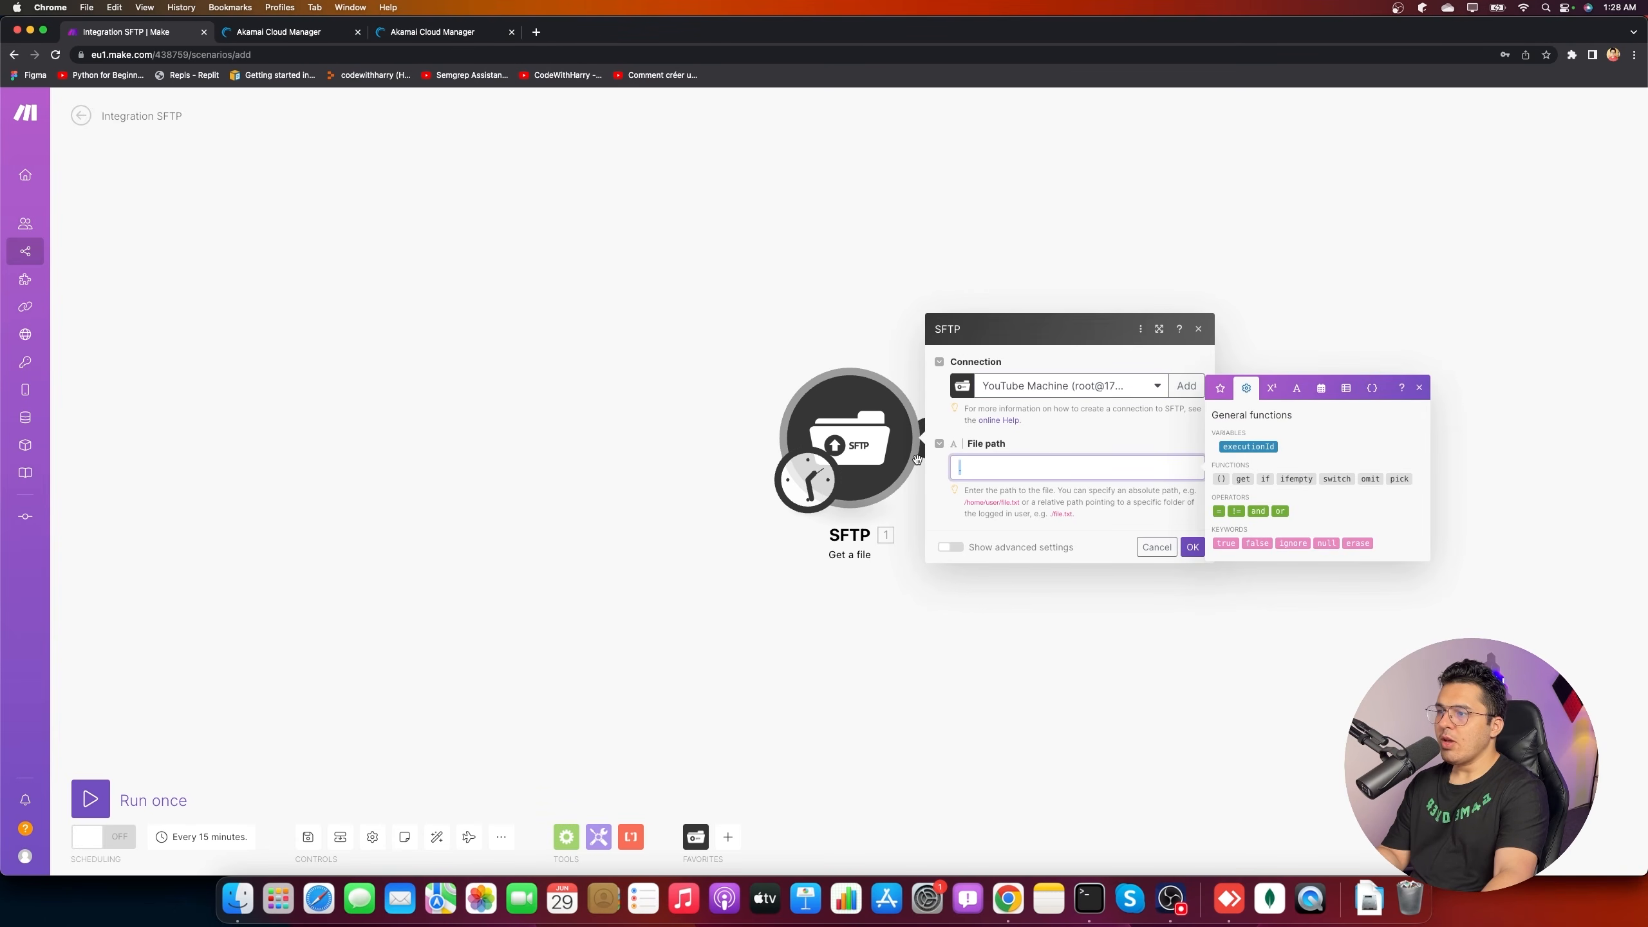
type("/root/")
key("super+v")
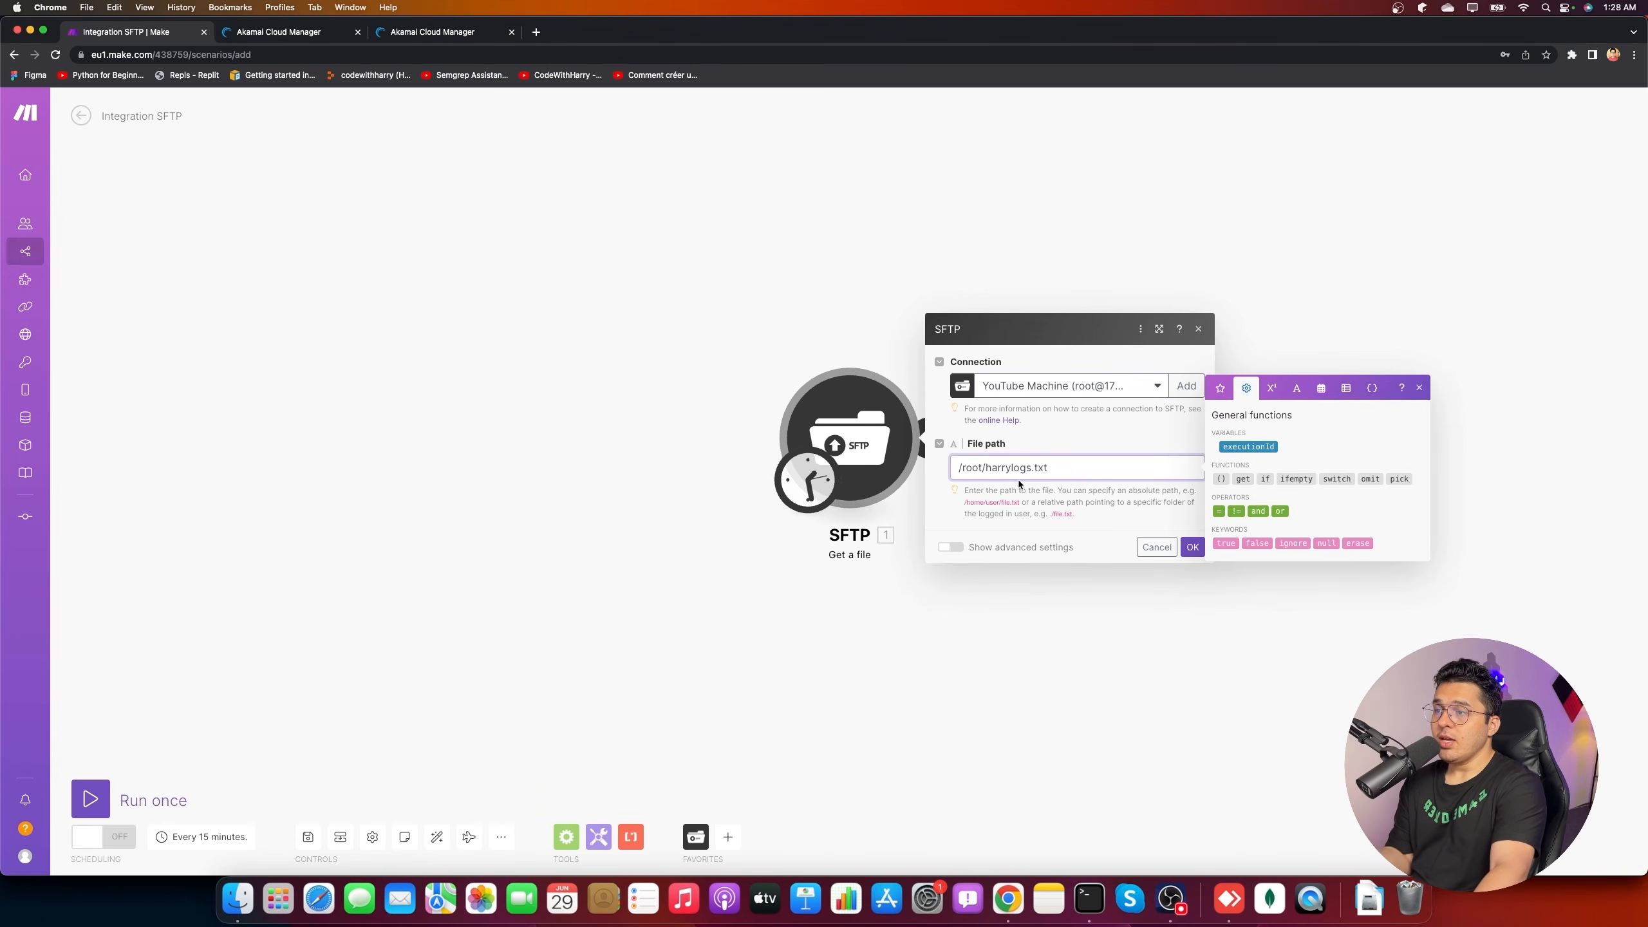
left_click_drag(1052, 468, 876, 449)
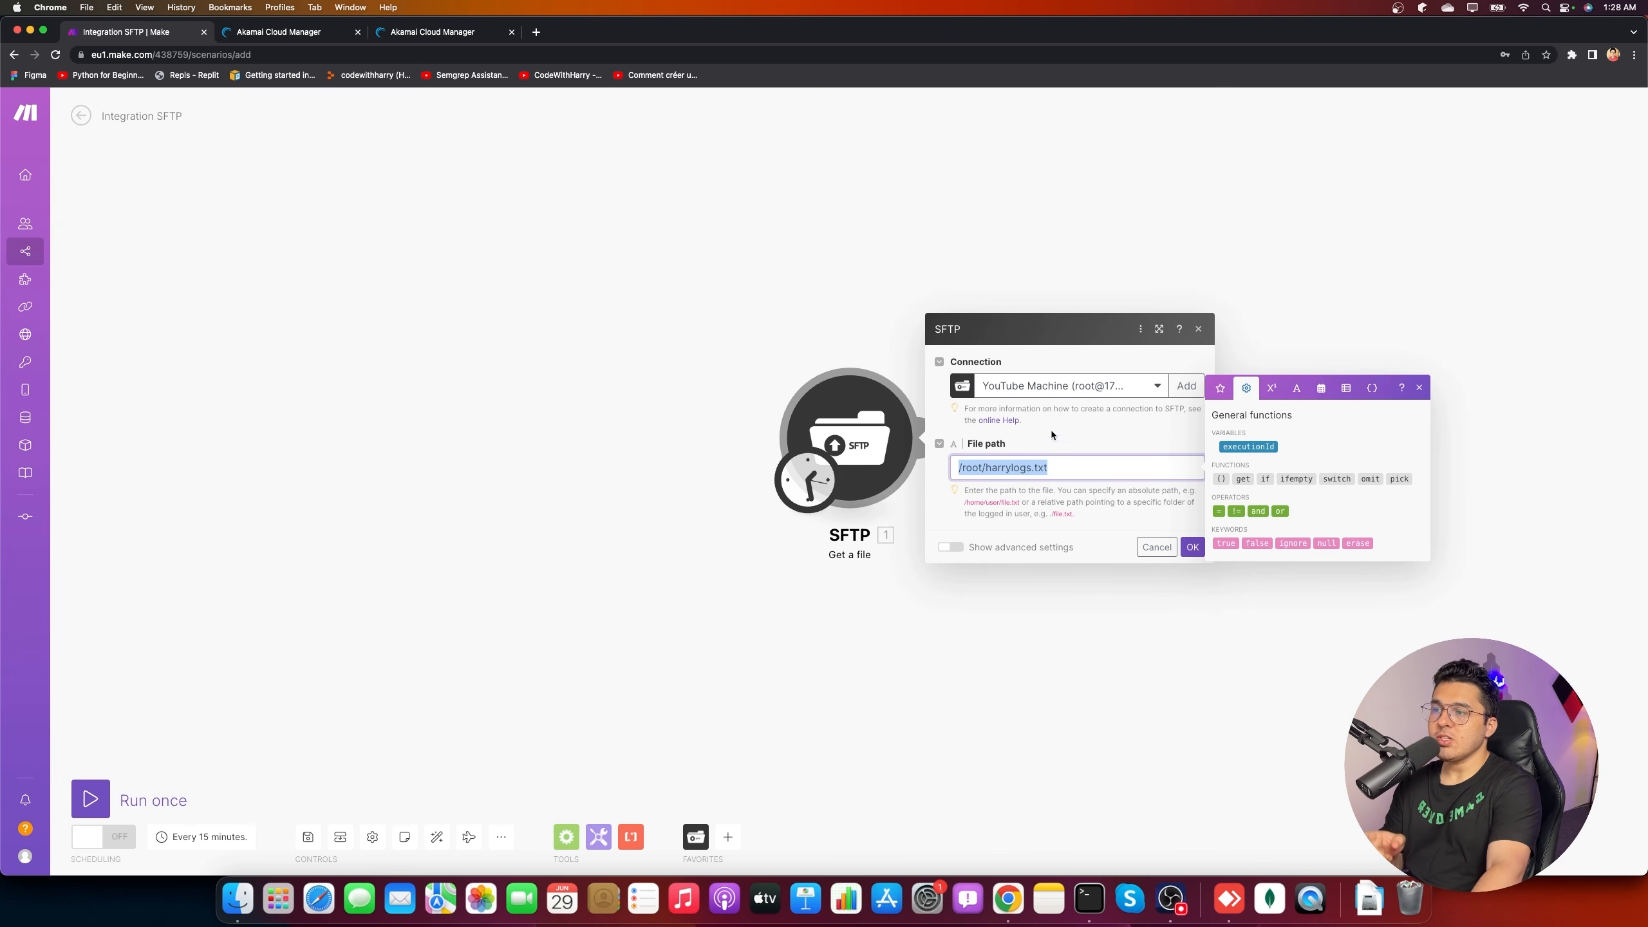
left_click(1192, 547)
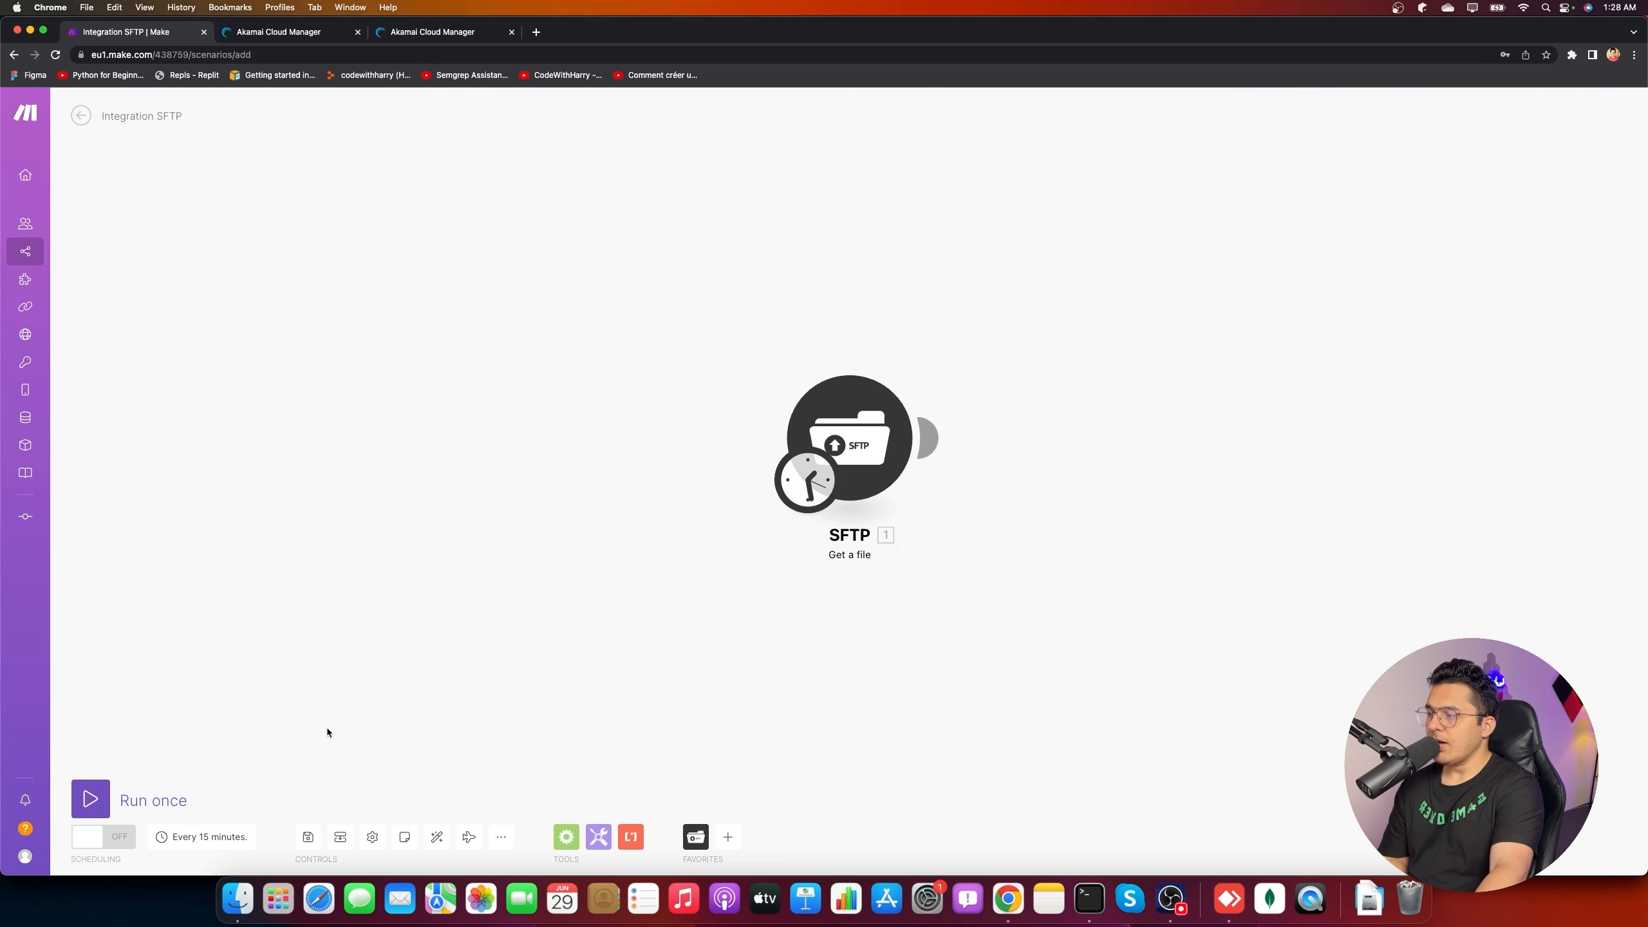
left_click(94, 799)
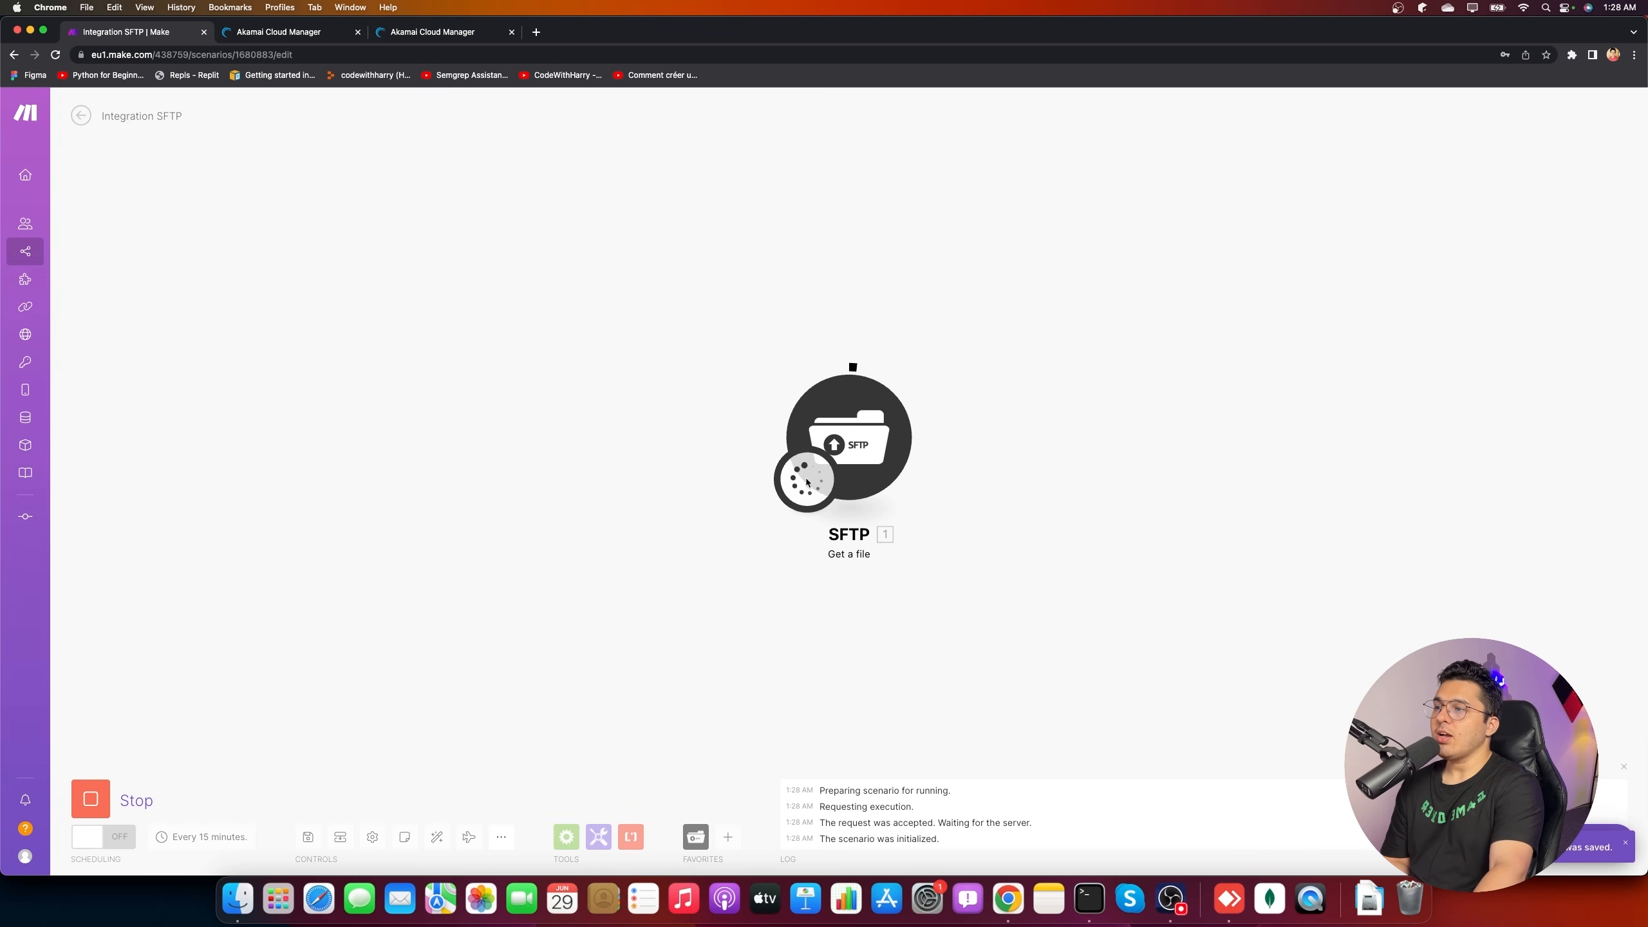
- Inspect the SFTP output bundle: harrylogs.txt, 37 bytes, at /root/harrylogs.txt
left_click(930, 357)
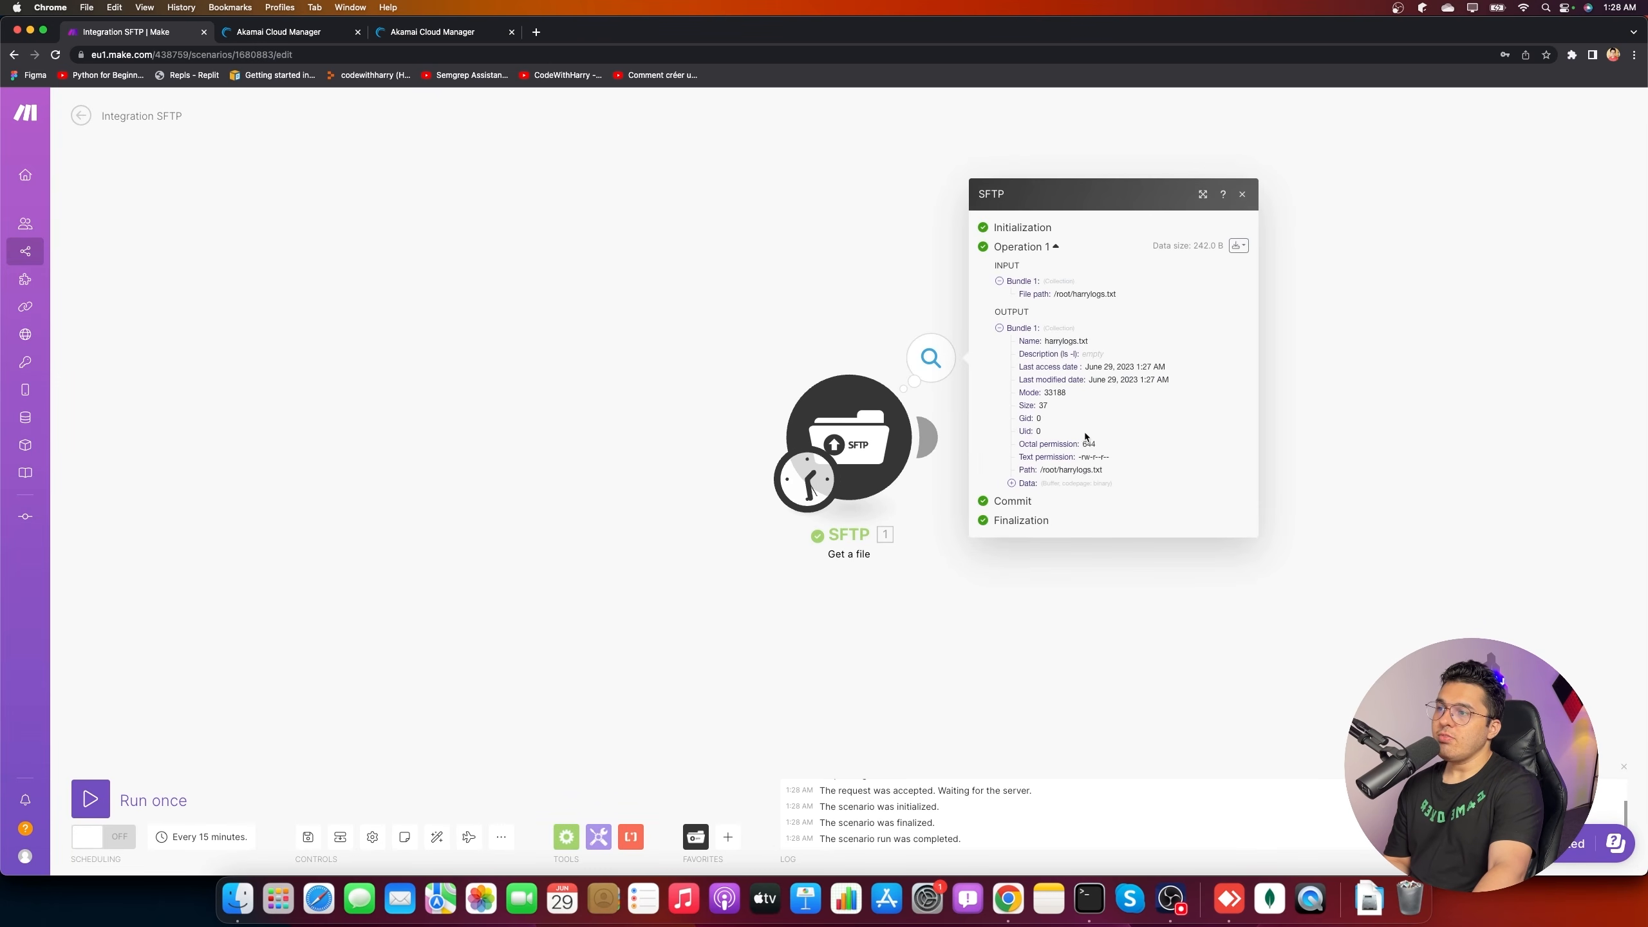
left_click_drag(1025, 296, 1126, 294)
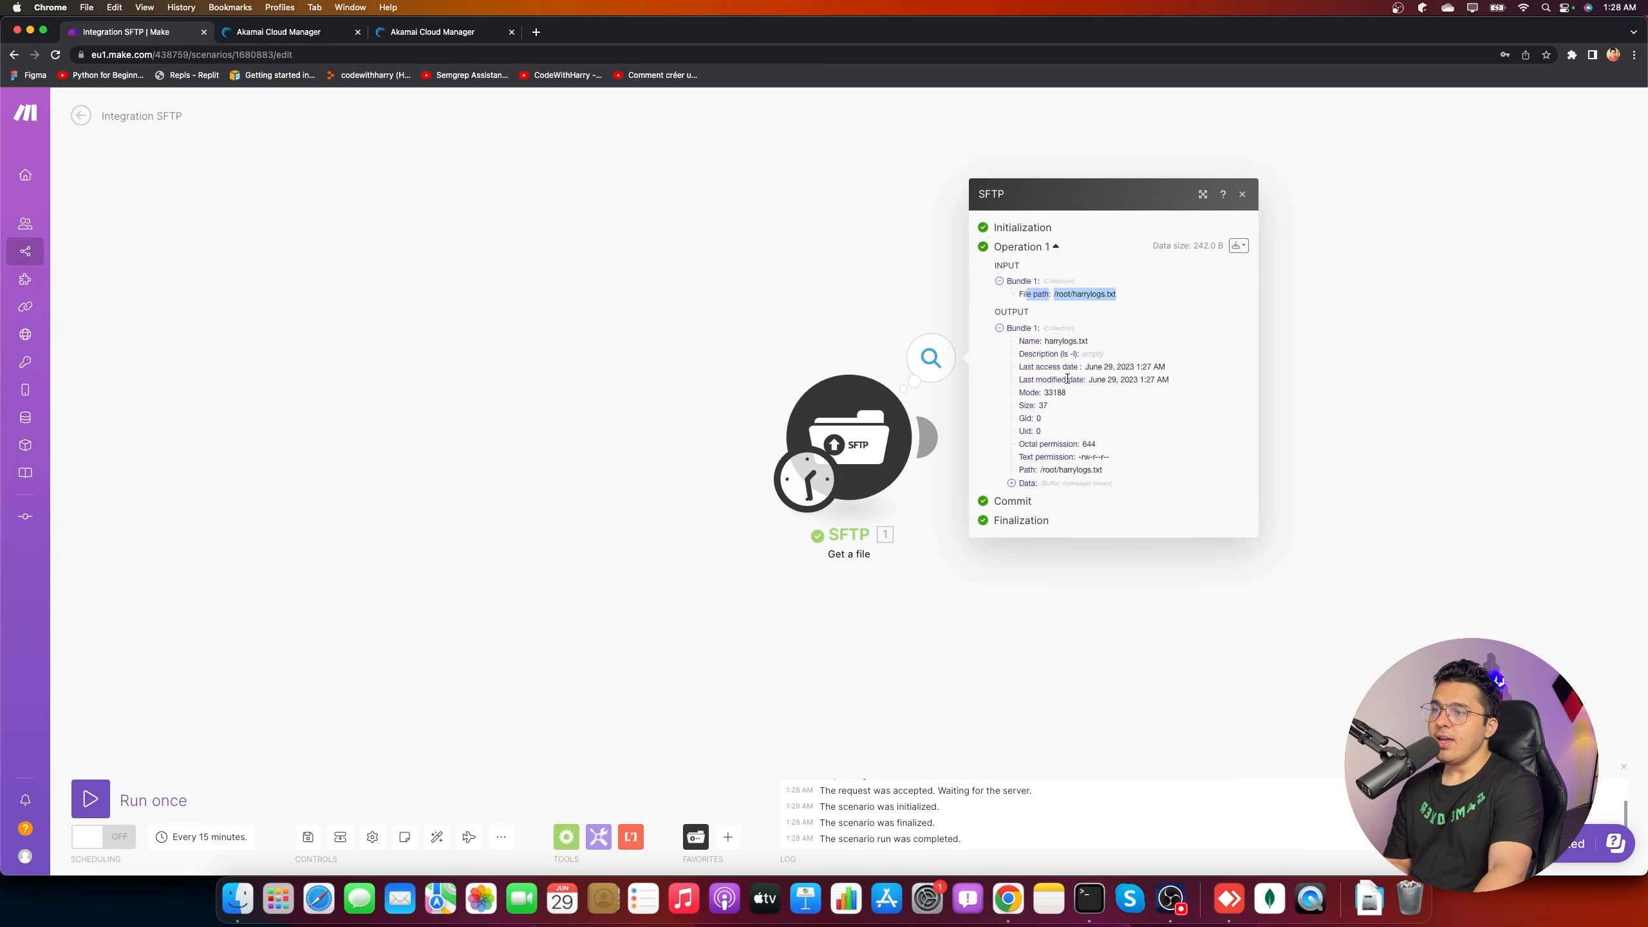
left_click_drag(1046, 340, 1116, 466)
left_click(1076, 468)
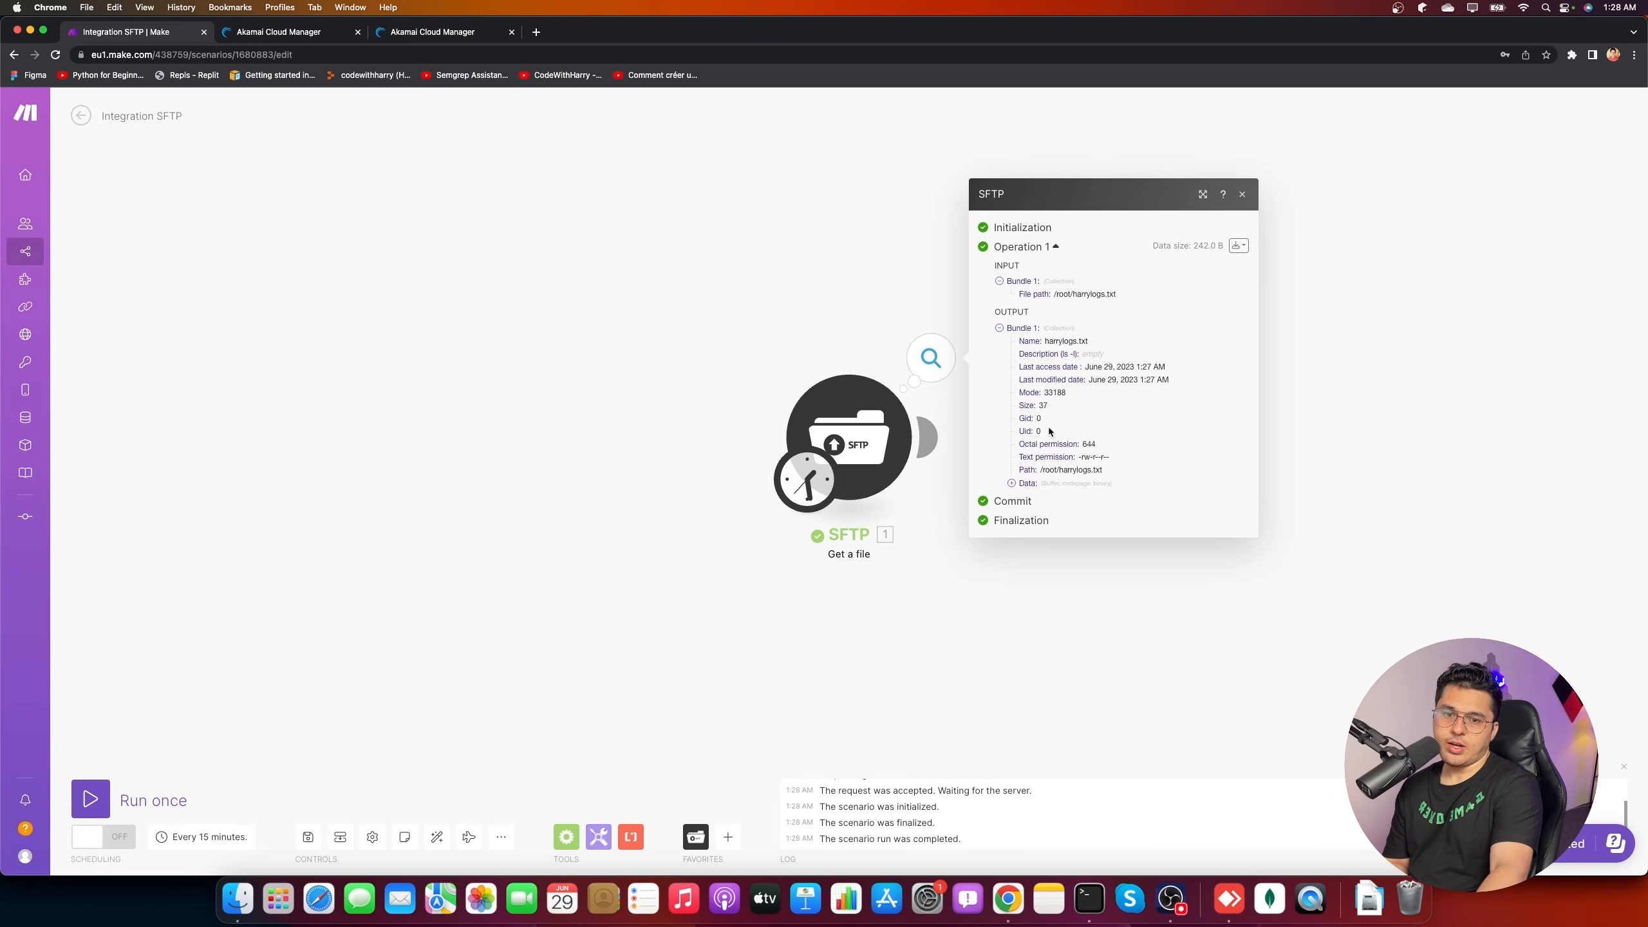
left_click(900, 632)
- Add a Notion module after the SFTP module and open a new browser tab
mouse_move(932, 434)
left_click(1100, 437)
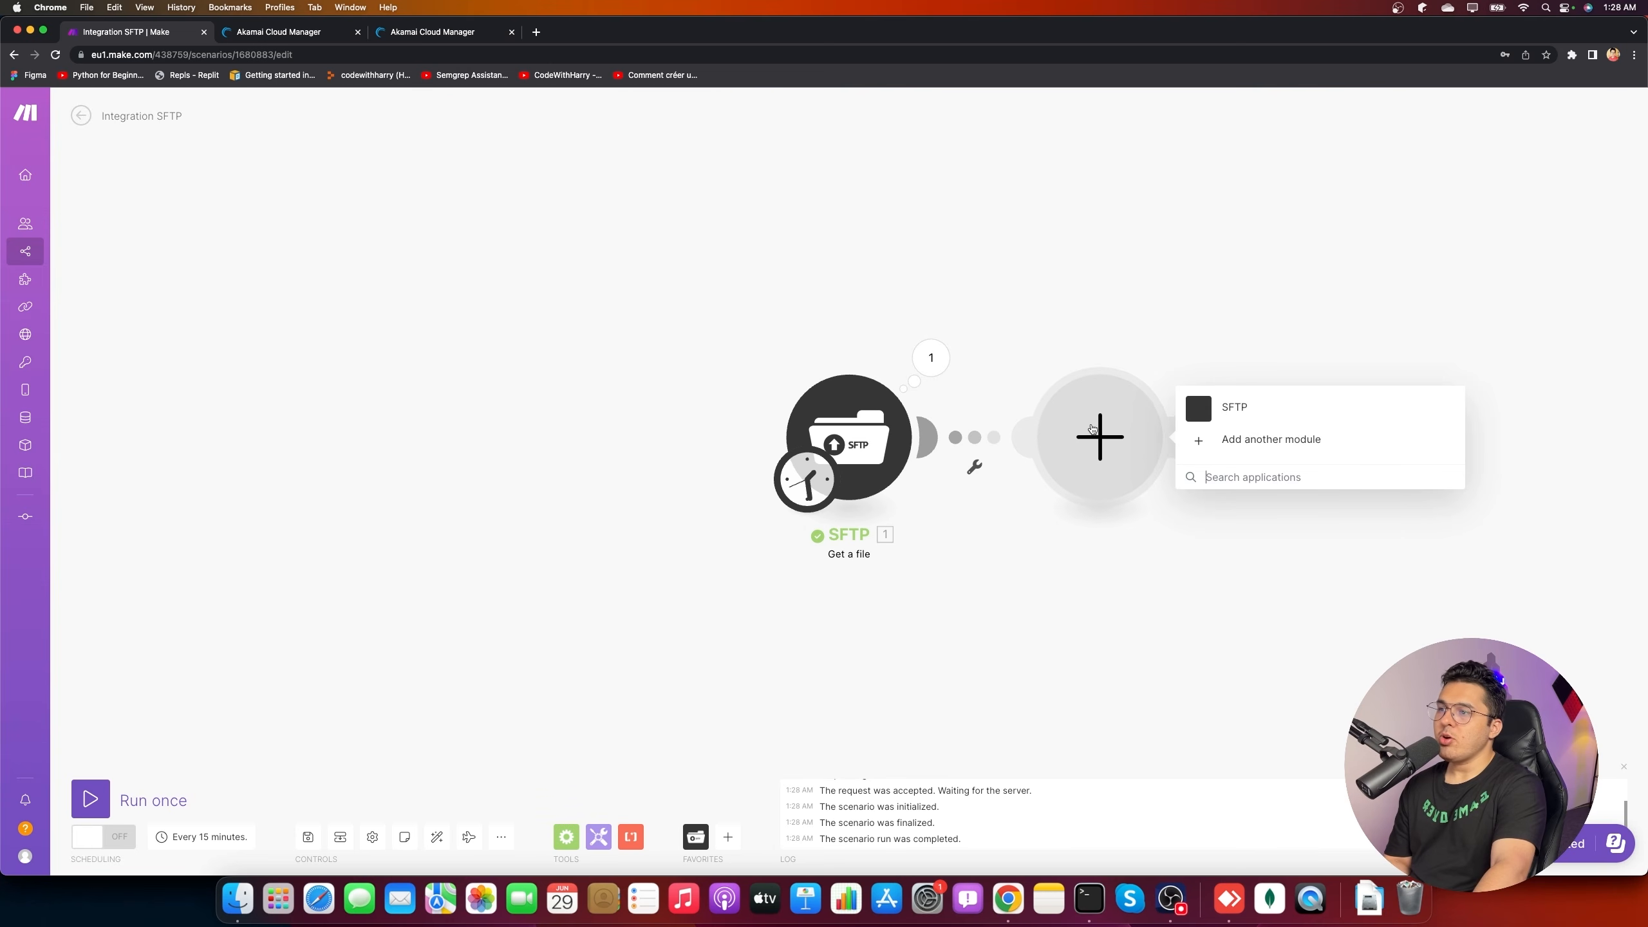
type("notion")
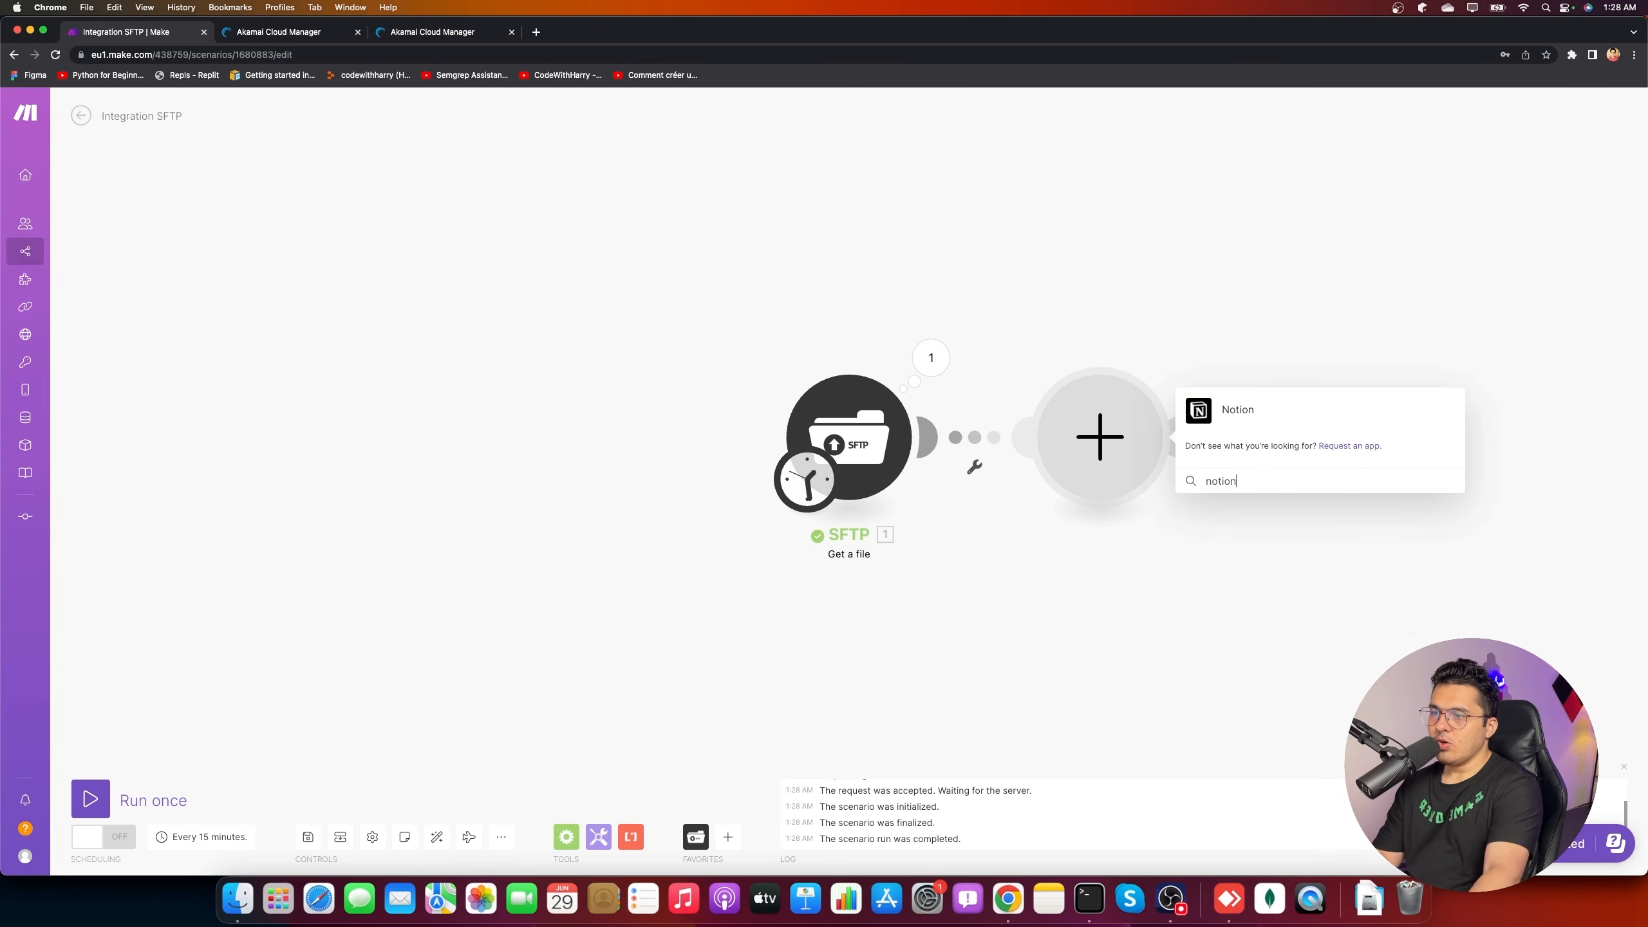
left_click(1250, 407)
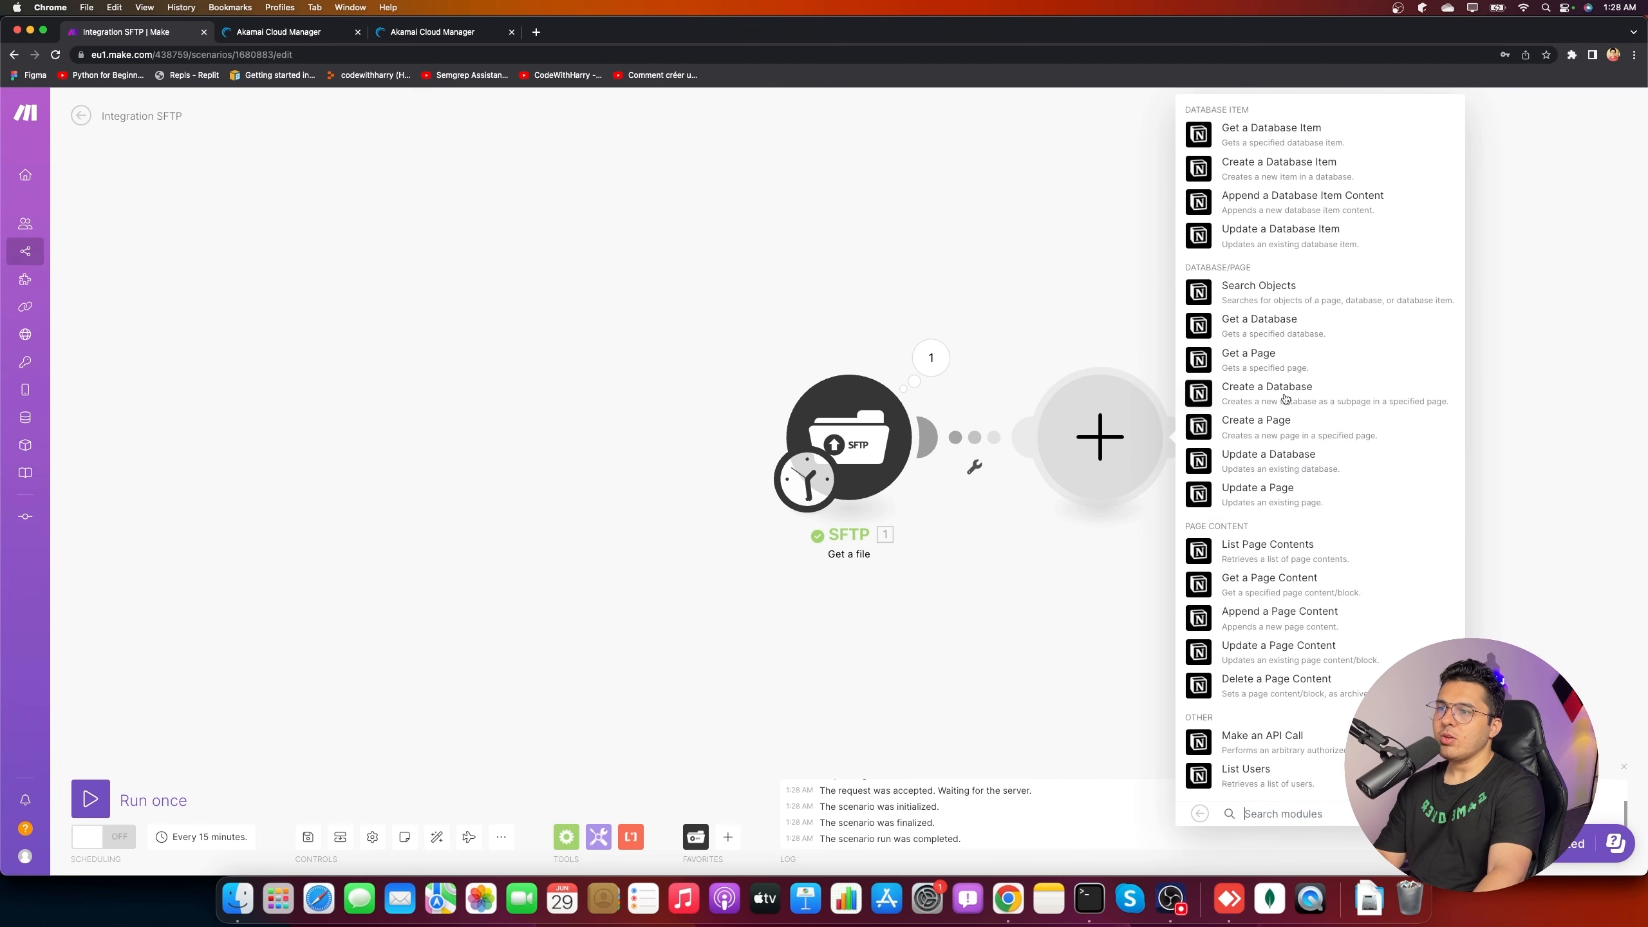
left_click(536, 32)
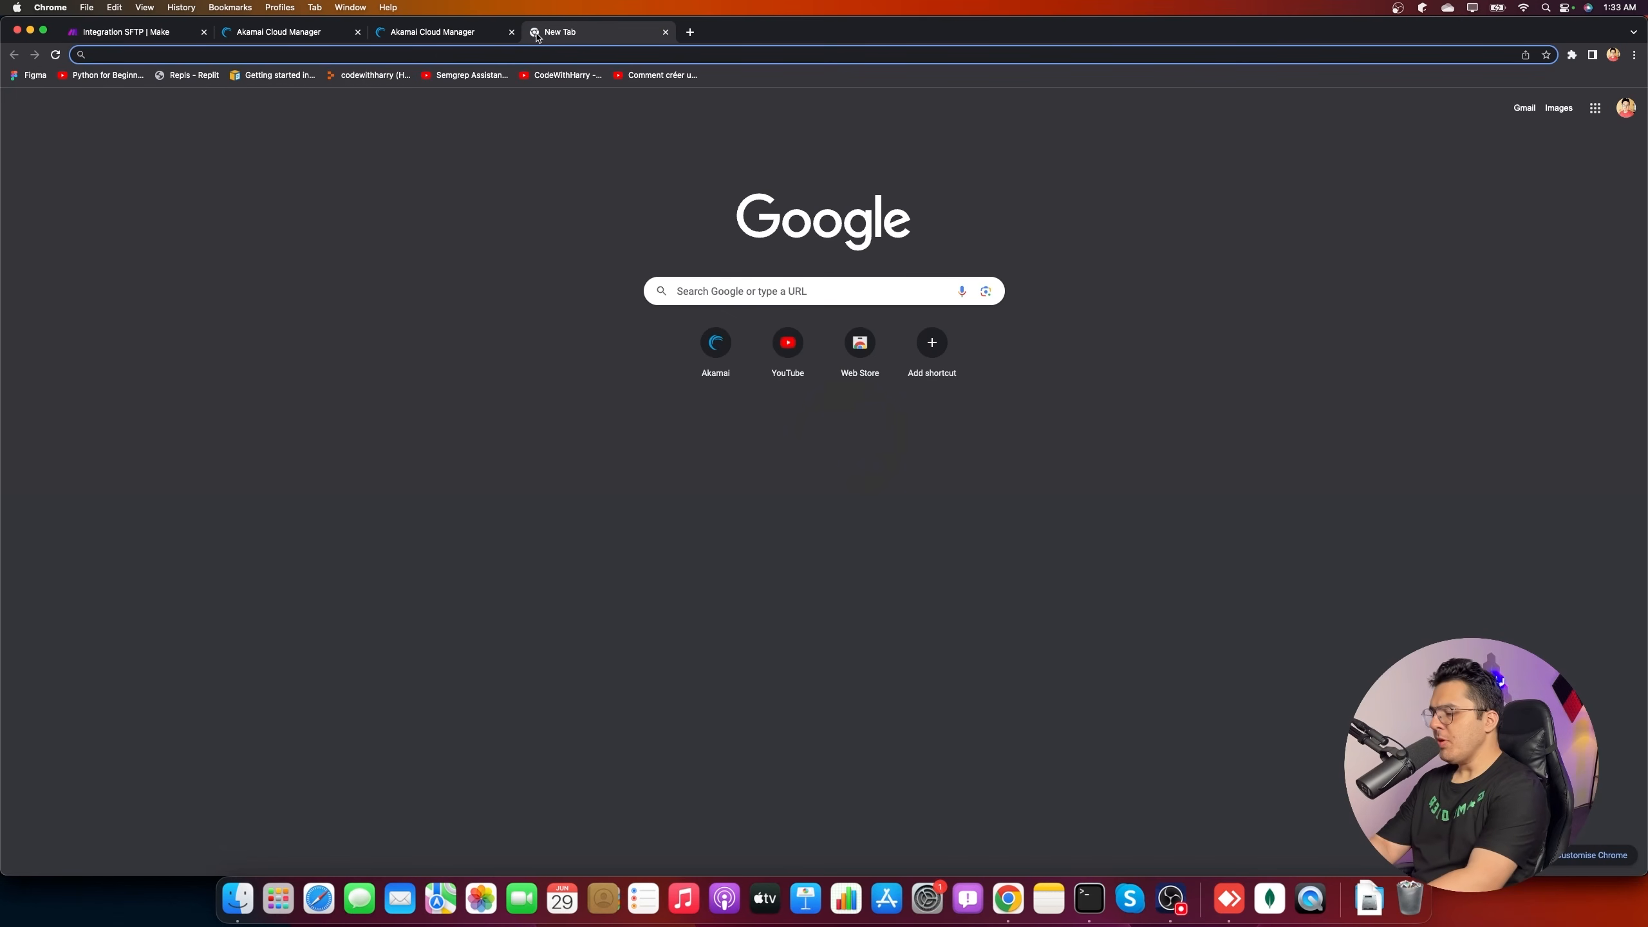
- Go to notion.com and log in to Notion with a Google account
type("notion.com")
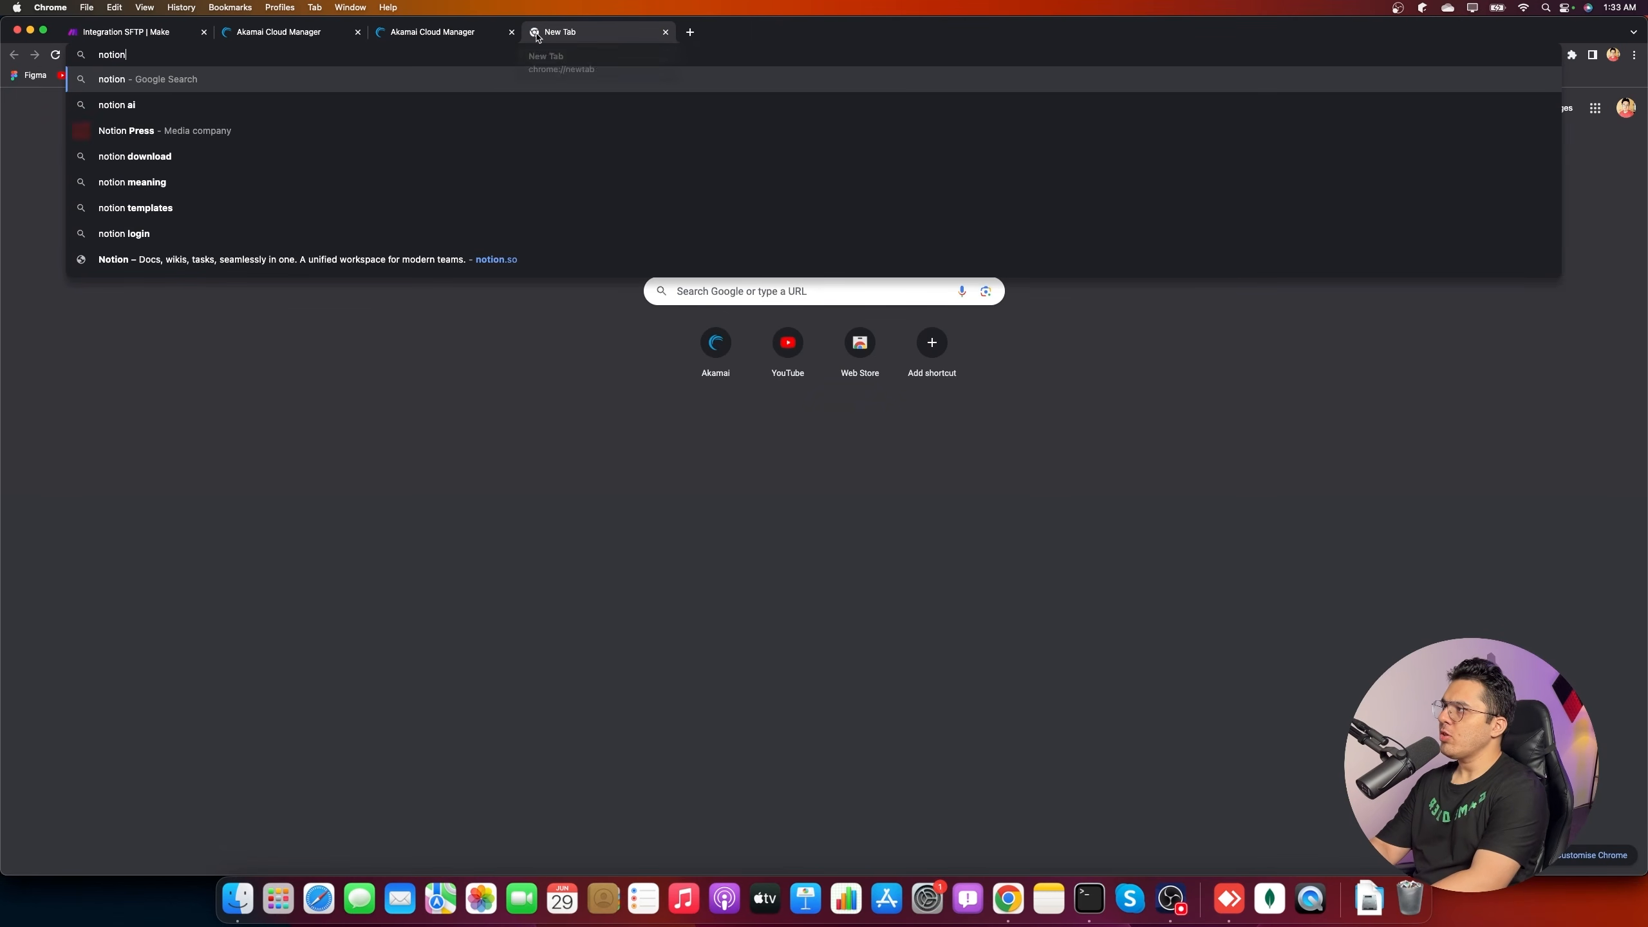
key("Return")
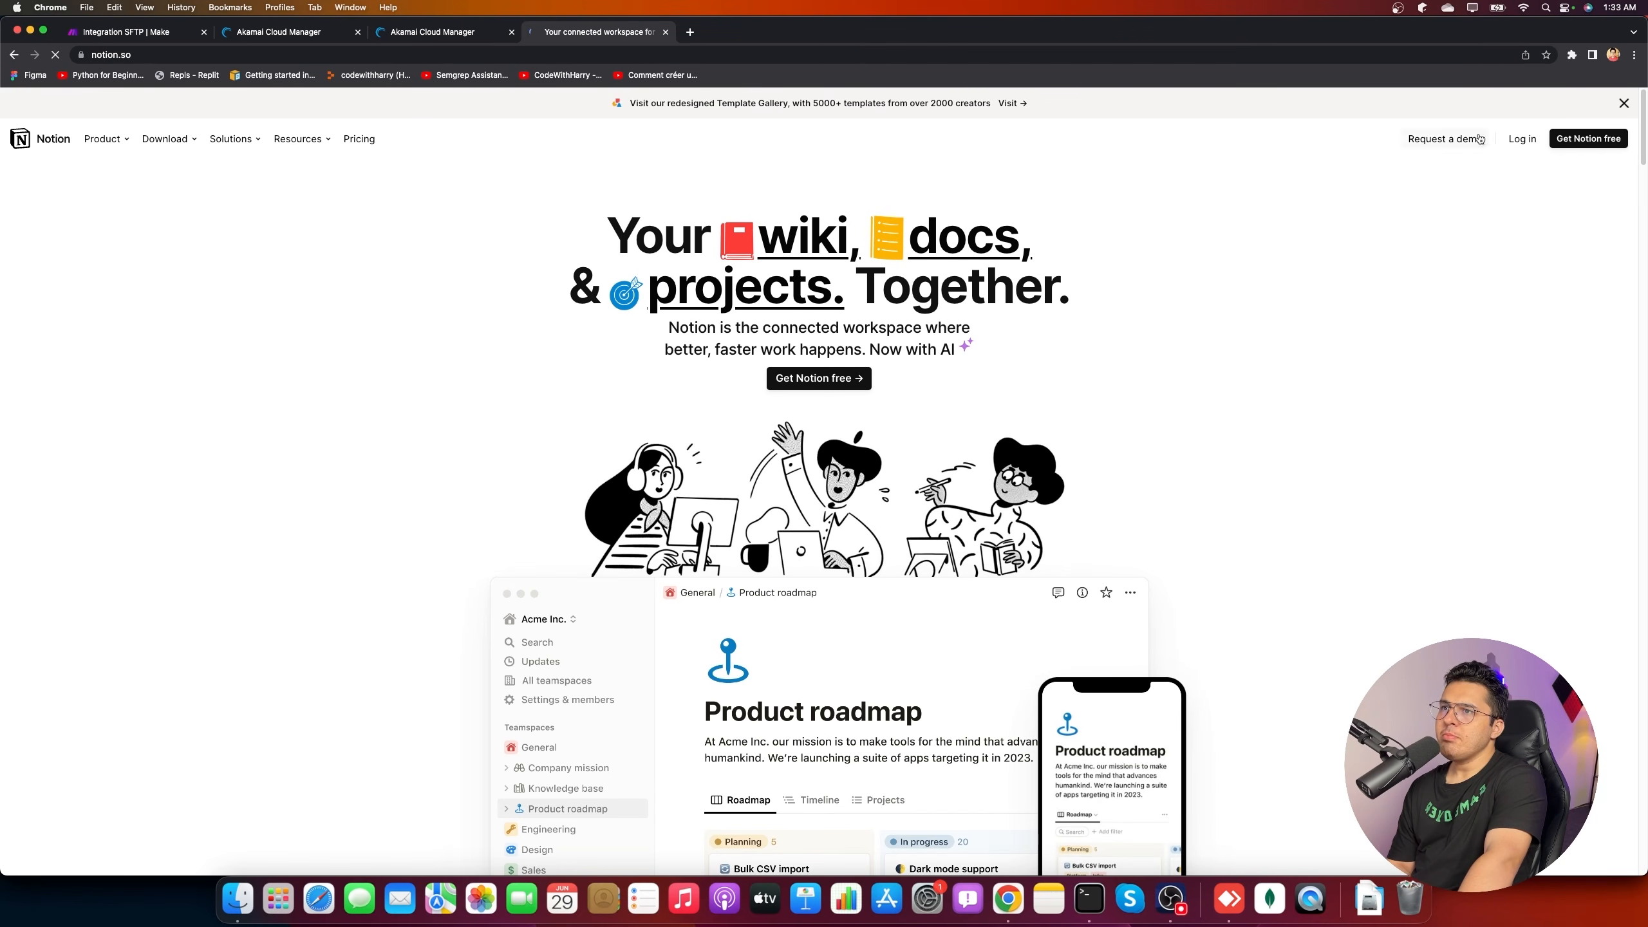
left_click(1522, 138)
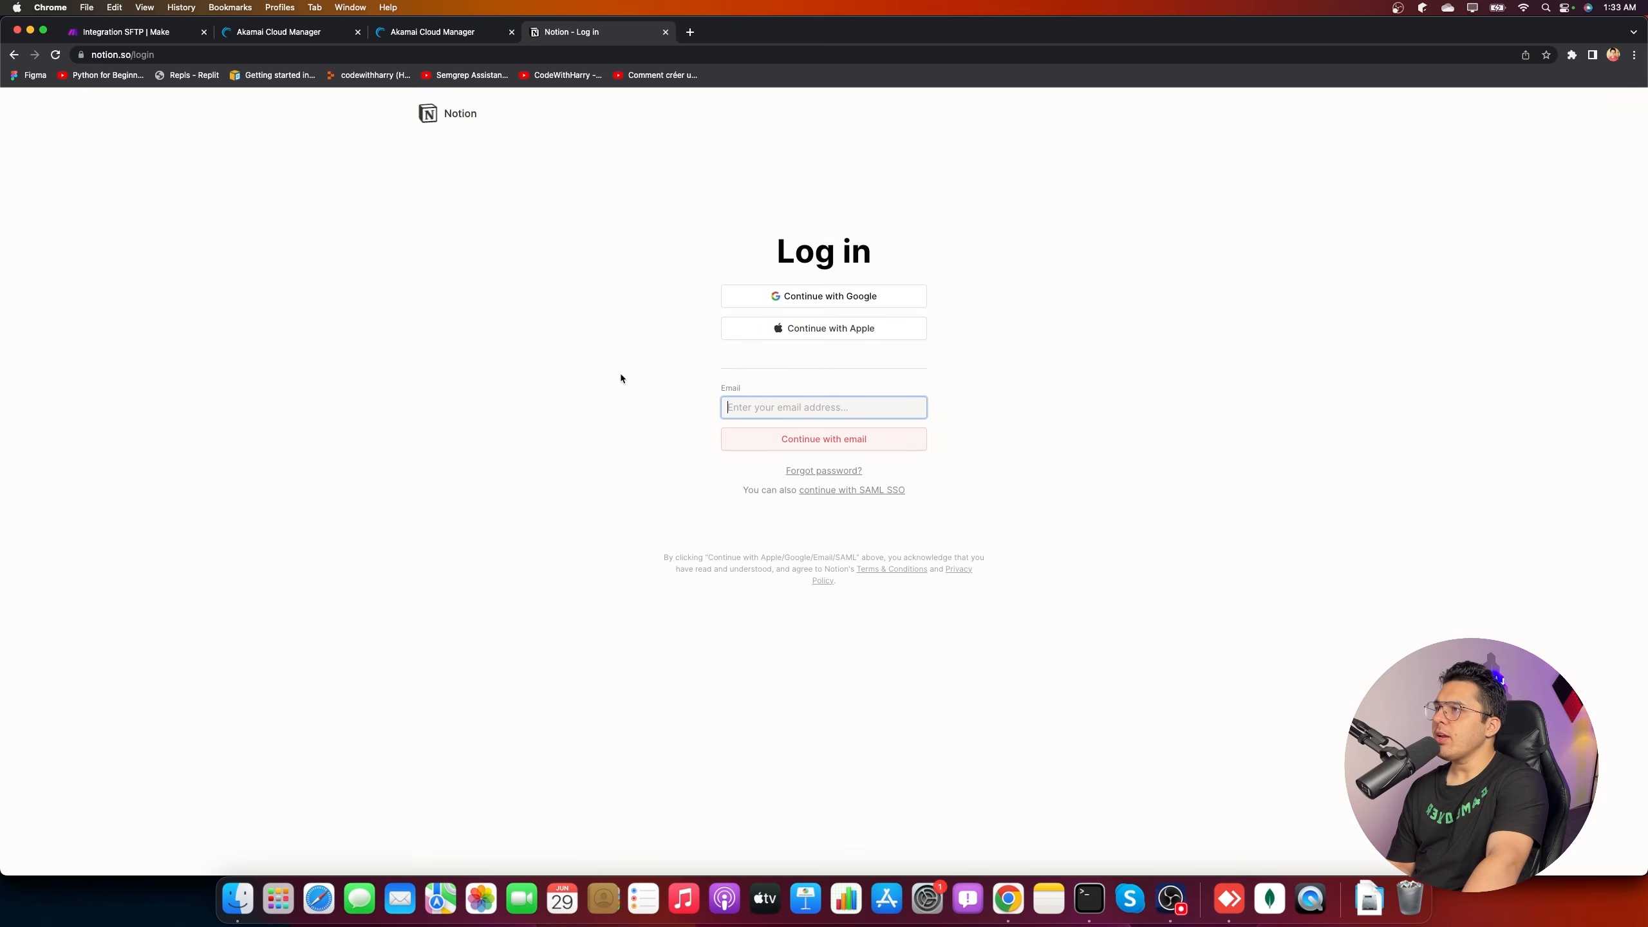
left_click(834, 304)
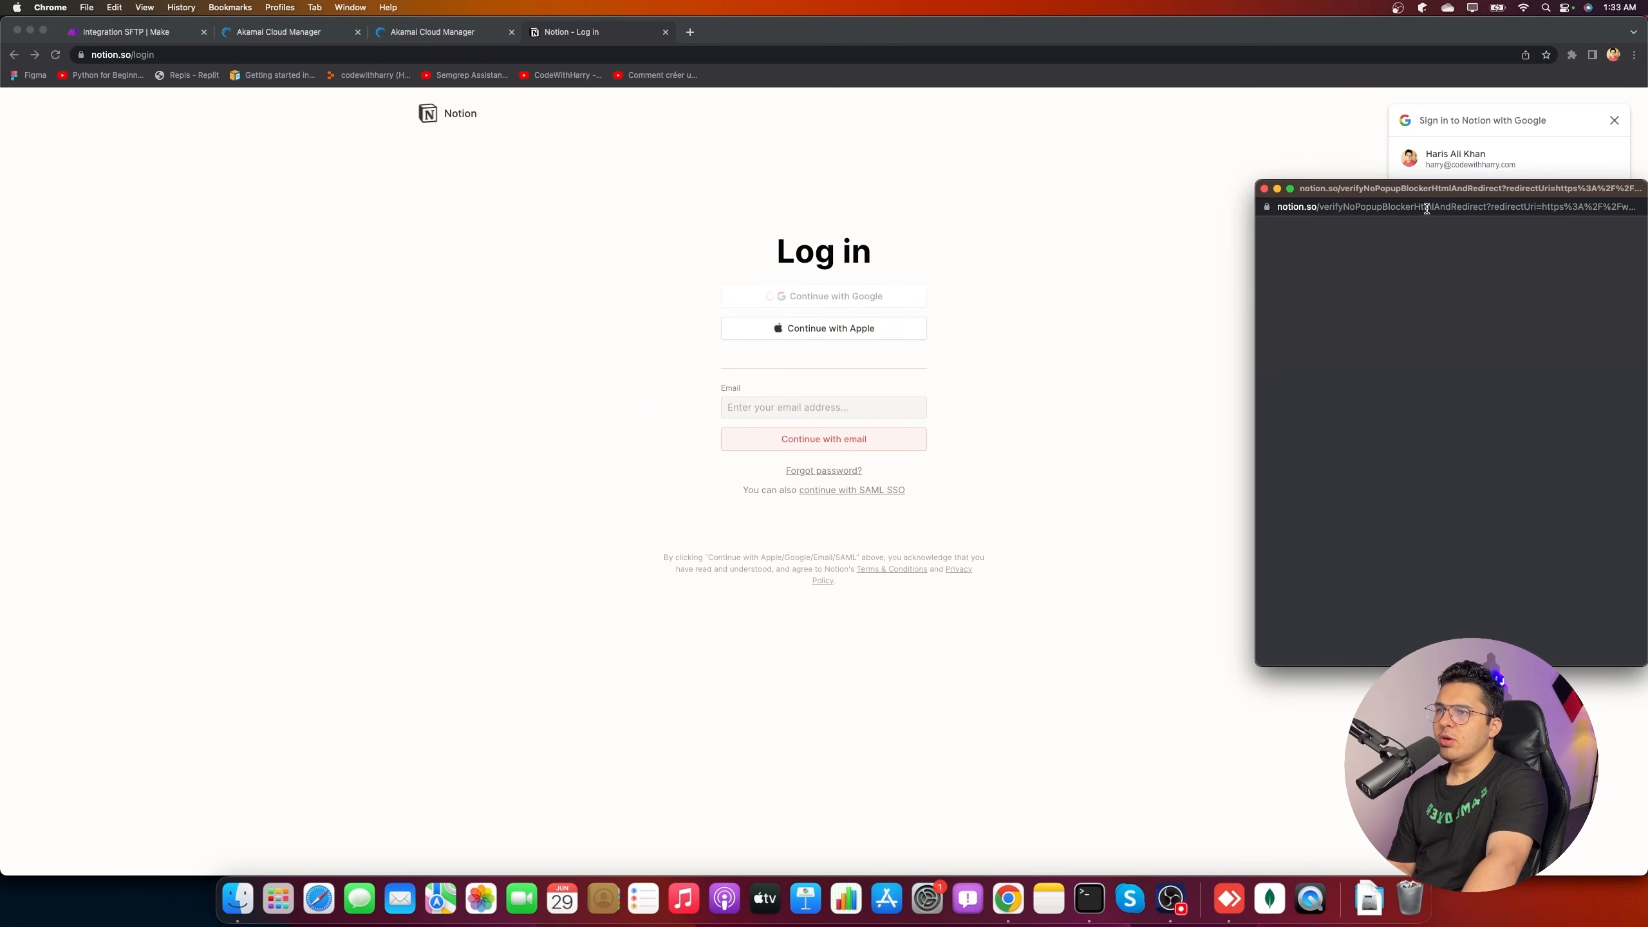
left_click(985, 558)
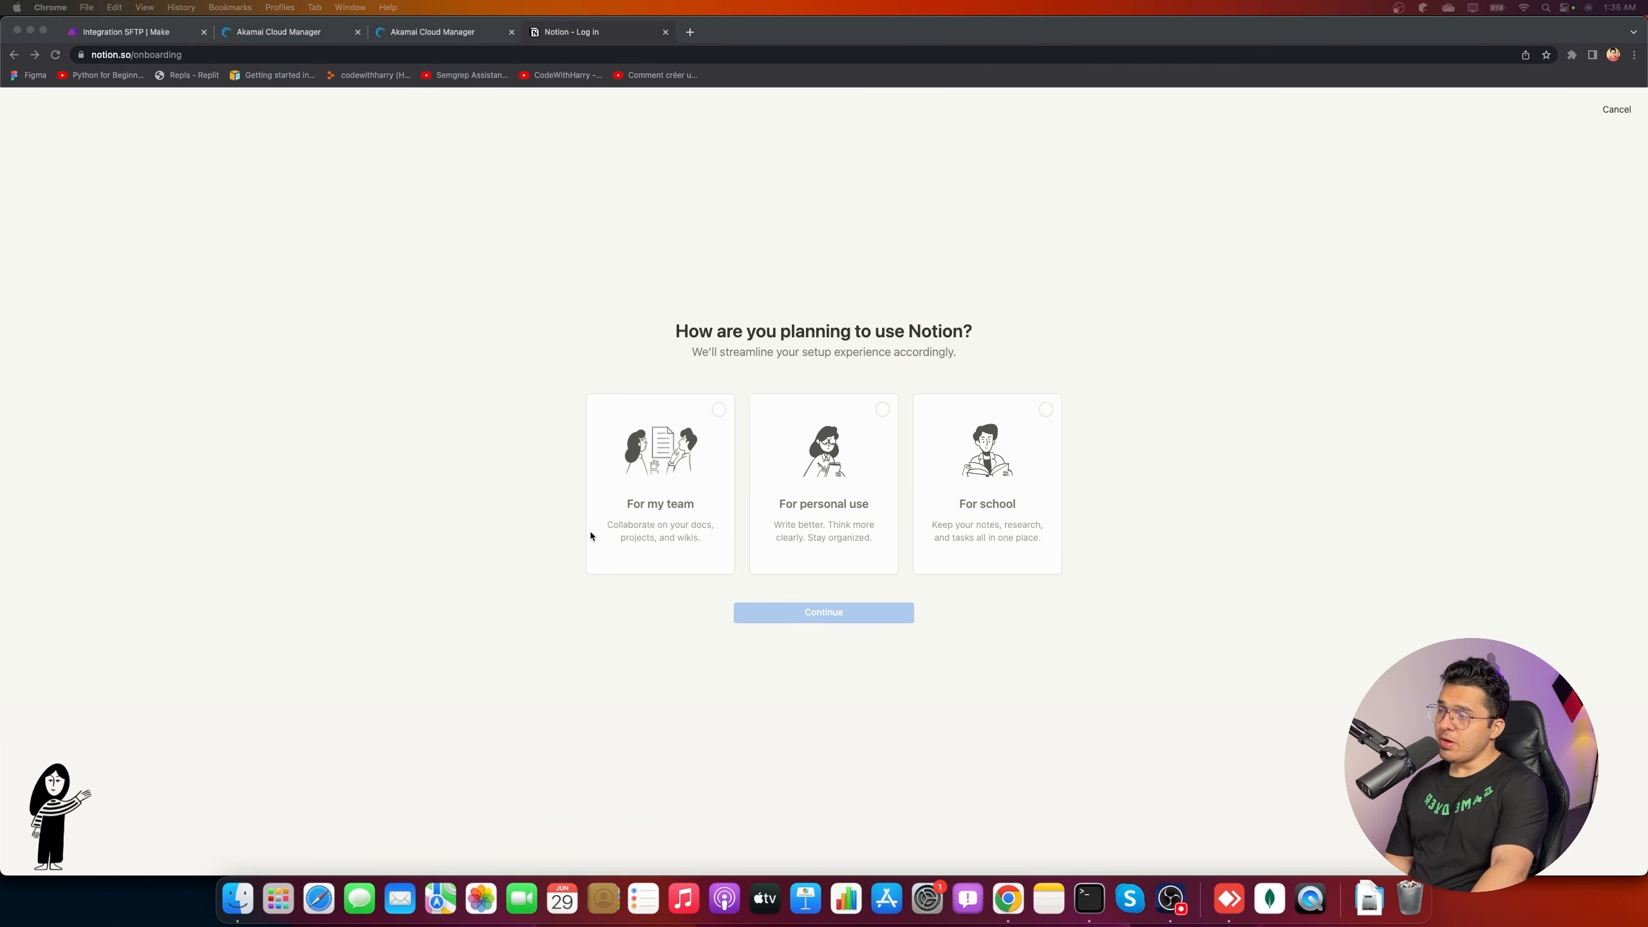
- Set up Notion for personal use, dismiss the popups, and open Getting Started
left_click(883, 409)
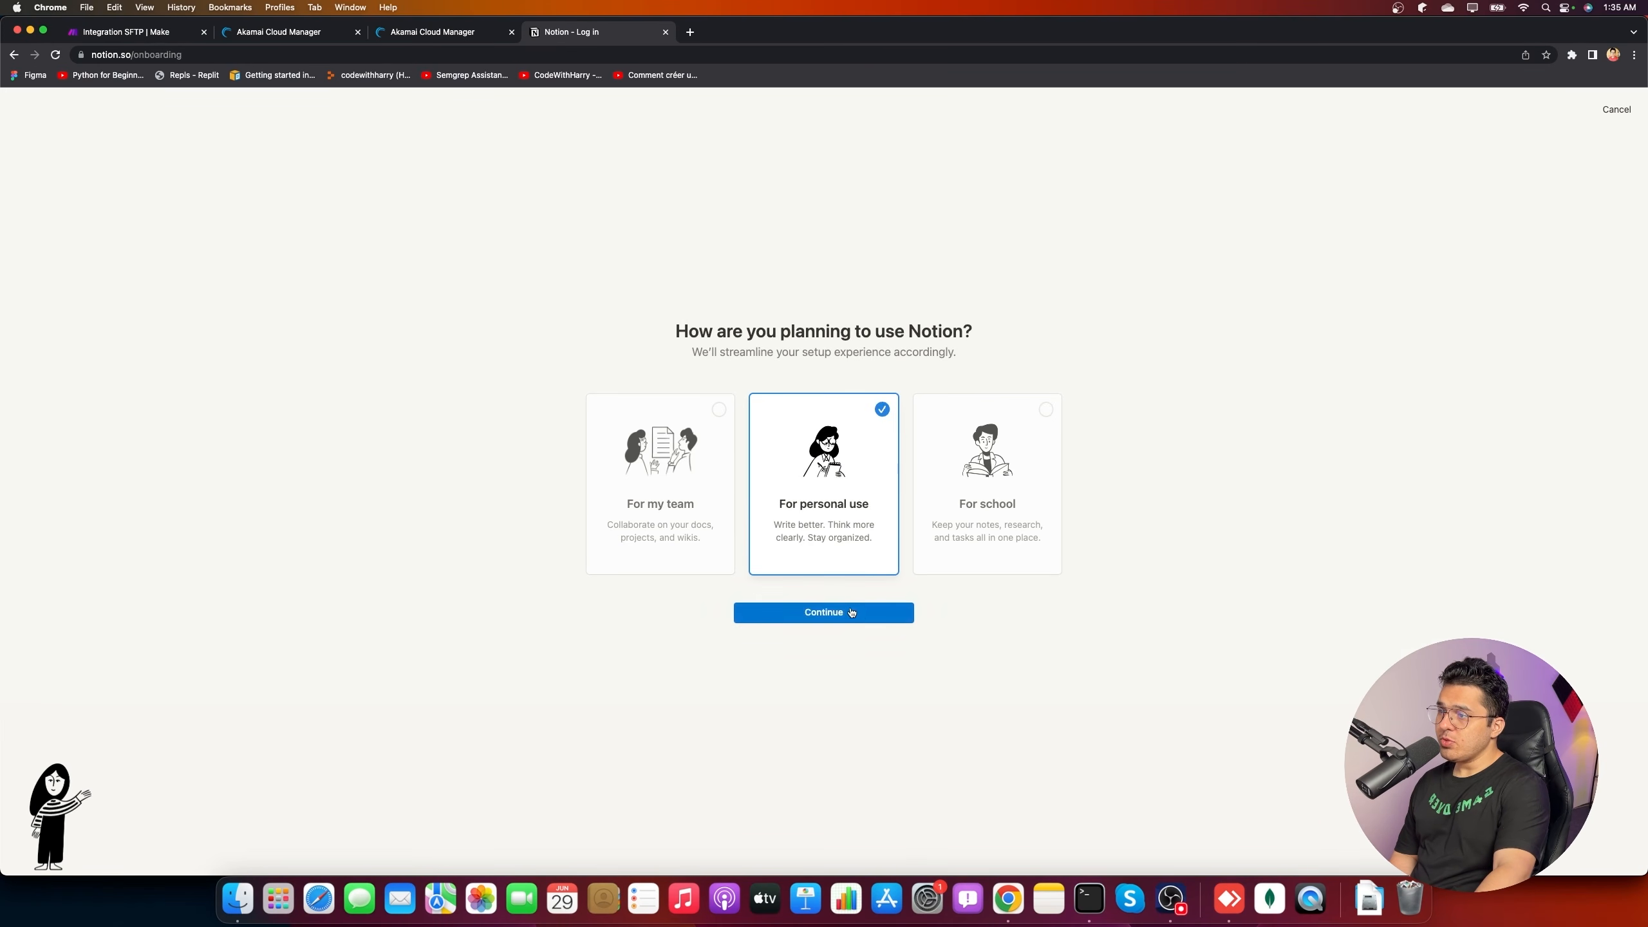
left_click(865, 613)
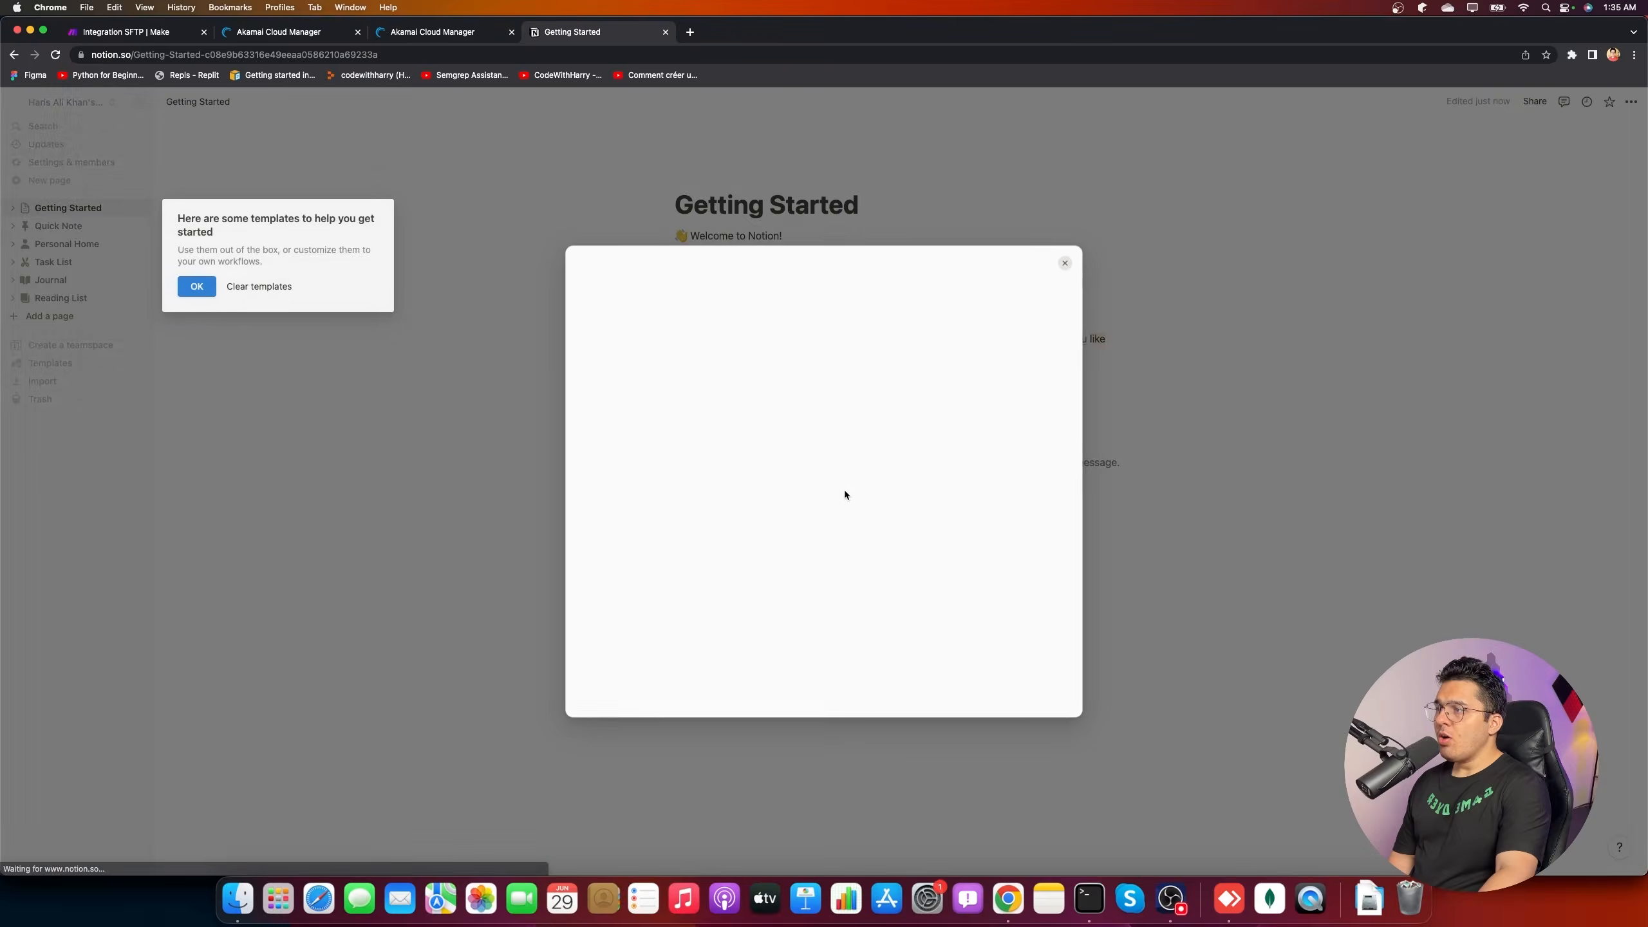
left_click(189, 287)
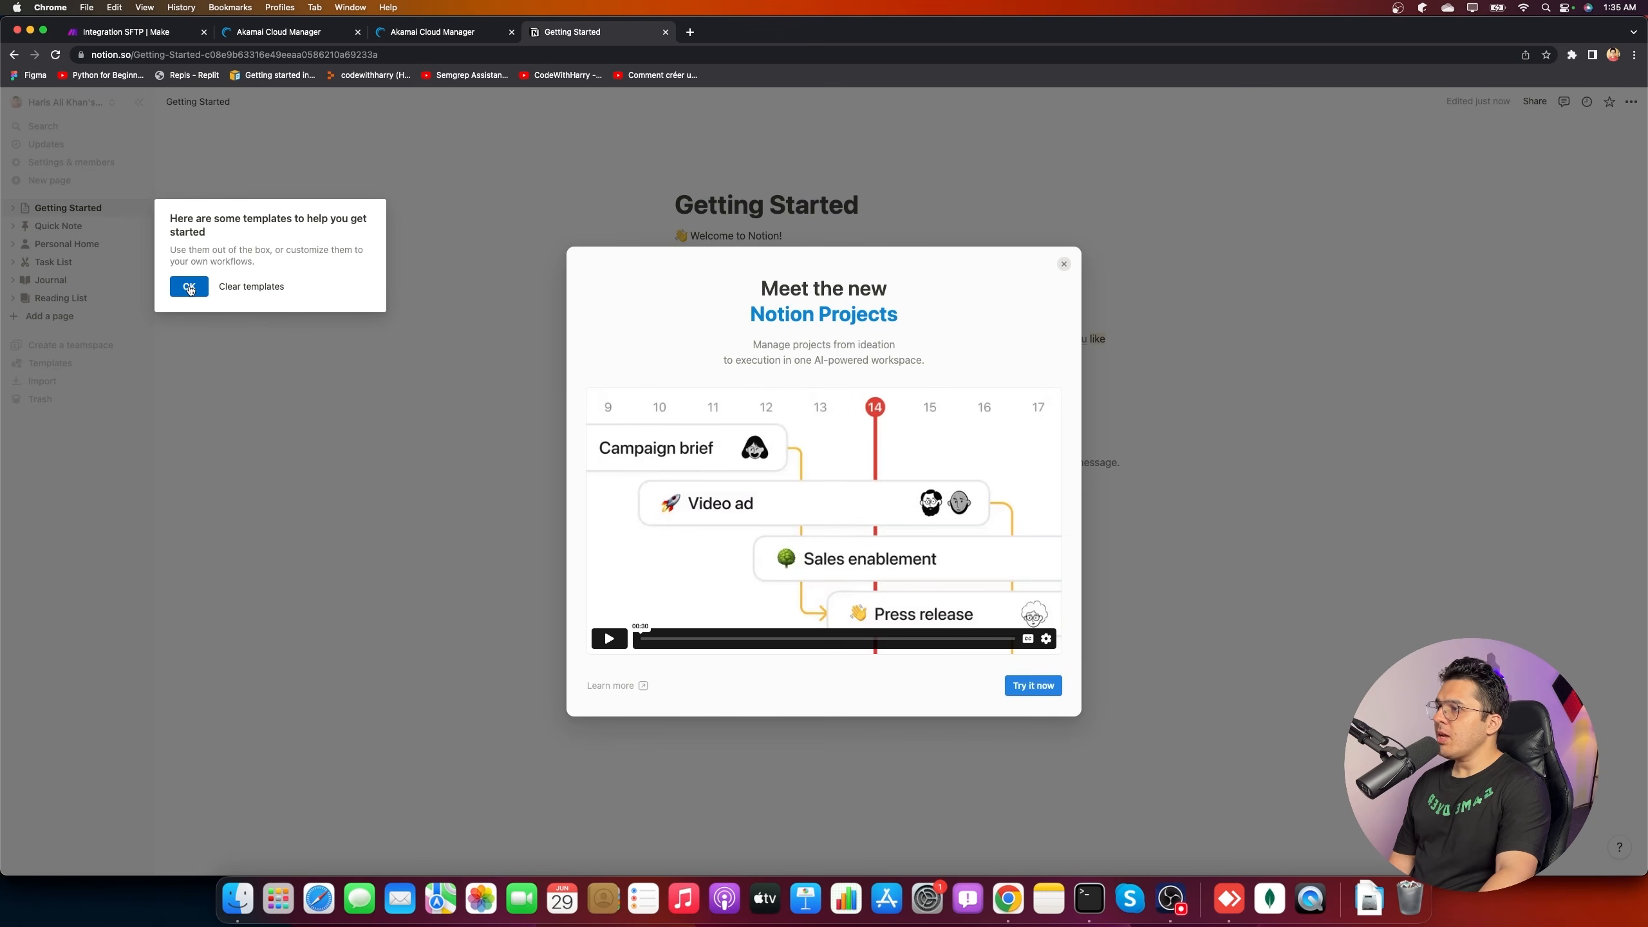
left_click(1063, 263)
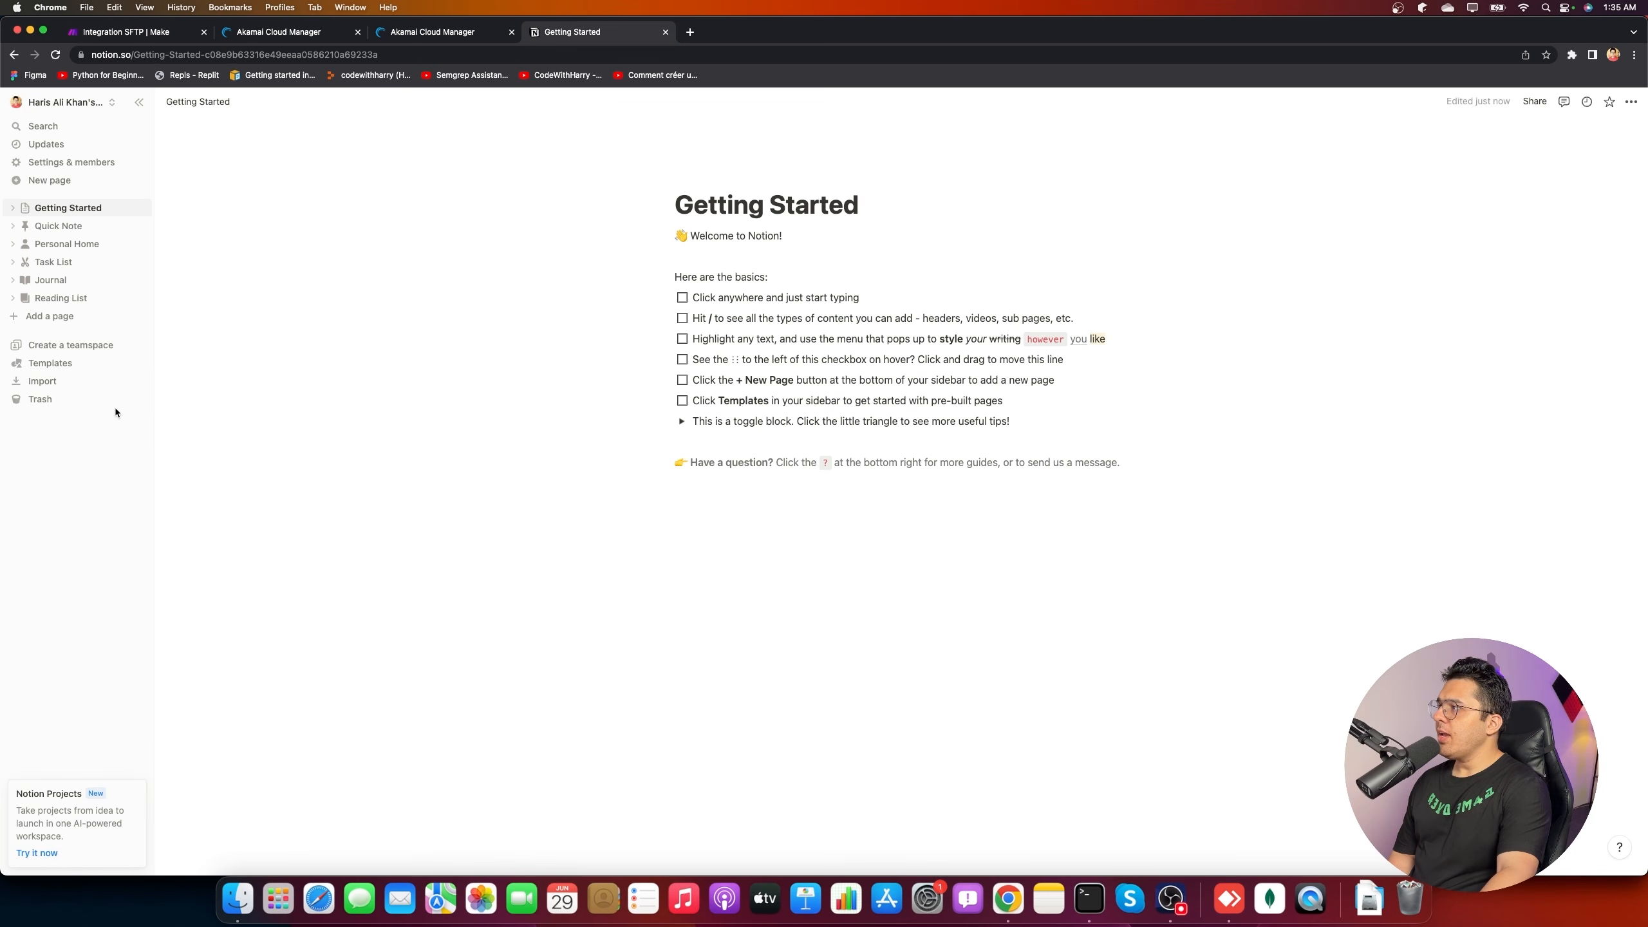
left_click(100, 212)
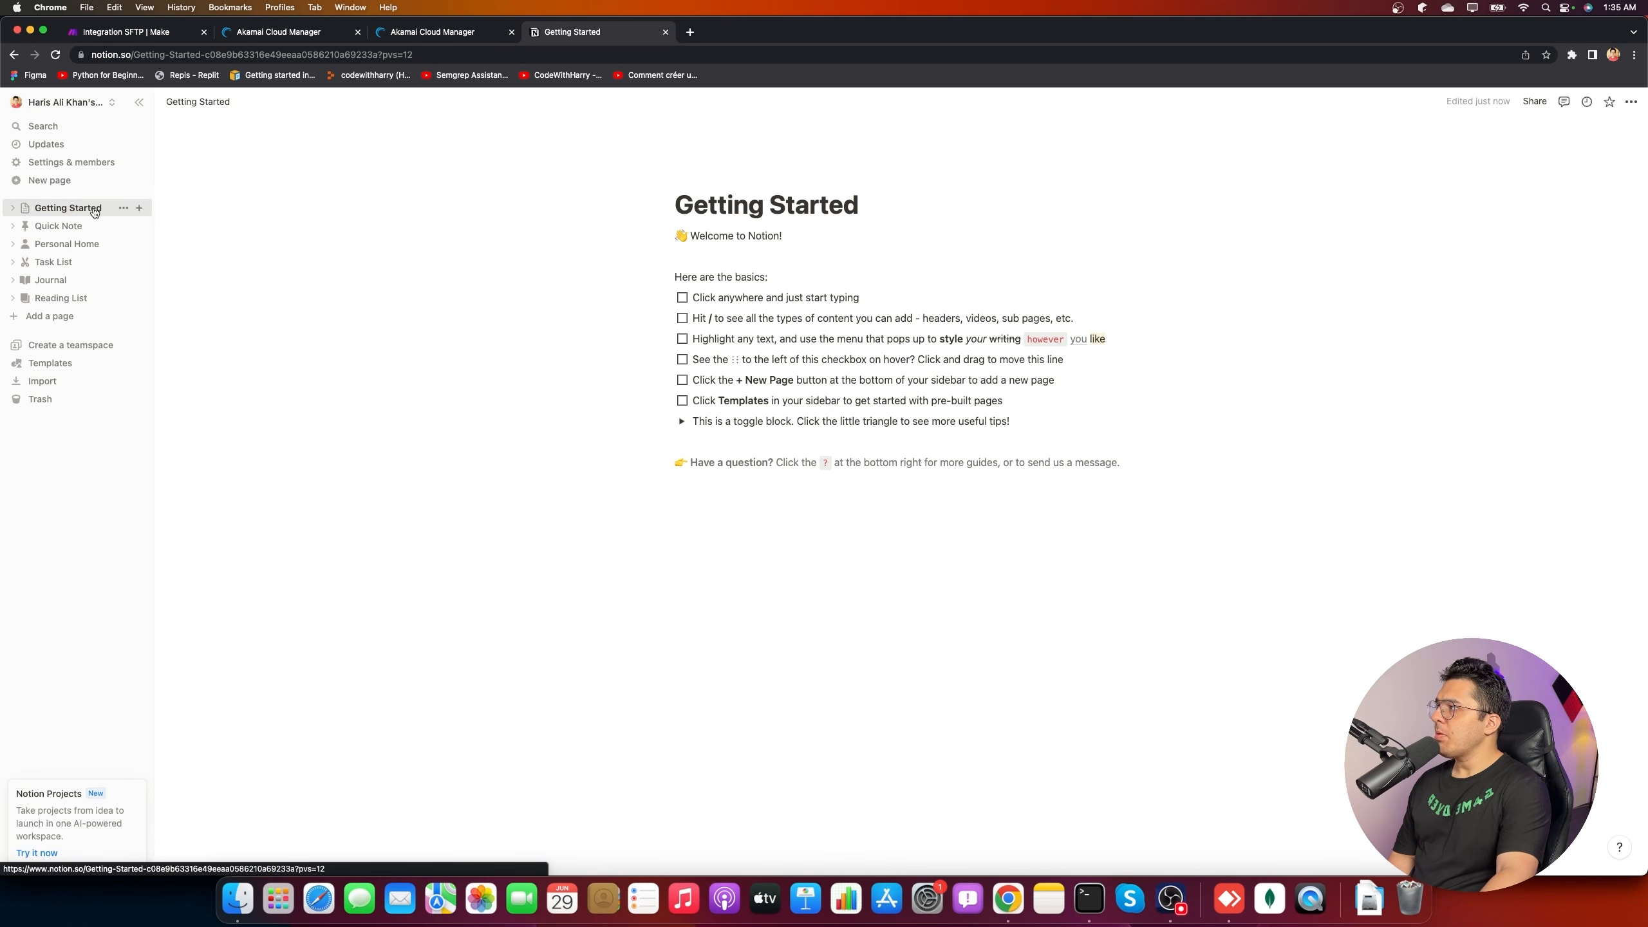
left_click(130, 29)
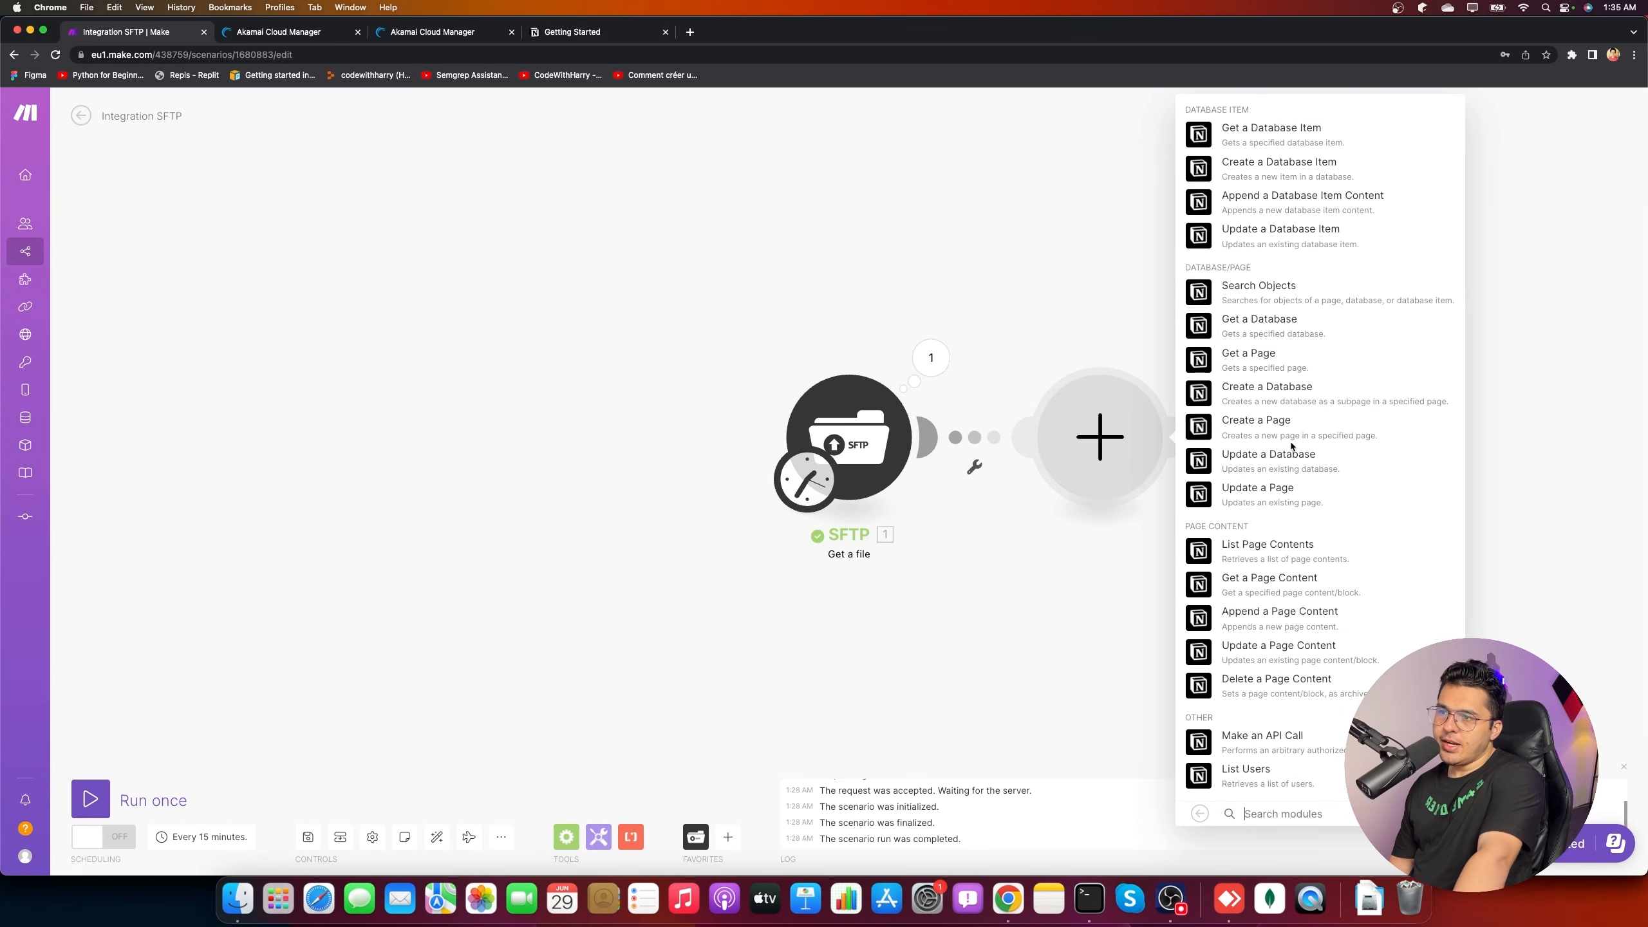
- Add a Notion Create a Database module with a new Notion Public connection
left_click(1270, 396)
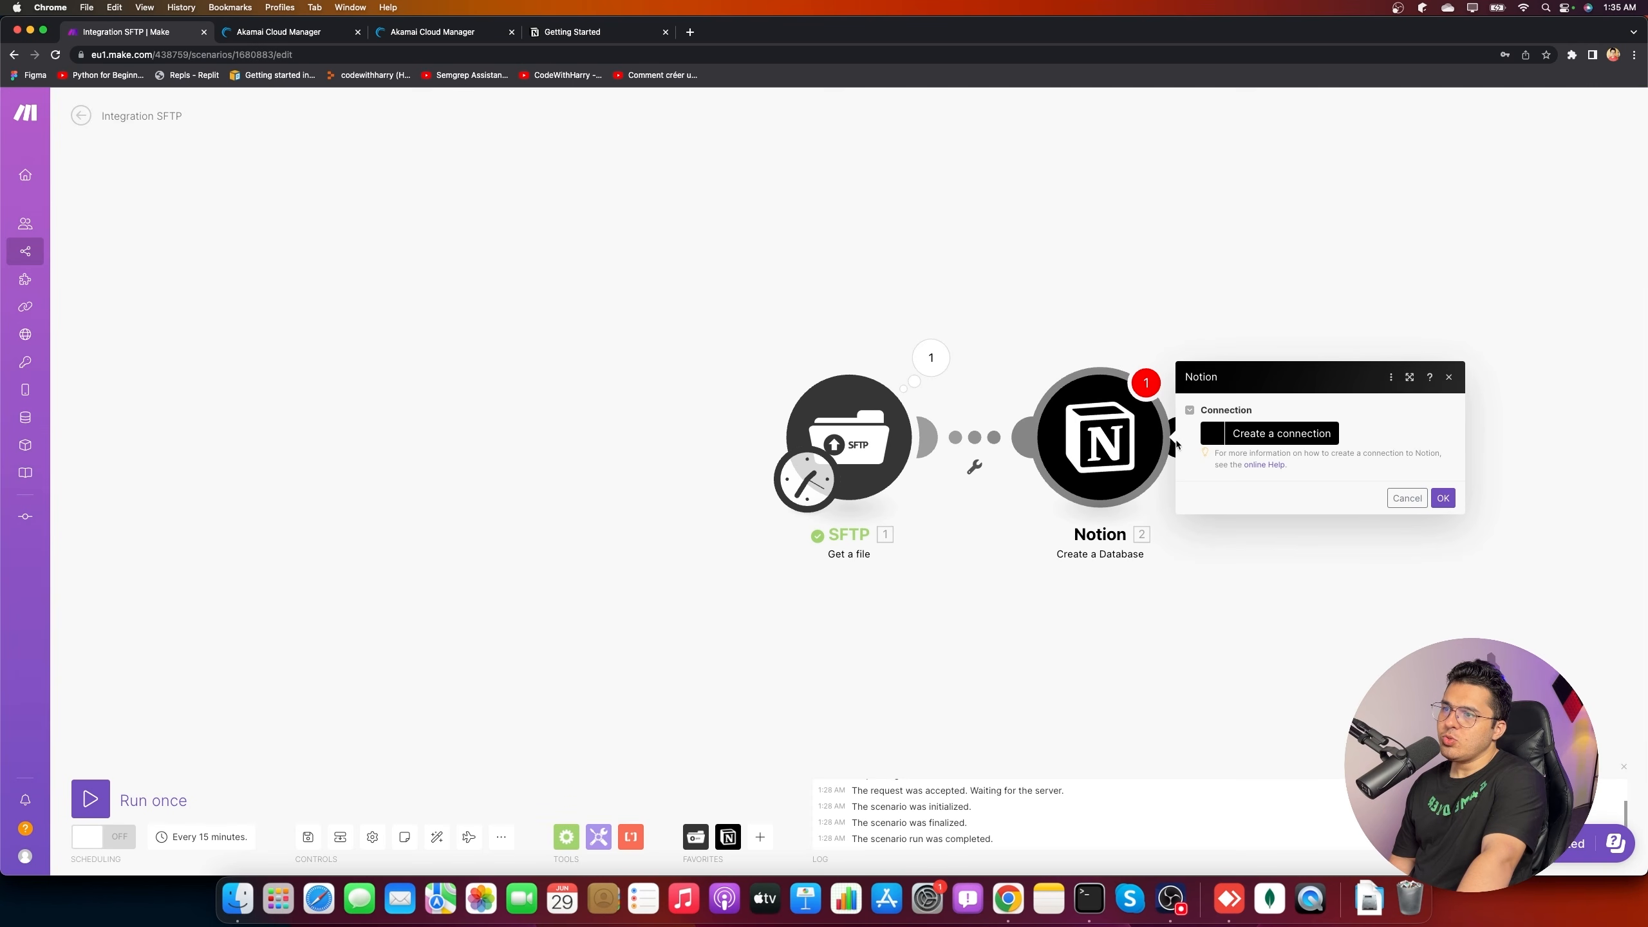
left_click(1279, 435)
left_click(1067, 441)
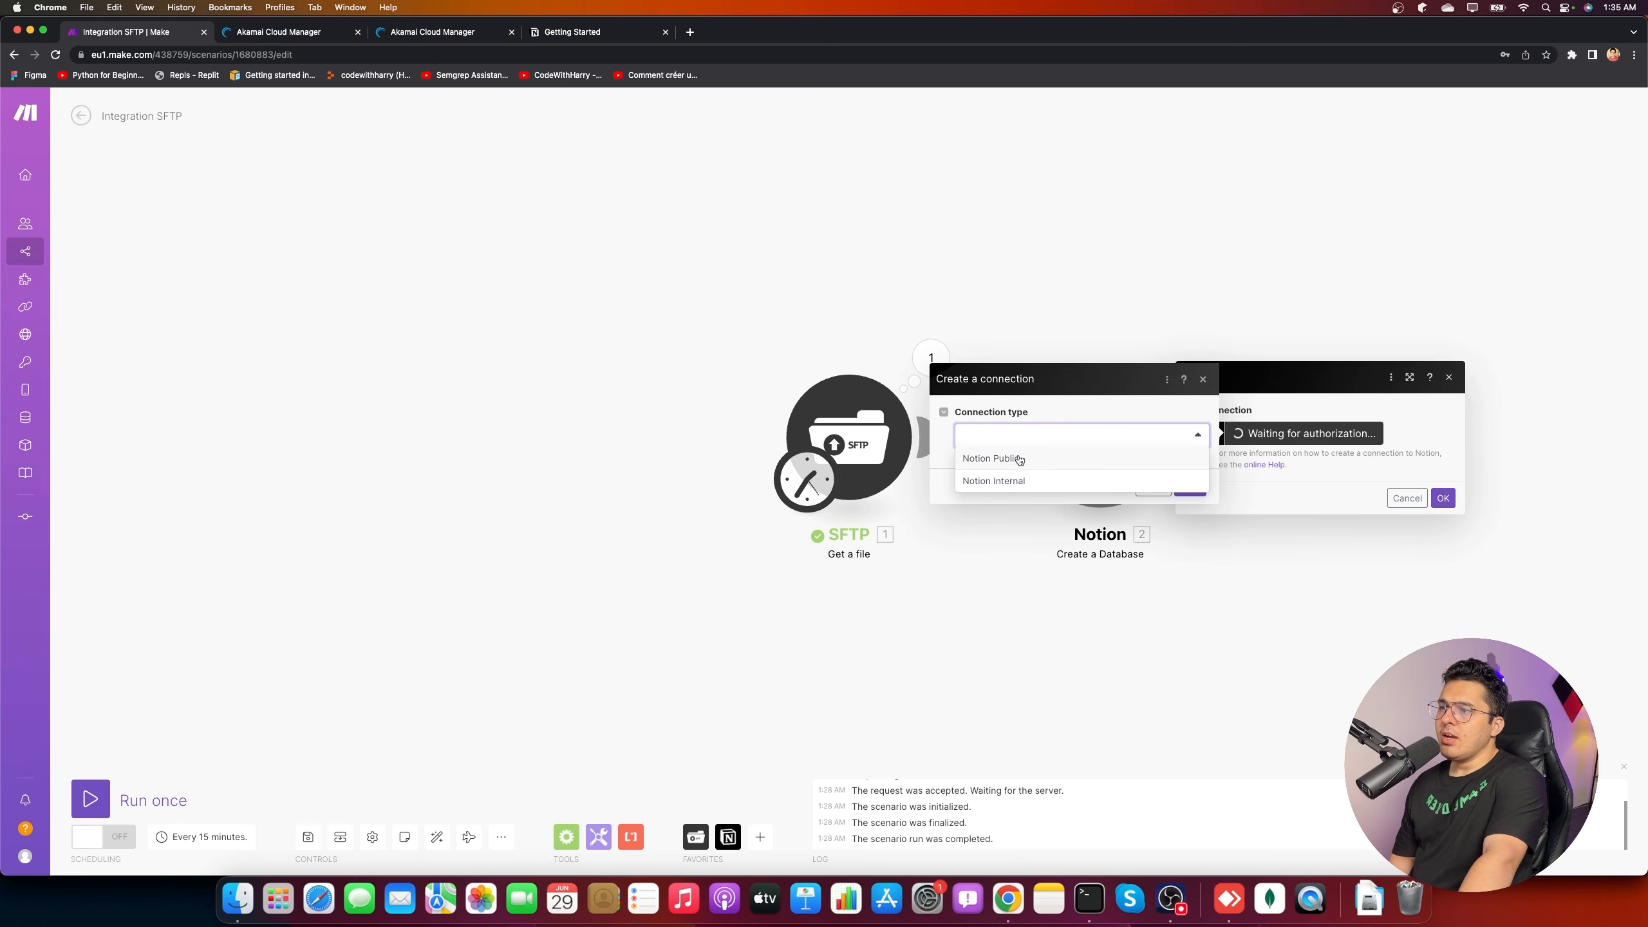
left_click(1088, 459)
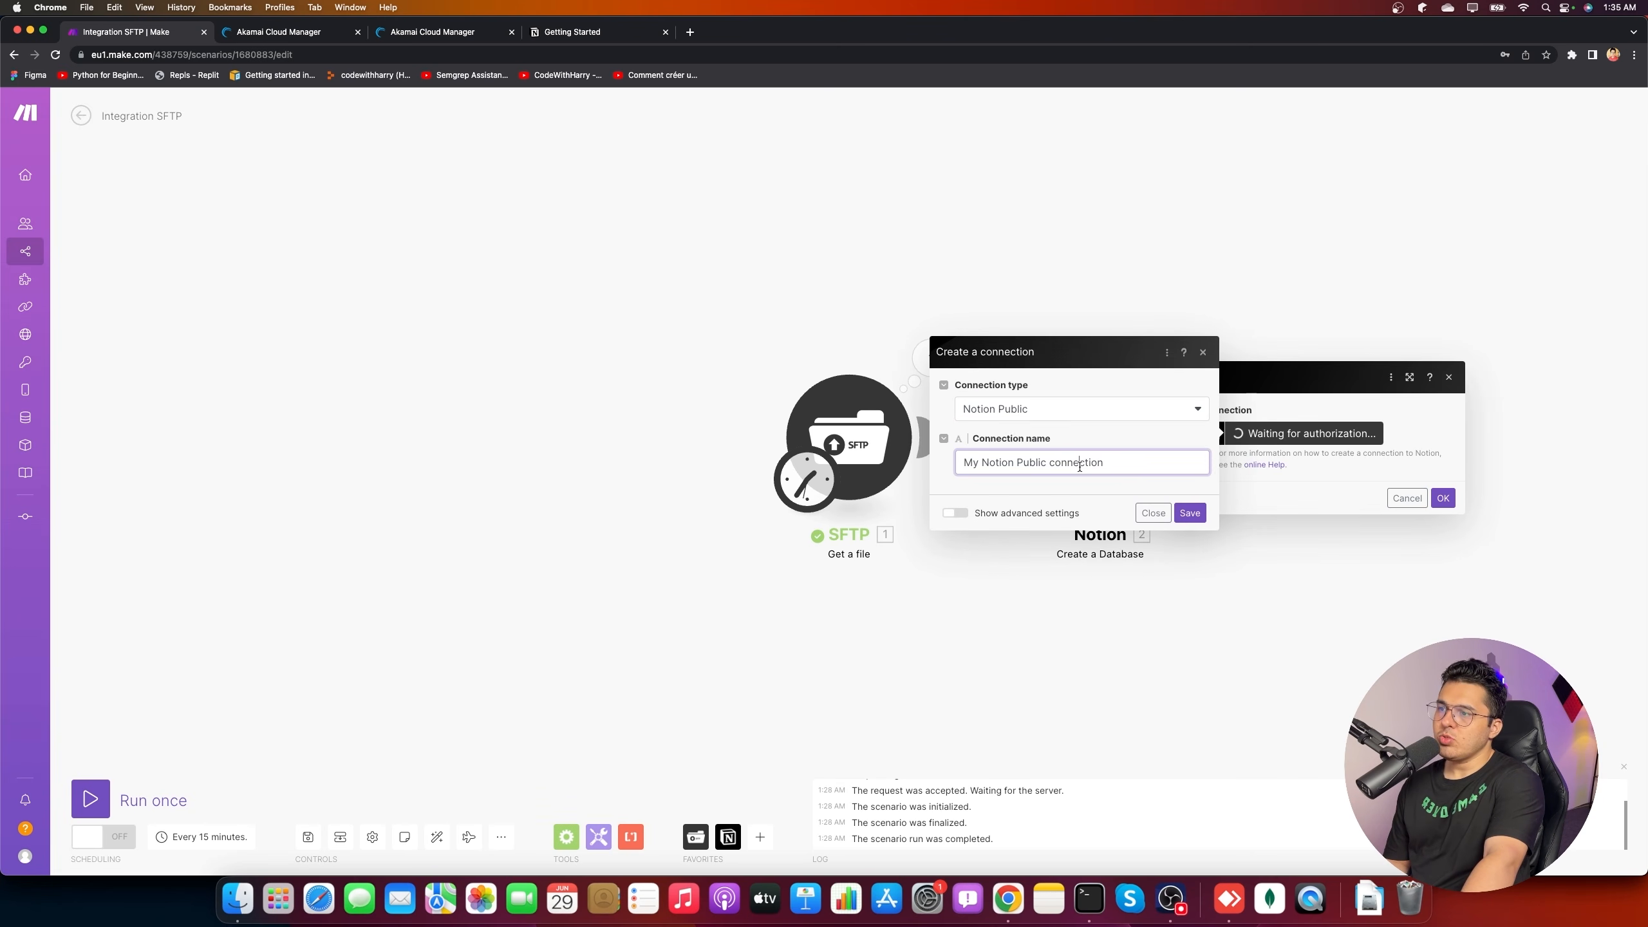
left_click(1189, 514)
- Authorize Make's Notion connection to access all pages in the workspace
left_click_drag(1274, 240, 755, 244)
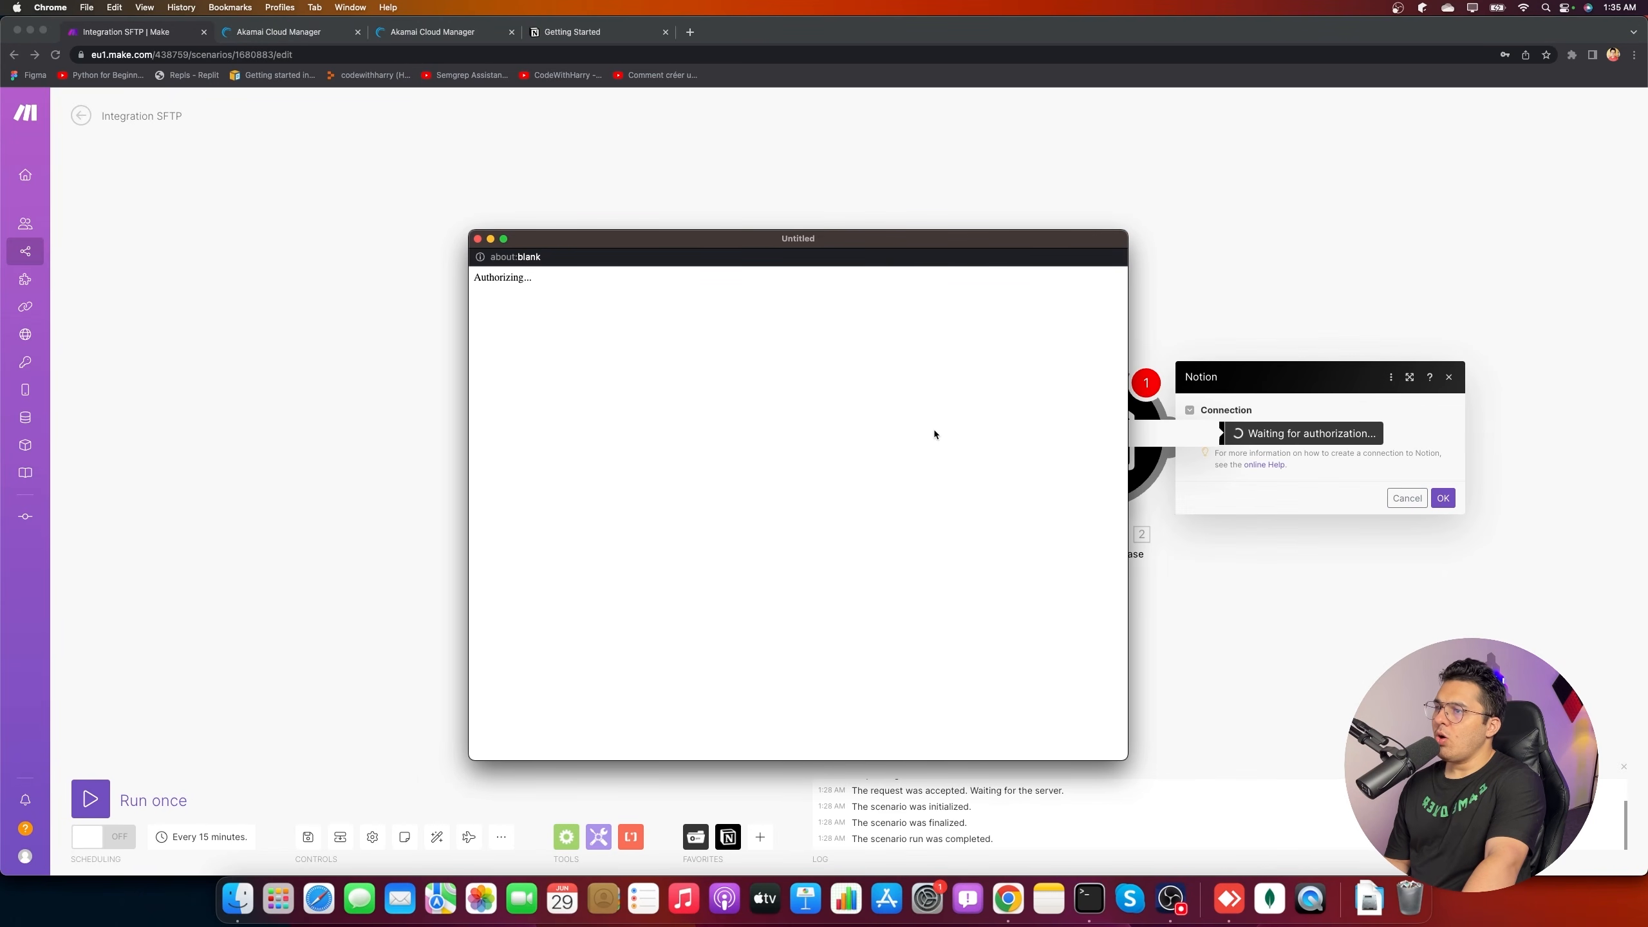
left_click_drag(1042, 238, 959, 218)
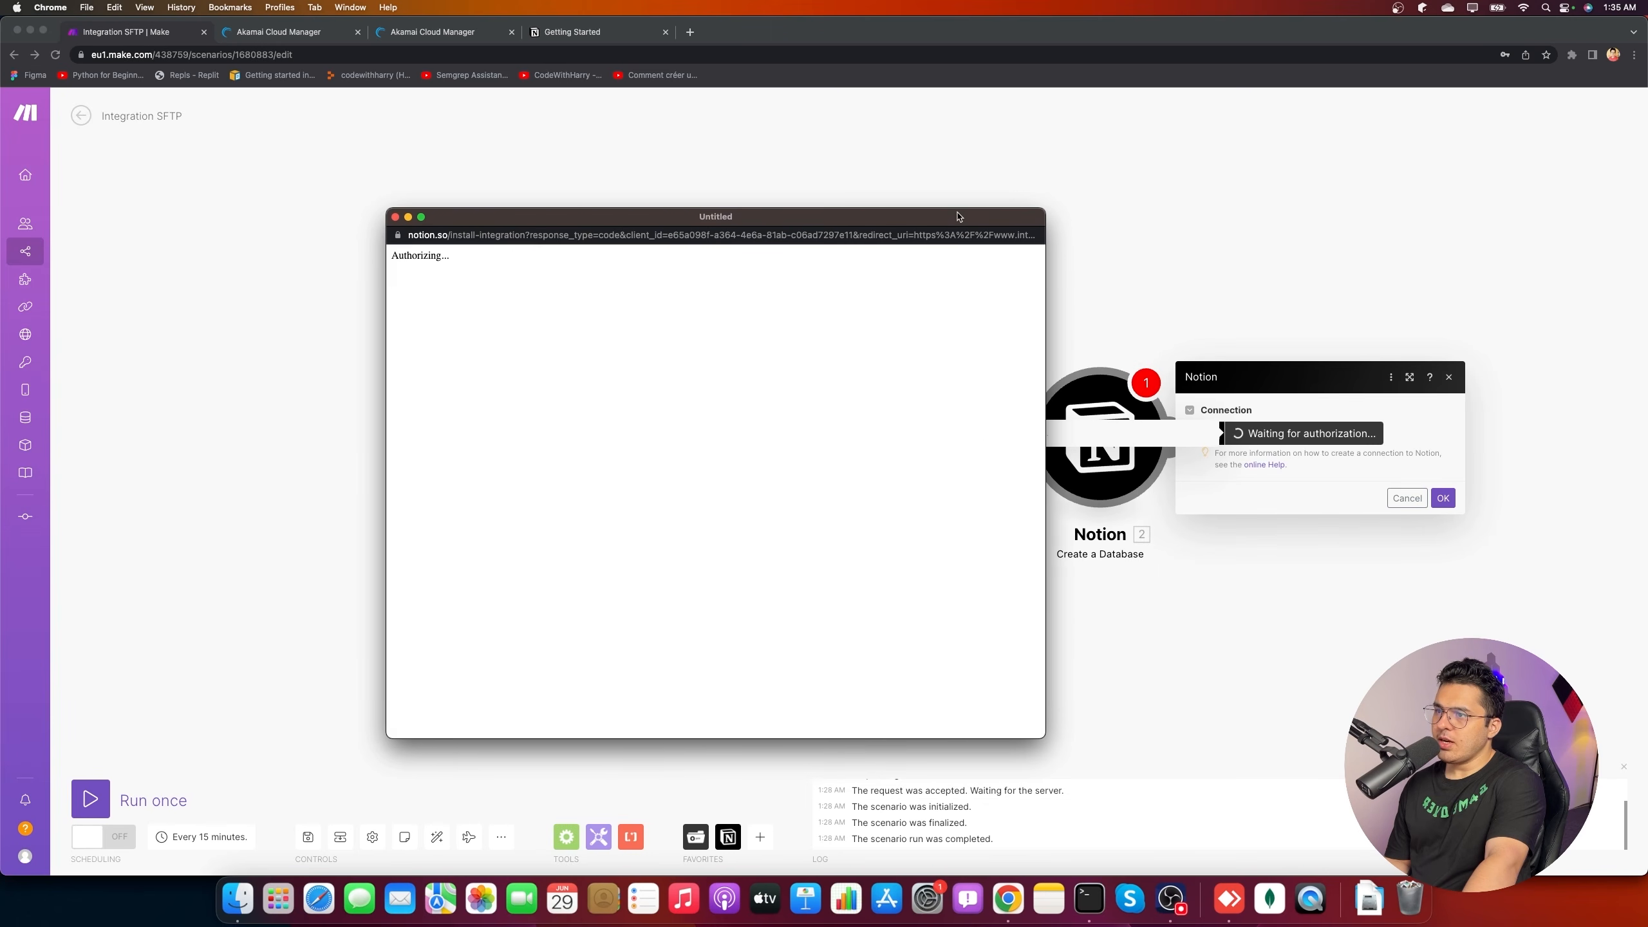
left_click(819, 278)
left_click(804, 275)
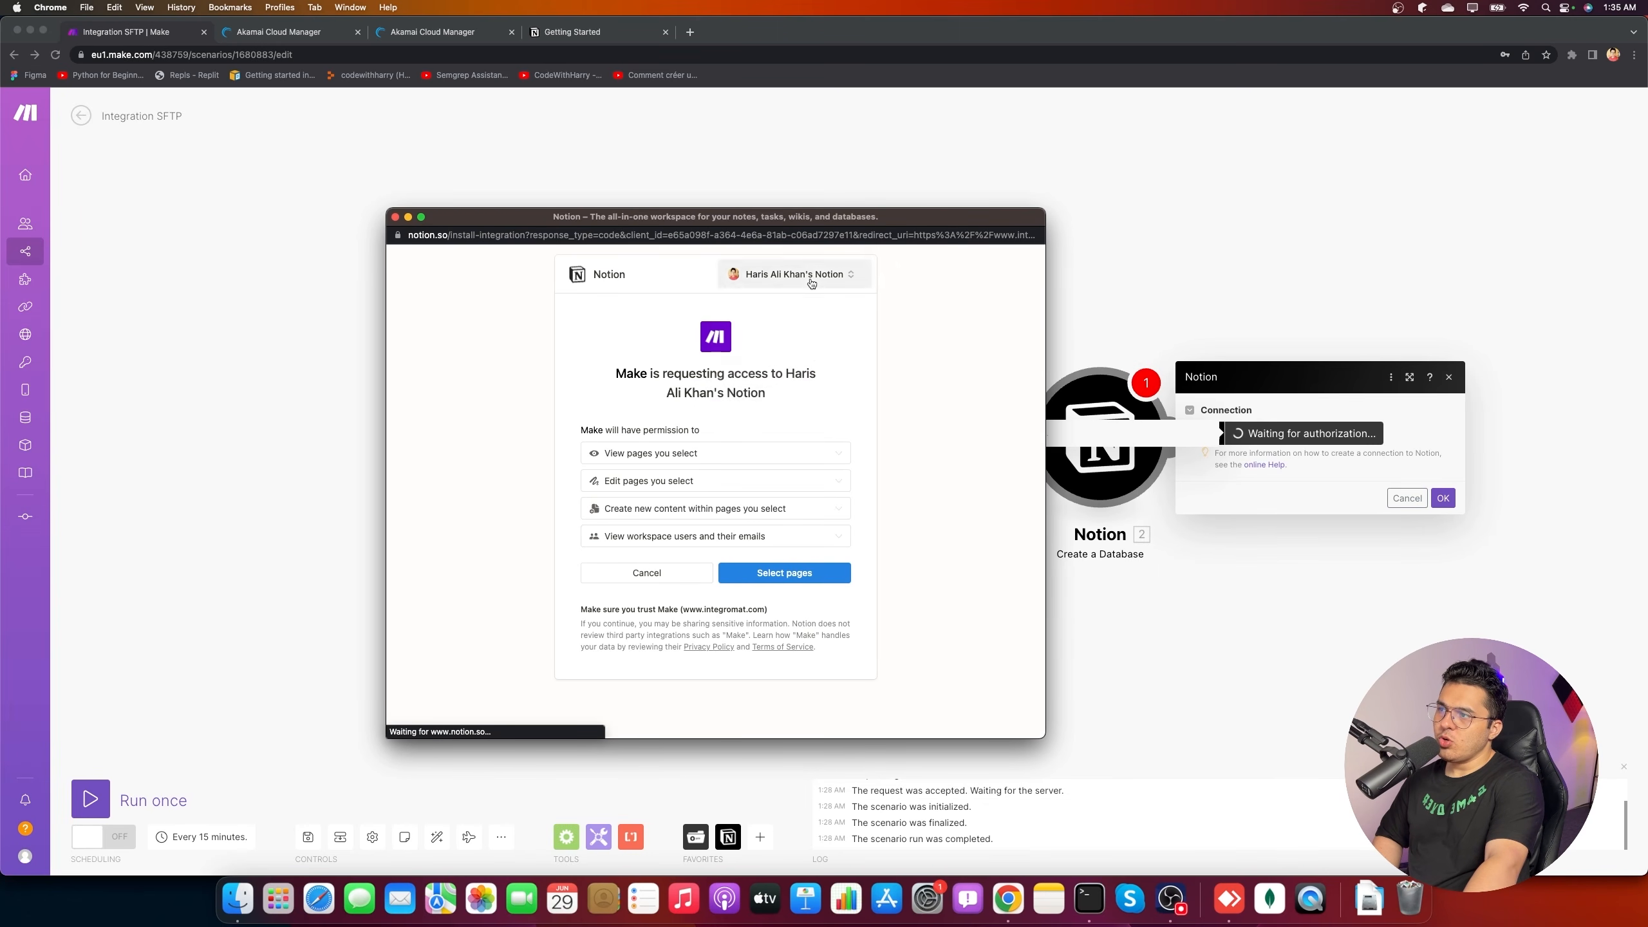
left_click(808, 573)
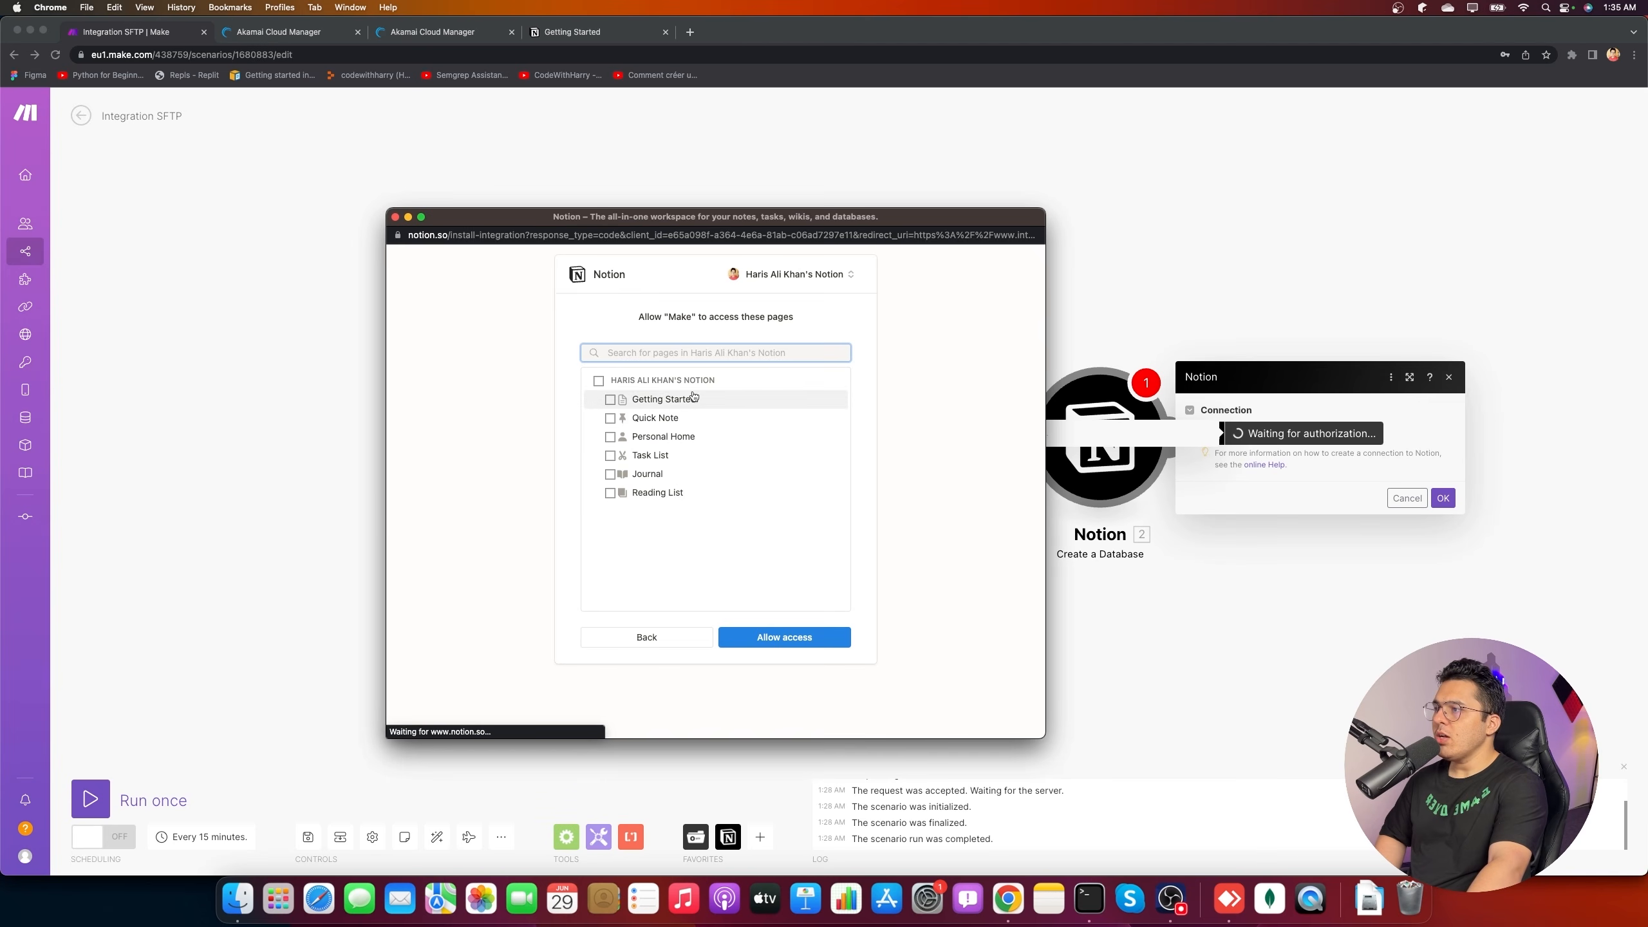
left_click(598, 380)
left_click(793, 635)
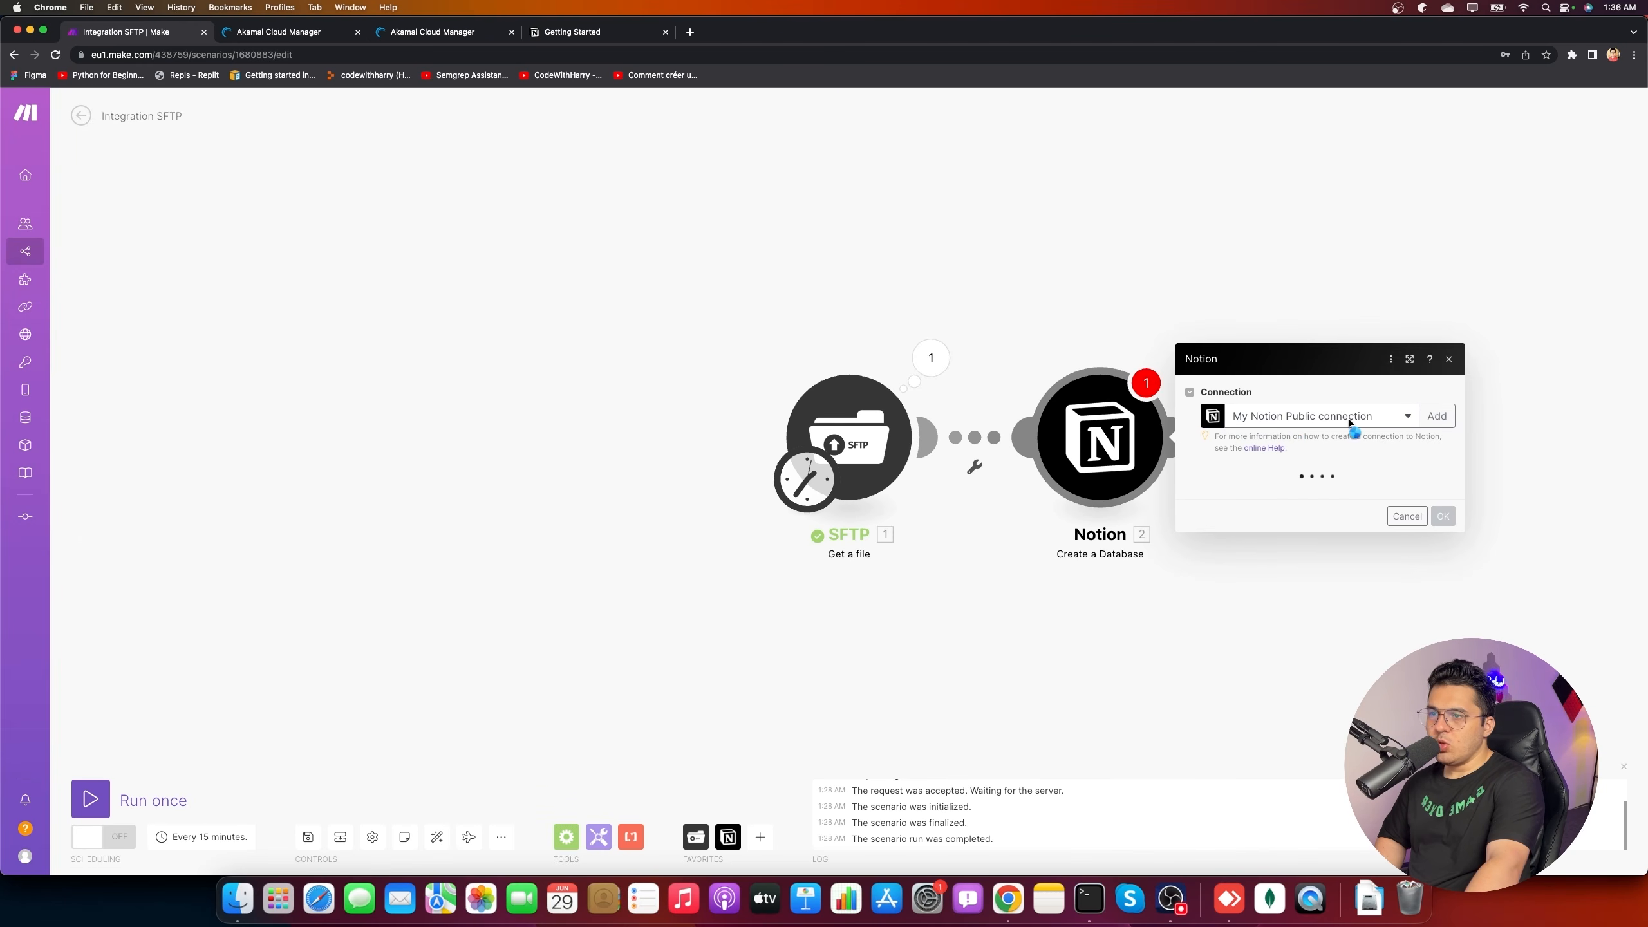
- Set the module's Parent Page ID to Personal Home
left_click(1311, 434)
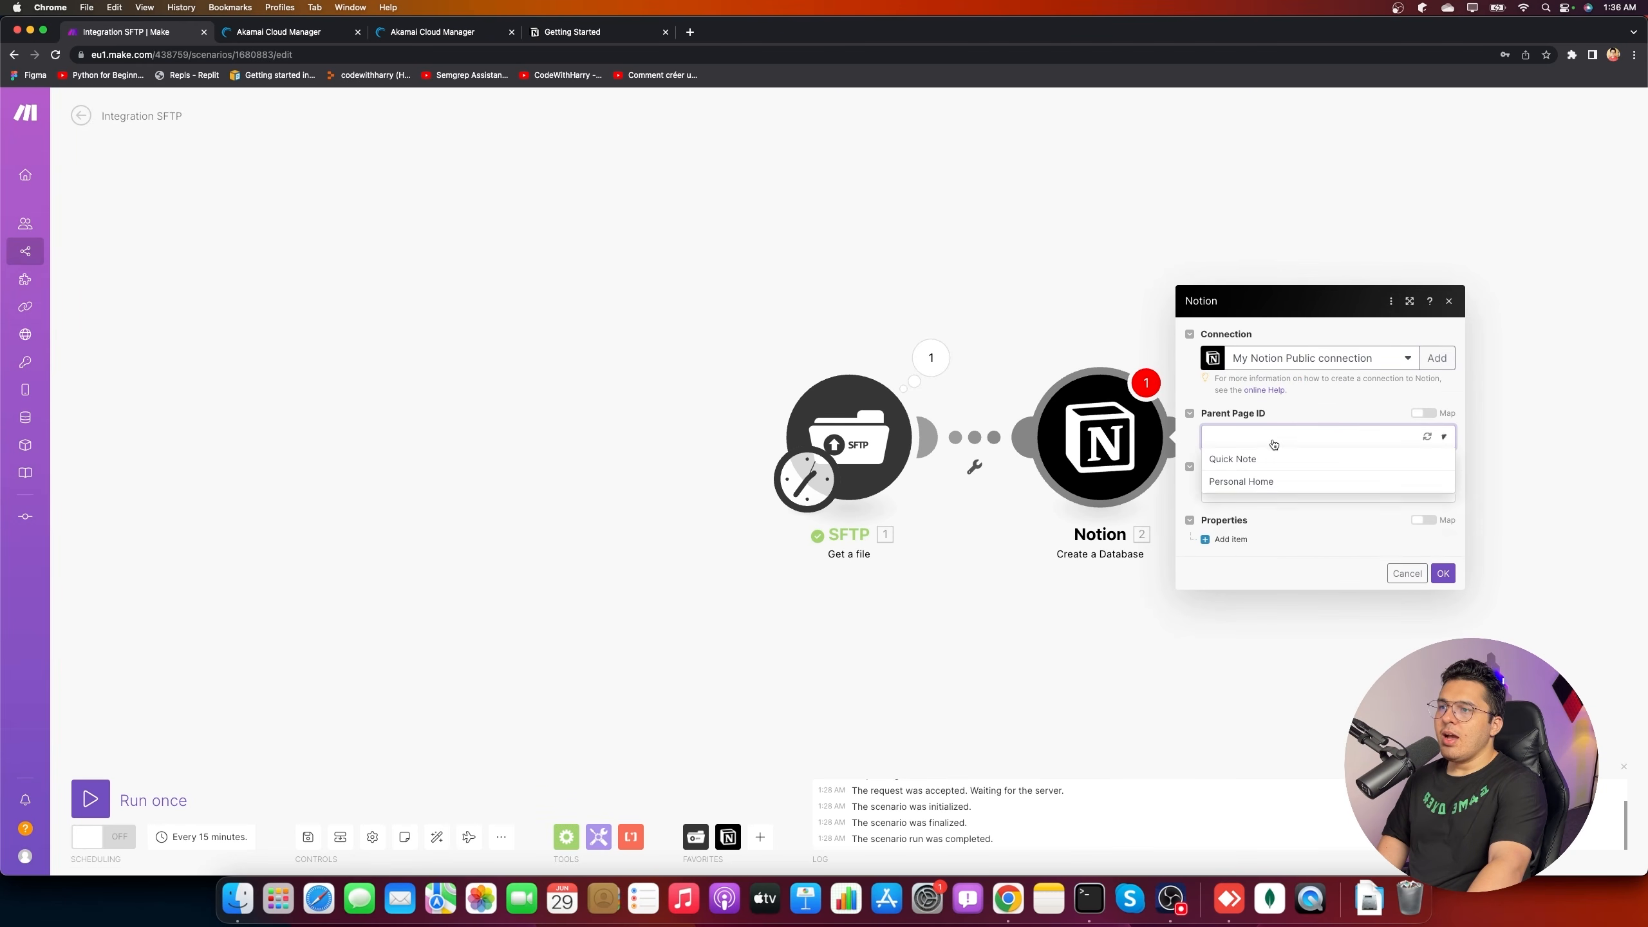
left_click(1362, 484)
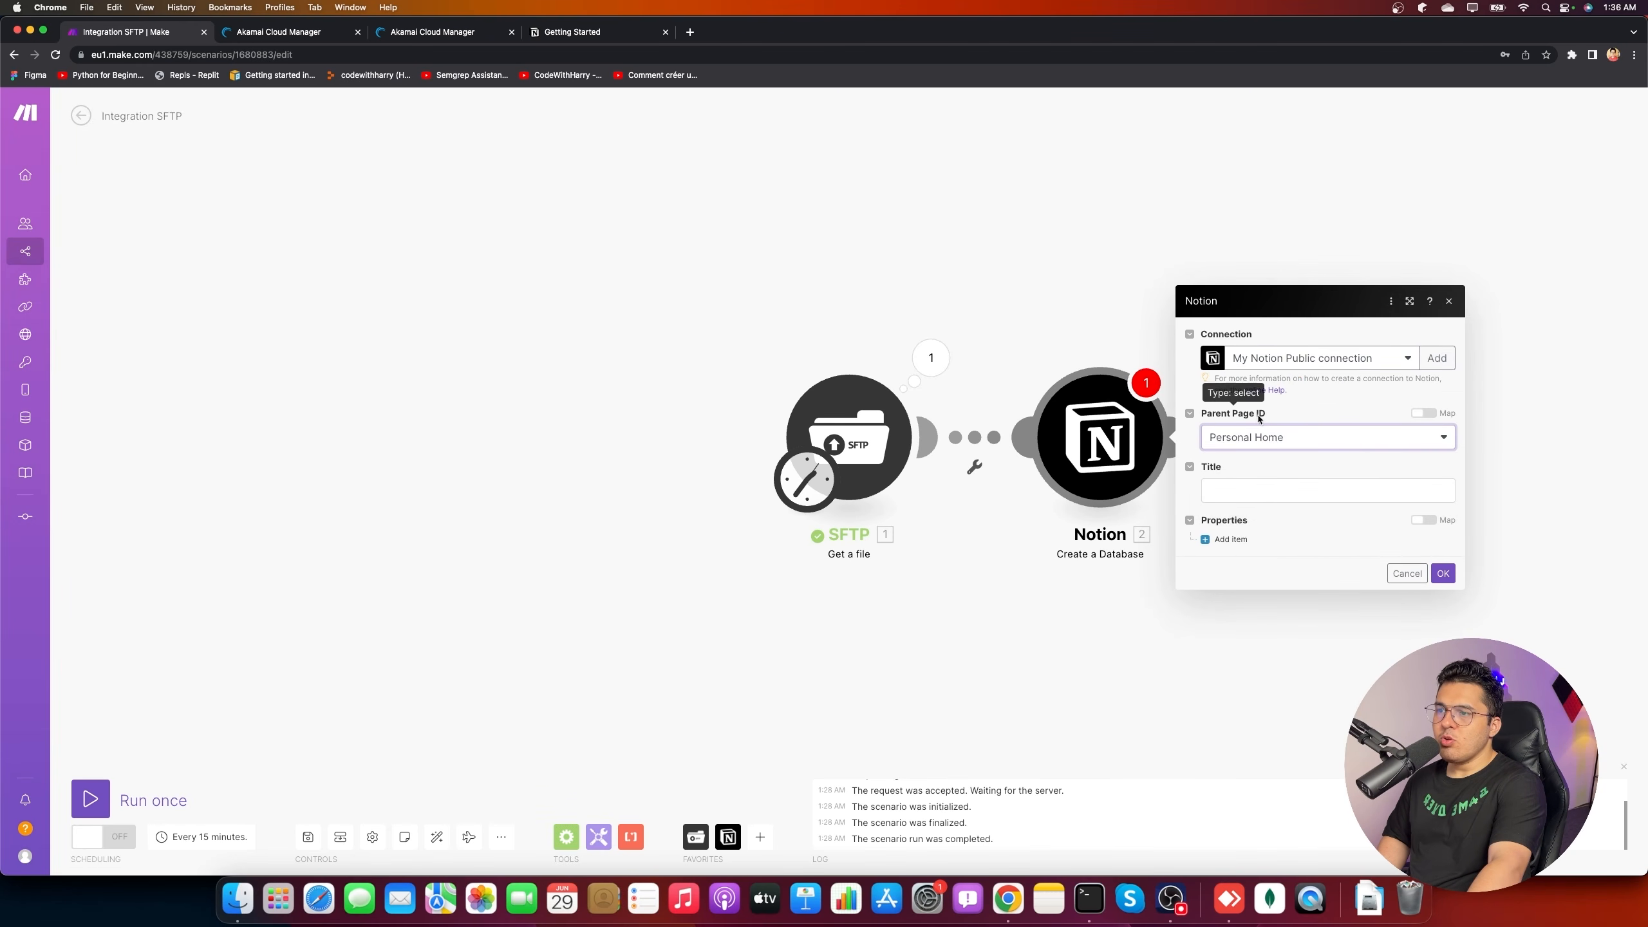
left_click(1285, 437)
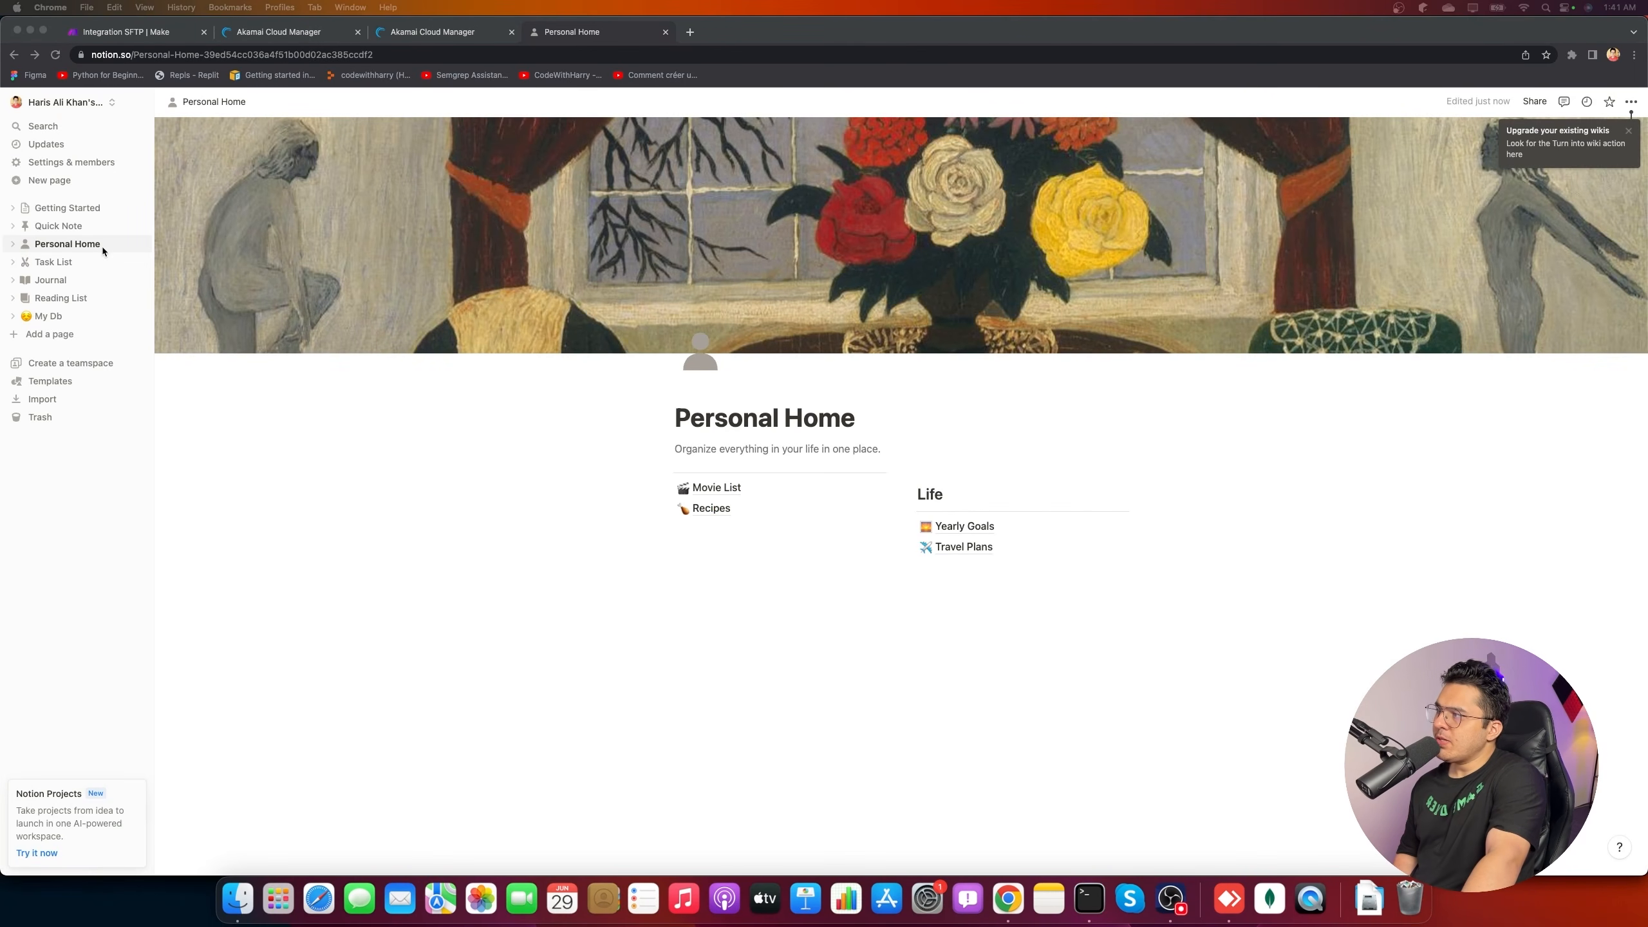
- Delete the Yearly Goals, Travel Plans, Life, Movie List and Recipes blocks from Personal Home
left_click(701, 472)
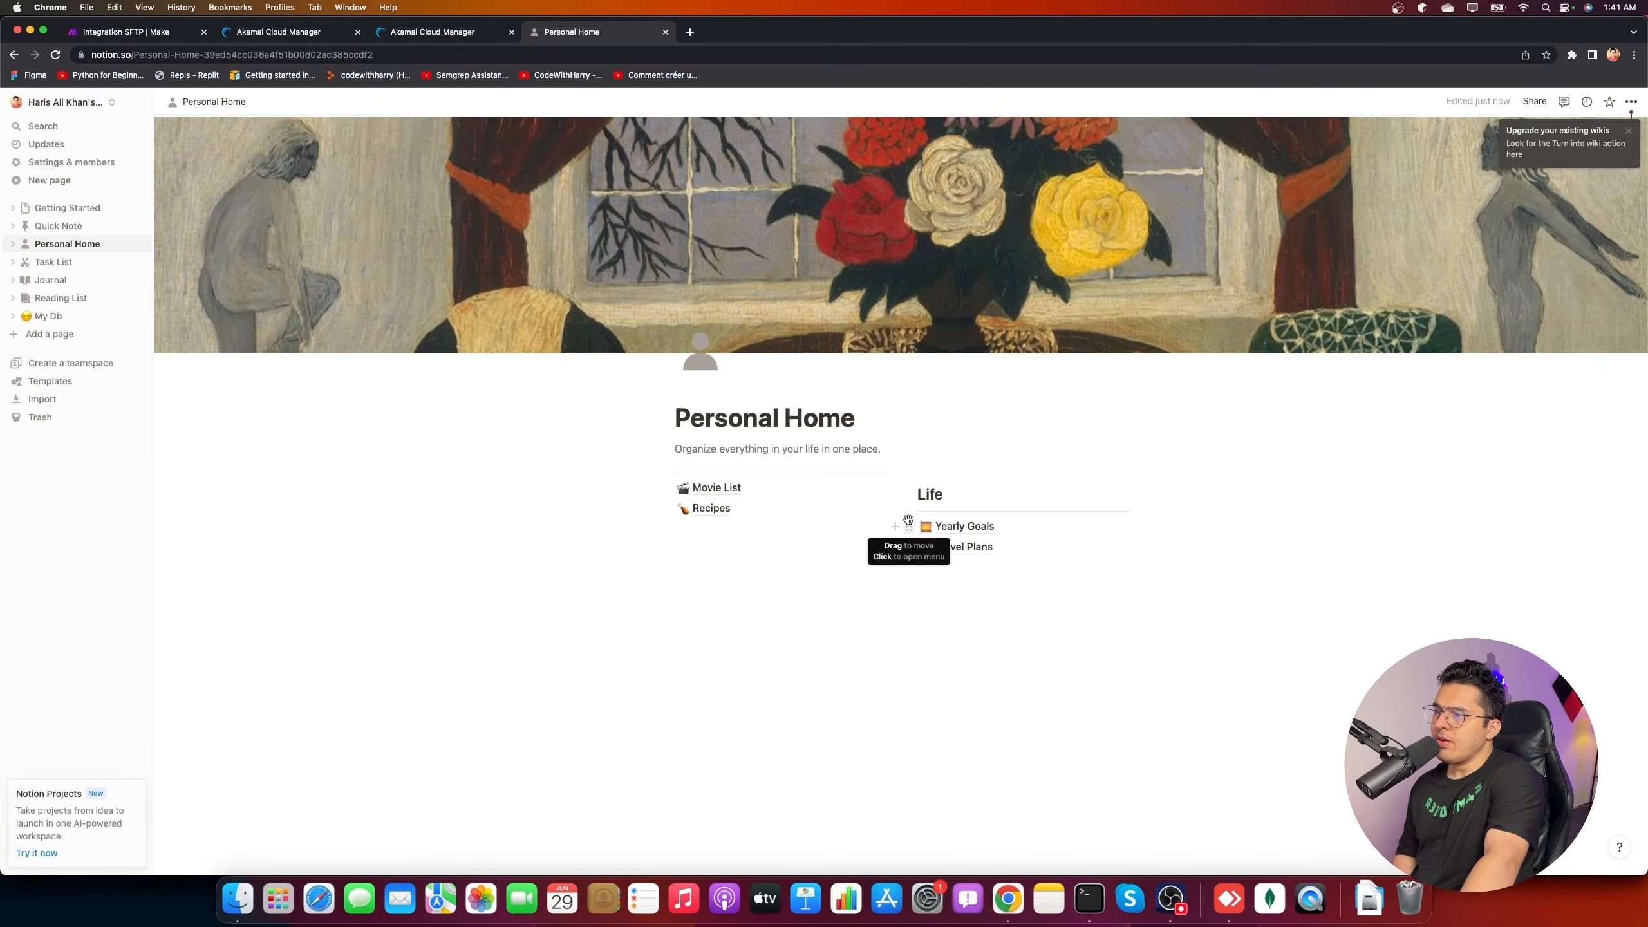
left_click(908, 525)
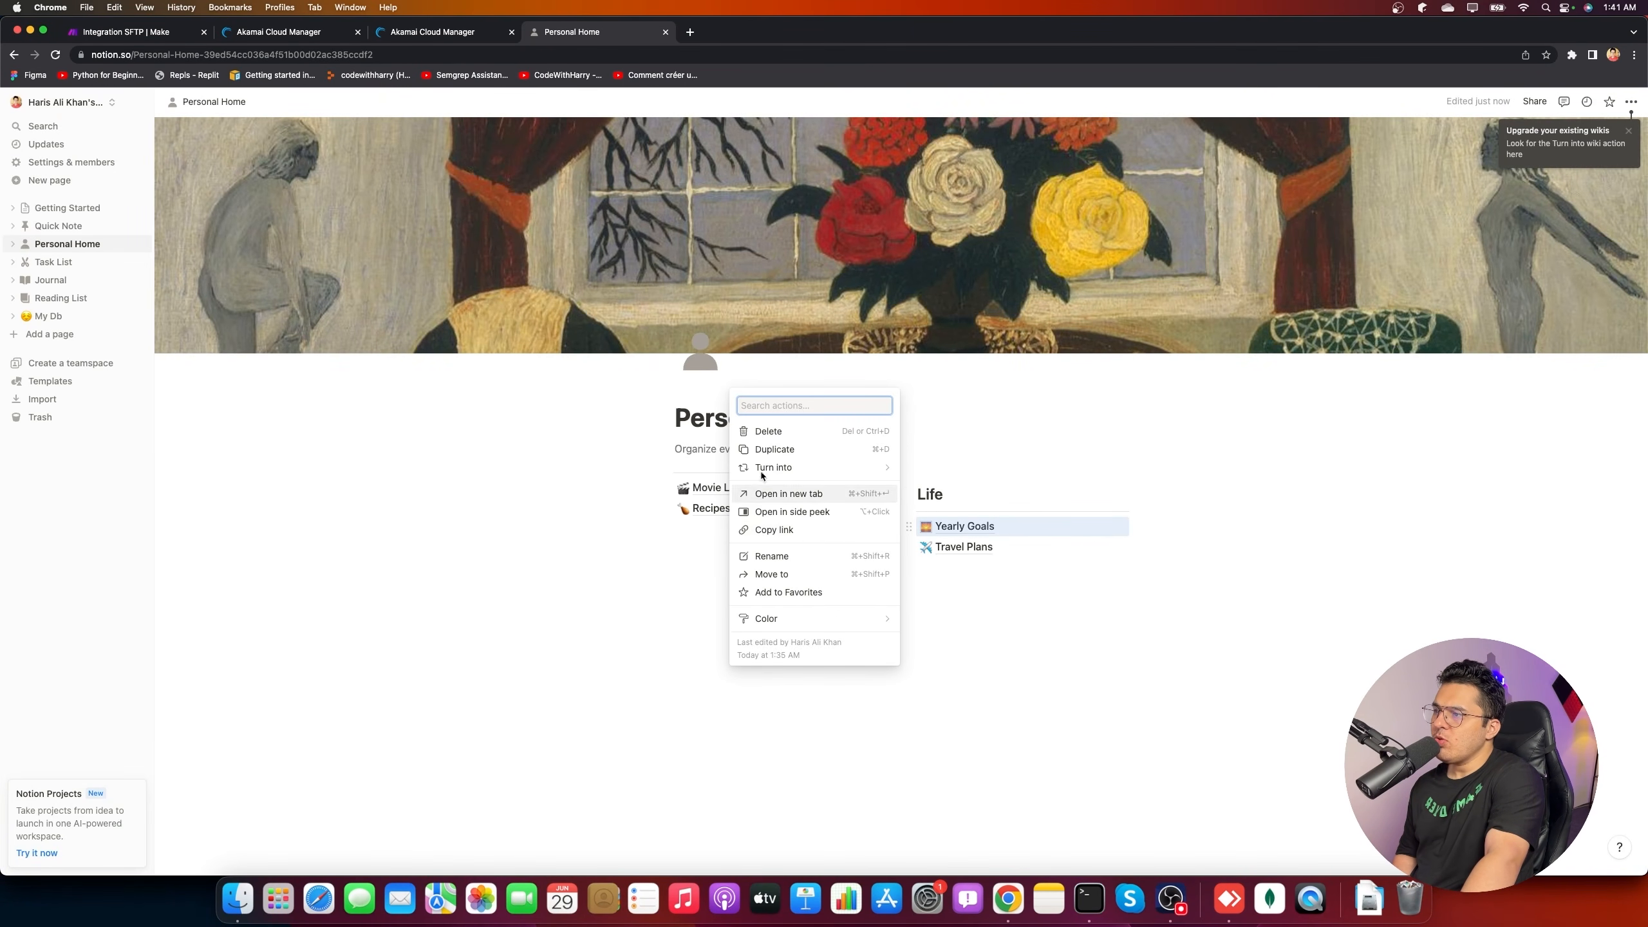
left_click(768, 431)
left_click(909, 525)
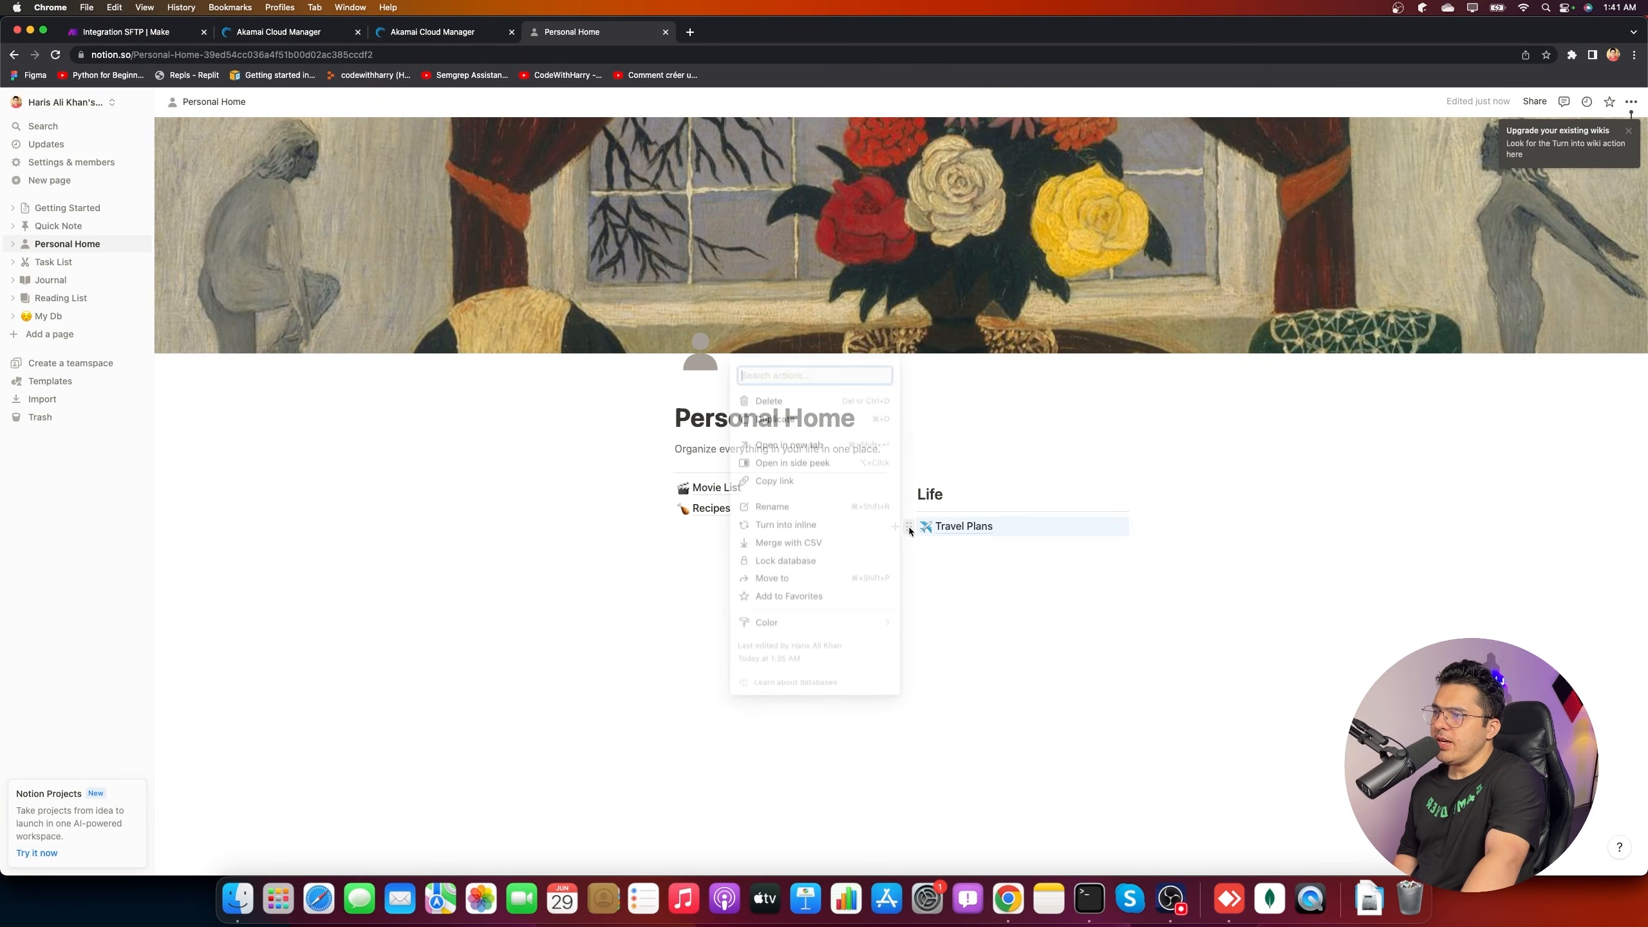
left_click(768, 399)
left_click(908, 493)
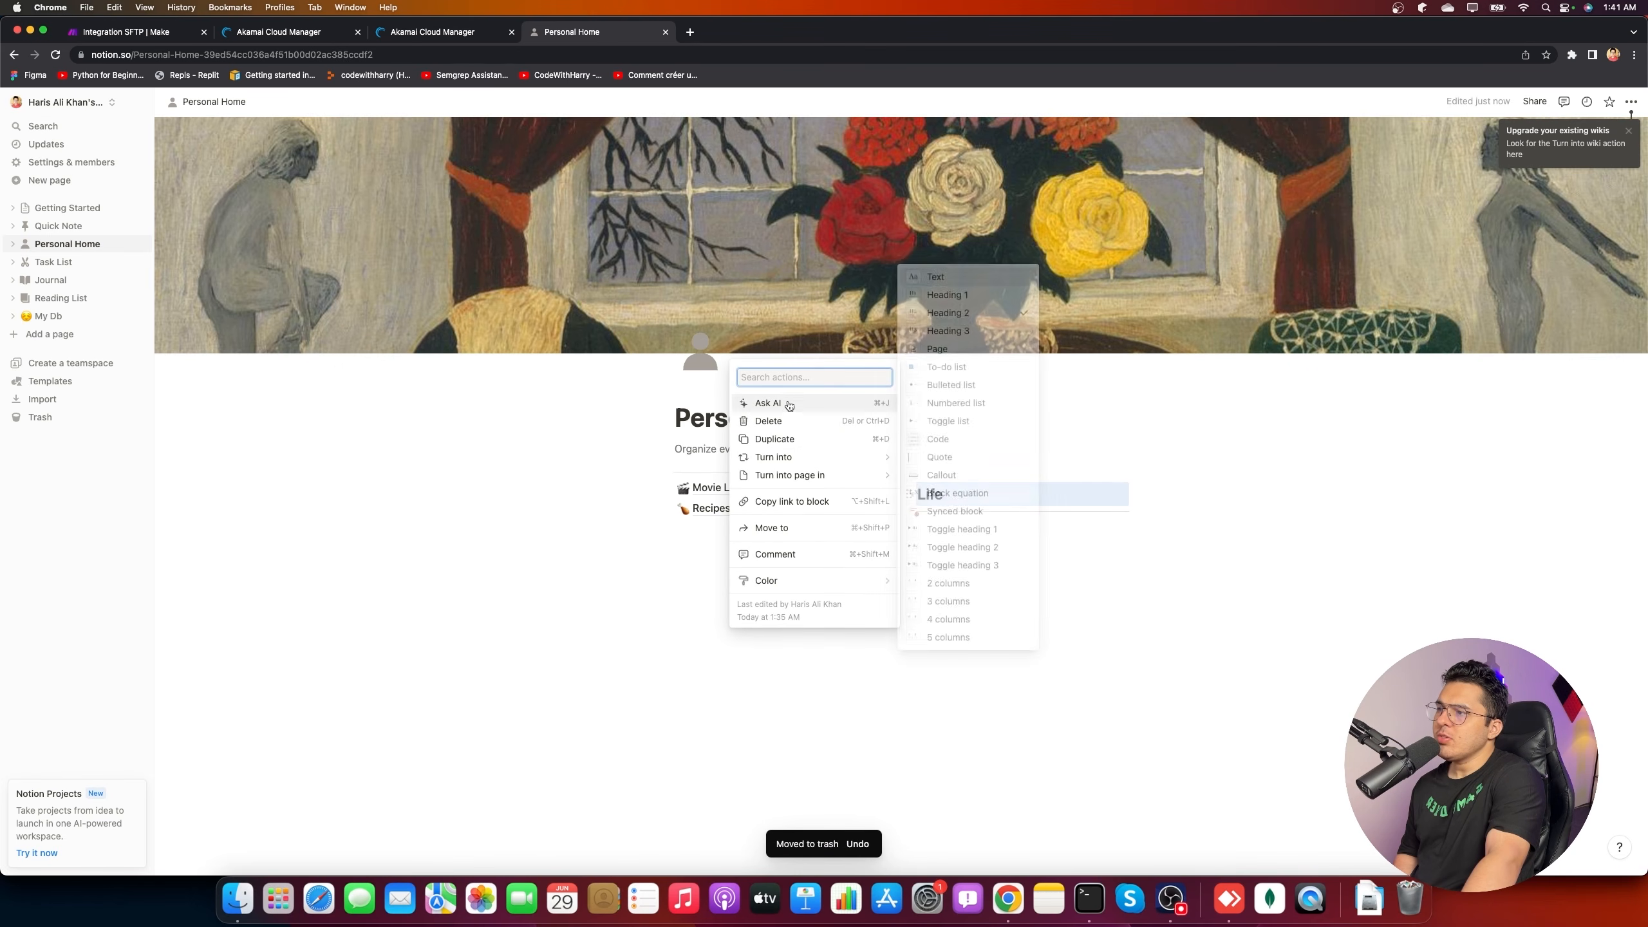
left_click(772, 421)
left_click(666, 487)
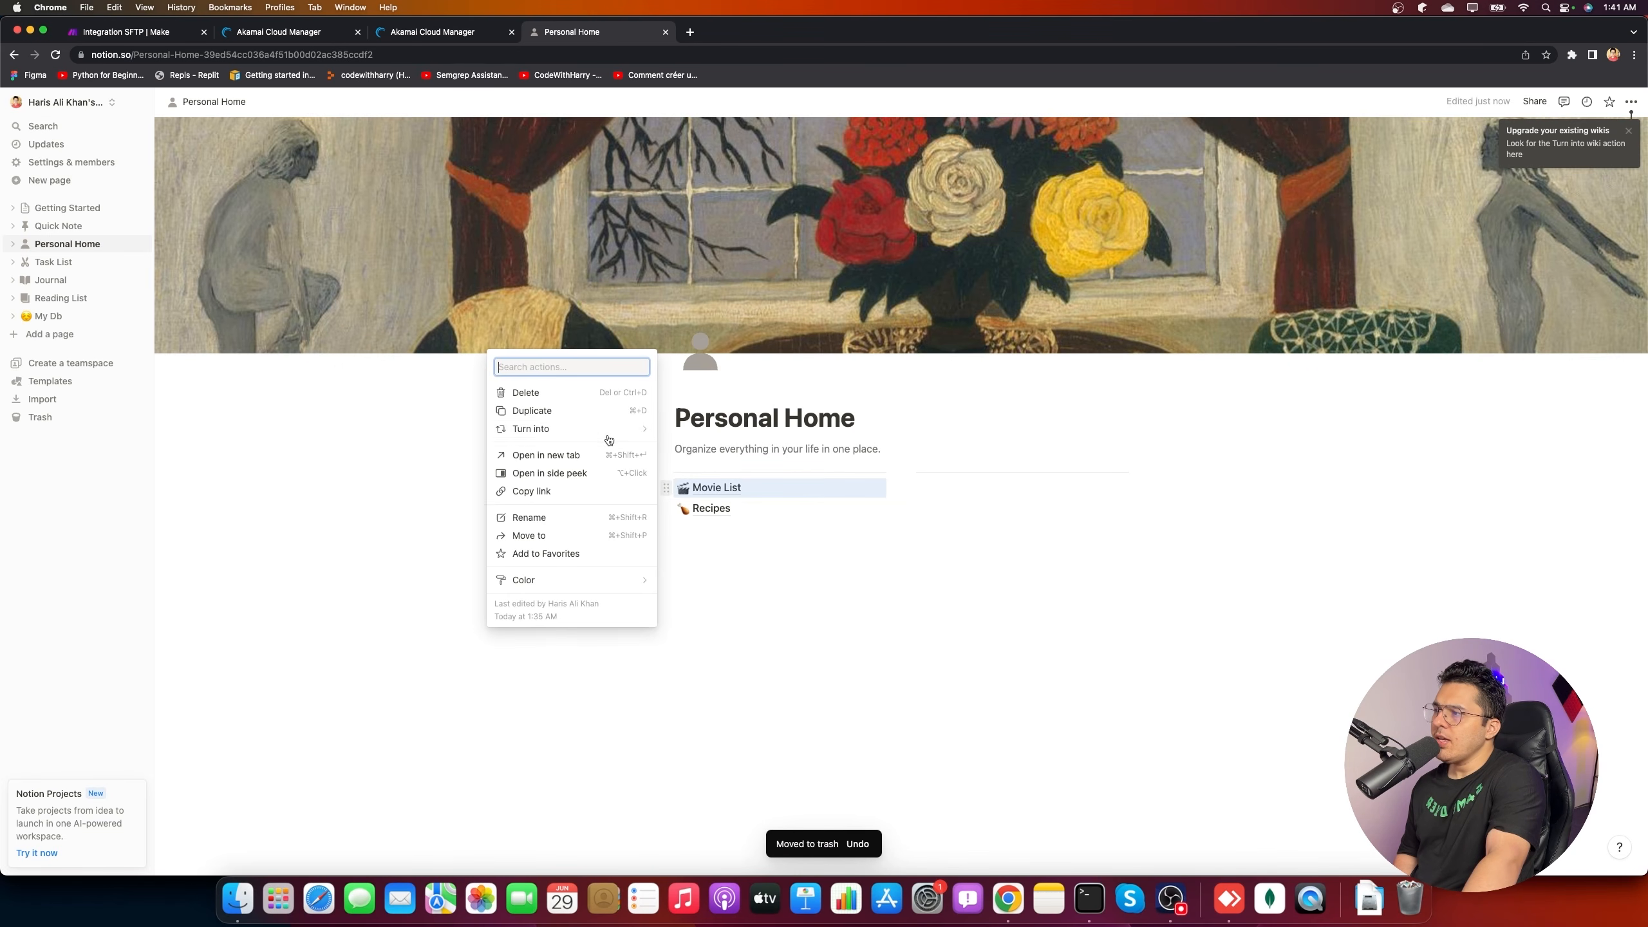
left_click(526, 393)
left_click(667, 487)
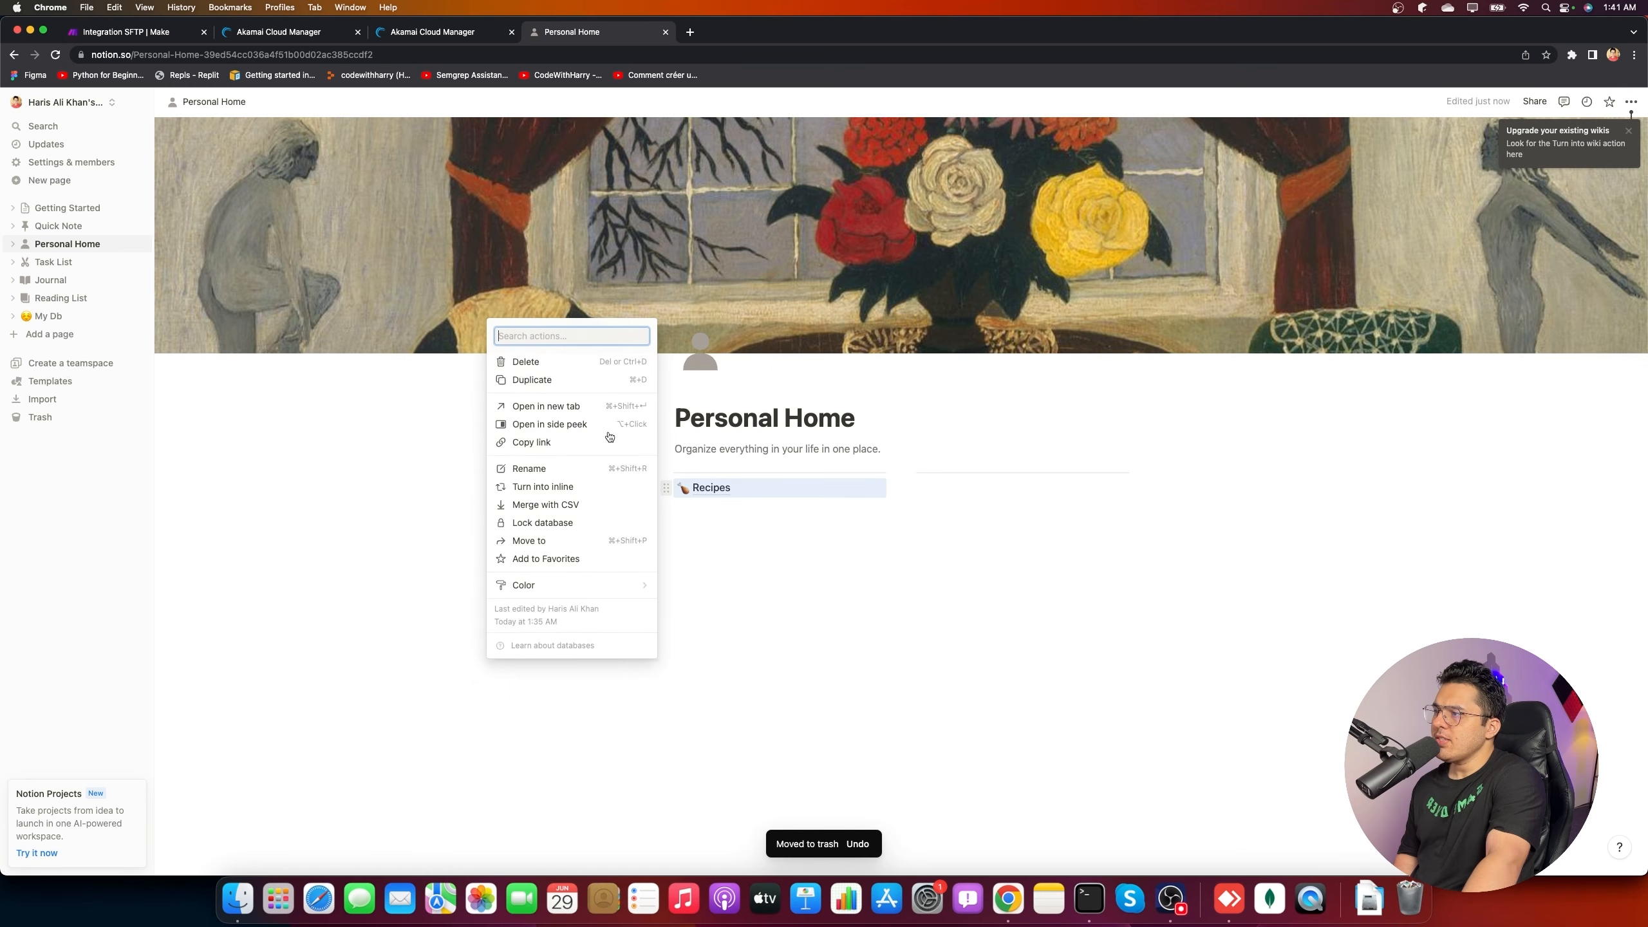
left_click(526, 361)
left_click(834, 421)
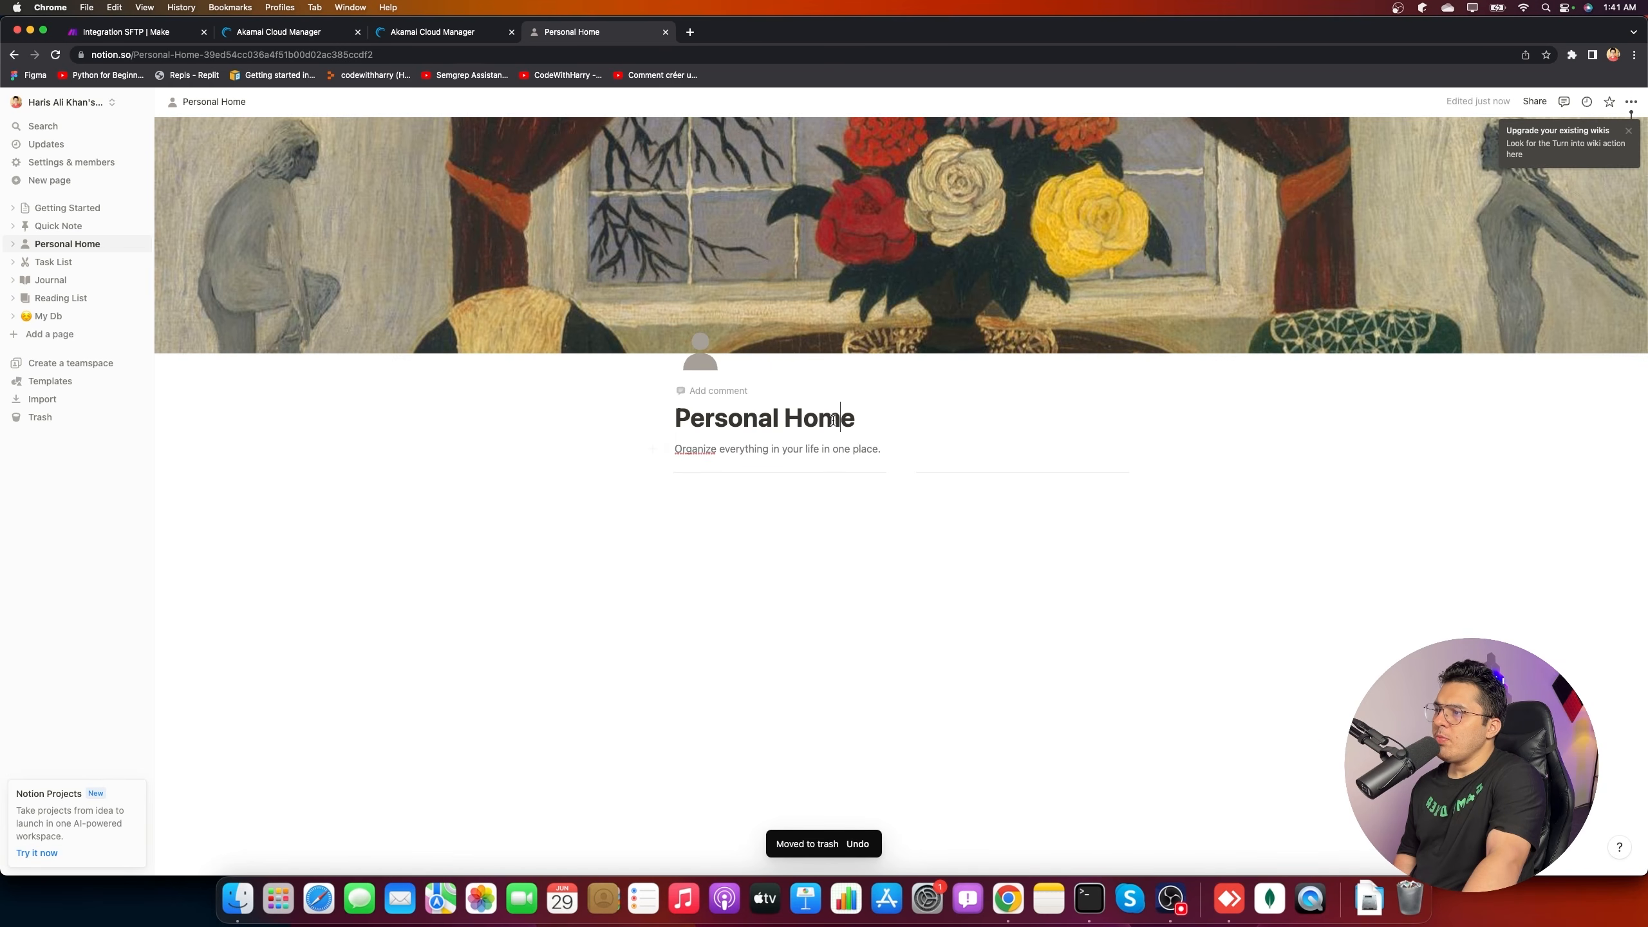
left_click(128, 32)
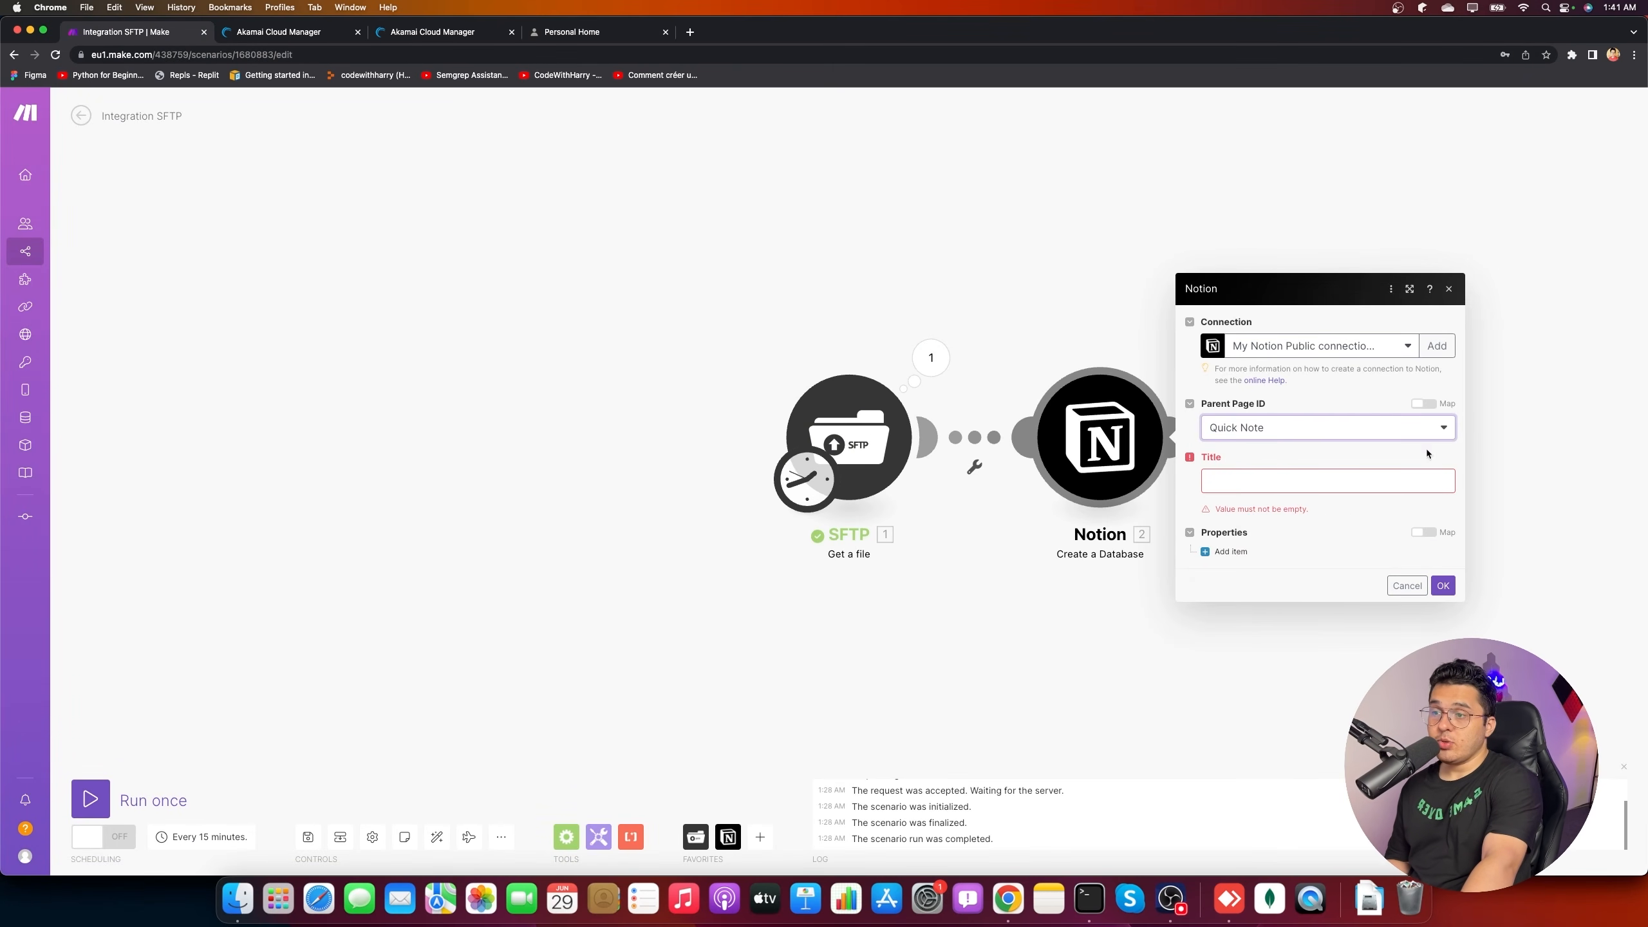
- Set parent page to Personal Home and title the database 'Error in My App:' plus file Data
left_click(1296, 432)
left_click(1260, 493)
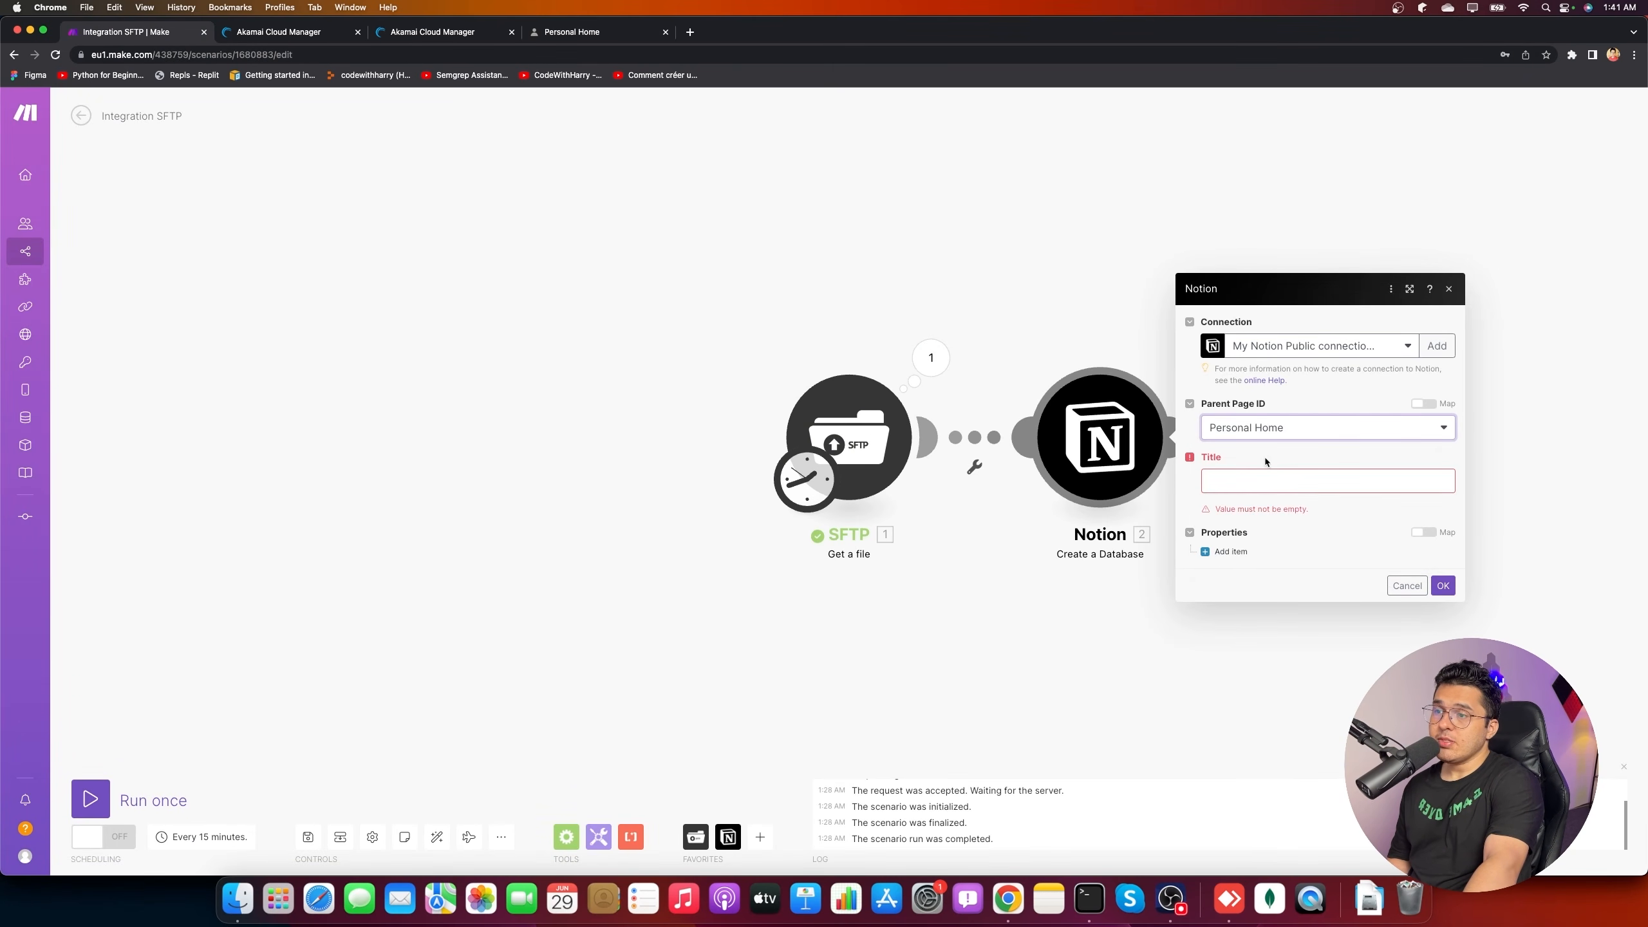
left_click(1298, 480)
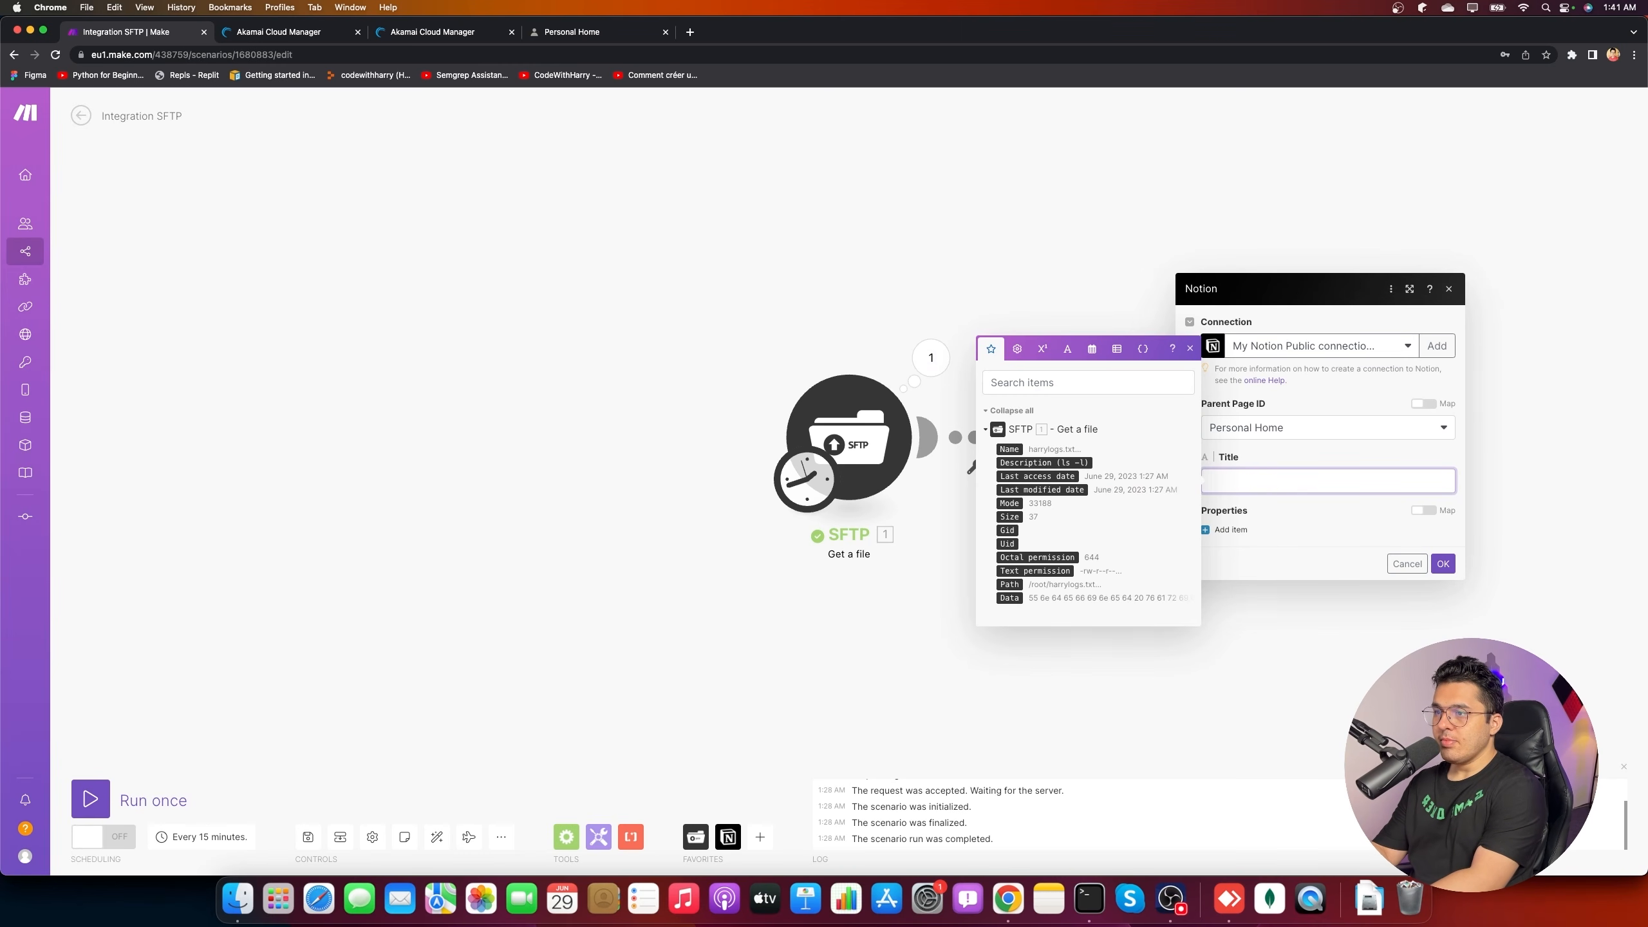
type("ED")
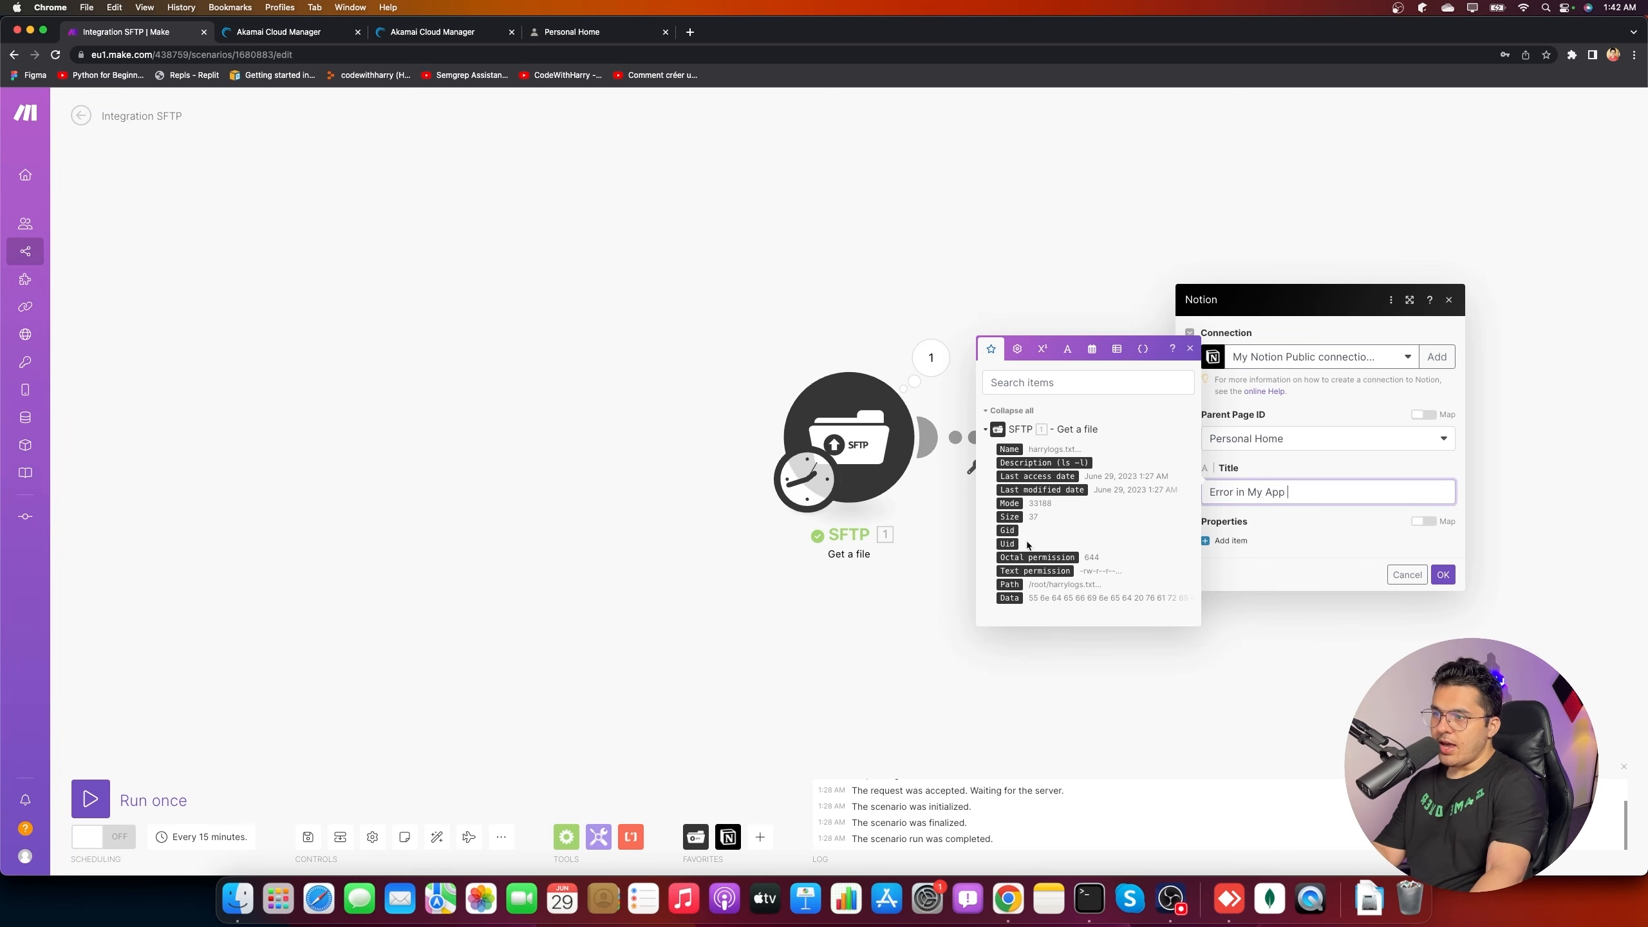
left_click(1010, 597)
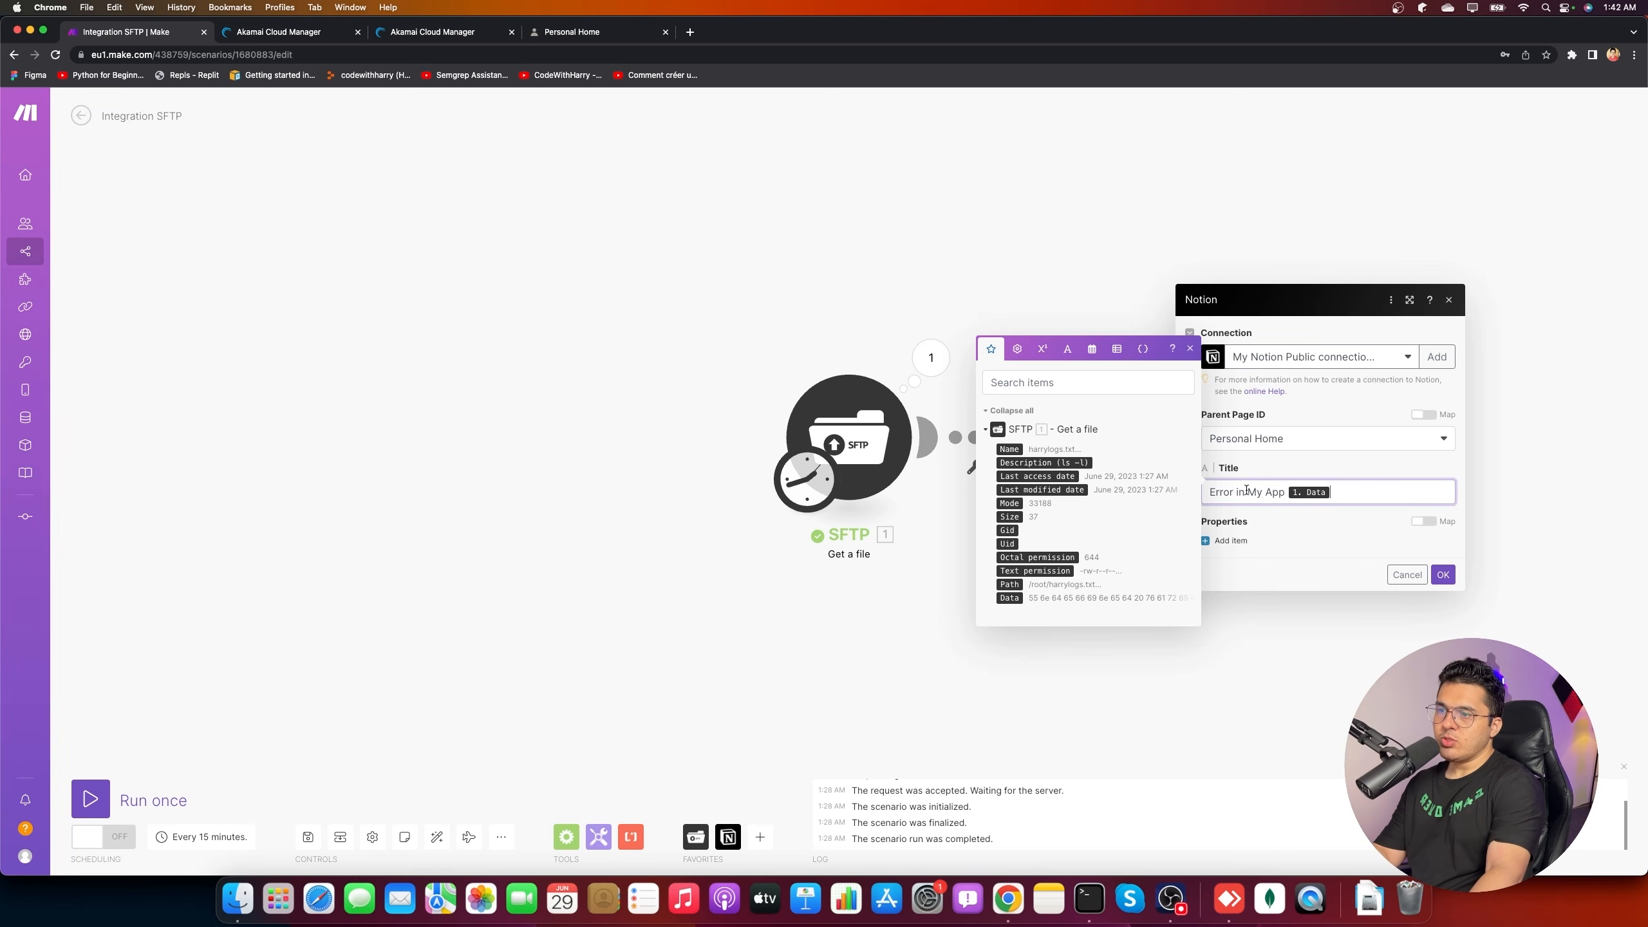
left_click(1300, 513)
- Add a Title-type property named from the file's Name and save the module
left_click(1228, 540)
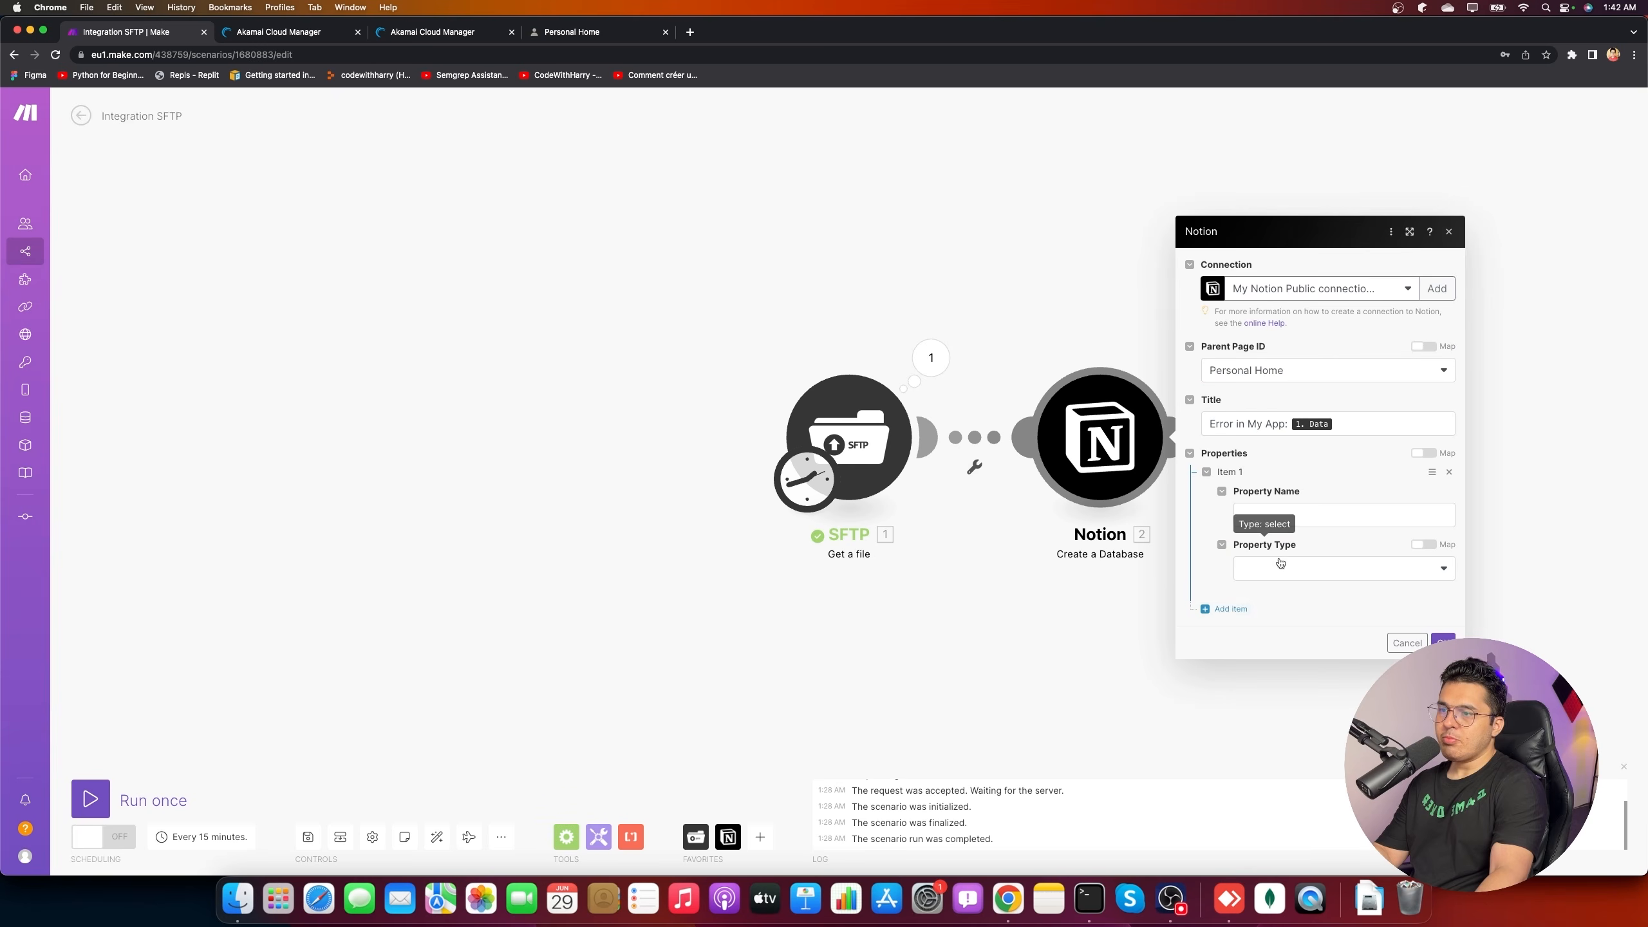
left_click(1284, 517)
left_click(1339, 483)
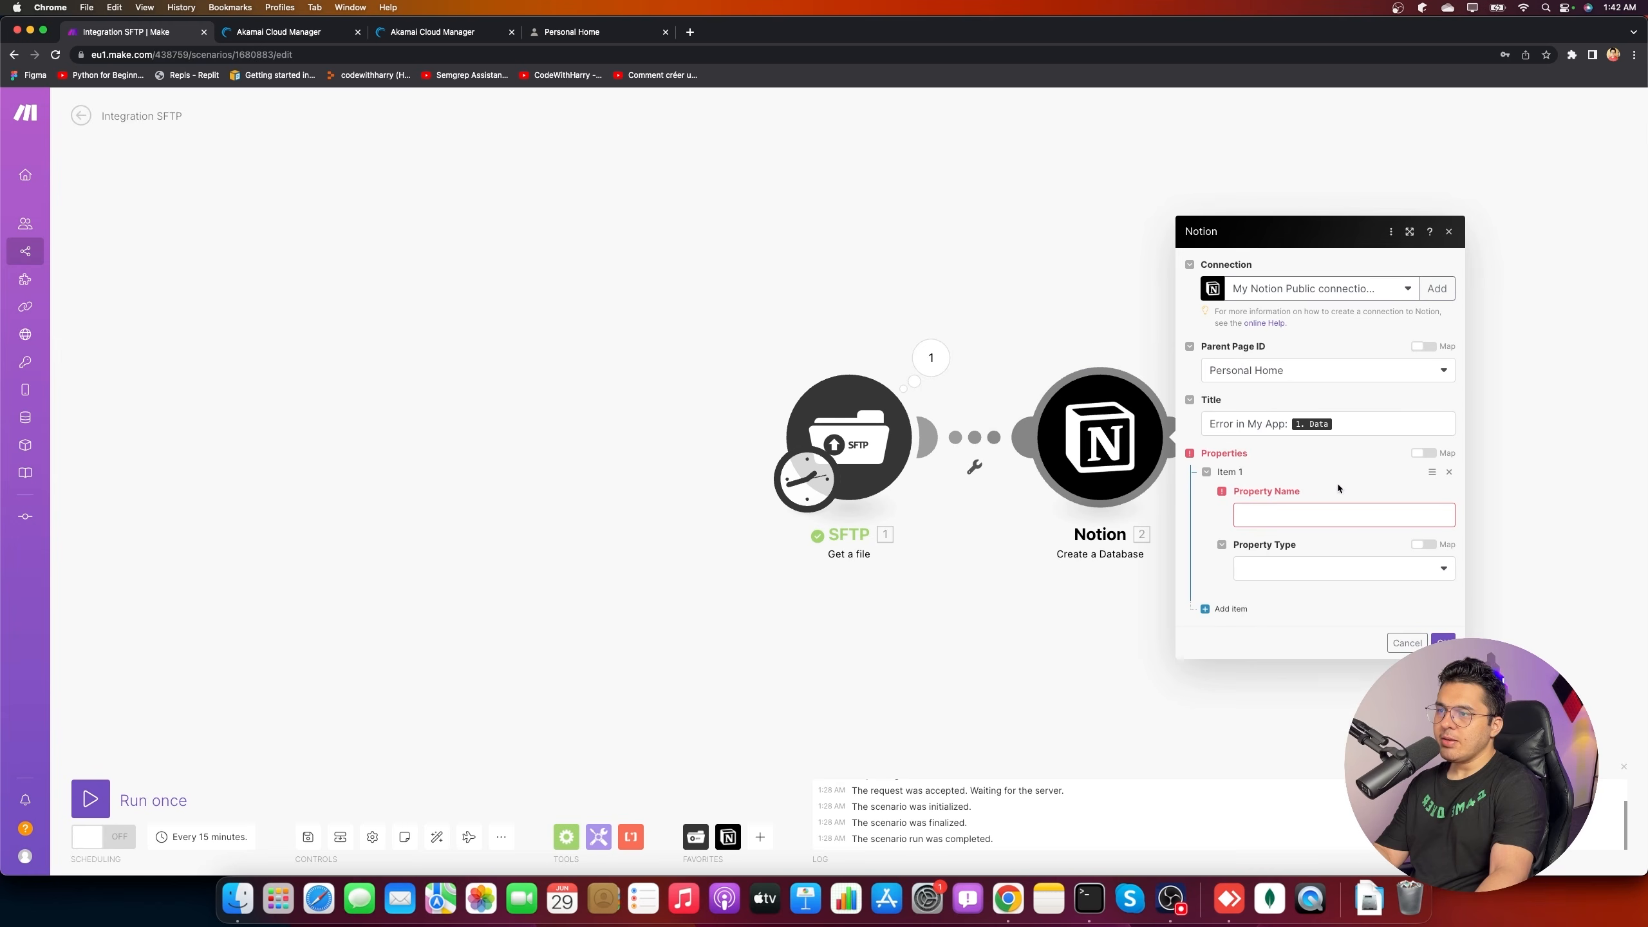
left_click(1276, 505)
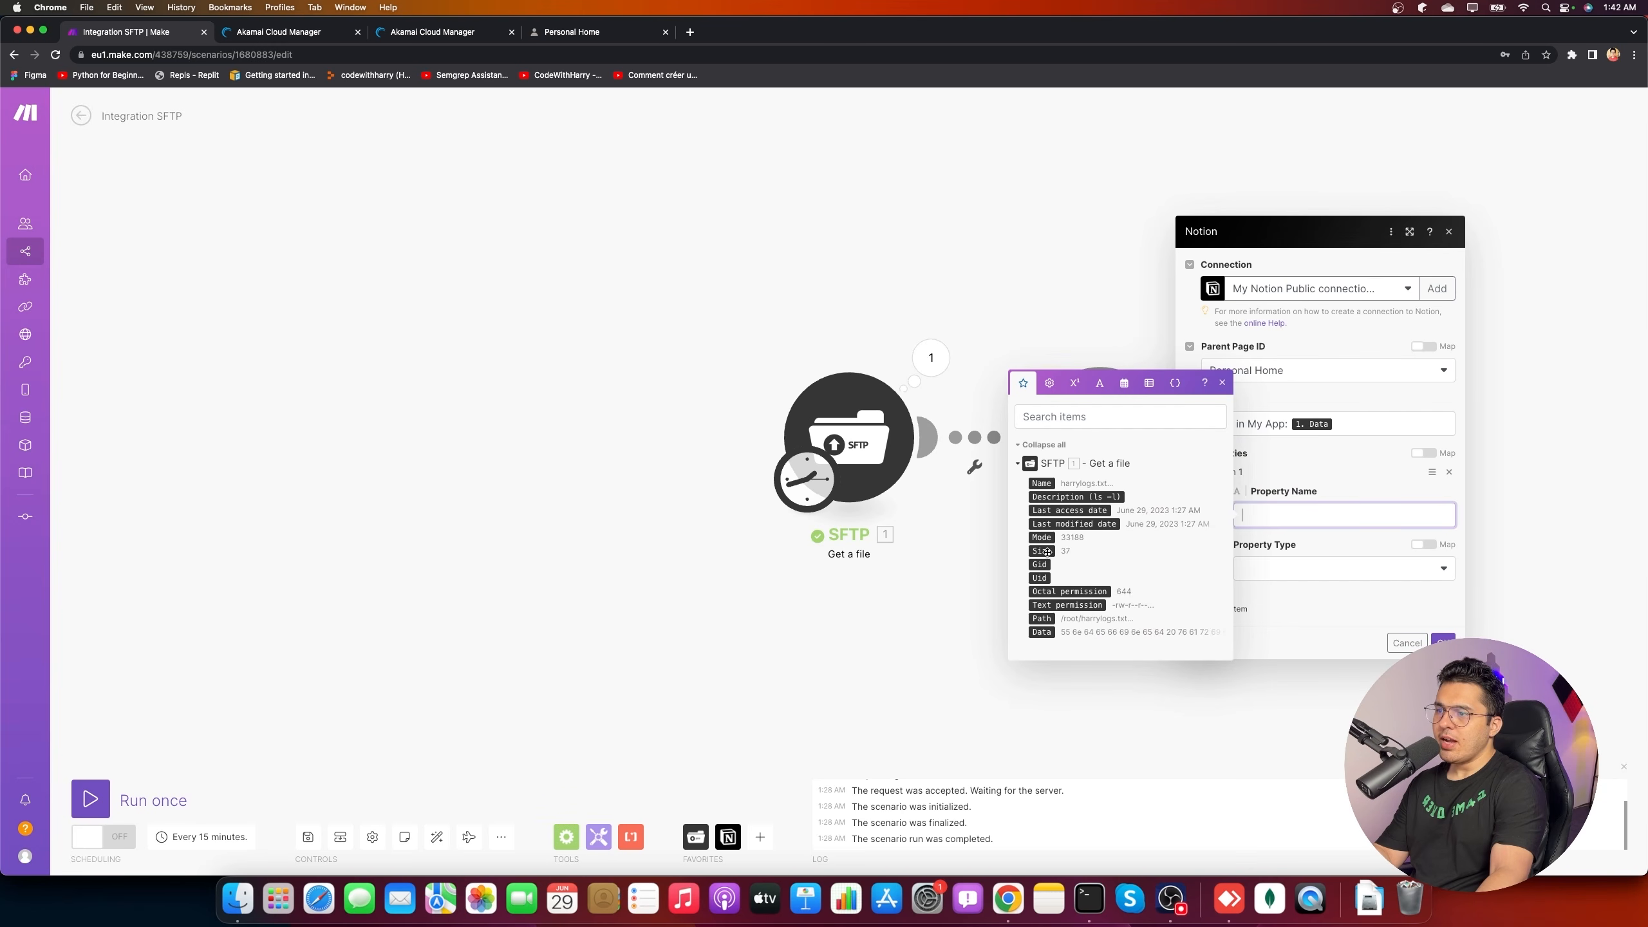
left_click(1041, 483)
left_click(1336, 568)
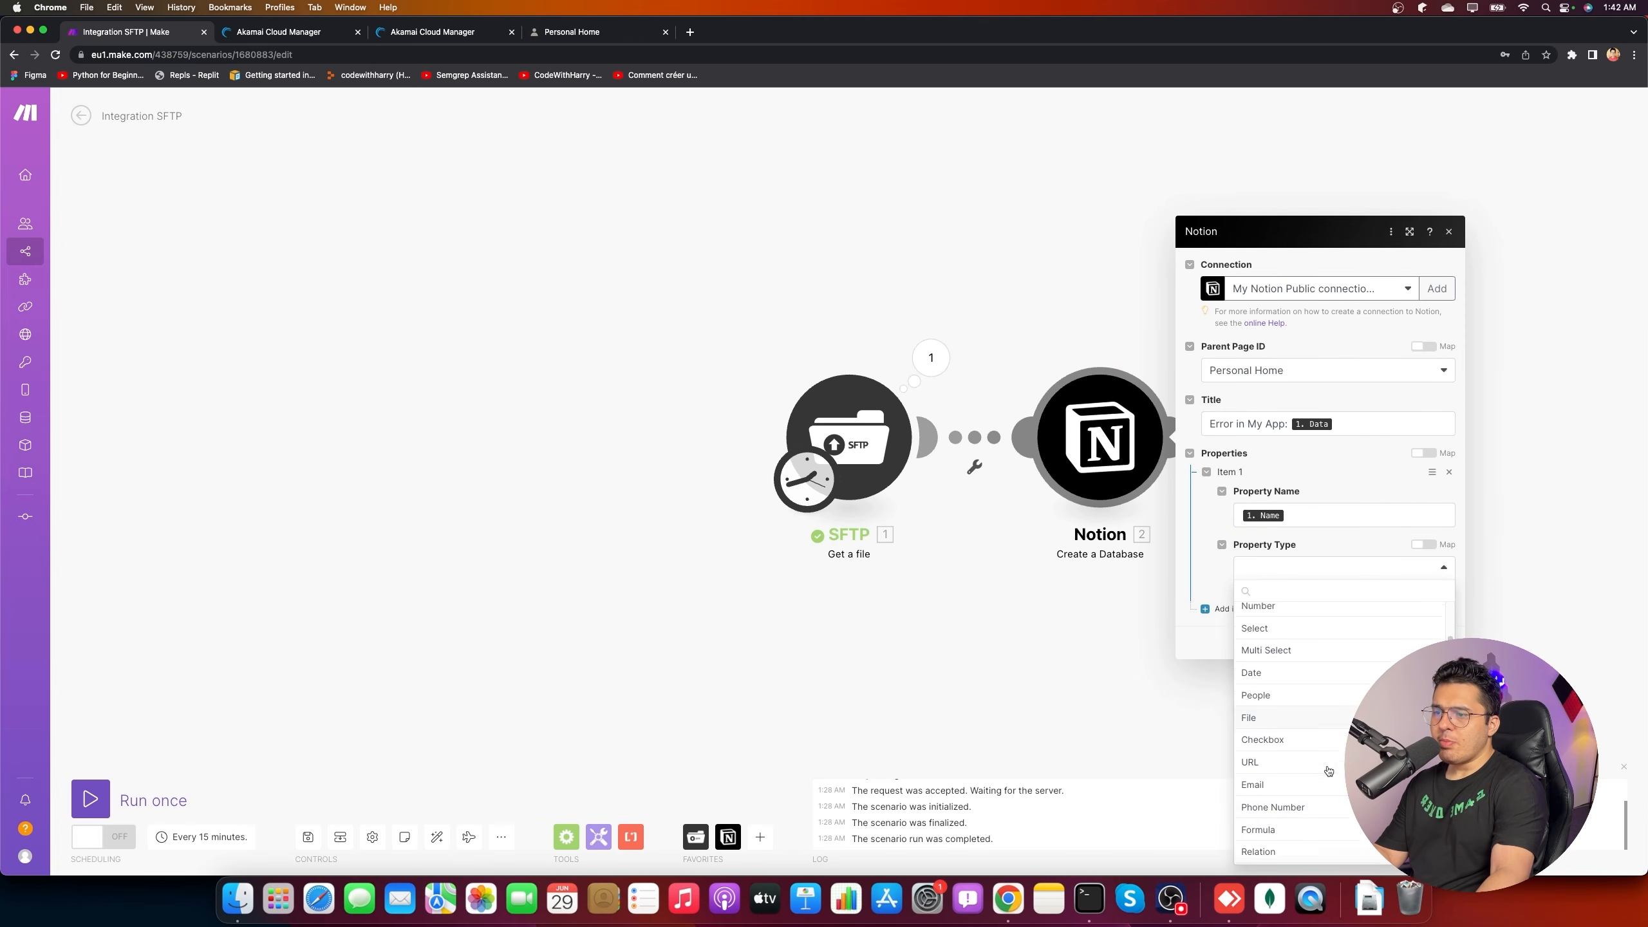
left_click(1260, 612)
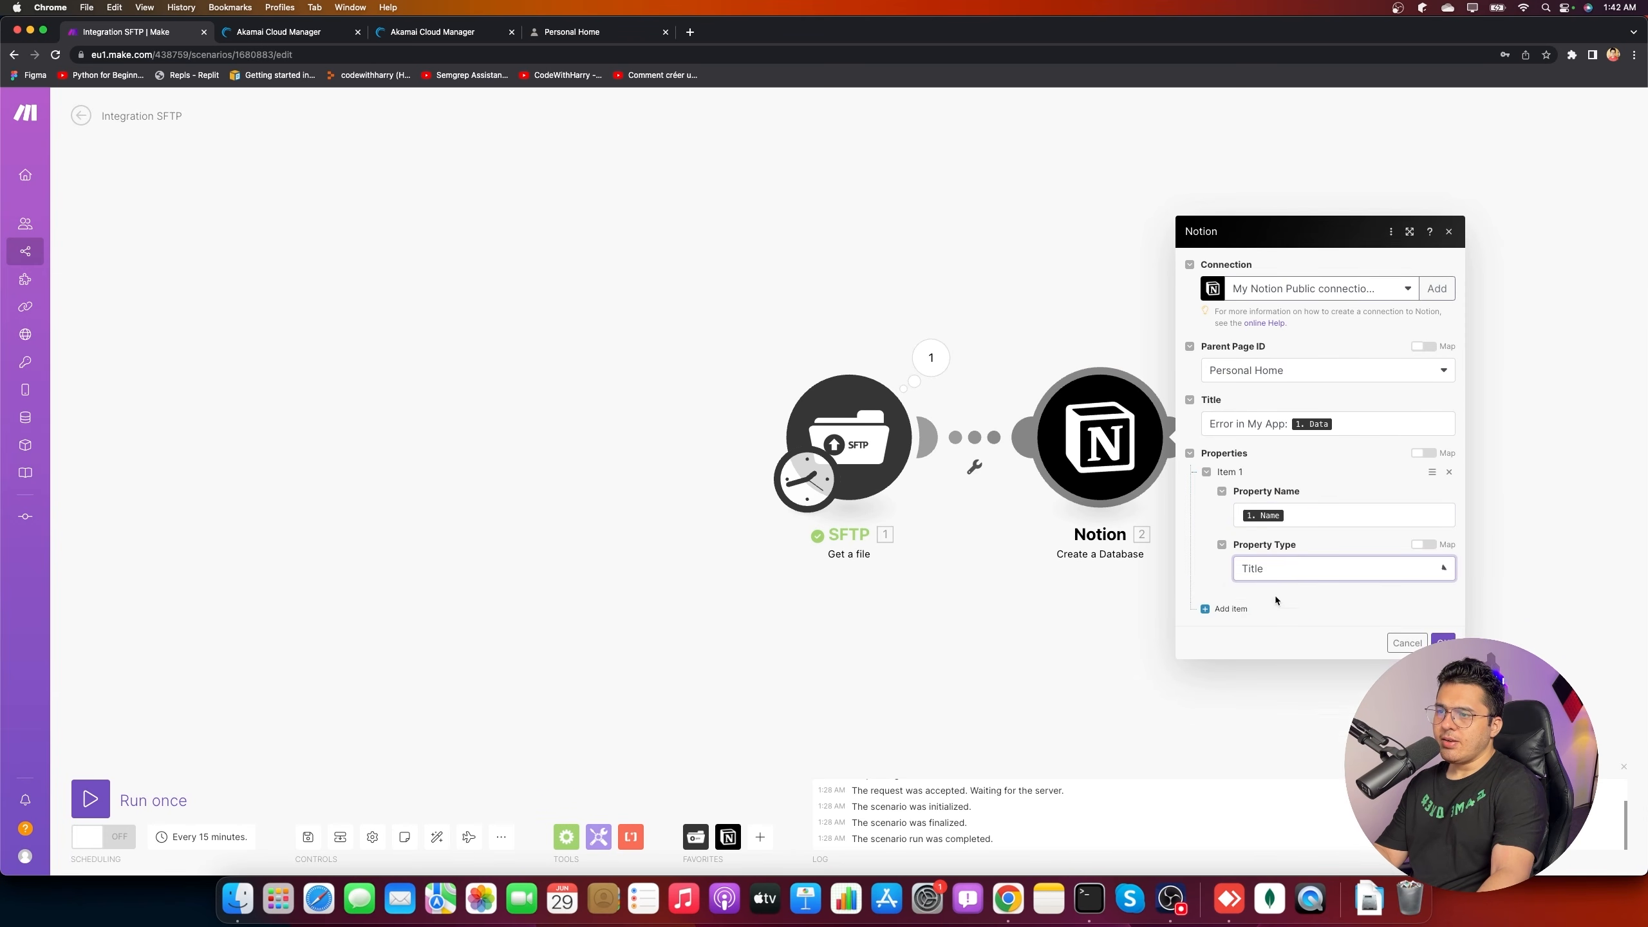
left_click(1330, 515)
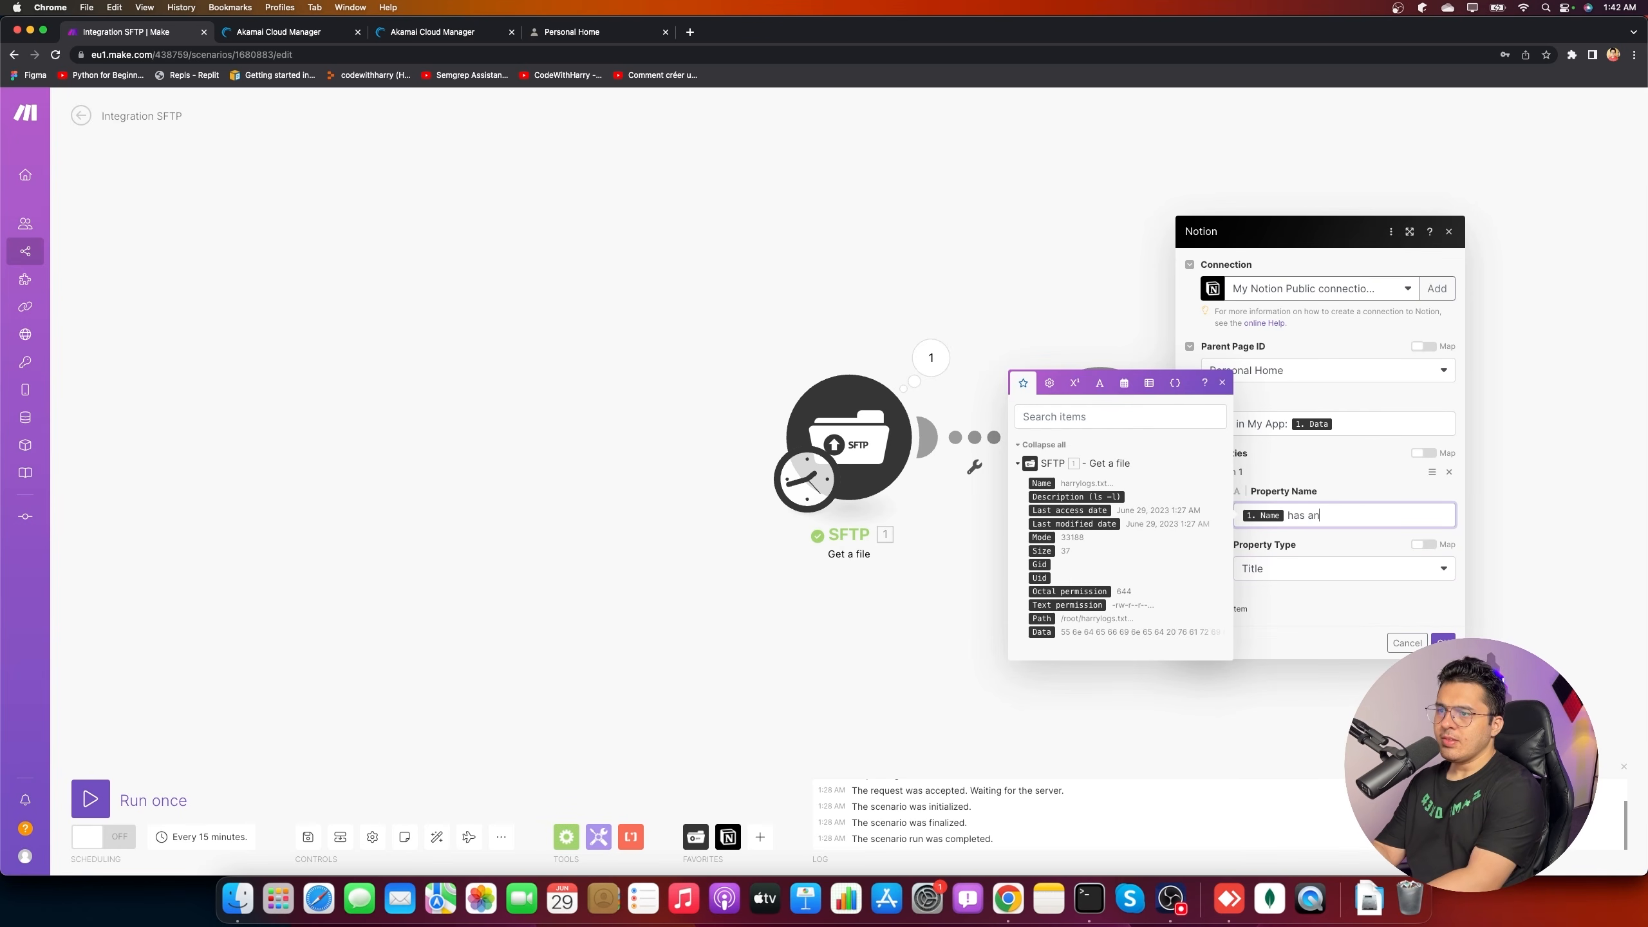
key("BackSpace")
key("BackSpace")
key("BackSpace")
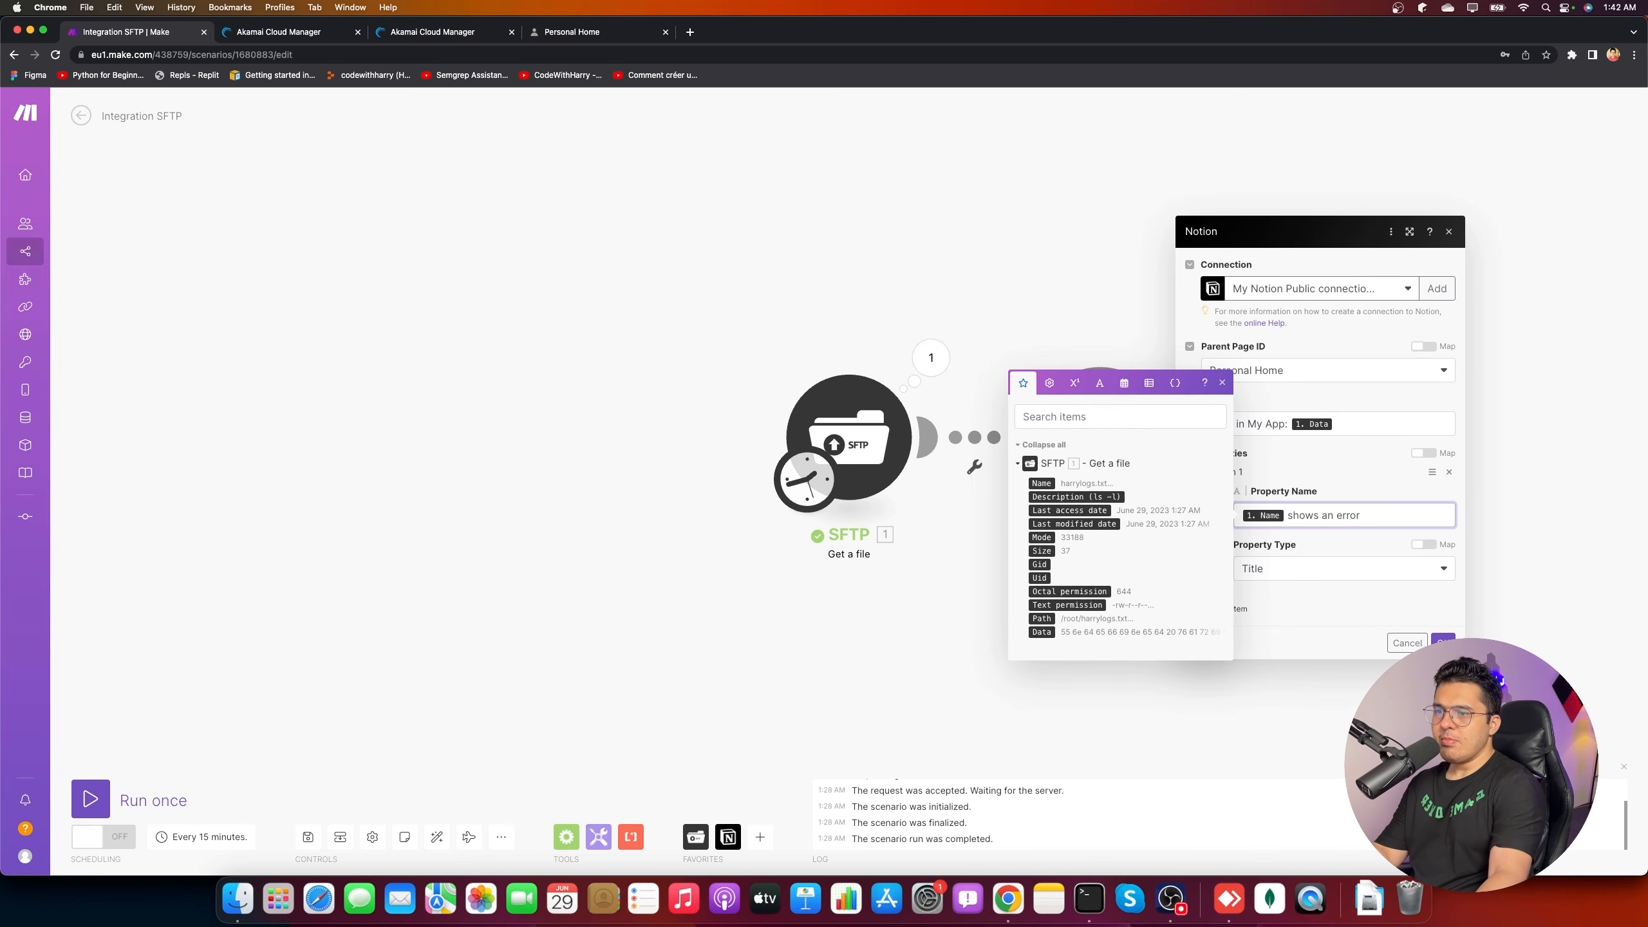
left_click(1442, 642)
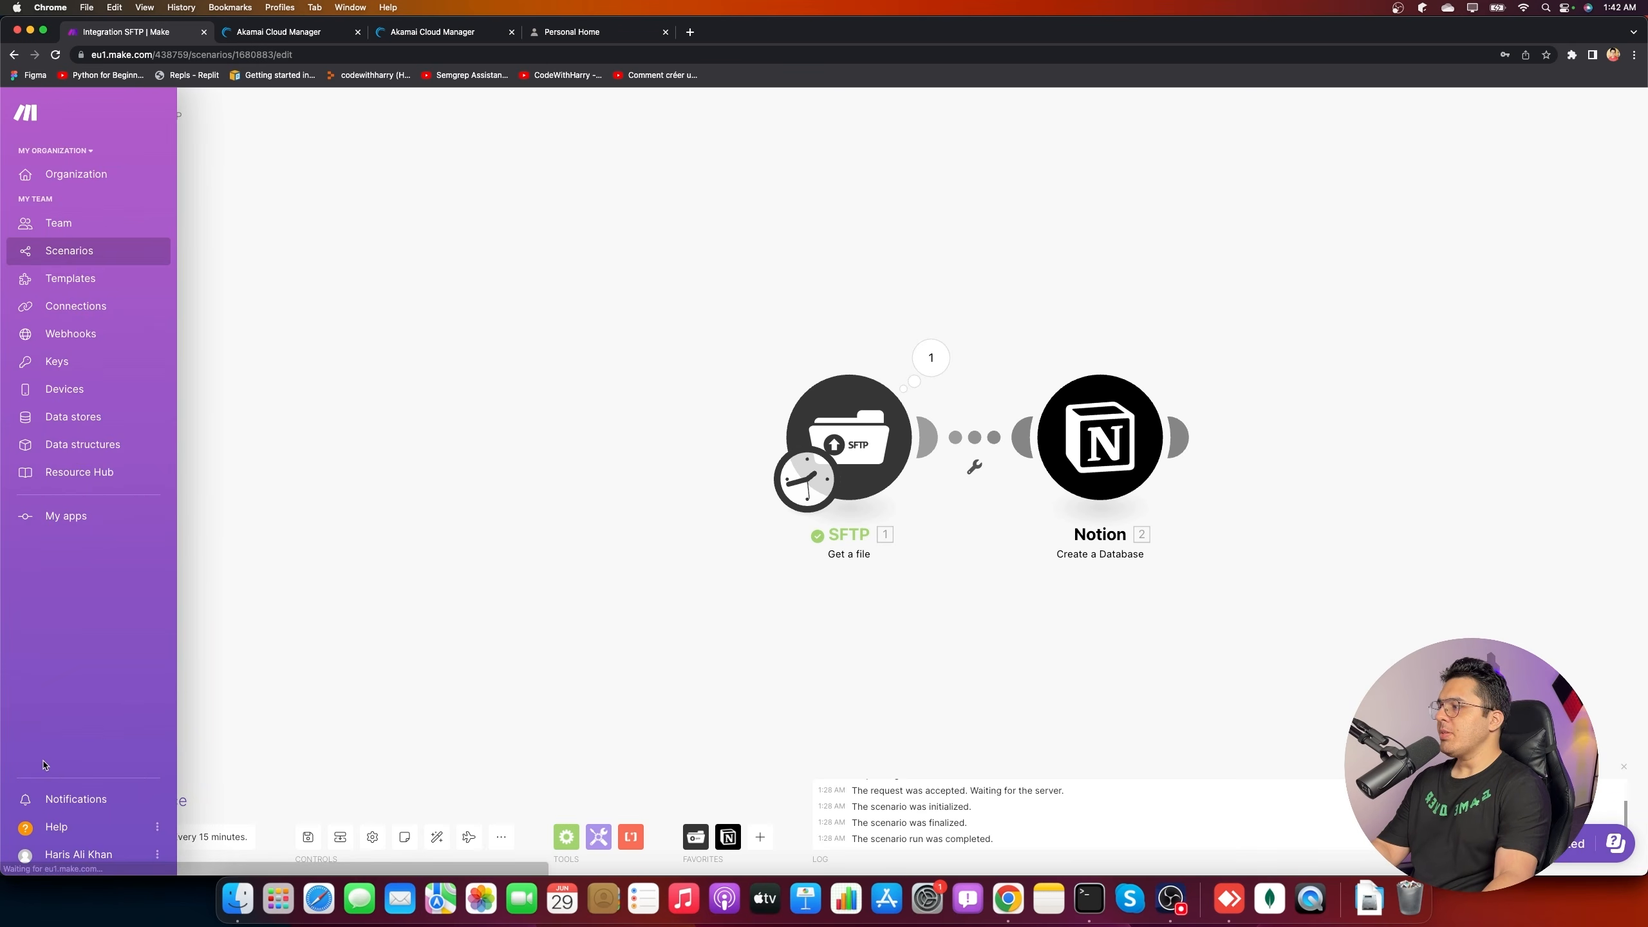
- Run the scenario once and confirm Personal Home lists the 'Error in My App' database
left_click(85, 808)
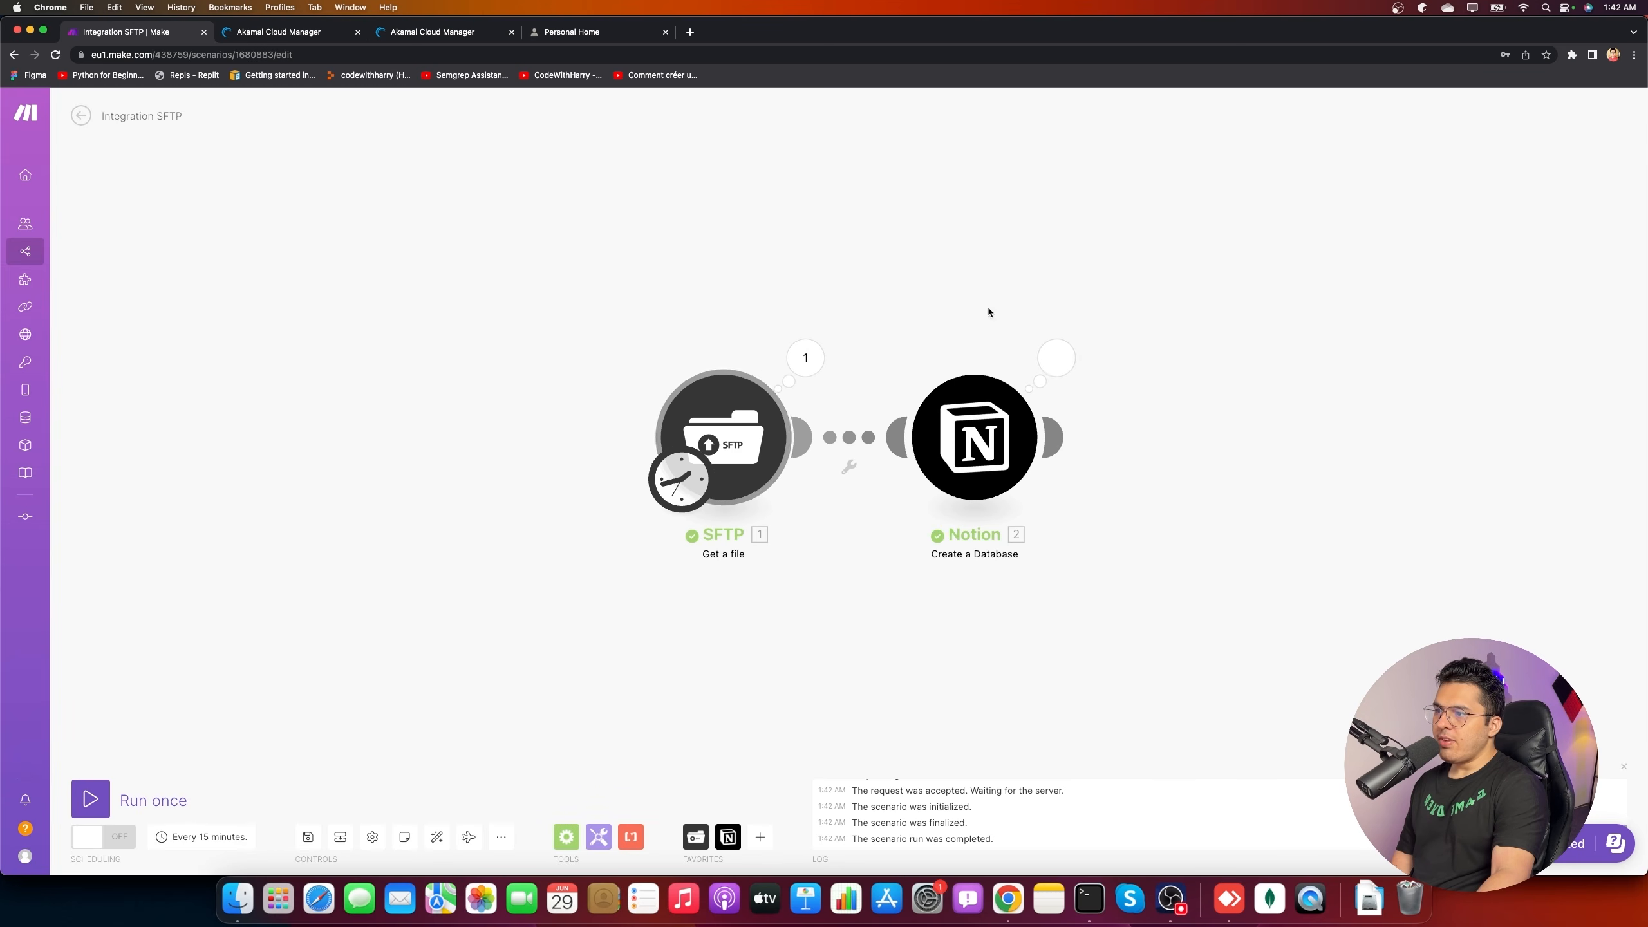
left_click(569, 31)
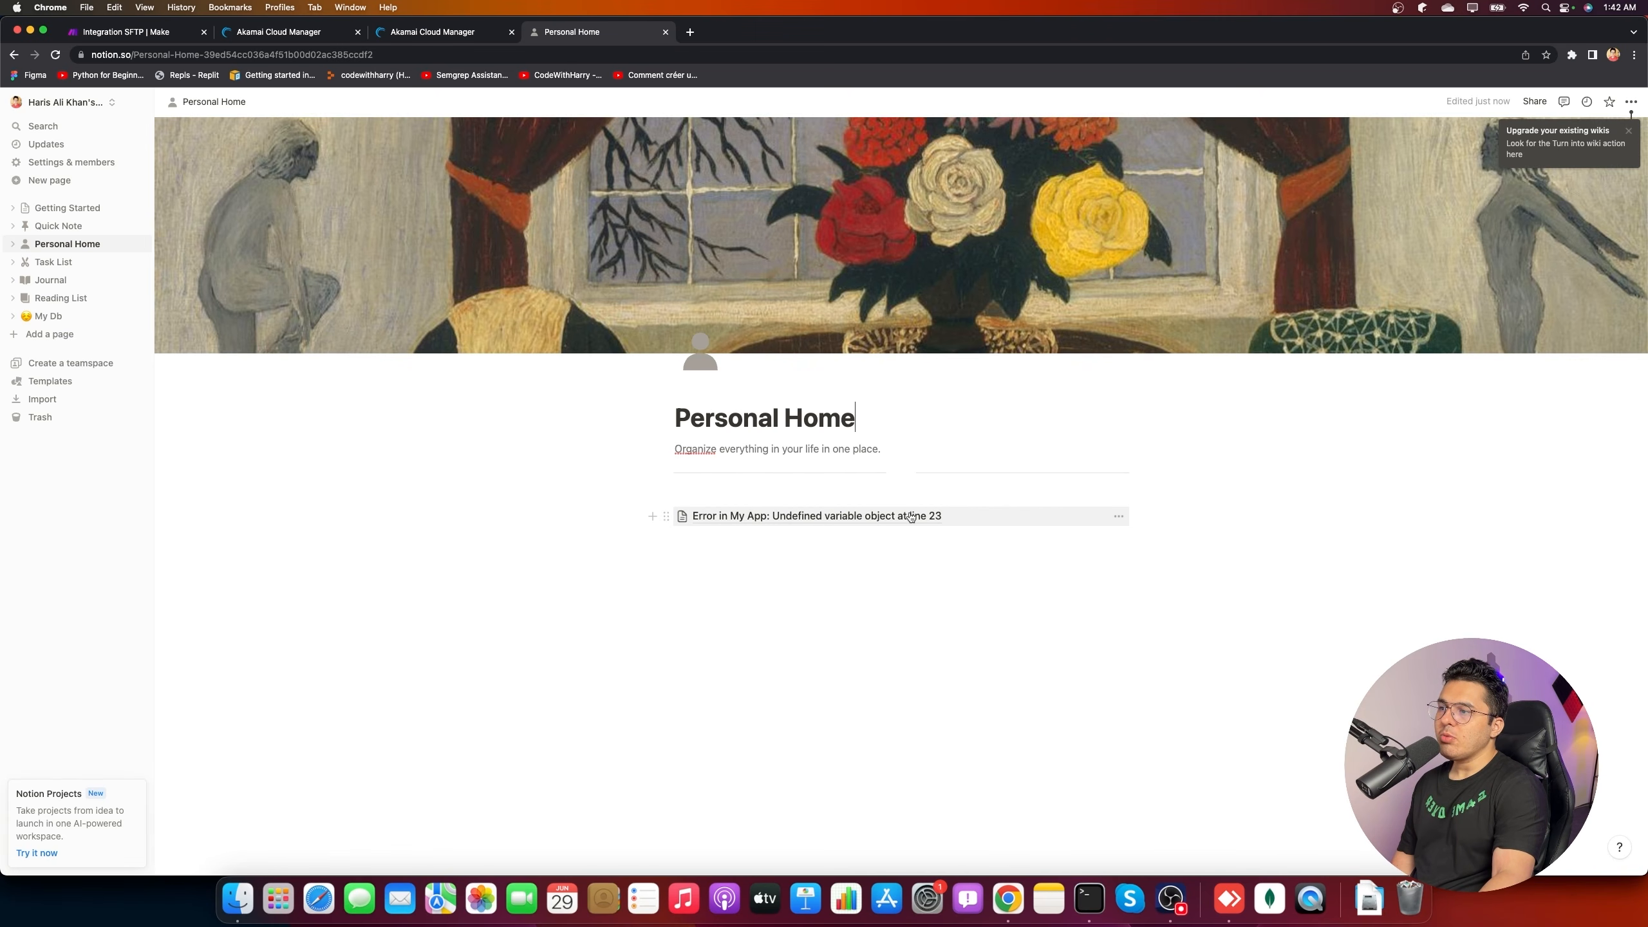
- Close and terminate the server Terminal session, then return to the Integration SFTP scenario
left_click(1089, 899)
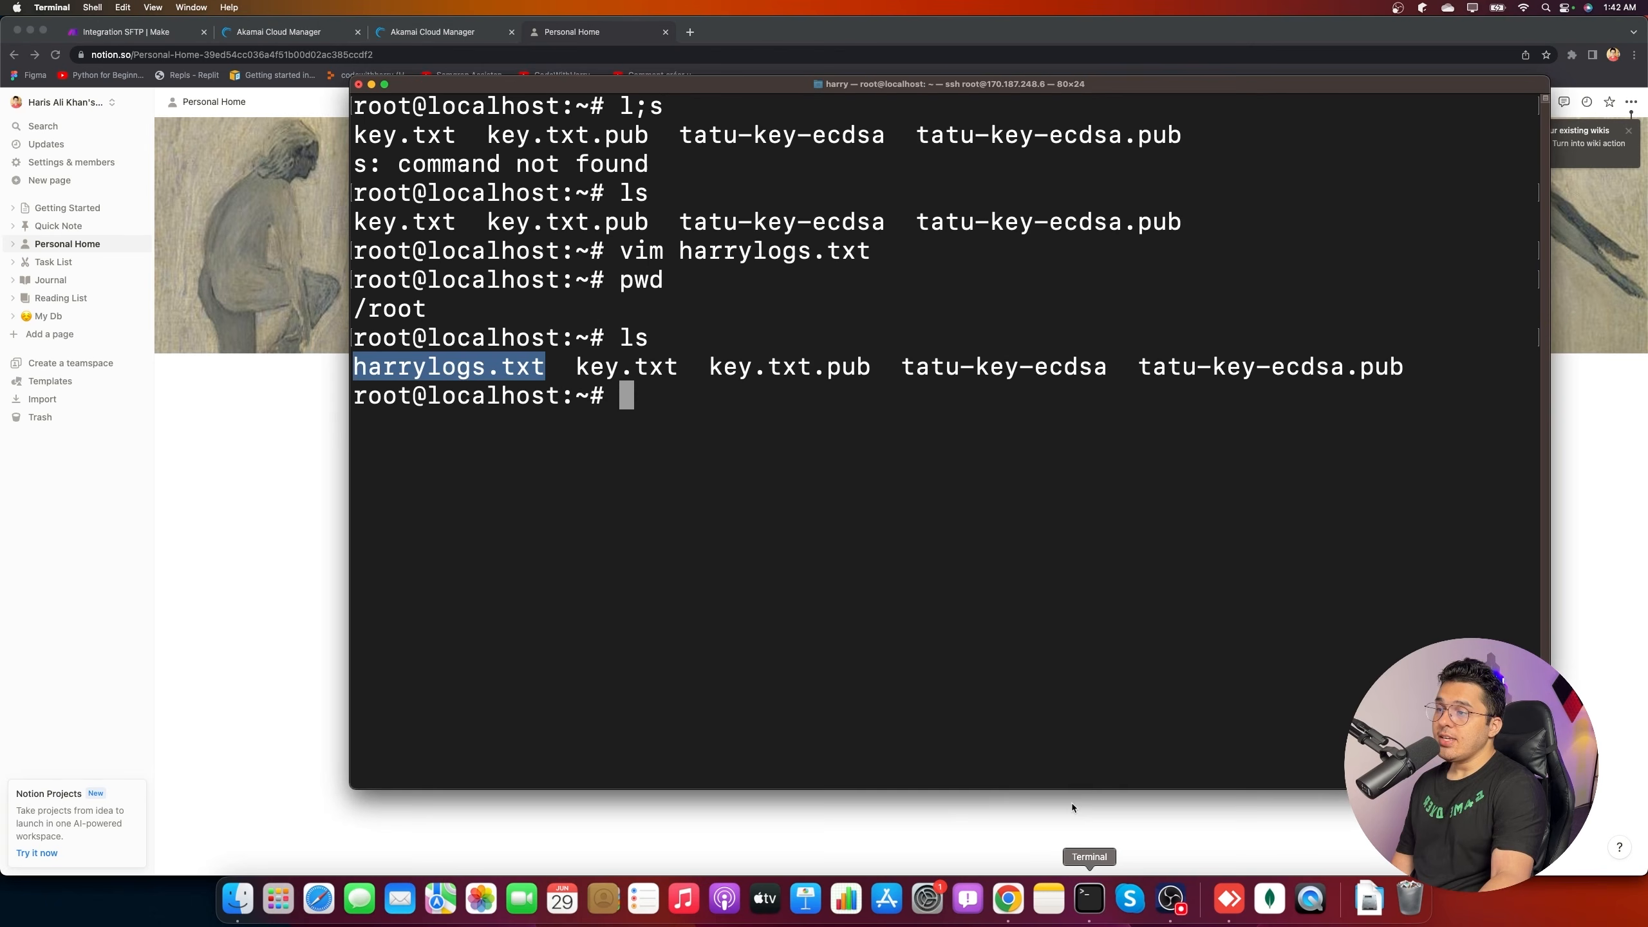
left_click(825, 489)
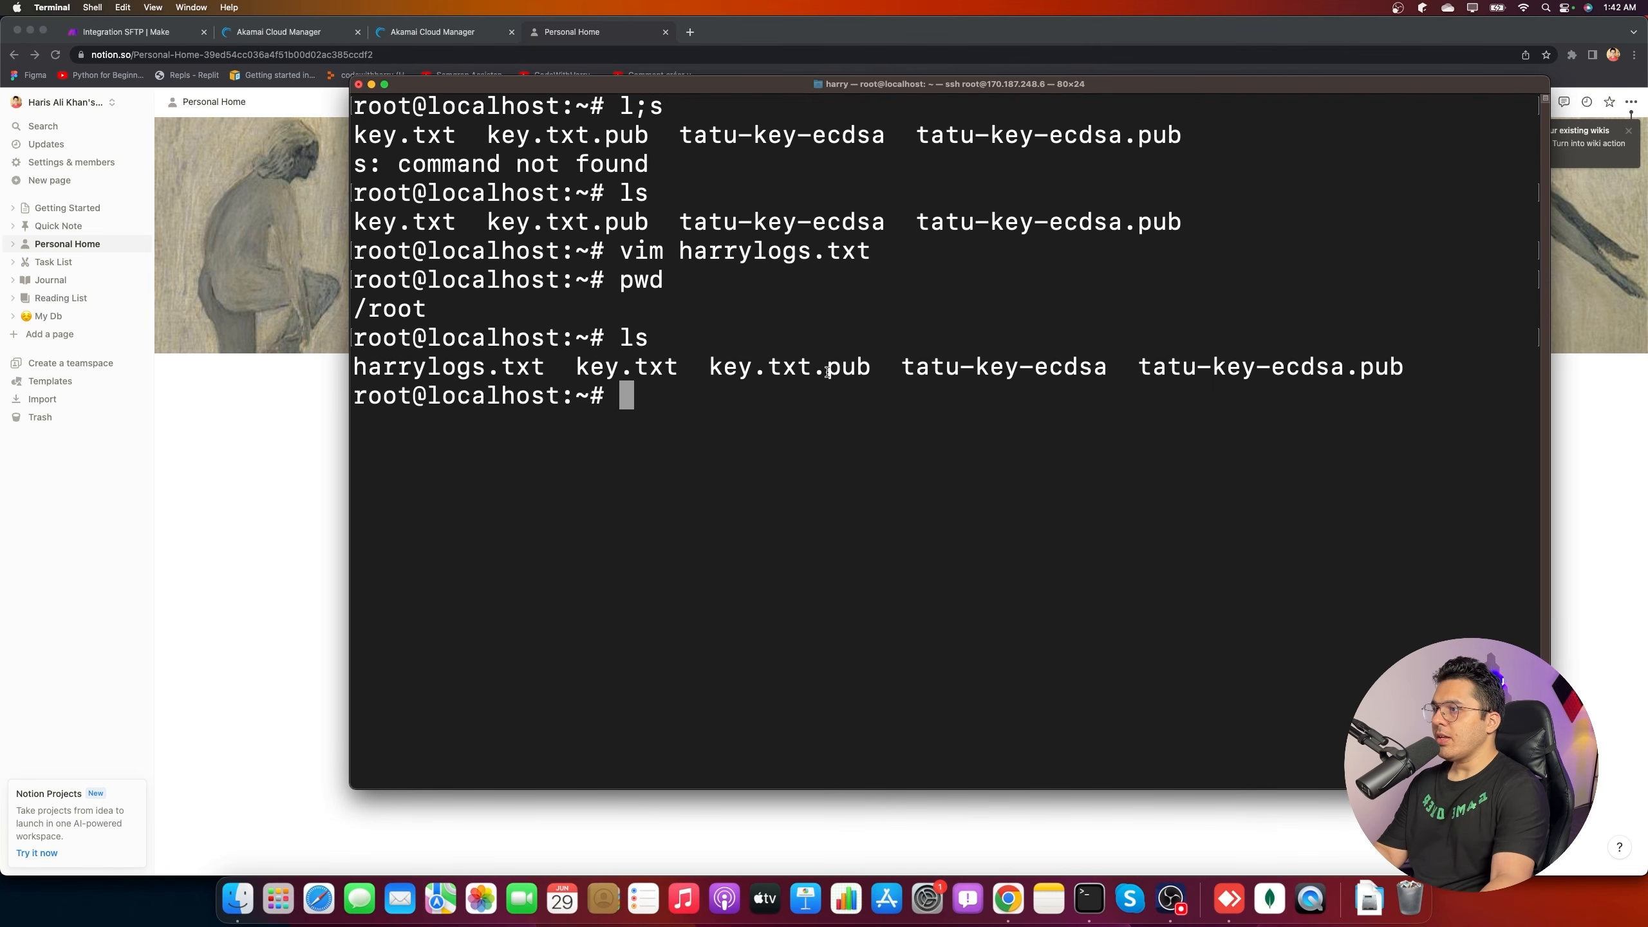
left_click(360, 84)
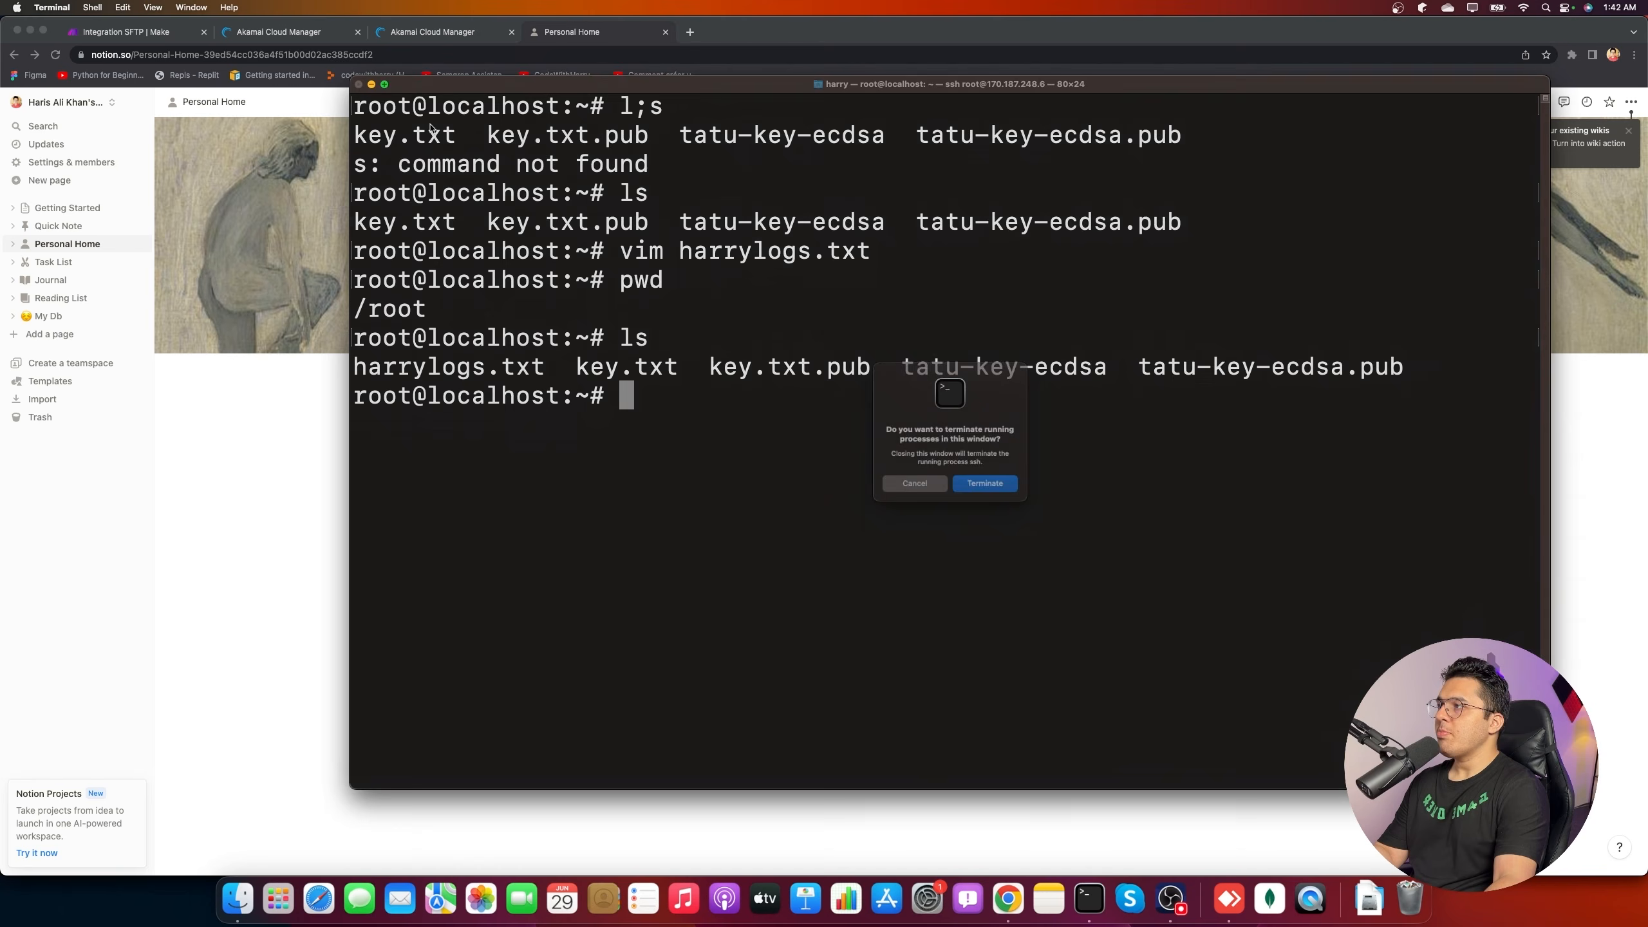
left_click(987, 485)
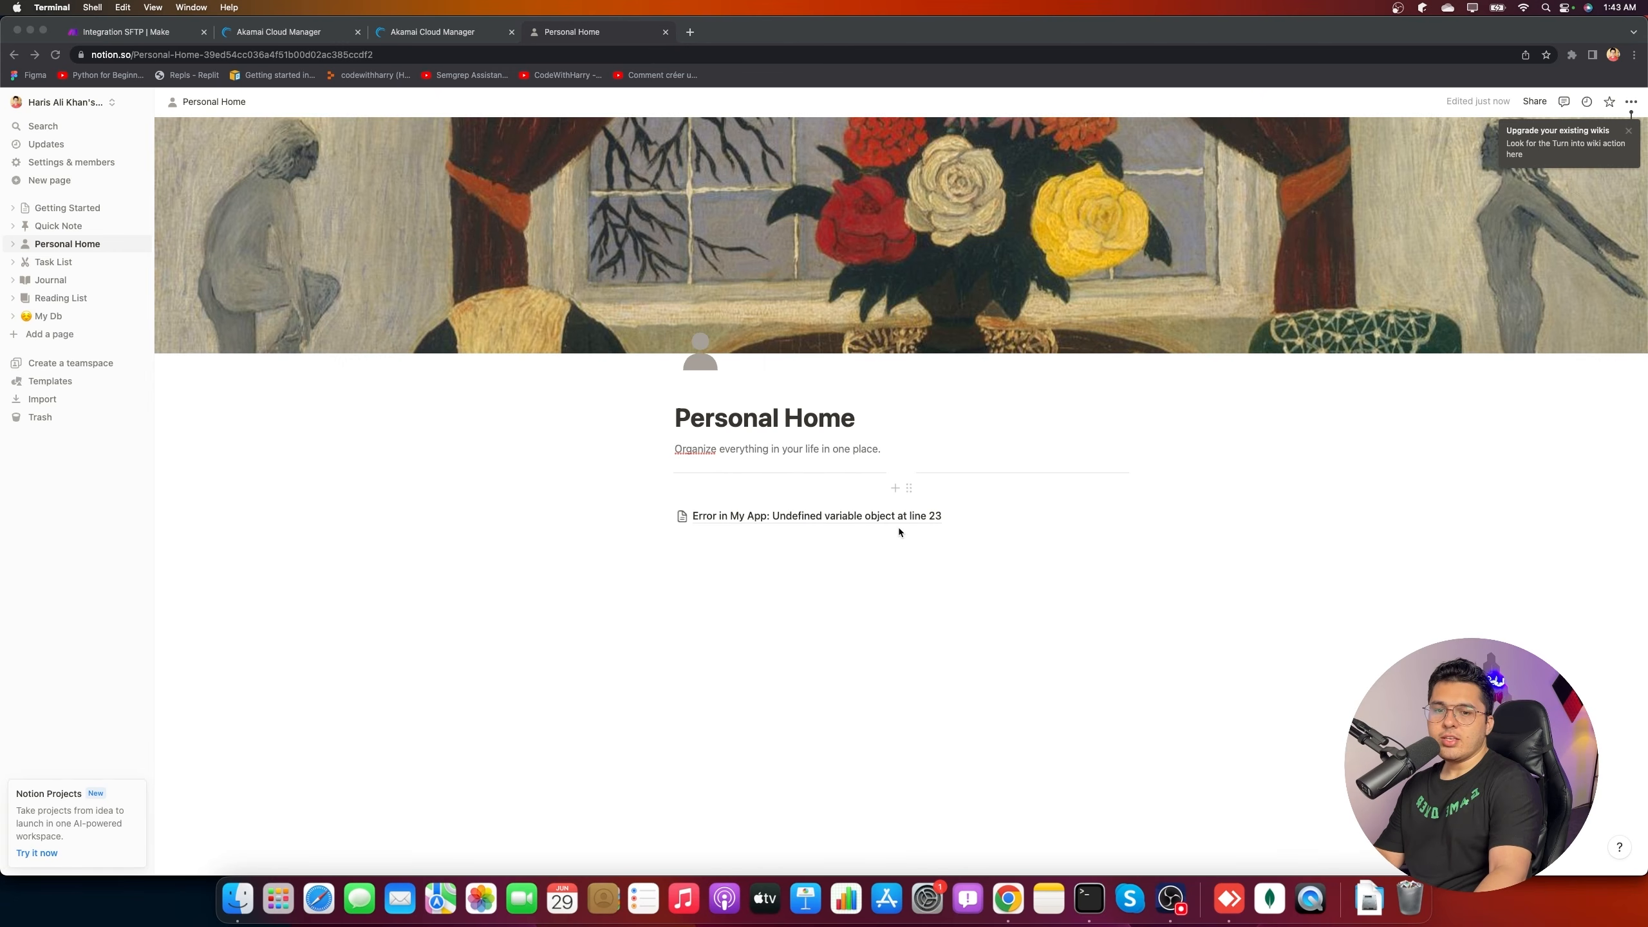
left_click(75, 31)
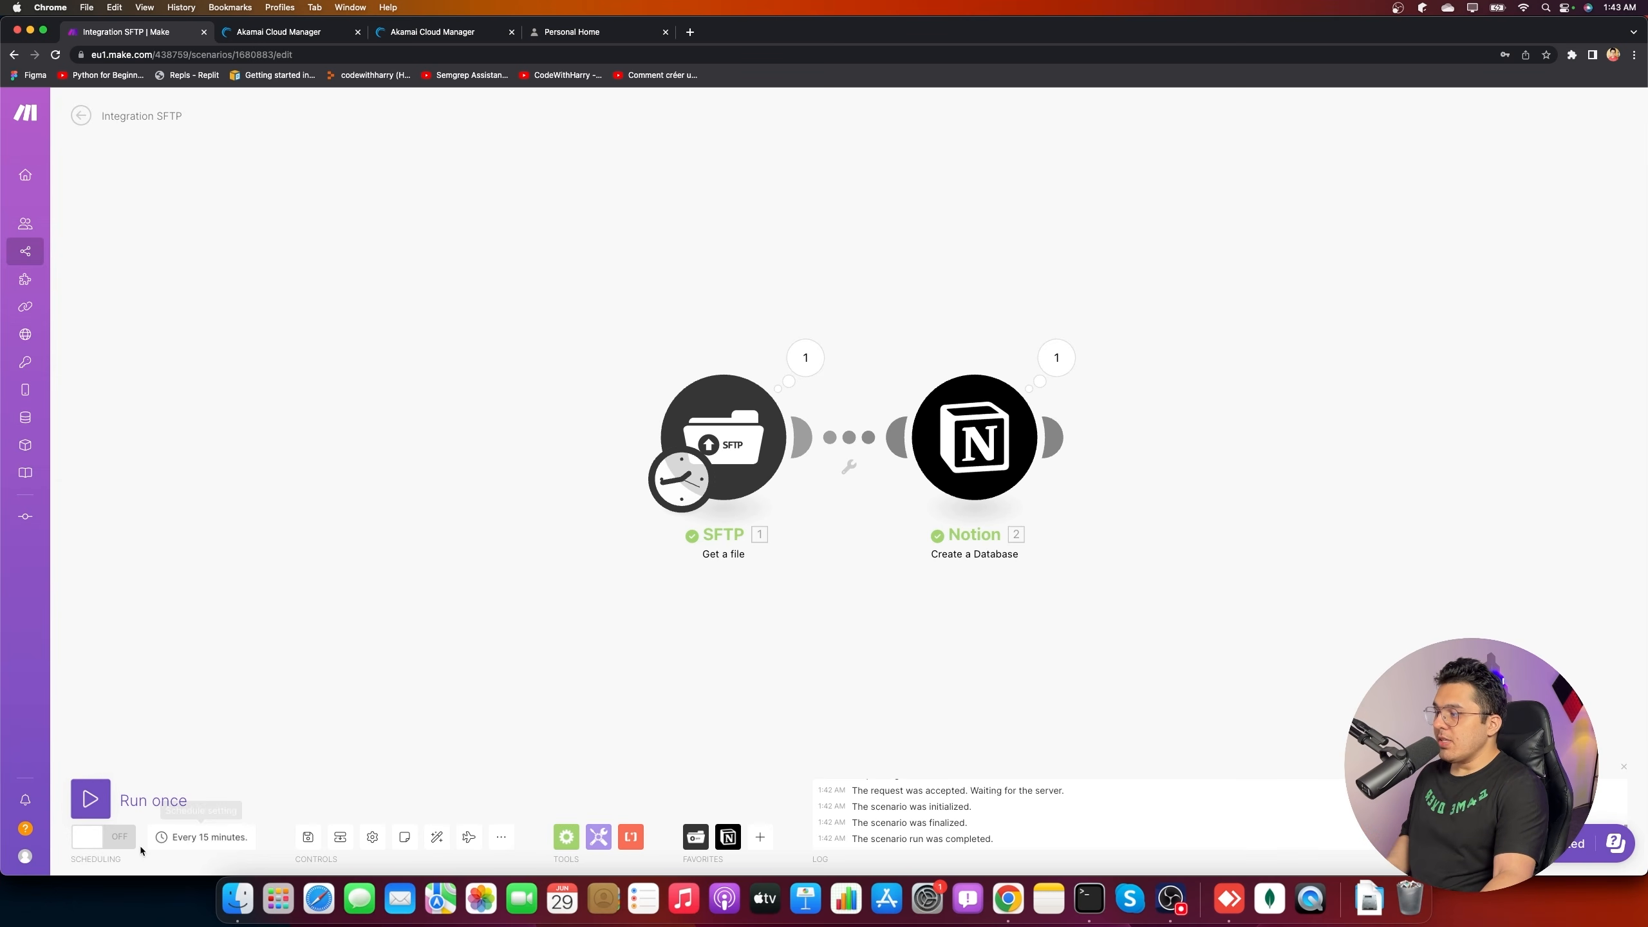
- Switch scheduling on, keeping the 15-minute run interval unchanged
left_click(89, 838)
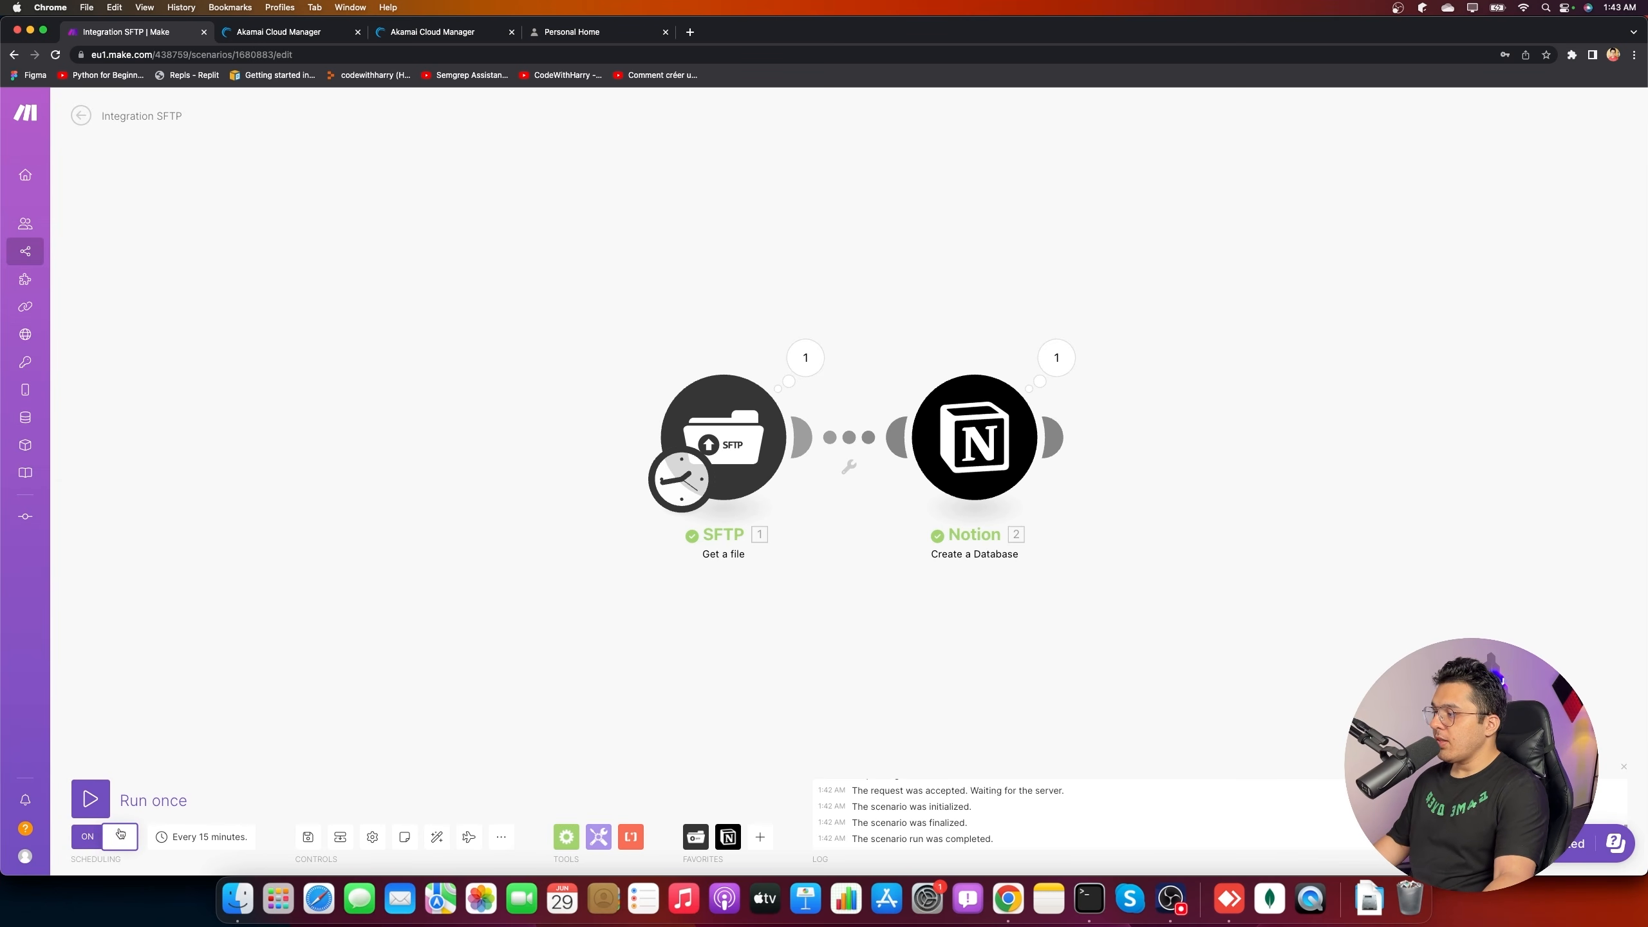
left_click(195, 837)
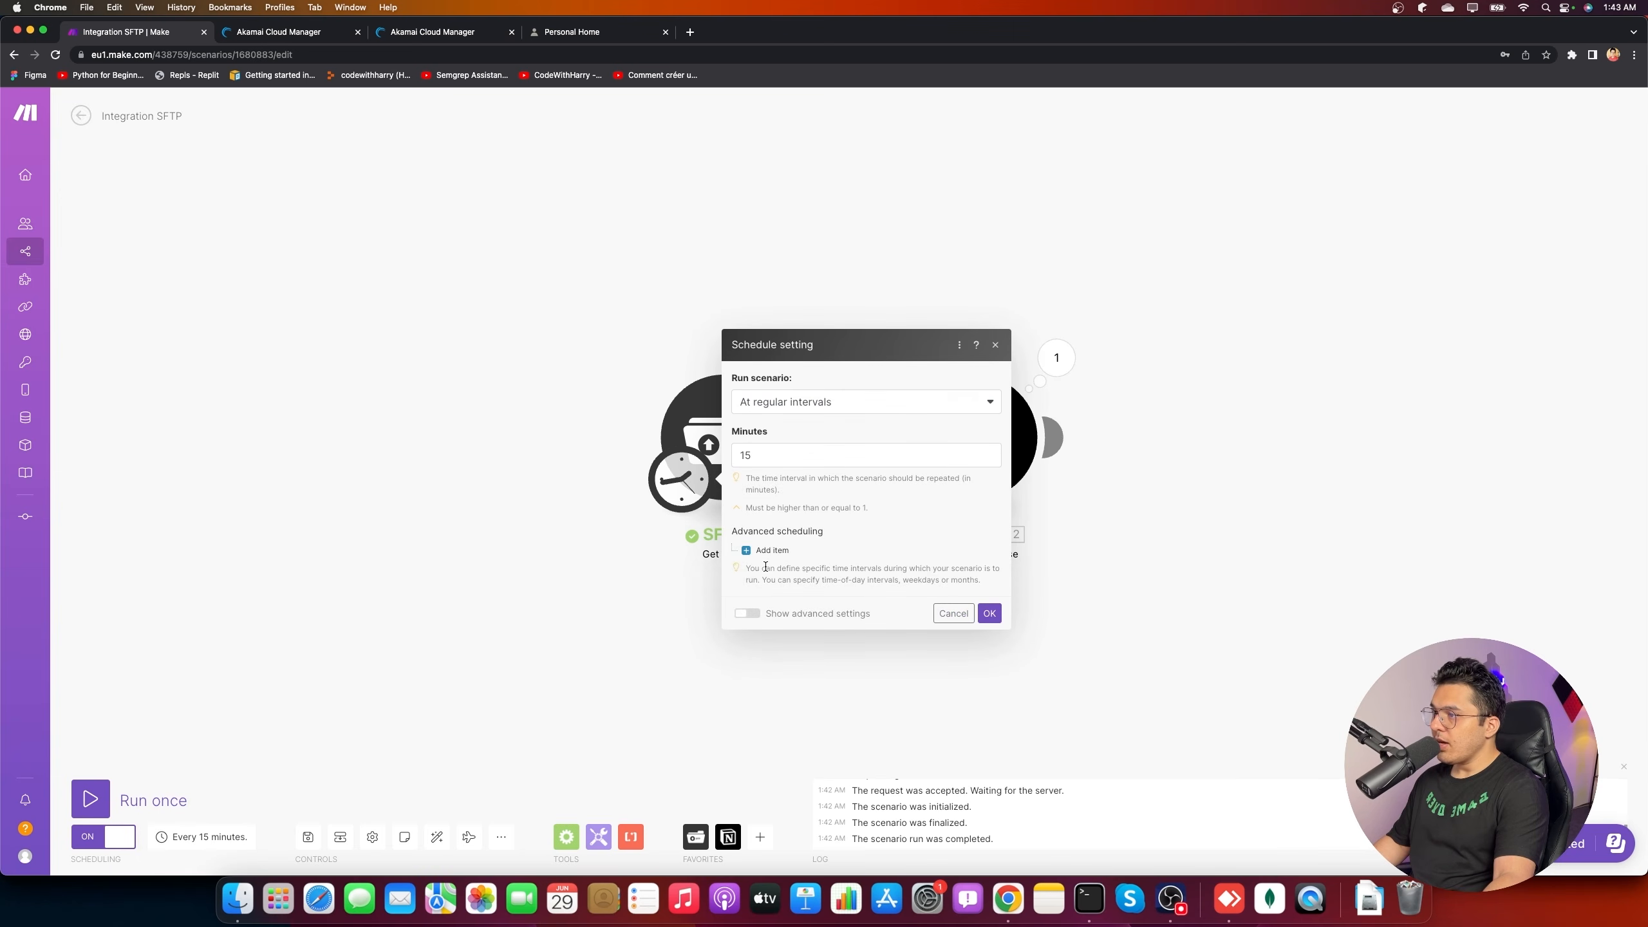
left_click(838, 461)
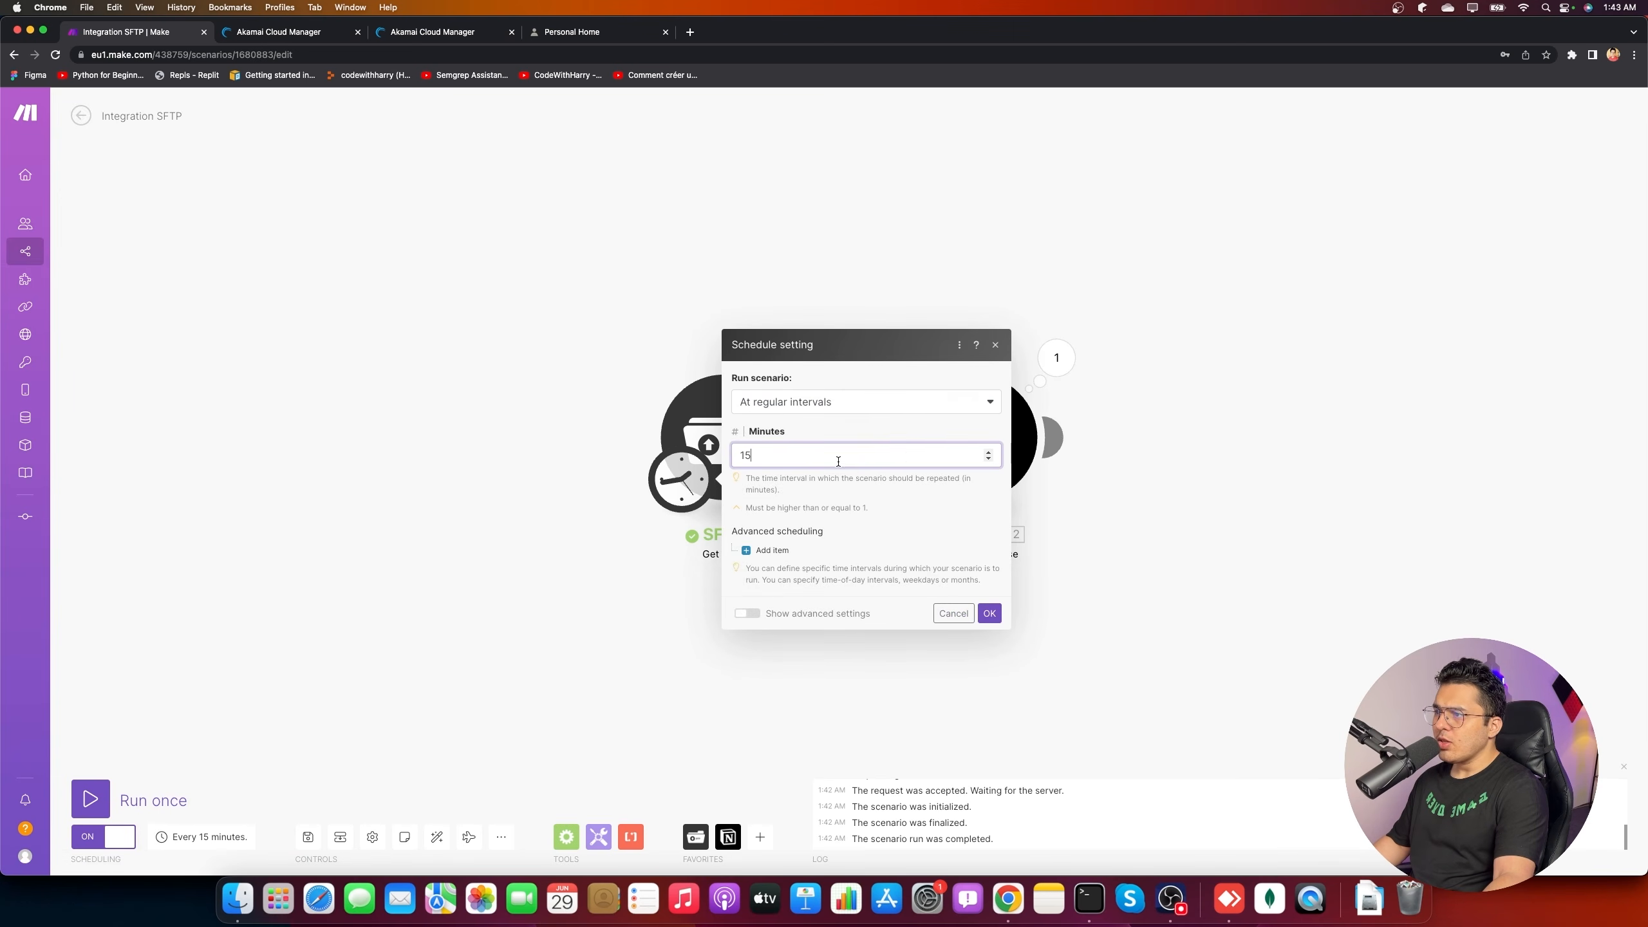
left_click(872, 404)
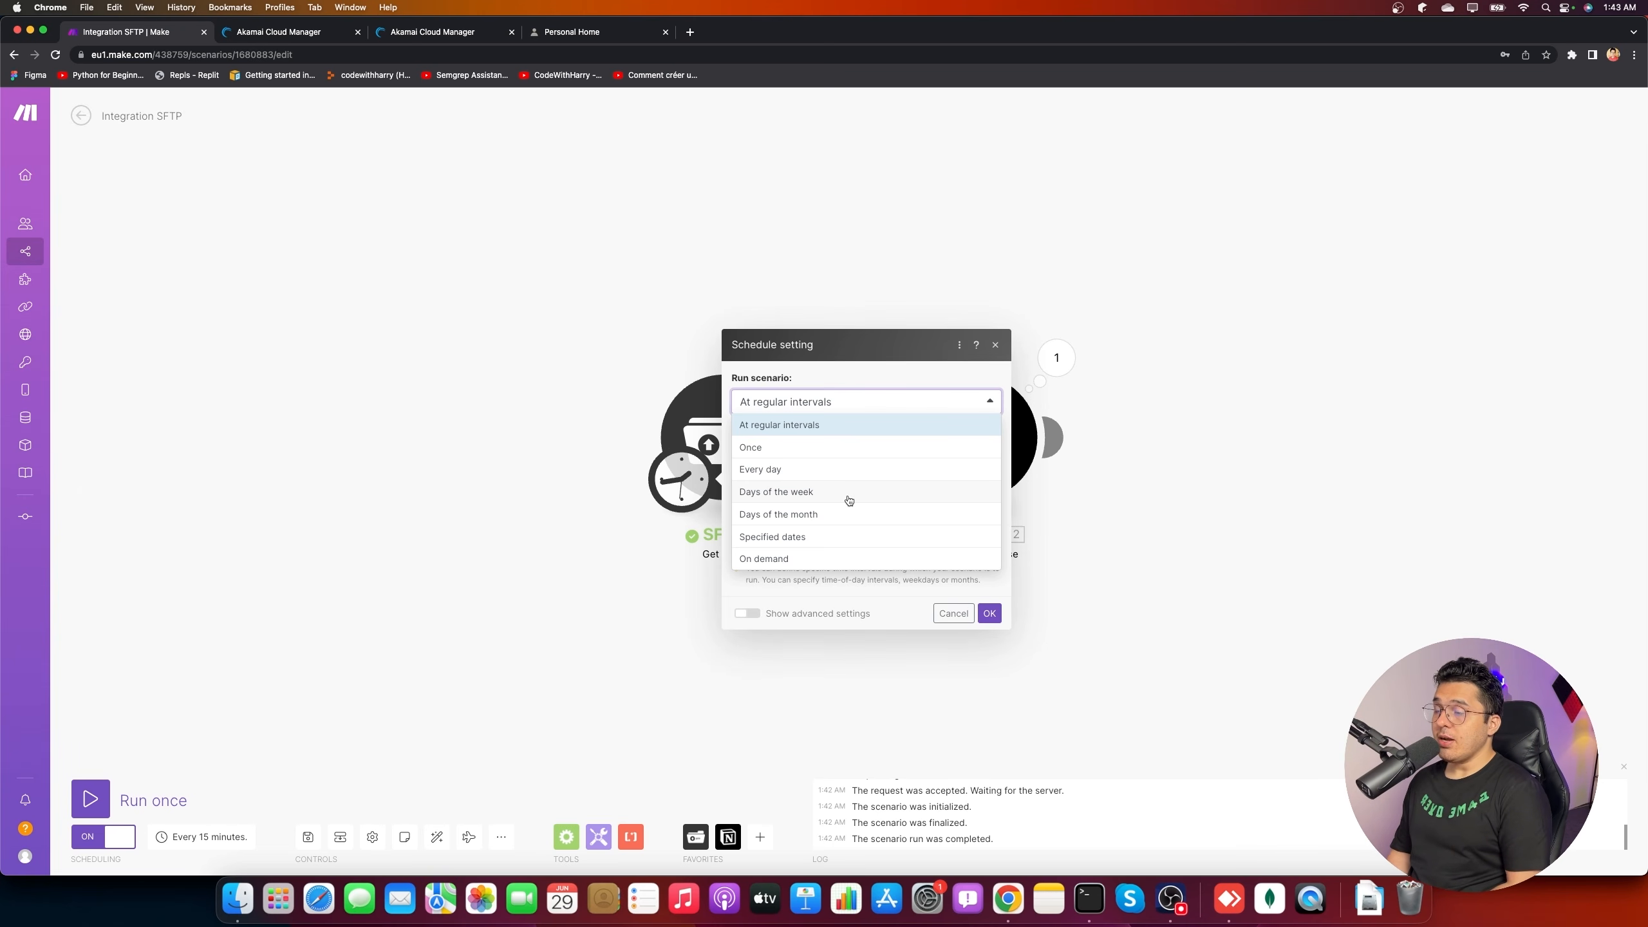
left_click(941, 612)
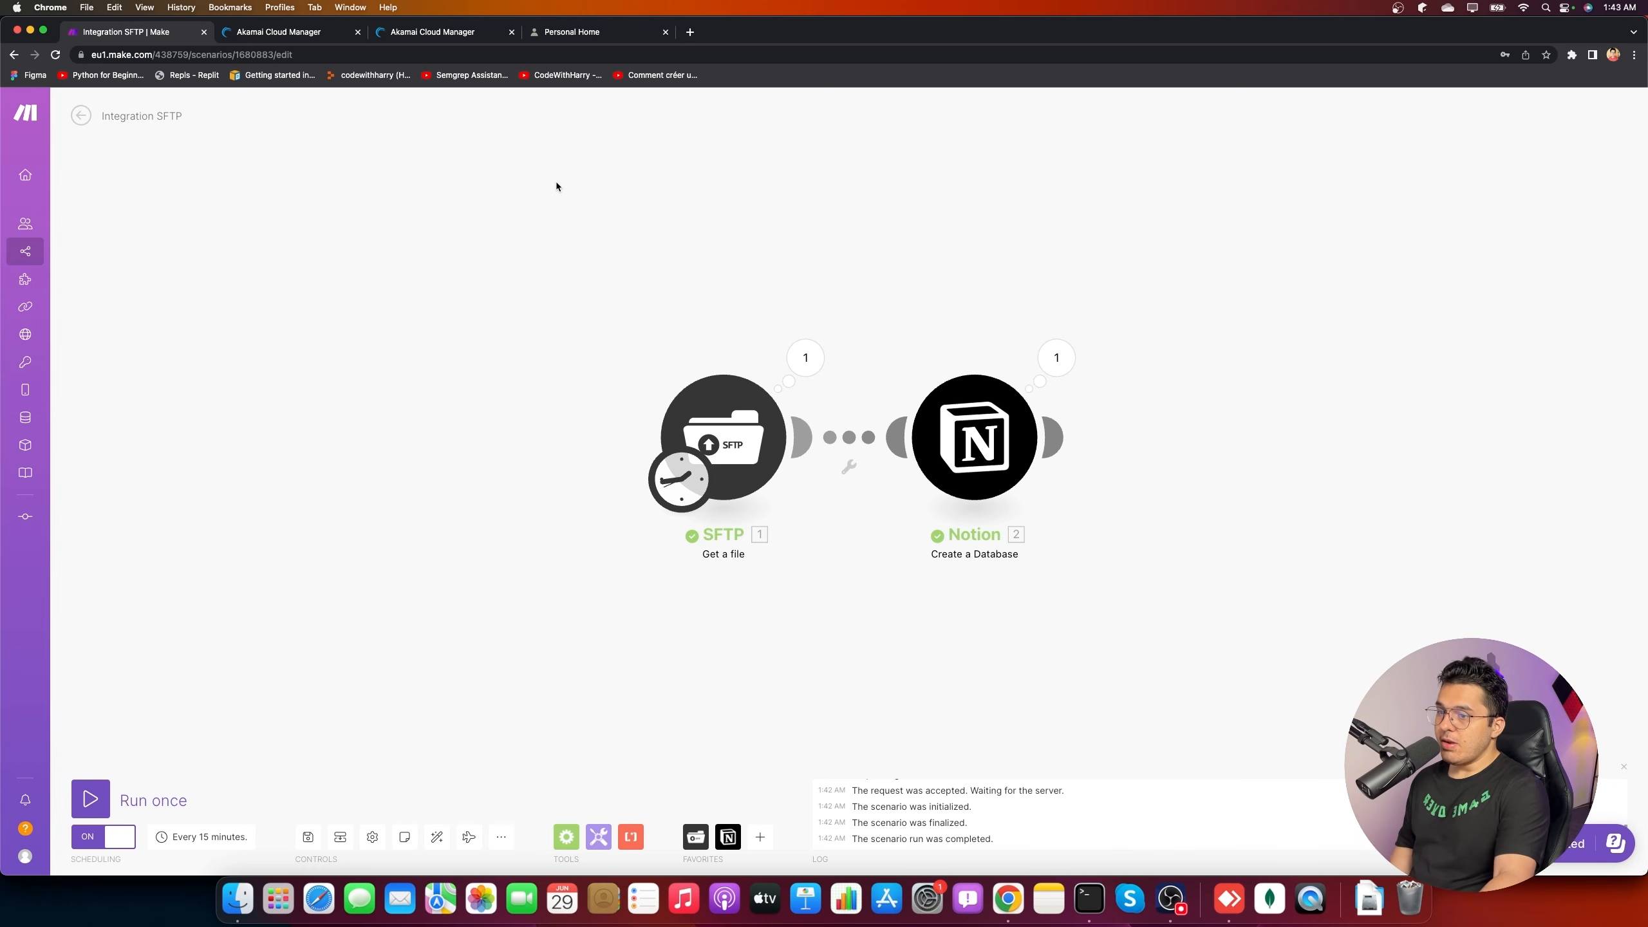
- Leave the scenario editor, answer the unsaved-changes prompt, and list all scenarios
left_click(81, 115)
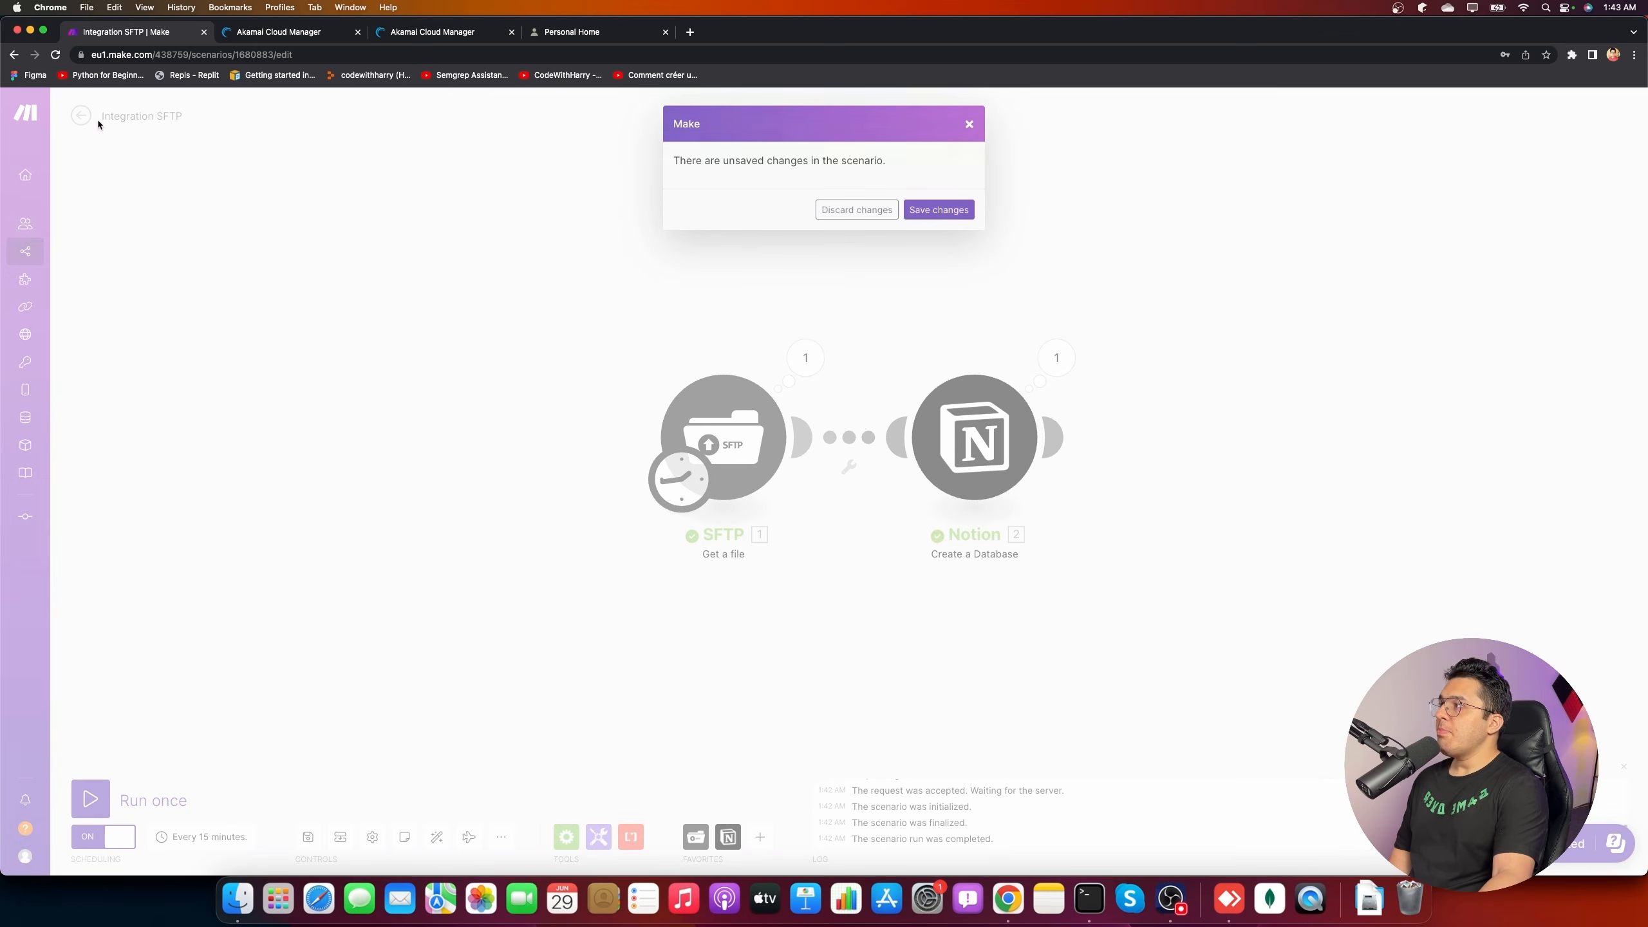
left_click(857, 209)
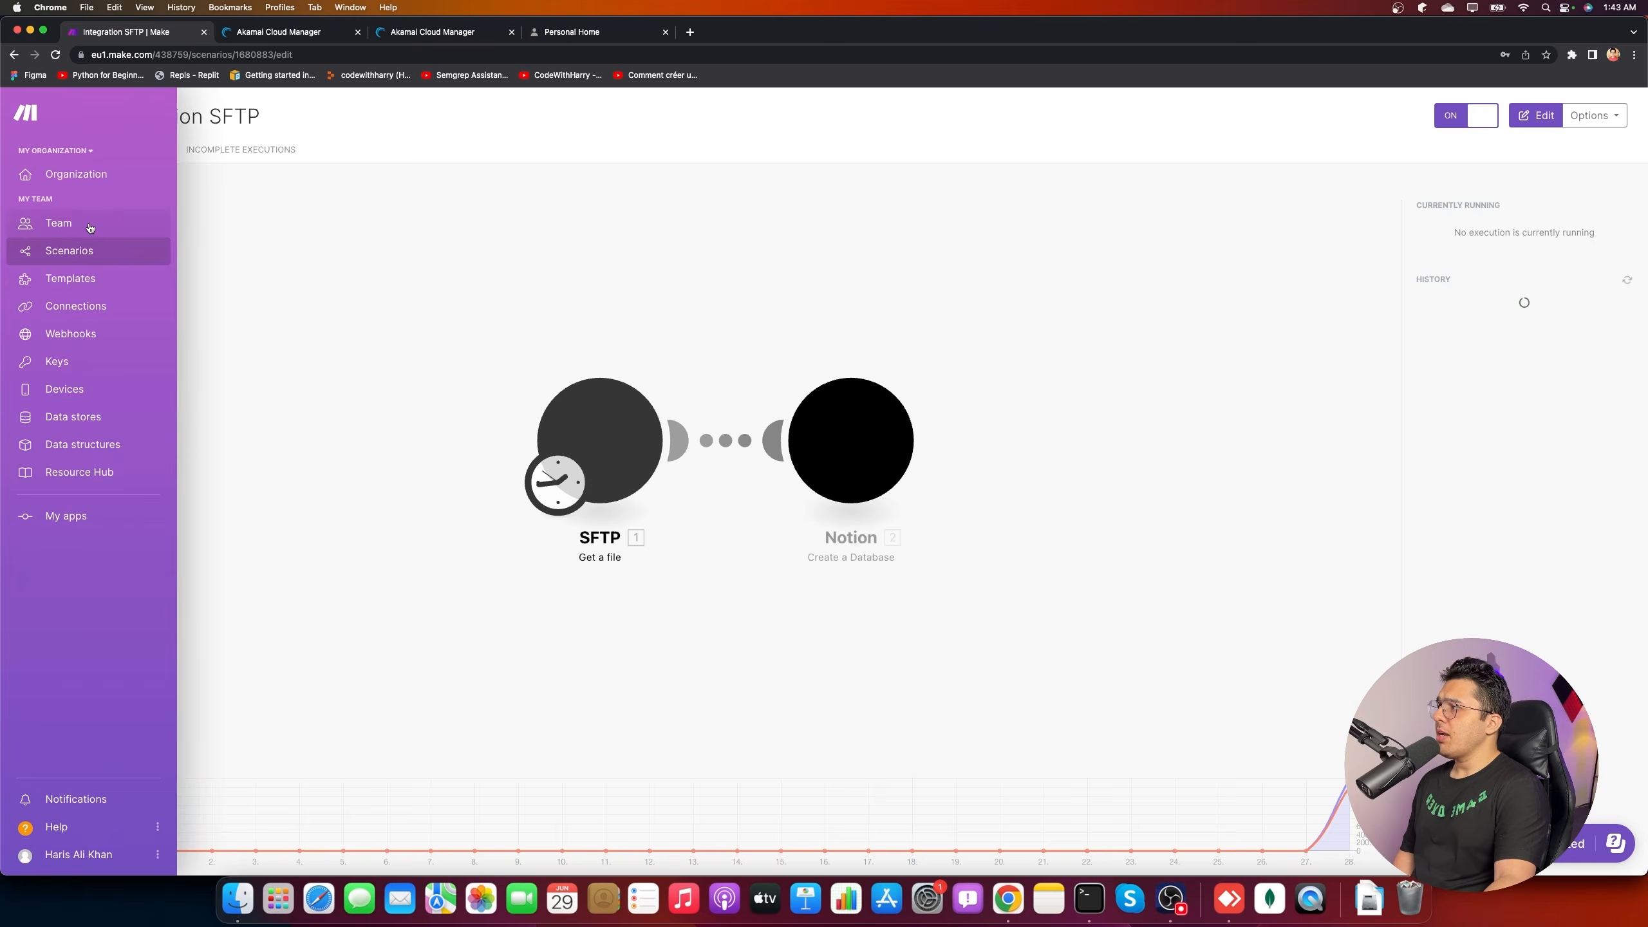
left_click(29, 251)
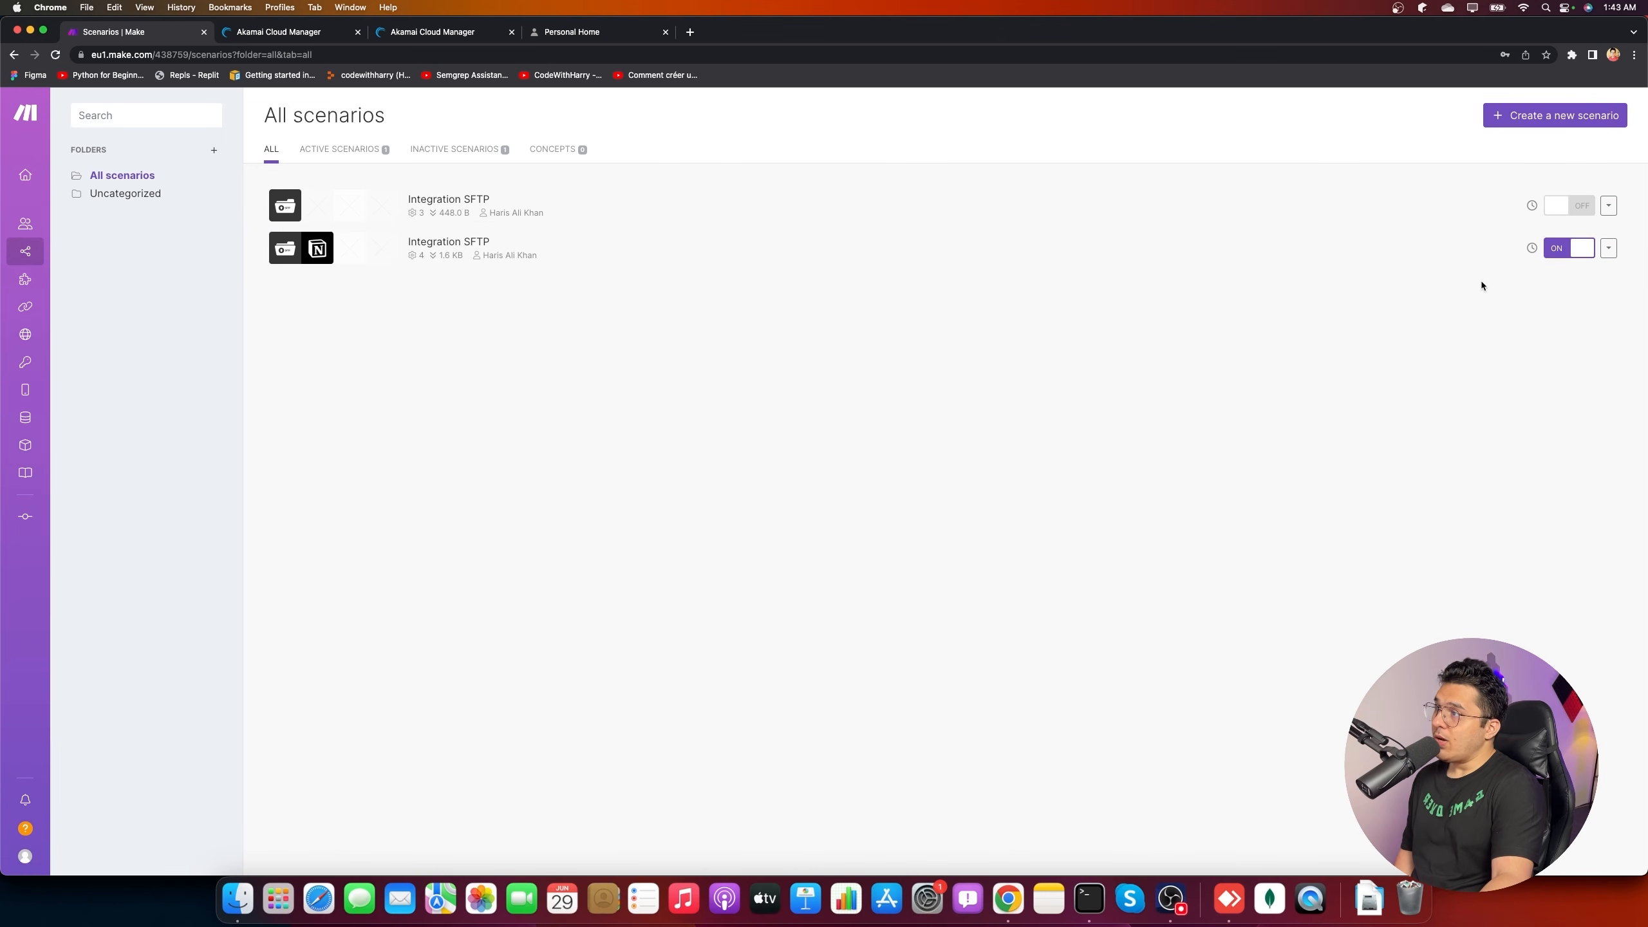
- Create a new scenario starting with a Google Sheets Watch New Rows trigger
left_click(1552, 118)
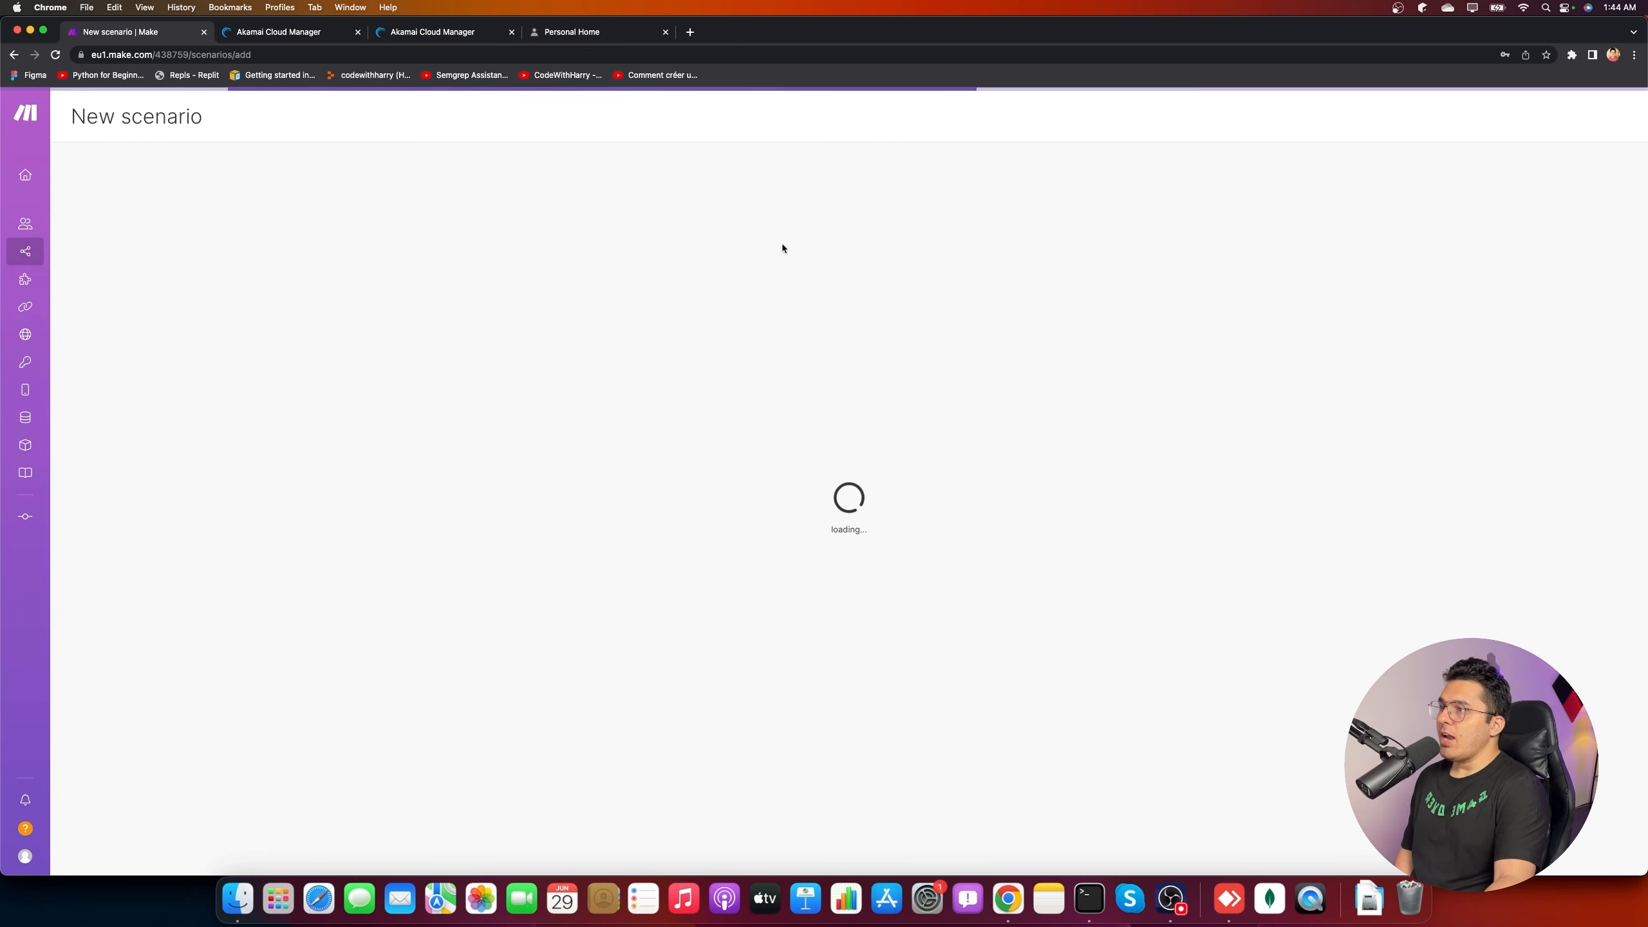
left_click(850, 436)
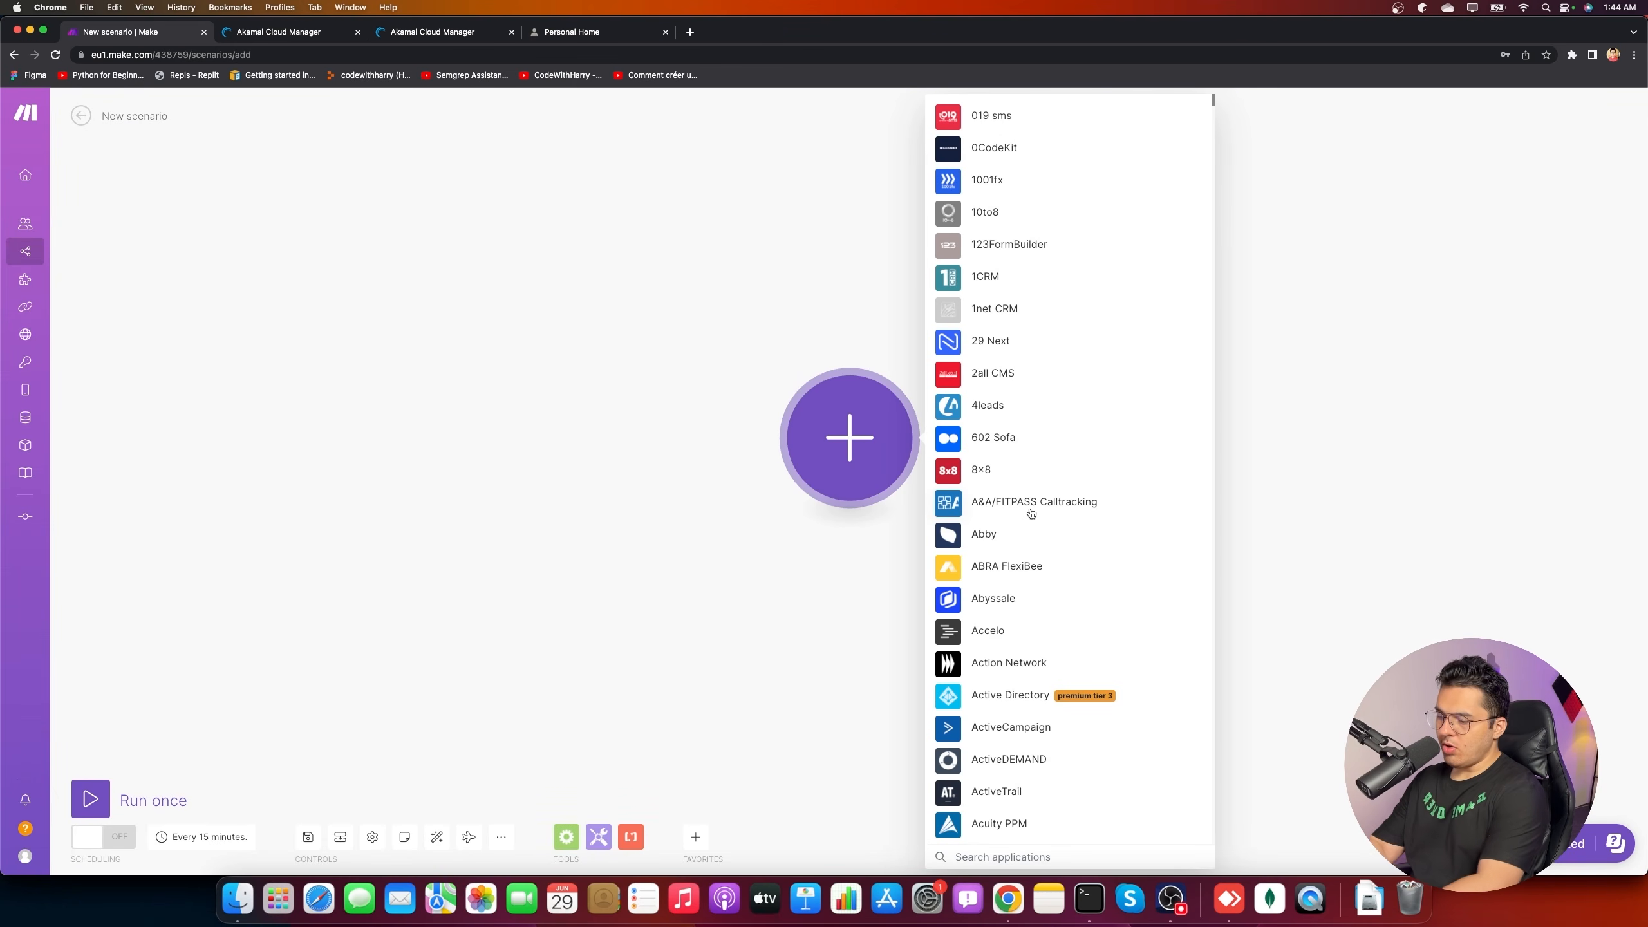
type("google shee")
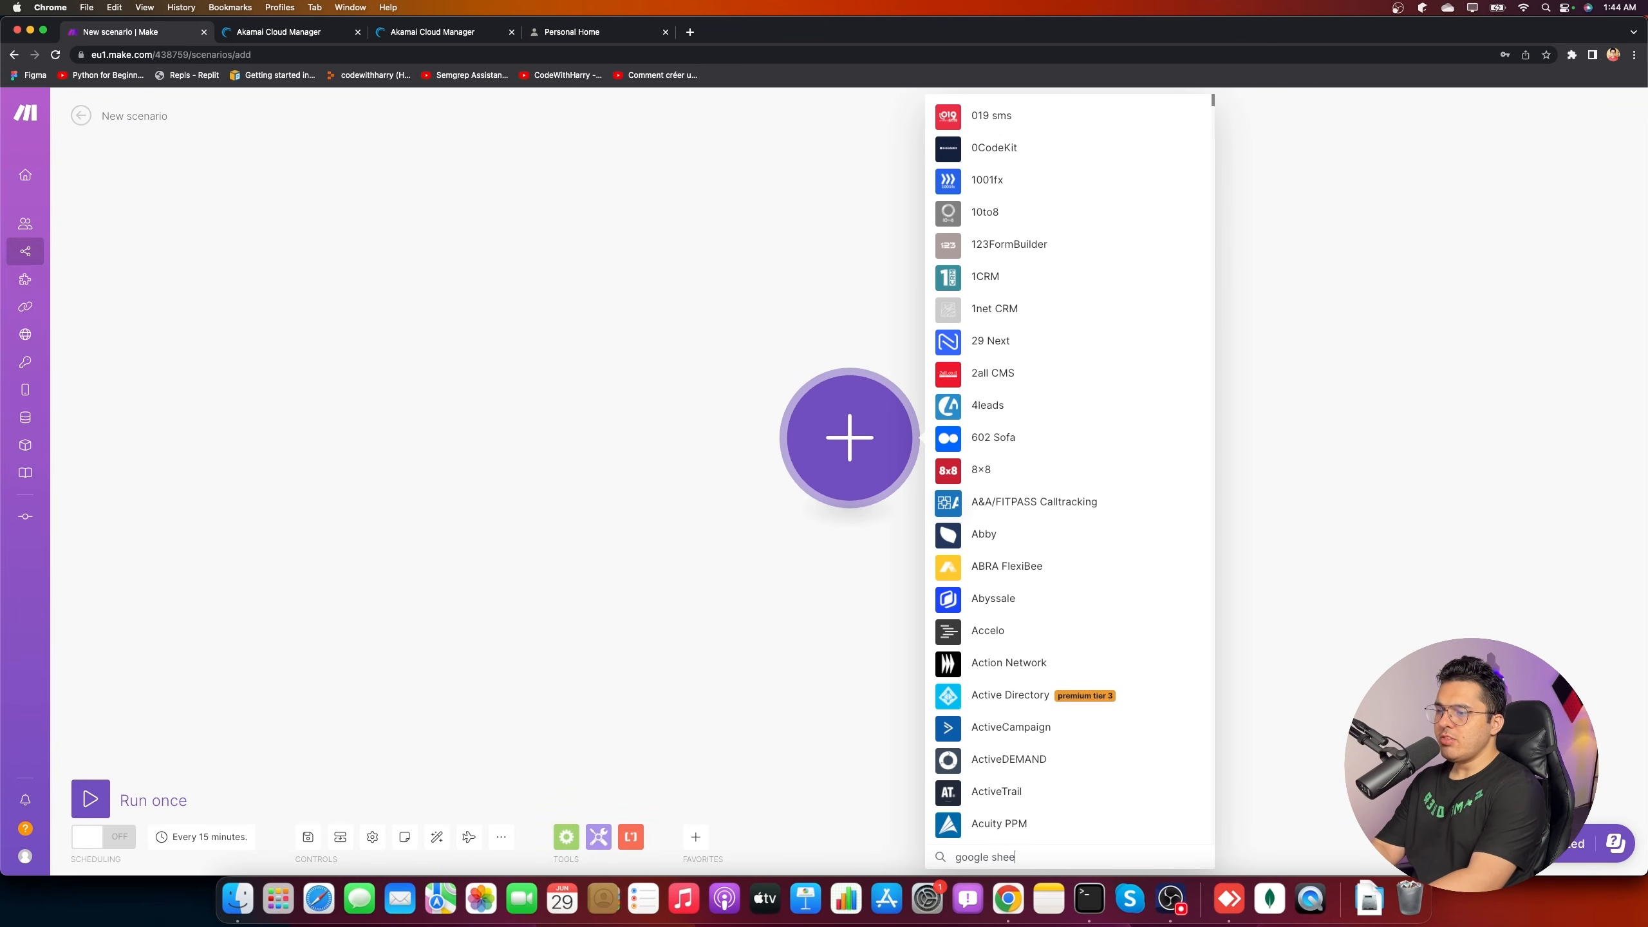
left_click(1040, 397)
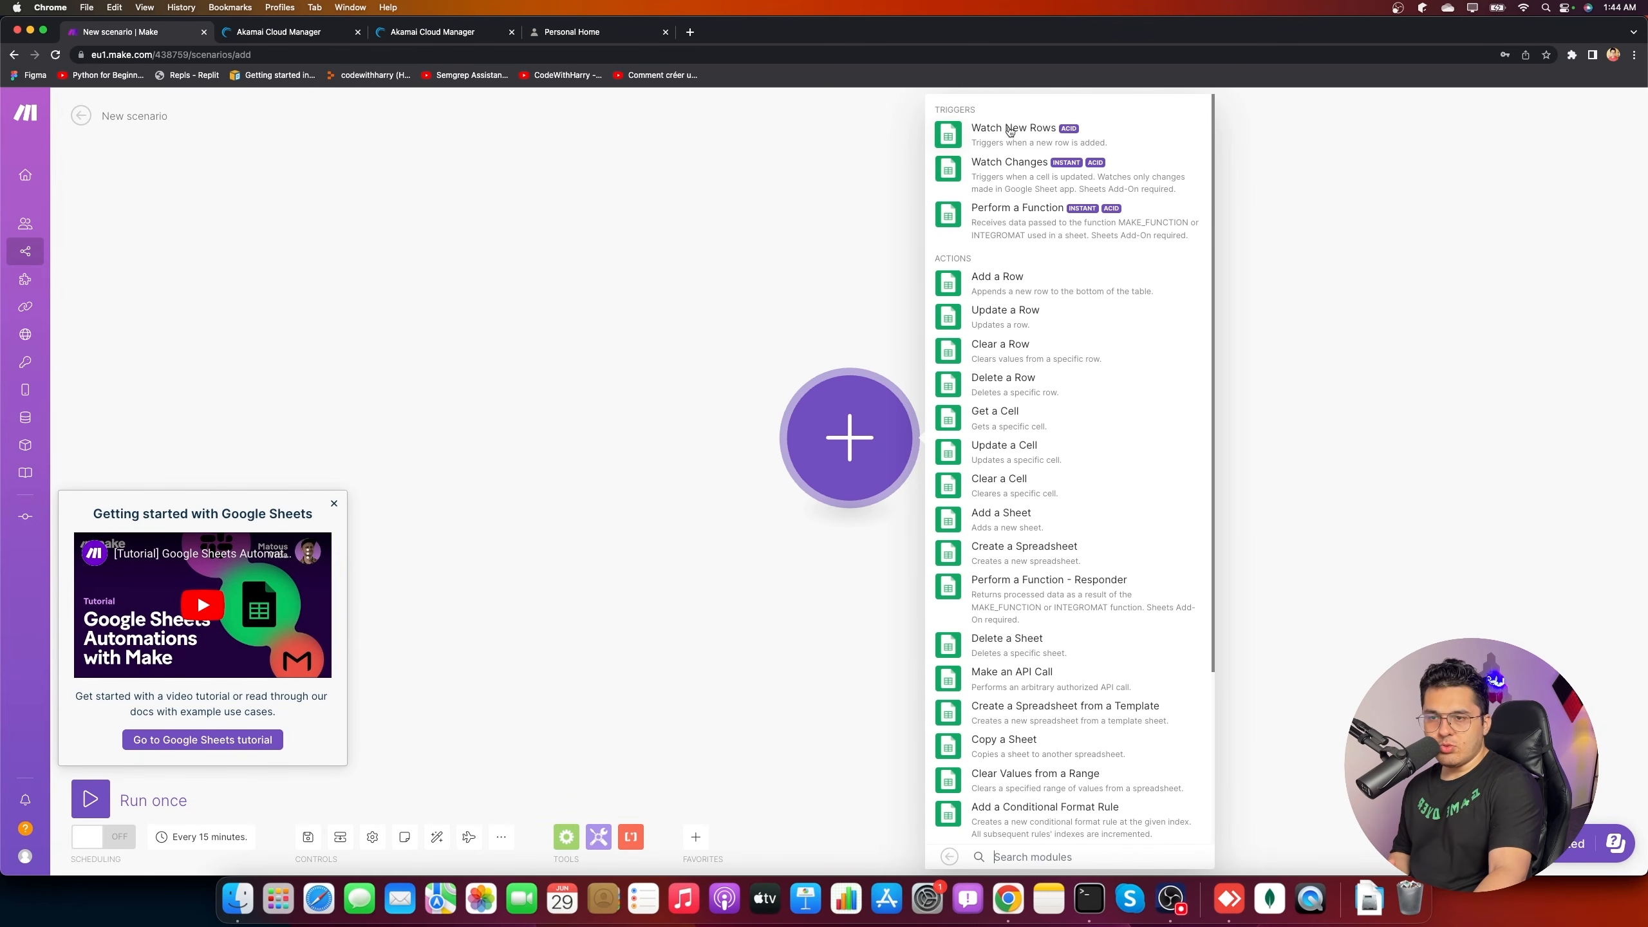
left_click(1044, 142)
- Create a Google connection for the trigger and choose the Google account to authorize
left_click(976, 439)
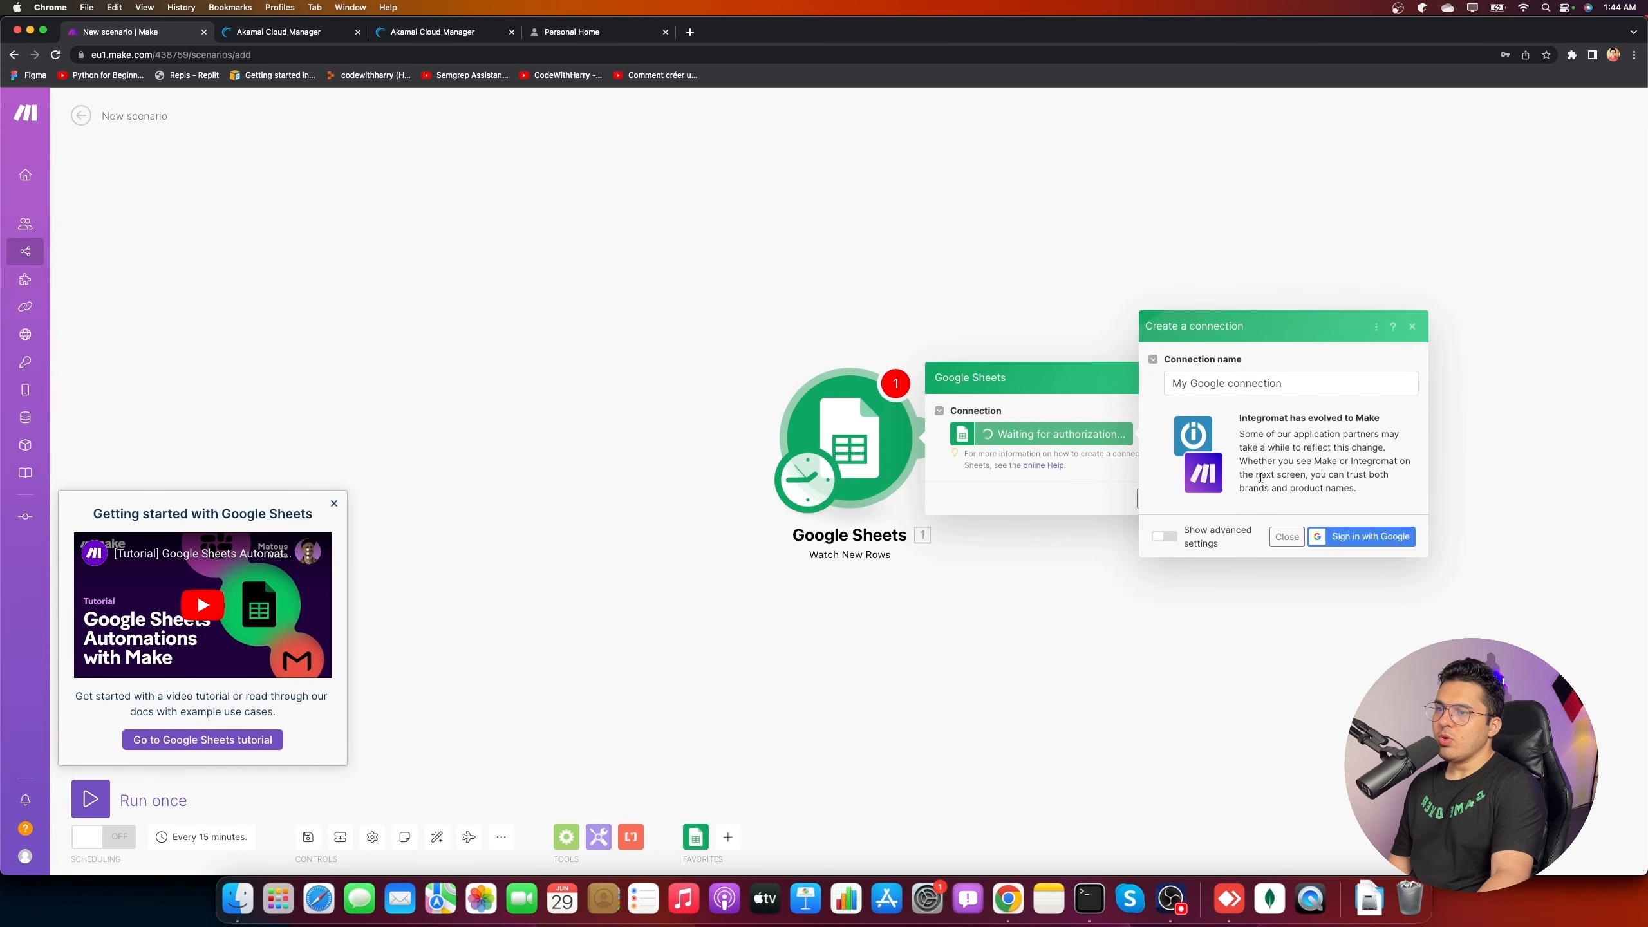
left_click(1356, 536)
left_click_drag(1235, 252, 920, 255)
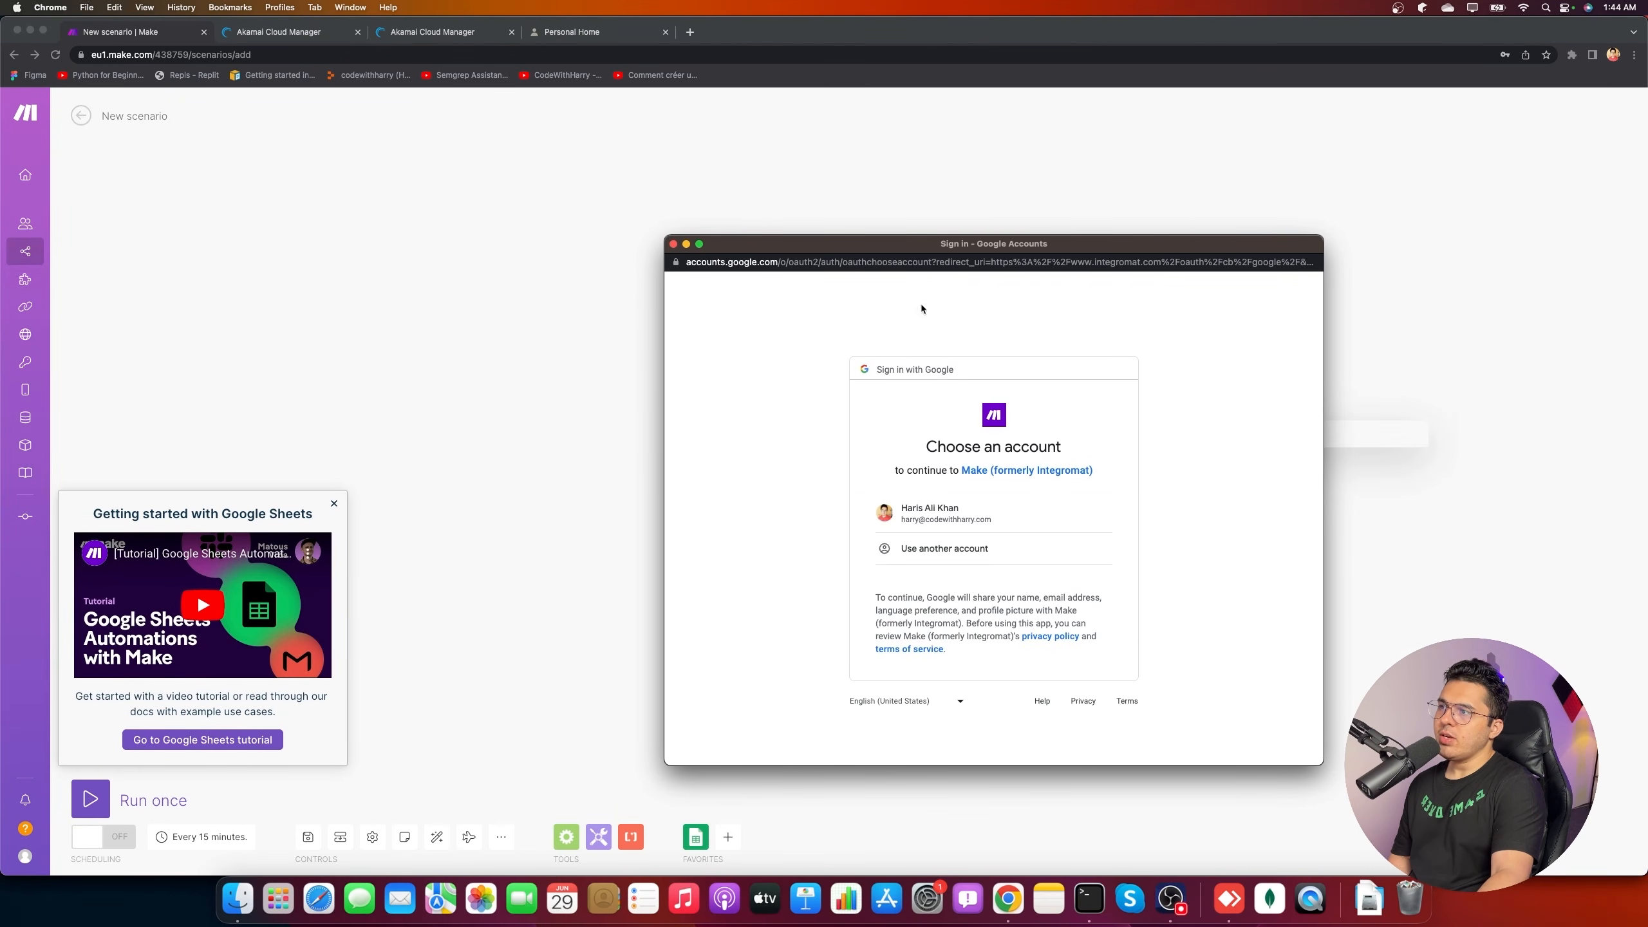
left_click(1018, 528)
- Create a new blank spreadsheet with Prompt in A1 and response in B1, widening columns A and B
left_click(690, 31)
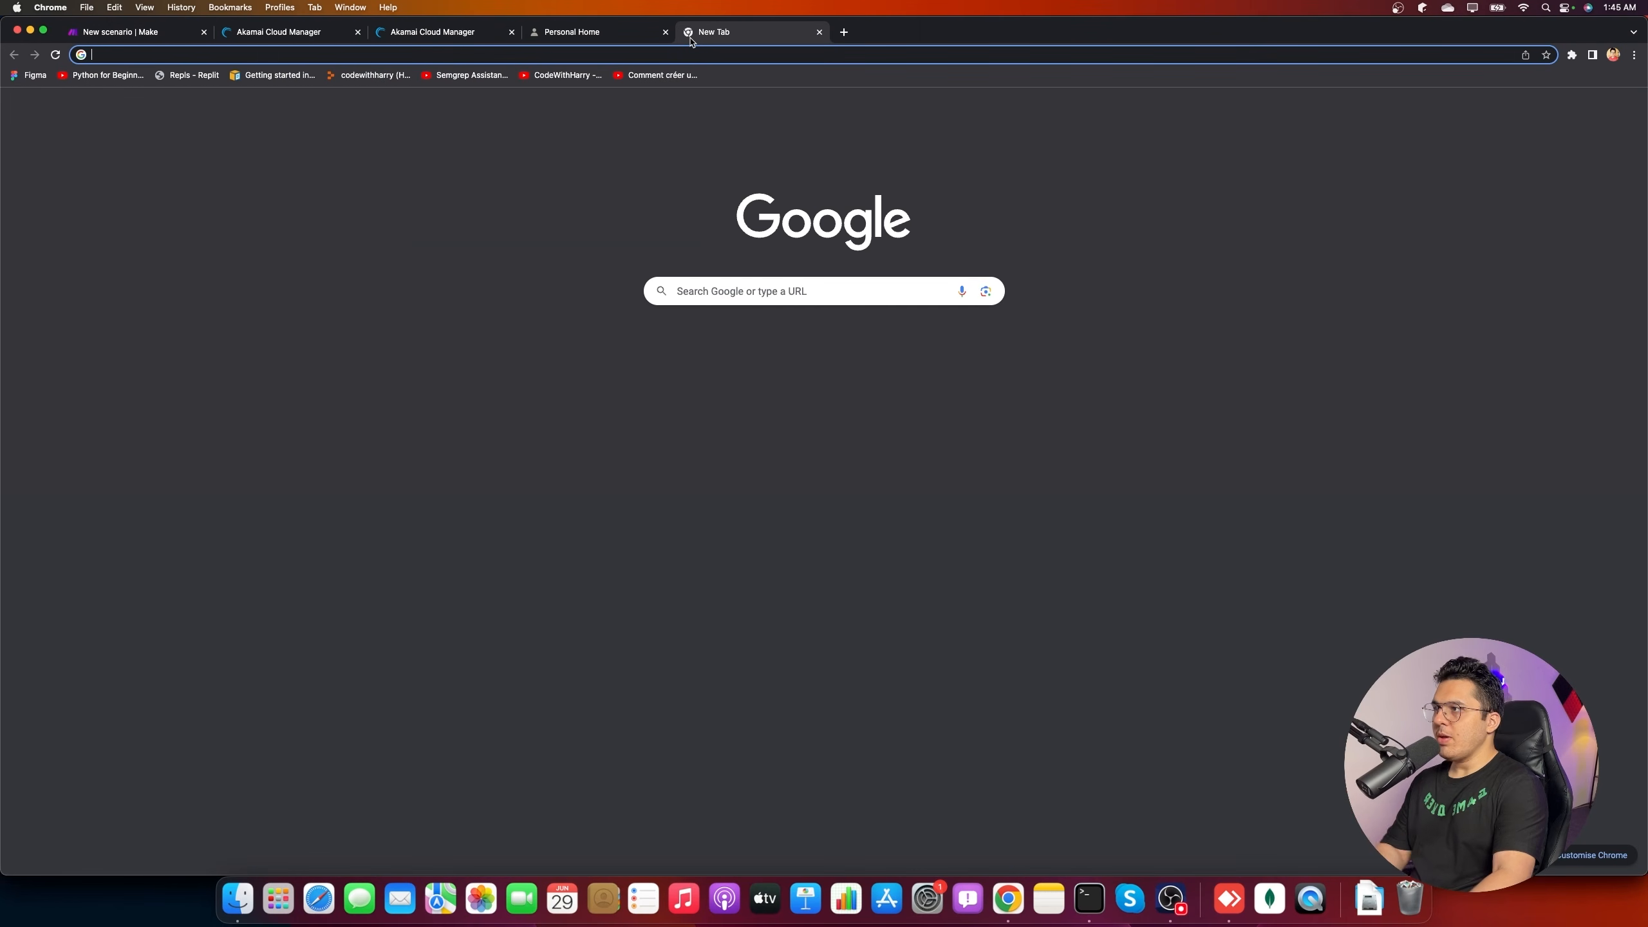
type("sheets.new")
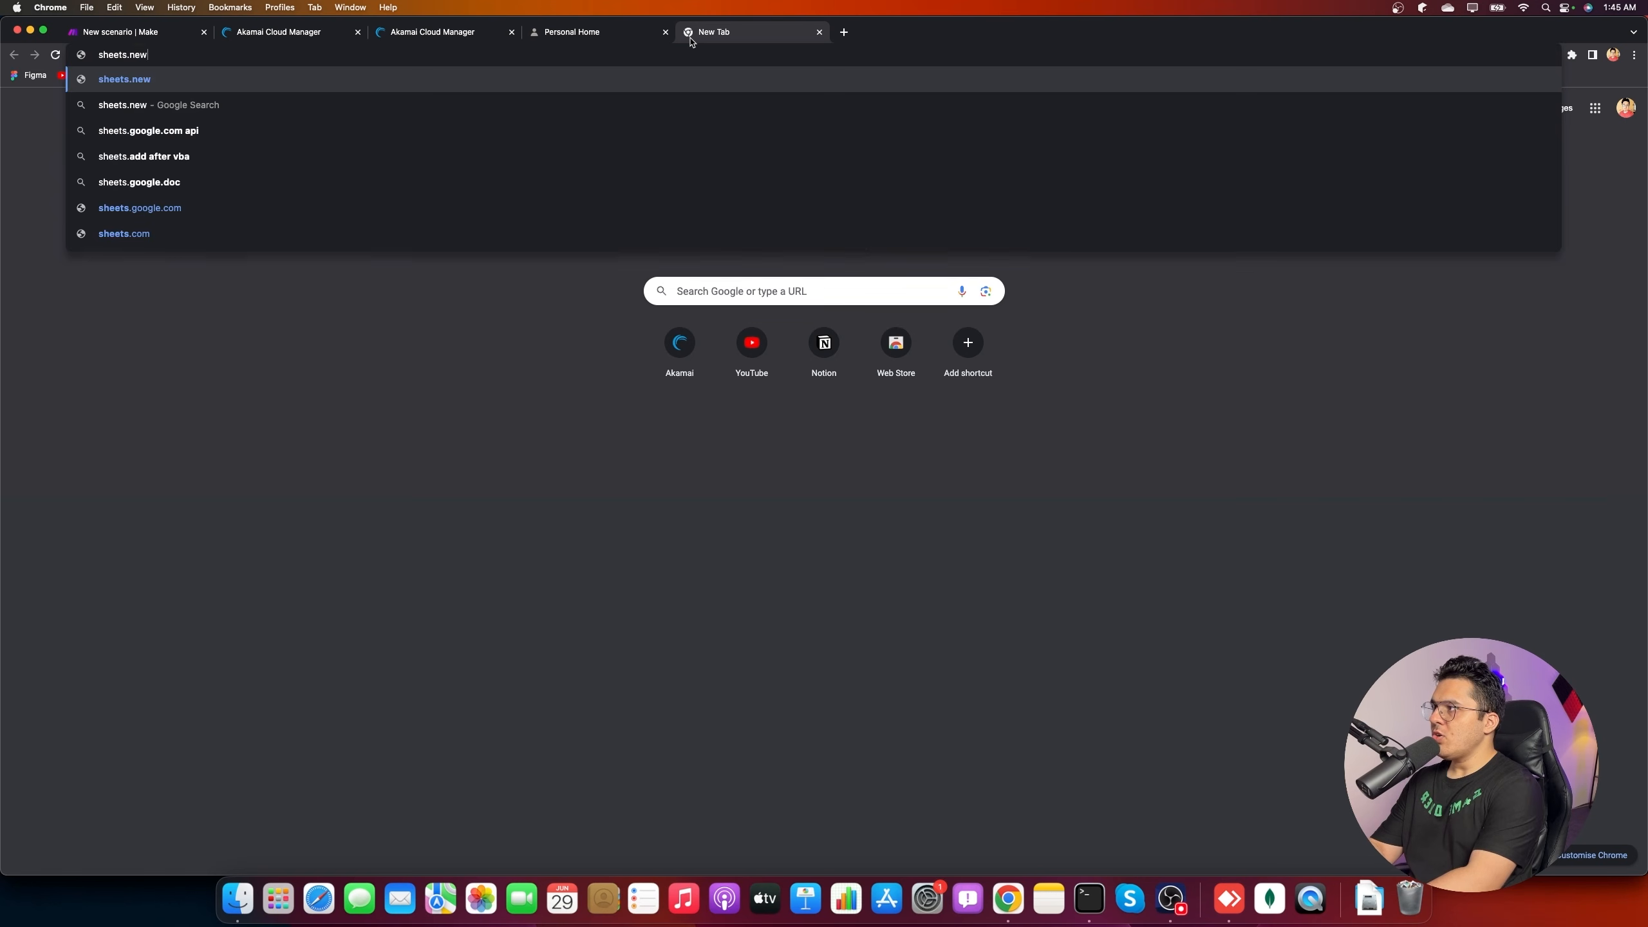
key("Return")
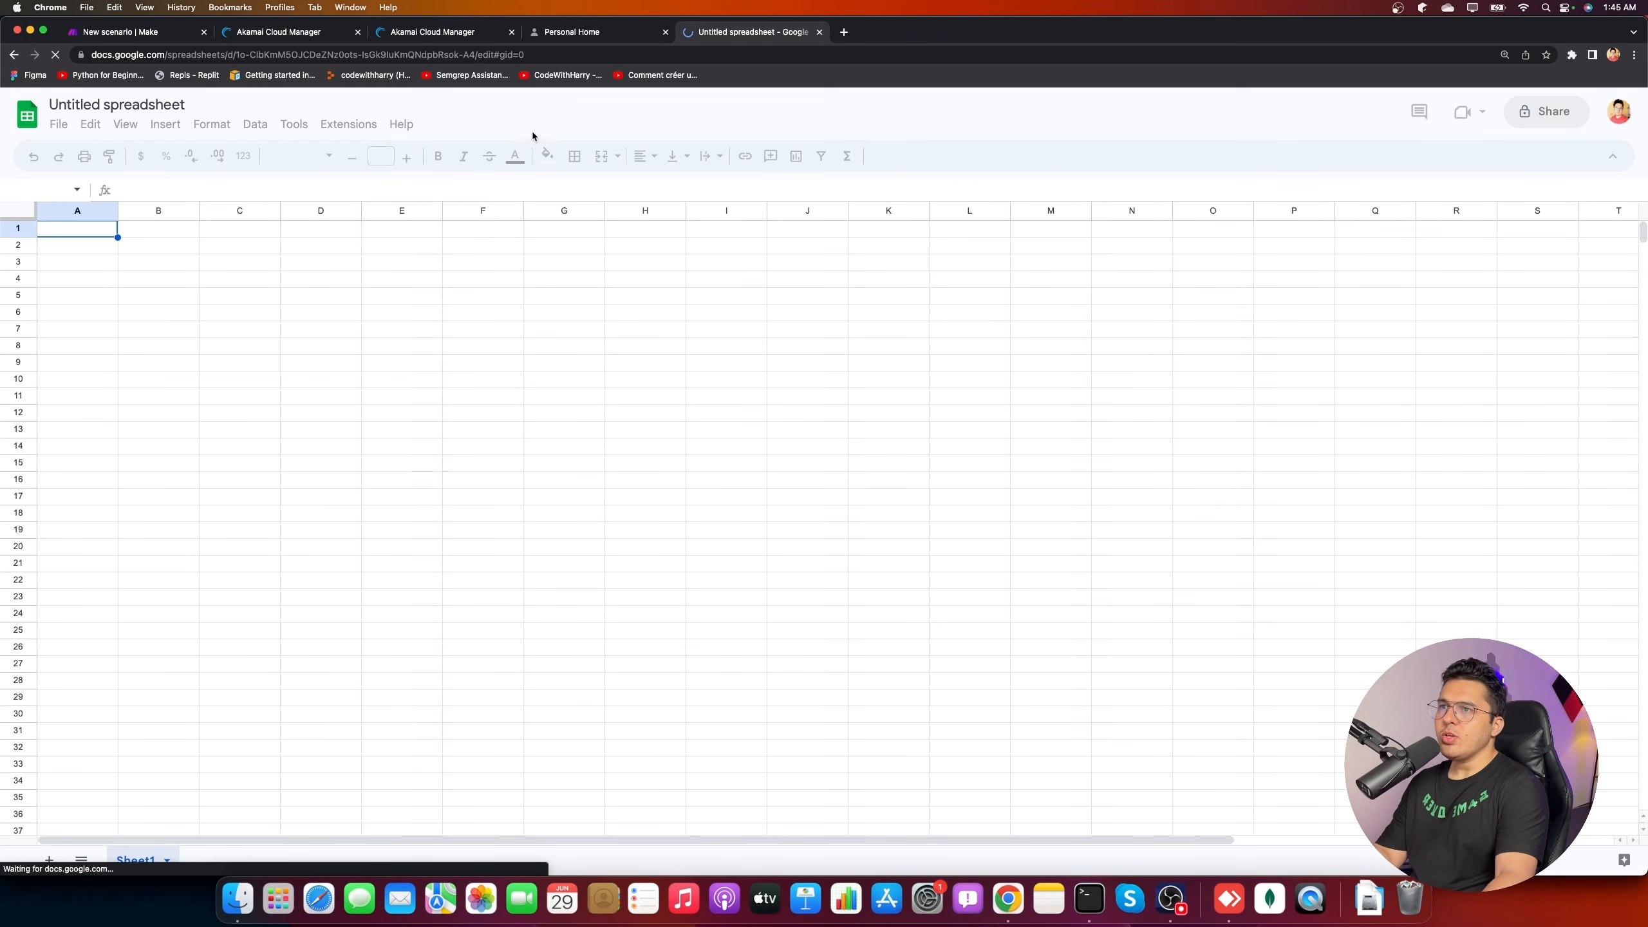
double_click(88, 230)
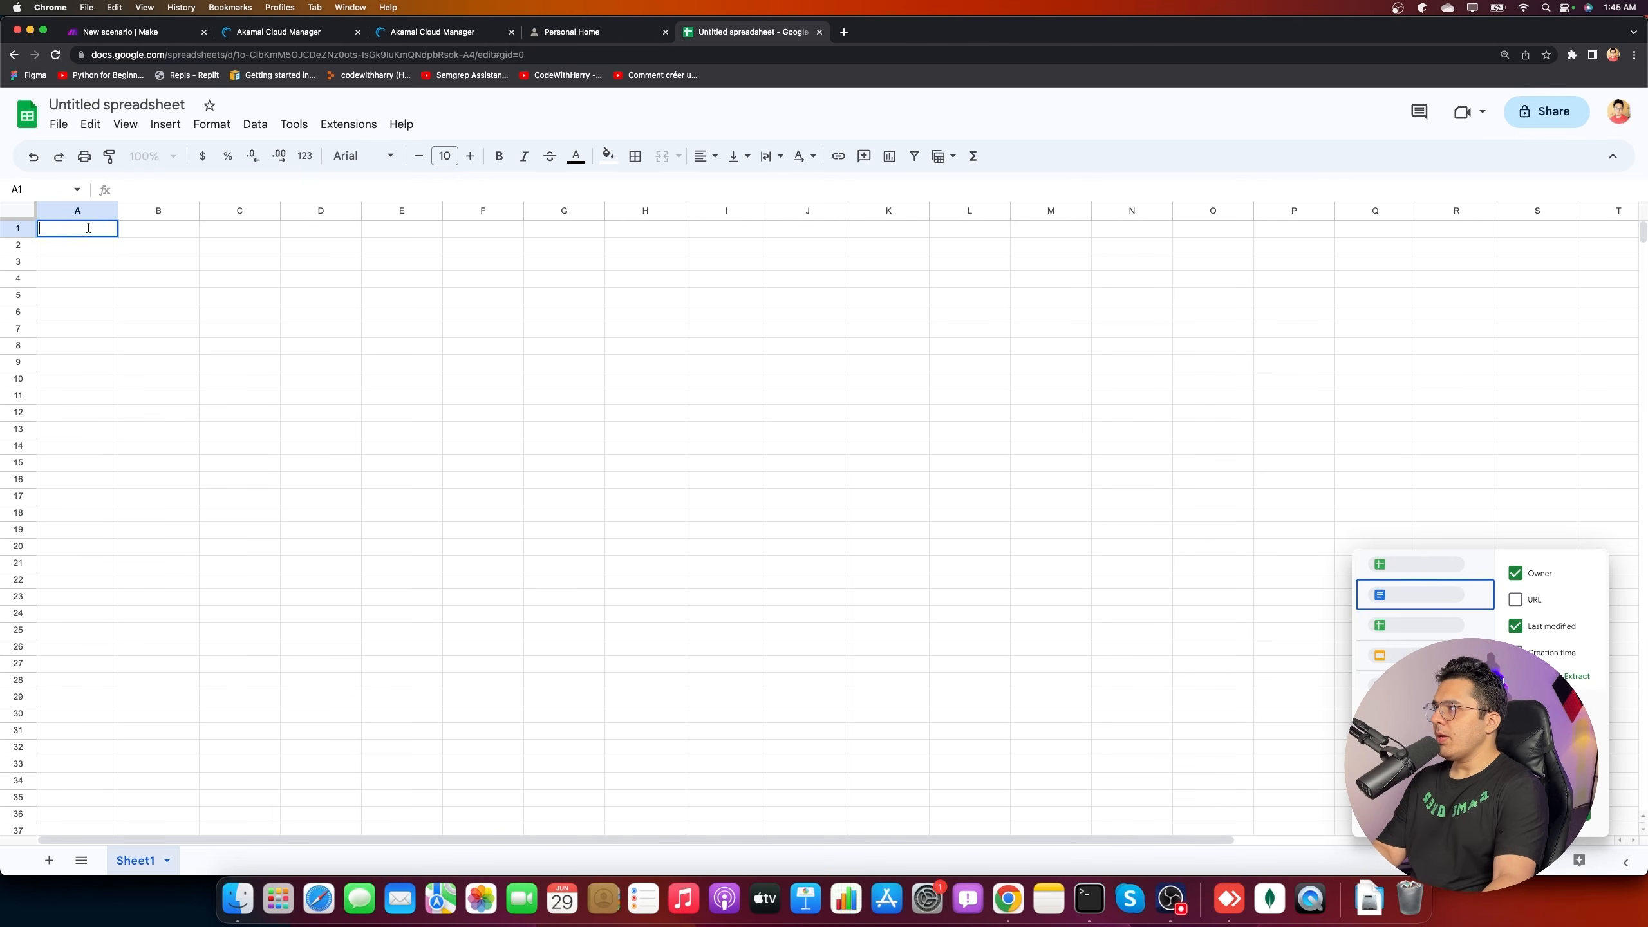
type("Prompt")
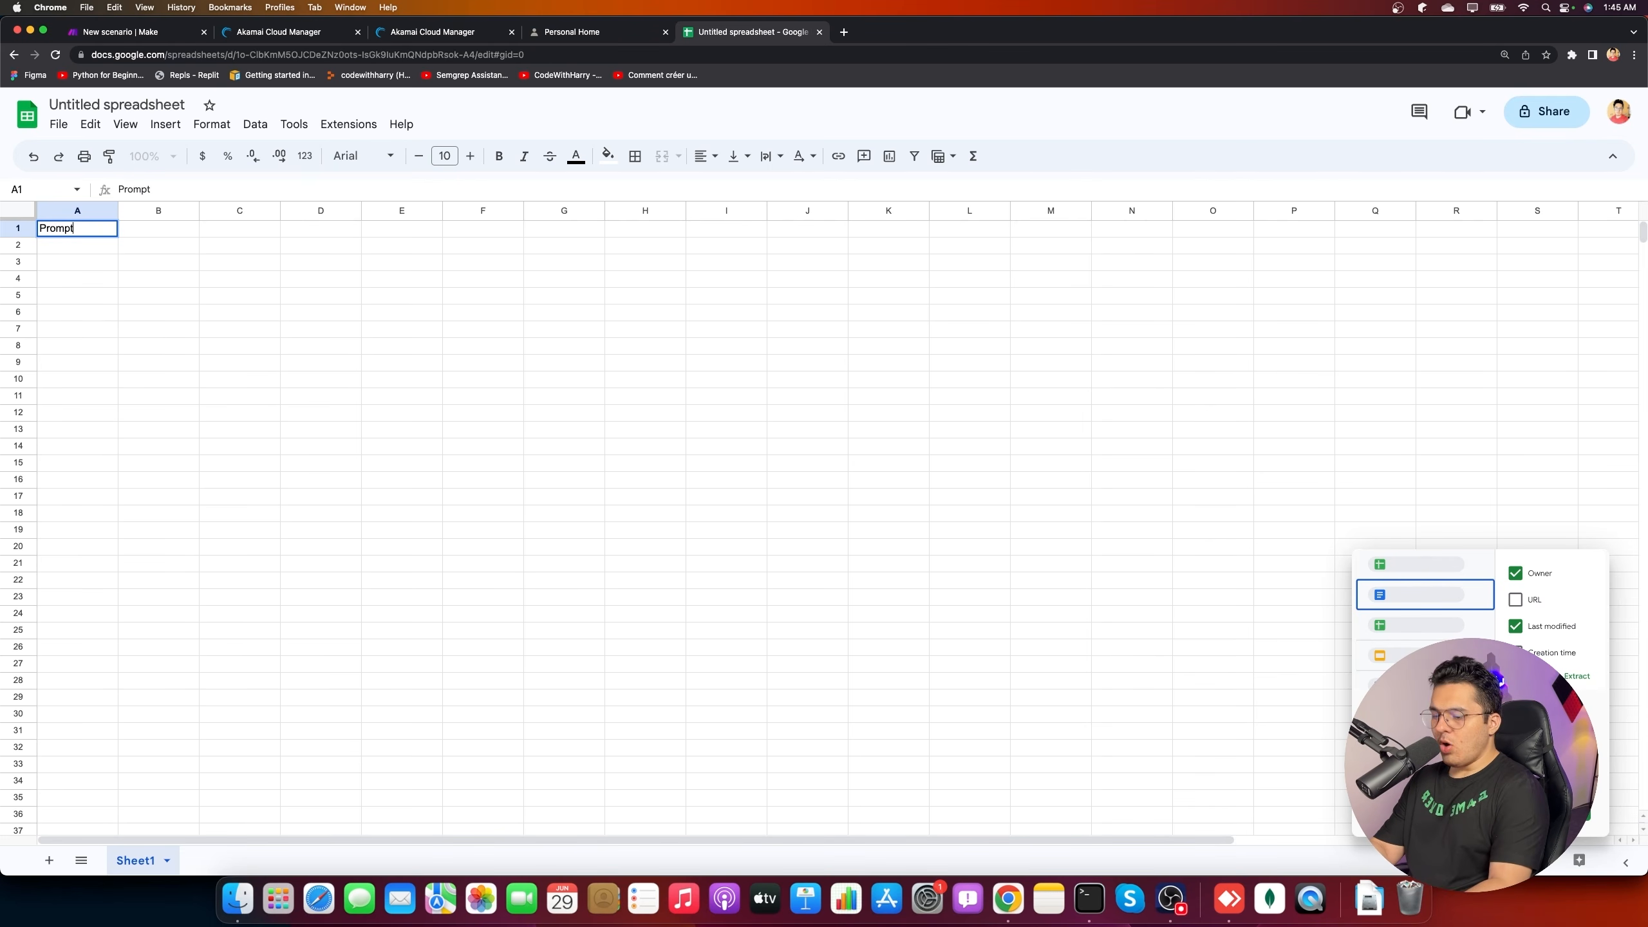
left_click(312, 244)
left_click(172, 230)
left_click_drag(199, 211, 354, 211)
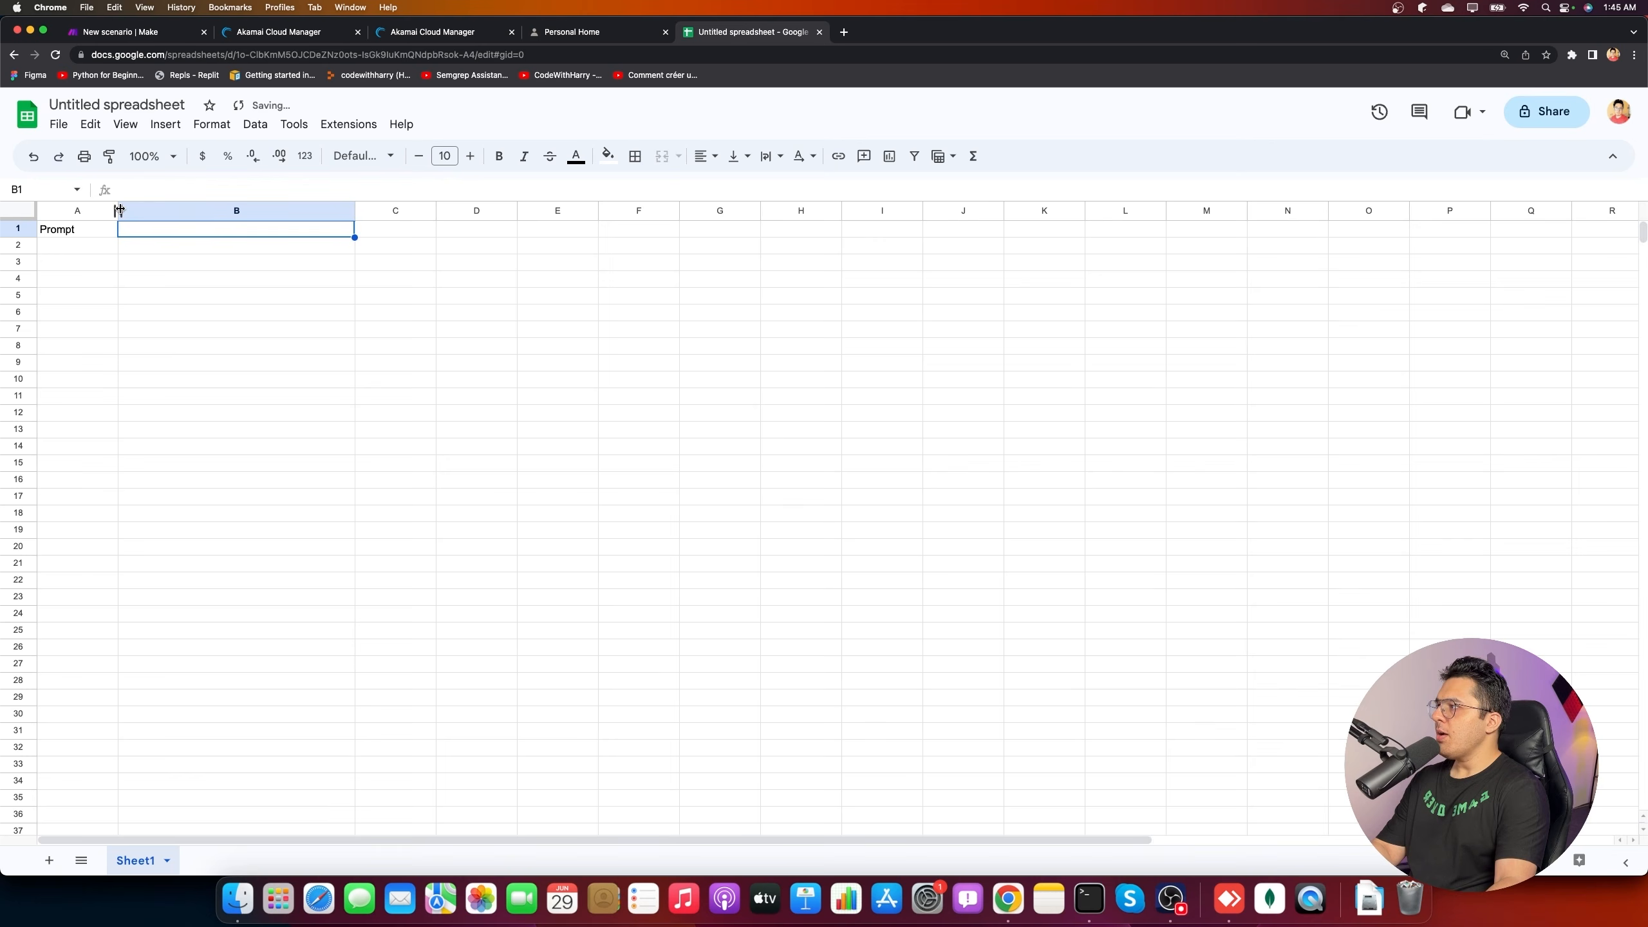
left_click_drag(119, 209, 229, 210)
type("response")
key("Return")
- Correct the B1 header to 'Response' with a capital R
left_click(372, 228)
left_click(121, 189)
key("BackSpace")
type("R")
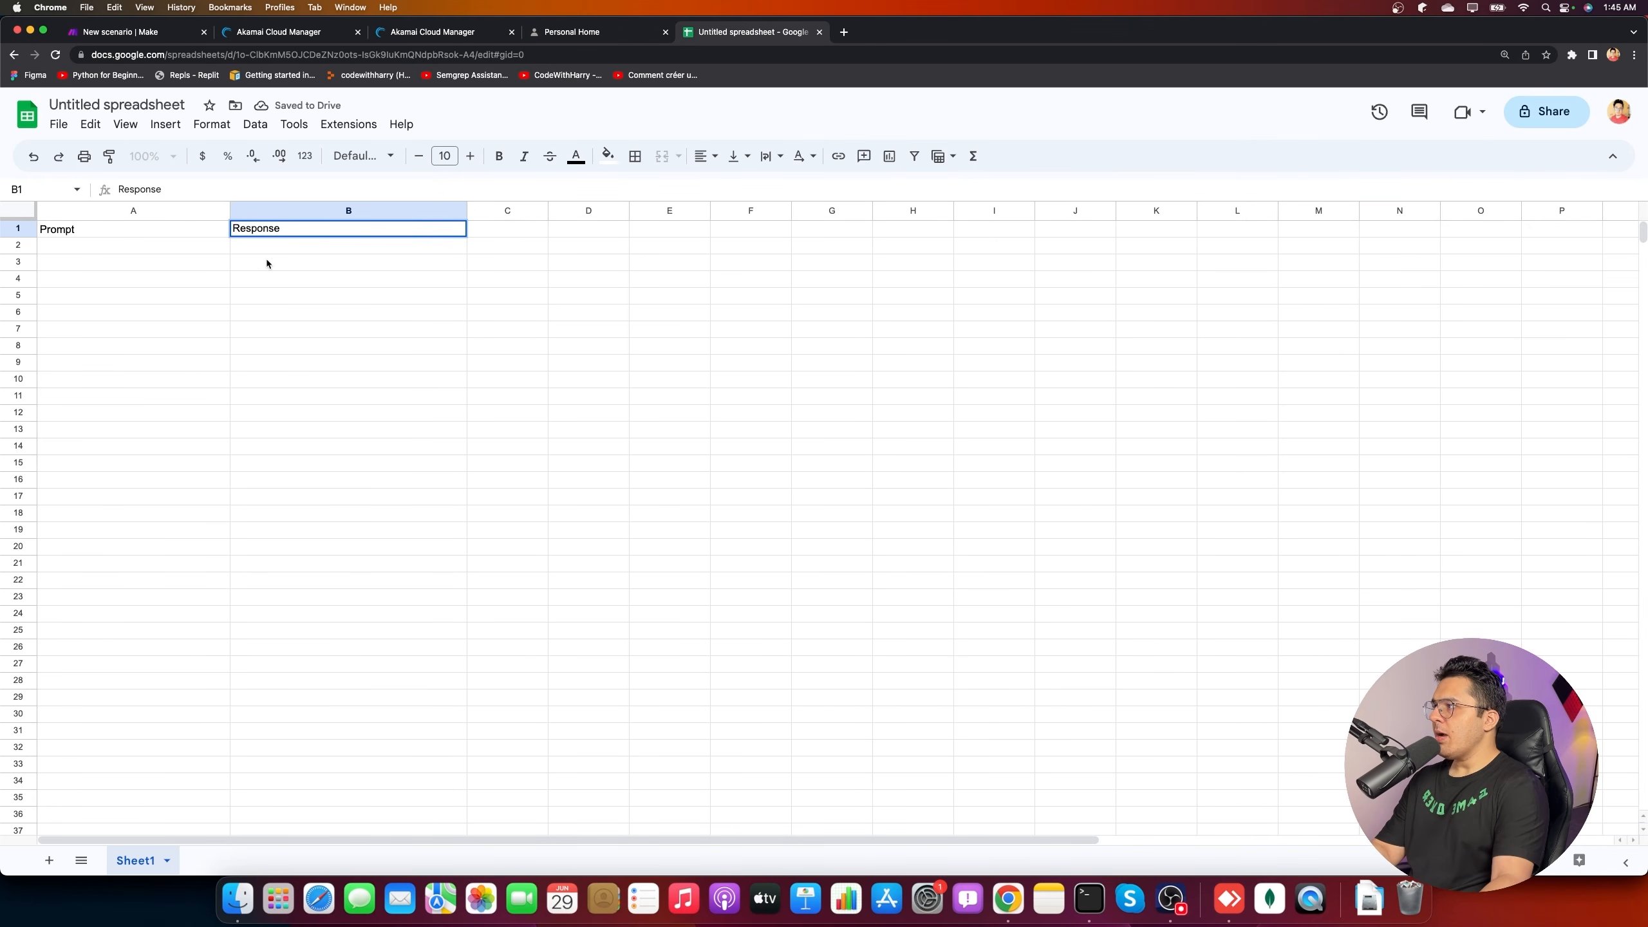
left_click(139, 248)
- Enter prompts 'How to make a pizza' in A2 and 'how to fix undefined variable error in js' in A3
type("How ")
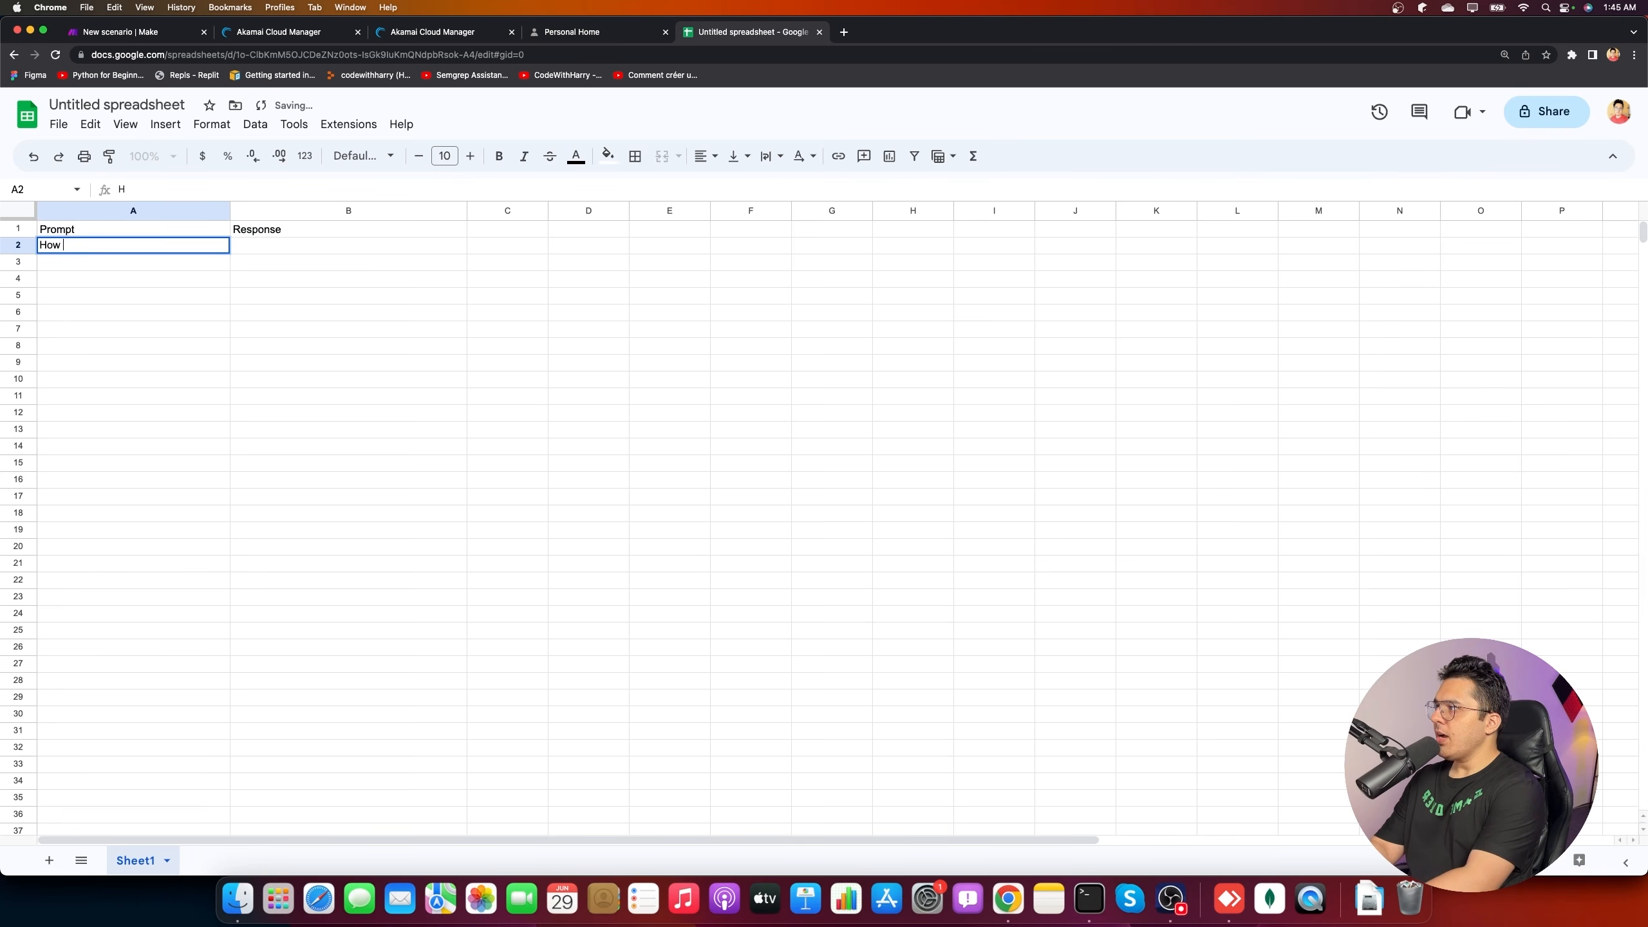
type("to make a pizza")
key("Return")
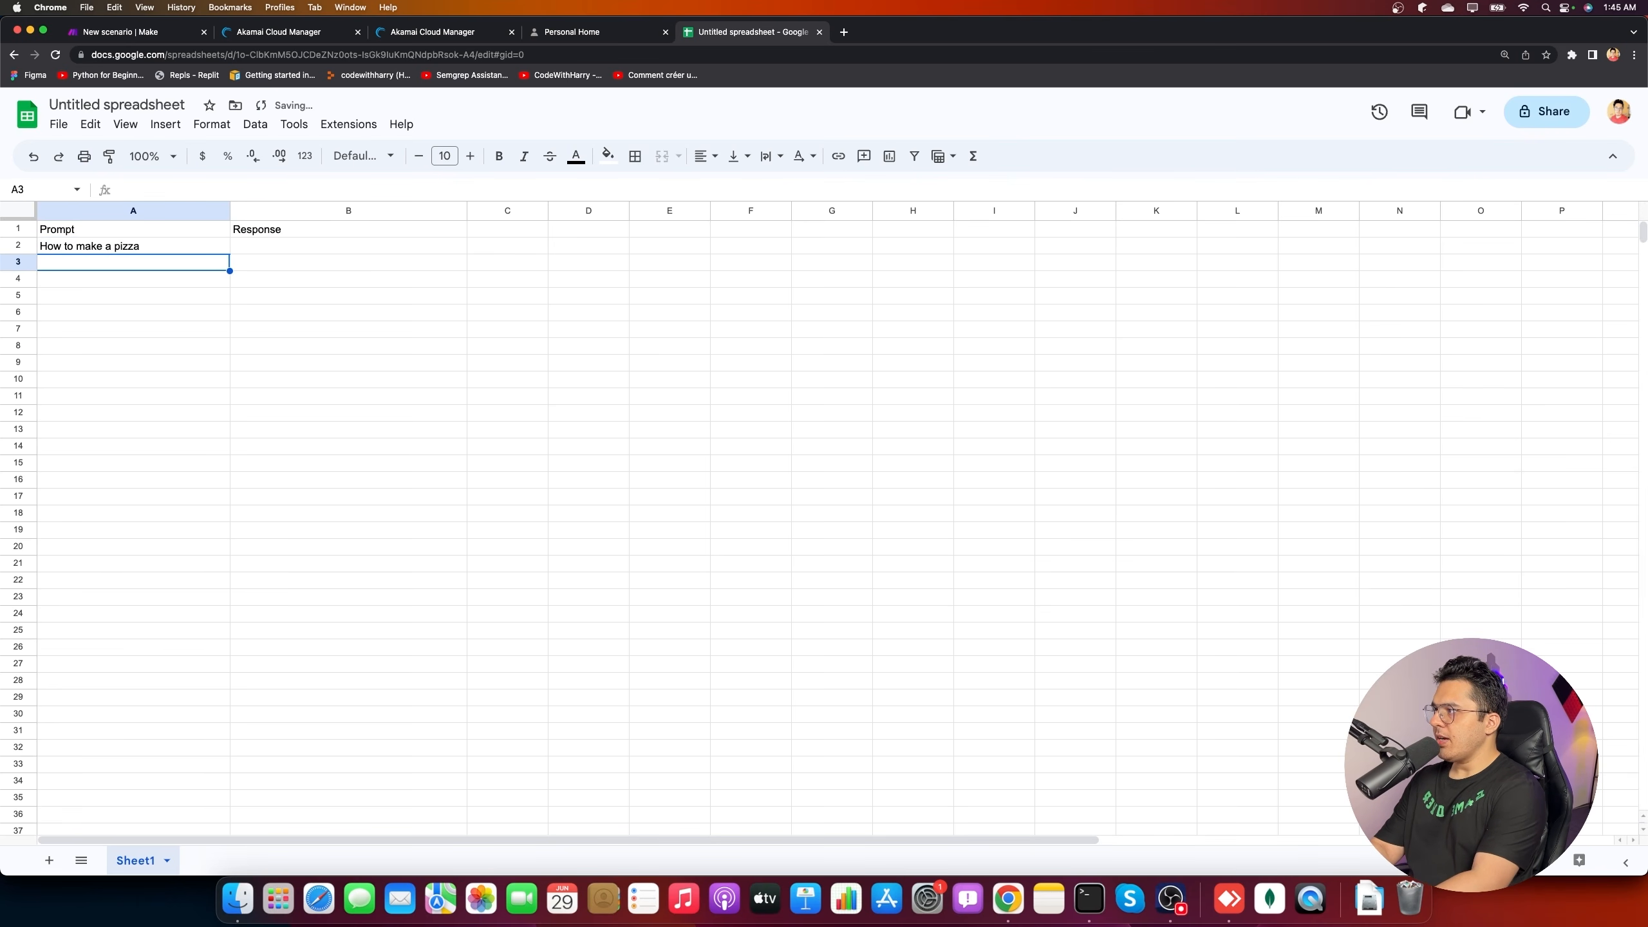
type("how to fix ")
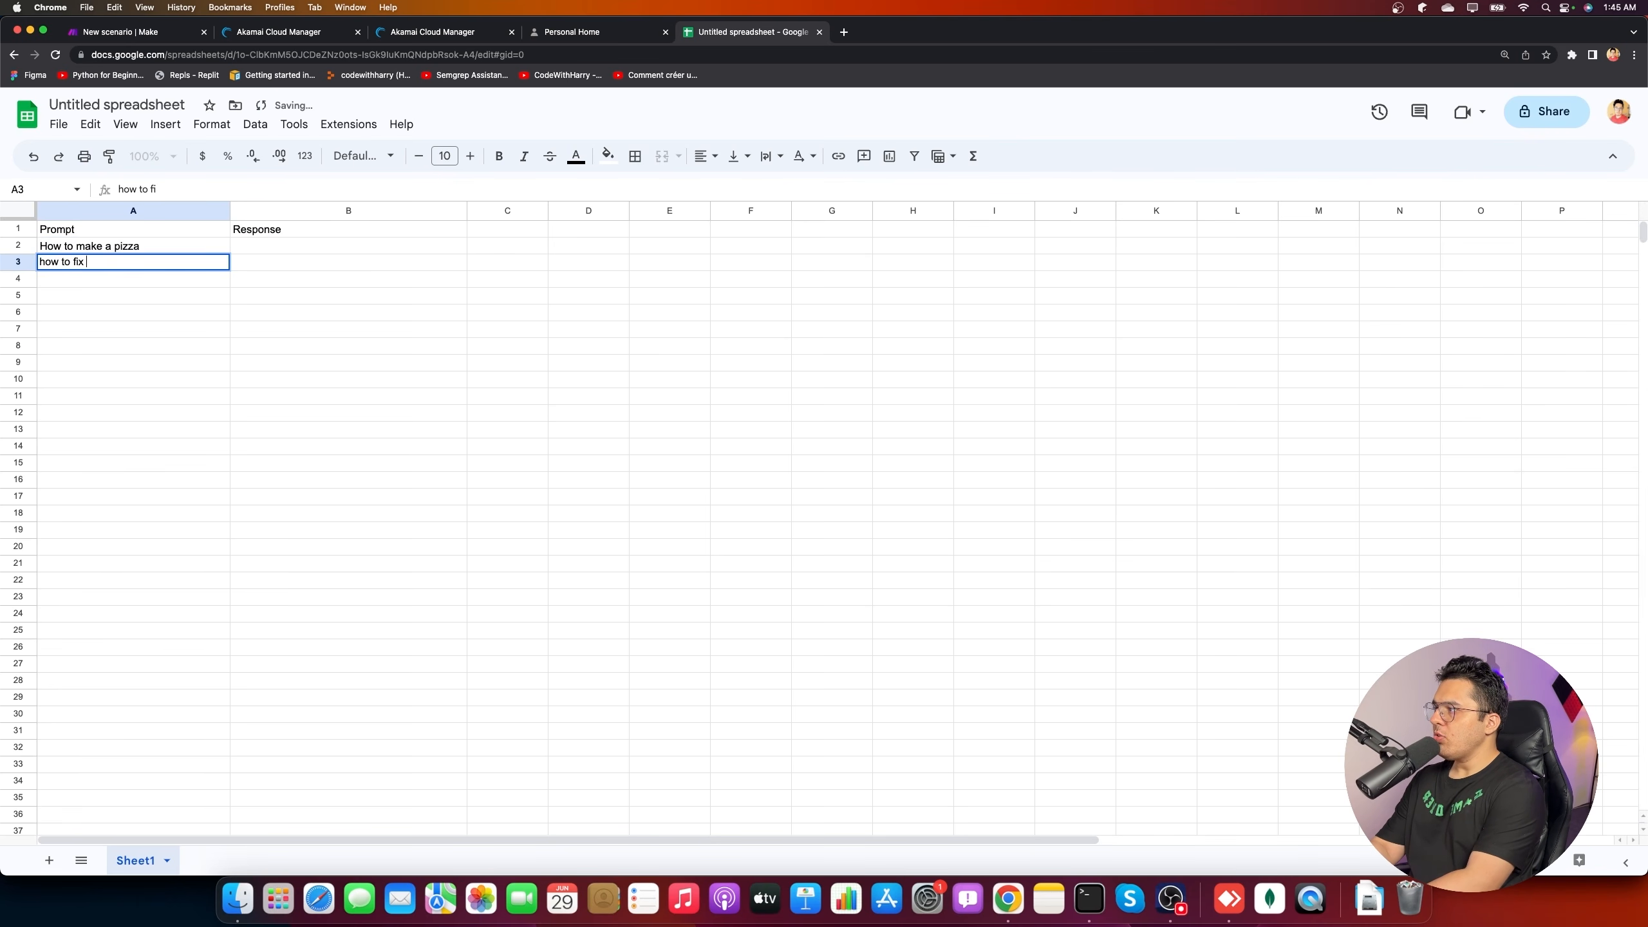
type("undefined variable error in js")
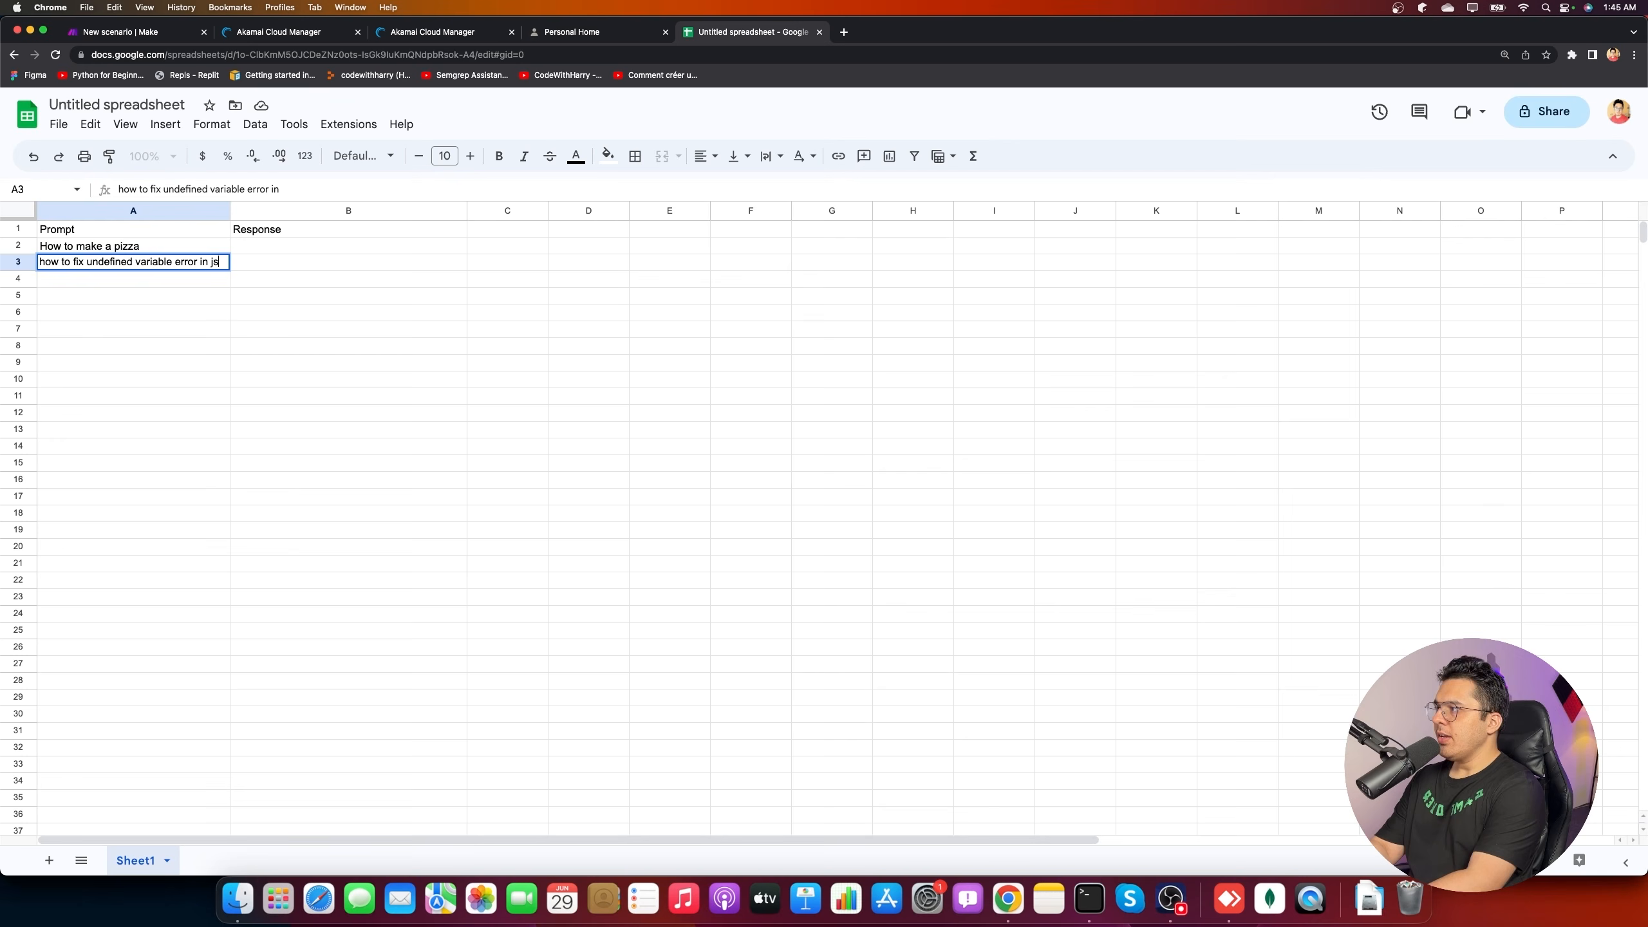
key("Return")
left_click(381, 247)
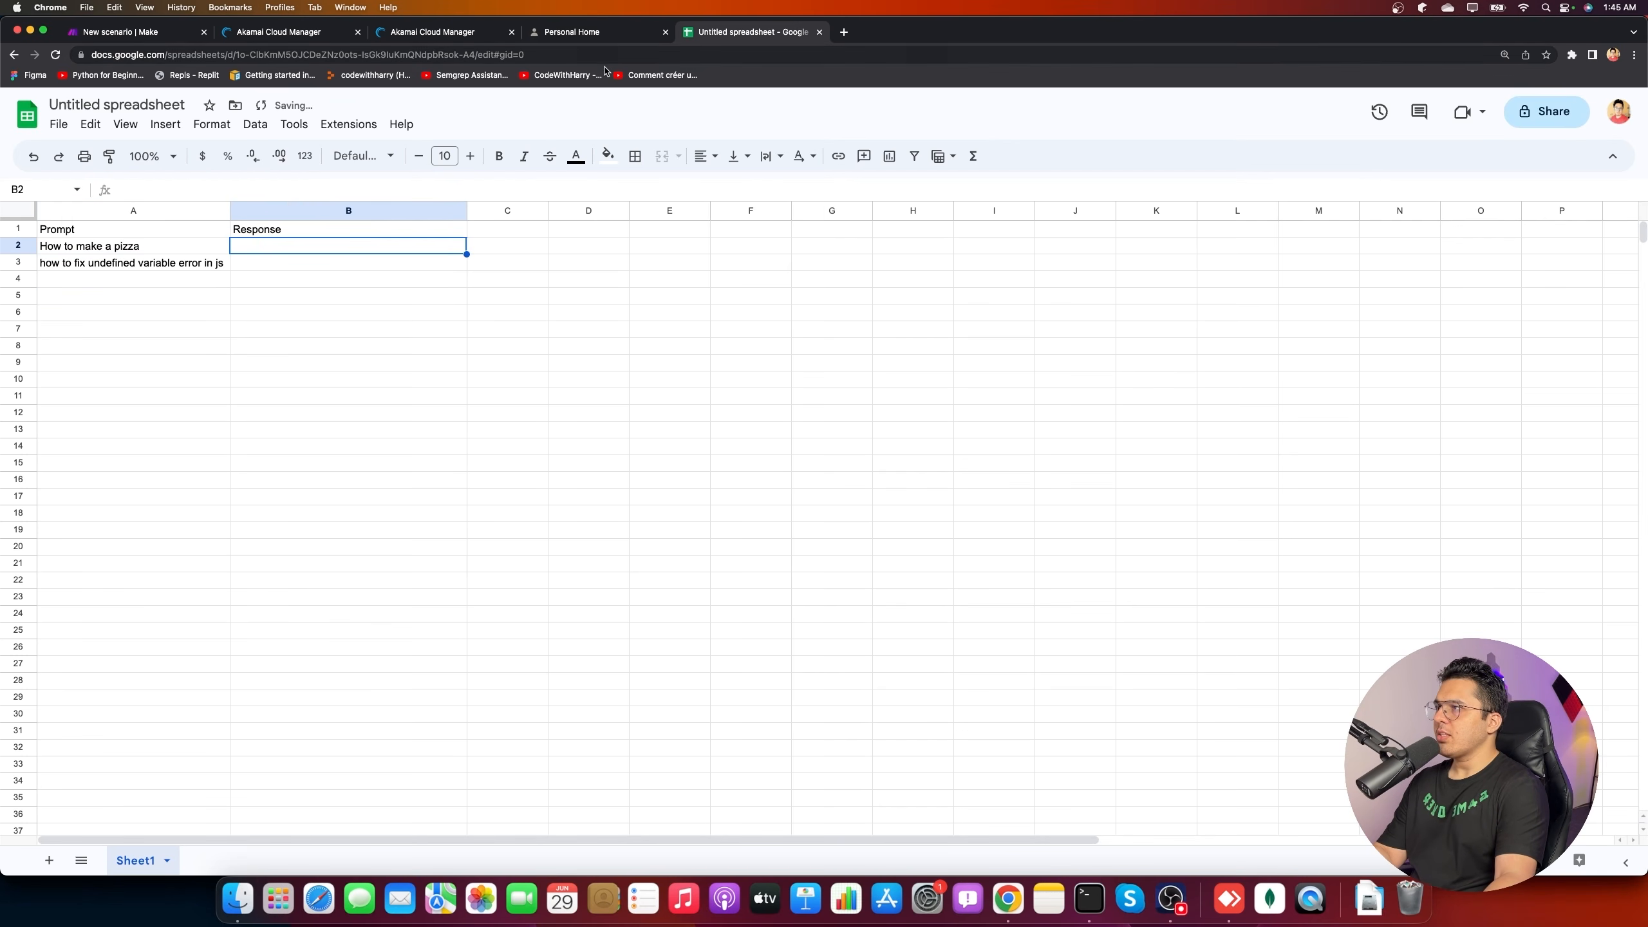
key("Down")
key("Up")
key("Down")
key("Up")
left_click_drag(113, 247, 108, 420)
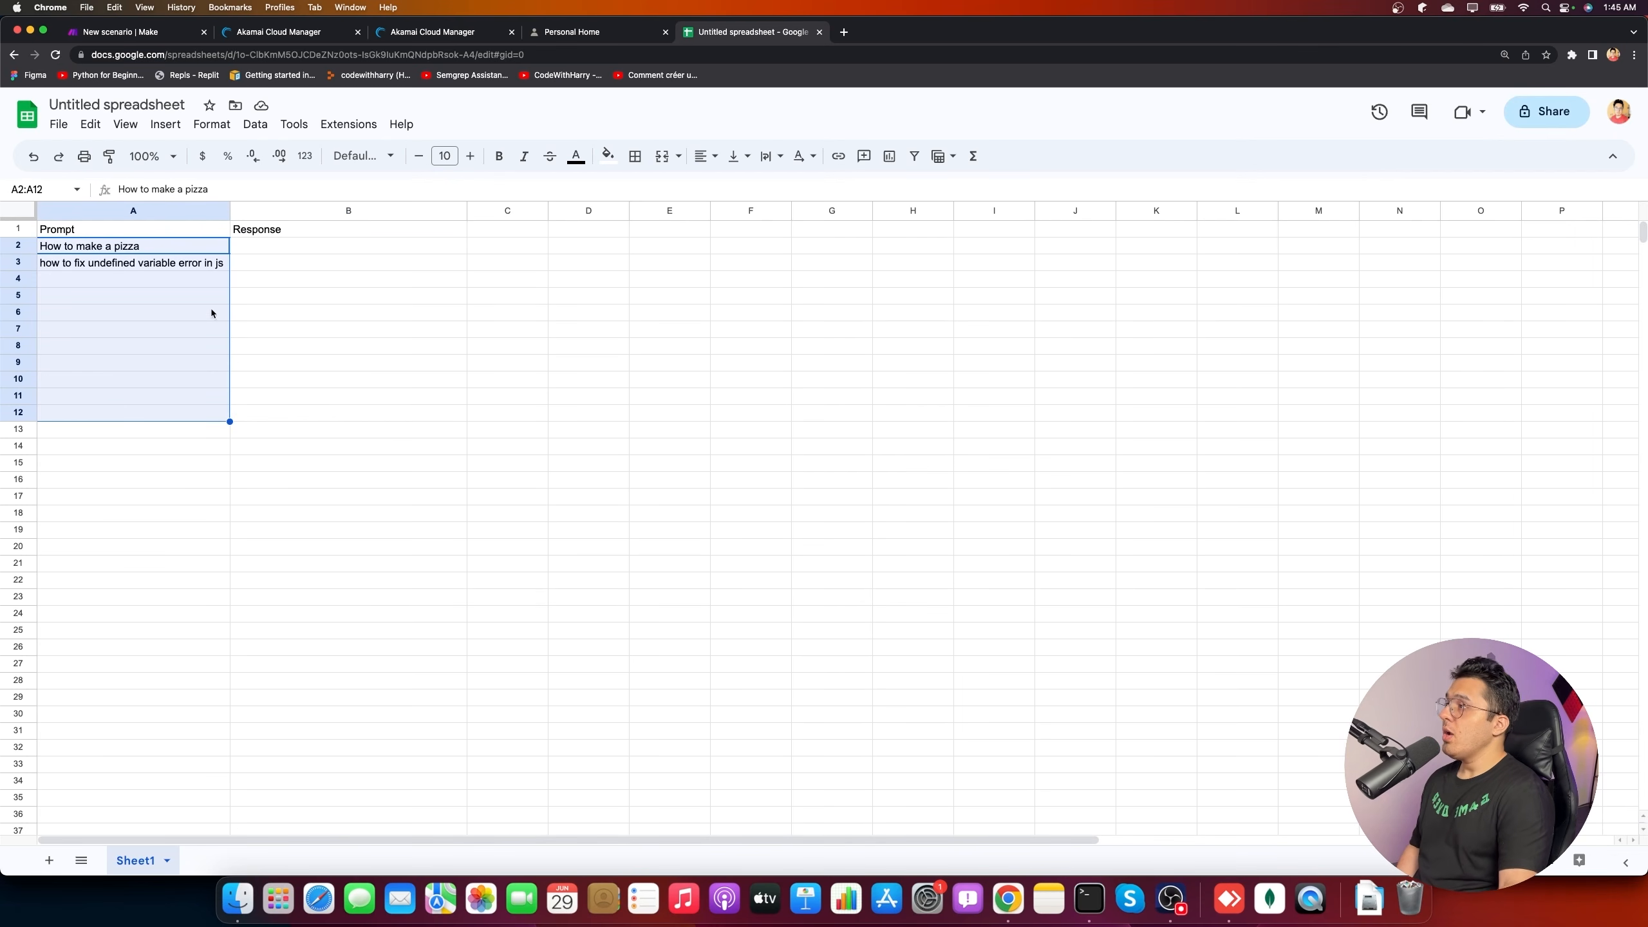
left_click(166, 30)
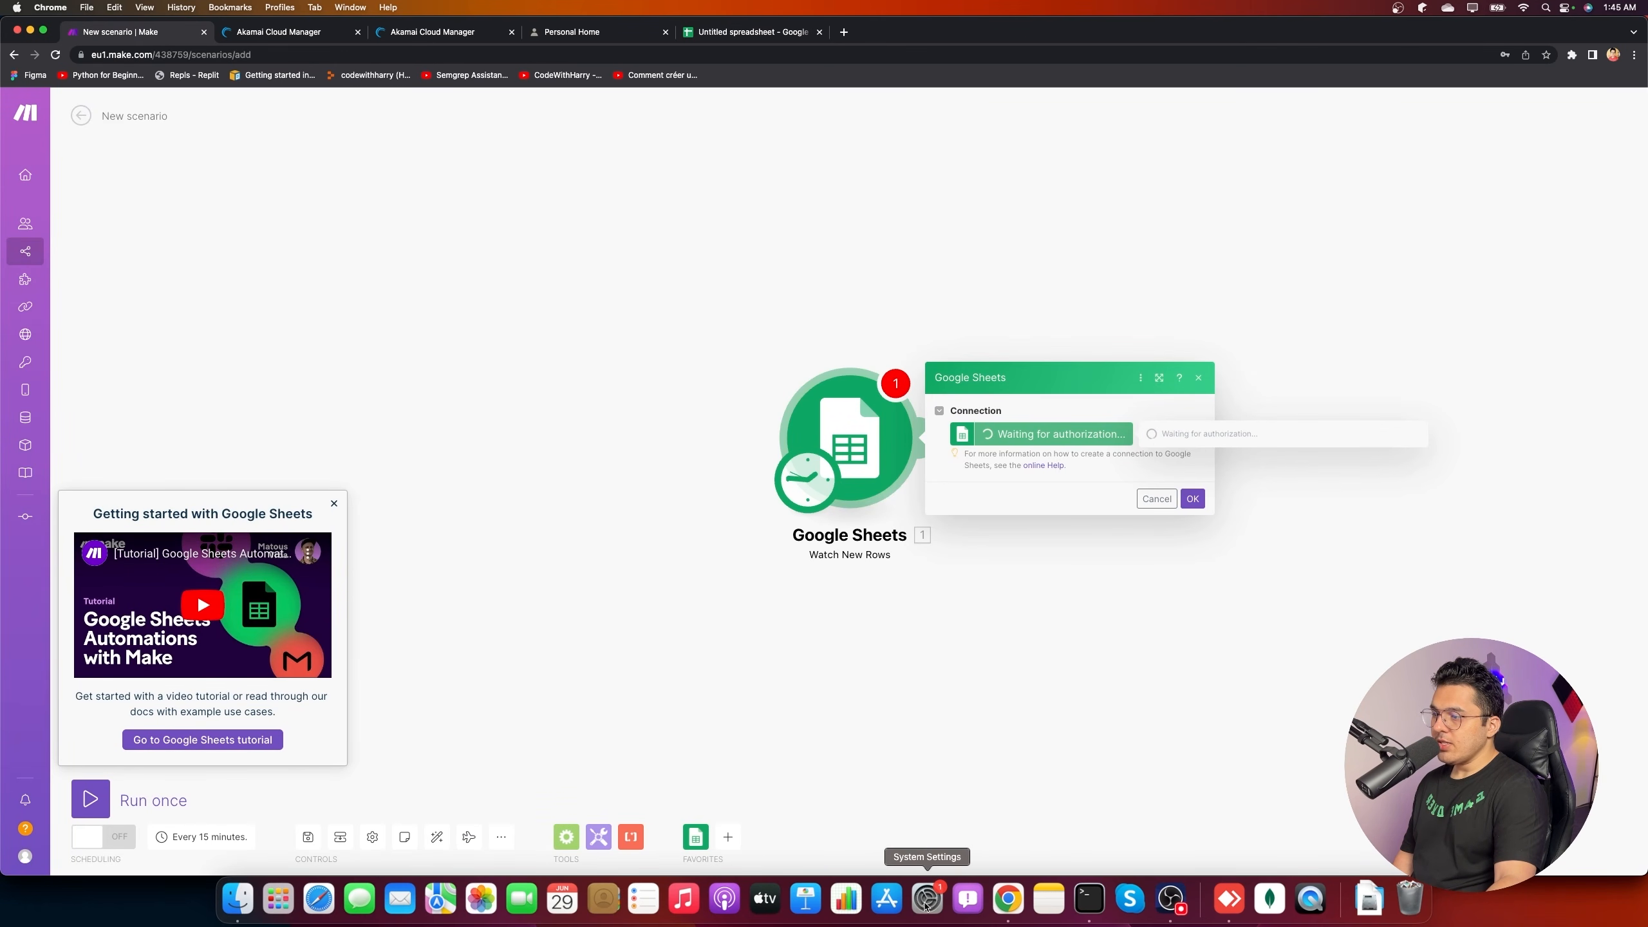
- Bring the Google sign-in window forward and allow Make to access Drive and Sheets
right_click(1007, 899)
left_click(1066, 682)
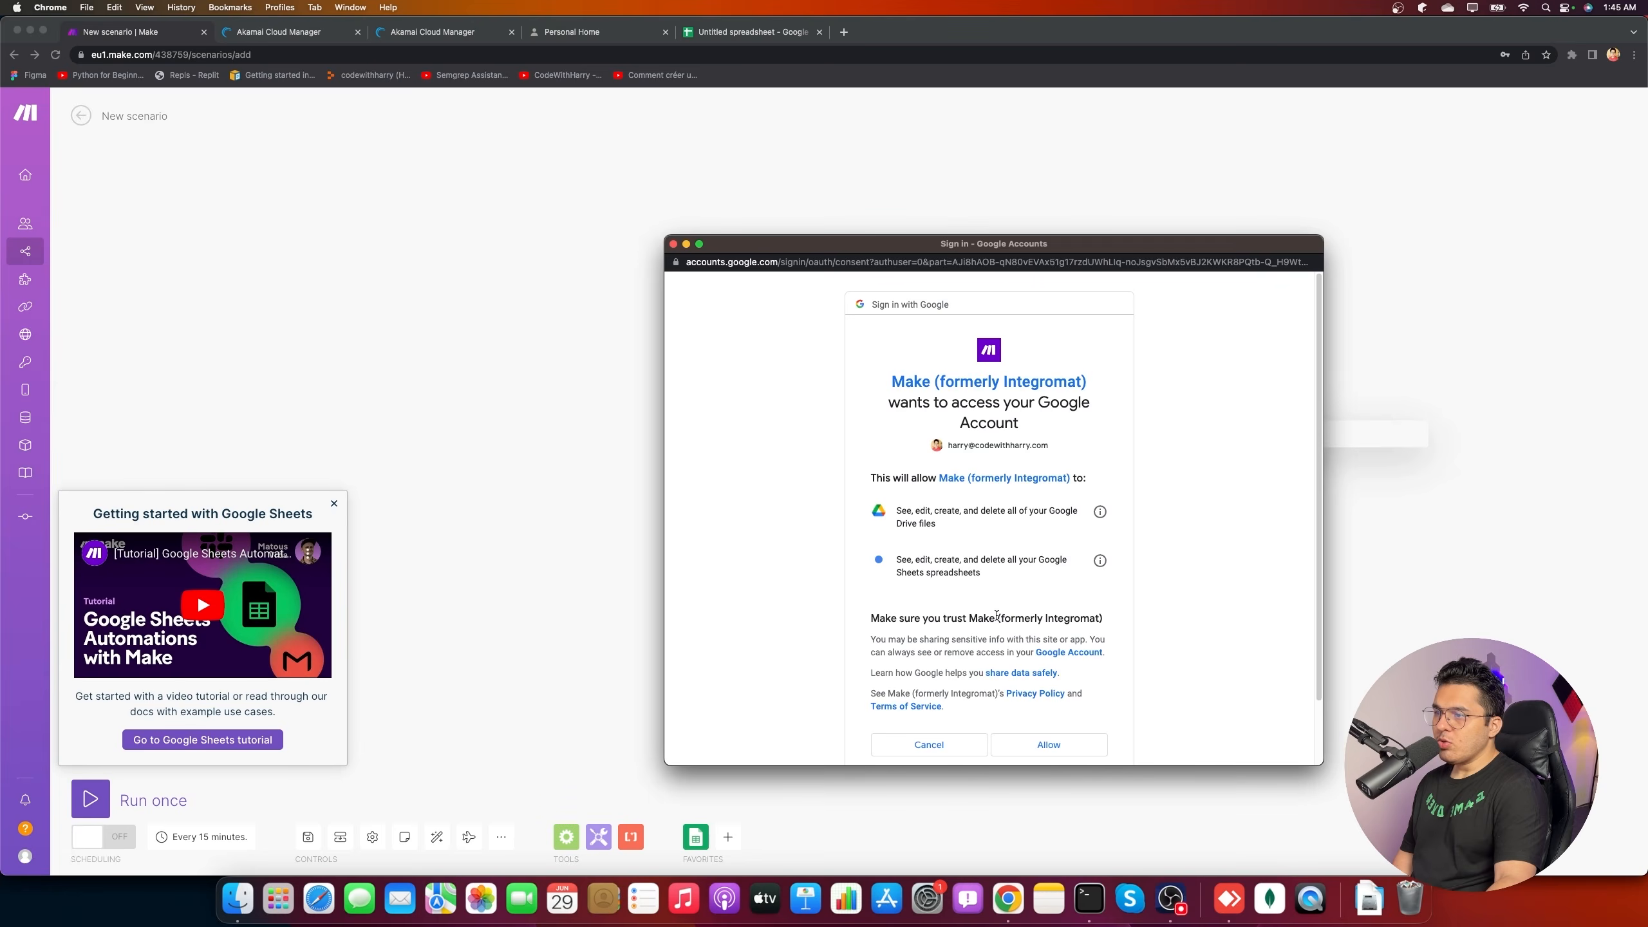
left_click(1049, 744)
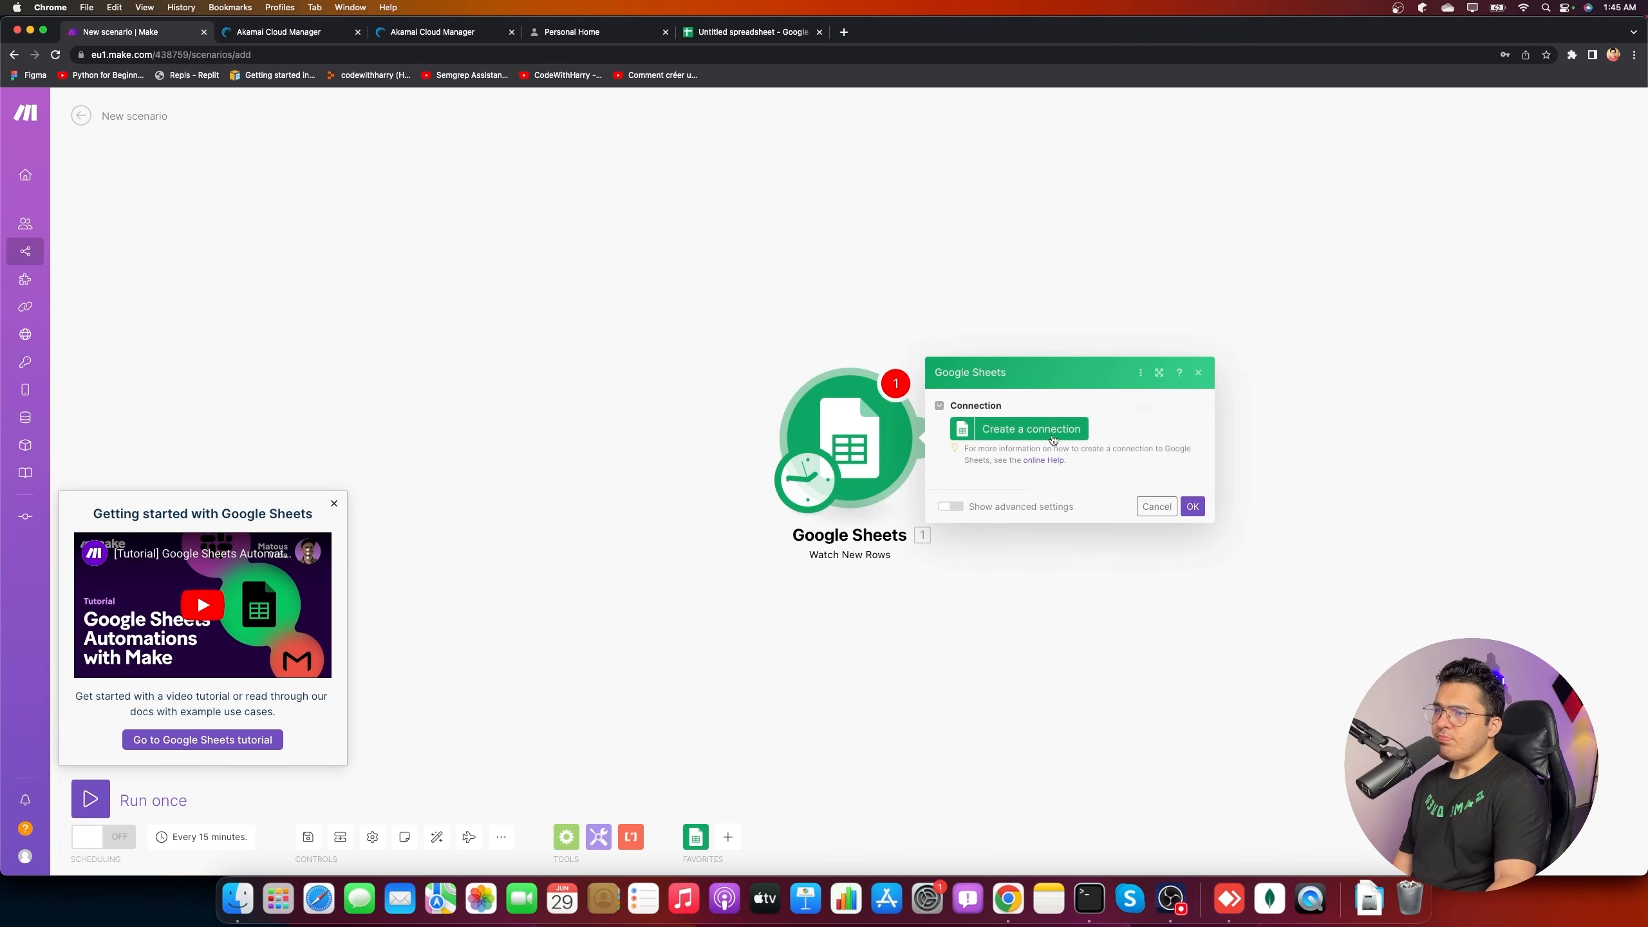
- Keep Search by path as the method and title the spreadsheet 'AI Sheet'
left_click(1062, 252)
left_click(1062, 253)
left_click(1013, 318)
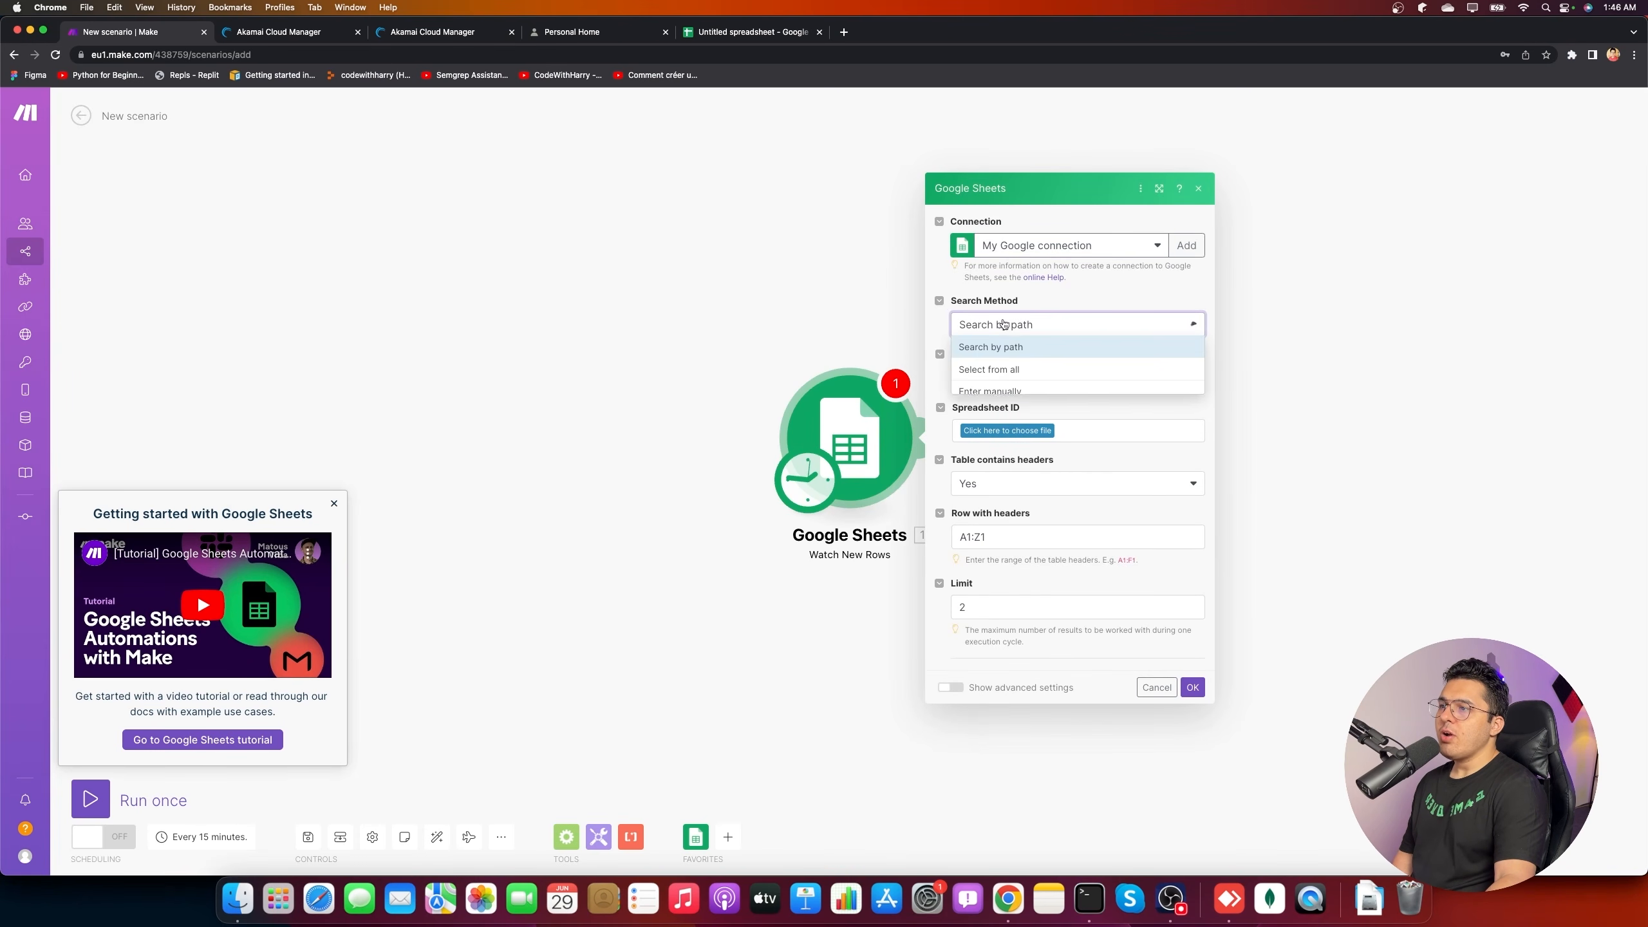
left_click(1028, 324)
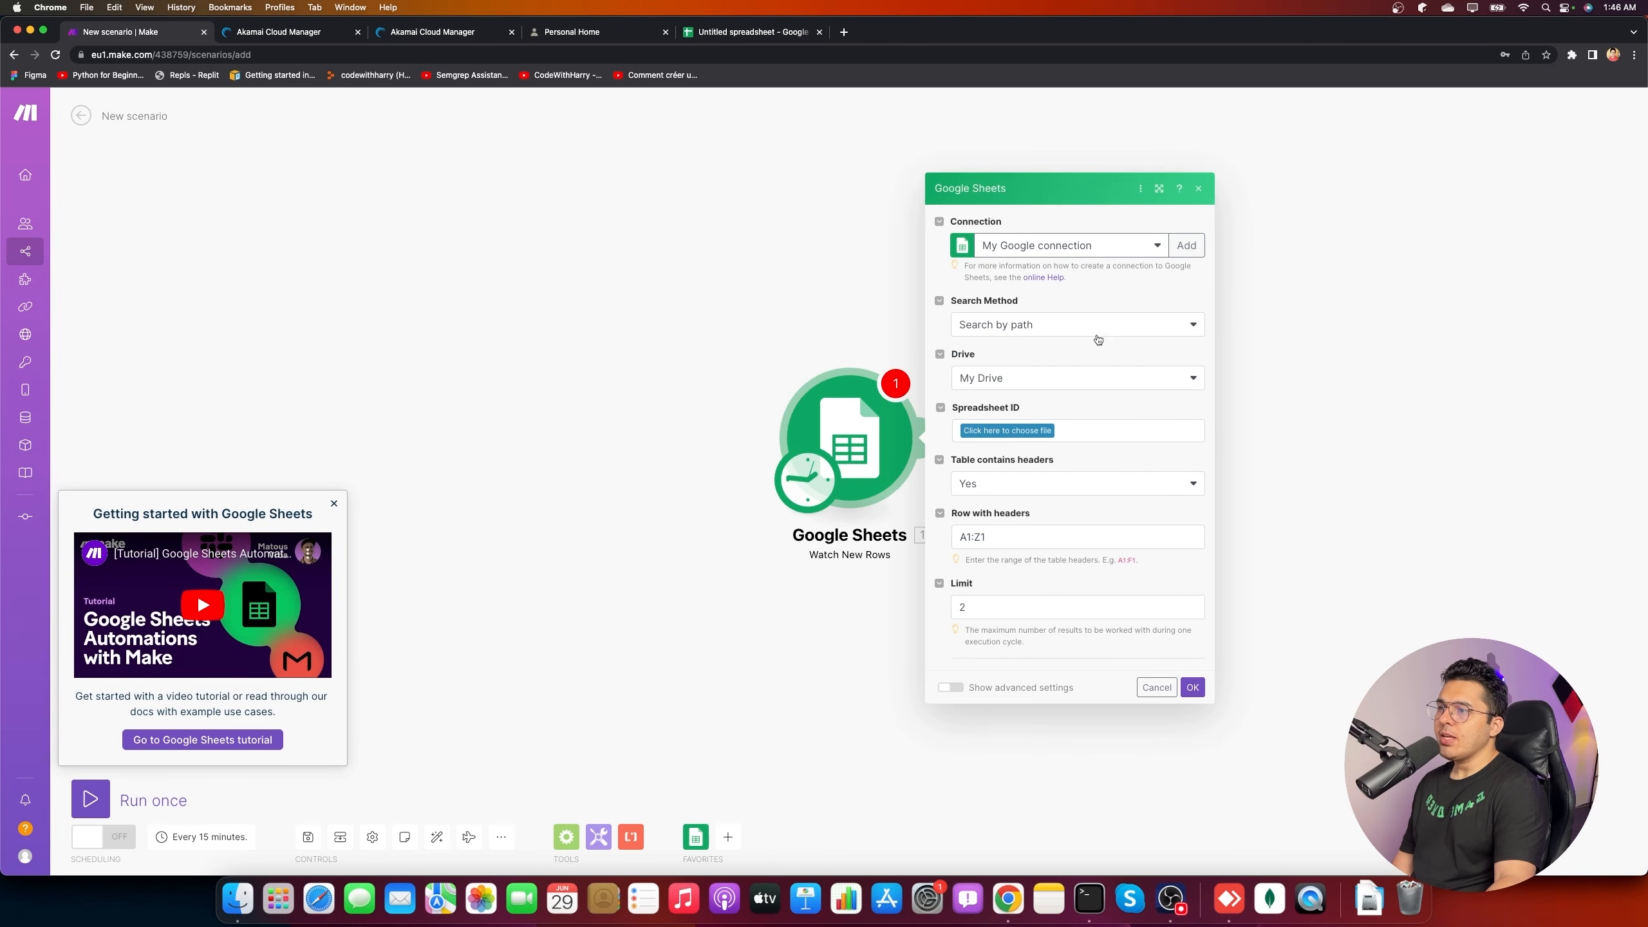
left_click(1004, 432)
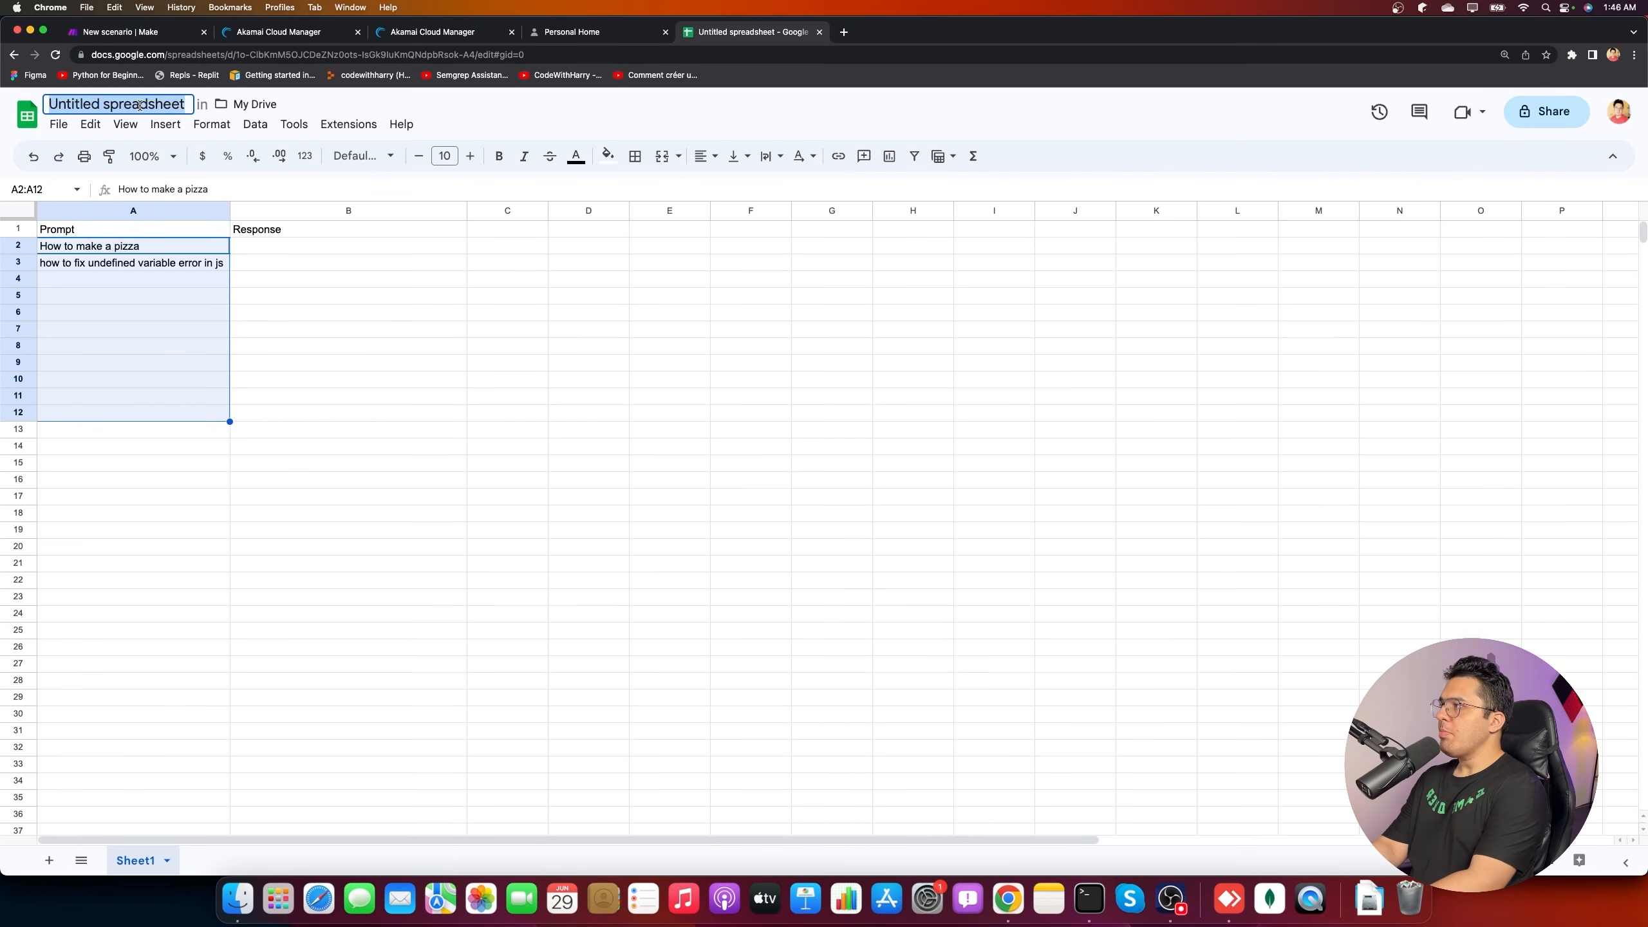
type("AI Sheet")
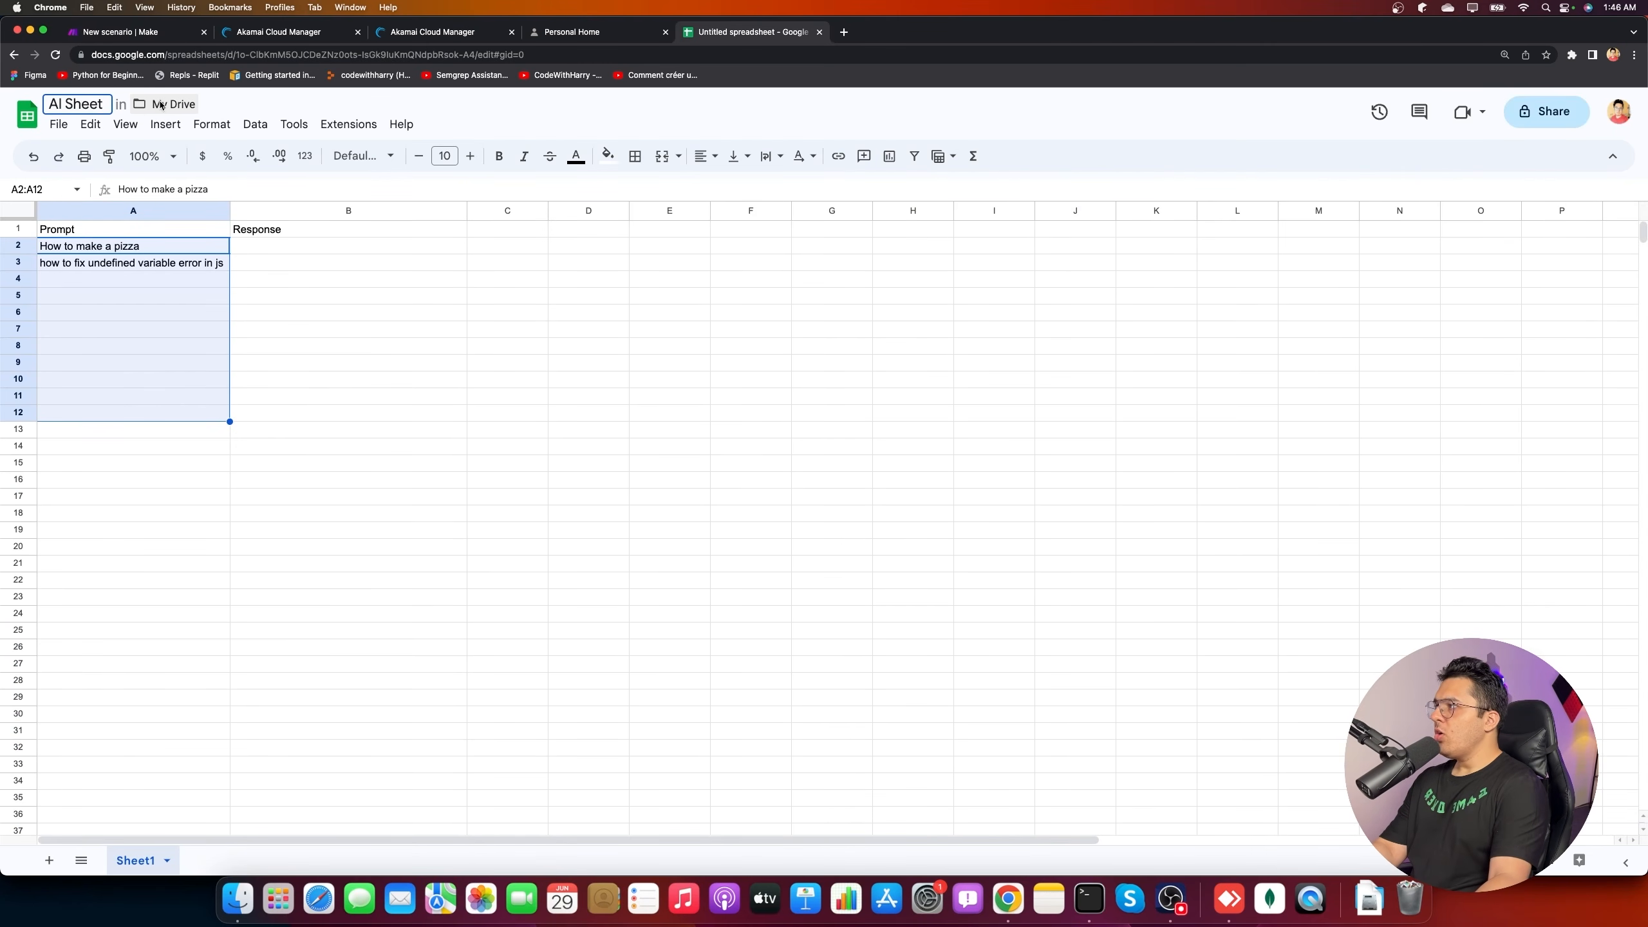
key("Return")
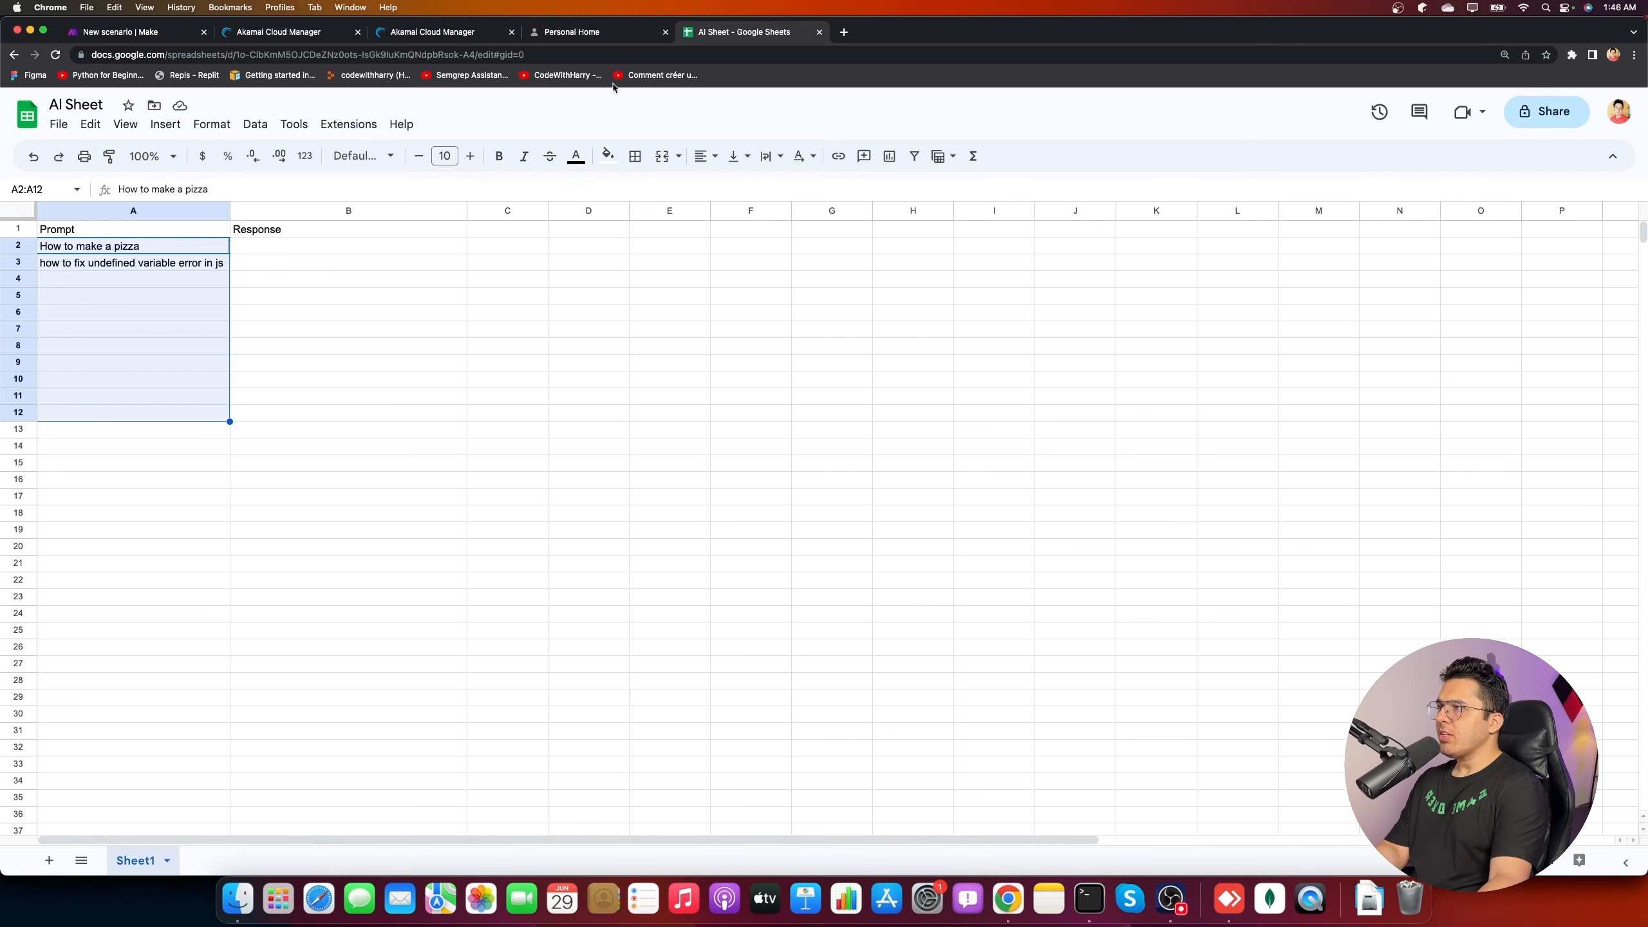
left_click(571, 32)
left_click(123, 32)
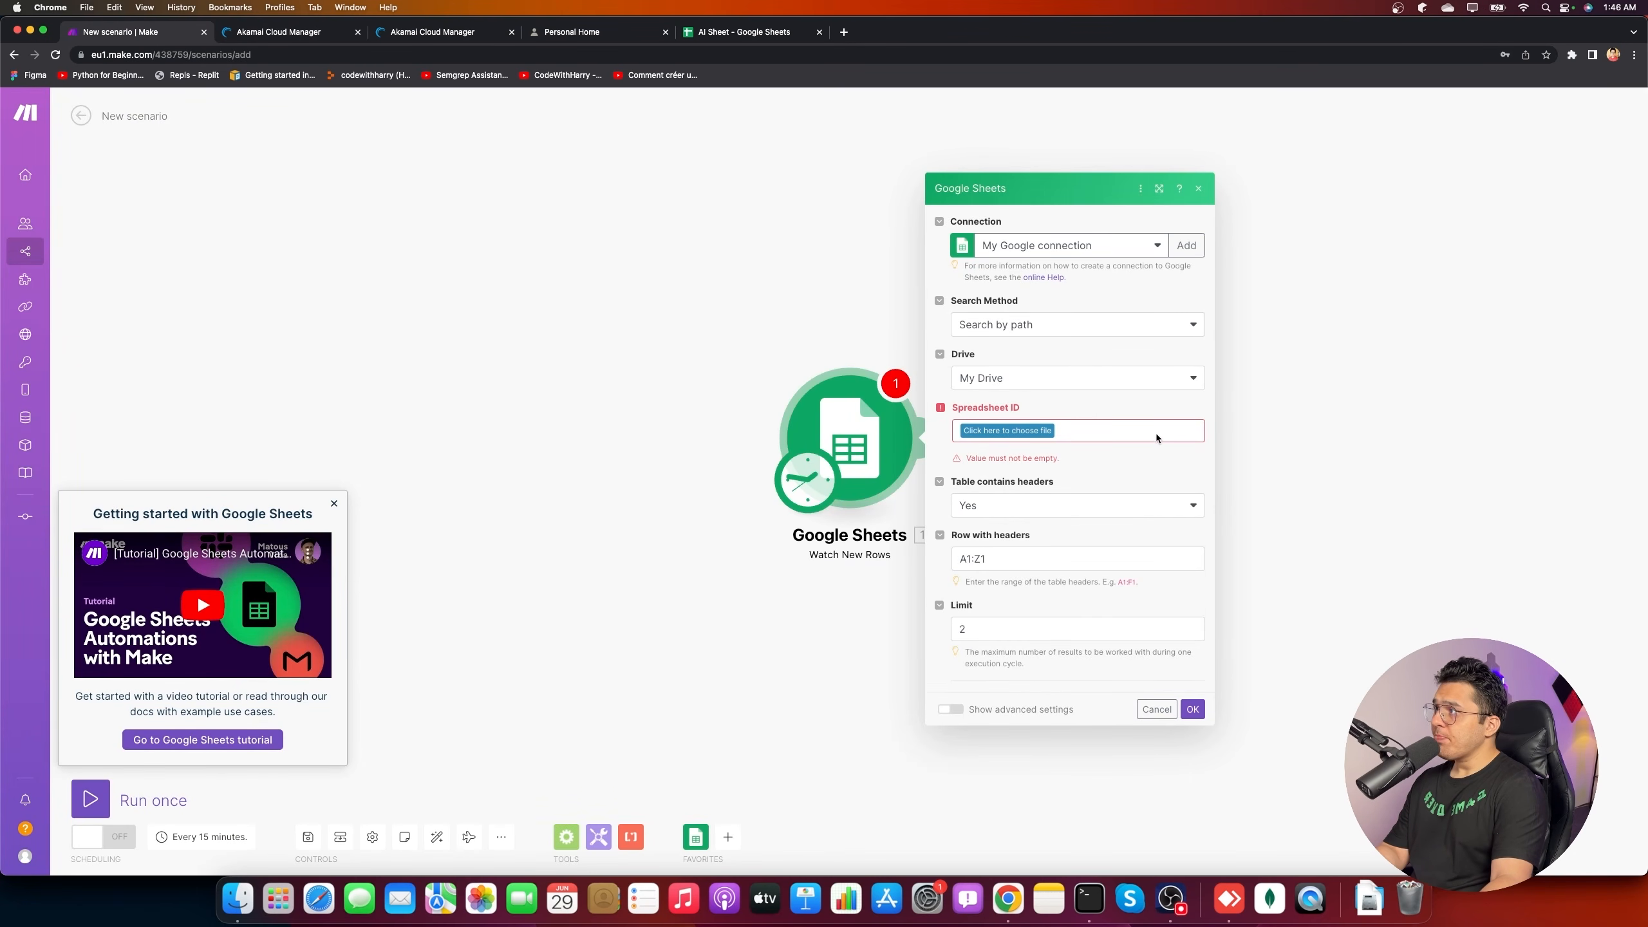
- Select the AI Sheet spreadsheet from the Drive file list
left_click(1041, 430)
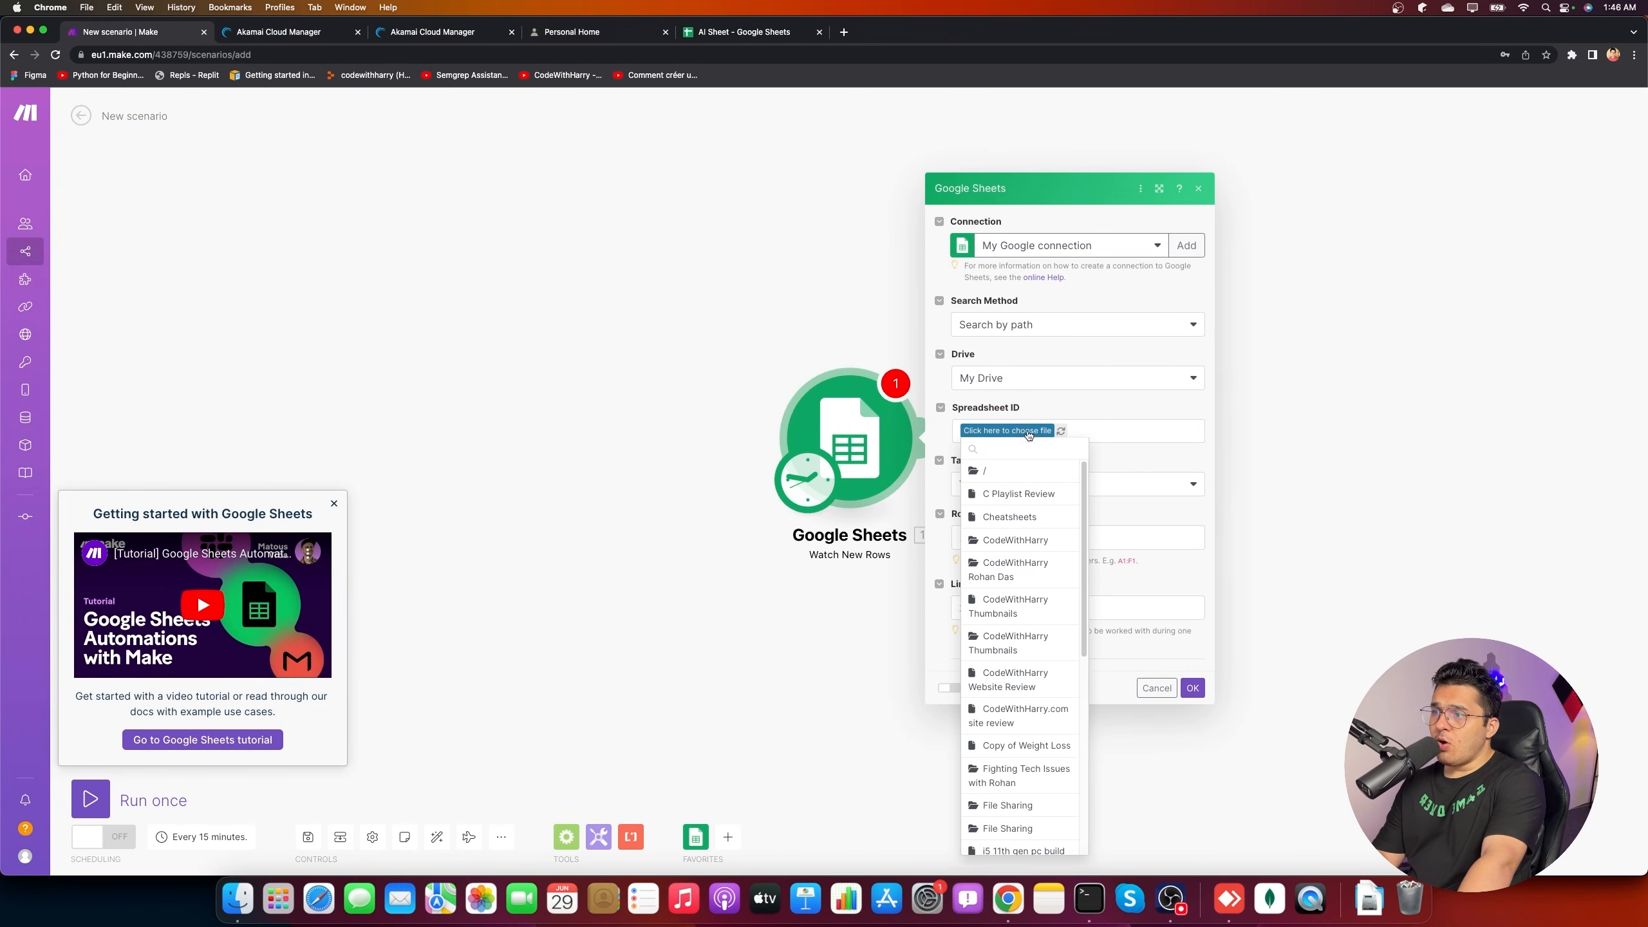
scroll(1023, 687, "down", 5)
scroll(1018, 643, "up", 10)
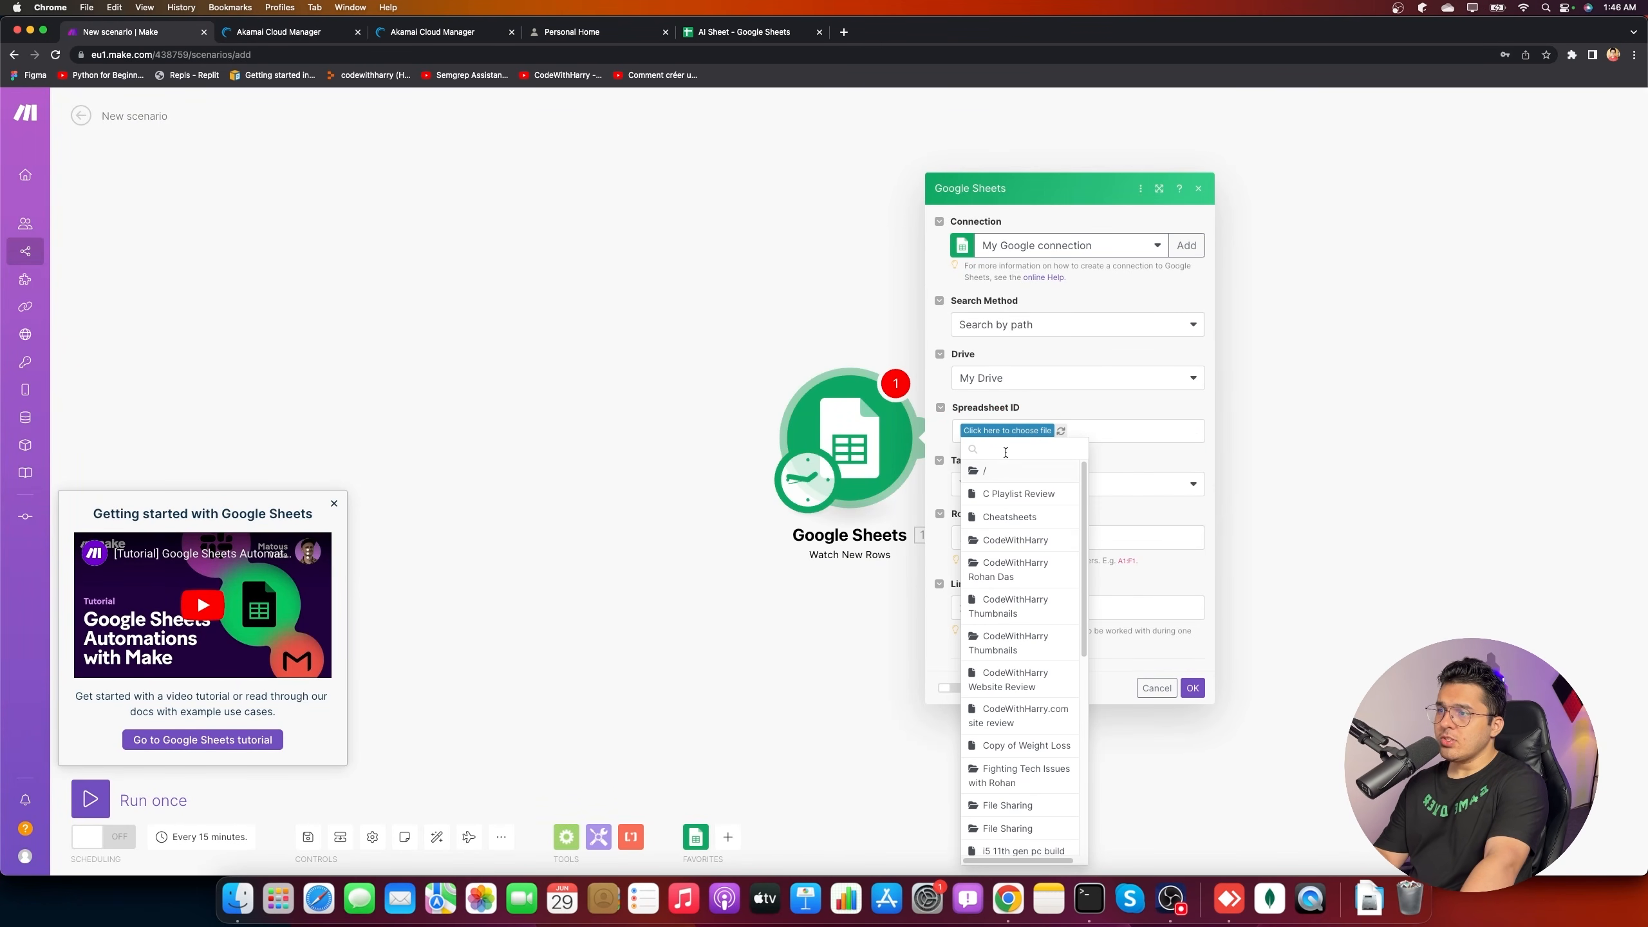
type("AI")
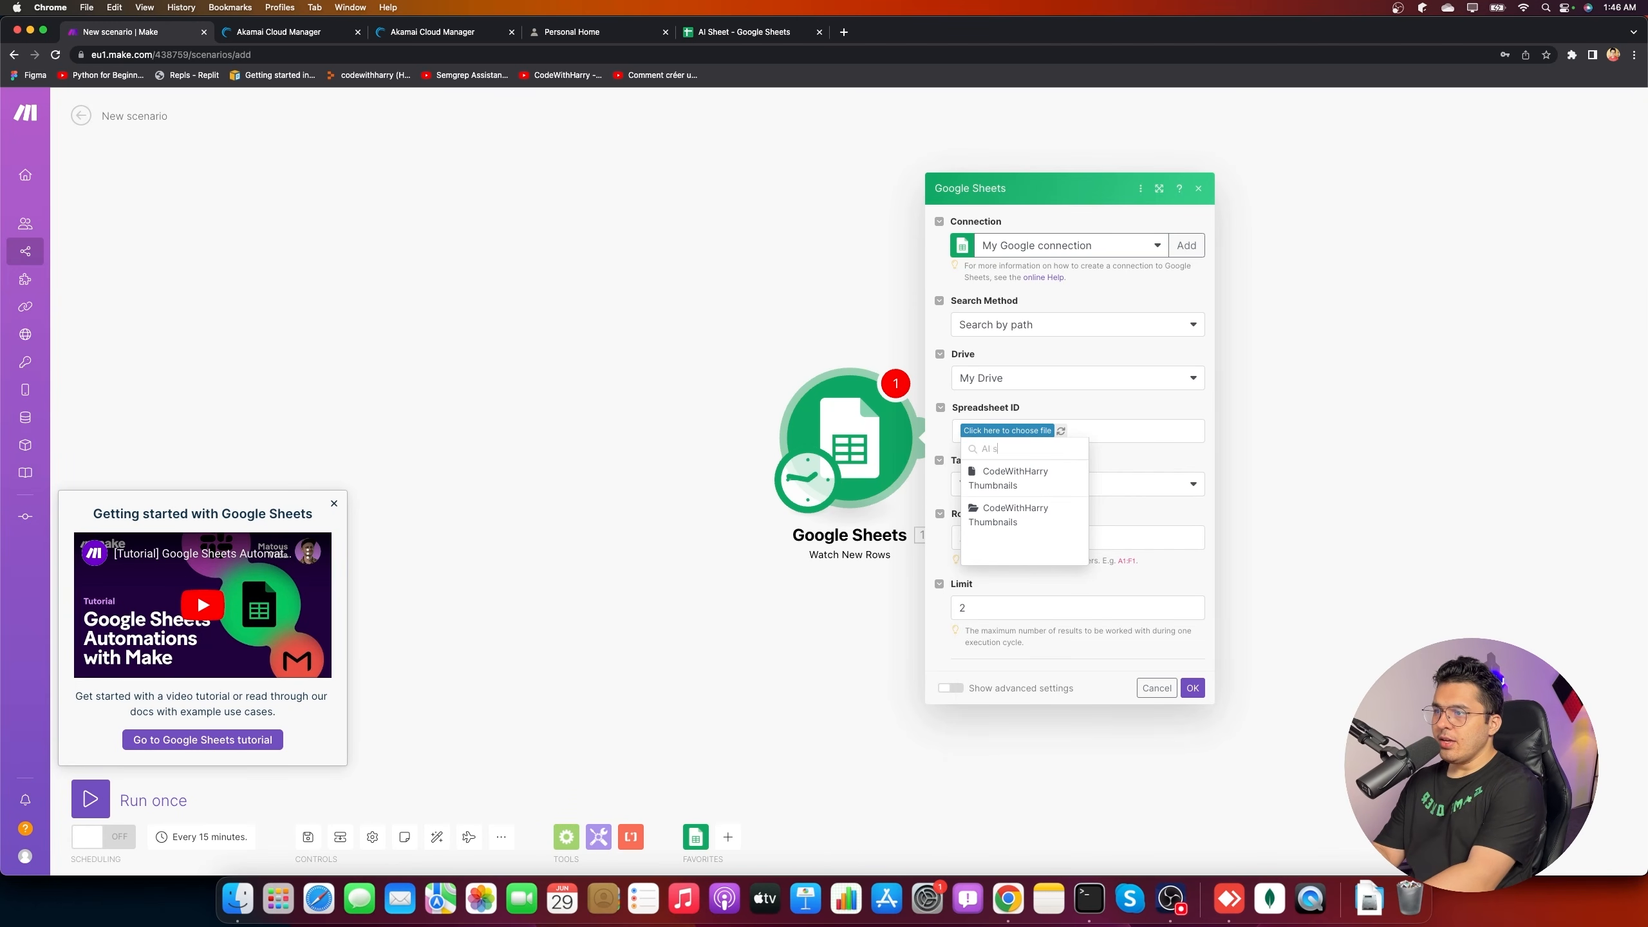
type(" Shee")
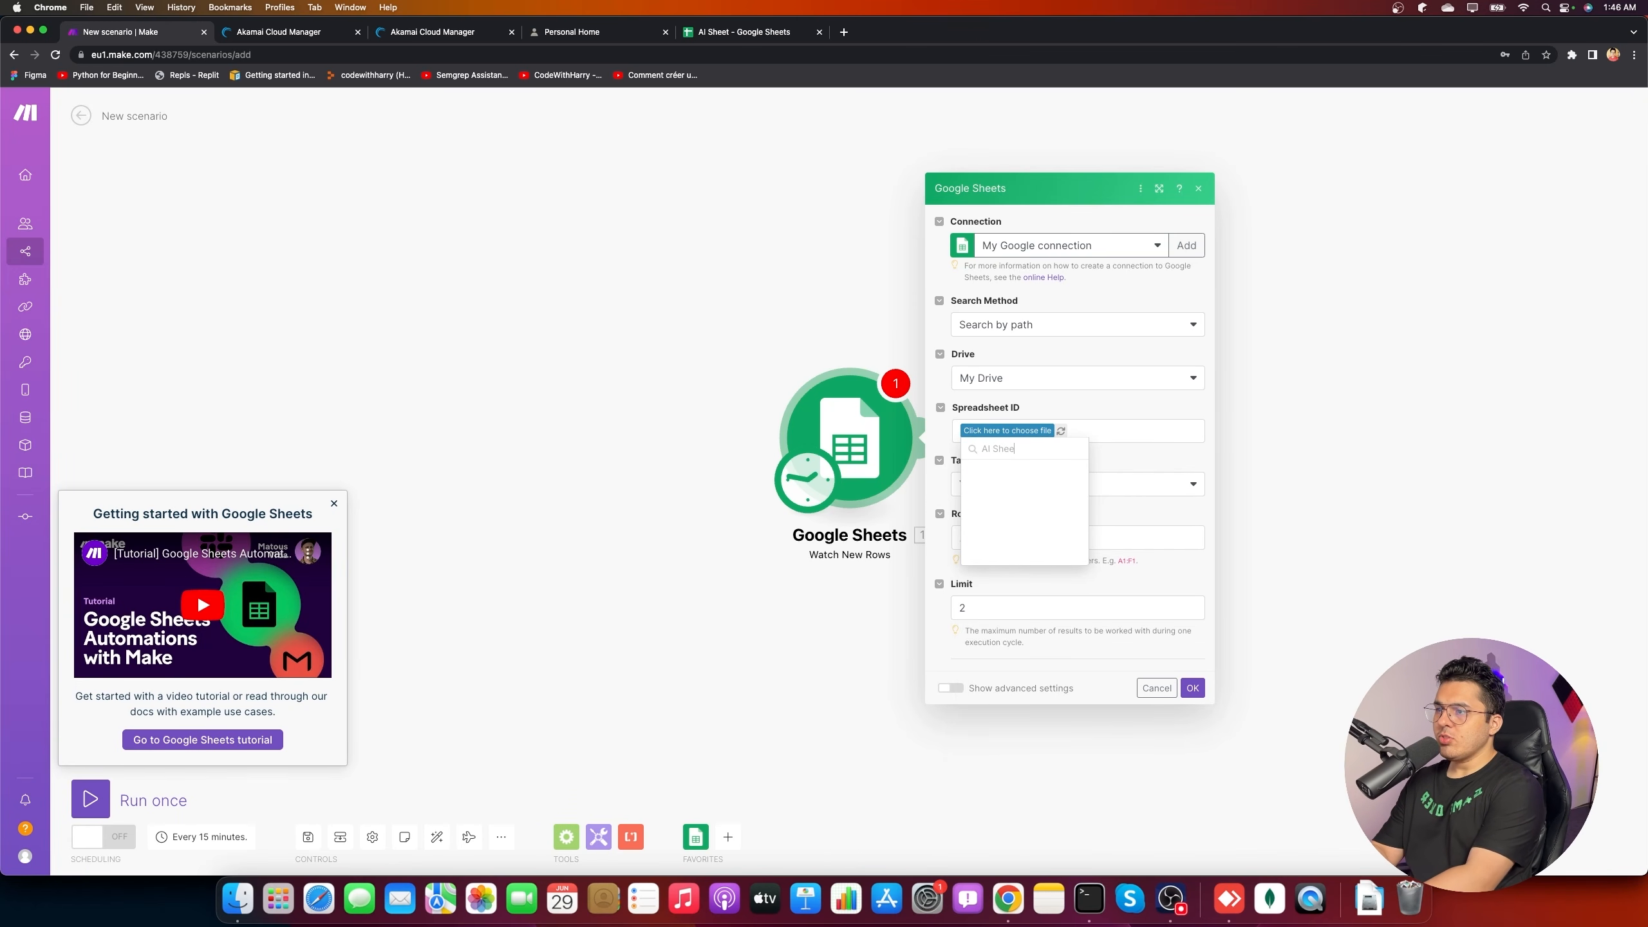
type("t")
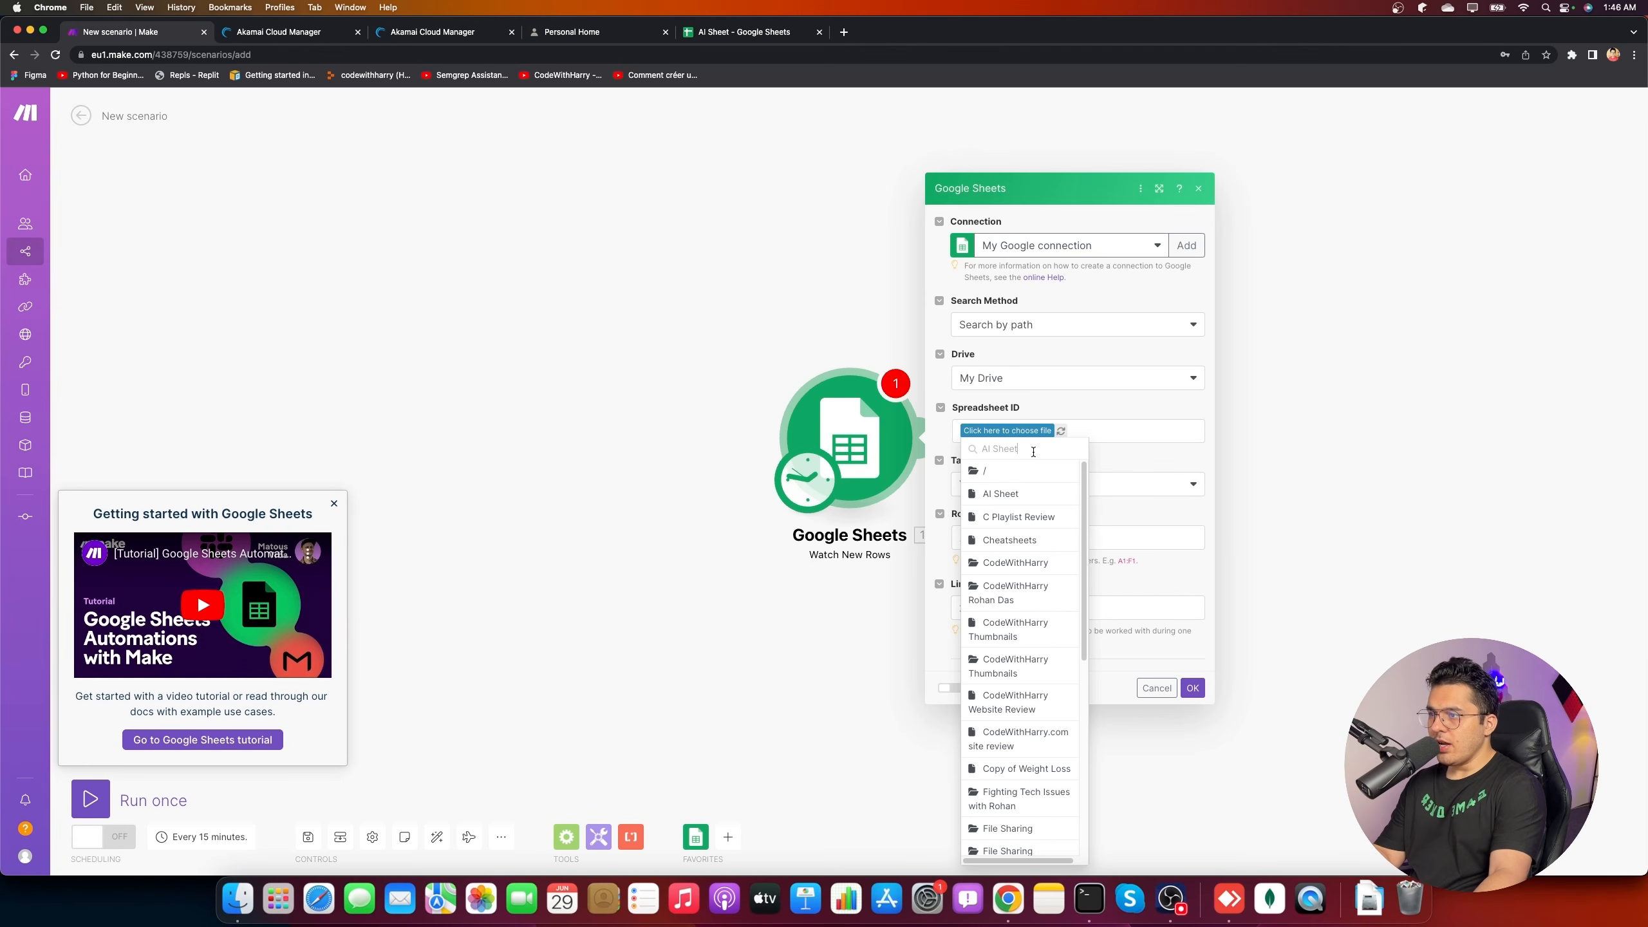
left_click(1027, 491)
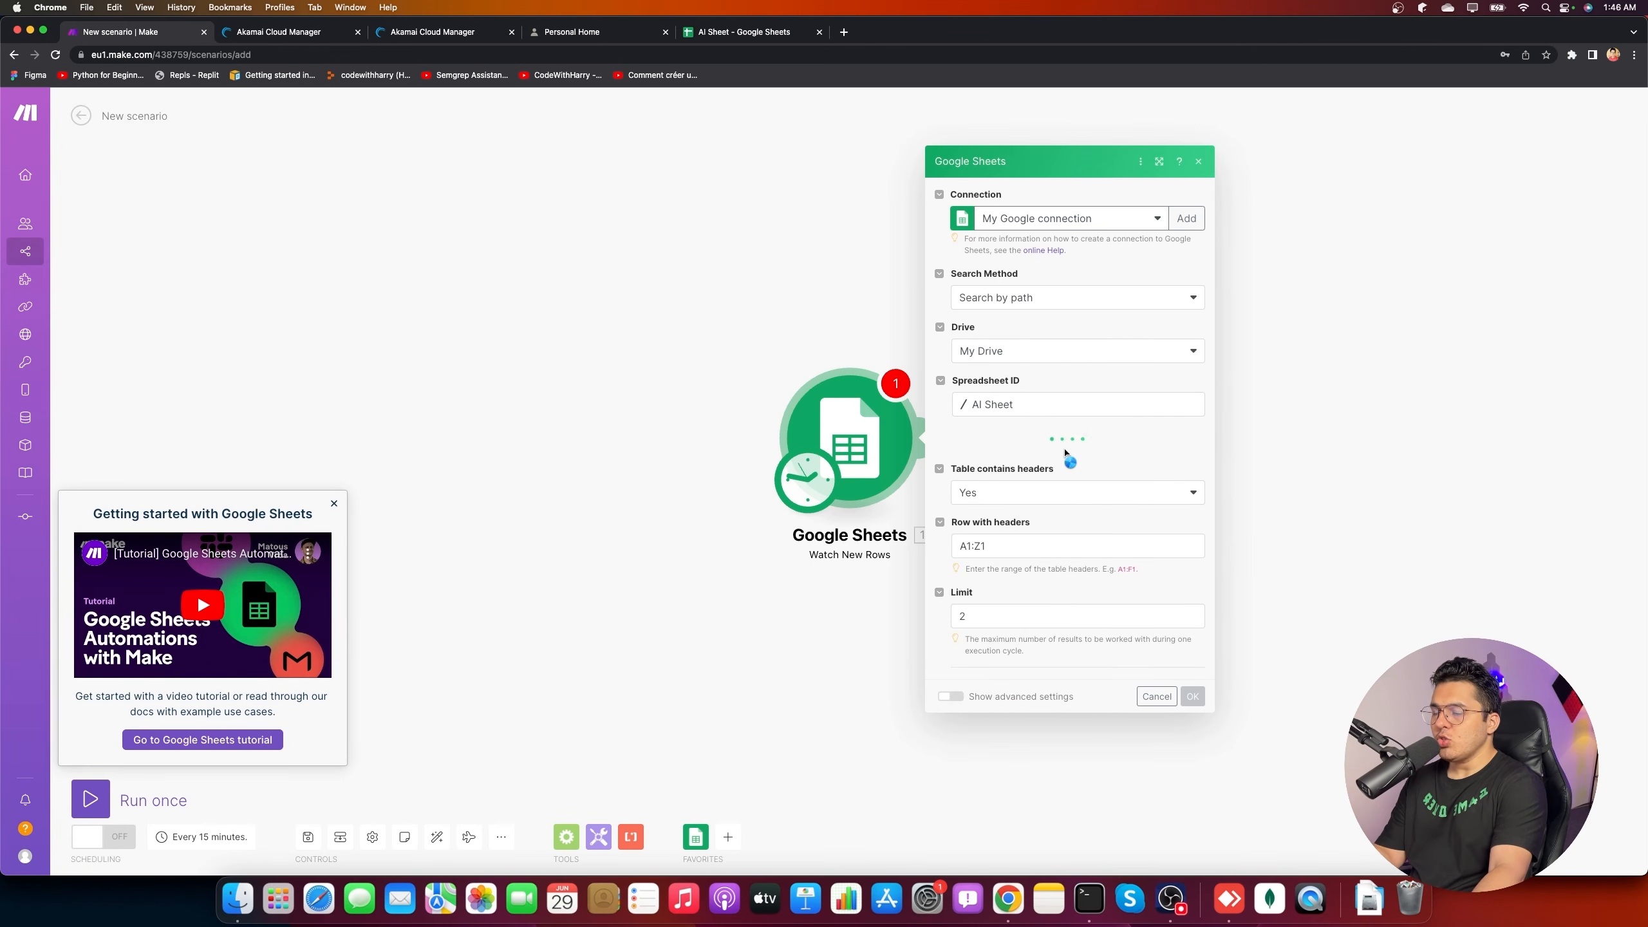
- Choose Sheet1 in AI Sheet as the sheet to watch
left_click(1064, 458)
left_click(1005, 480)
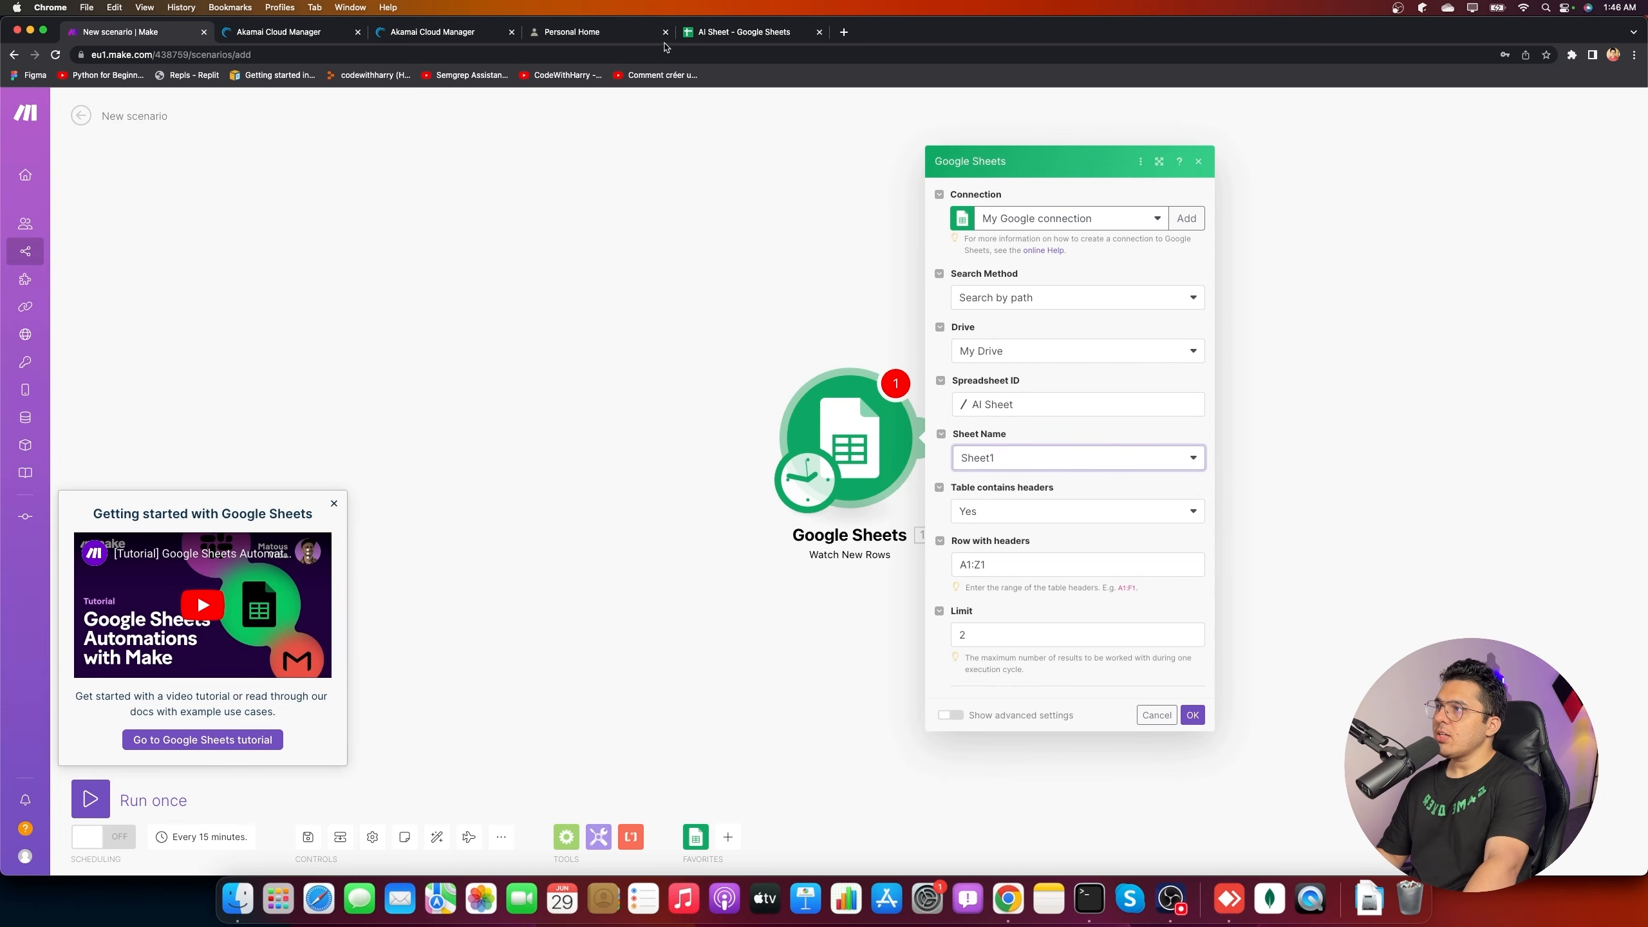
left_click(744, 32)
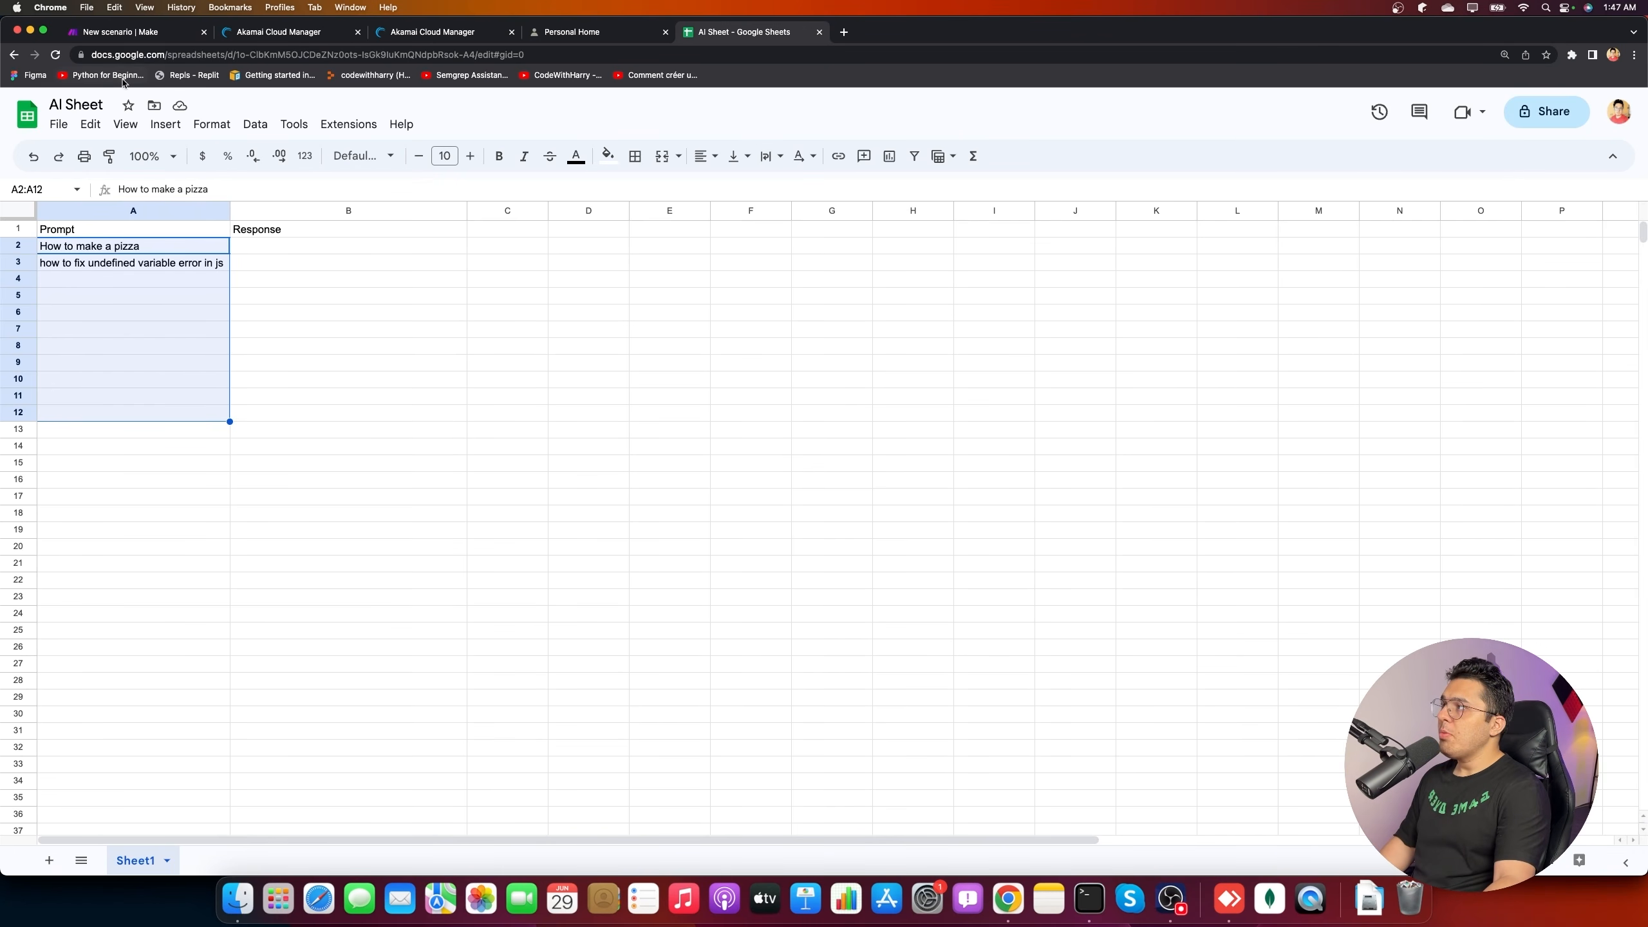
left_click(147, 33)
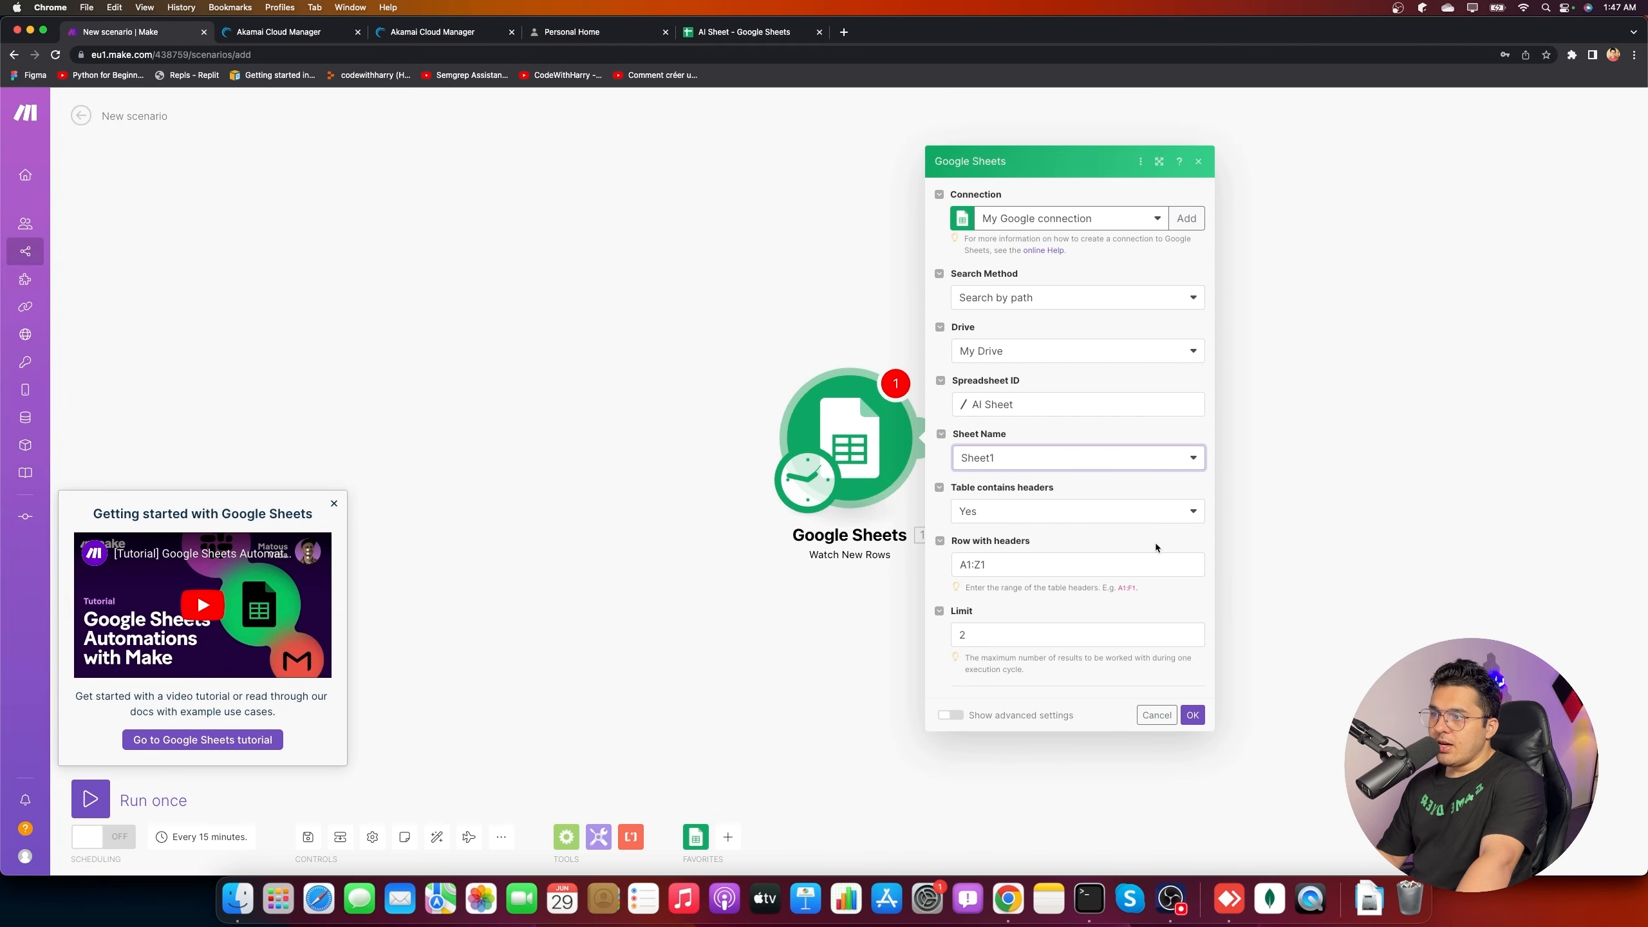
- Set the header row to A1:B1 and the limit to 12, and show advanced settings
left_click(979, 564)
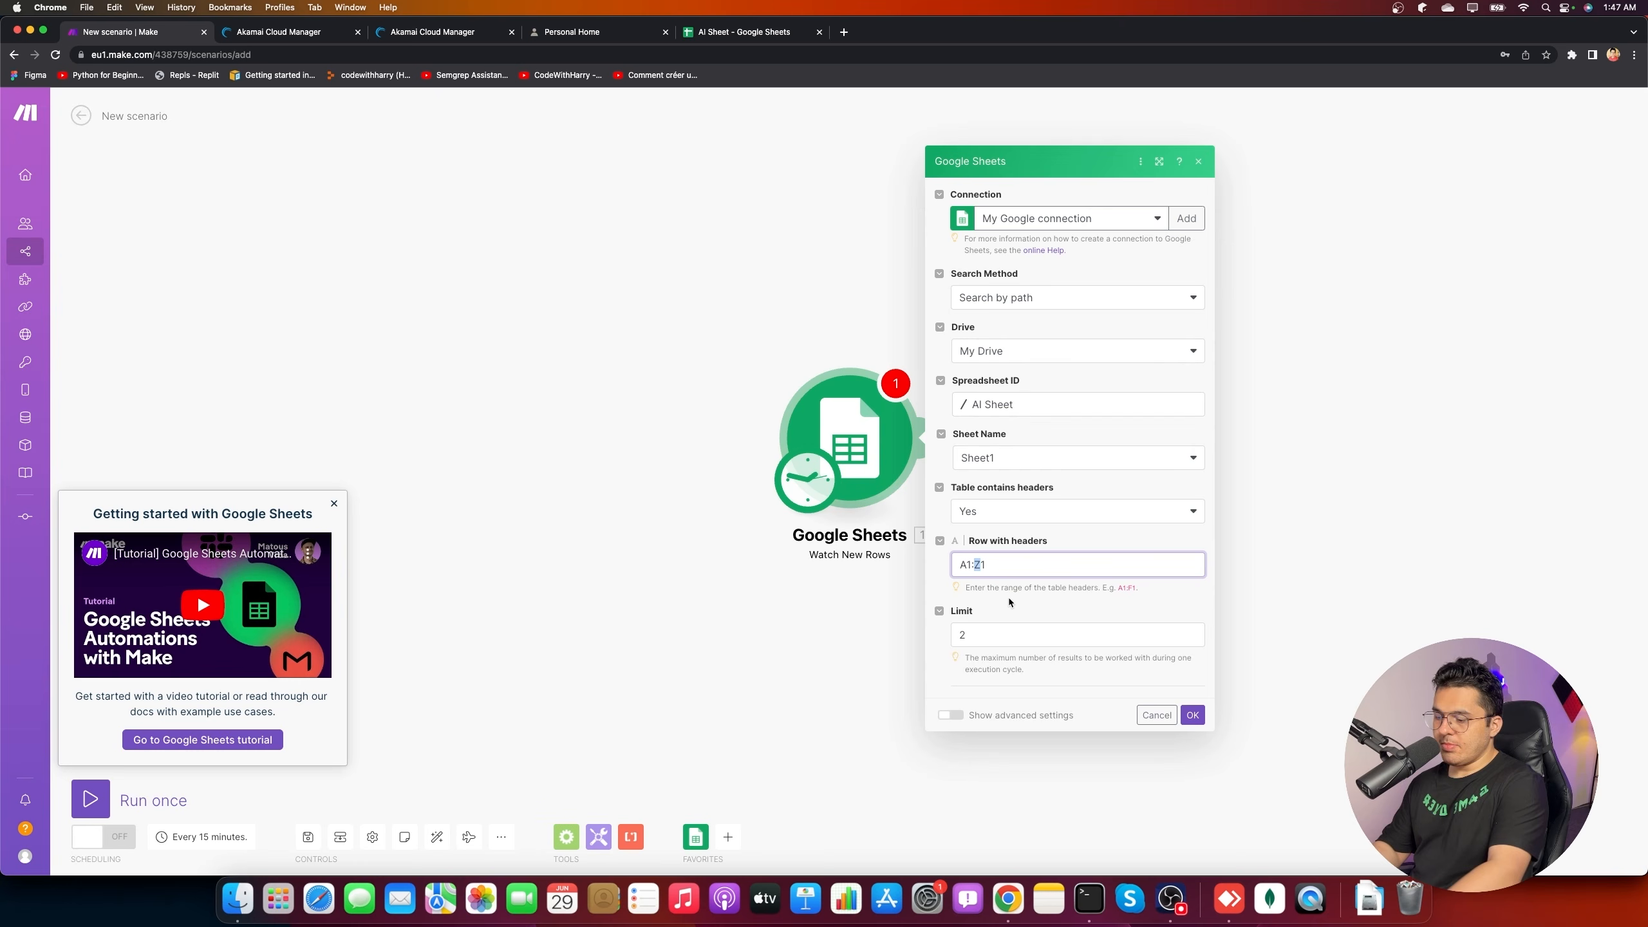
type("B")
left_click(1078, 613)
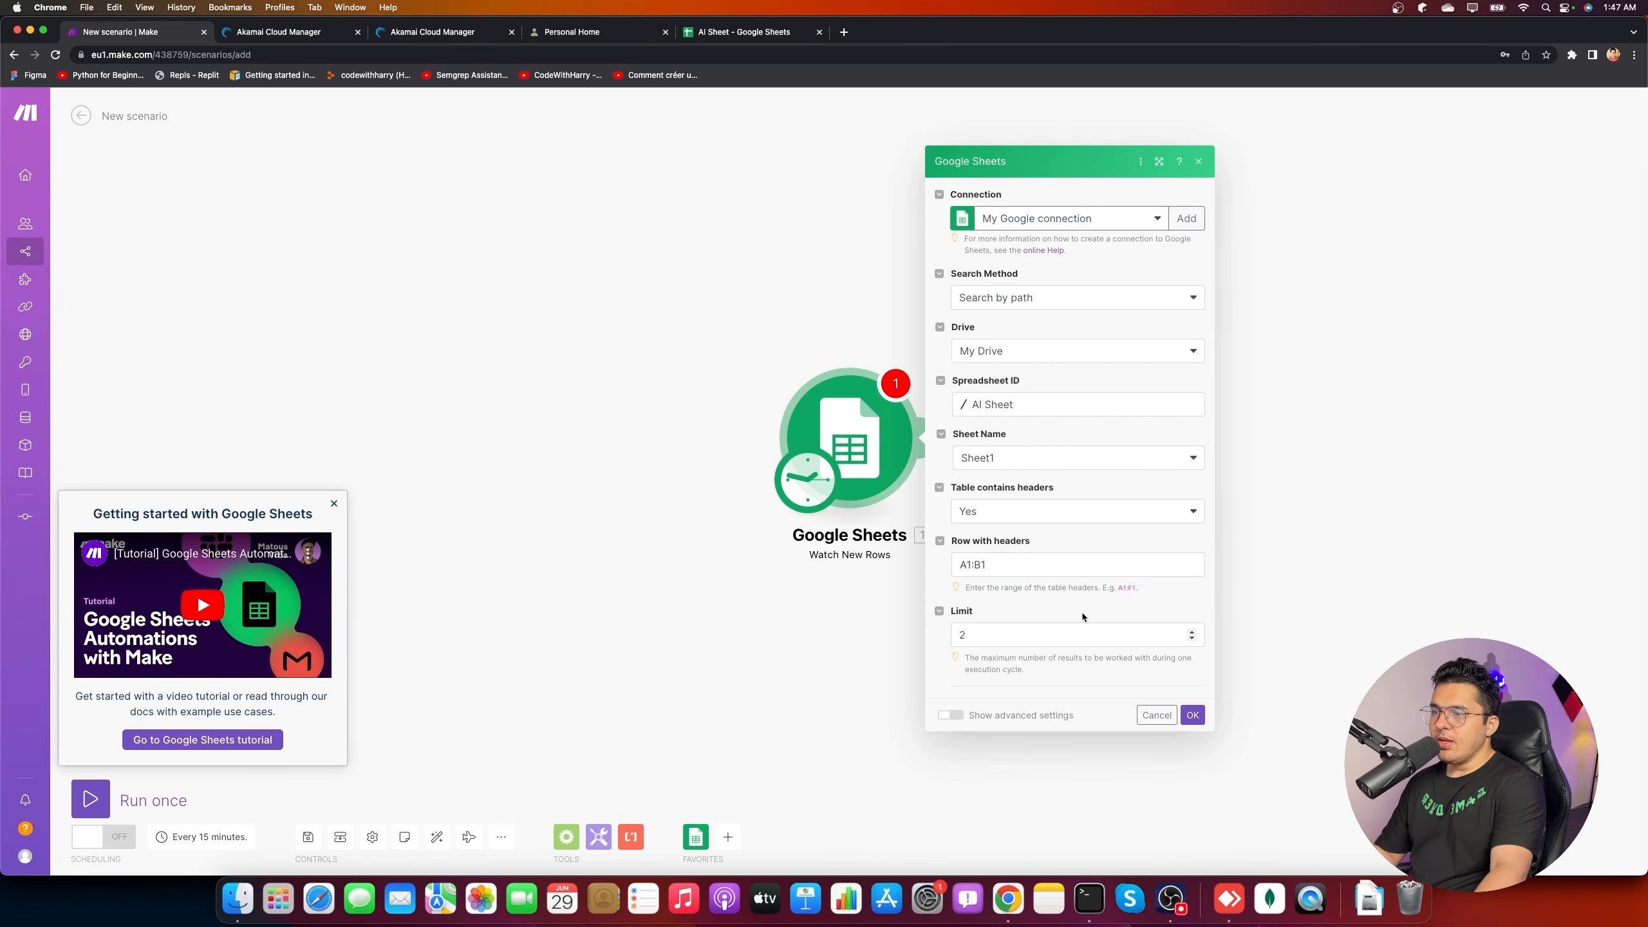
left_click(1004, 638)
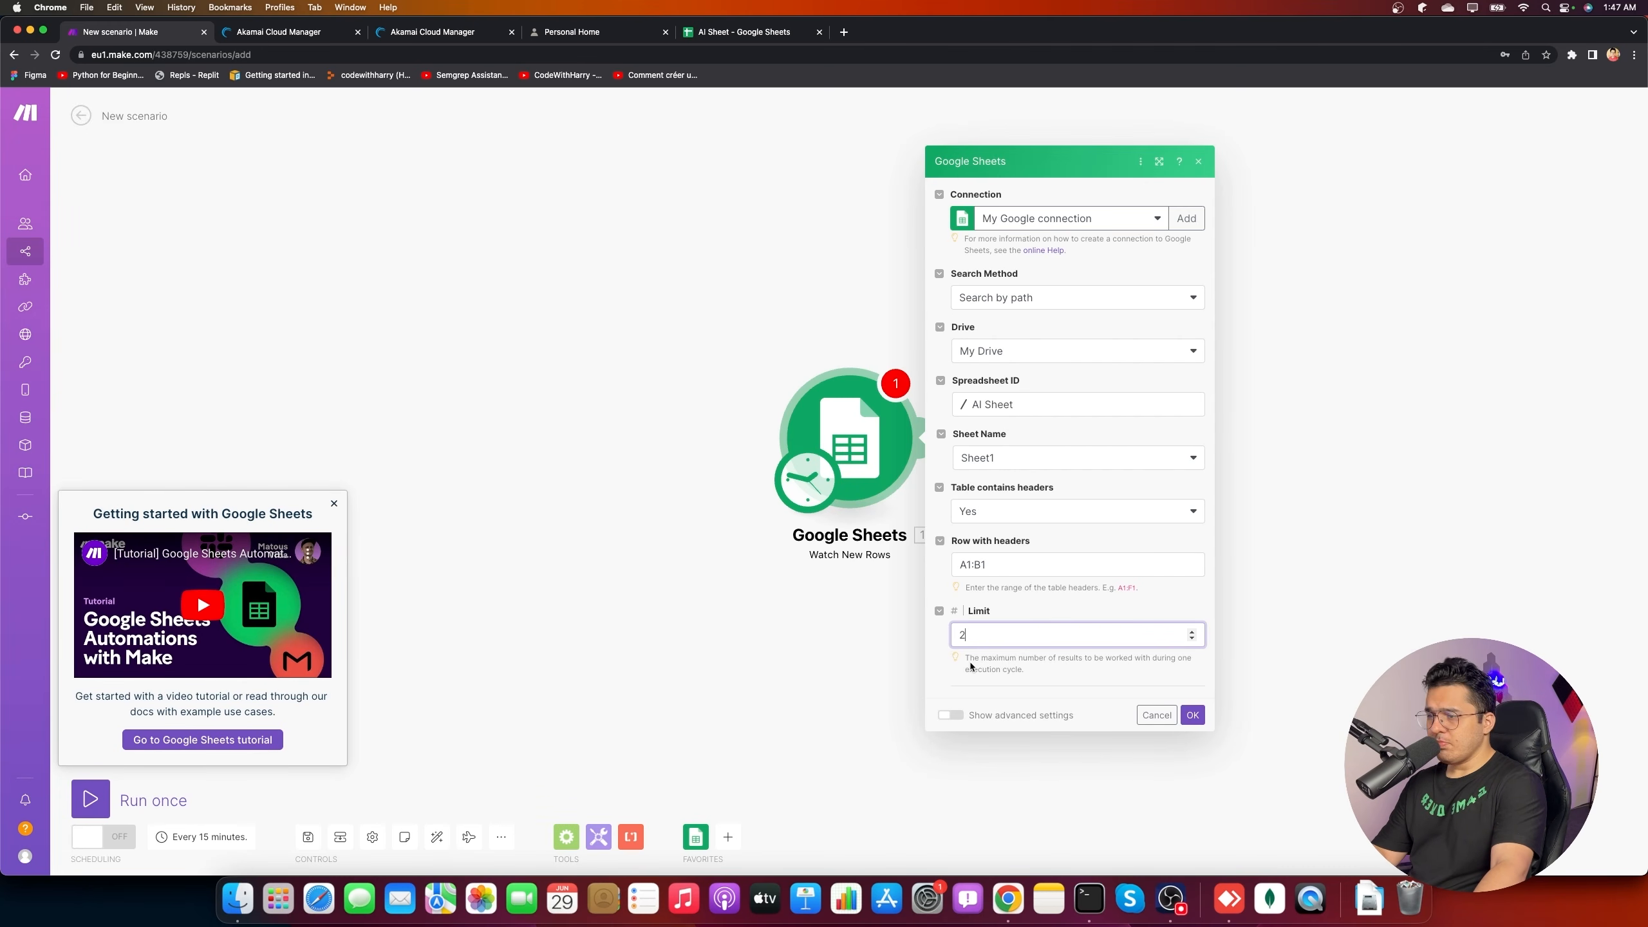
key("BackSpace")
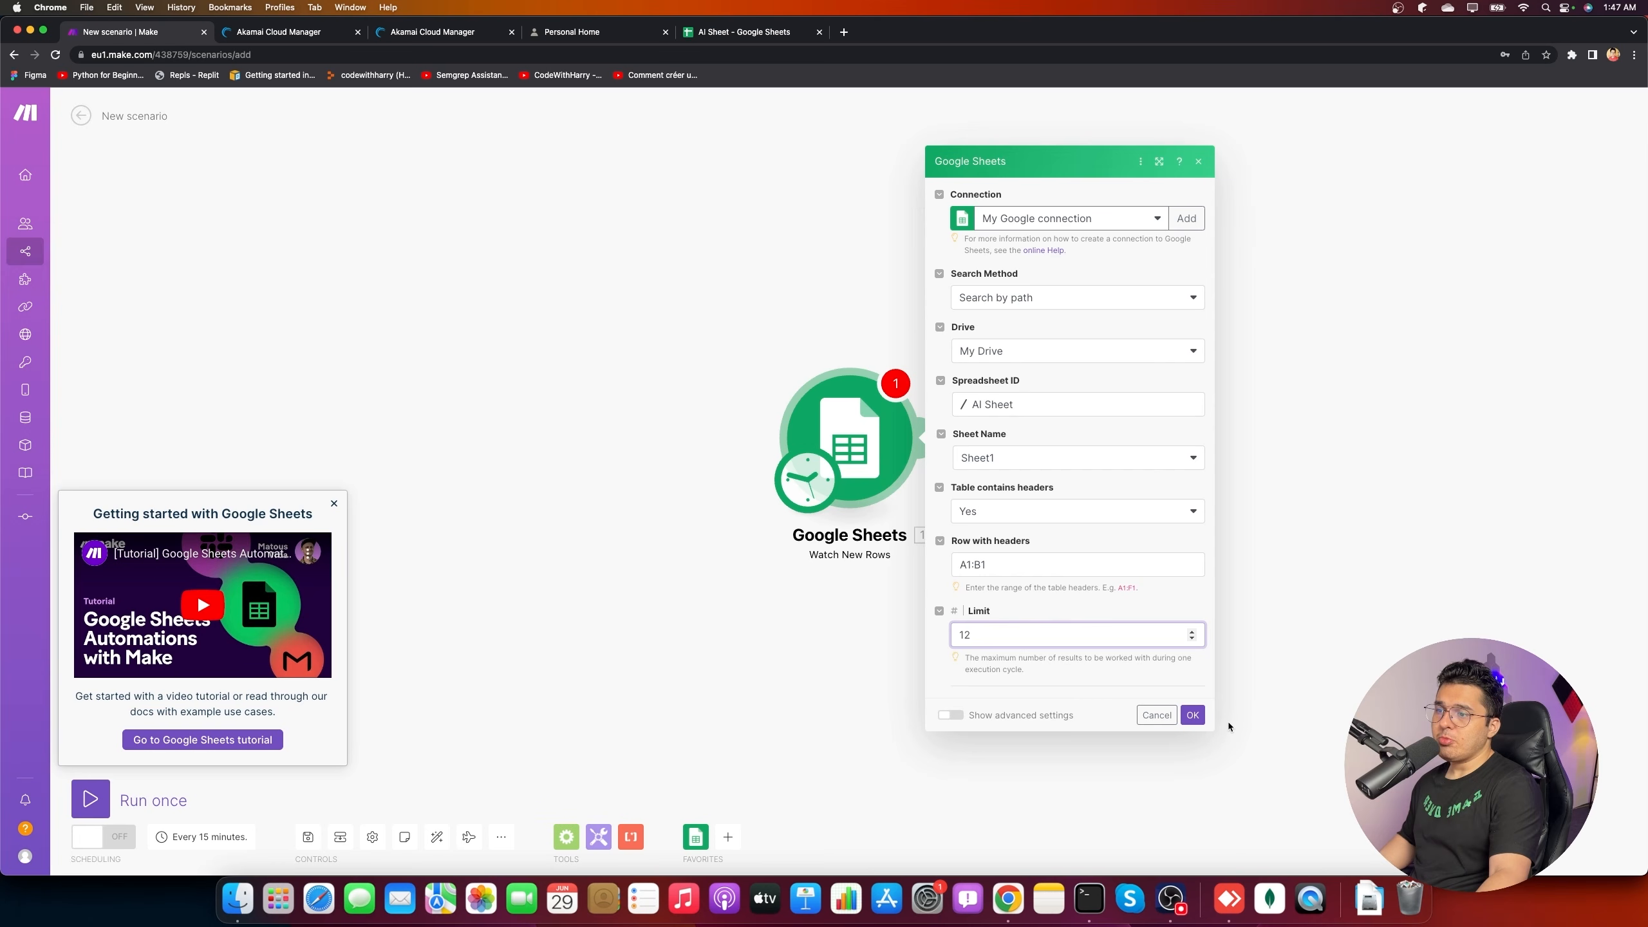
left_click(992, 714)
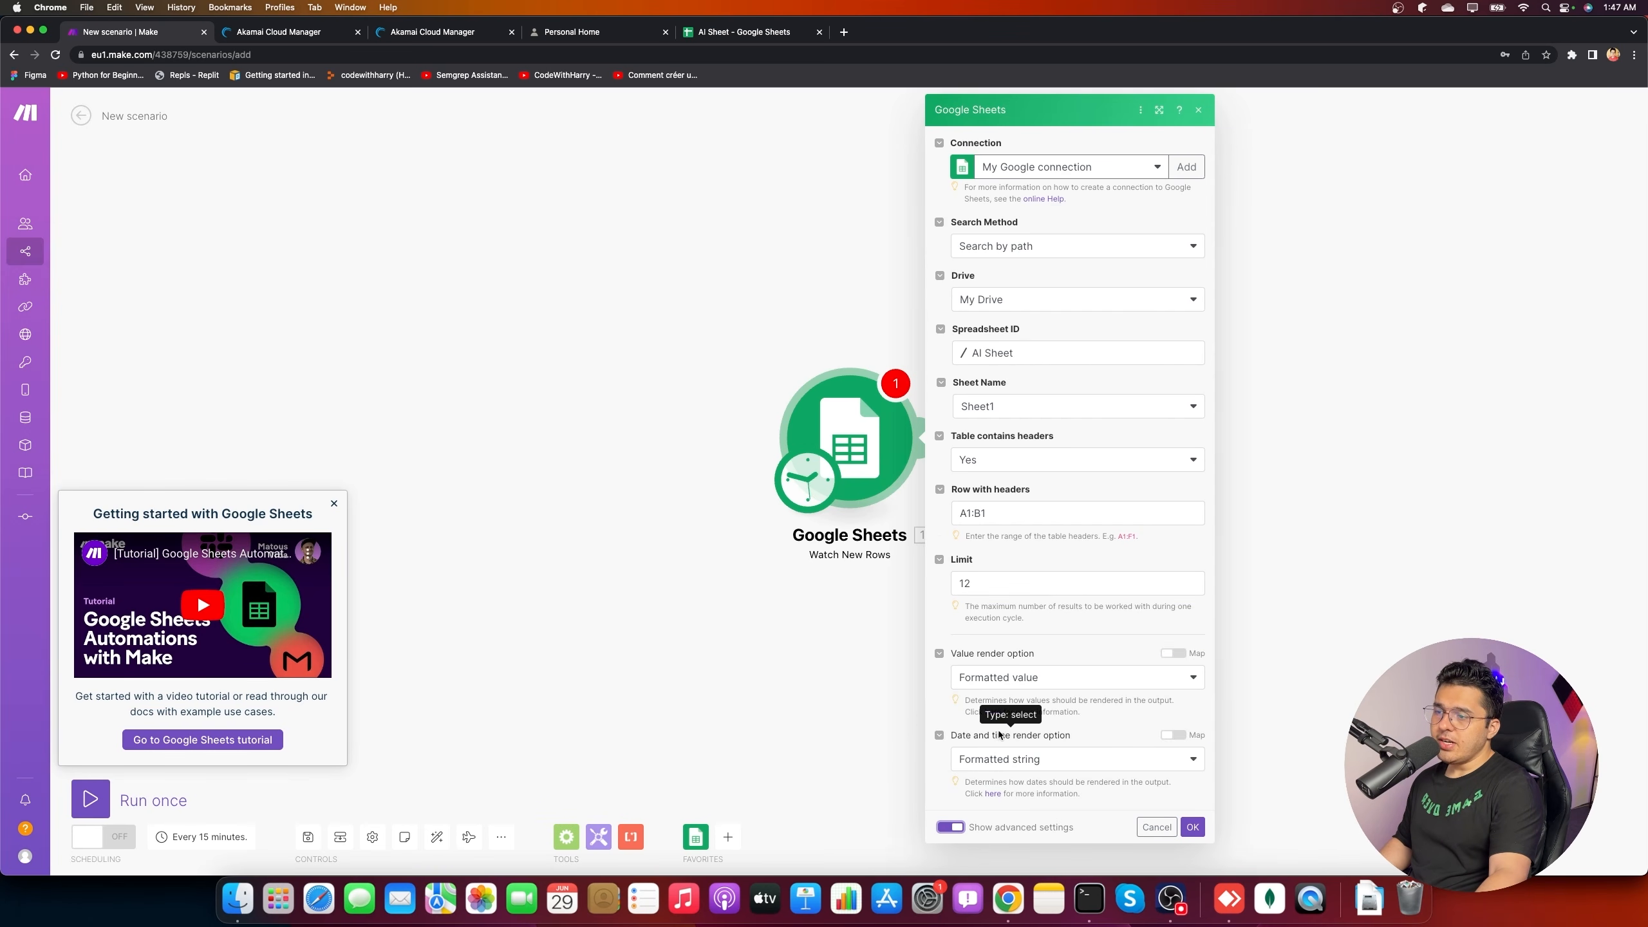
- Save the Watch New Rows settings and start processing from all rows
left_click(1193, 827)
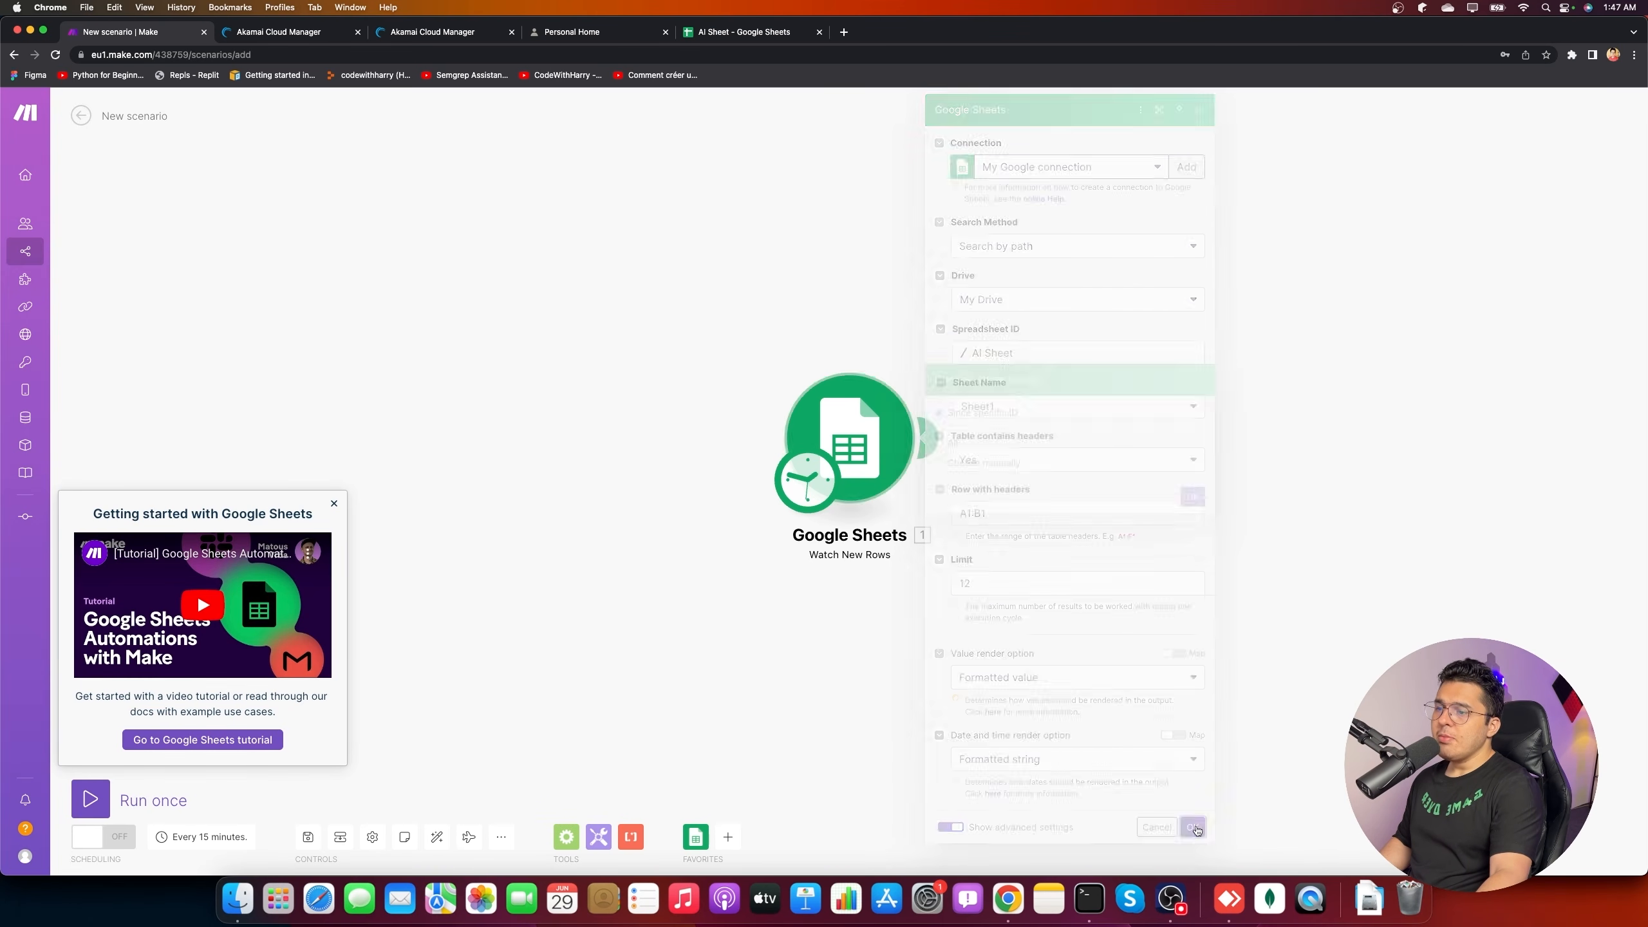
left_click(952, 466)
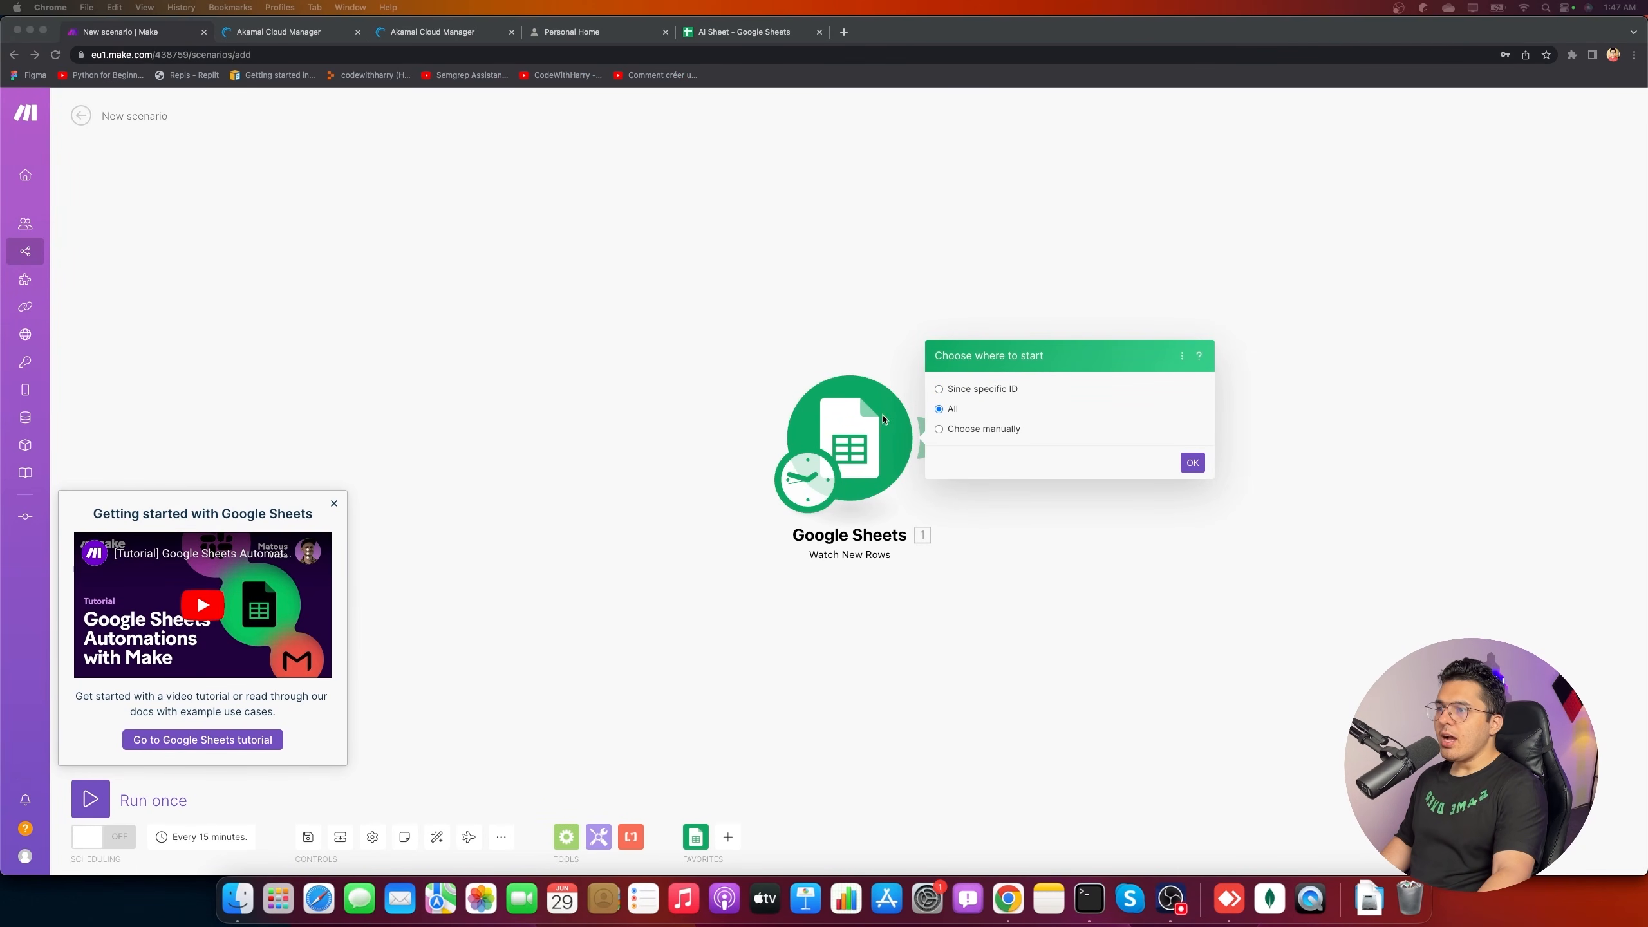
left_click(1192, 462)
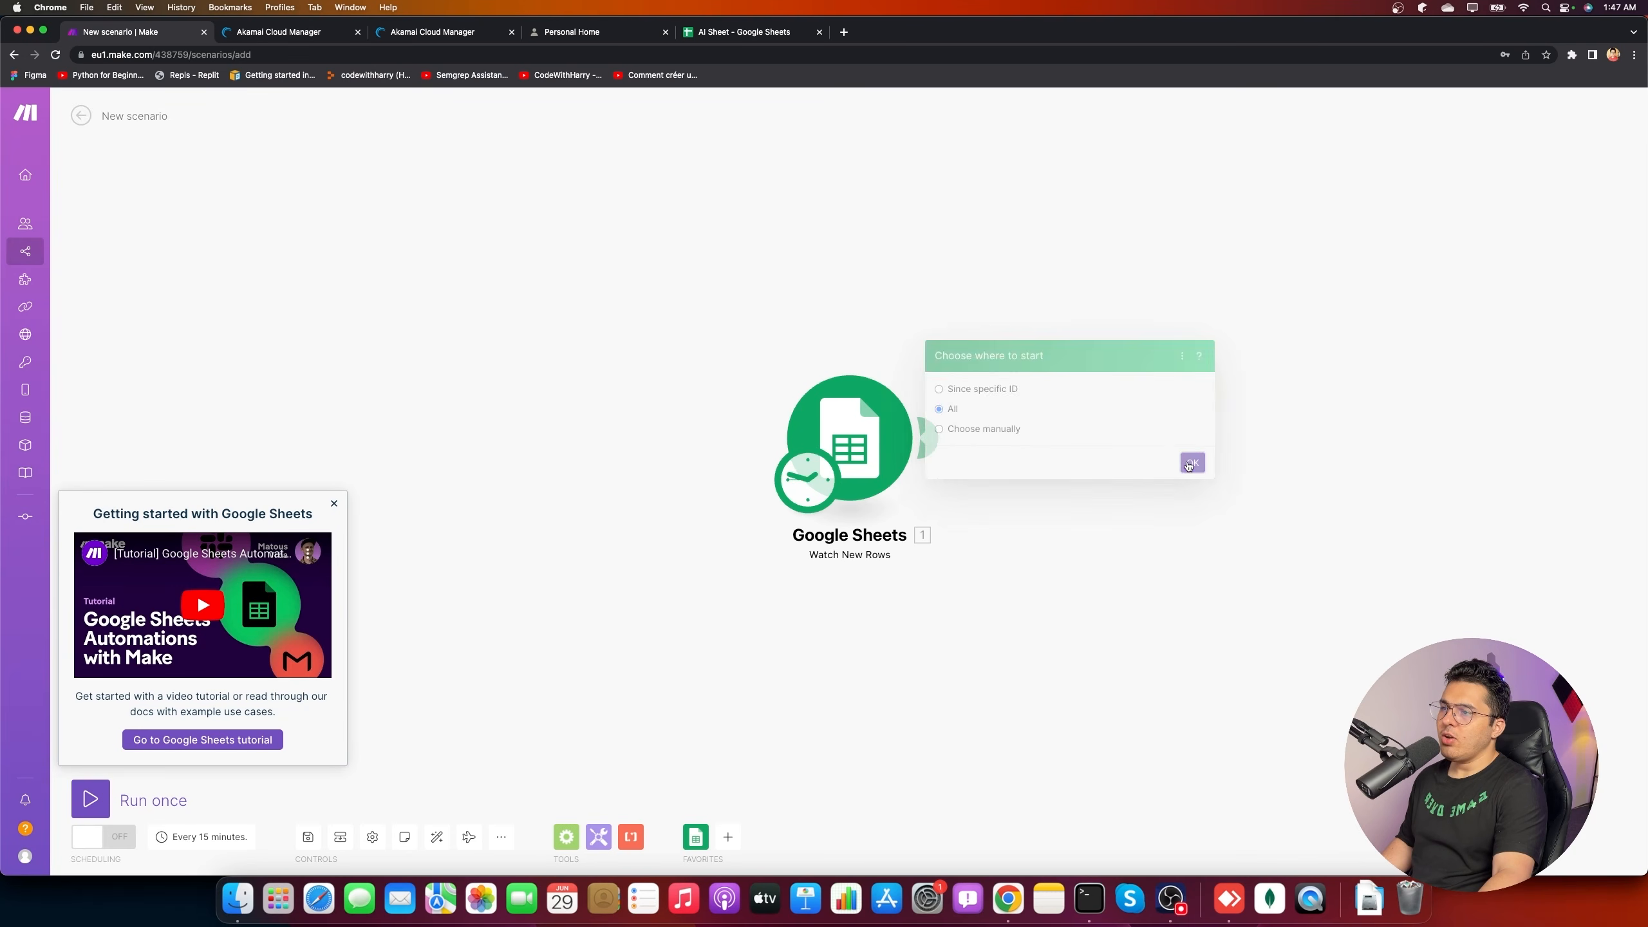
- Run the scenario once and check the two returned prompts from rows 2 and 3
left_click(119, 790)
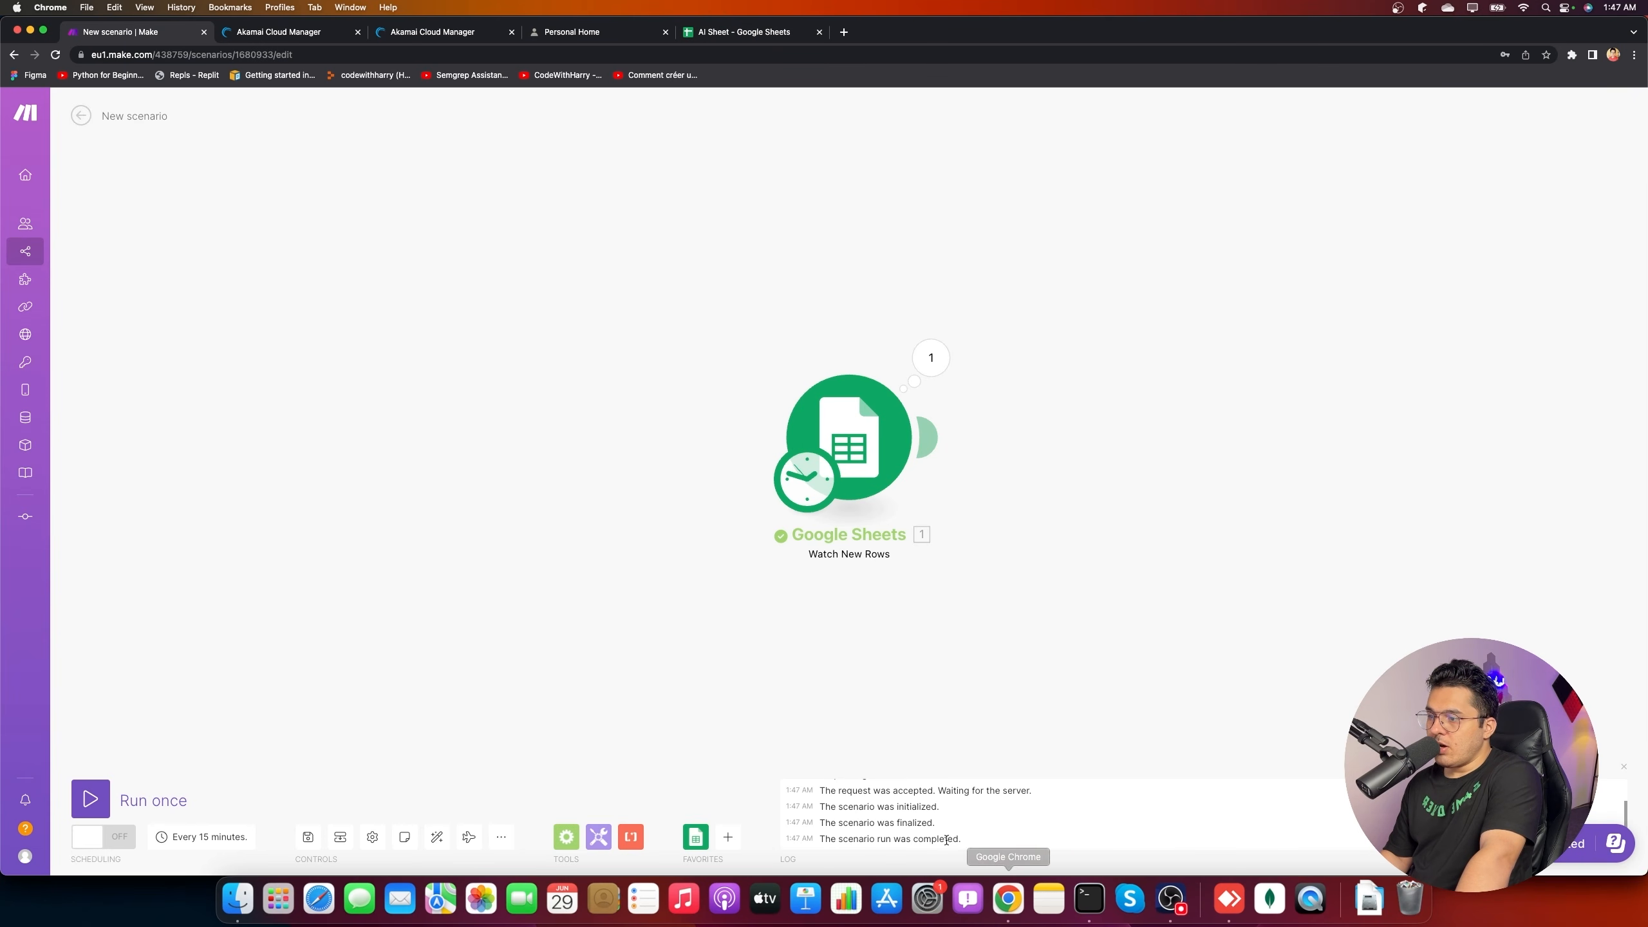
left_click(930, 359)
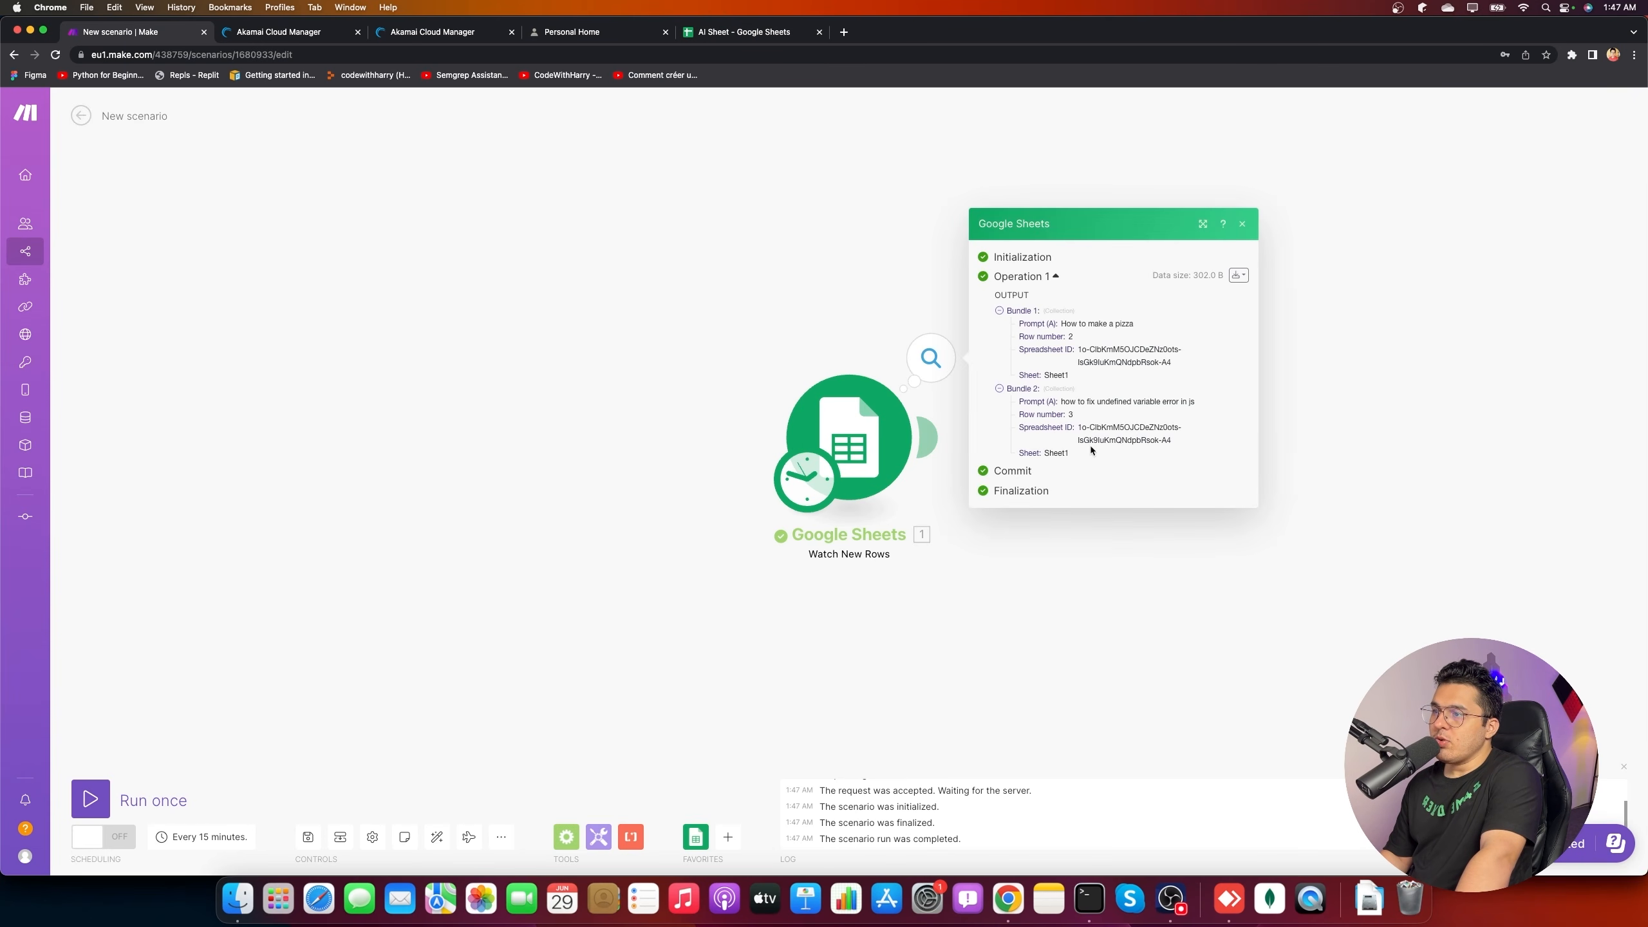
left_click_drag(1065, 323, 1134, 323)
left_click_drag(1061, 401, 1175, 399)
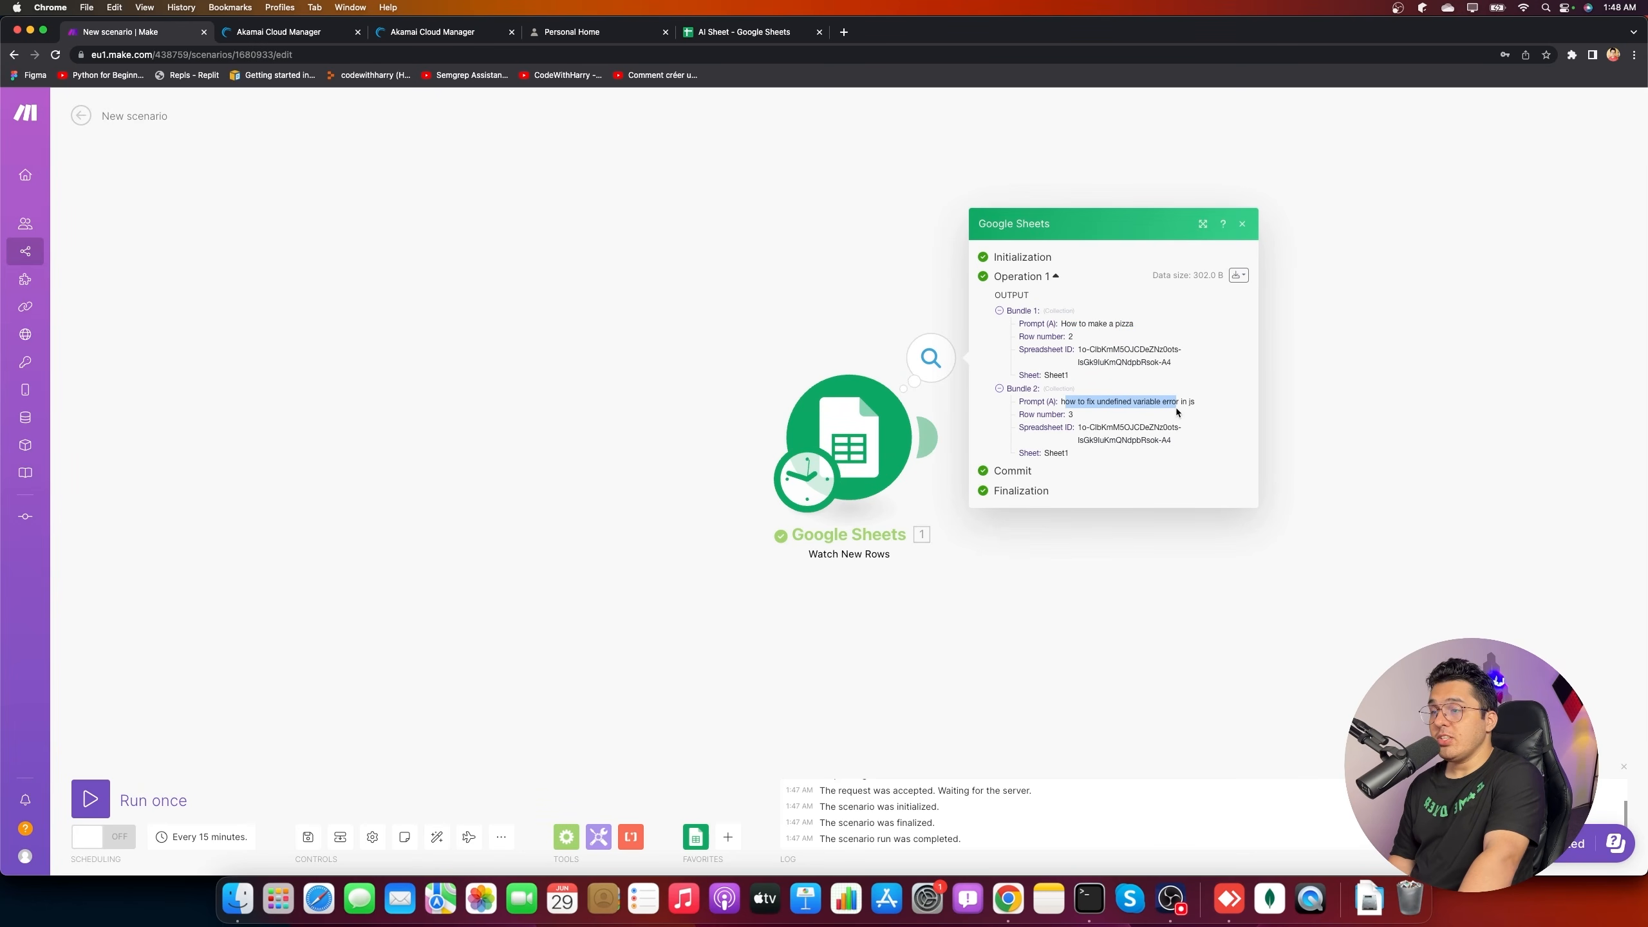
left_click(1060, 605)
left_click(928, 436)
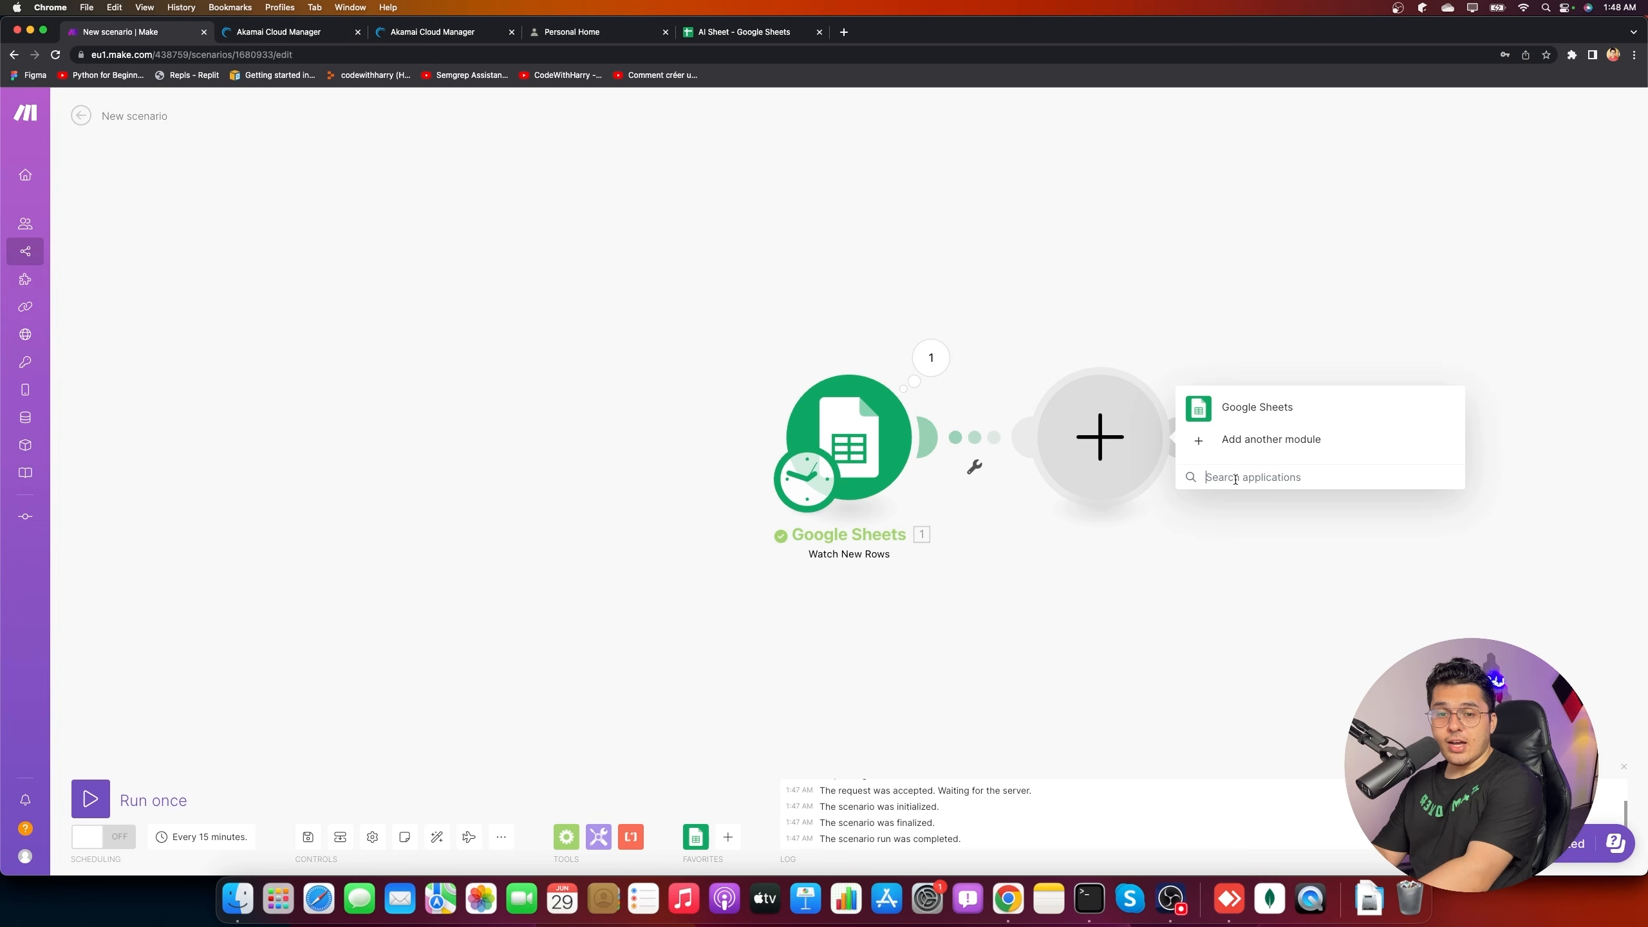
- Add an OpenAI (DALL-E & ChatGPT) Create a Completion module after the Sheets trigger
type("penai")
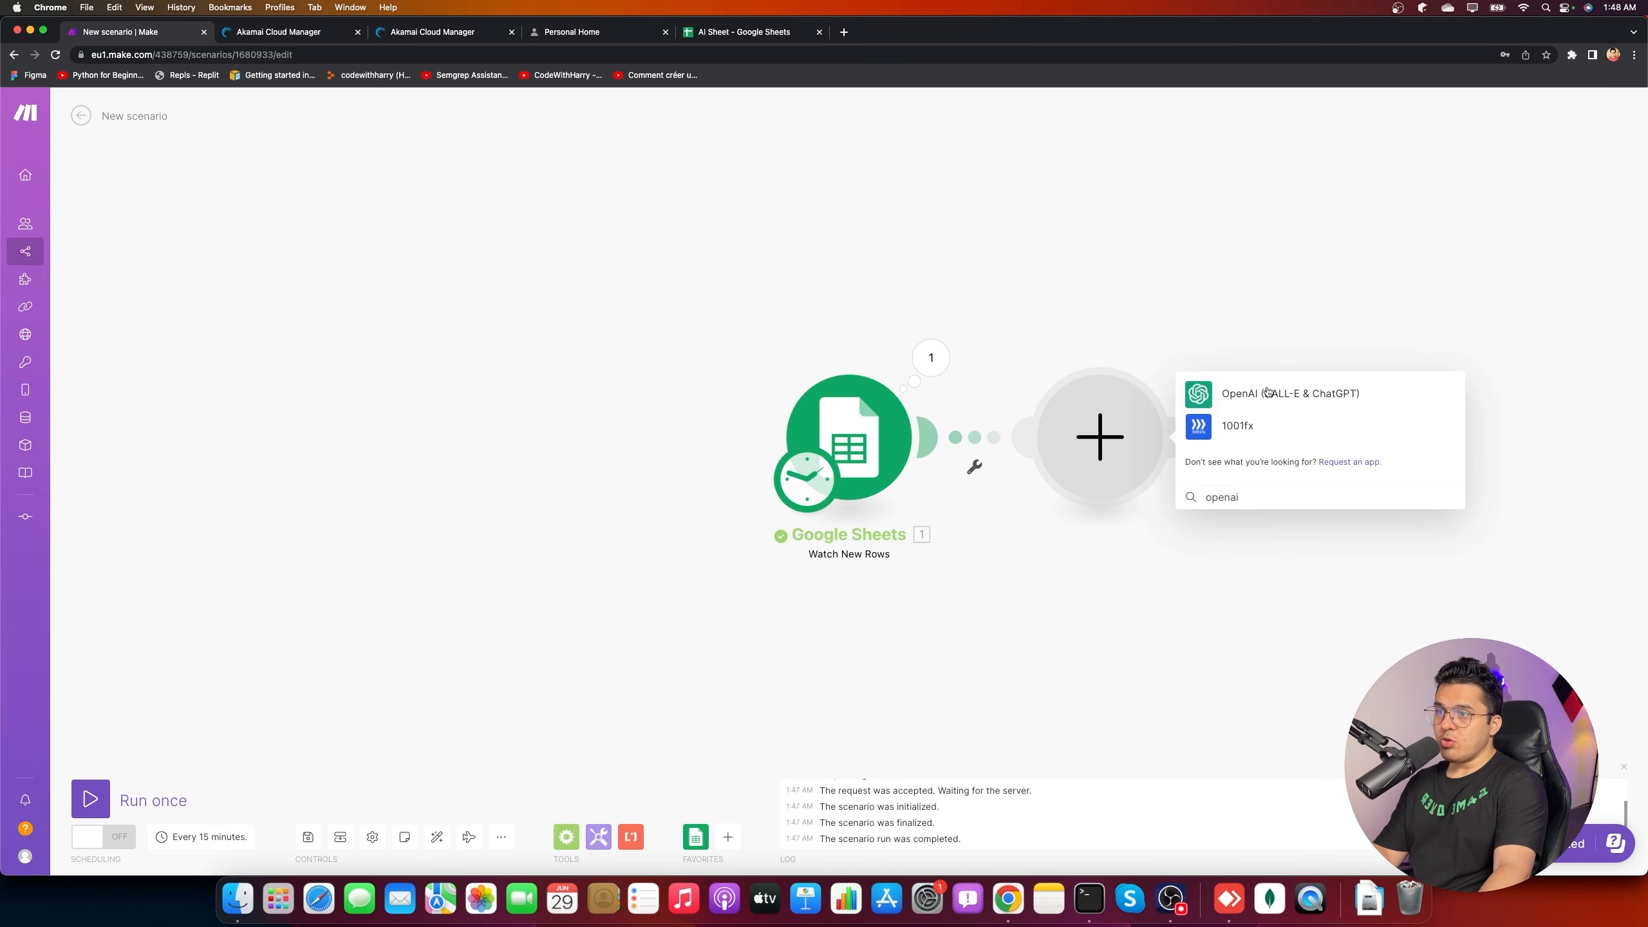
left_click(1268, 393)
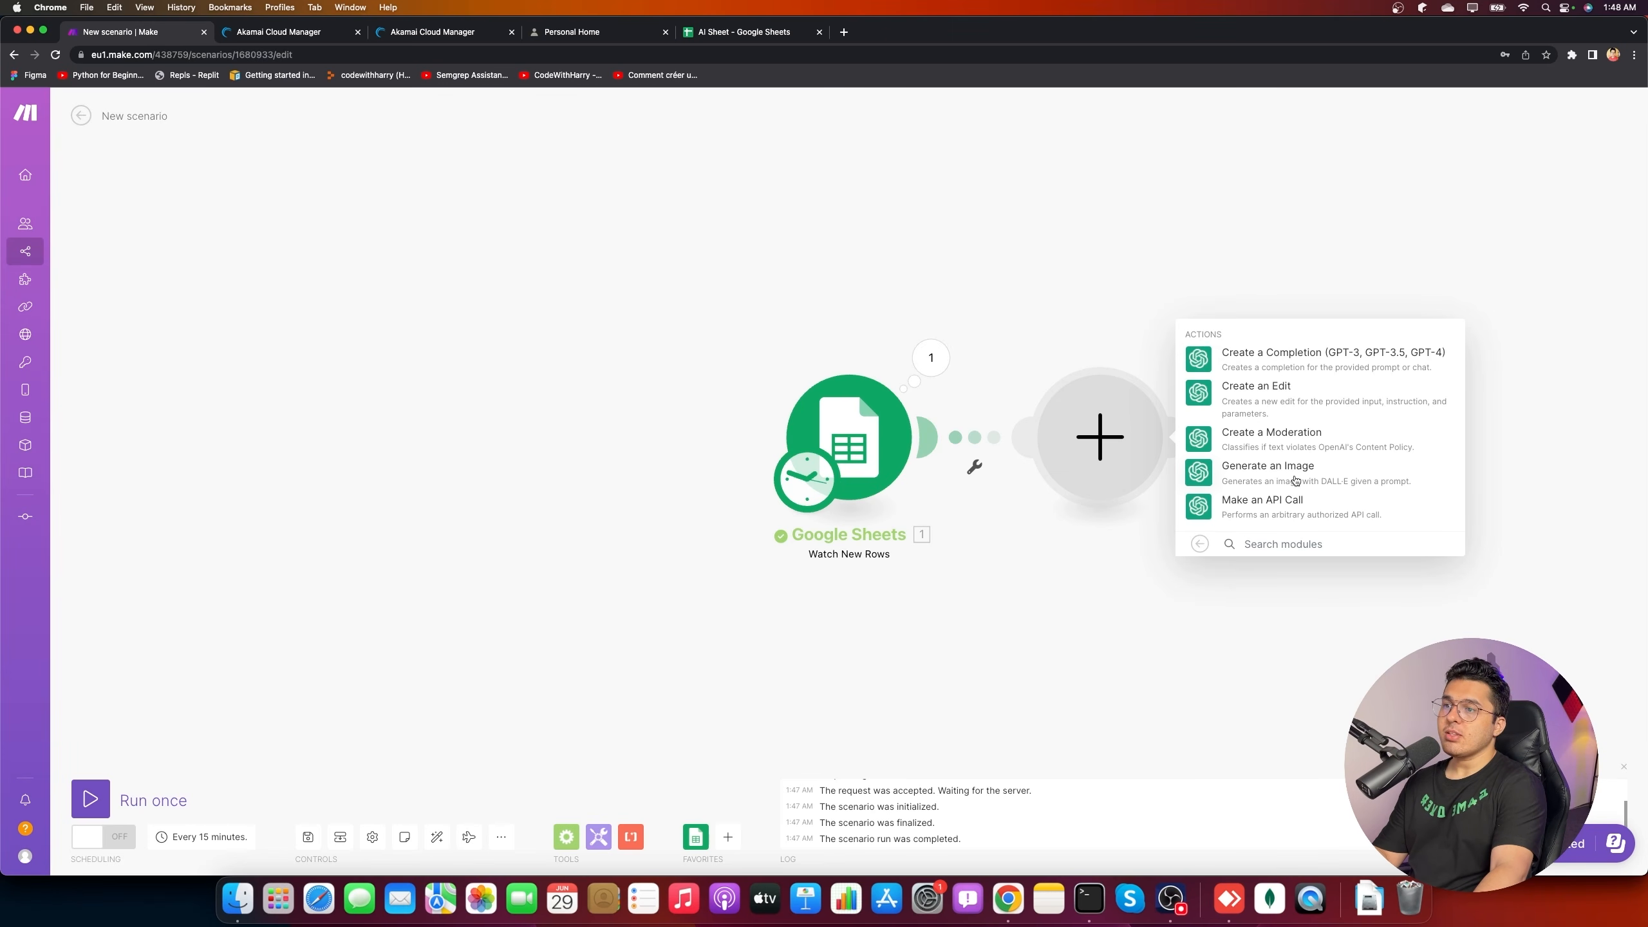
left_click(1323, 369)
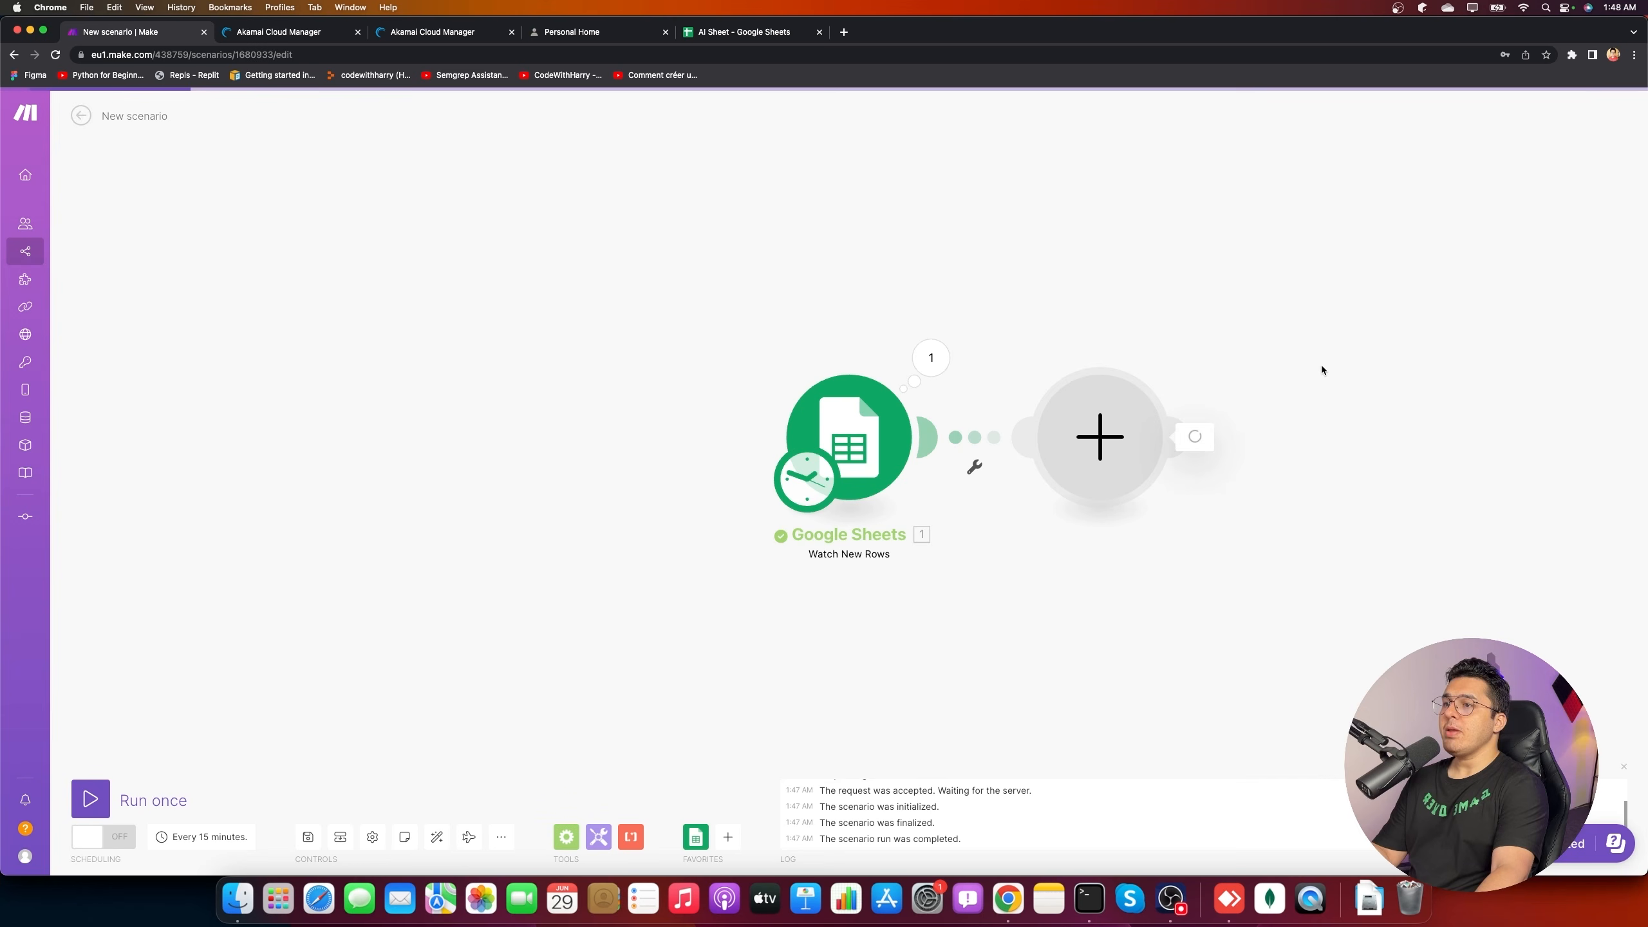
- Create an OpenAI connection, filling in the API key and Organization ID fields
left_click(1274, 435)
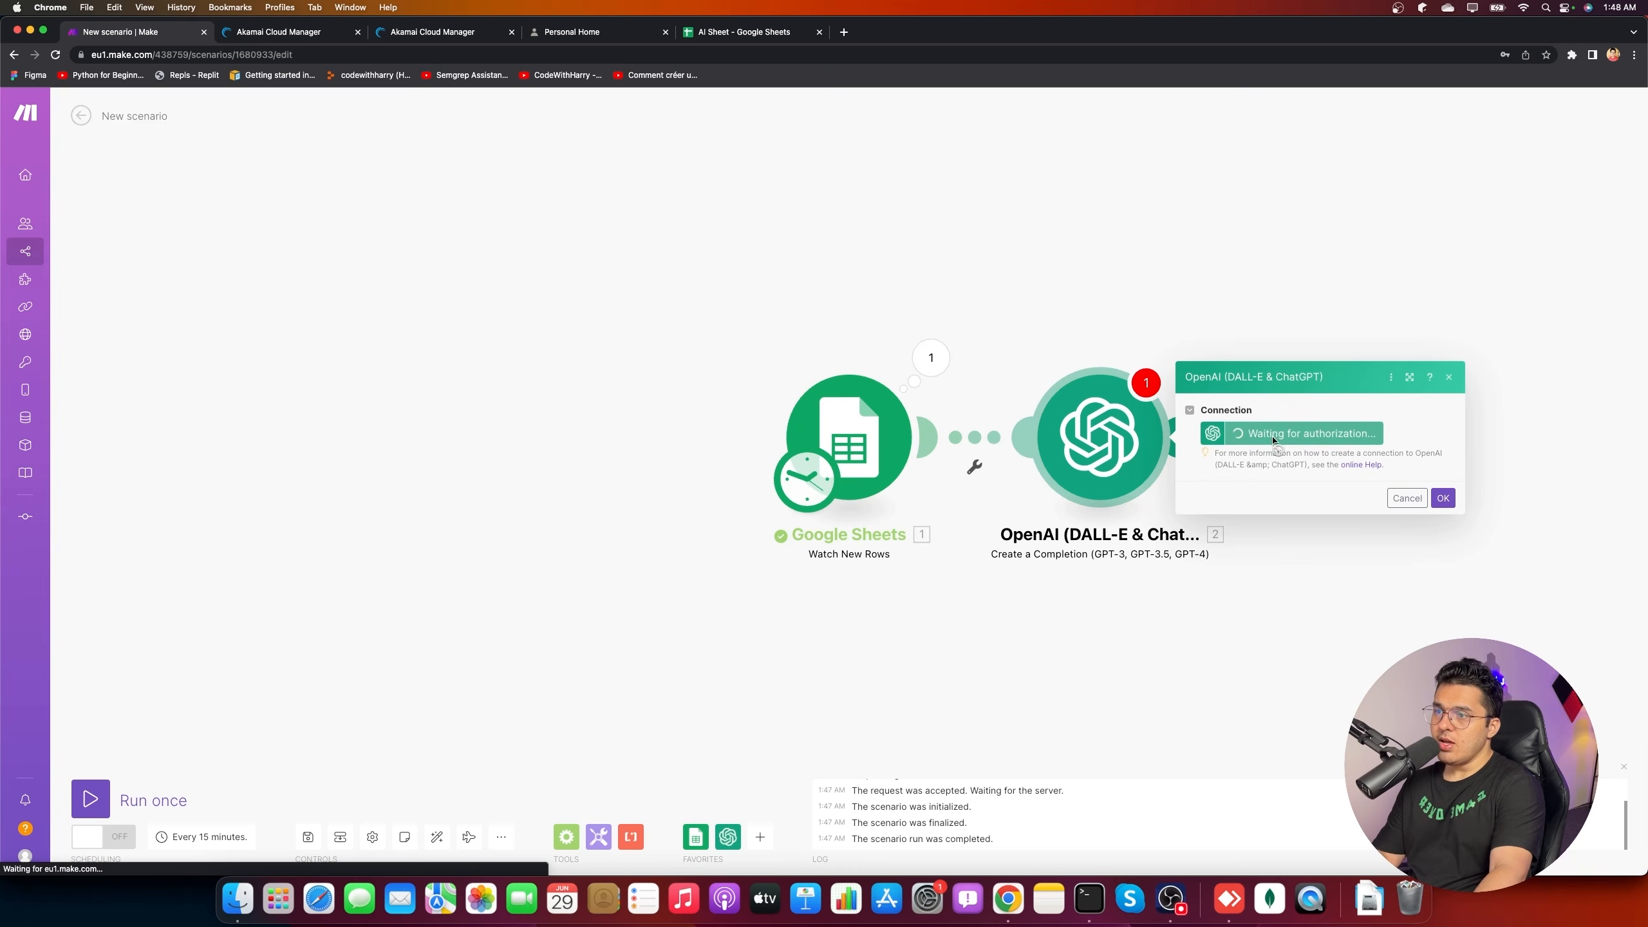
left_click(1147, 416)
left_click(1030, 487)
left_click(1033, 415)
left_click(1031, 487)
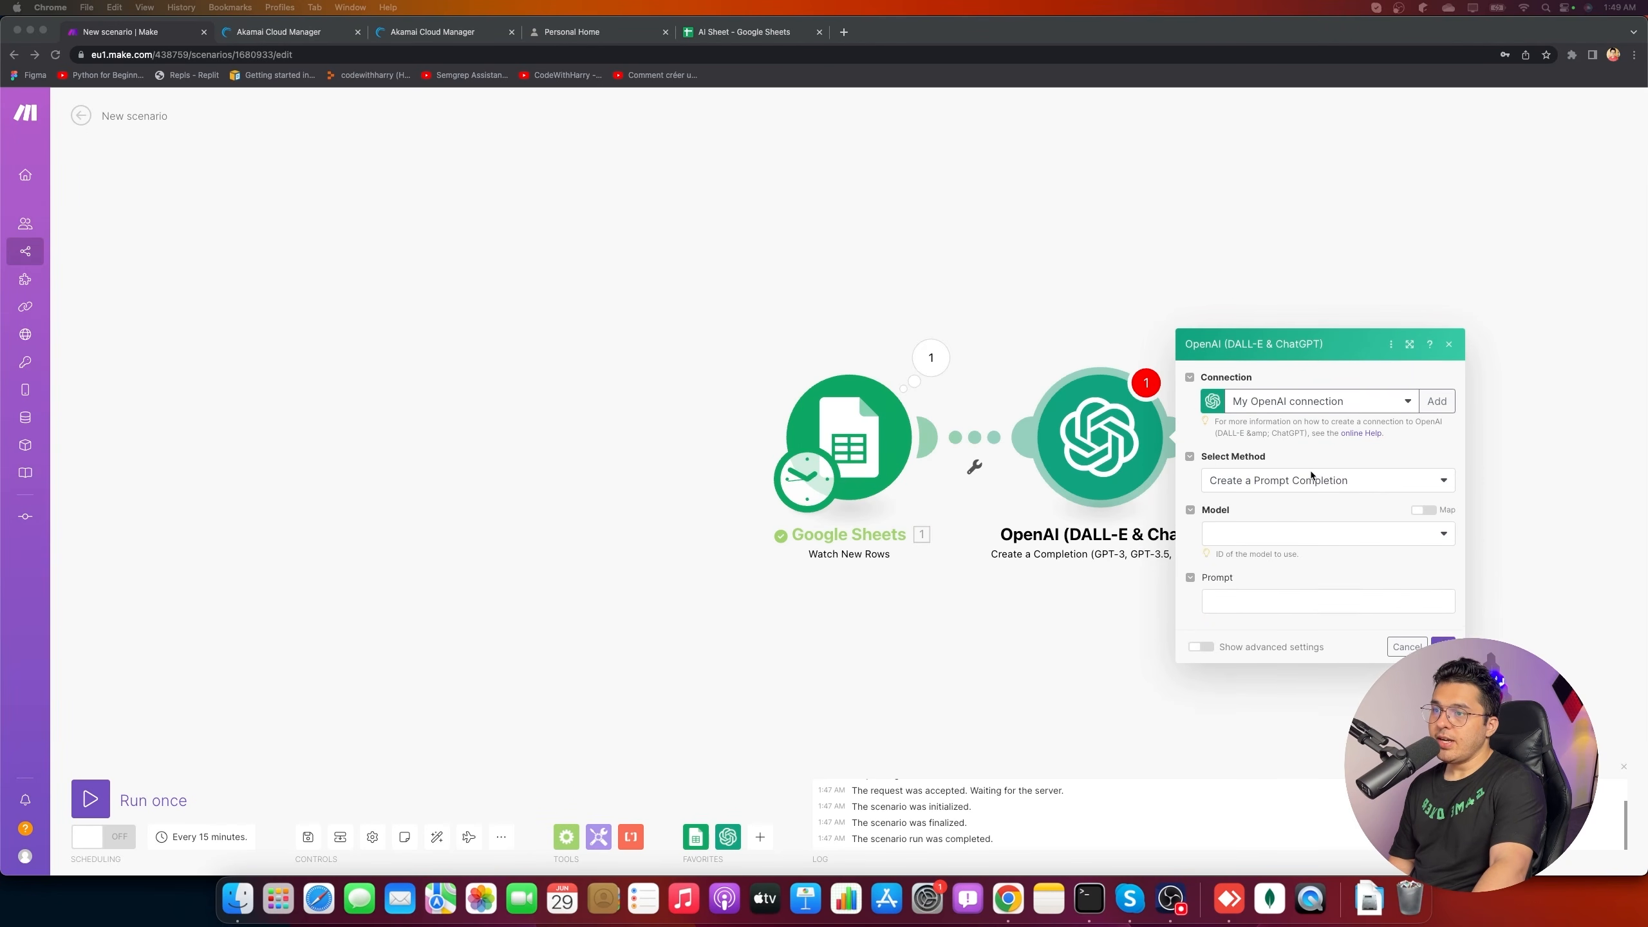
- Set the model to text-davinci-003, map 1. Prompt (A) into Prompt, and save
left_click(1272, 469)
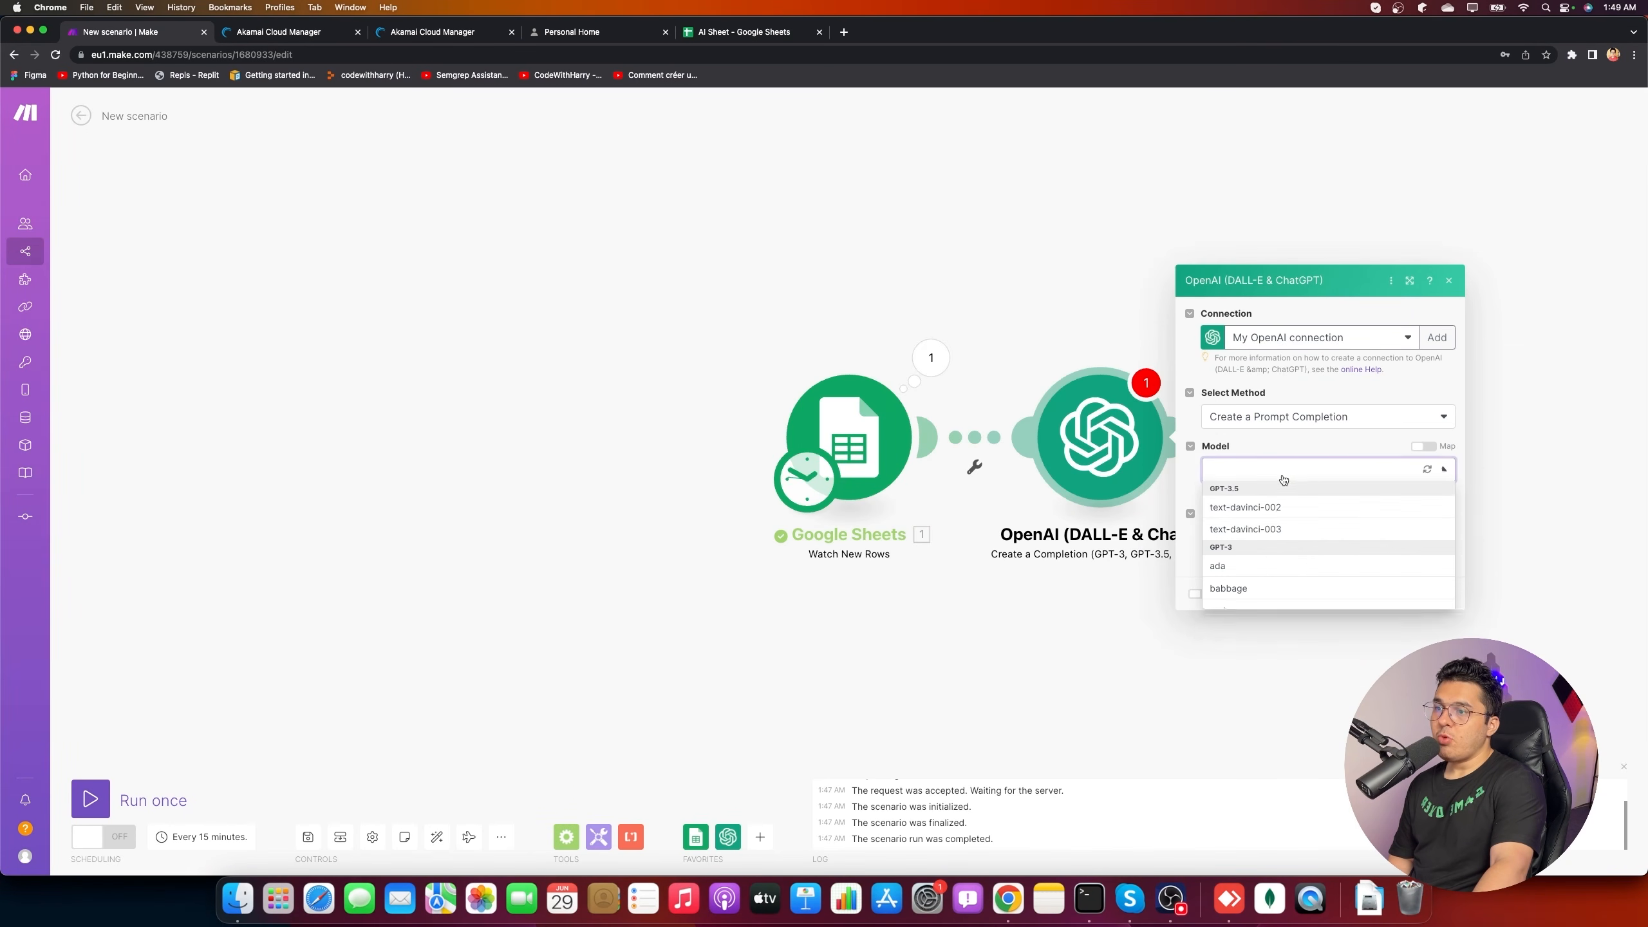
left_click(1245, 528)
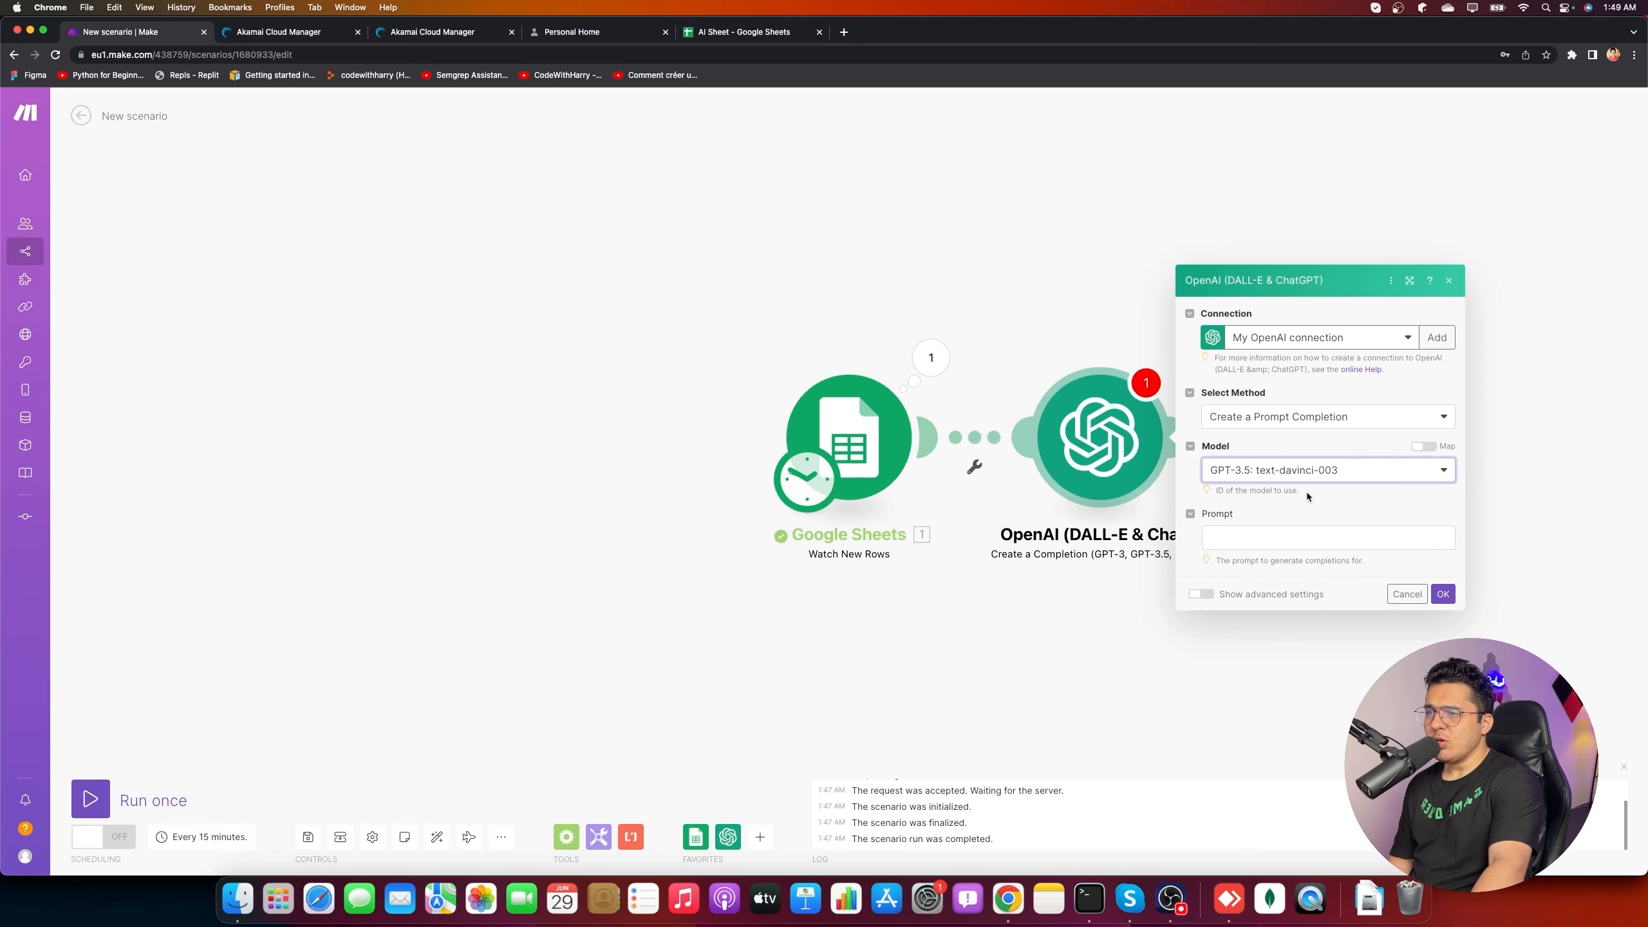
left_click(1303, 544)
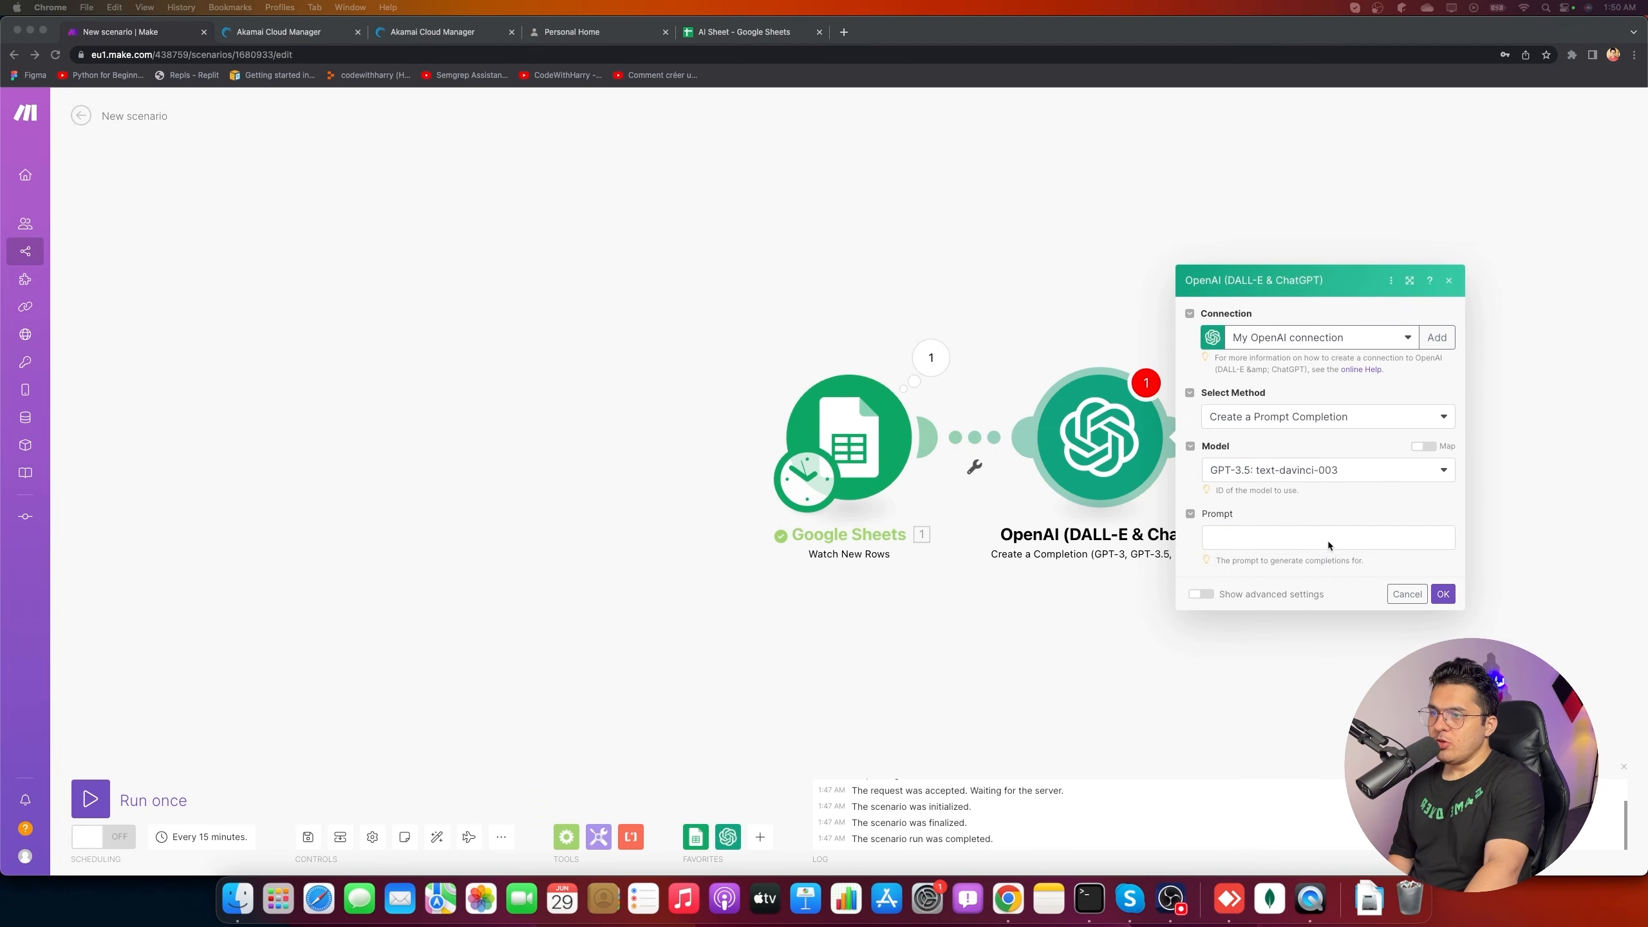
left_click(1261, 536)
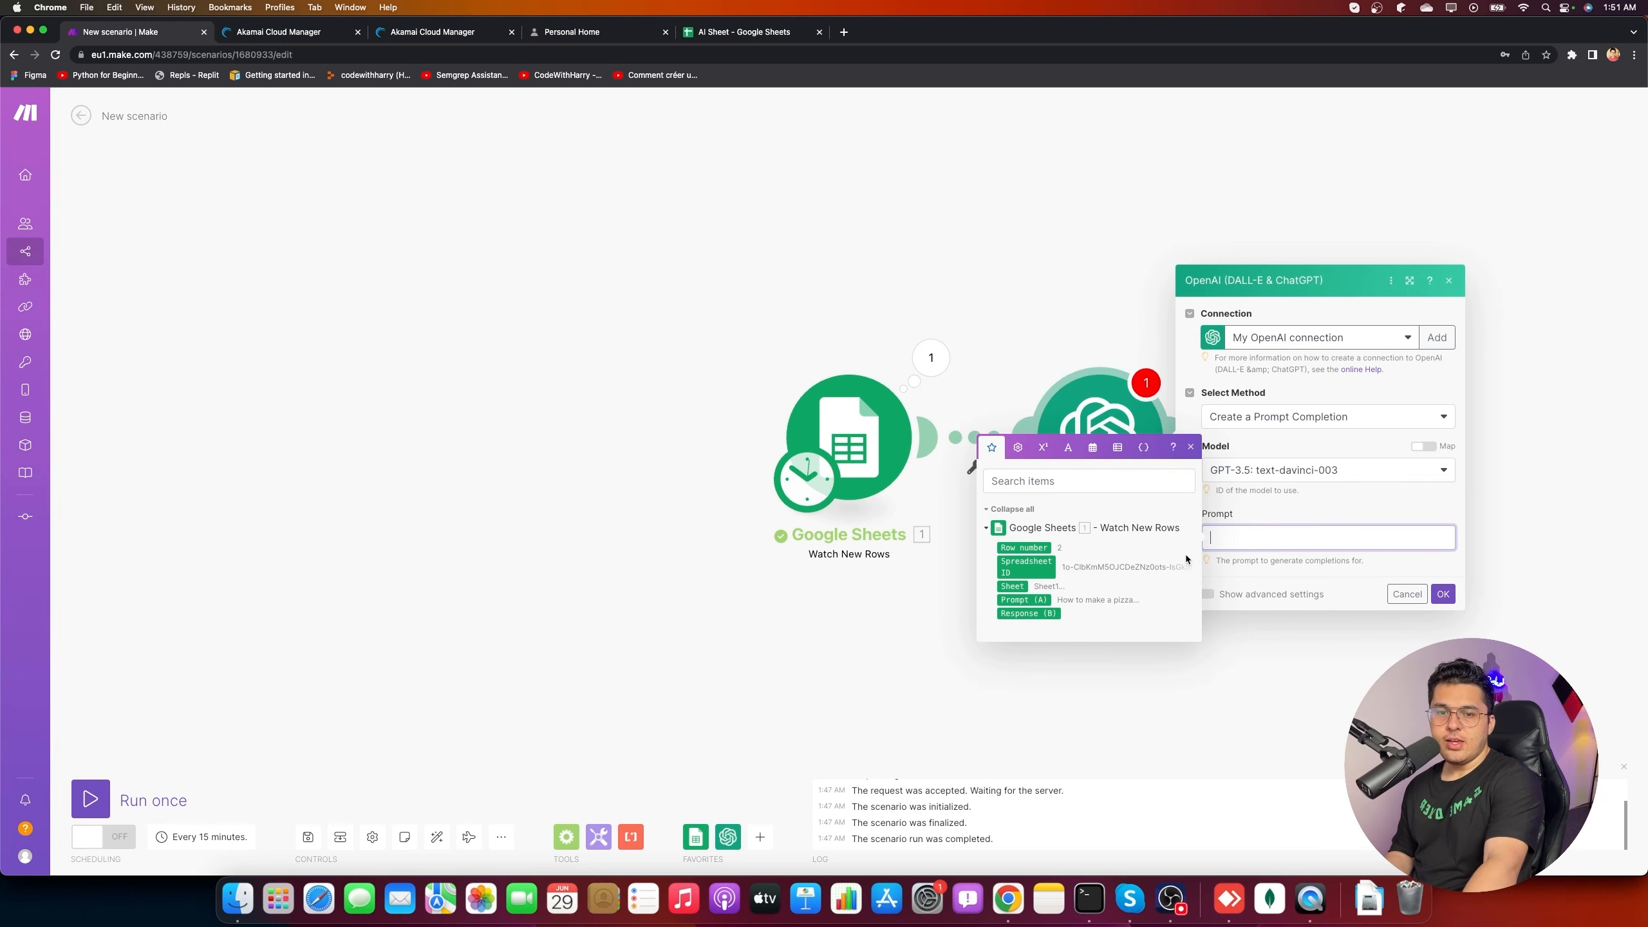
left_click(1023, 600)
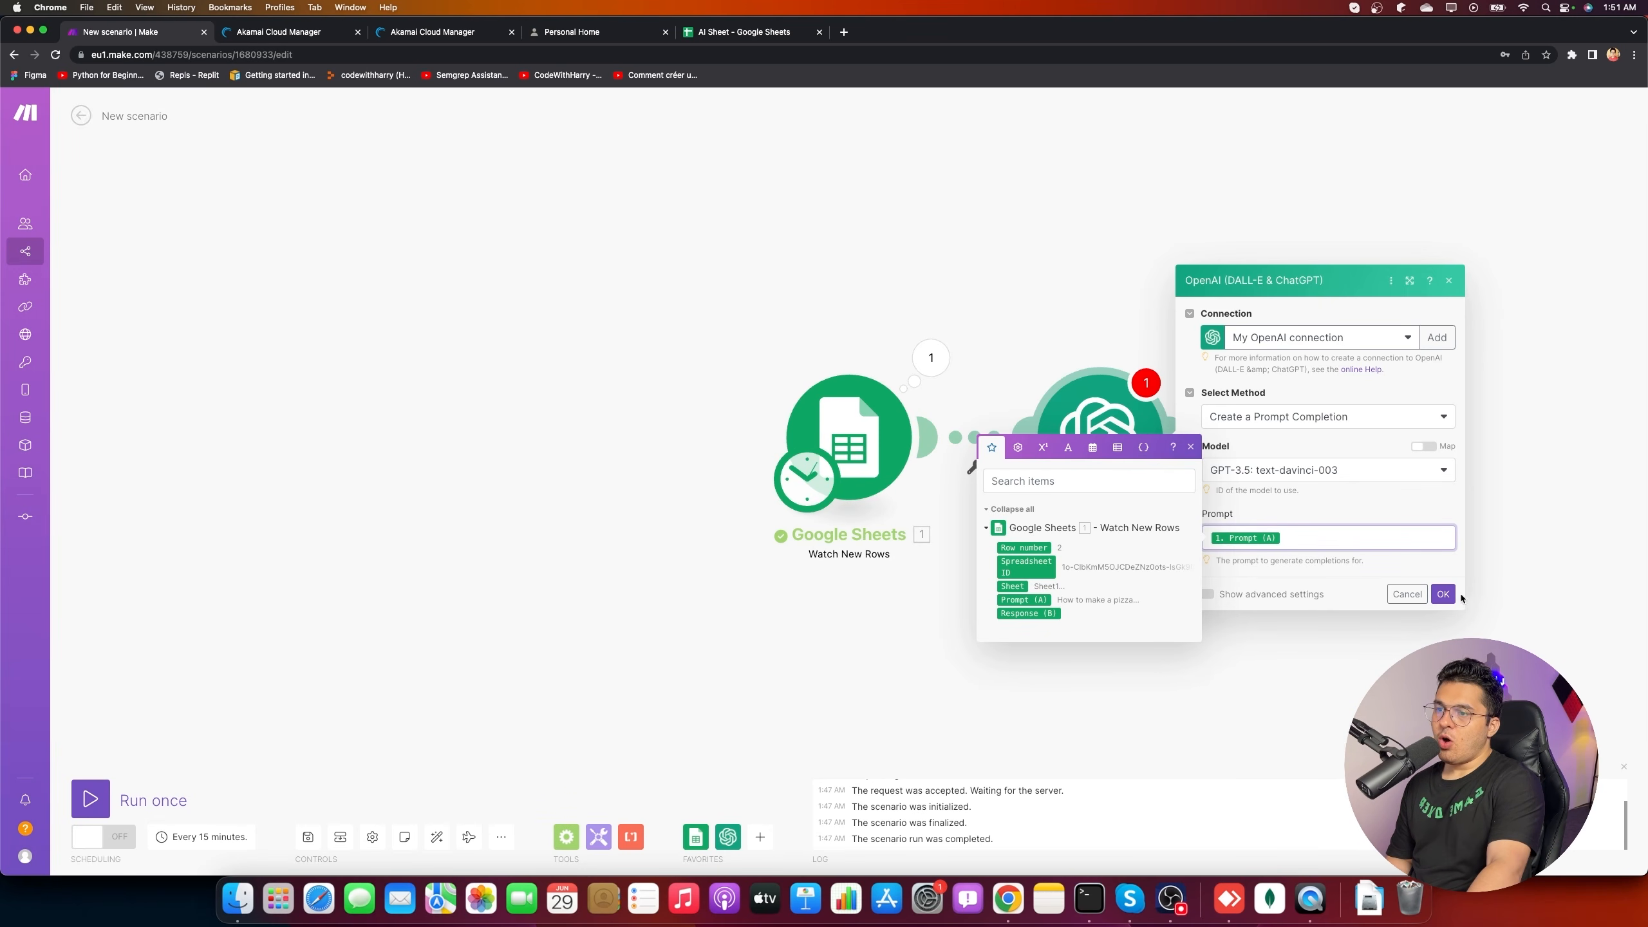
left_click(1443, 593)
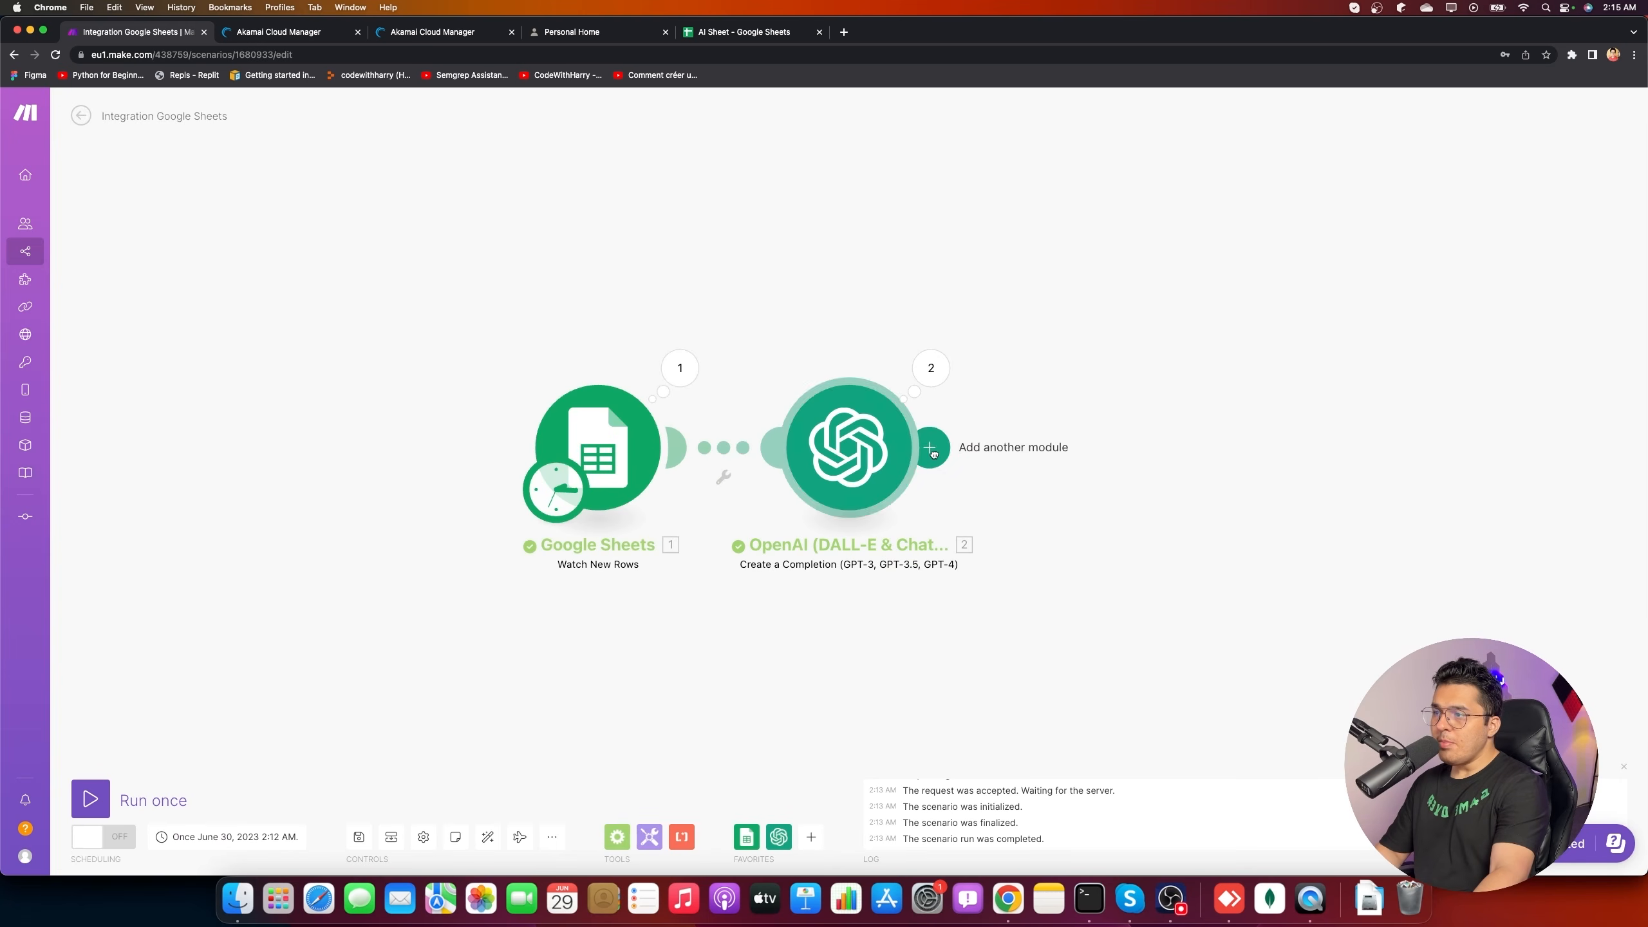
- Add a Google Sheets Update a Row module after the OpenAI step
left_click(930, 450)
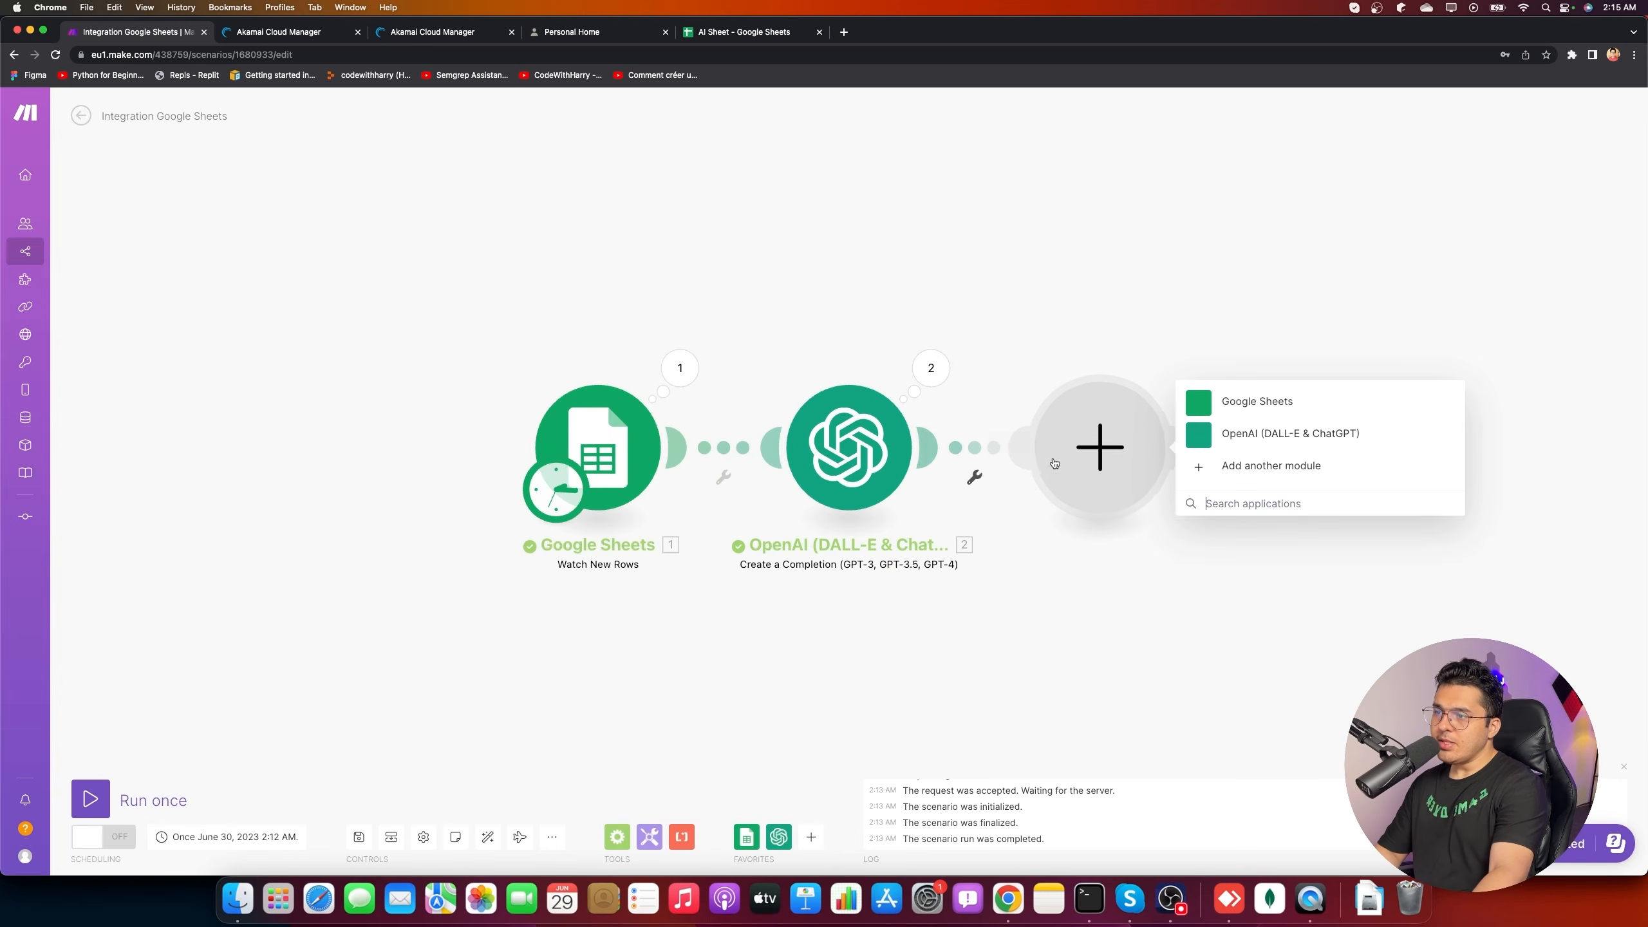
left_click(1230, 397)
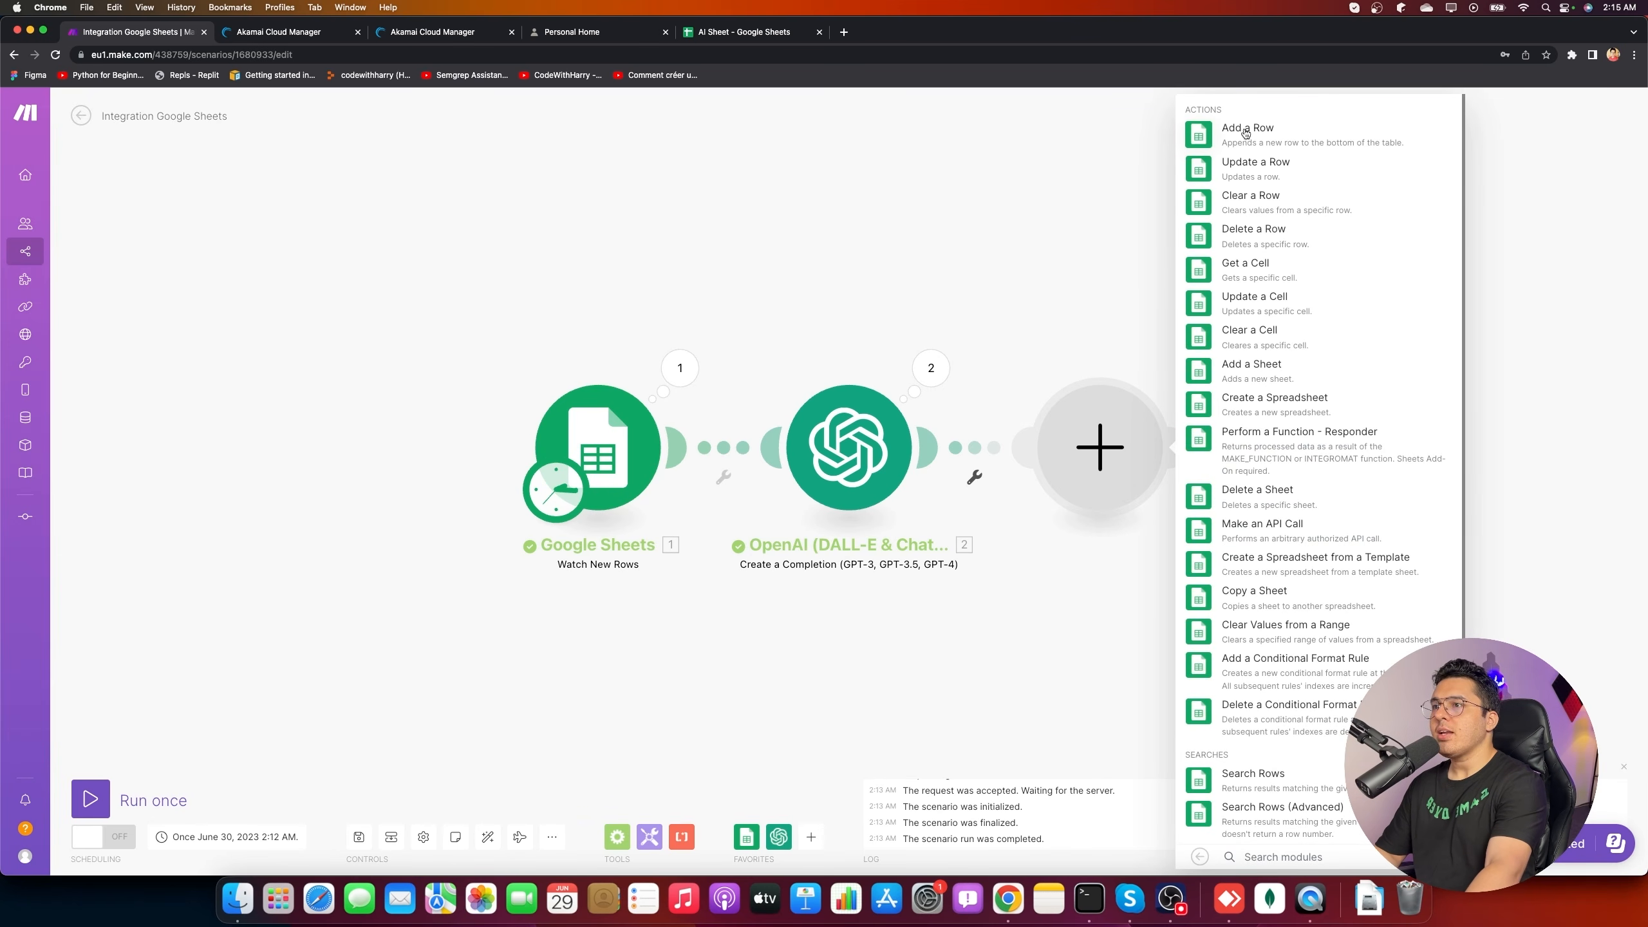
left_click(1264, 166)
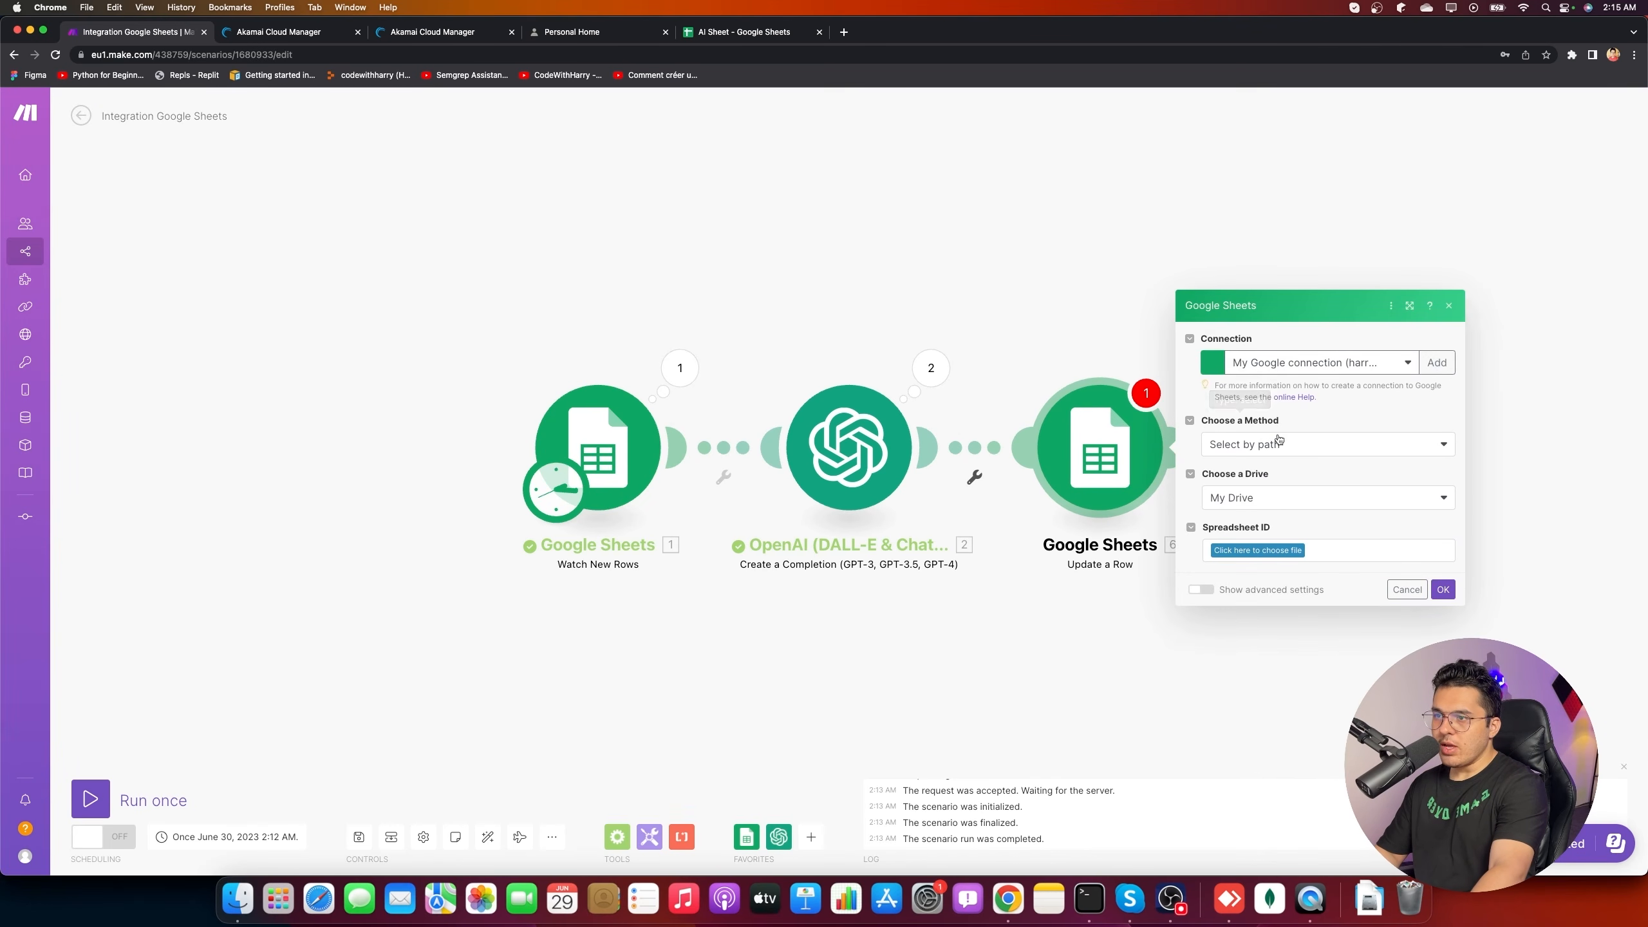
- Point Update a Row at the AI Sheet spreadsheet's Sheet1
left_click(1272, 551)
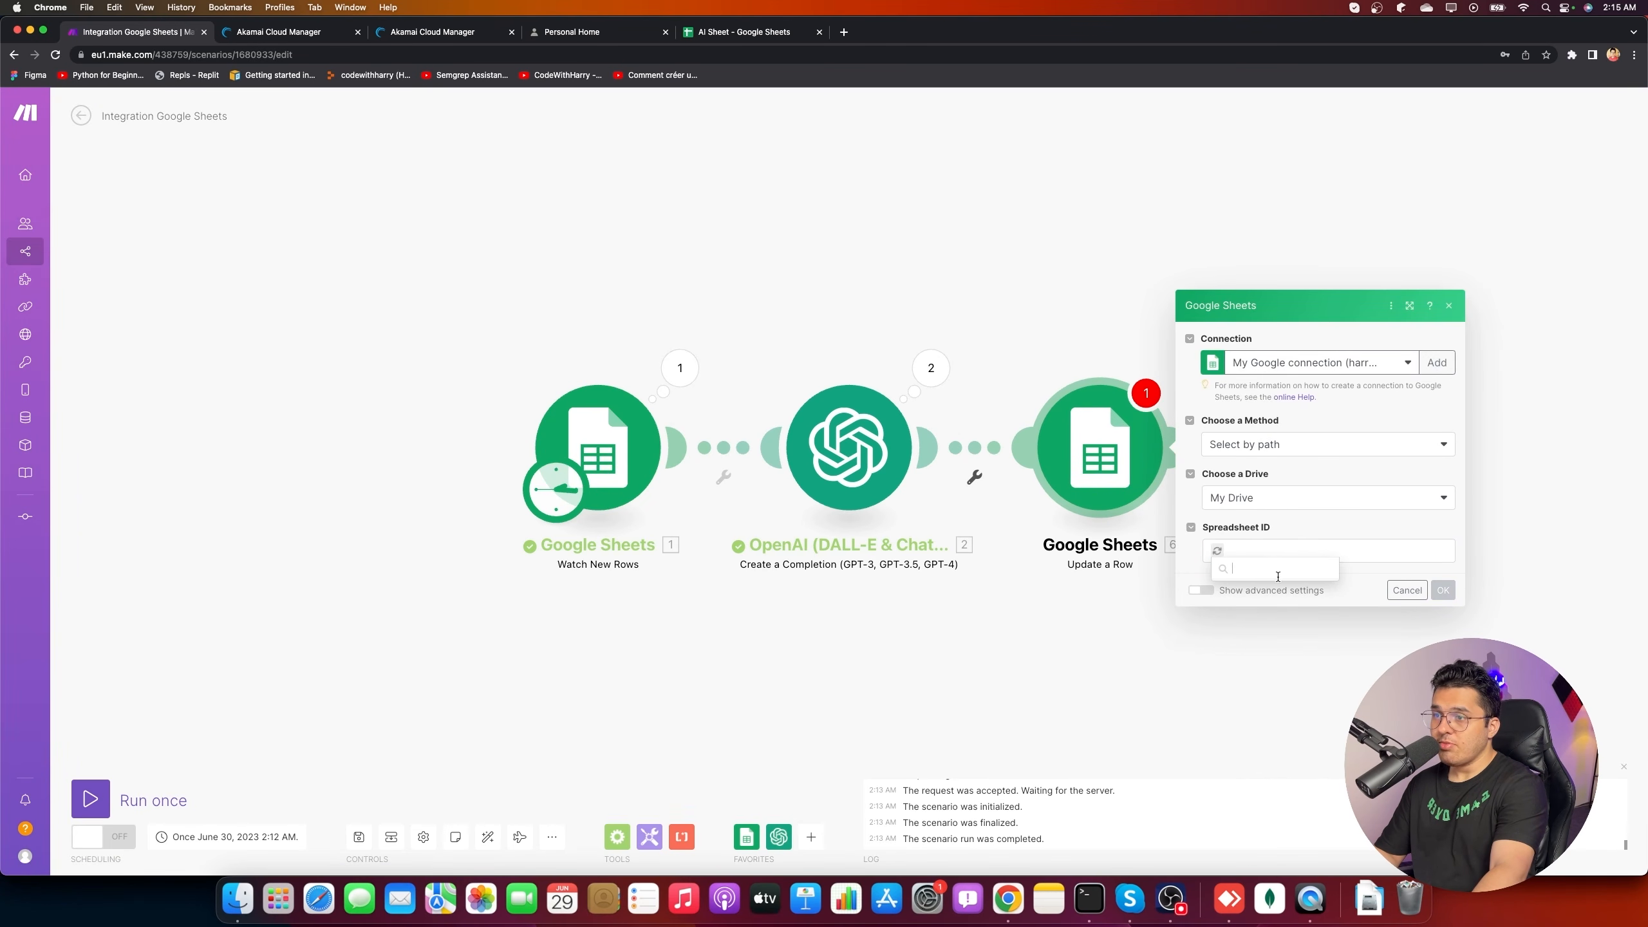
left_click(1261, 600)
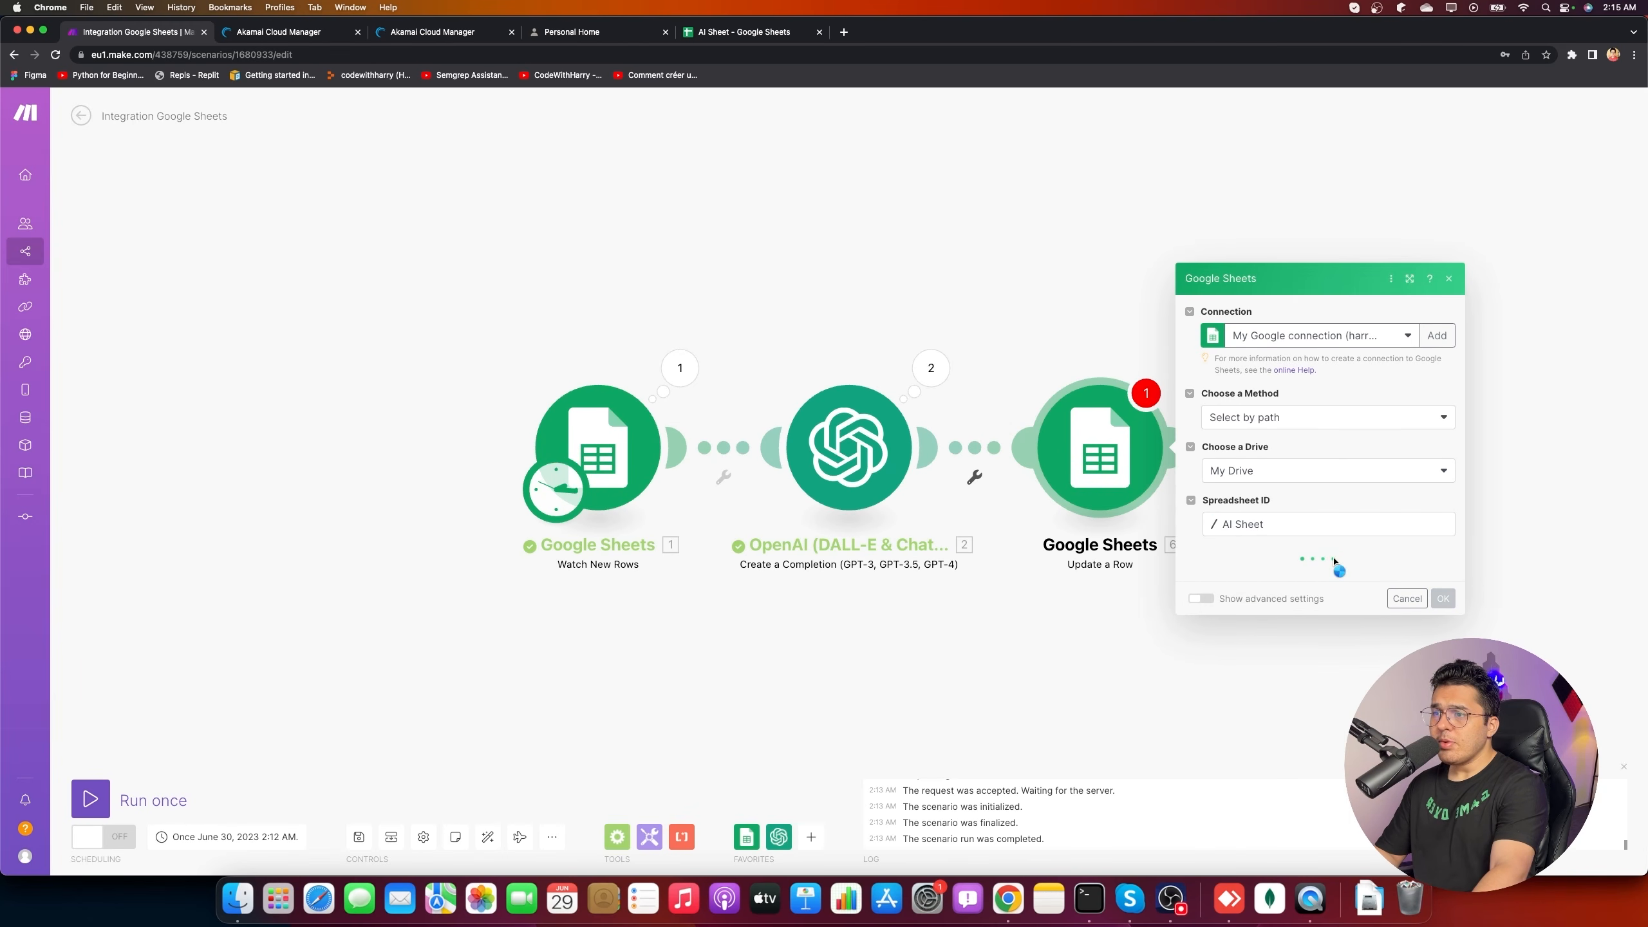
left_click(1327, 571)
left_click(1282, 595)
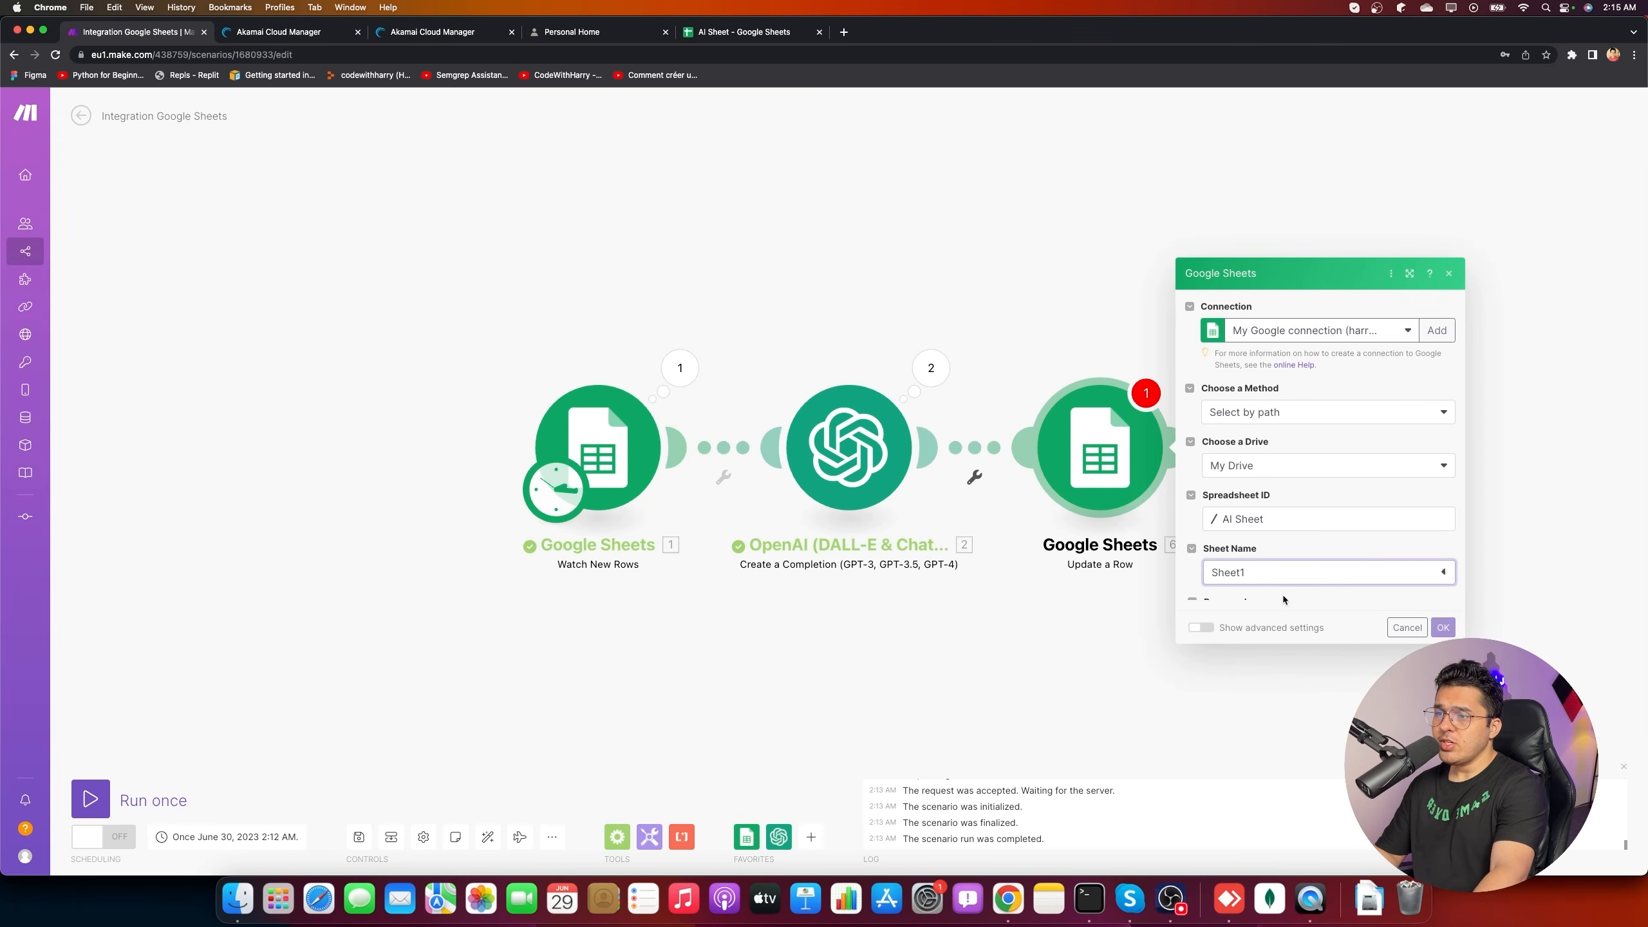
left_click(744, 31)
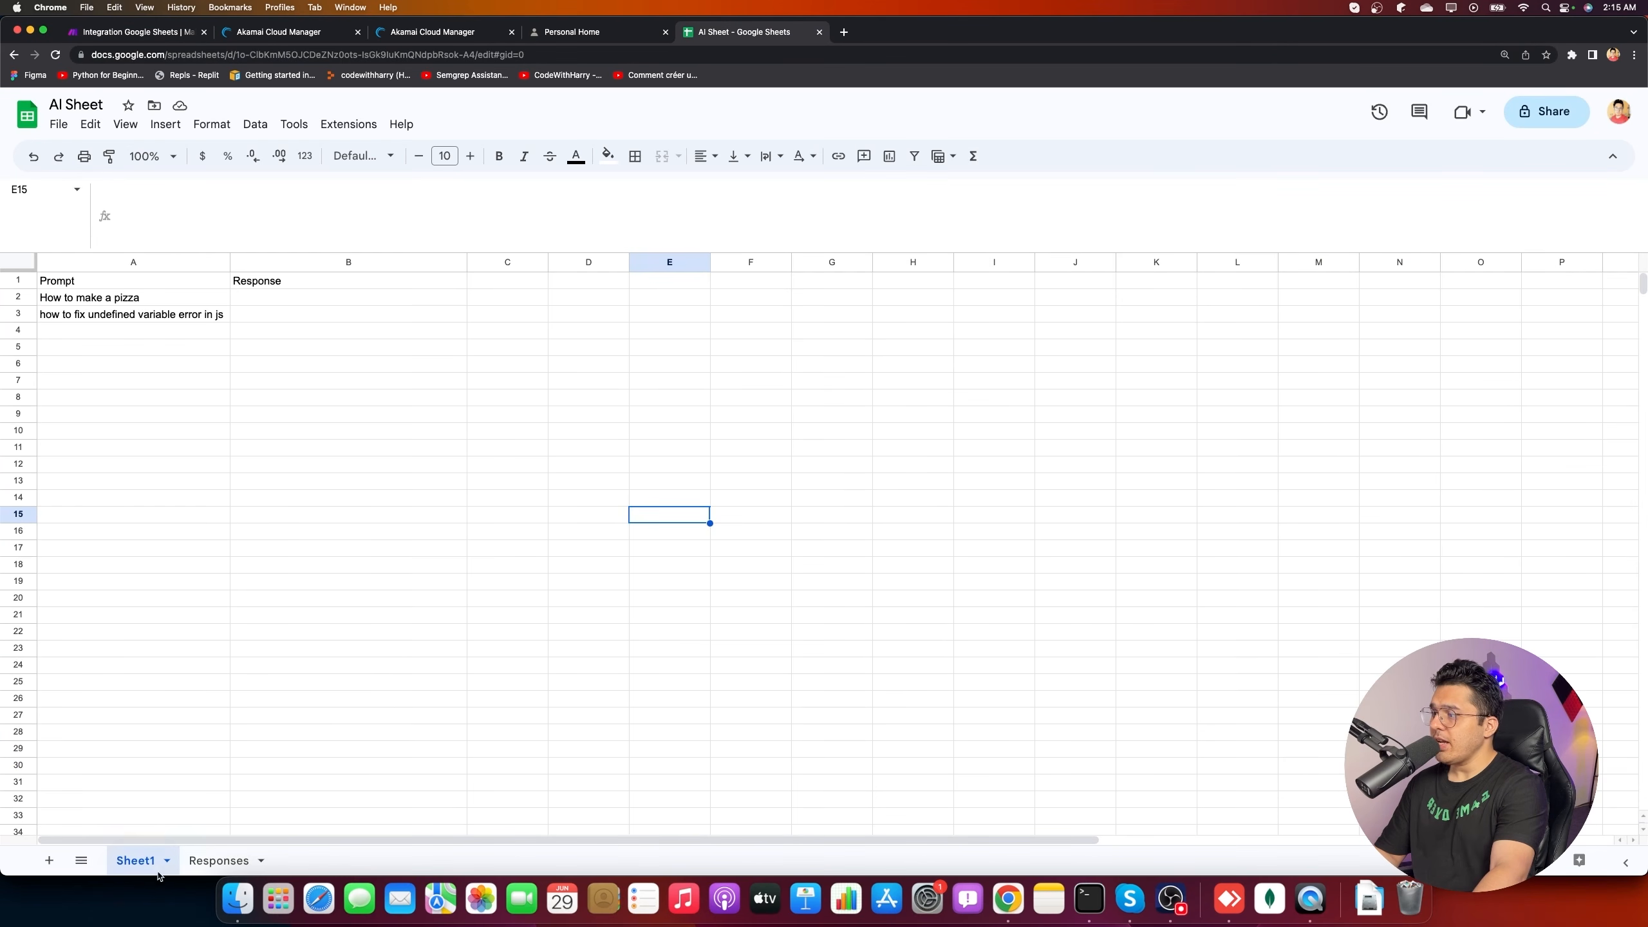
- Map 1. Row number into the row field and 1. Prompt (A) into Prompt (A)
left_click(147, 32)
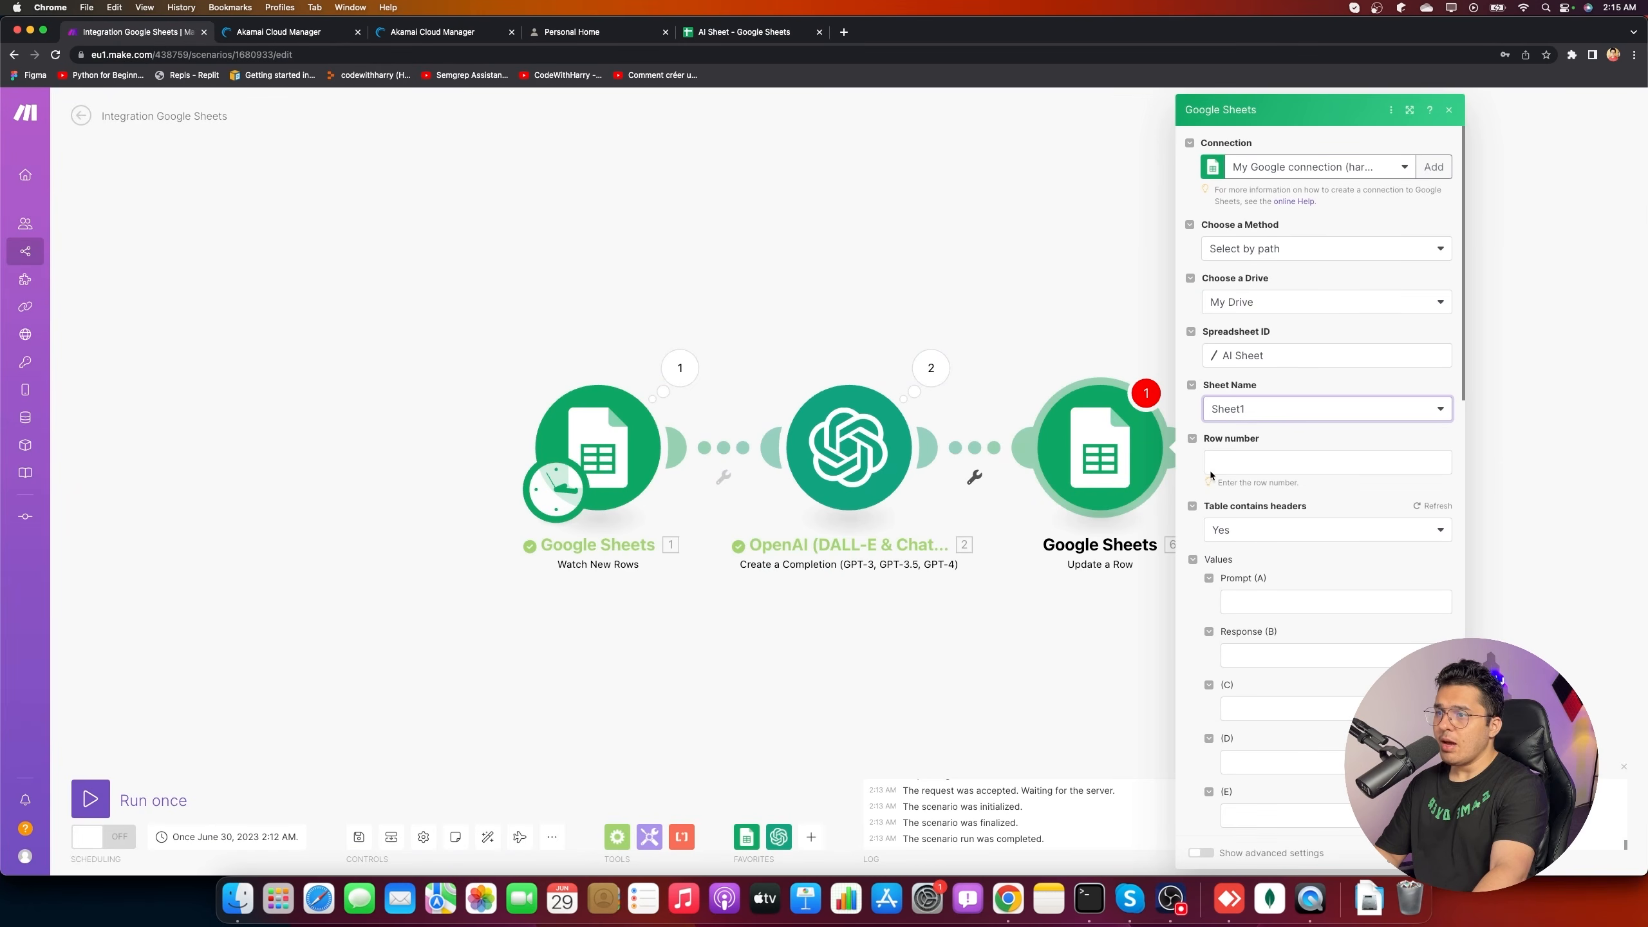
left_click(1263, 462)
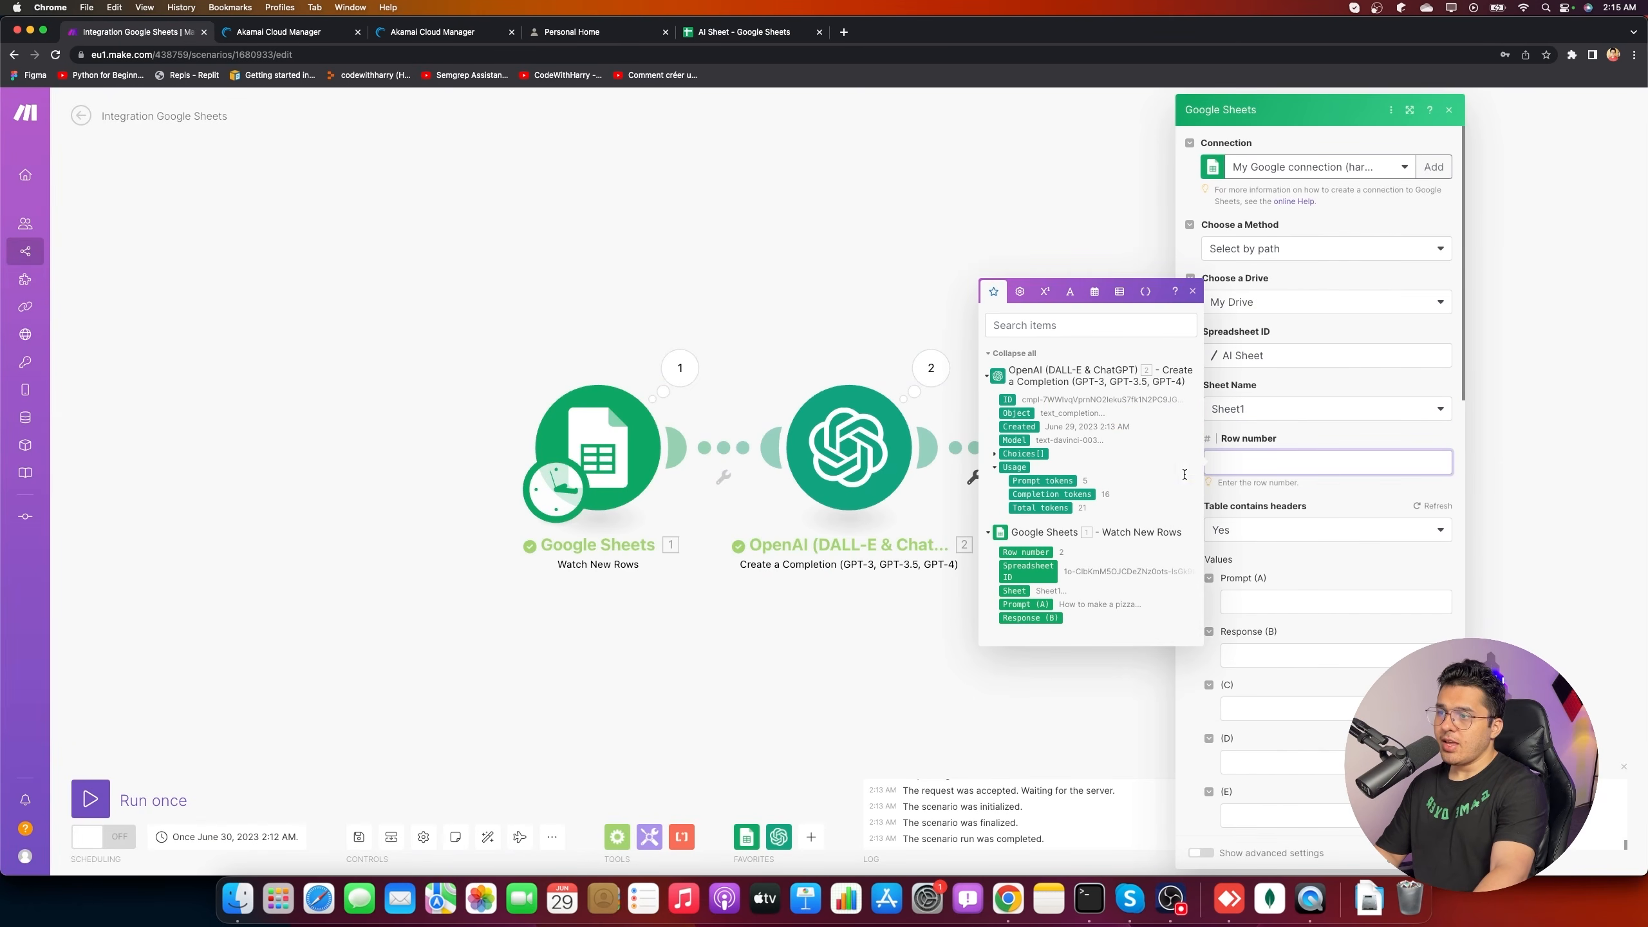
left_click(1025, 552)
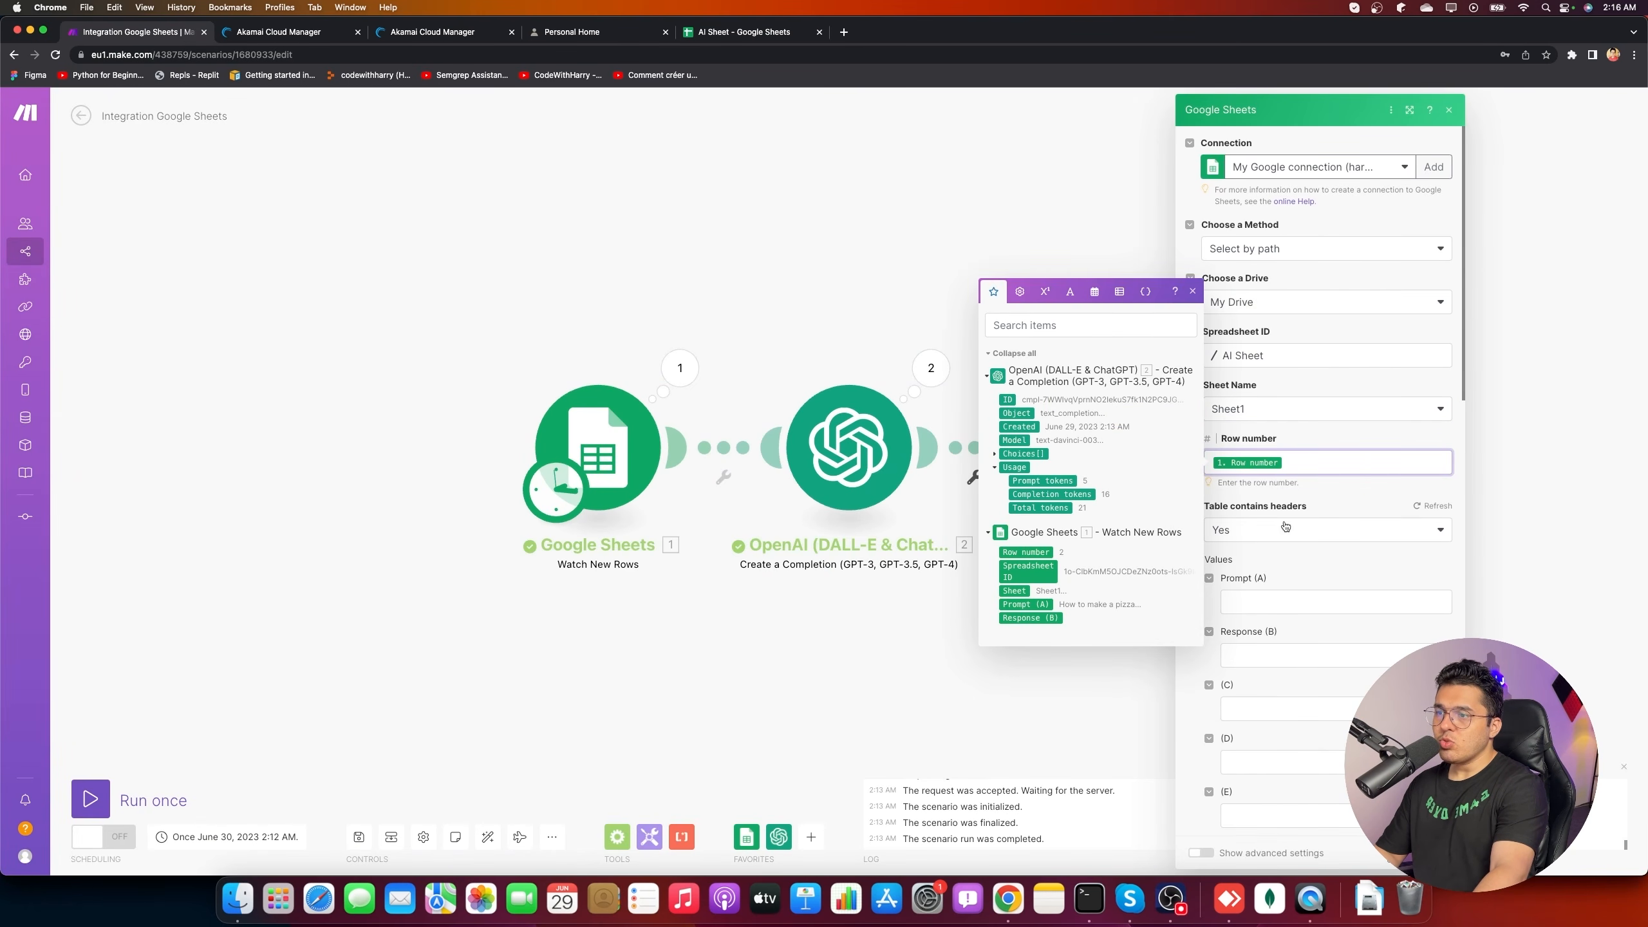
left_click(1292, 558)
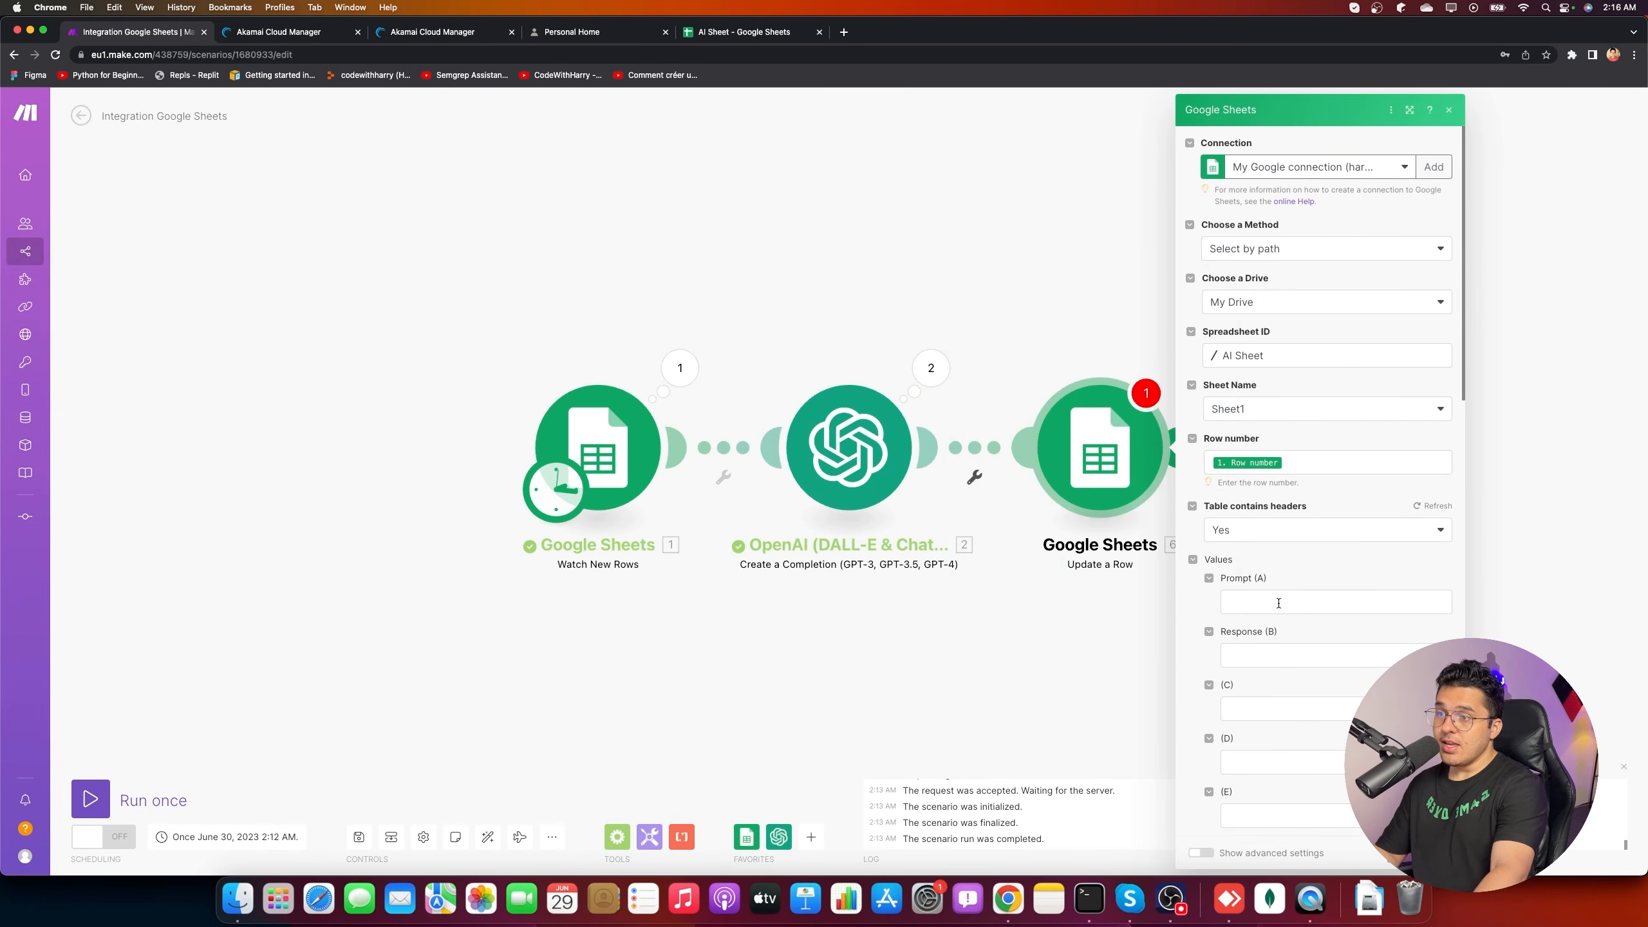
left_click(1299, 653)
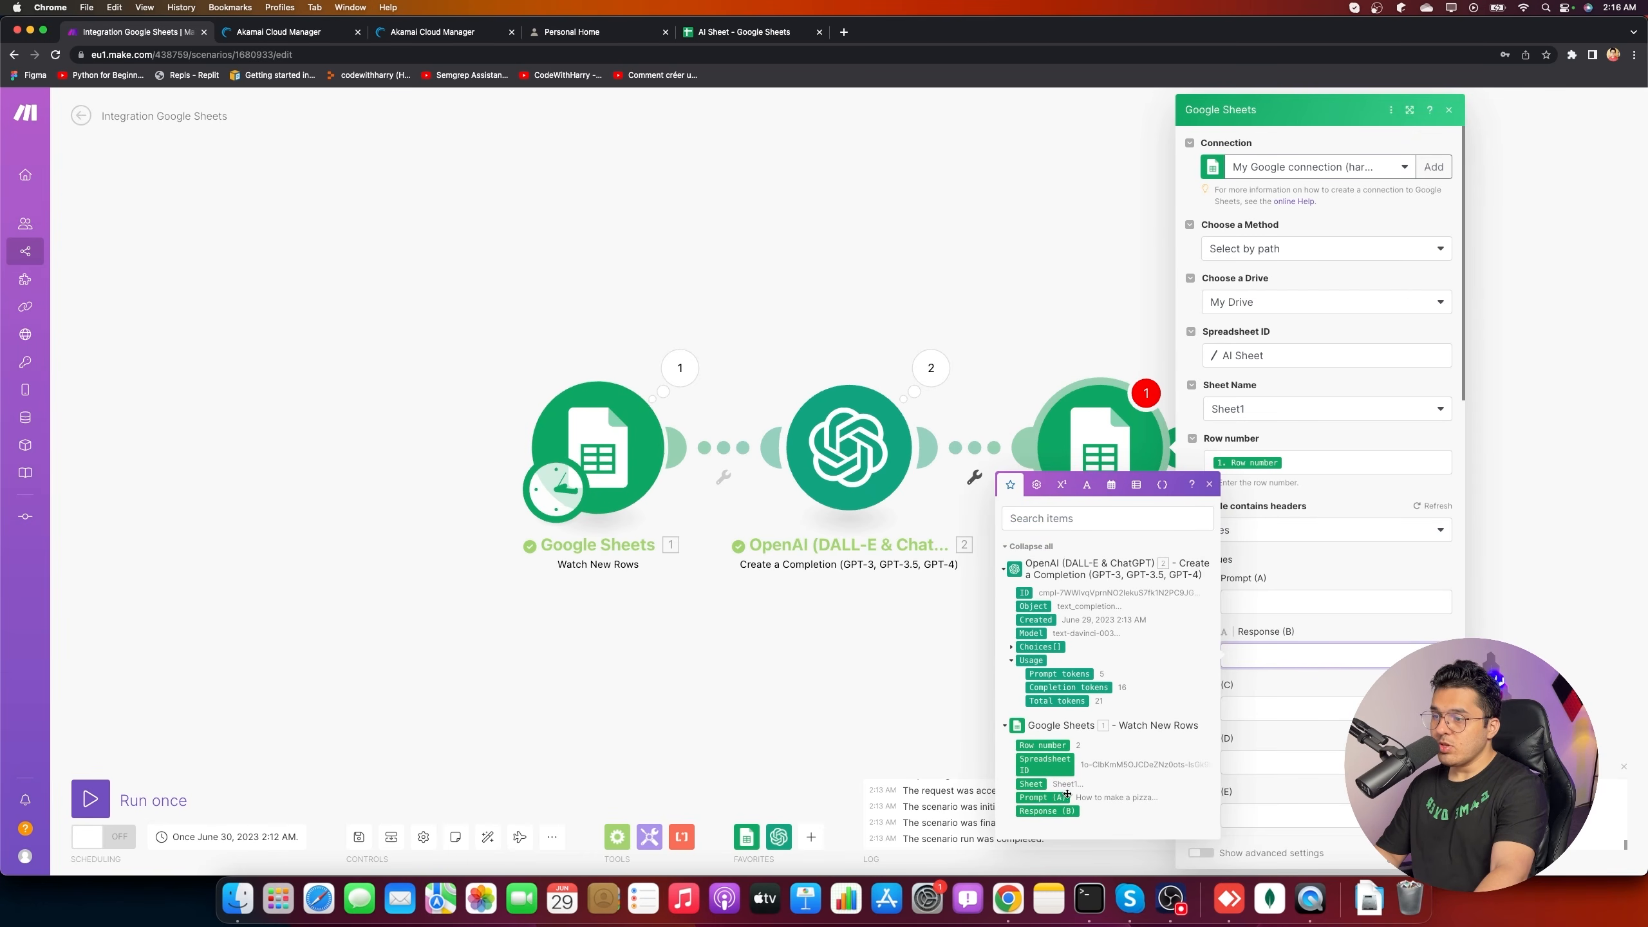
left_click(1047, 811)
left_click(1293, 604)
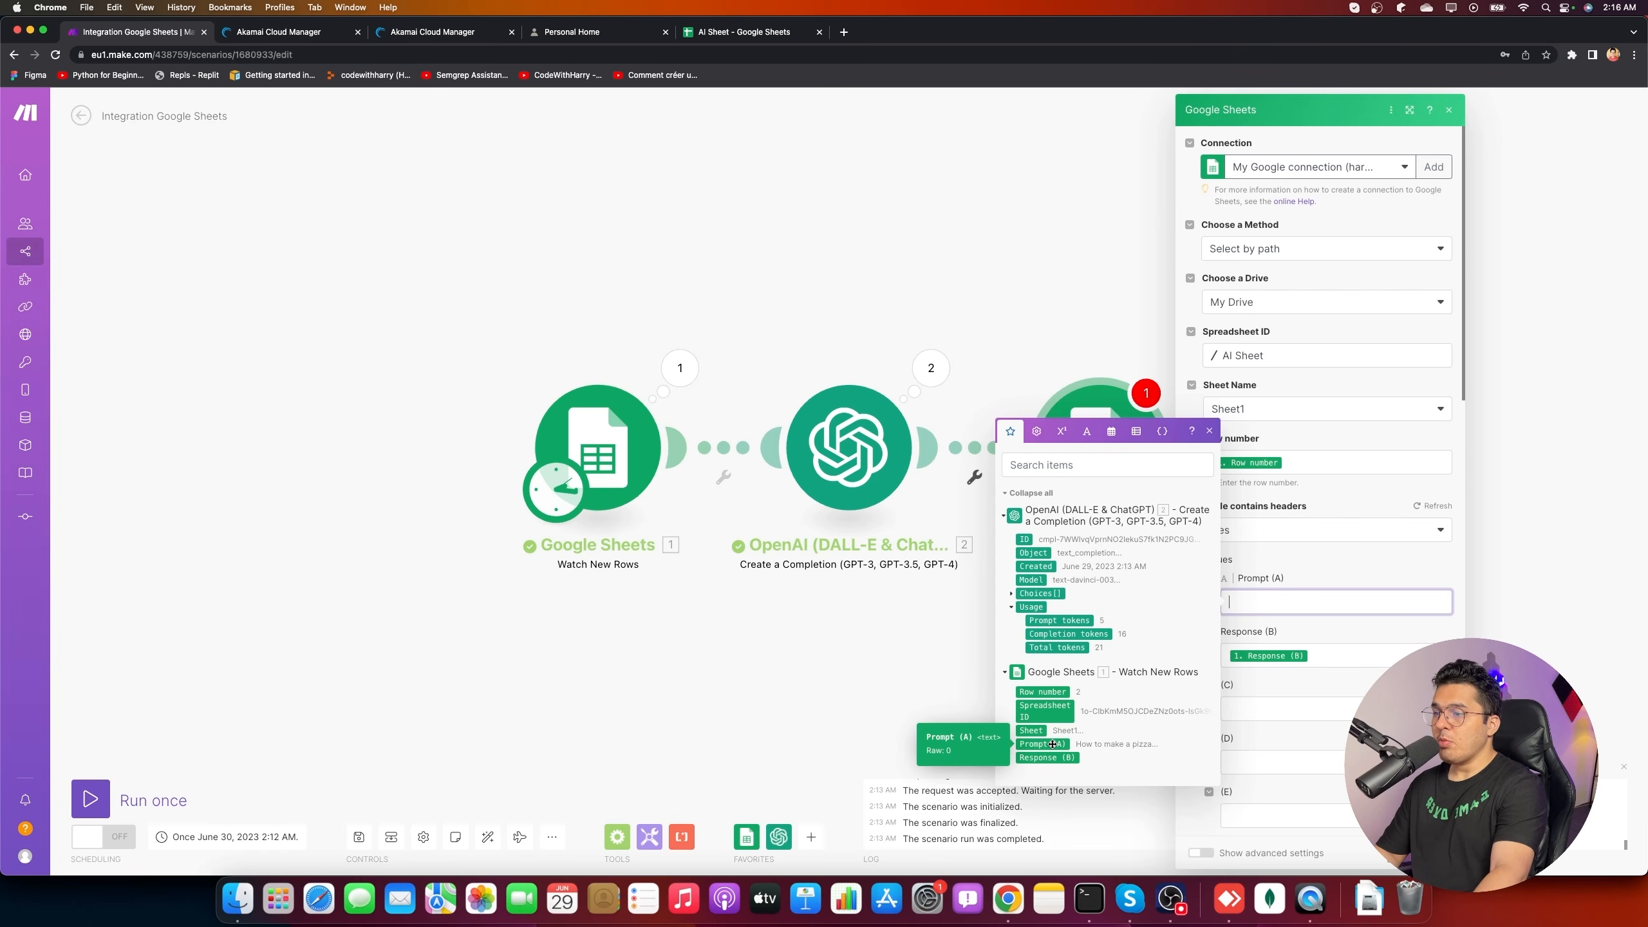
left_click(1052, 744)
left_click(1336, 657)
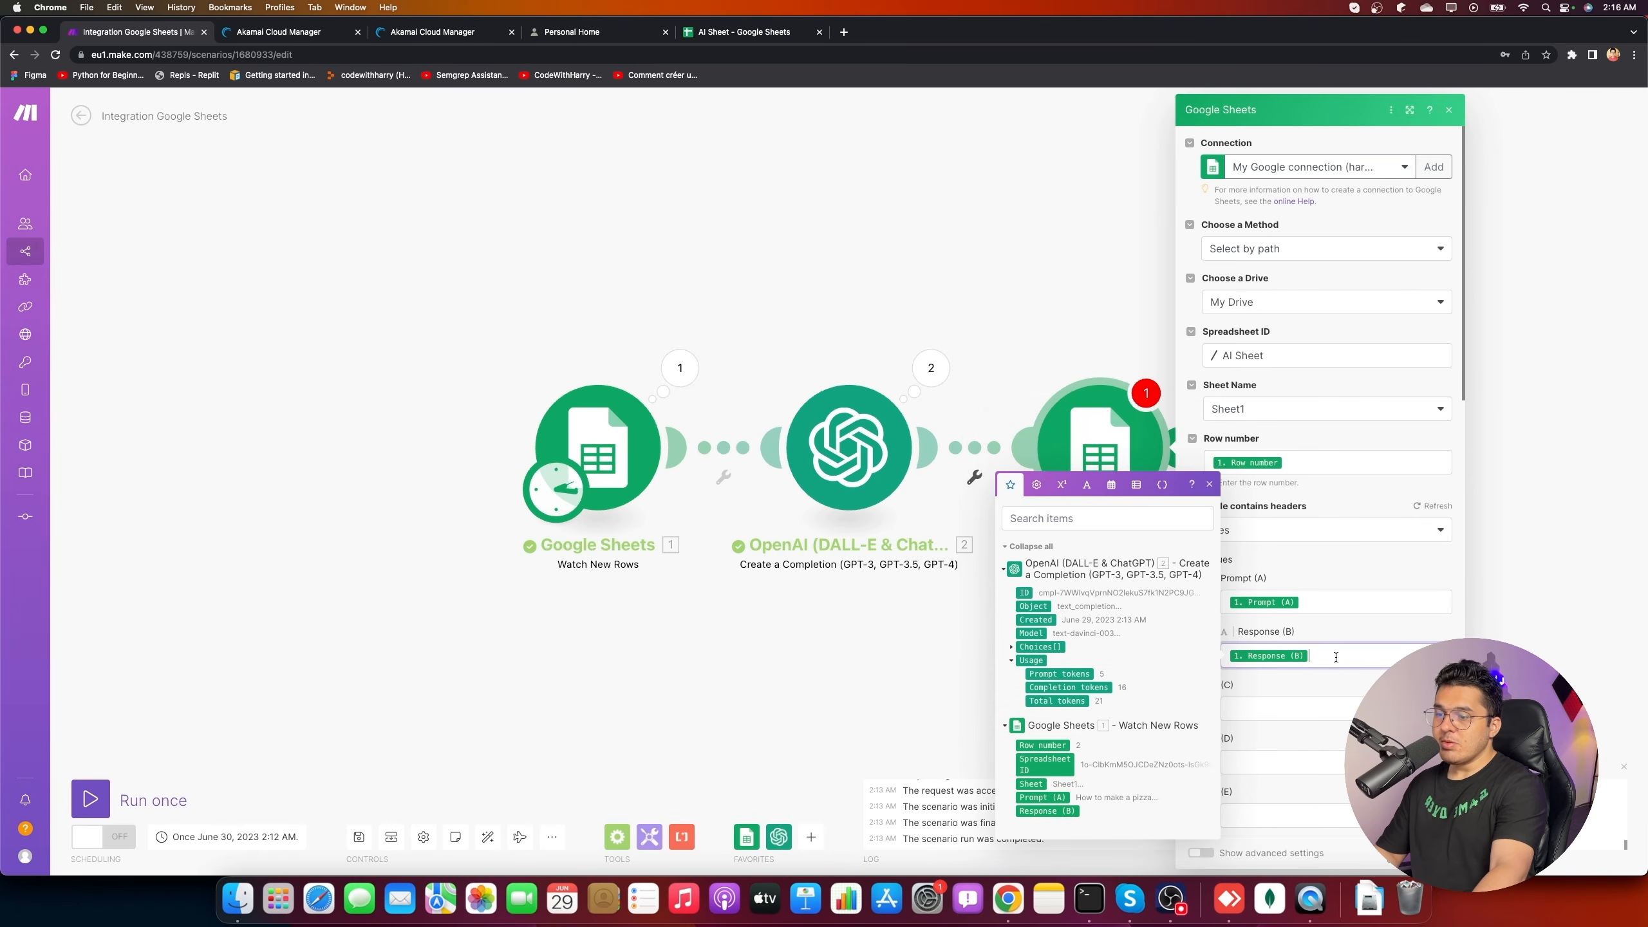
key("BackSpace")
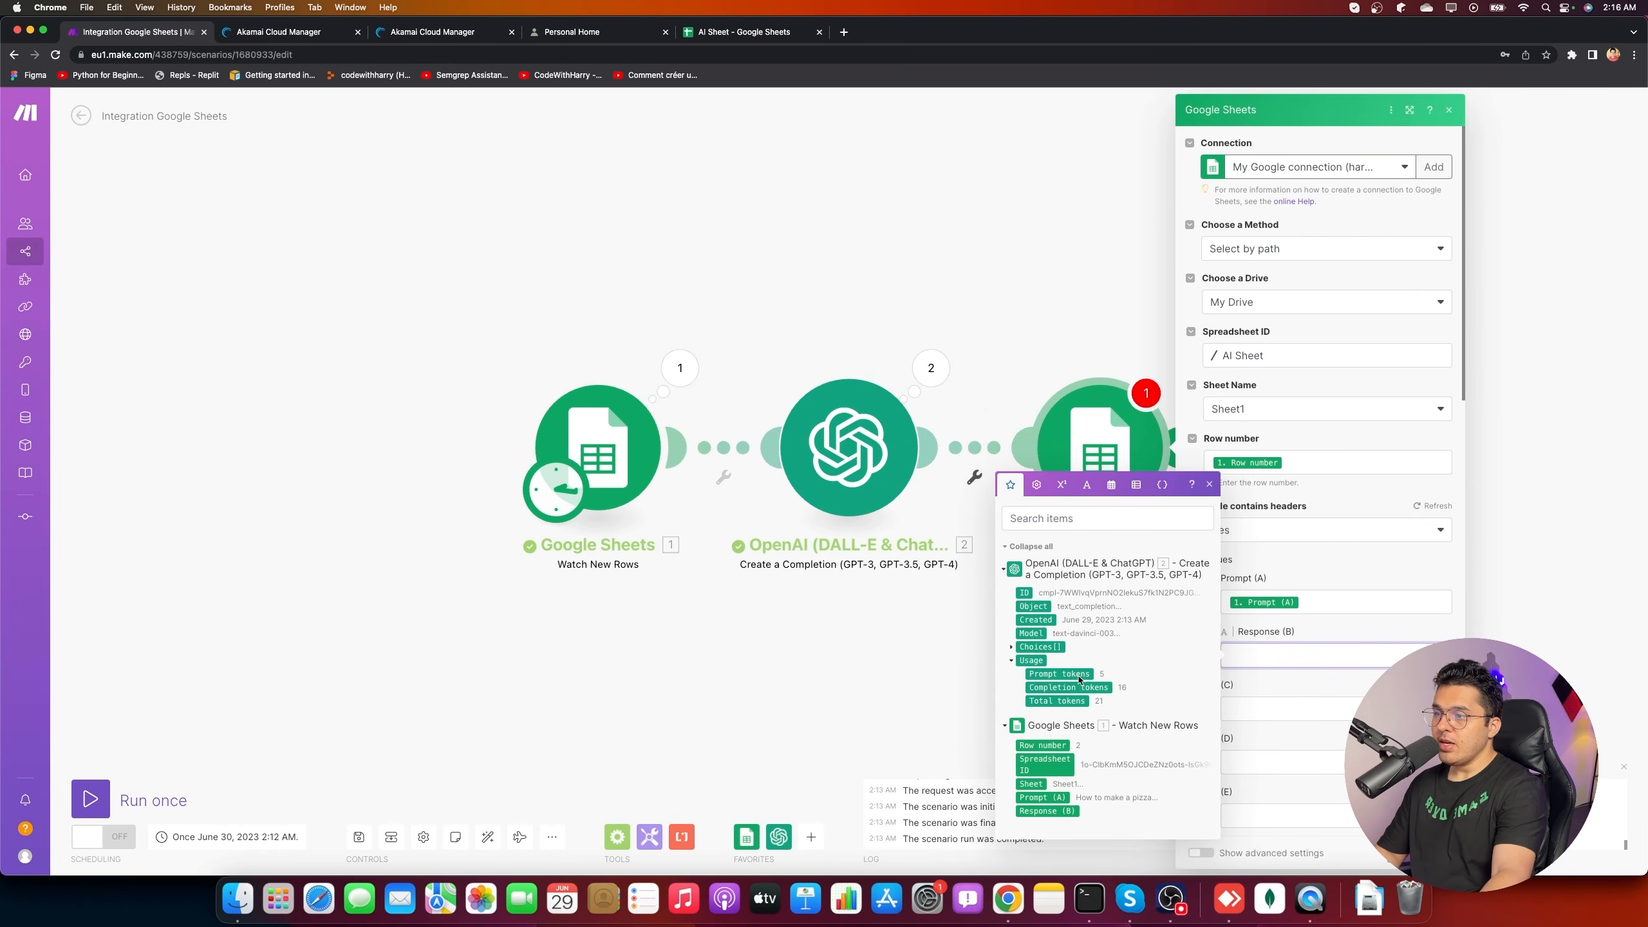
- Map 2. Choices[]: Text once into Response (B) and save Update a Row
left_click(1011, 650)
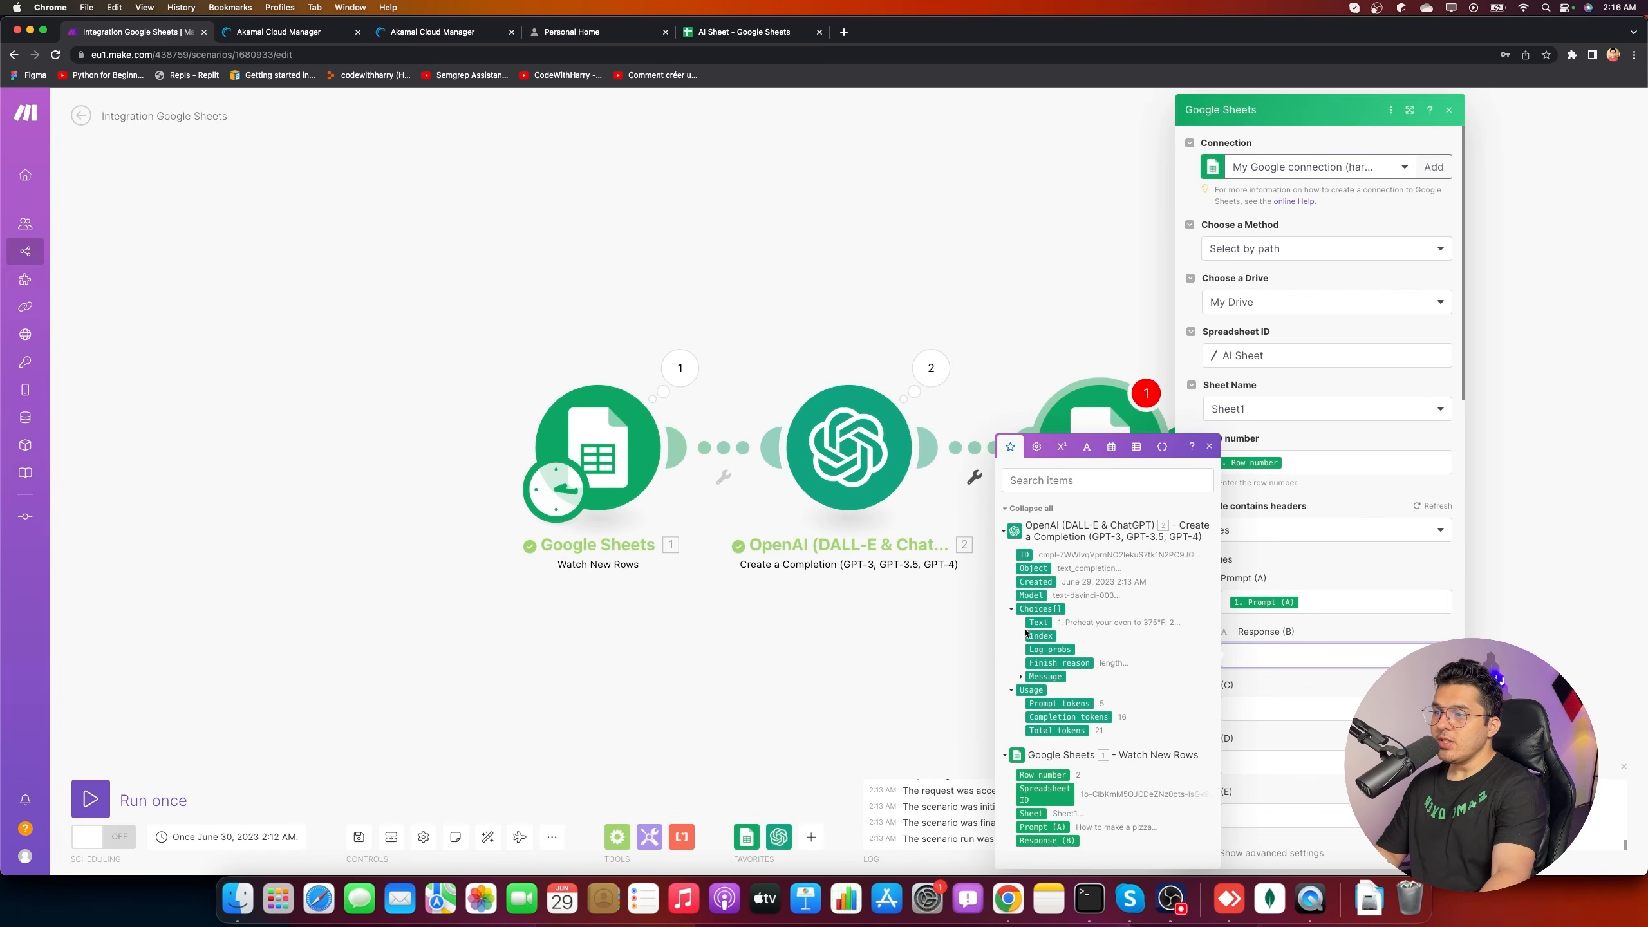
left_click_drag(1038, 621, 1327, 649)
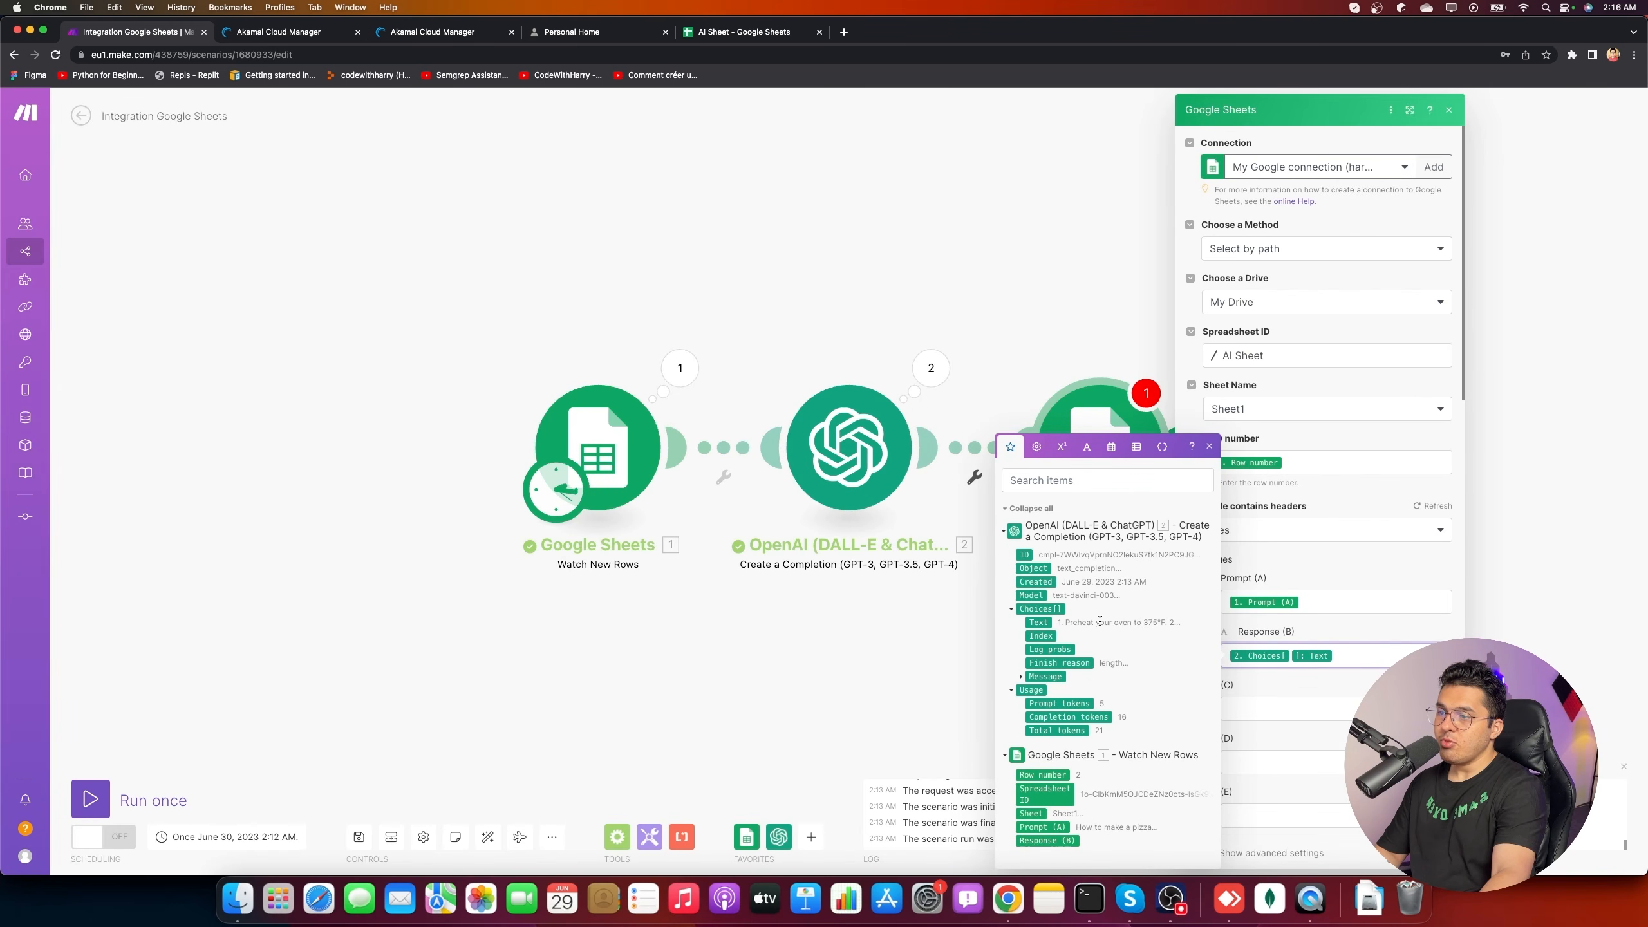
left_click(1041, 622)
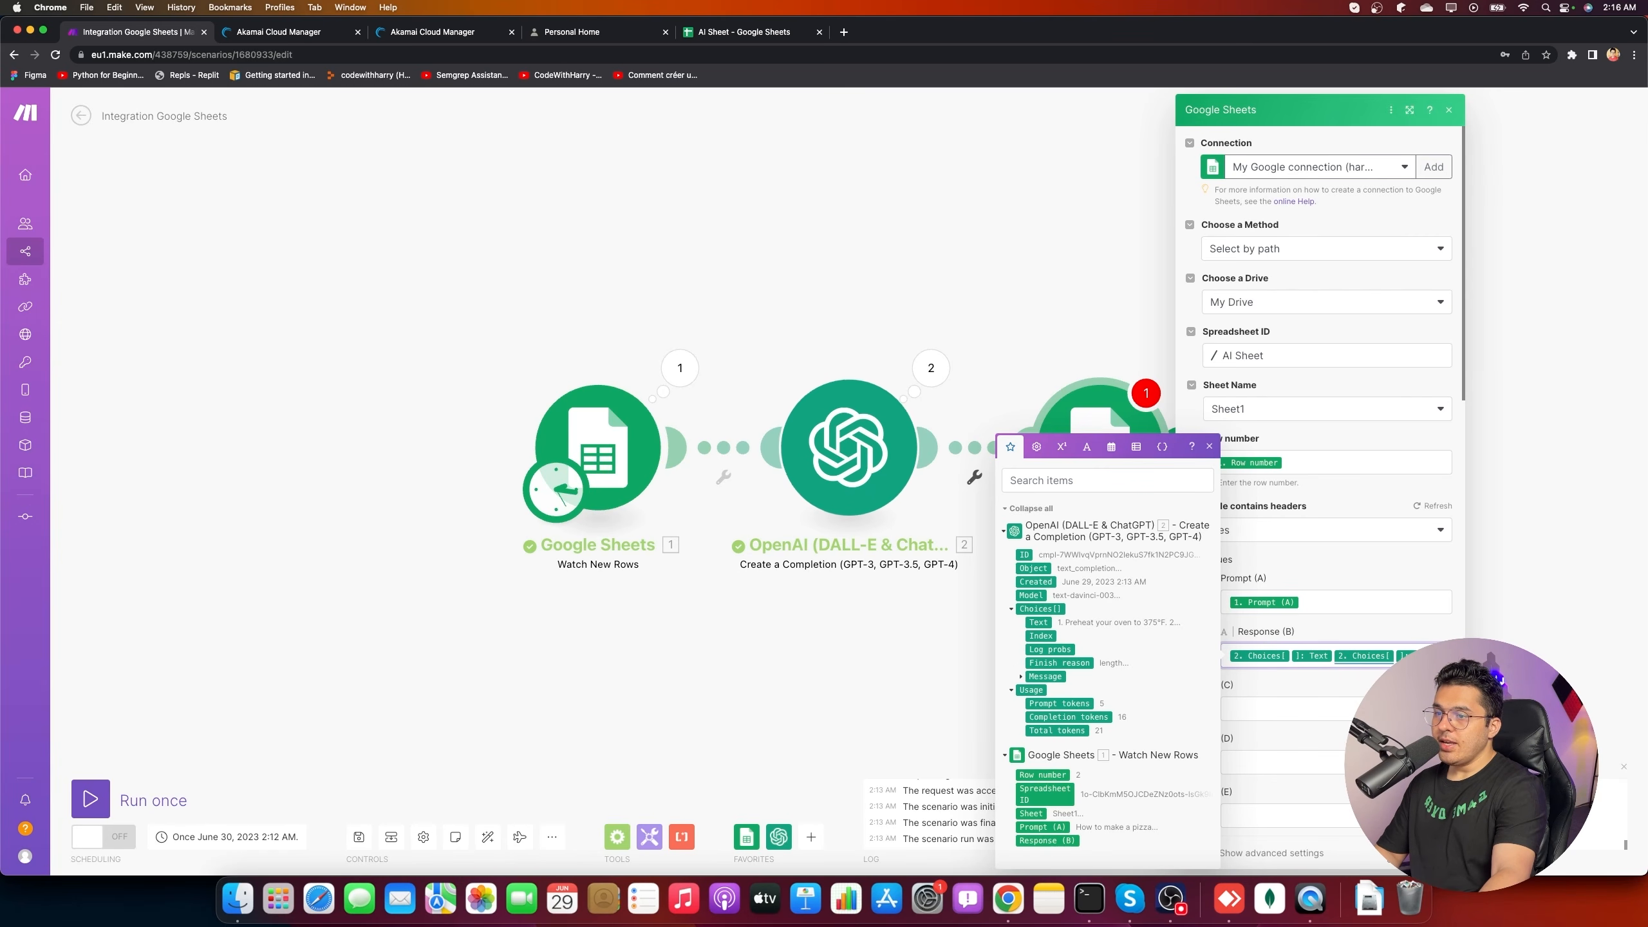
key("BackSpace")
key("BackSpace")
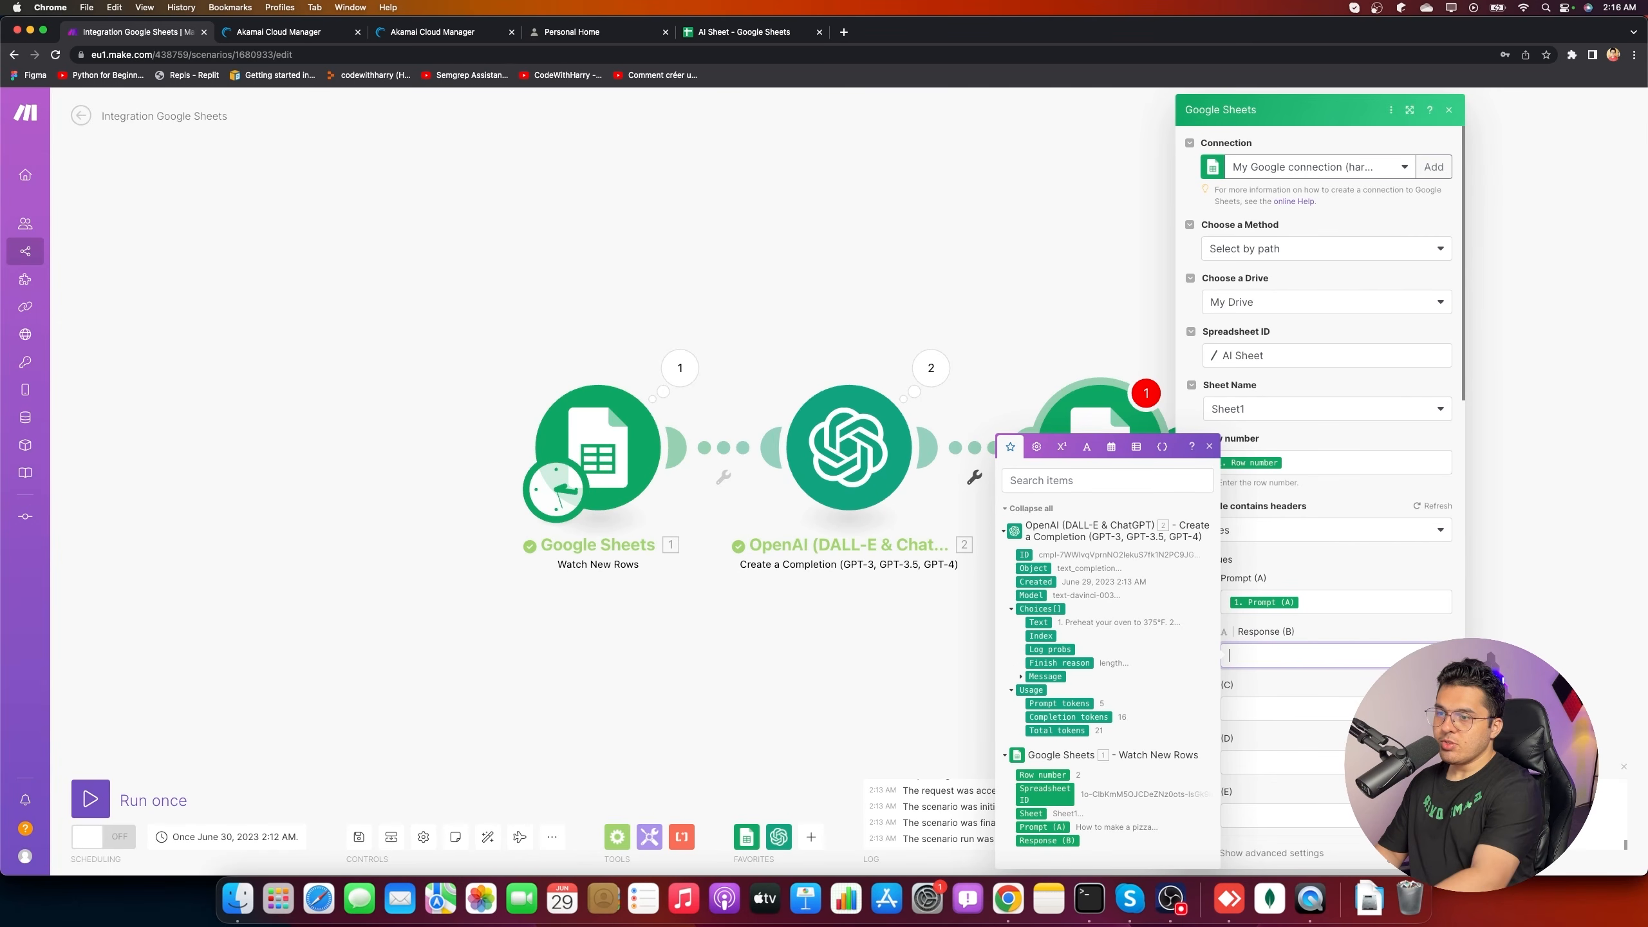
left_click(1038, 622)
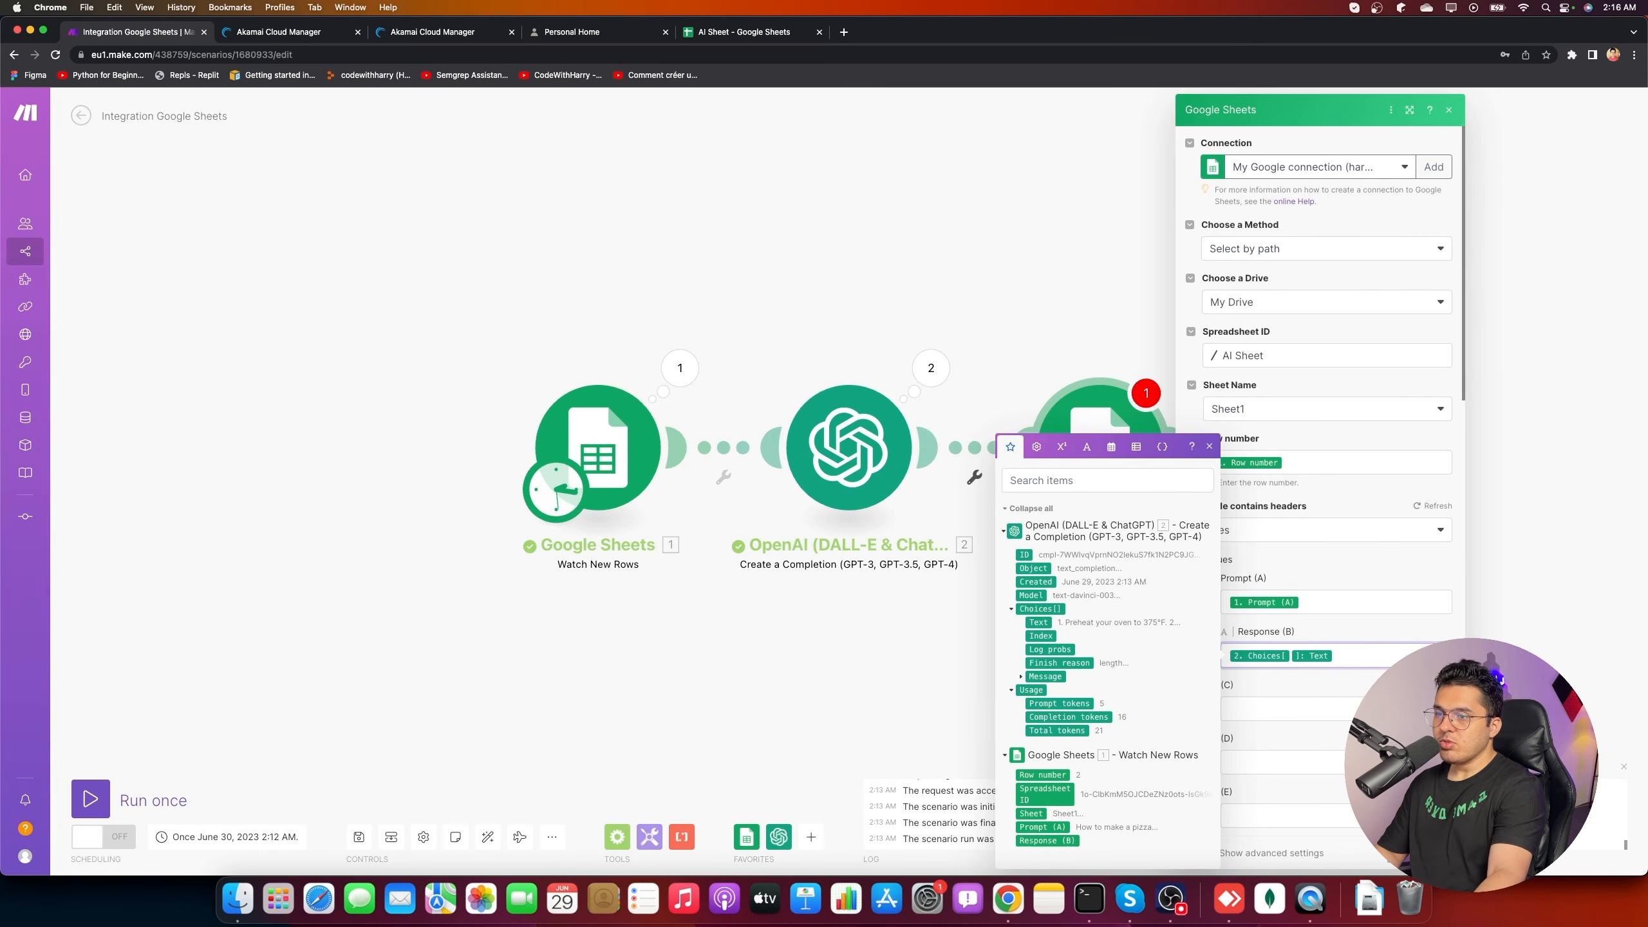
left_click(1432, 853)
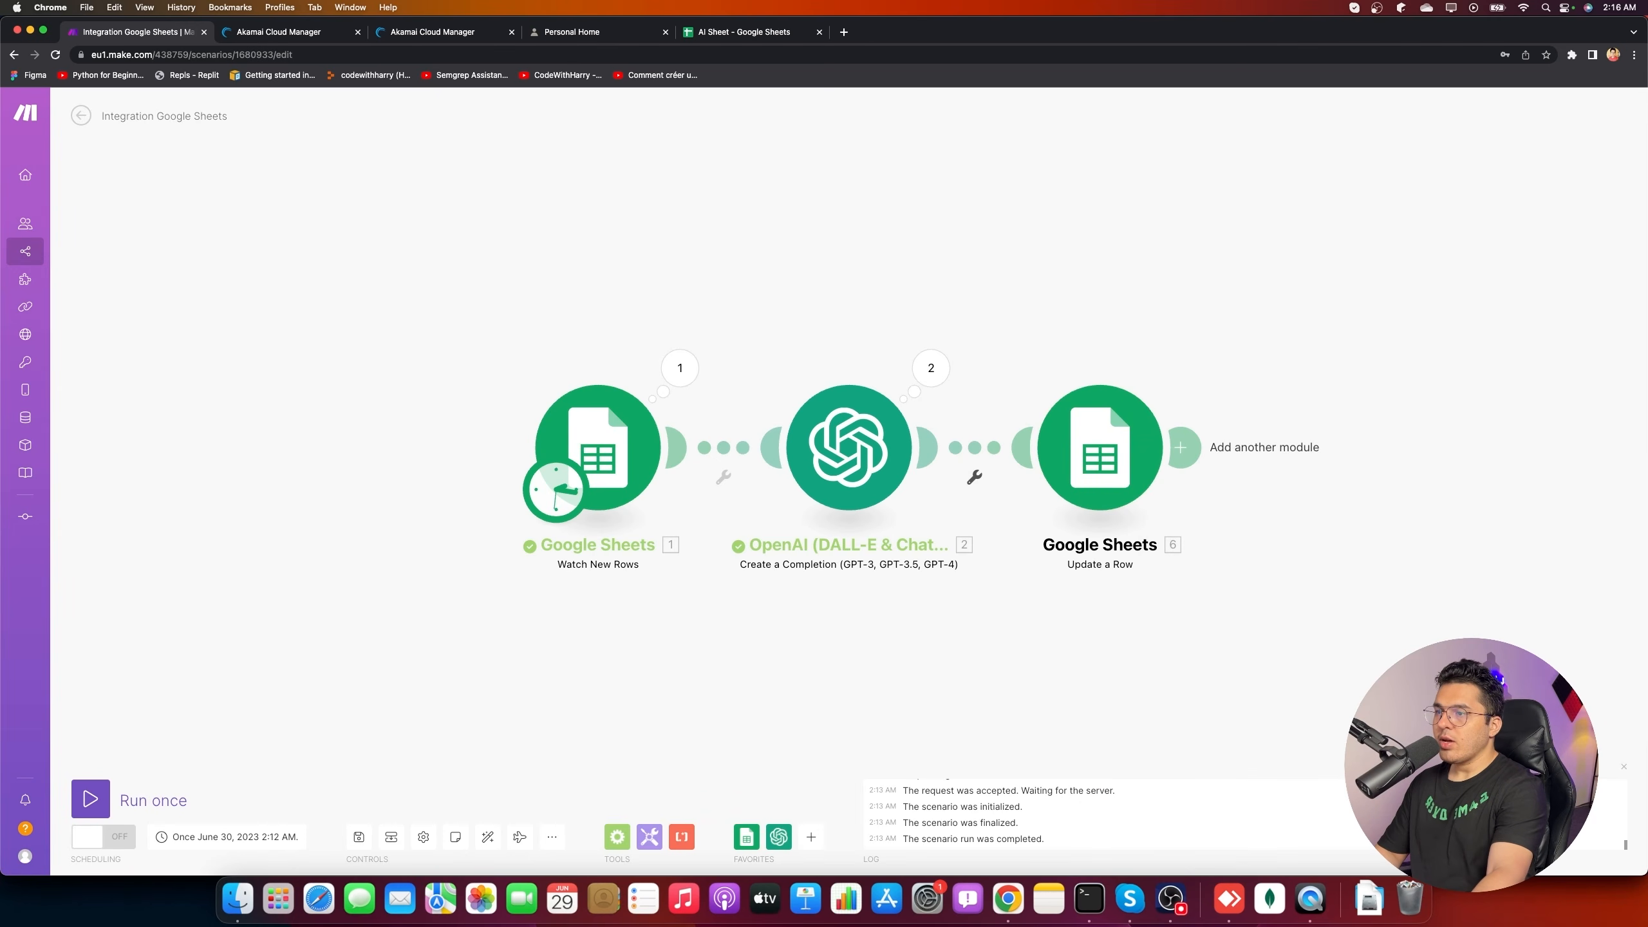
- Run the scenario once, reselect the first Google connection in Watch New Rows, and run again
left_click(97, 797)
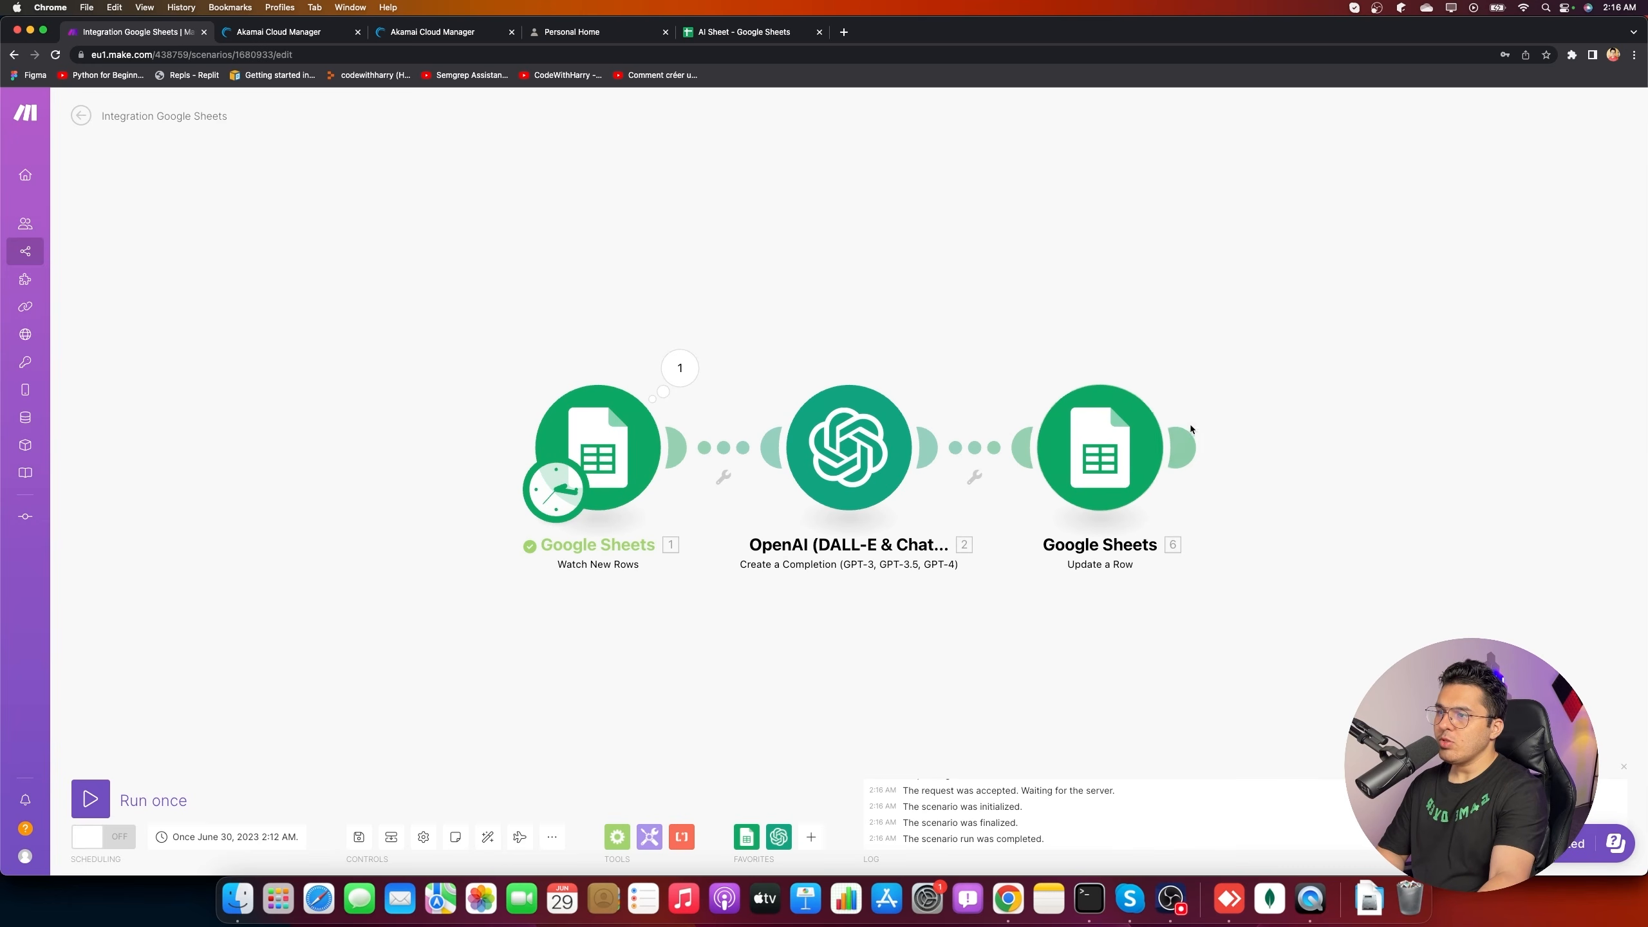
left_click(636, 474)
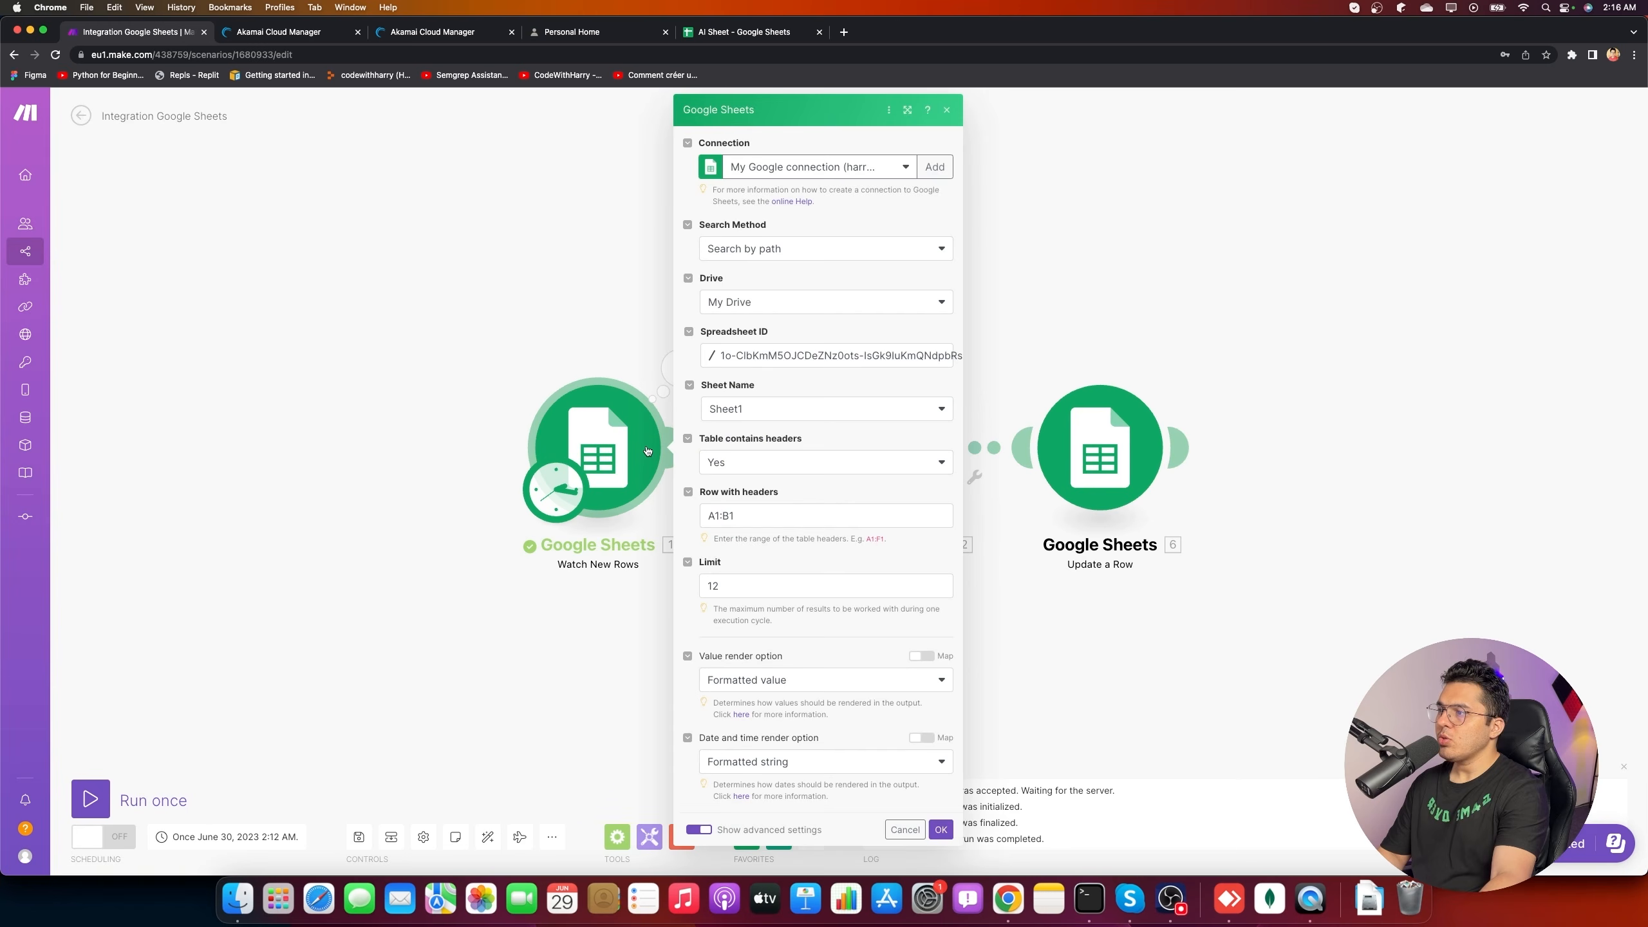
left_click(806, 180)
left_click(809, 200)
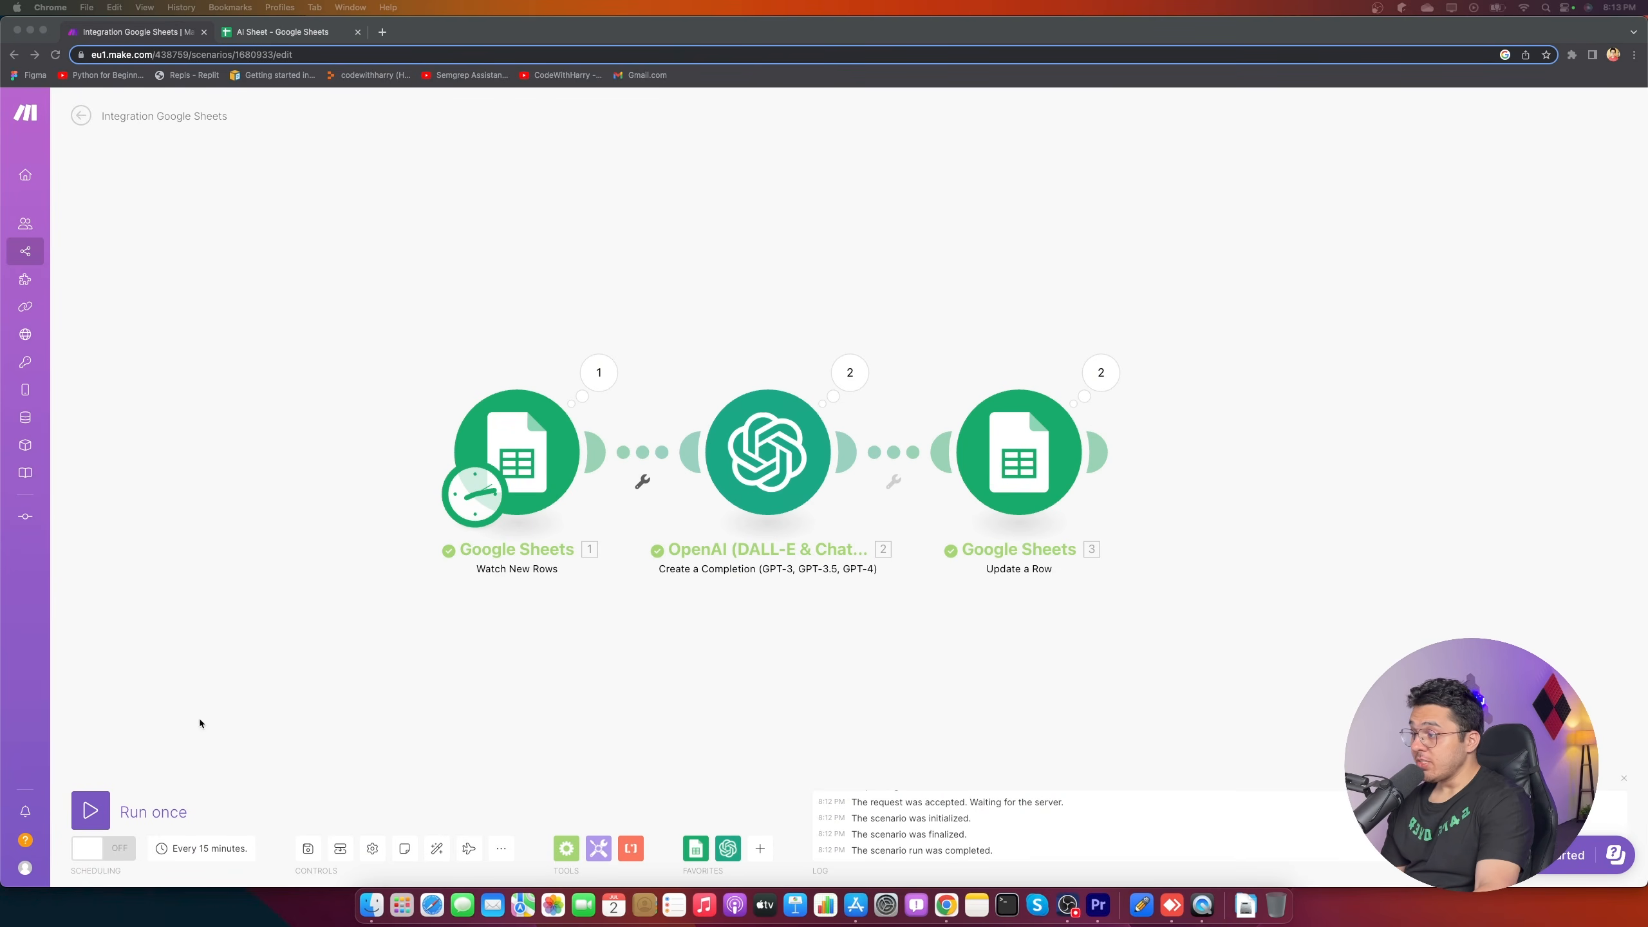
left_click(90, 810)
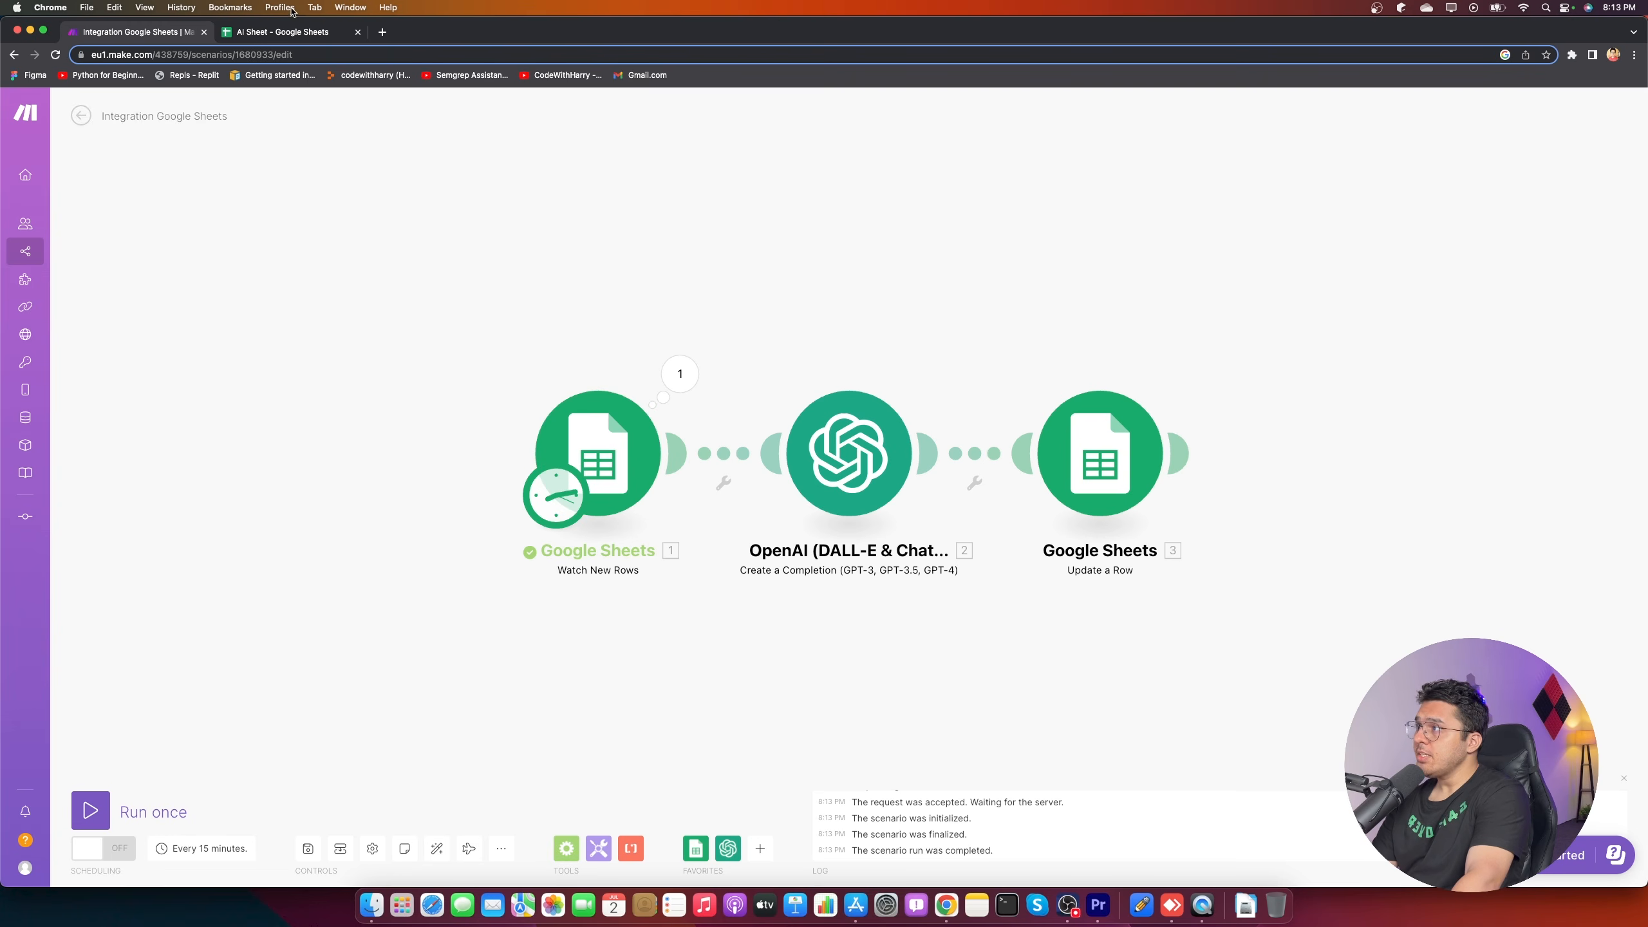
- Enter the prompt 'how to learn js' in cell A4 of the AI Sheet
left_click(285, 31)
left_click(101, 279)
type("how to learn js")
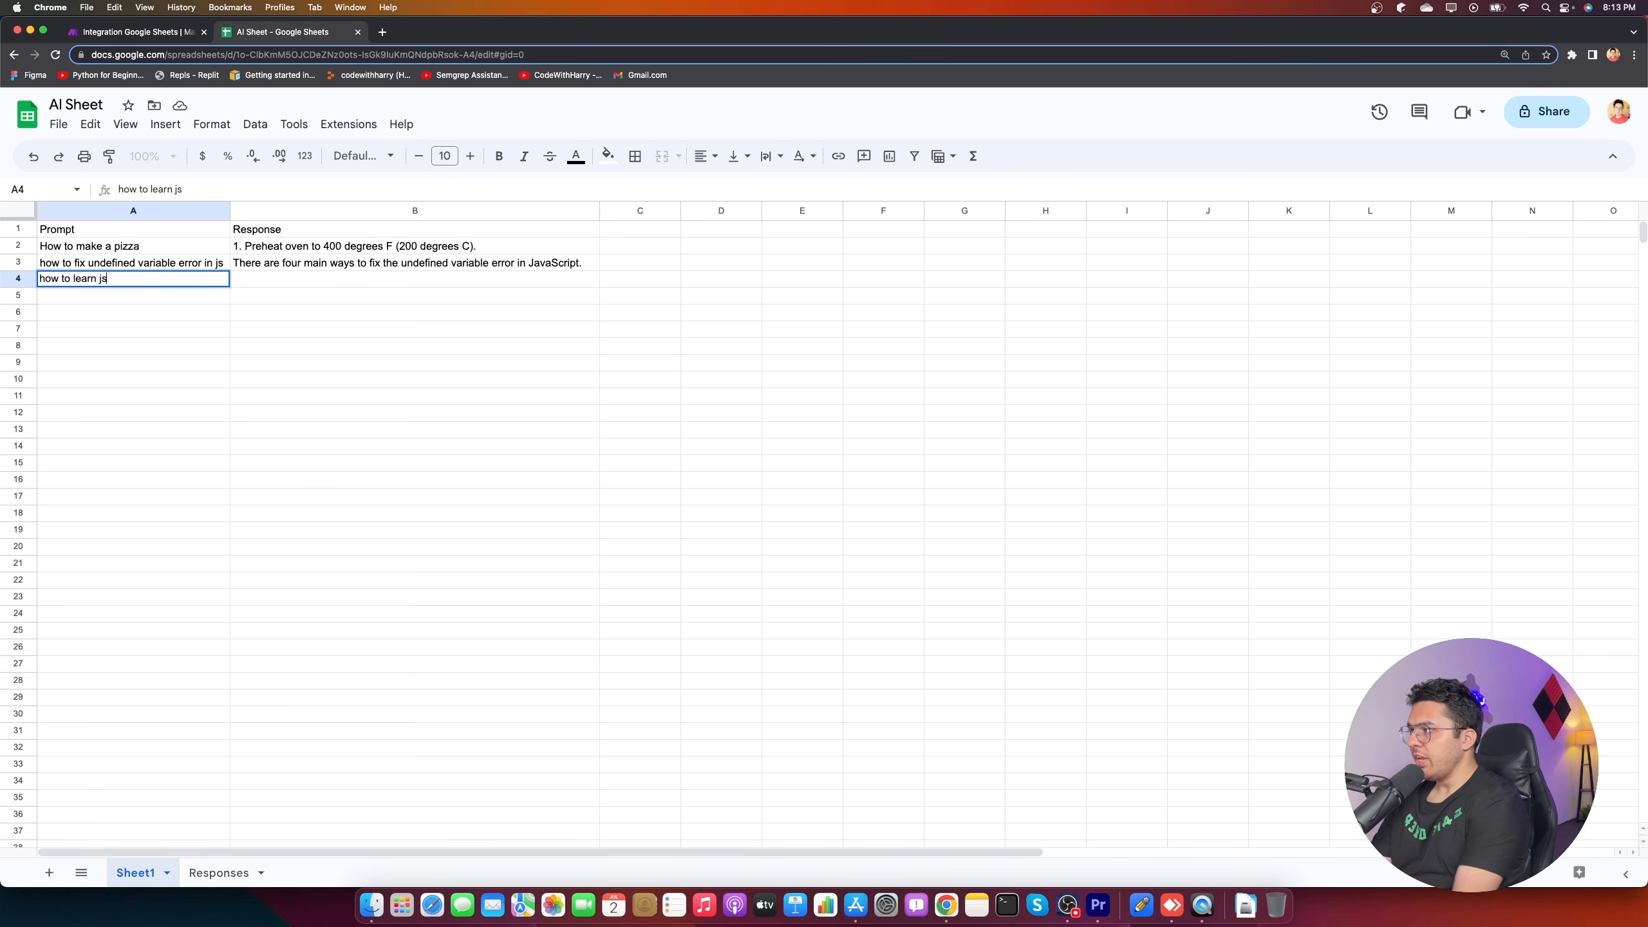
left_click(524, 363)
- Run the scenario several times, checking the Watch New Rows trigger's output bundle after the runs
left_click(139, 34)
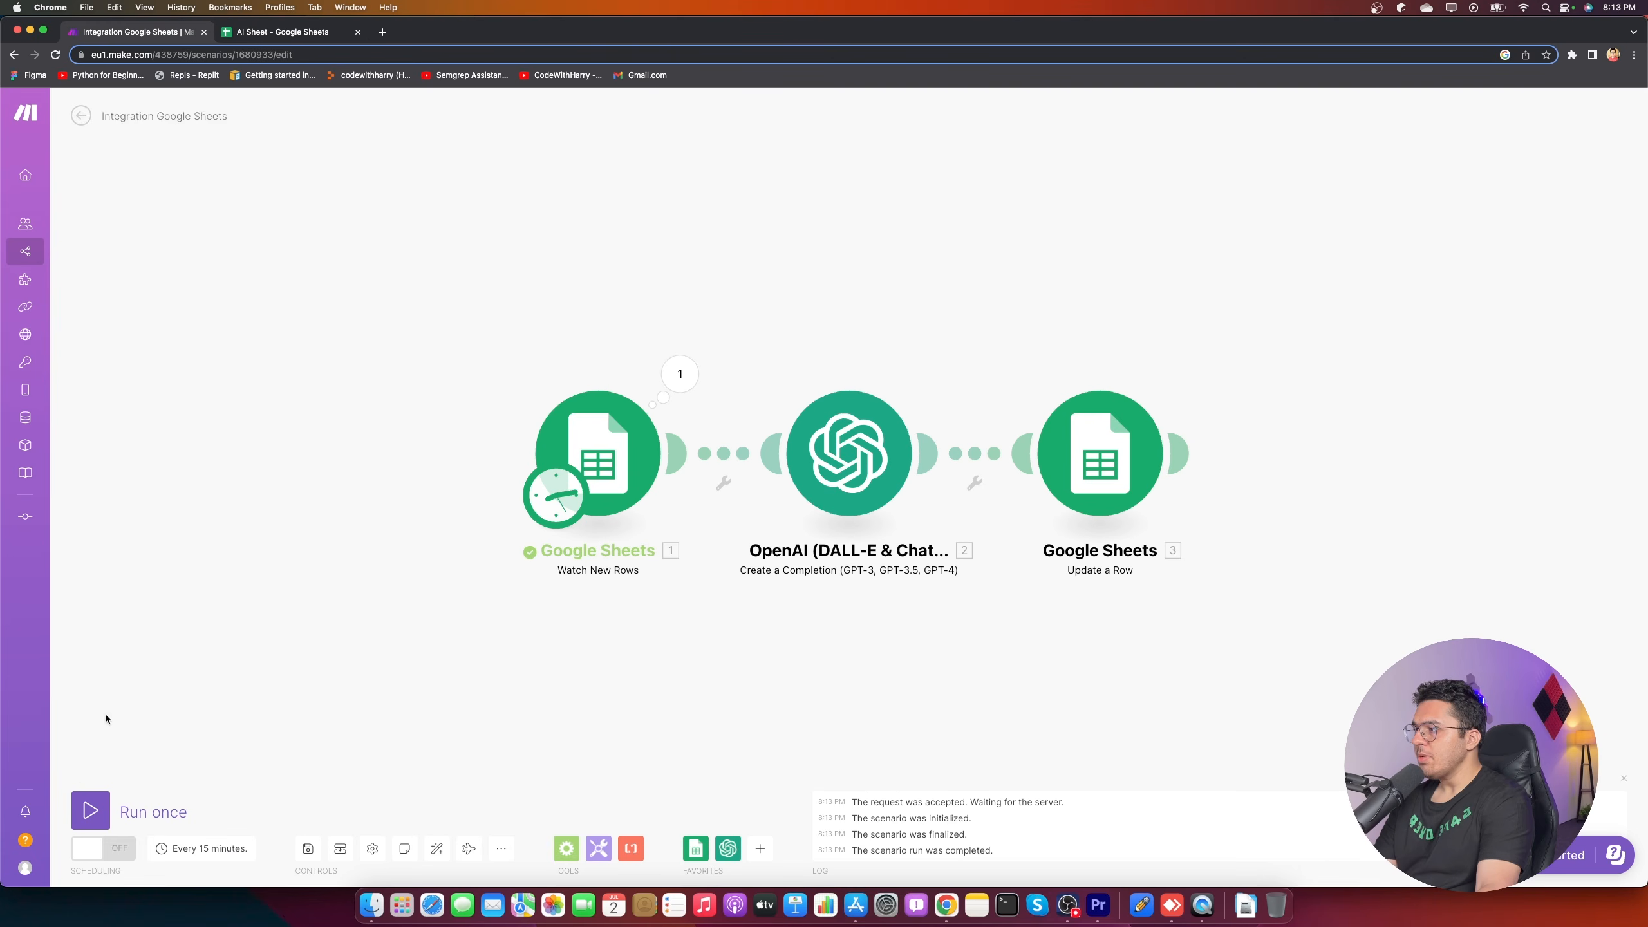
left_click(125, 786)
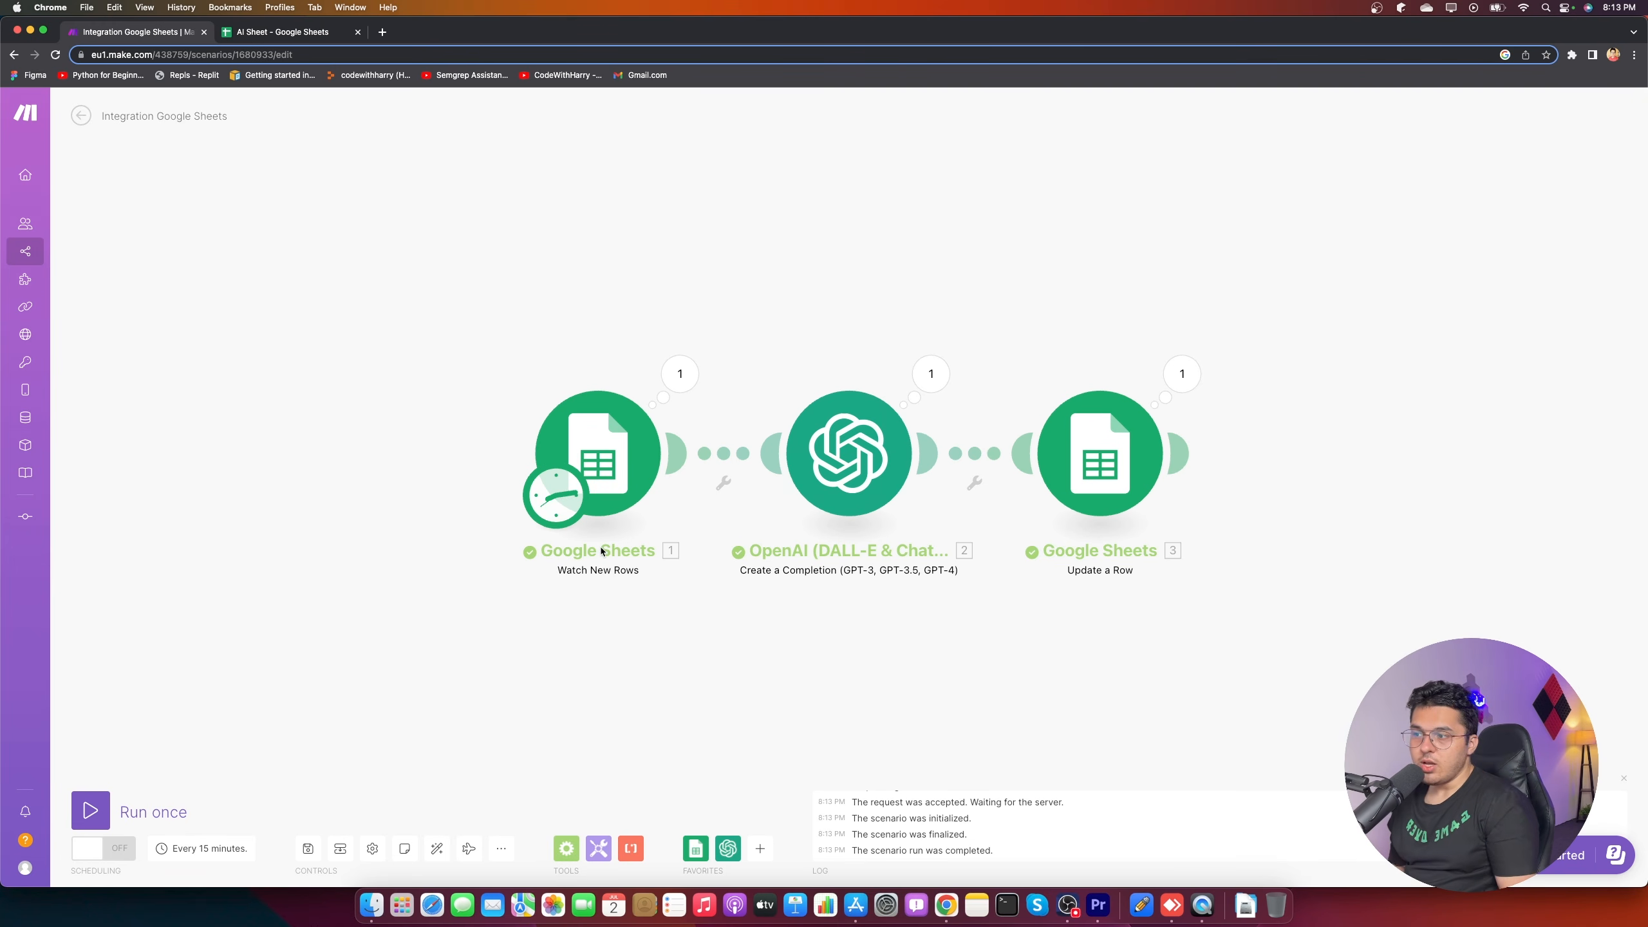
left_click(680, 373)
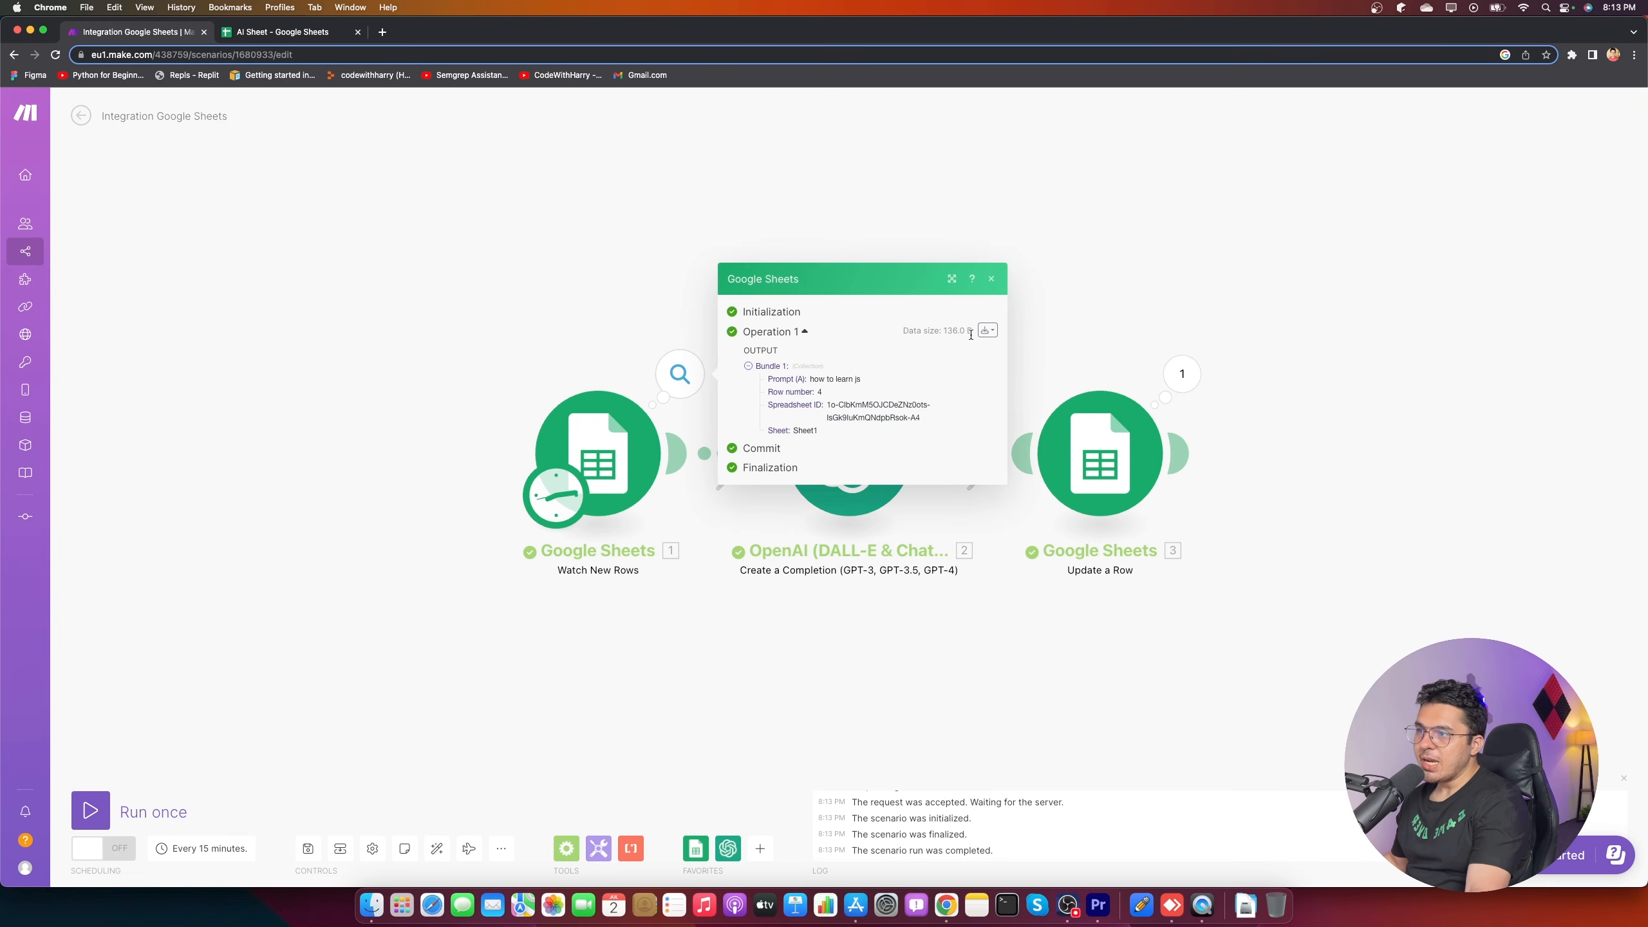
left_click(988, 279)
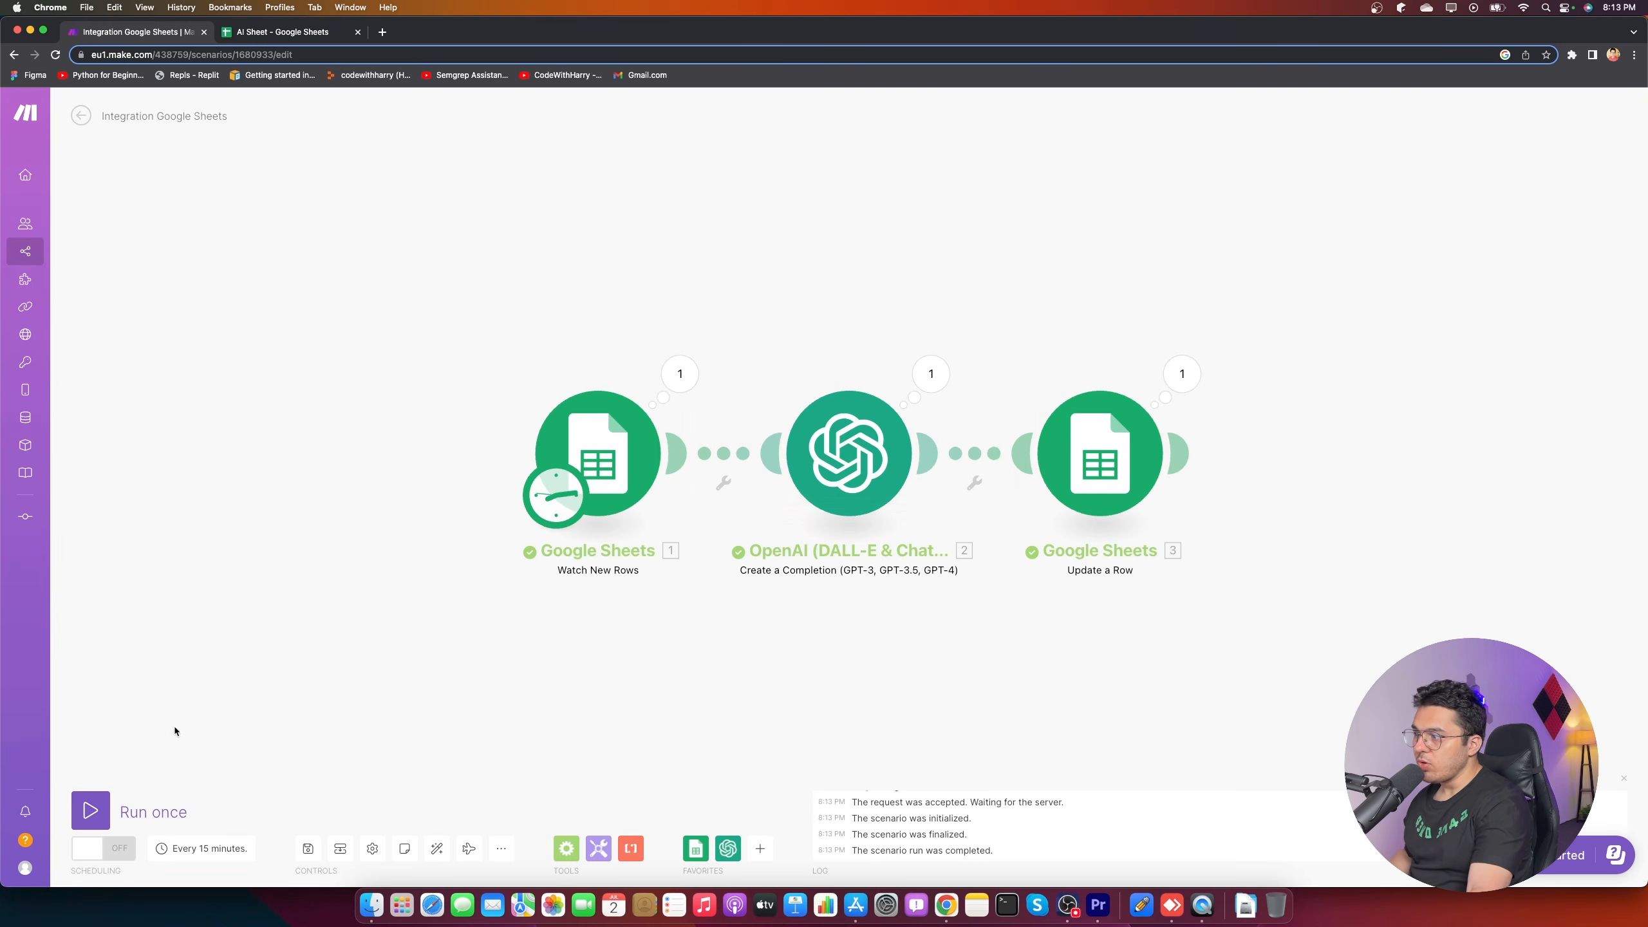
left_click(94, 810)
left_click(679, 374)
mouse_move(934, 380)
left_mouse_down()
mouse_move(973, 379)
mouse_move(925, 379)
left_mouse_up()
left_click(934, 380)
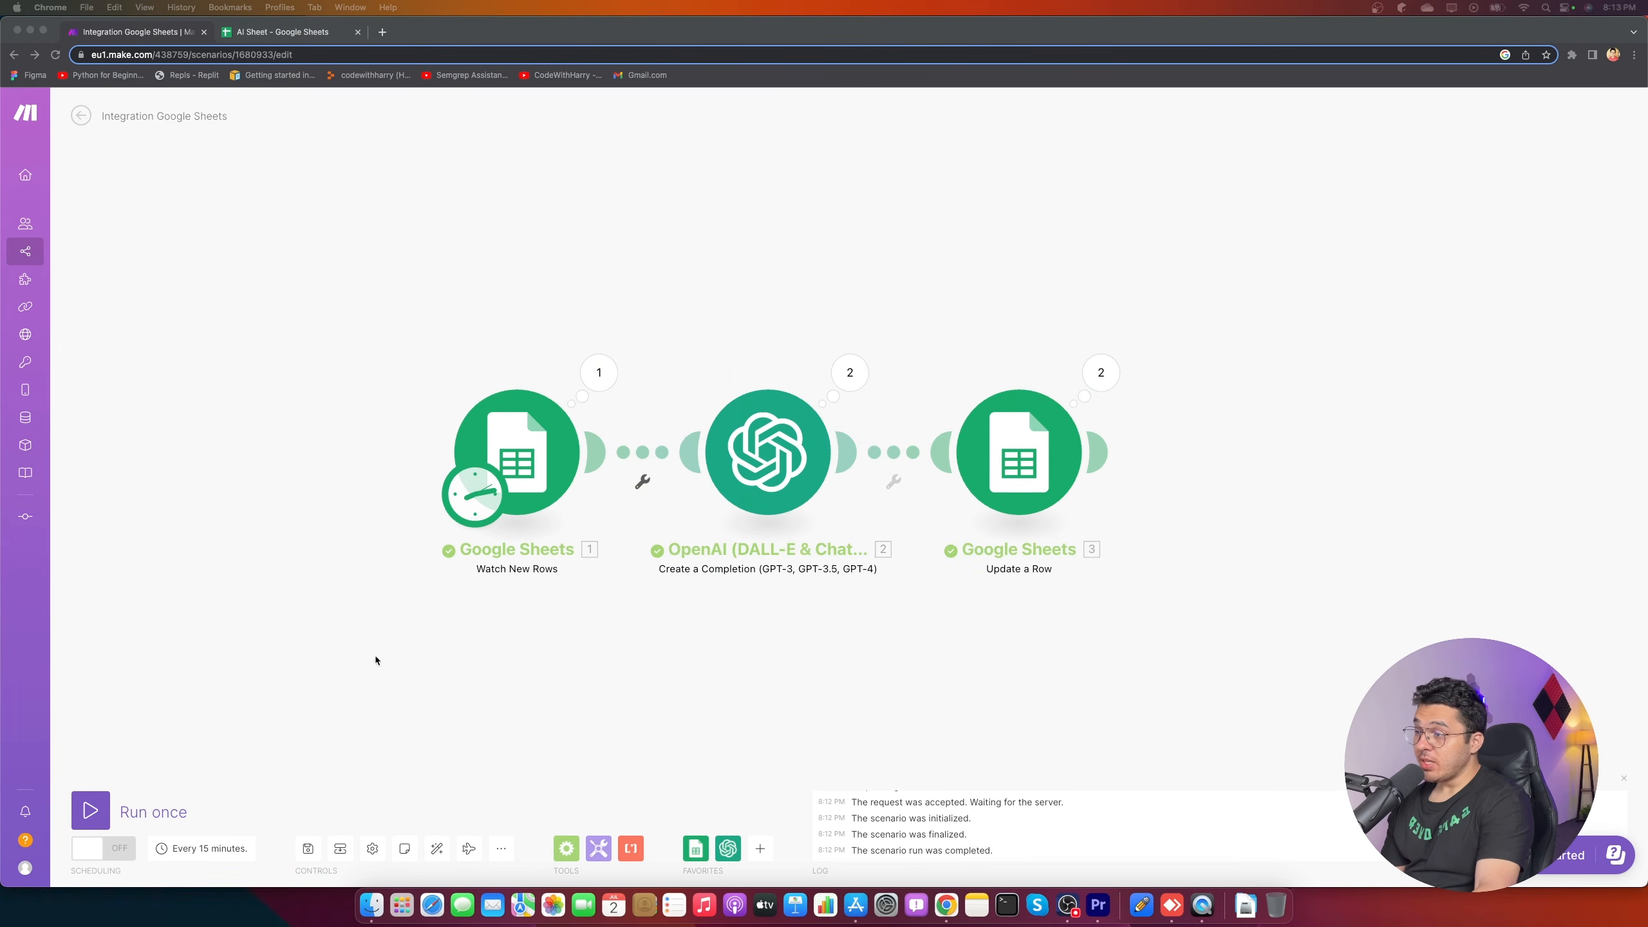
left_click(91, 810)
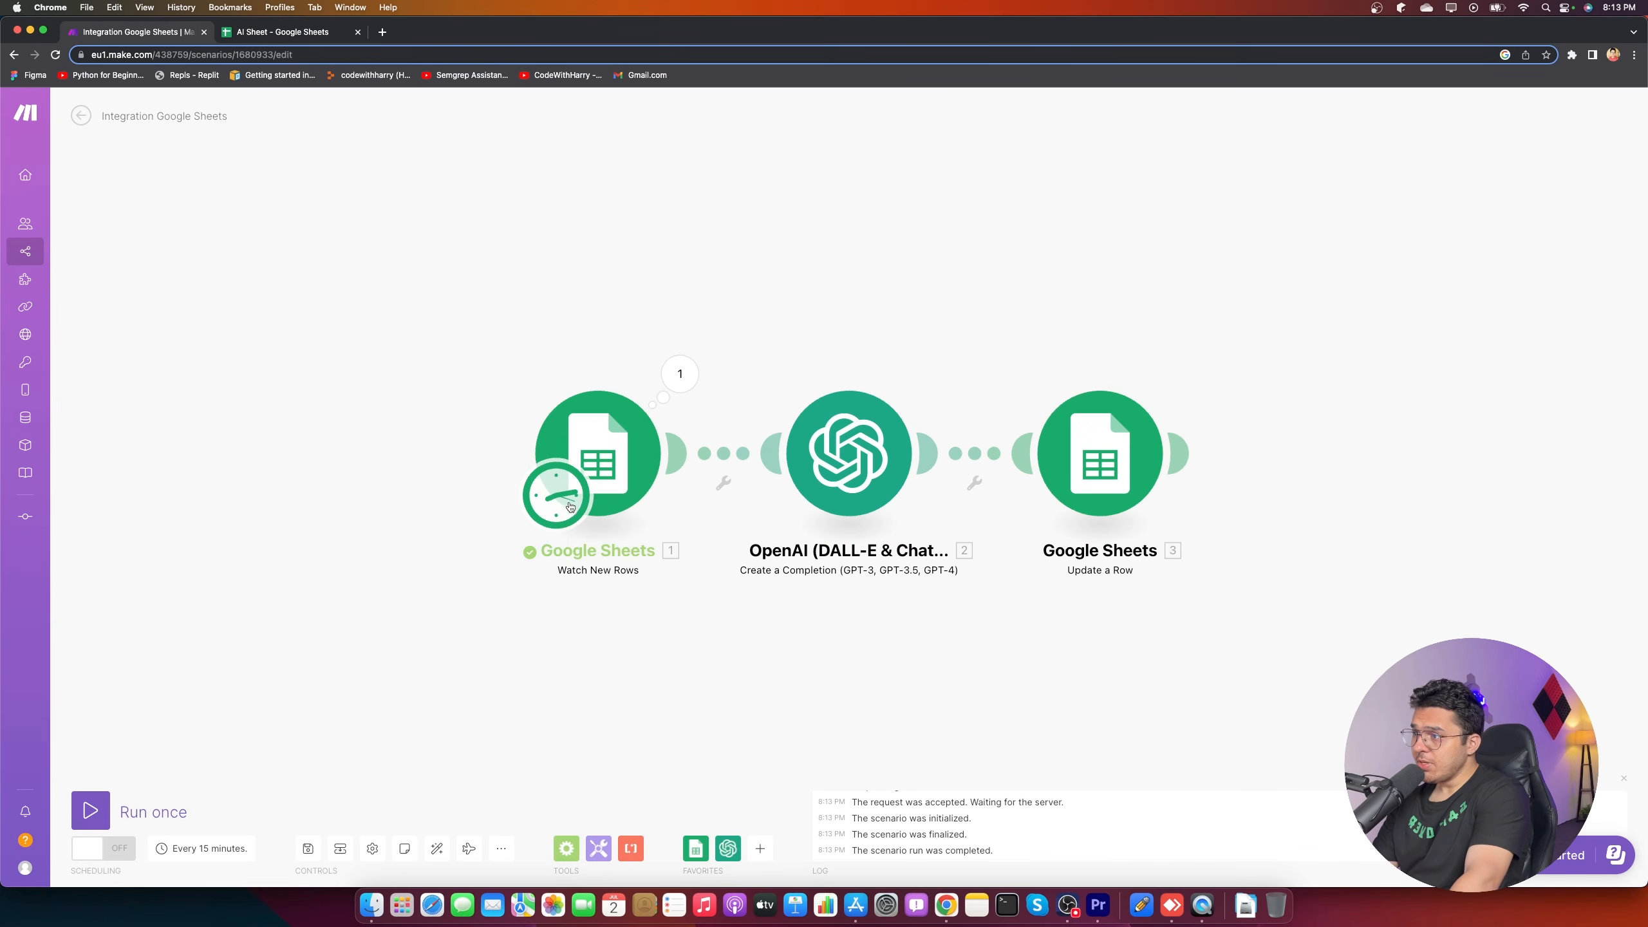
- Re-enter 'how to learn js' in A4 and run the Make scenario once to process it
left_click(283, 32)
left_click(109, 281)
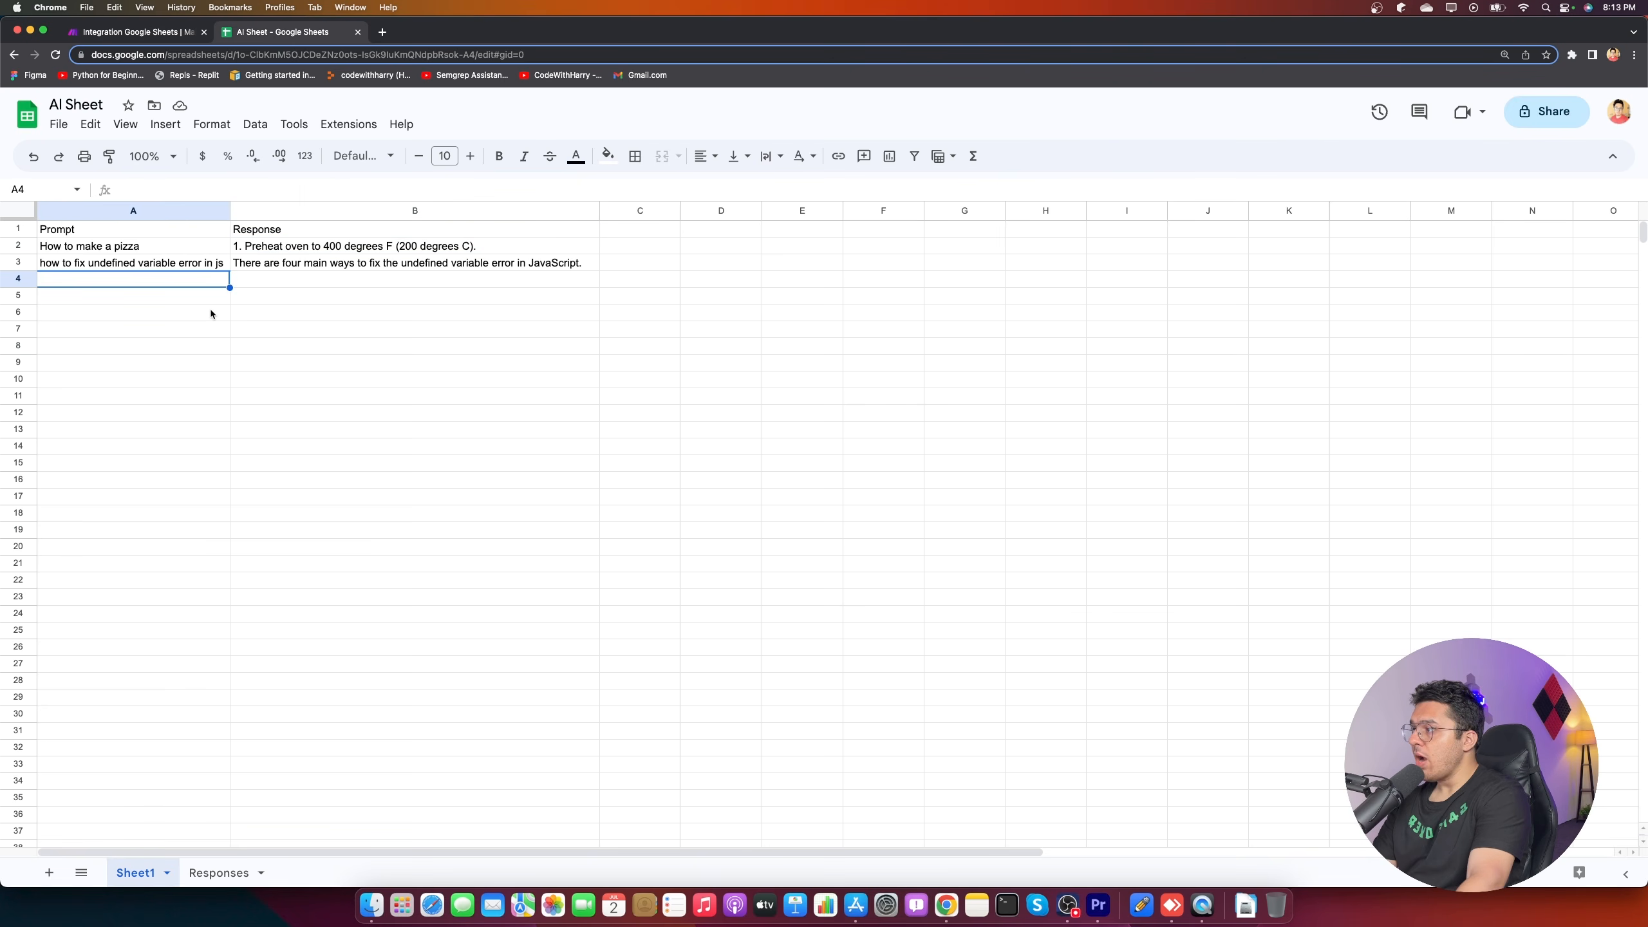
type("how to learn js")
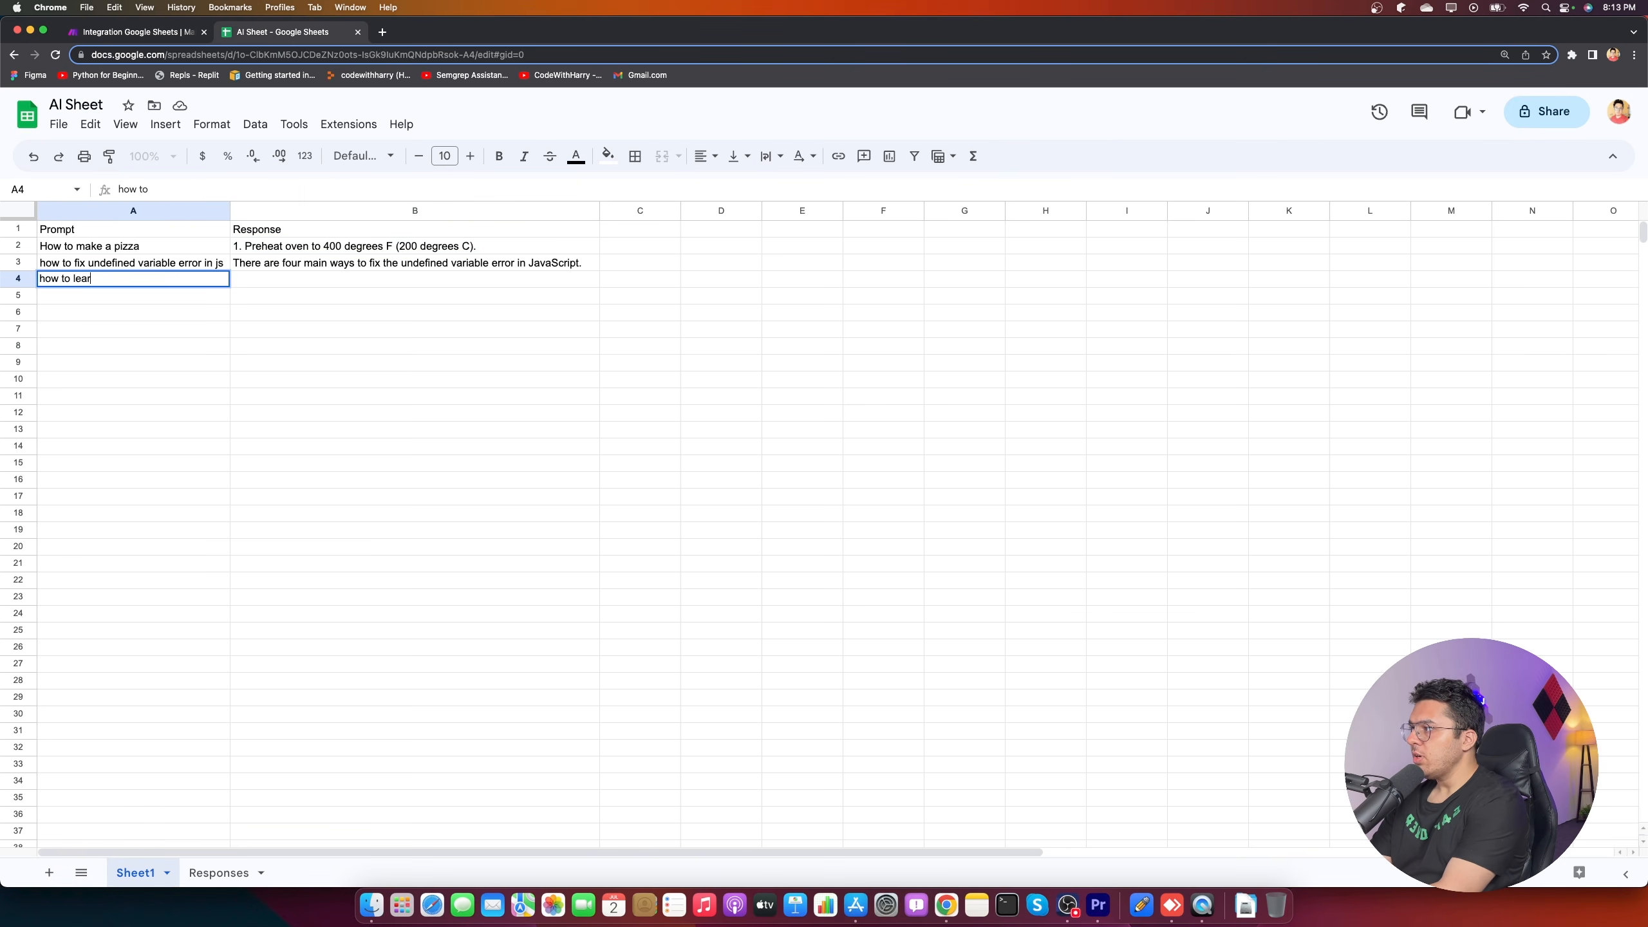
left_click(525, 368)
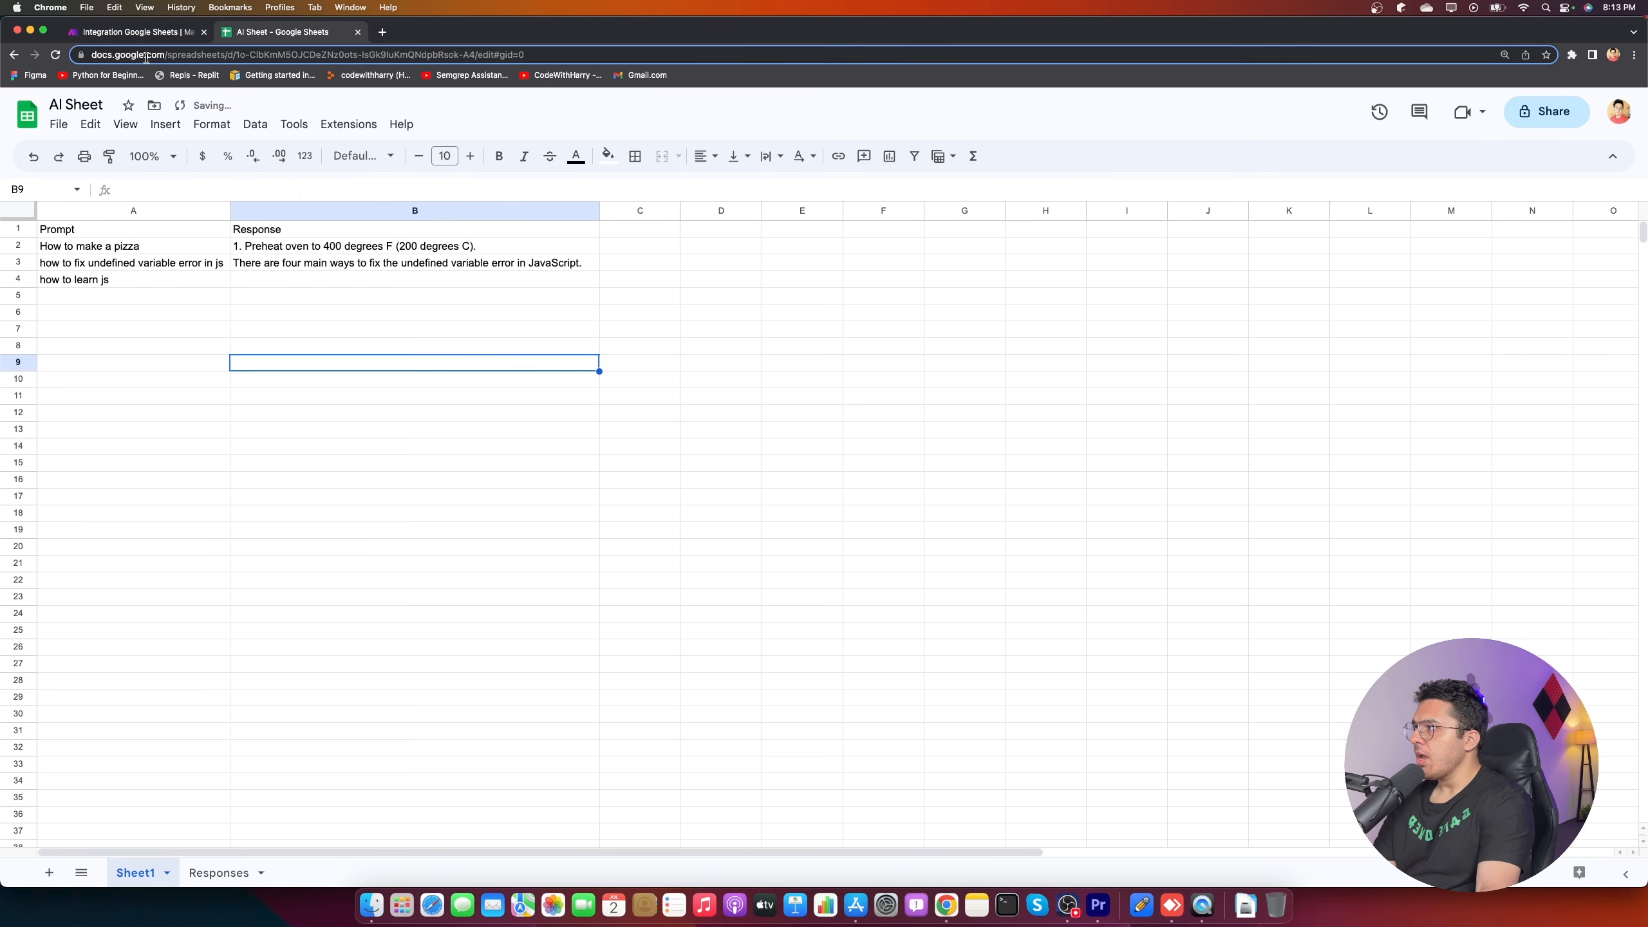
left_click(133, 31)
left_click(91, 810)
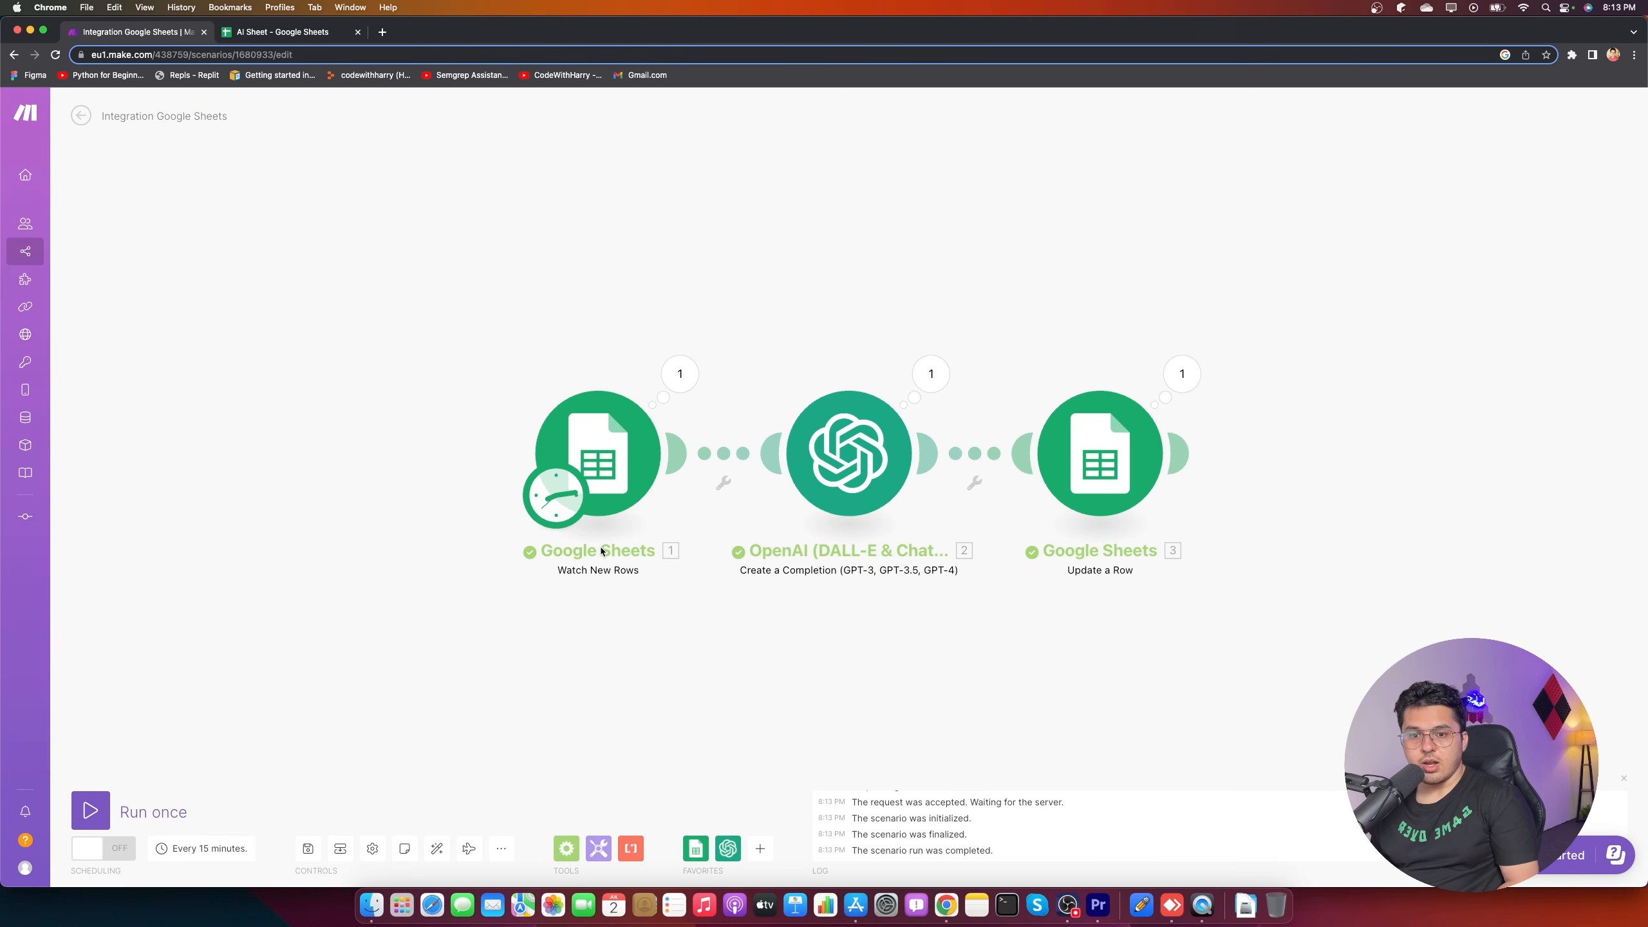
- Inspect the Watch New Rows output before and after another run, then view the AI Sheet
left_click(680, 374)
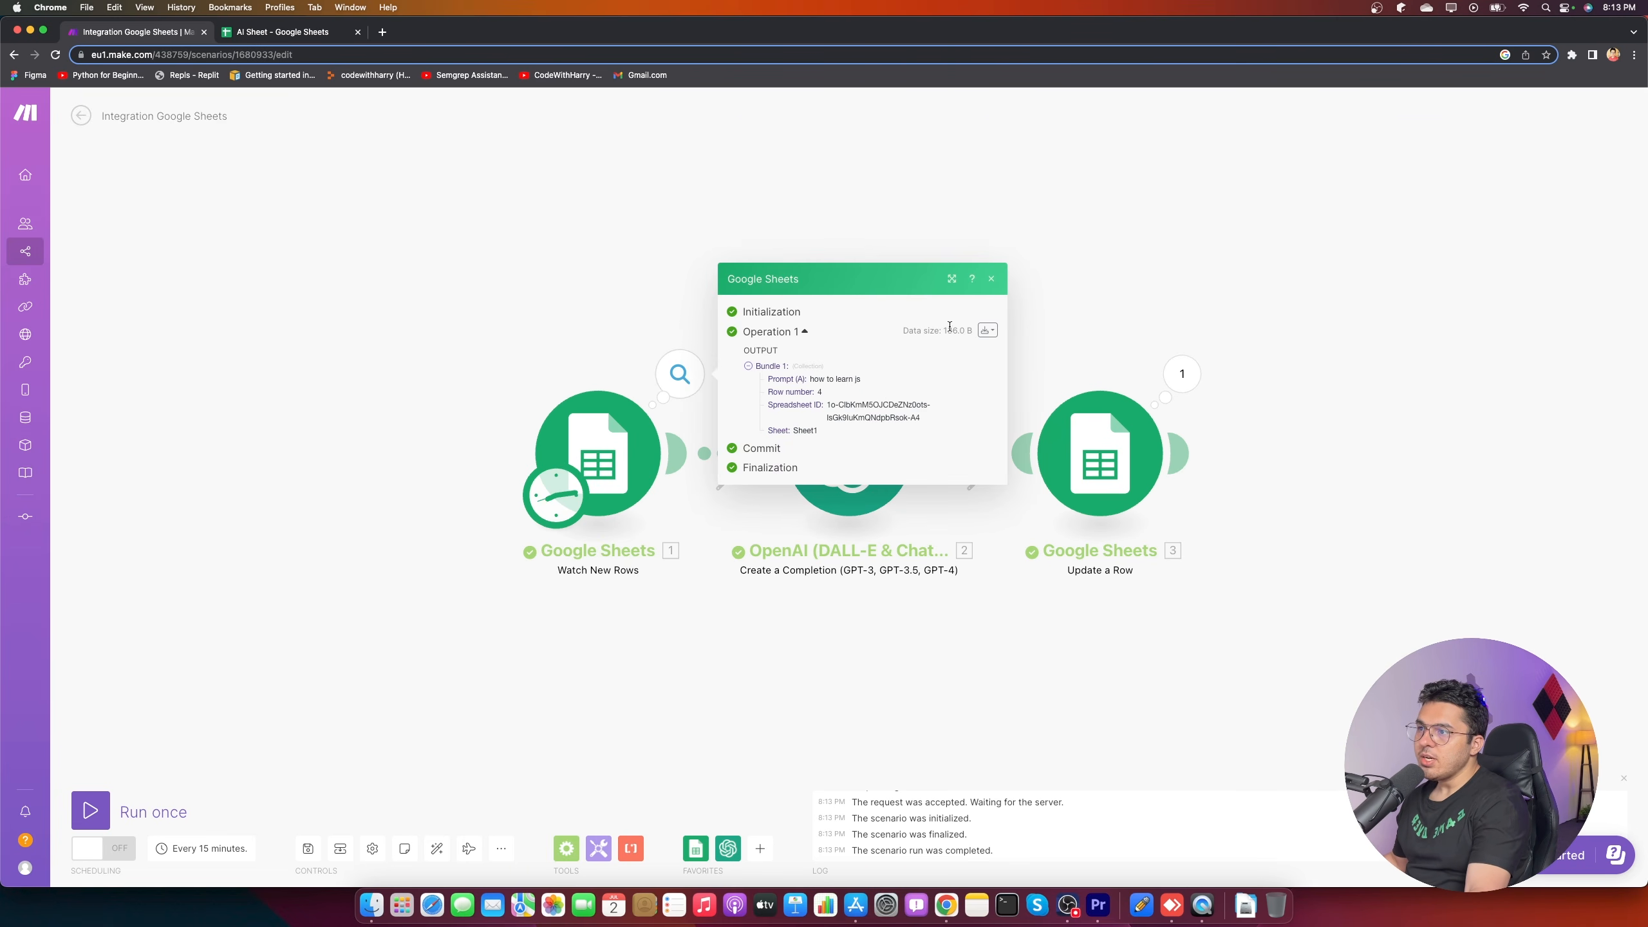
left_click(987, 280)
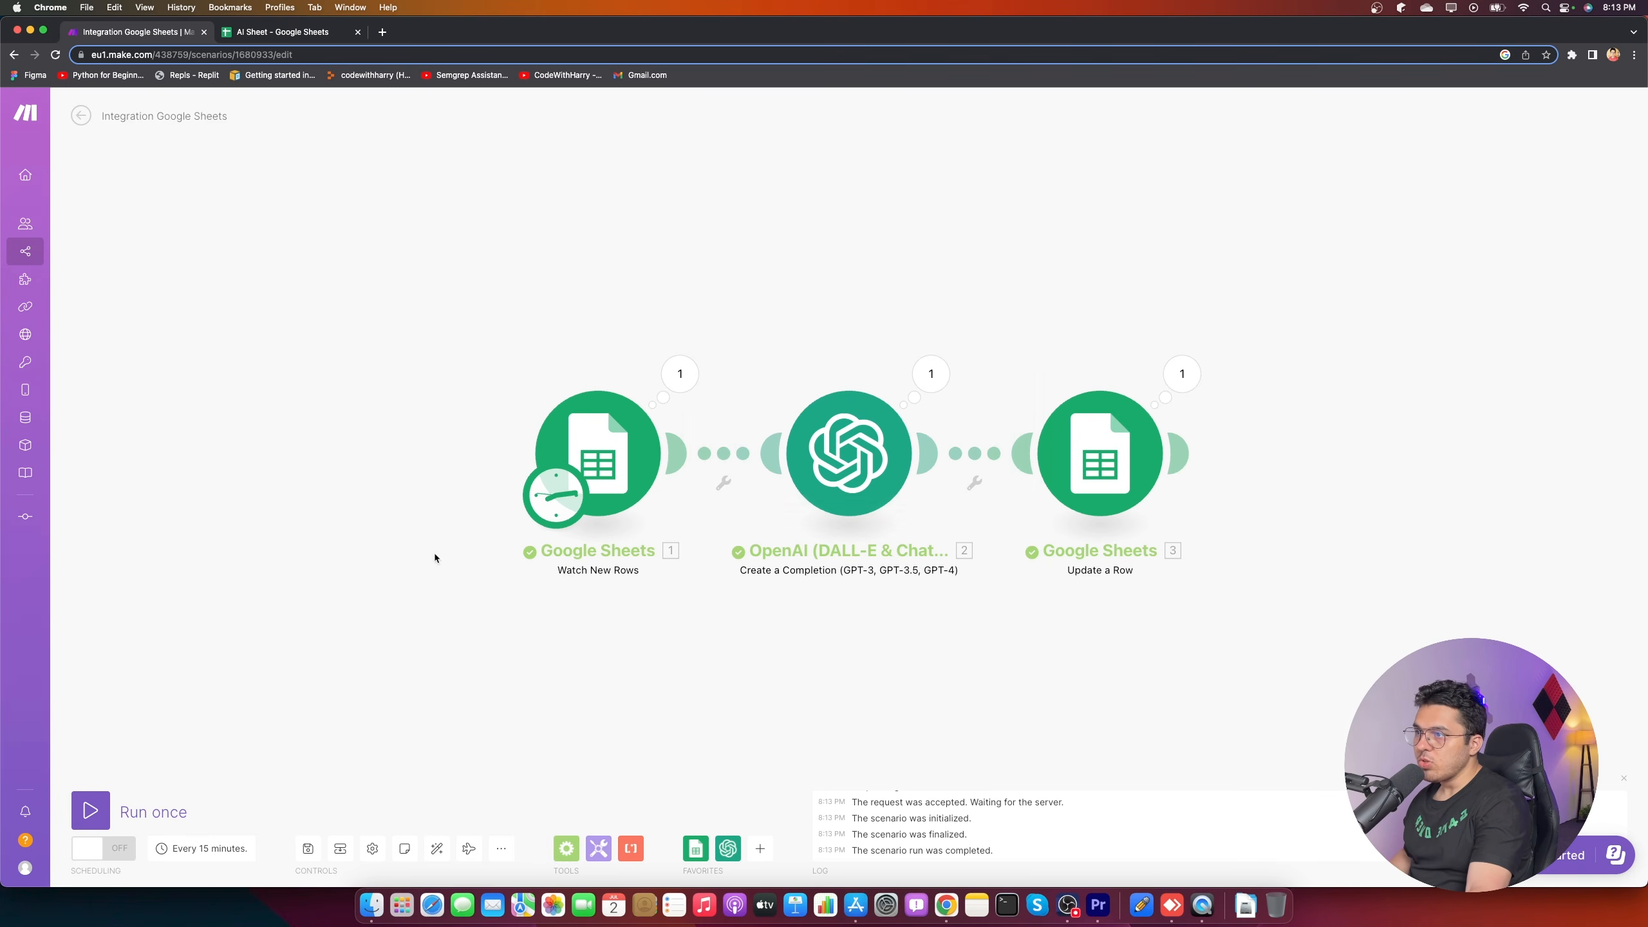
left_click(91, 810)
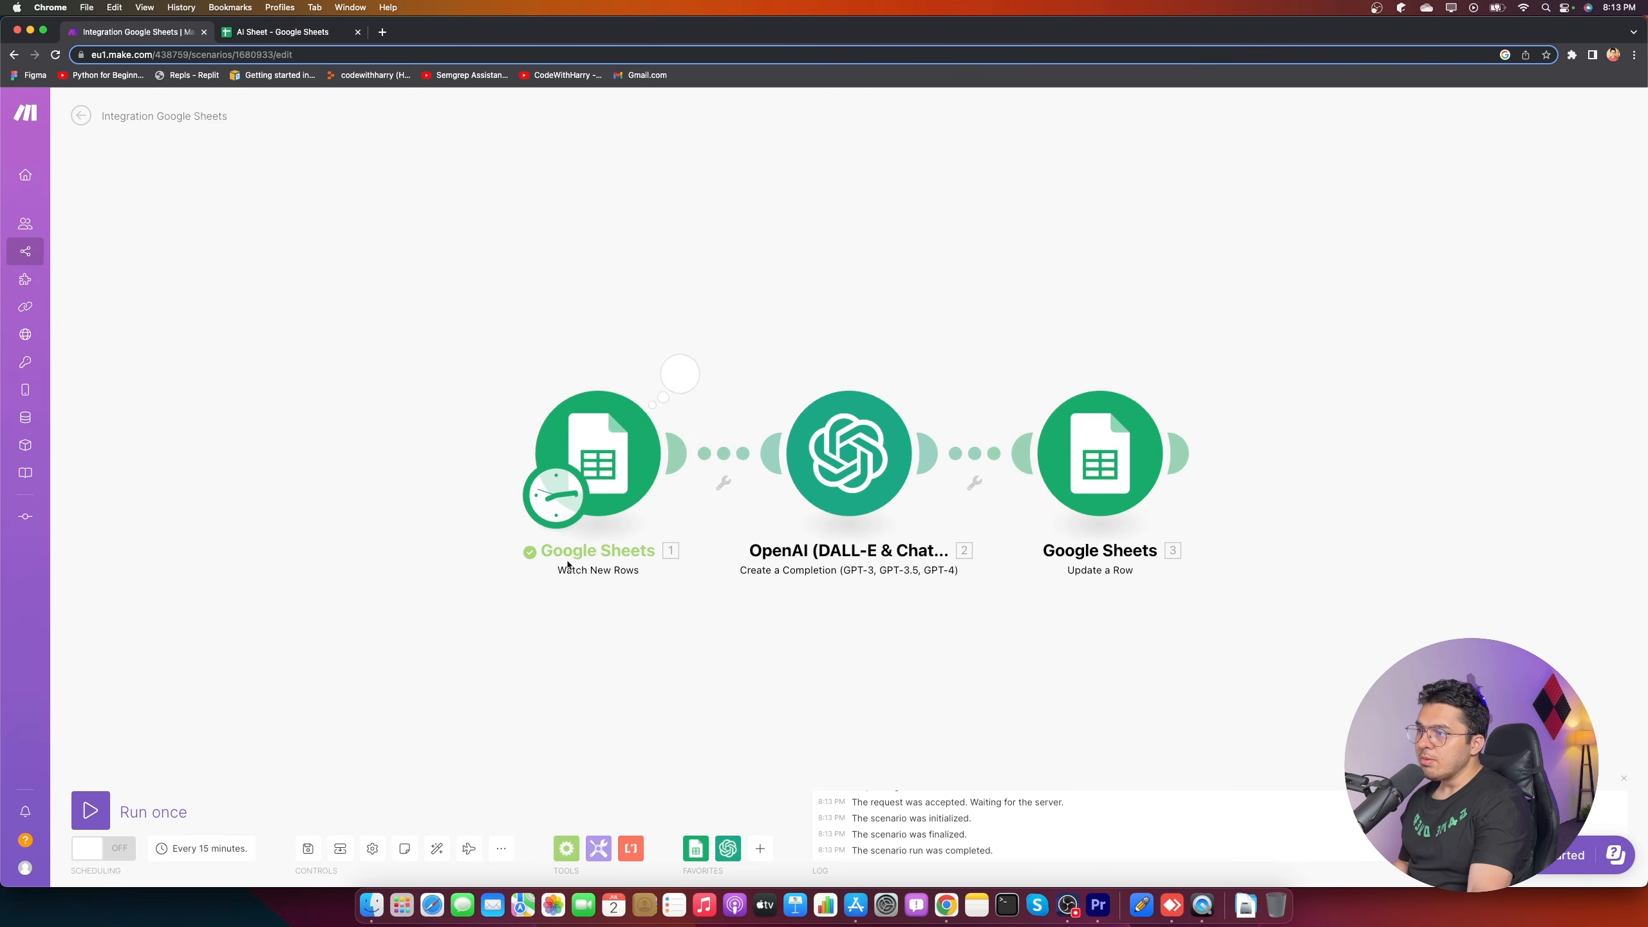
left_click(679, 374)
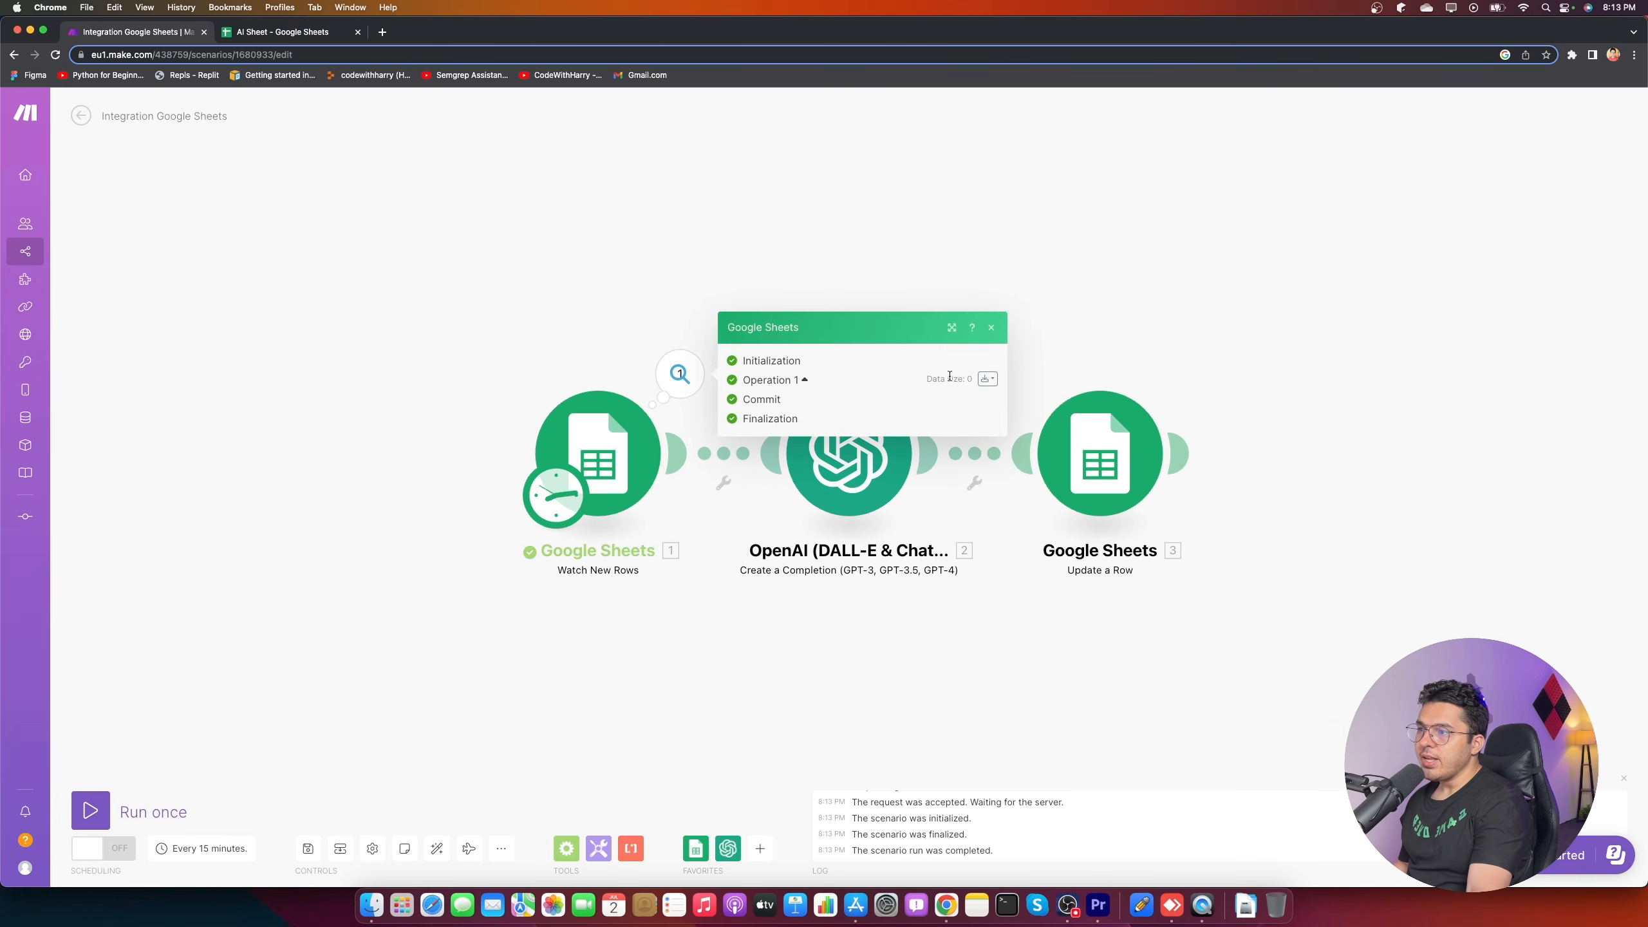
left_click_drag(972, 378, 927, 378)
left_click(971, 379)
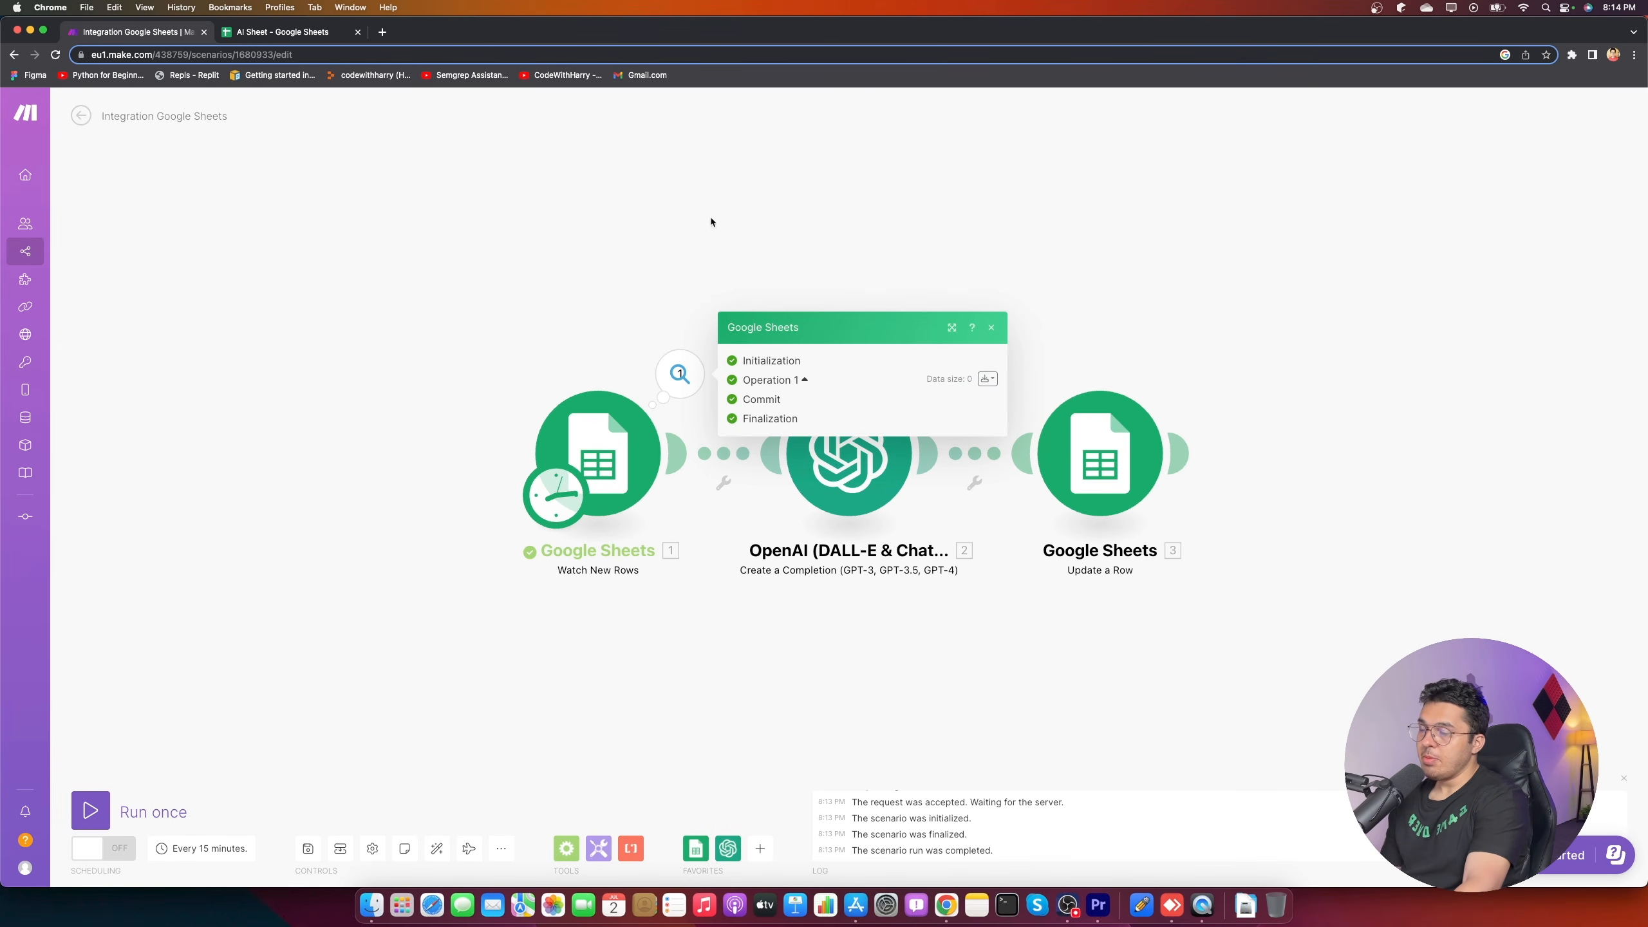
left_click(305, 35)
- Read the short responses in B4 and B2, then return to the Make scenario
left_click(338, 278)
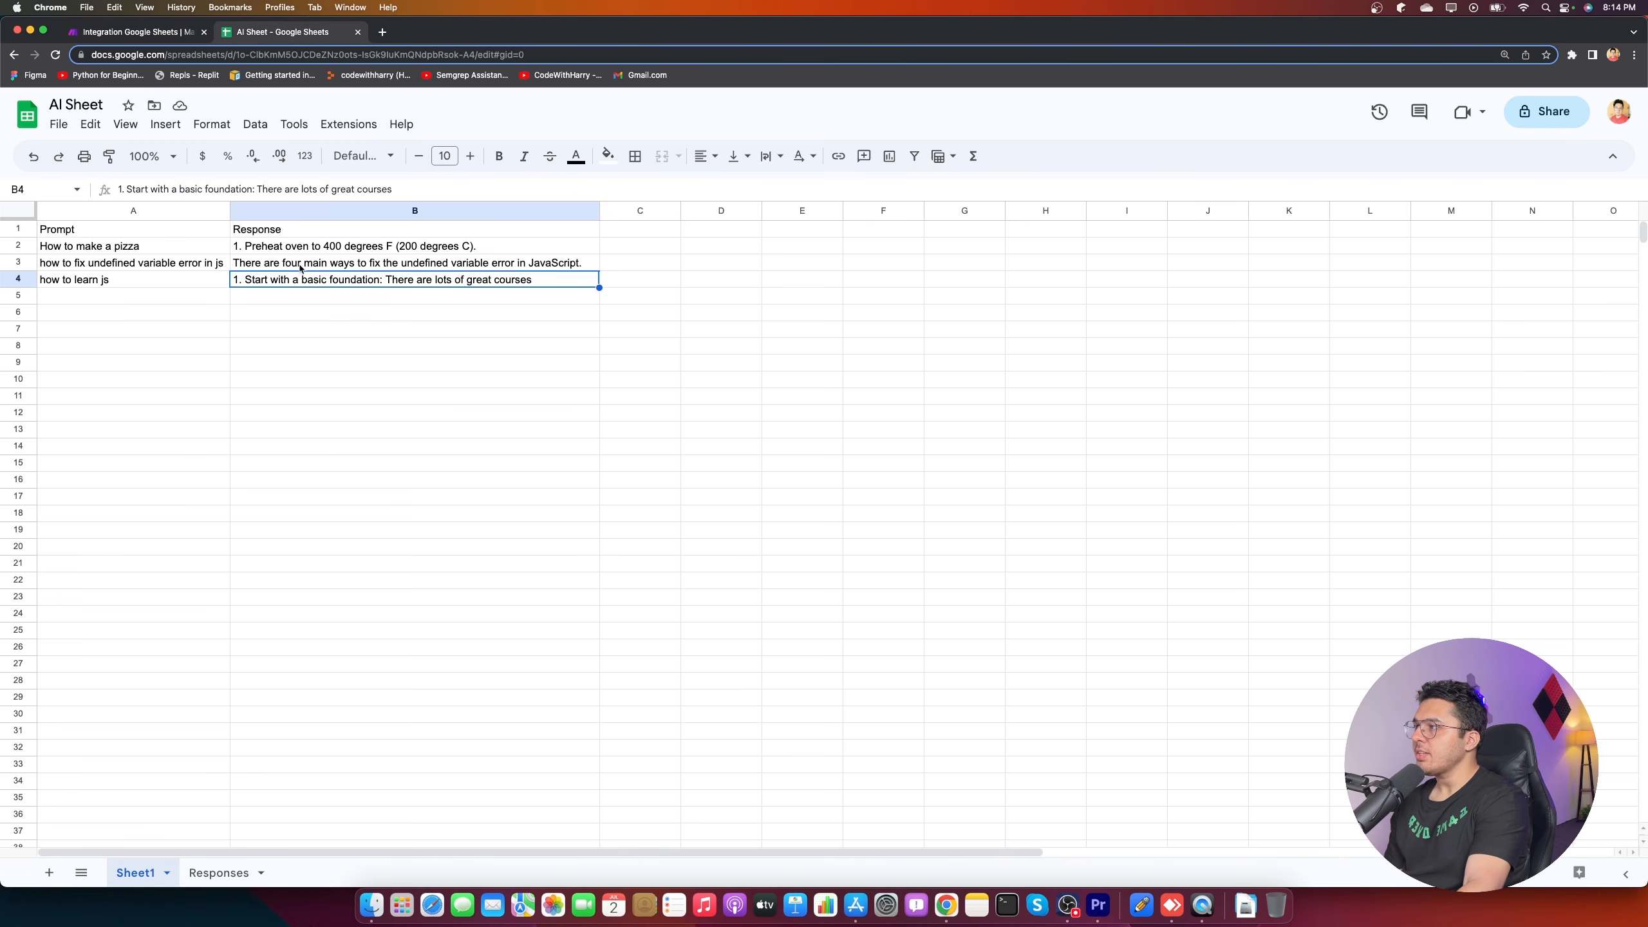
left_click(332, 190)
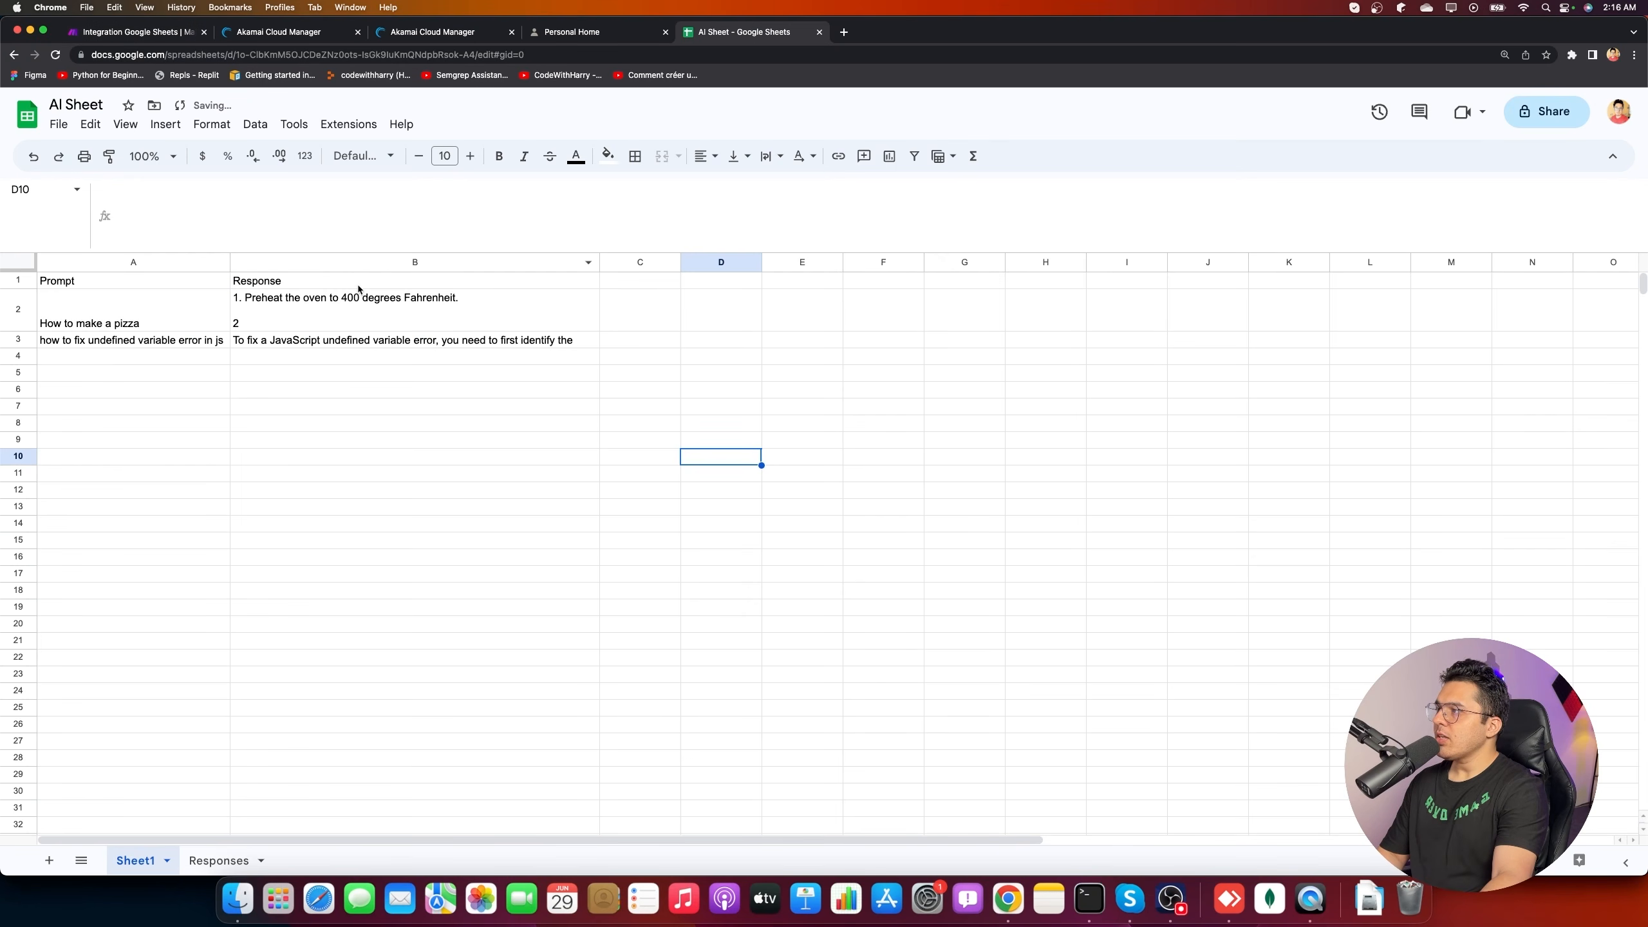
left_click(360, 305)
left_click(357, 215)
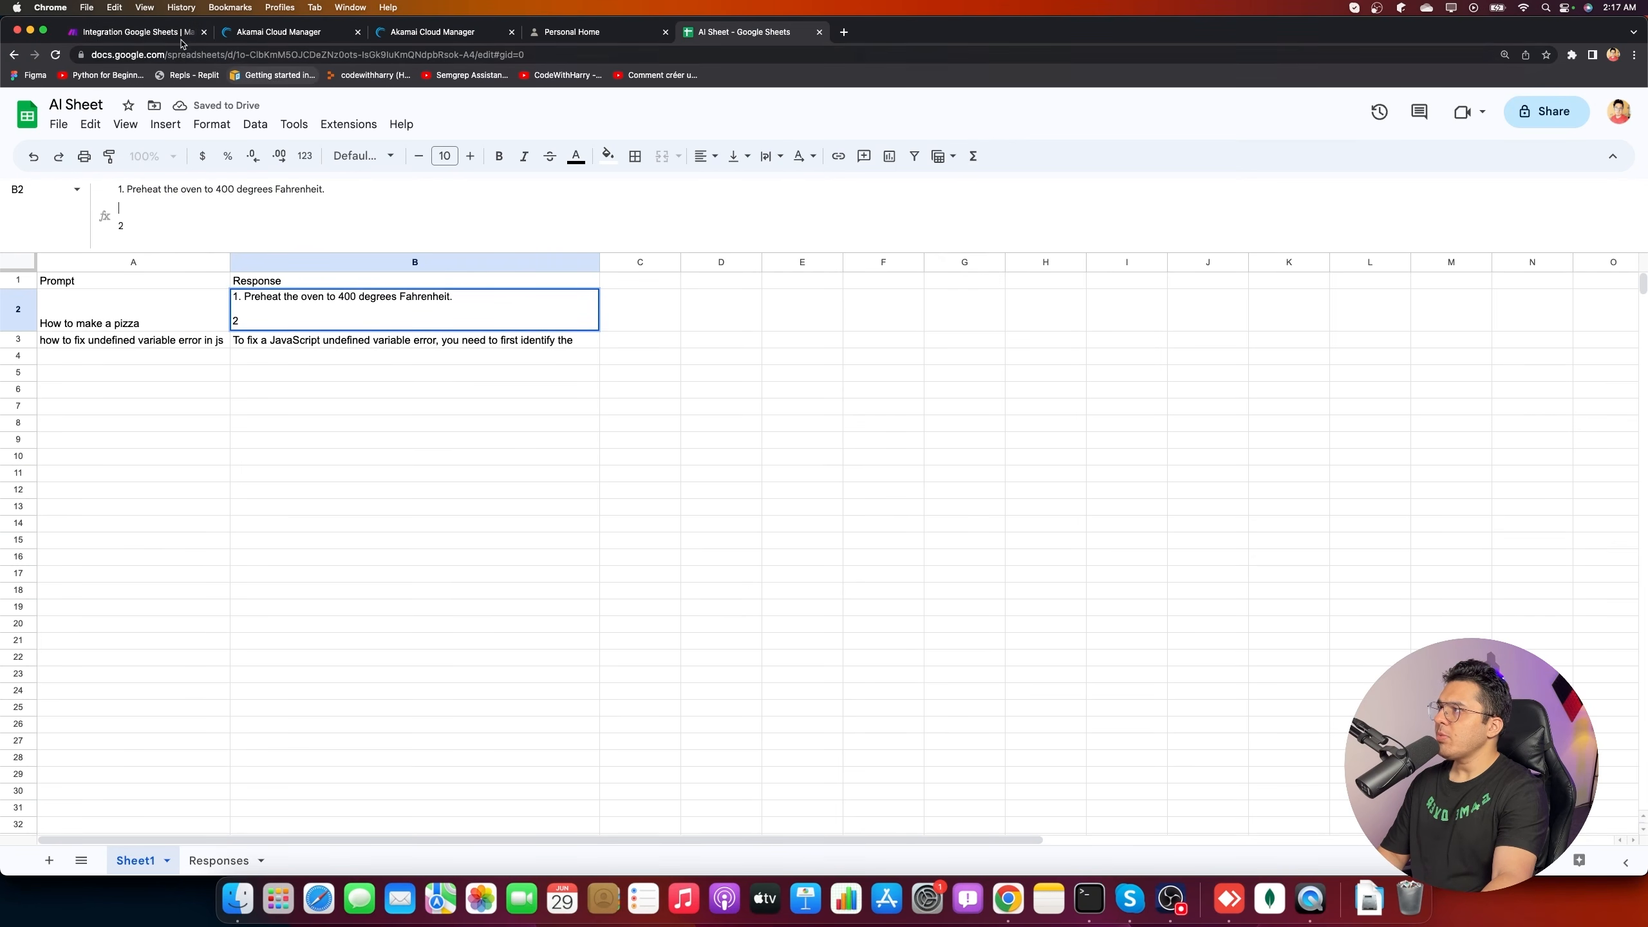
left_click(136, 32)
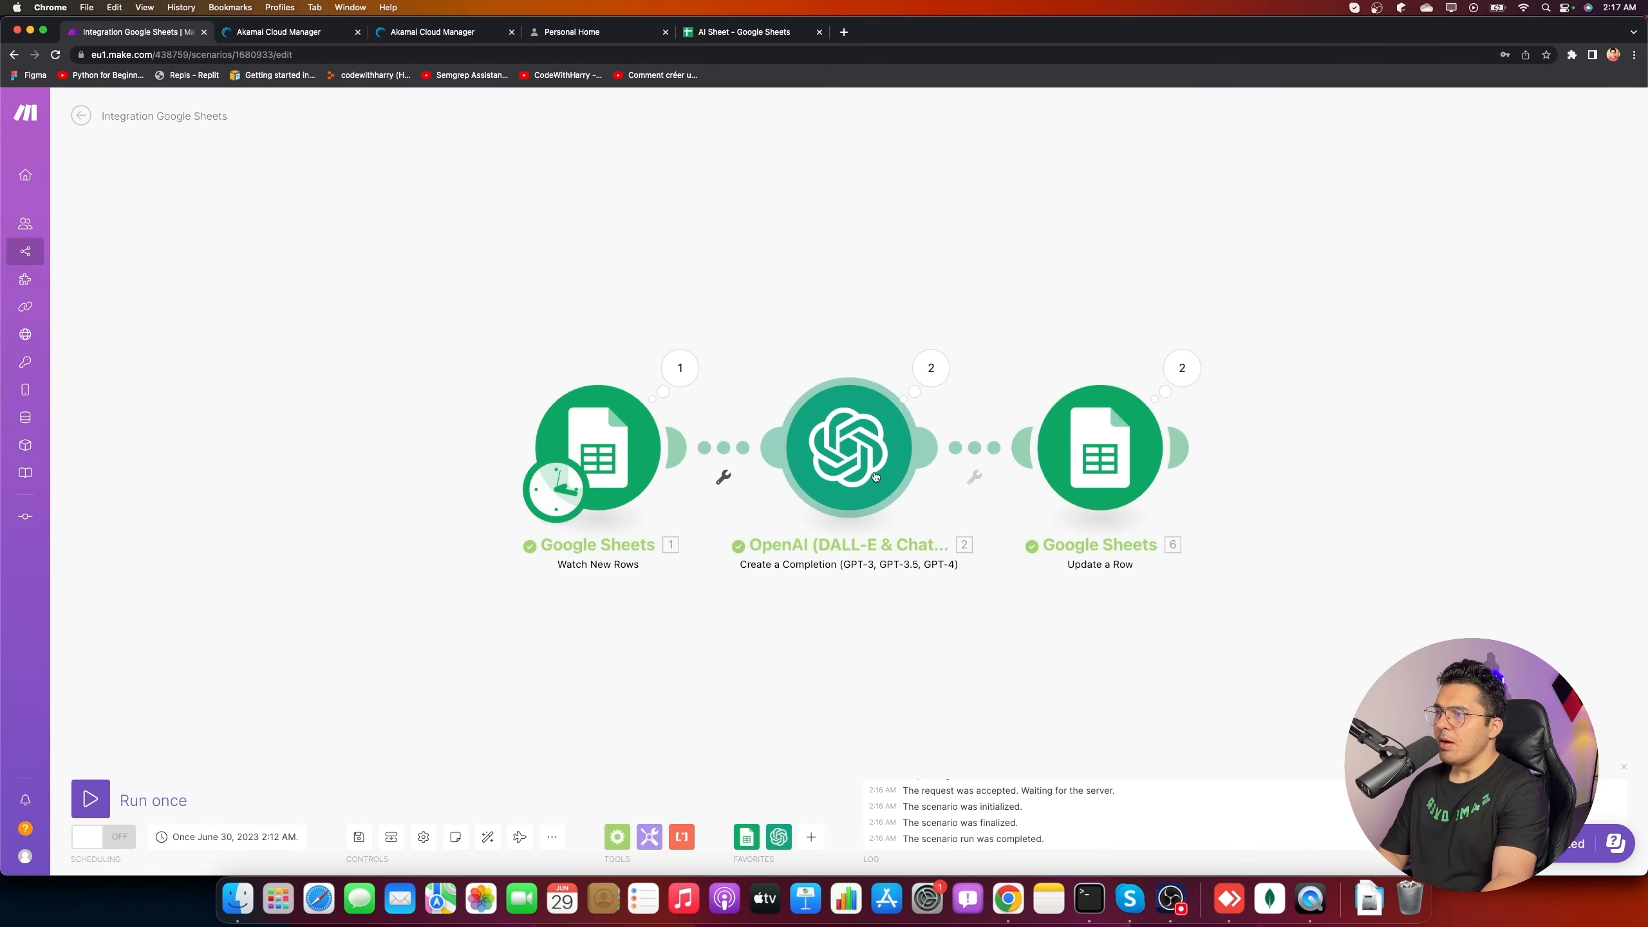
- Set the OpenAI completion module's advanced Max Tokens to 2500 and save
left_click(919, 473)
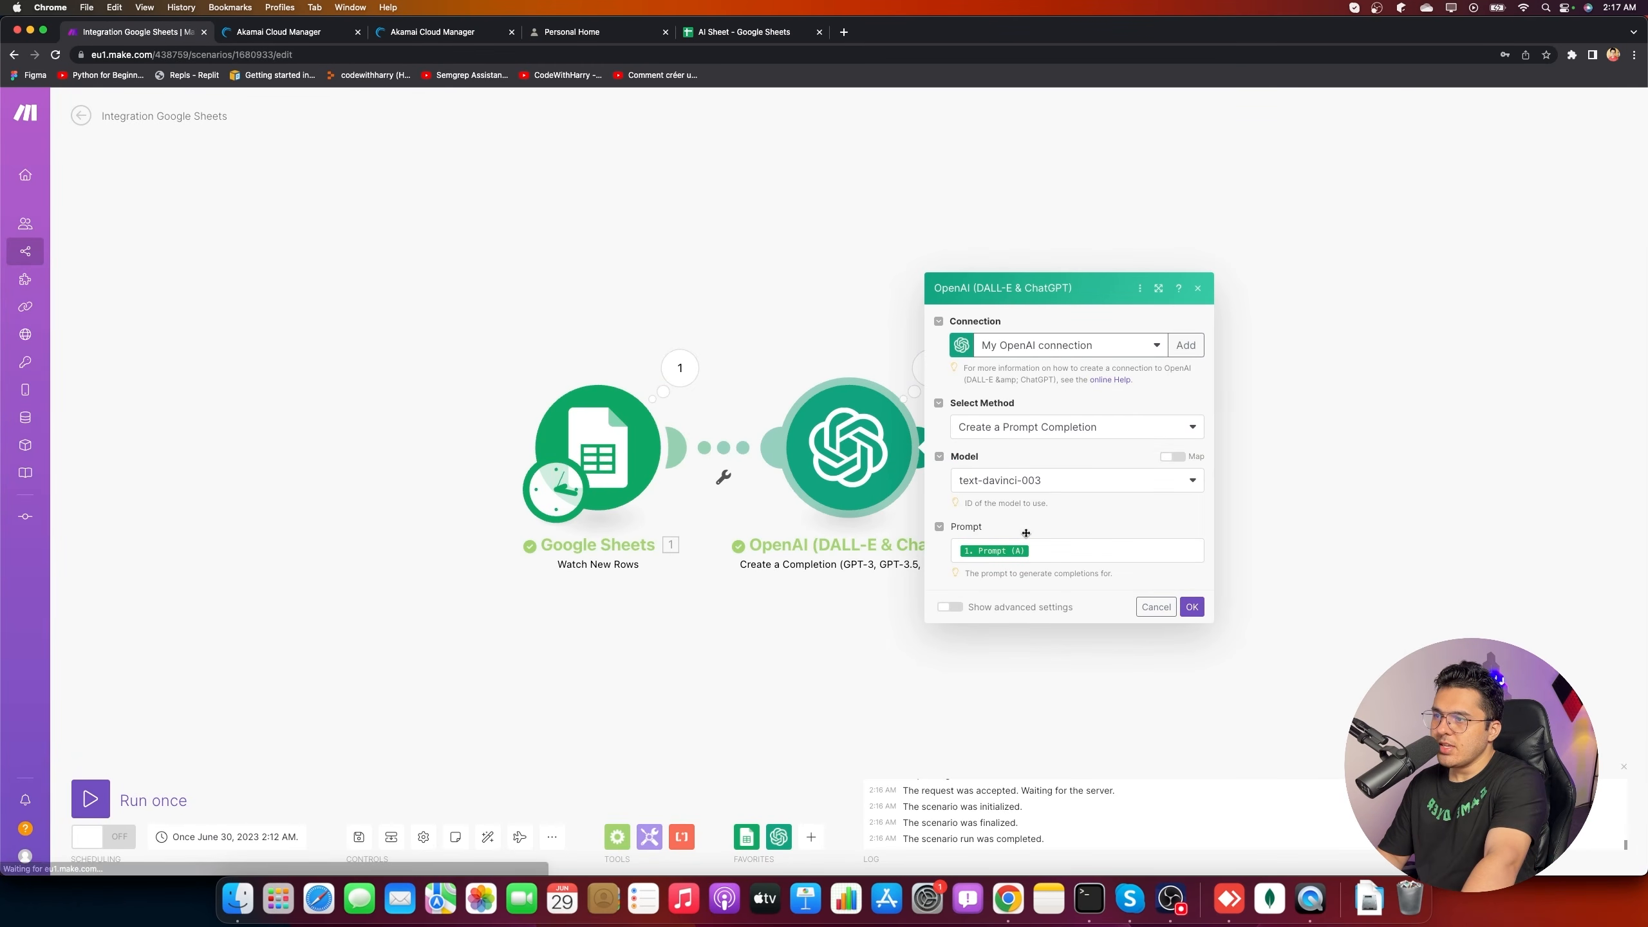
left_click(950, 607)
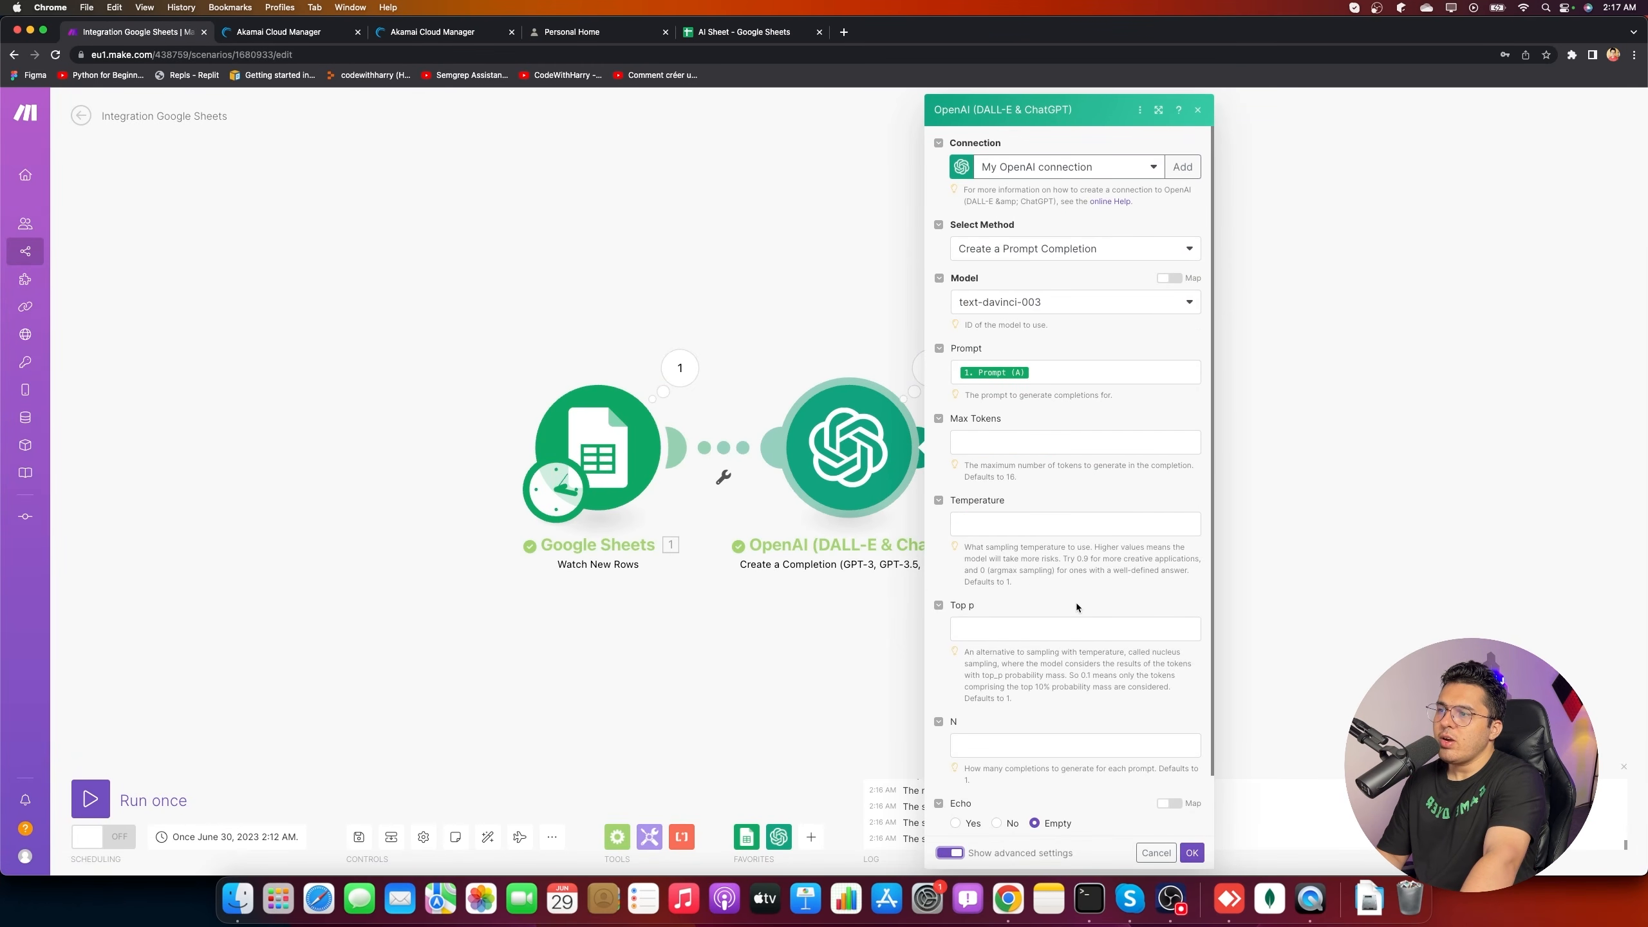
left_click(1017, 451)
left_click(1133, 473)
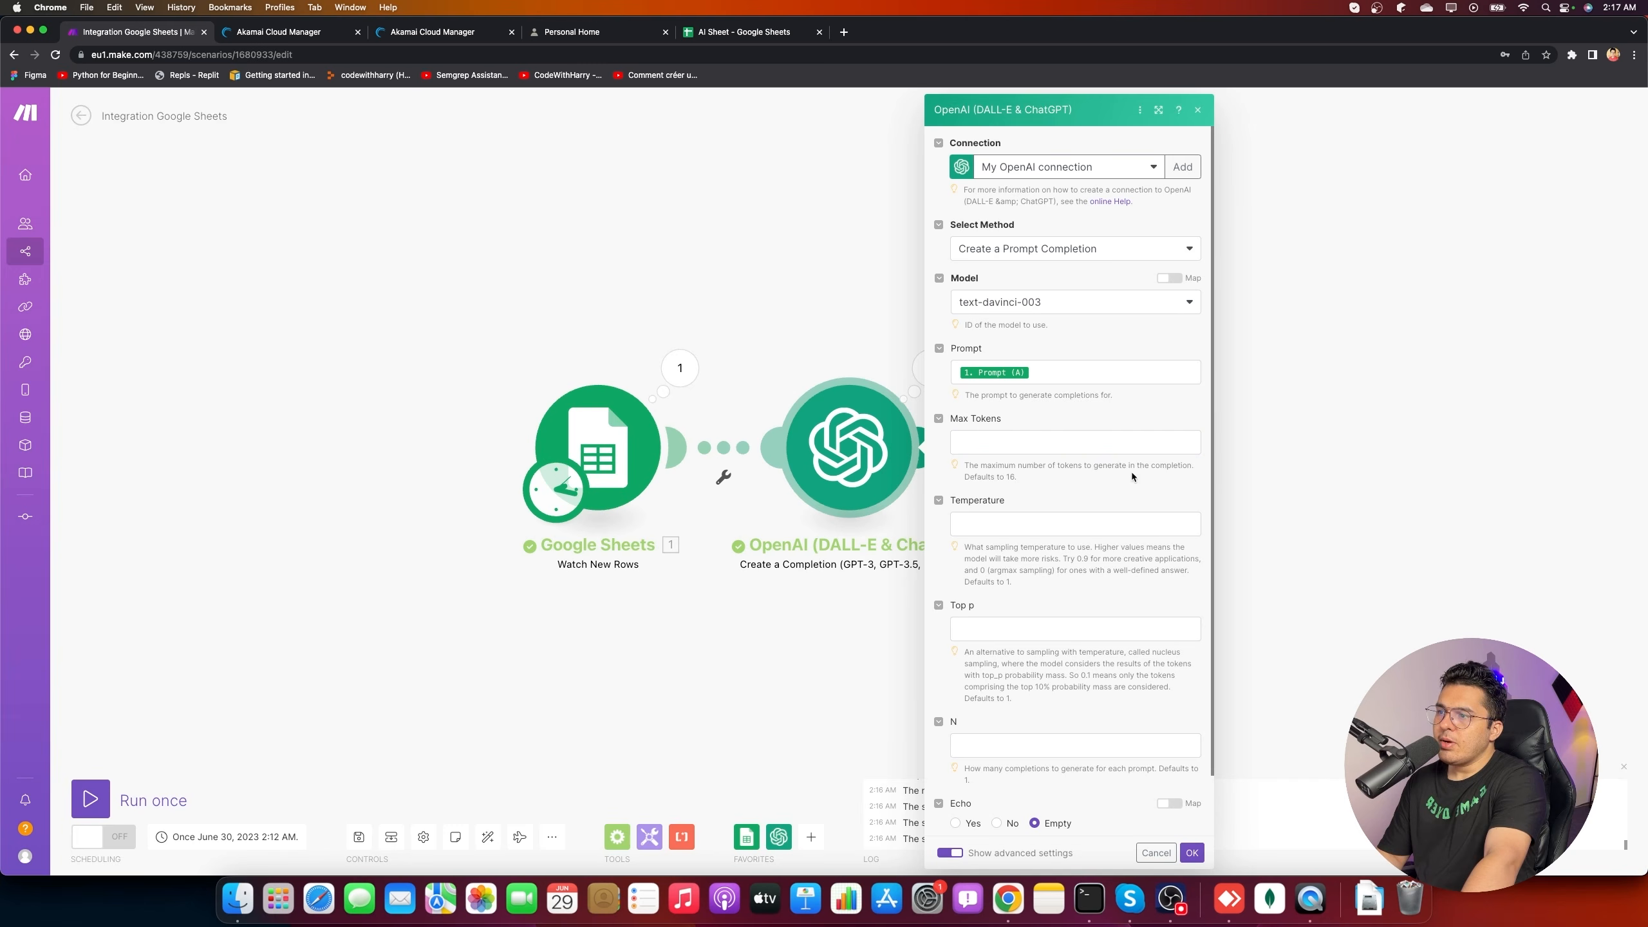
left_click(1034, 443)
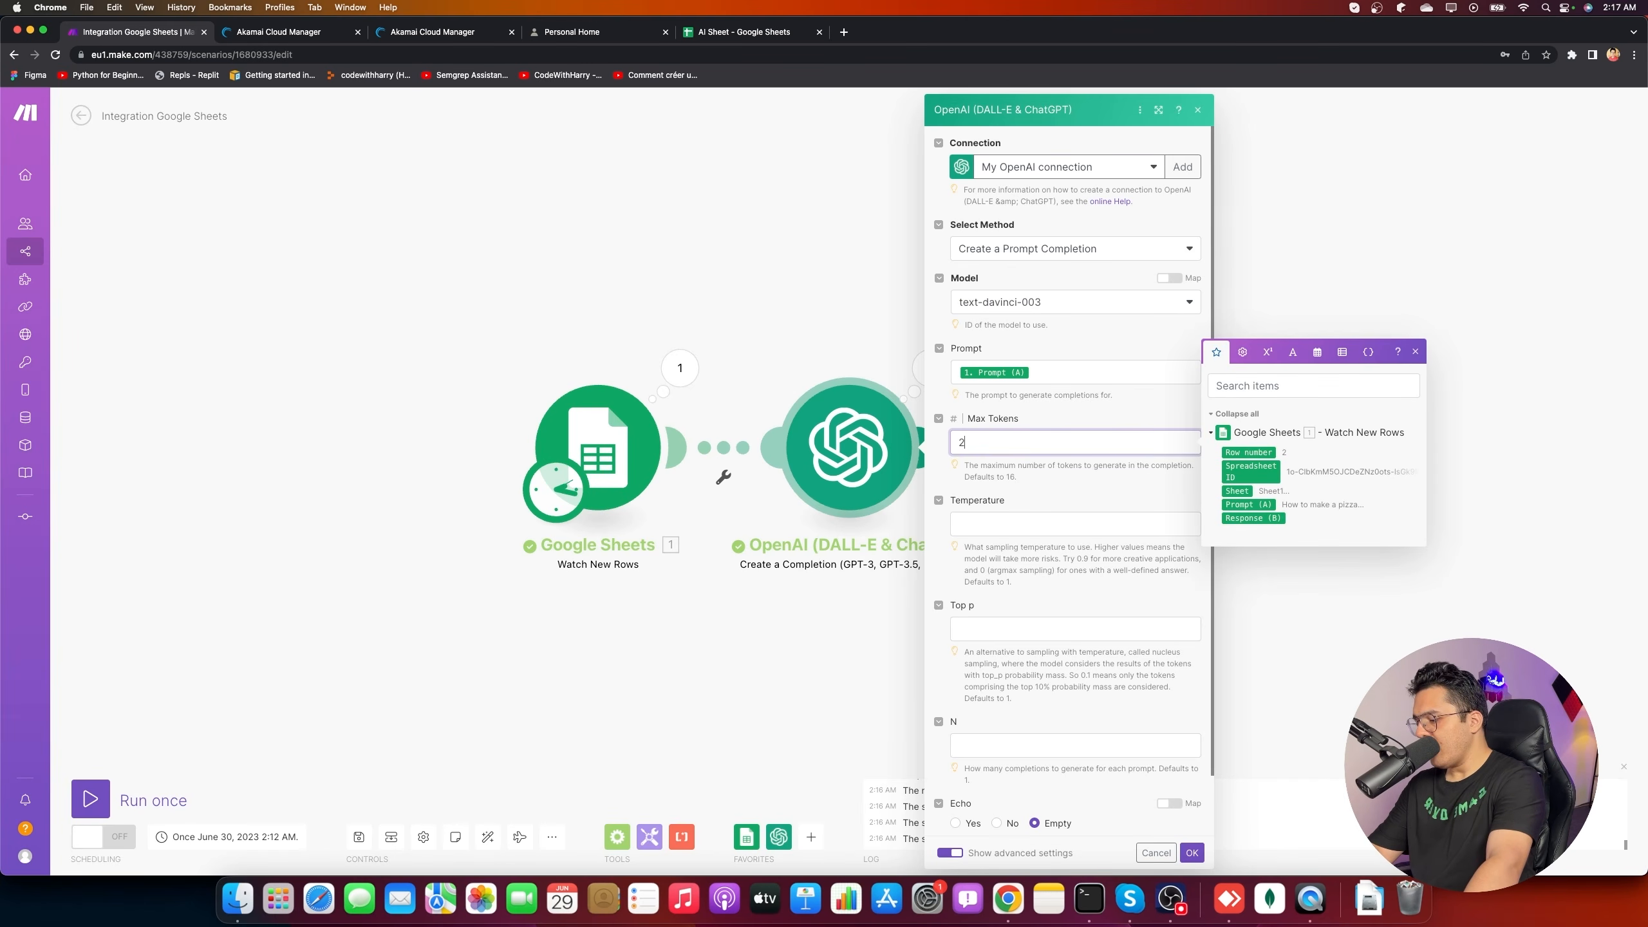
type("25")
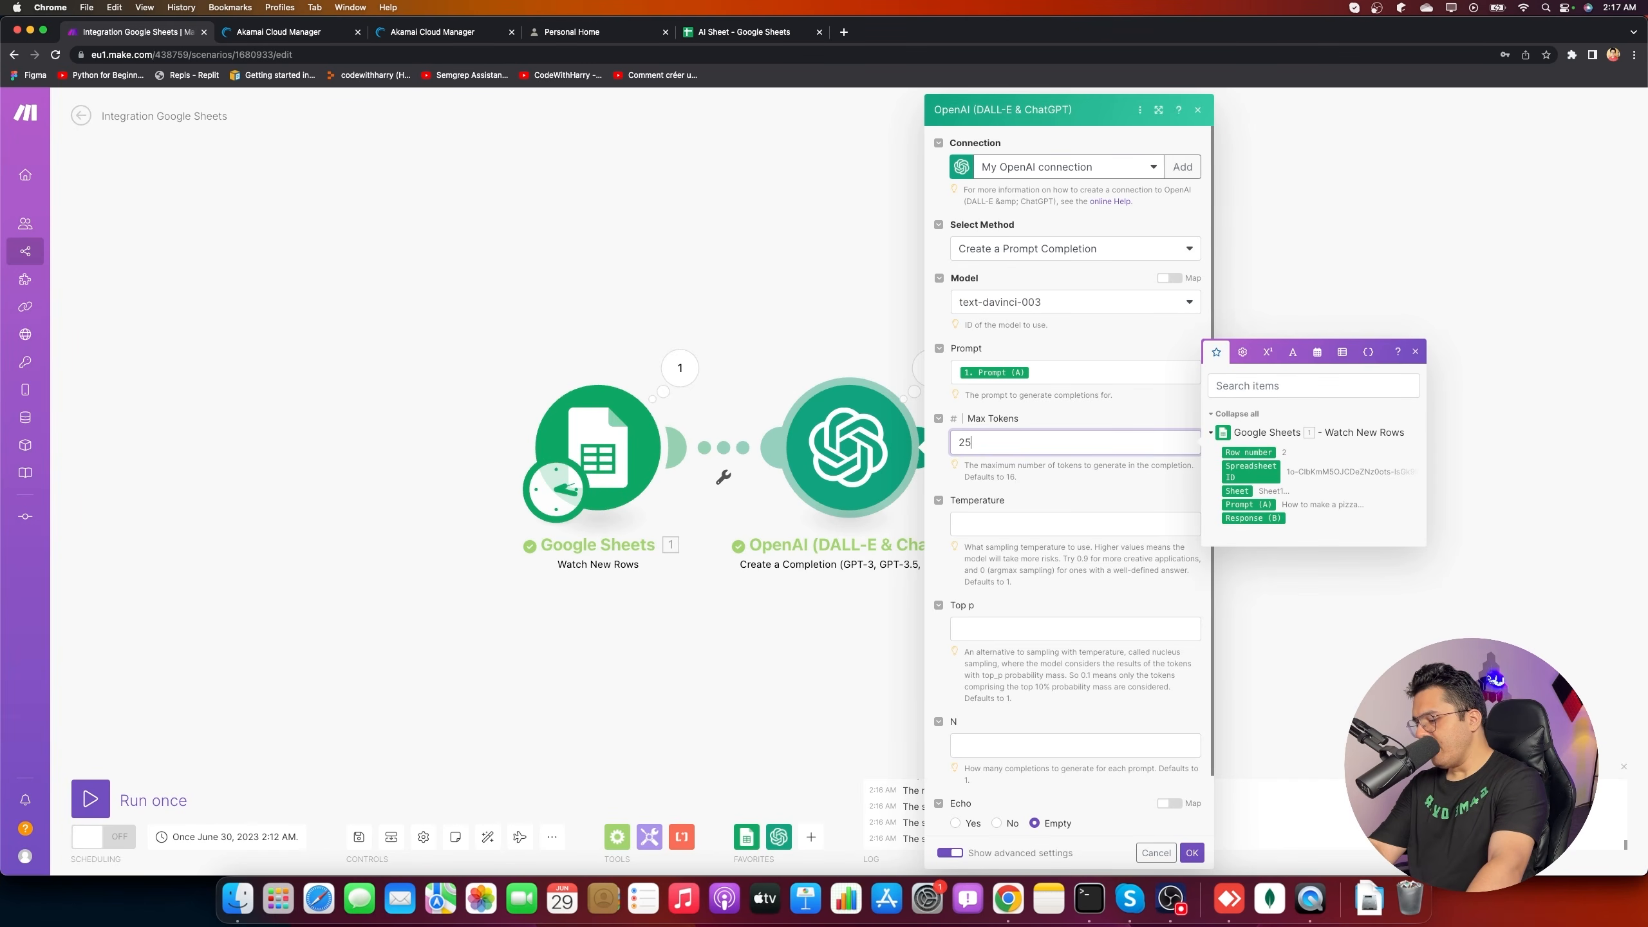
type("00")
left_click(1032, 481)
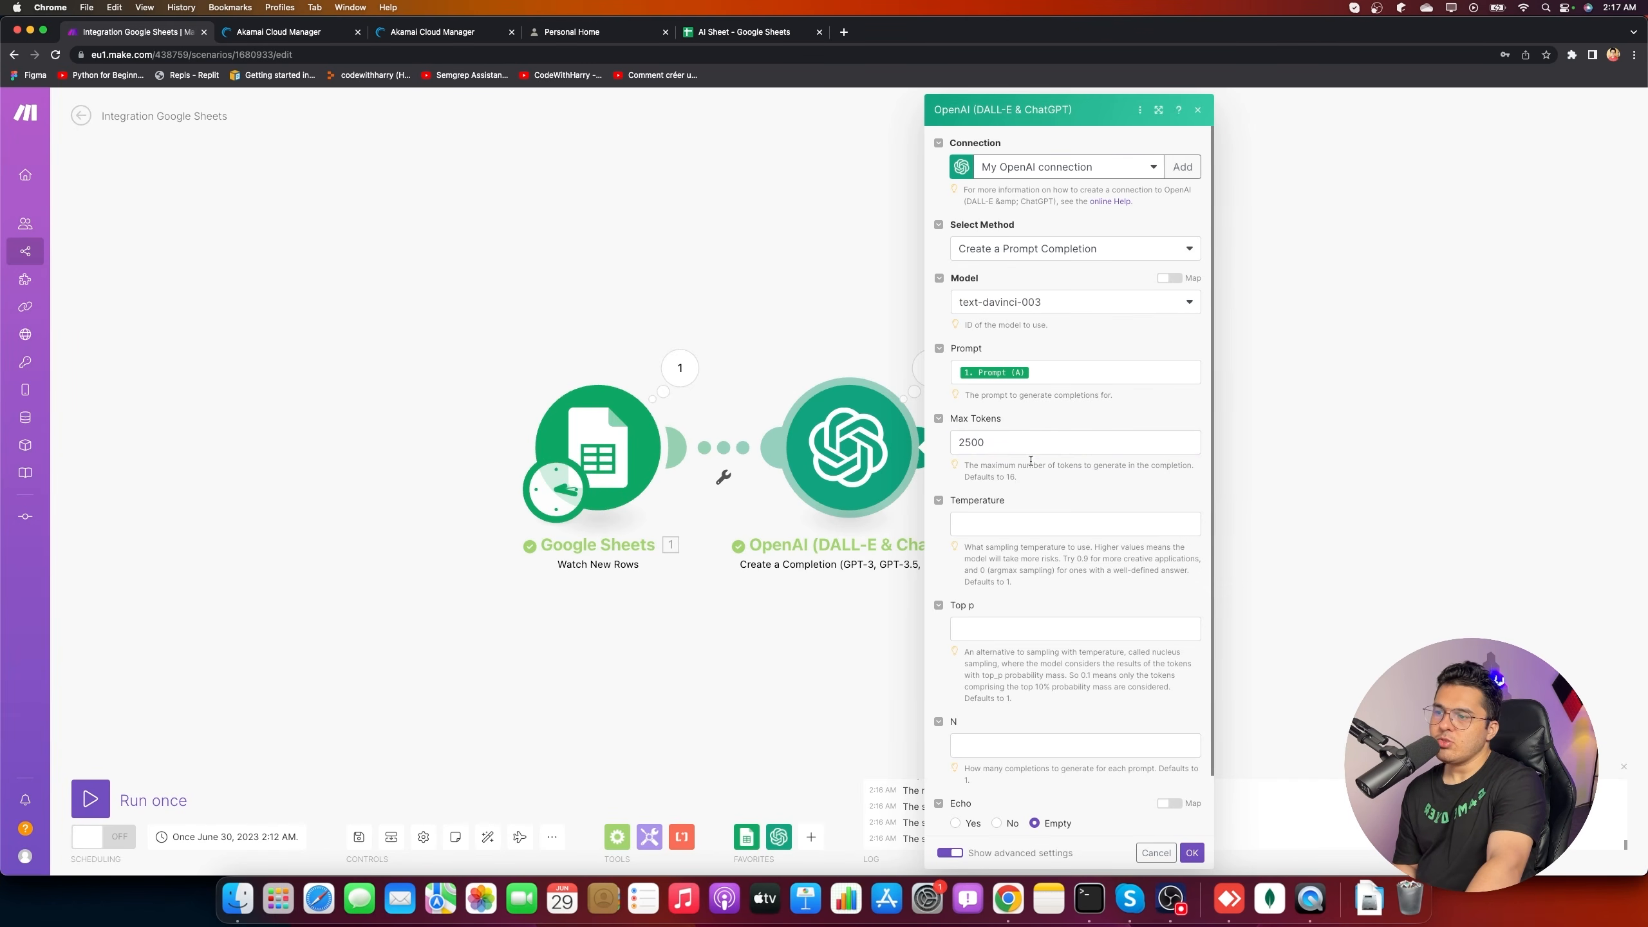
left_click(1191, 852)
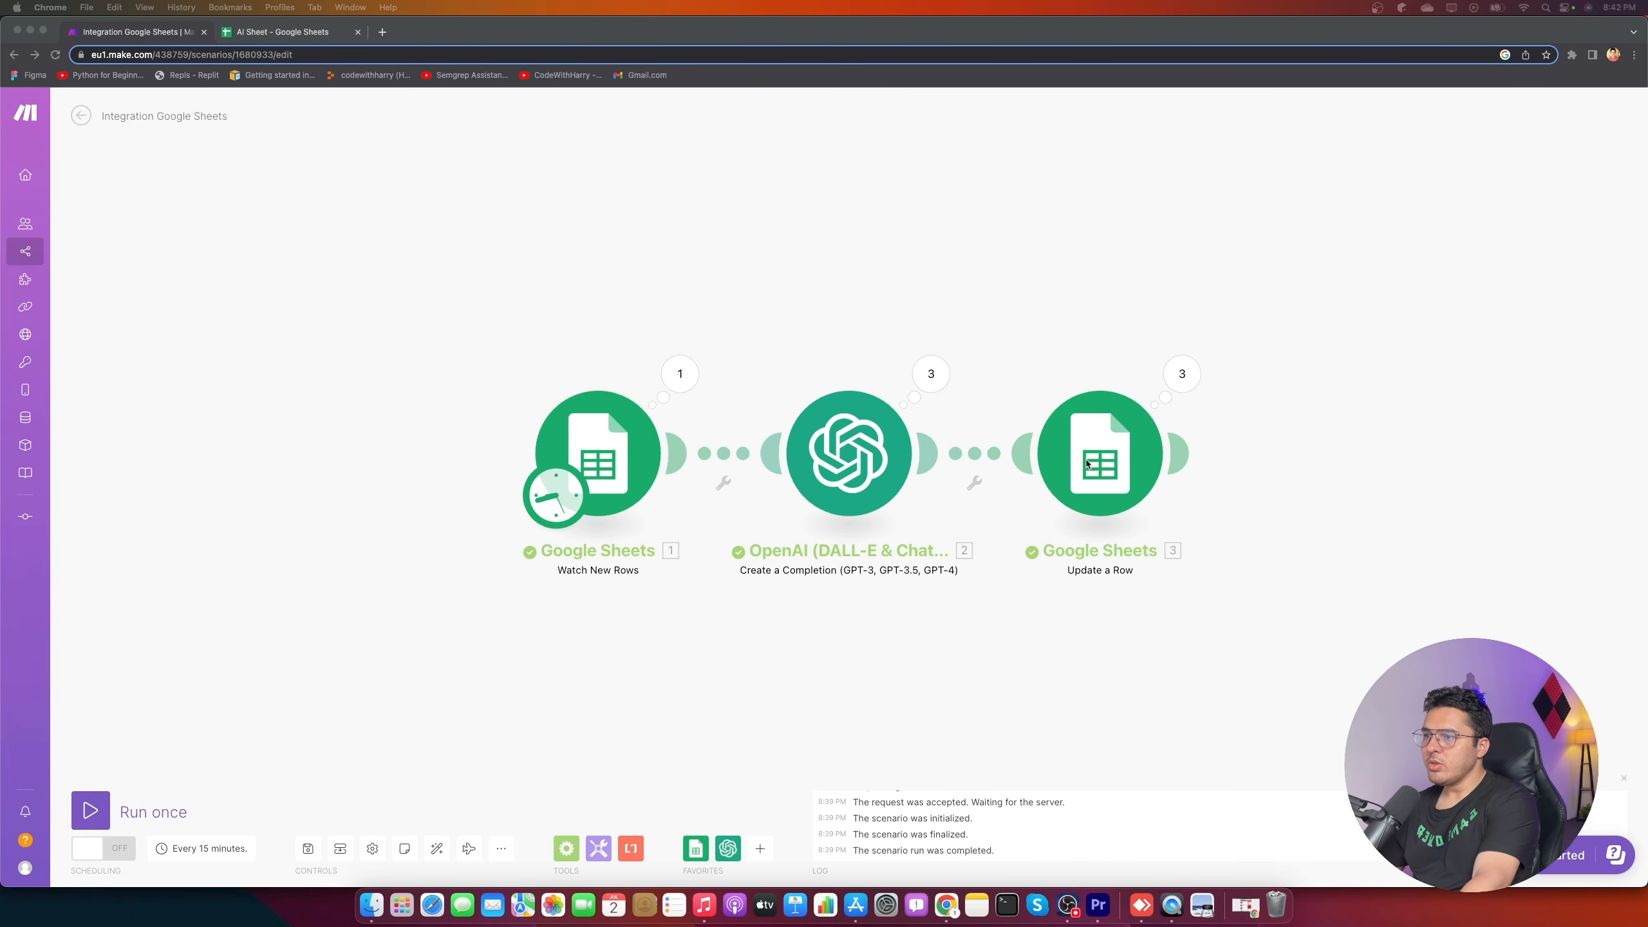
- Reopen the OpenAI module settings, make sure Max Tokens reads 2500, and save
left_click(1214, 722)
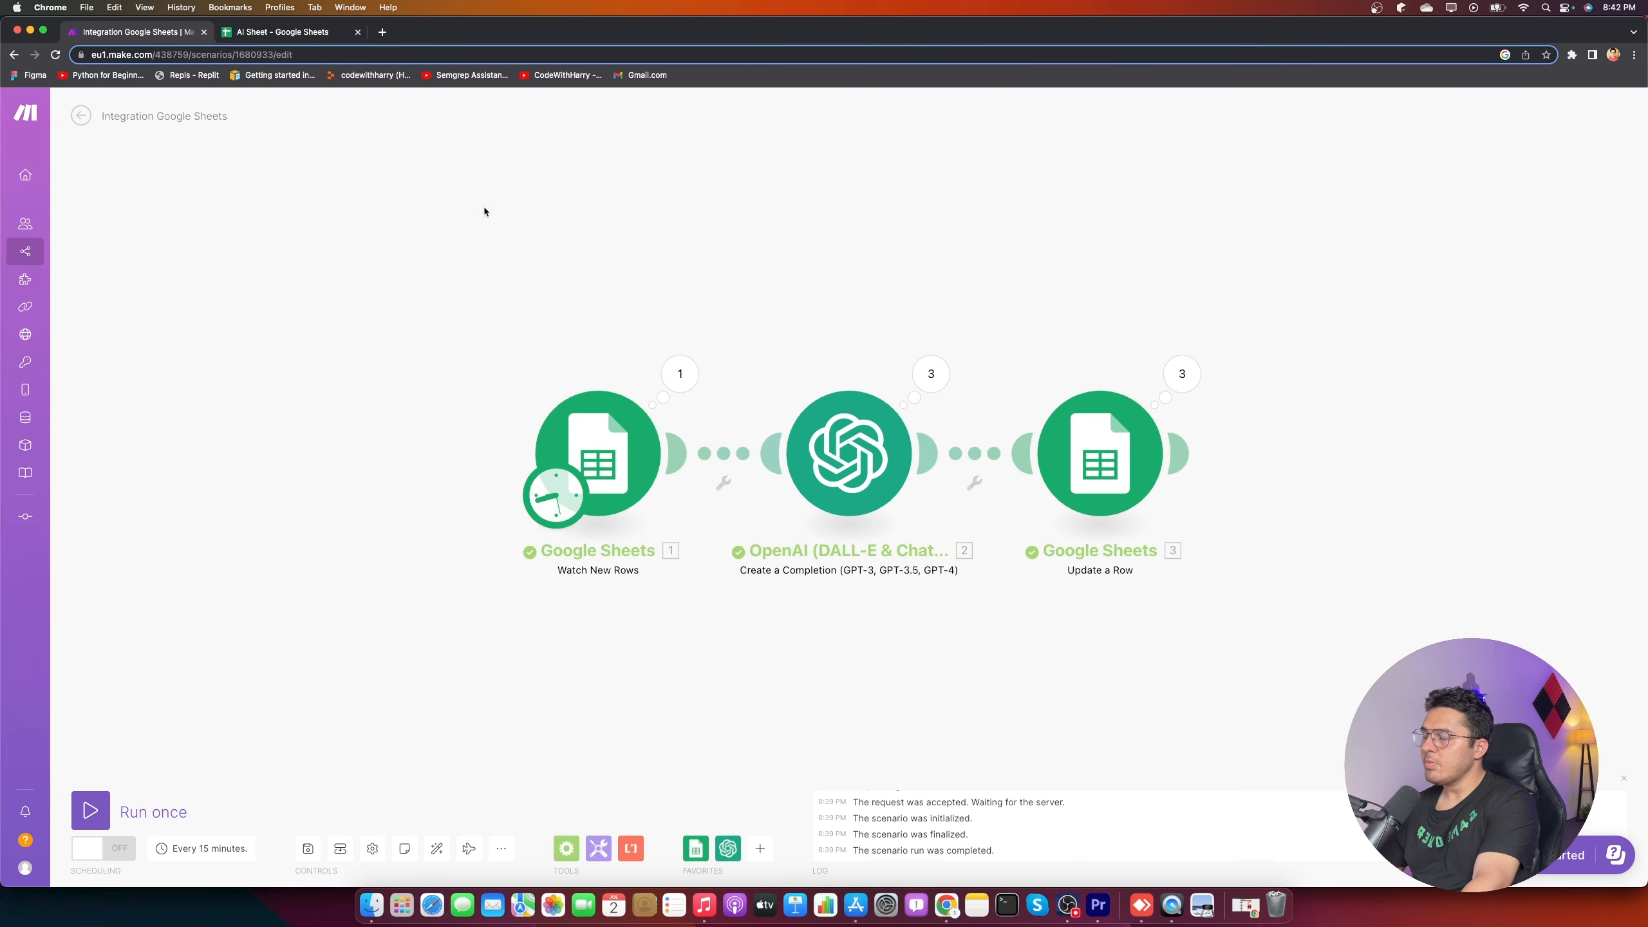
right_click(825, 445)
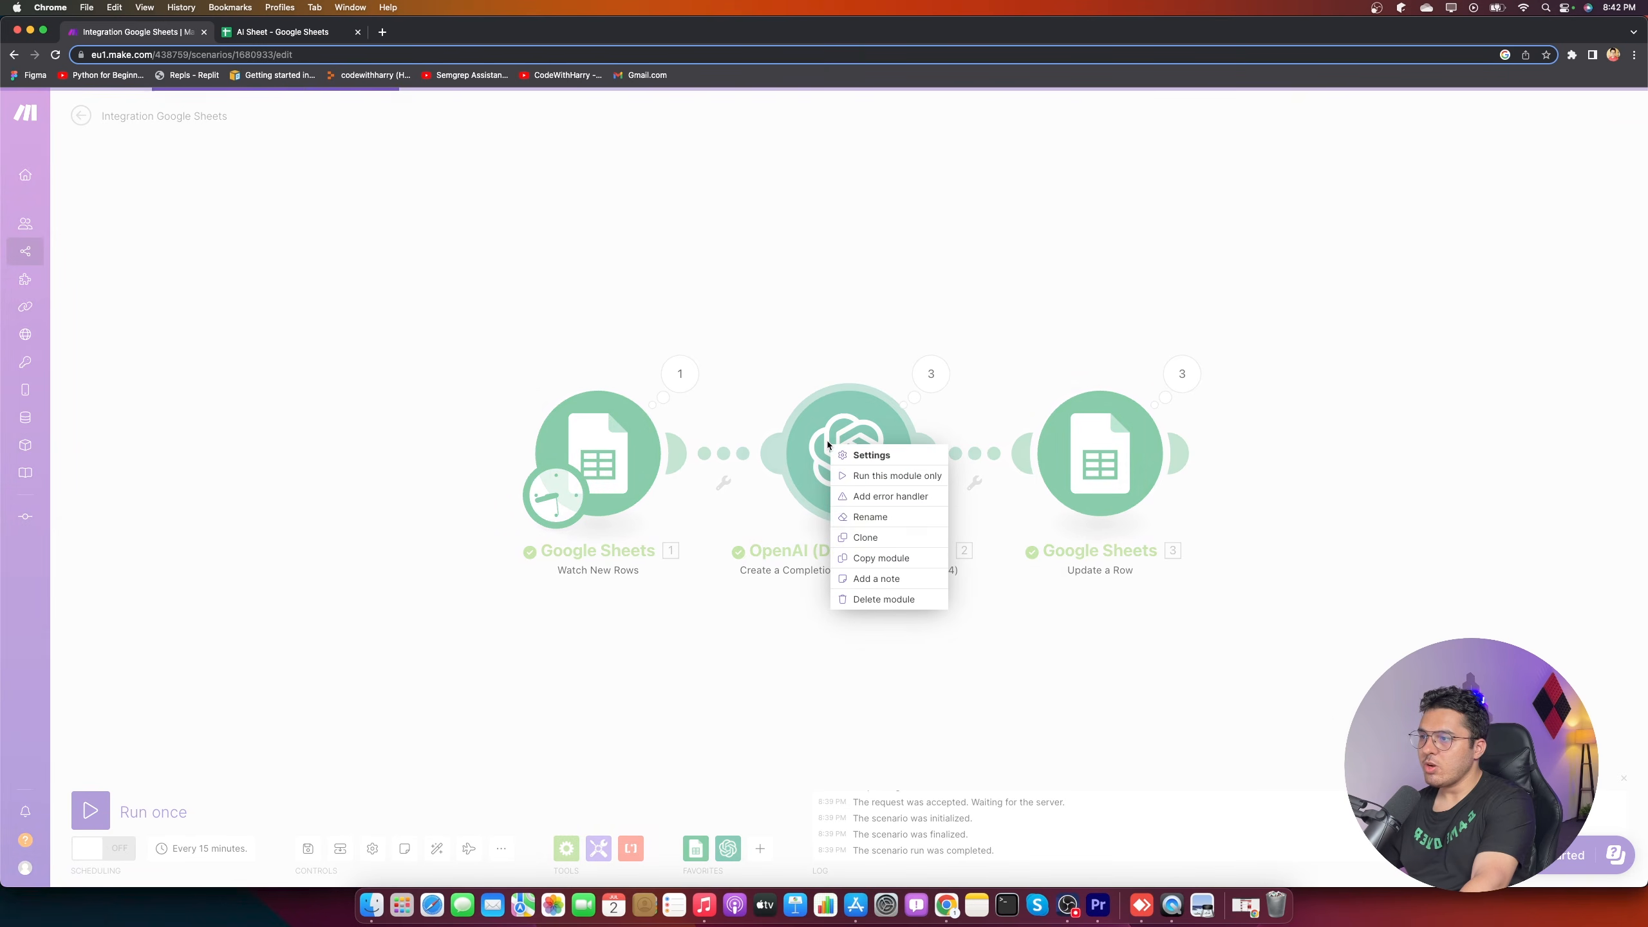
left_click(876, 456)
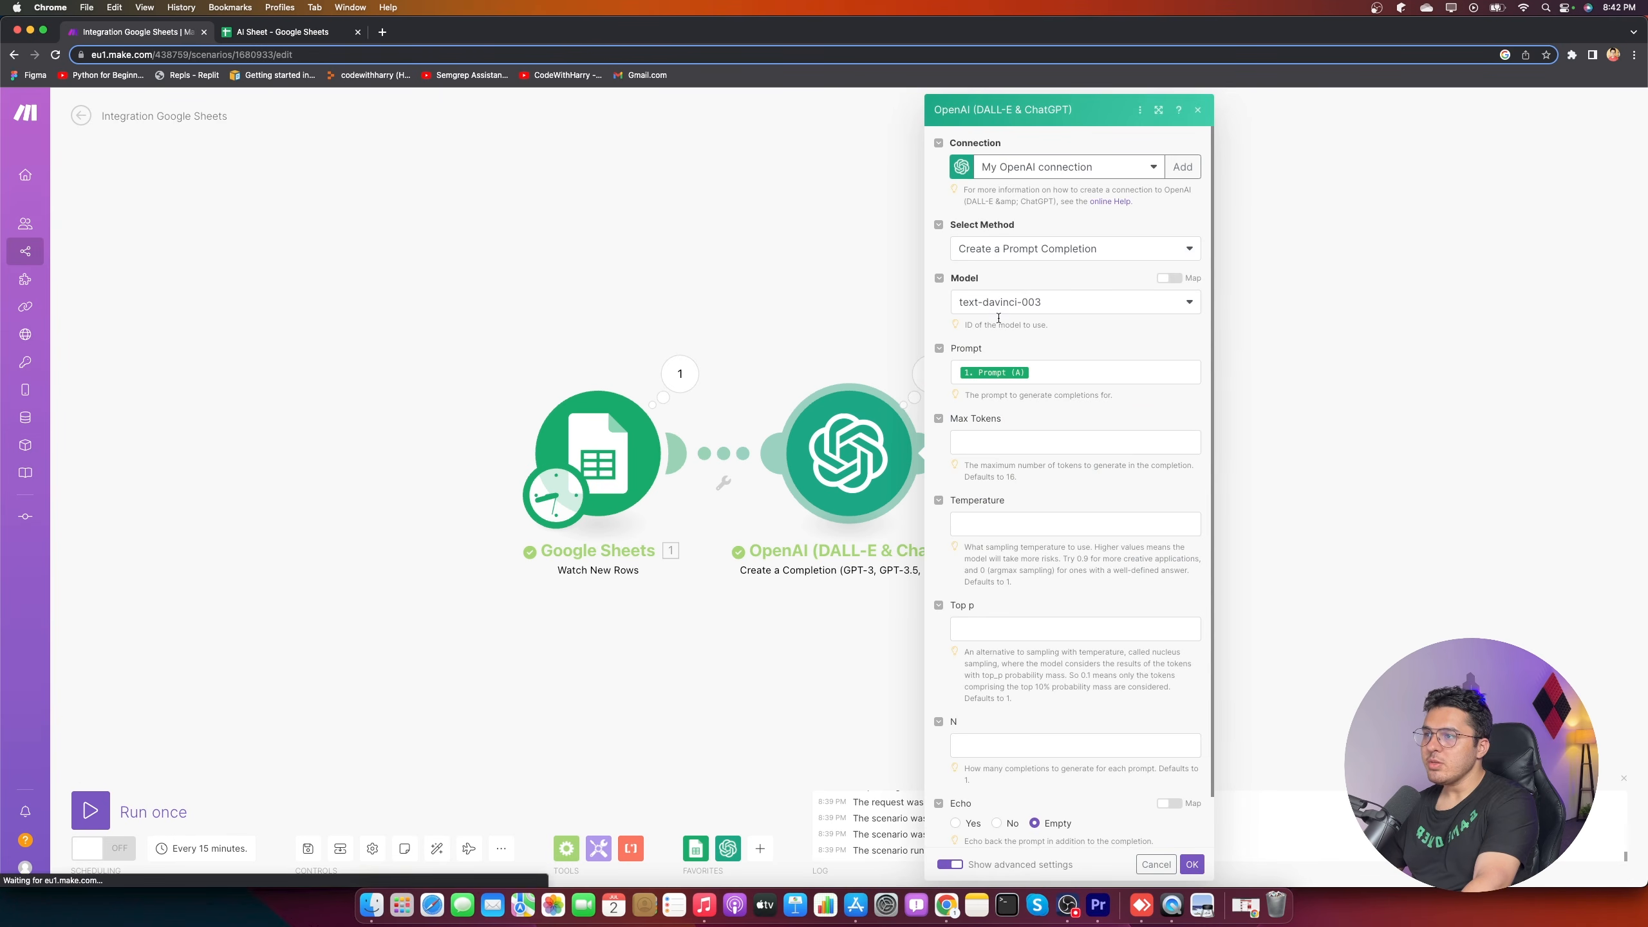
left_click(1010, 441)
type("2500")
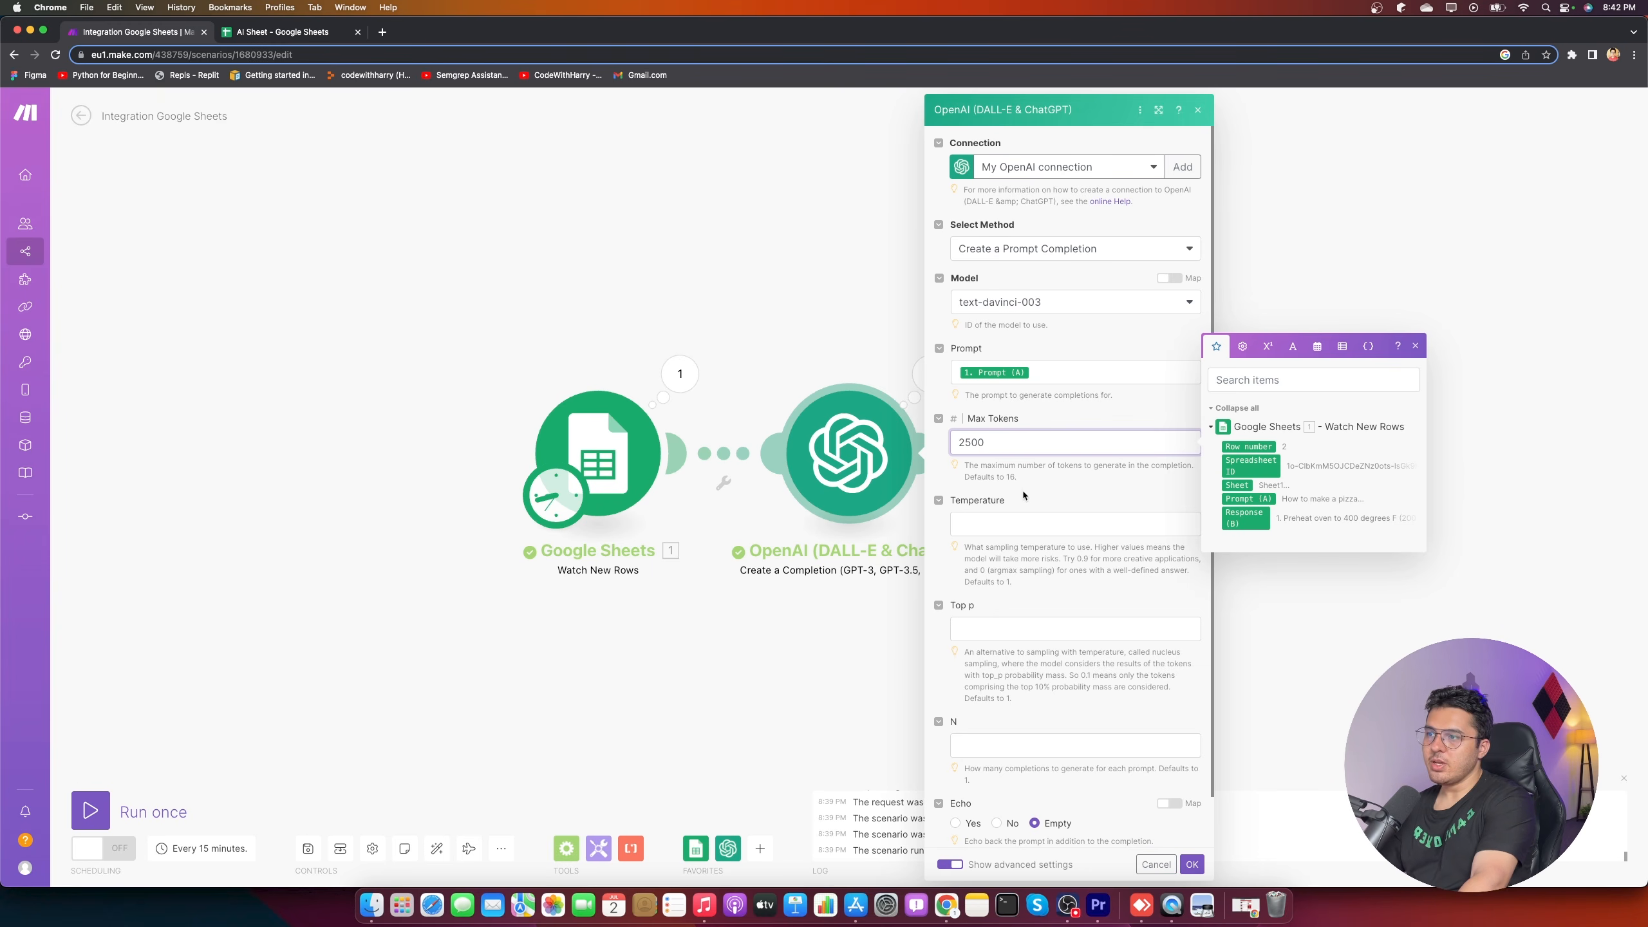
double_click(992, 440)
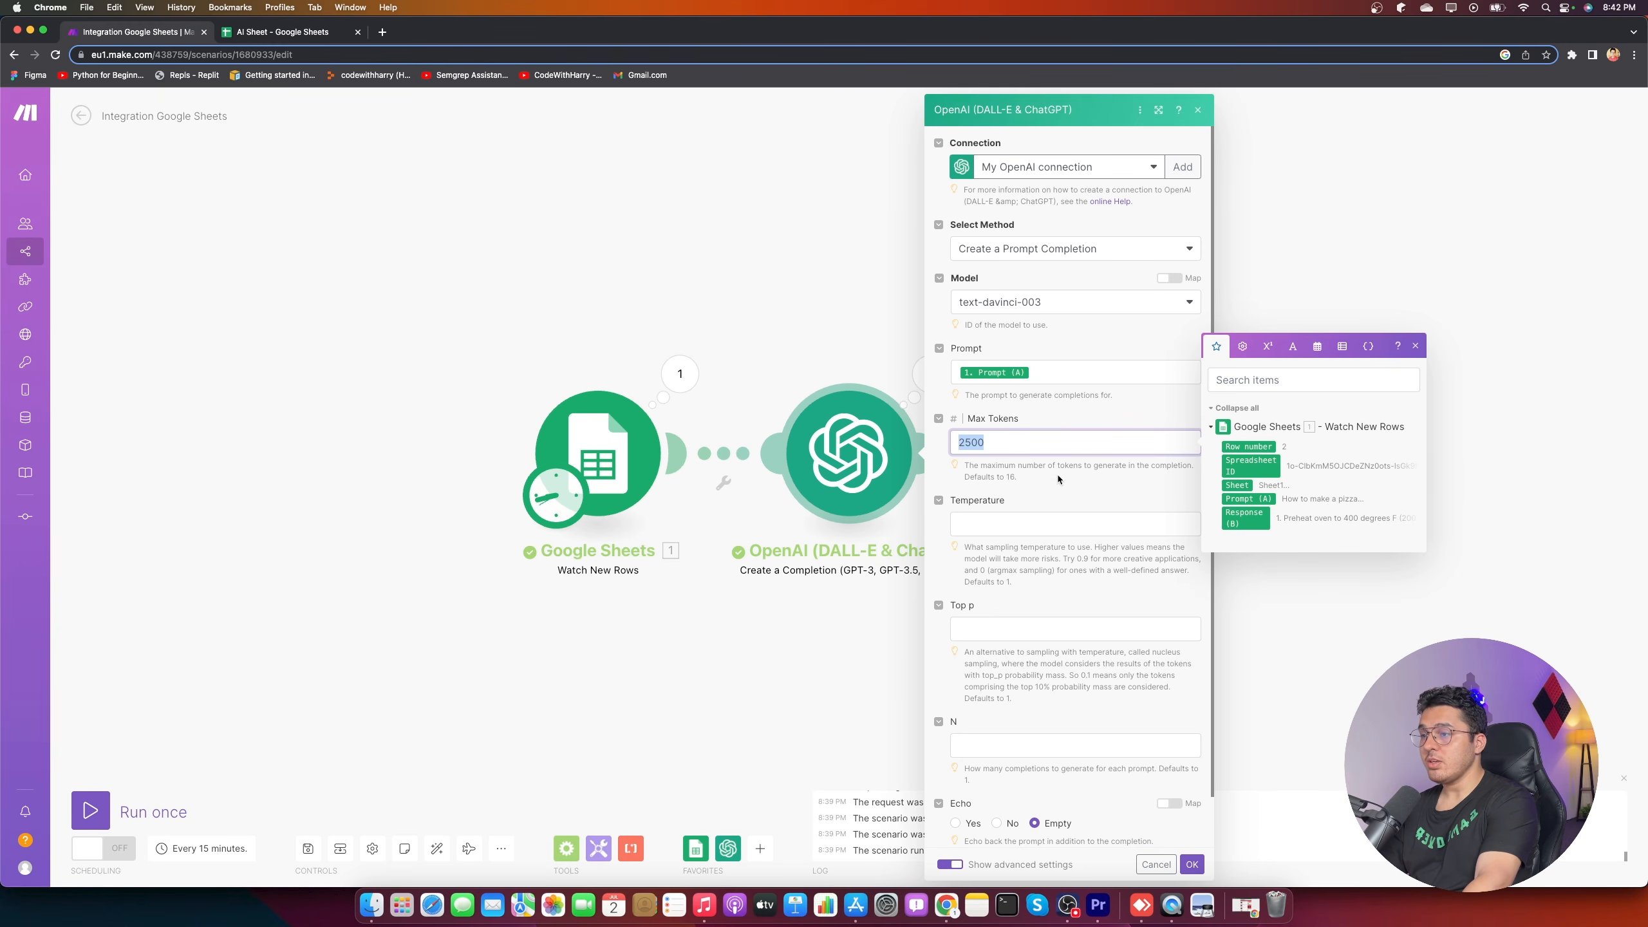
left_click(1188, 867)
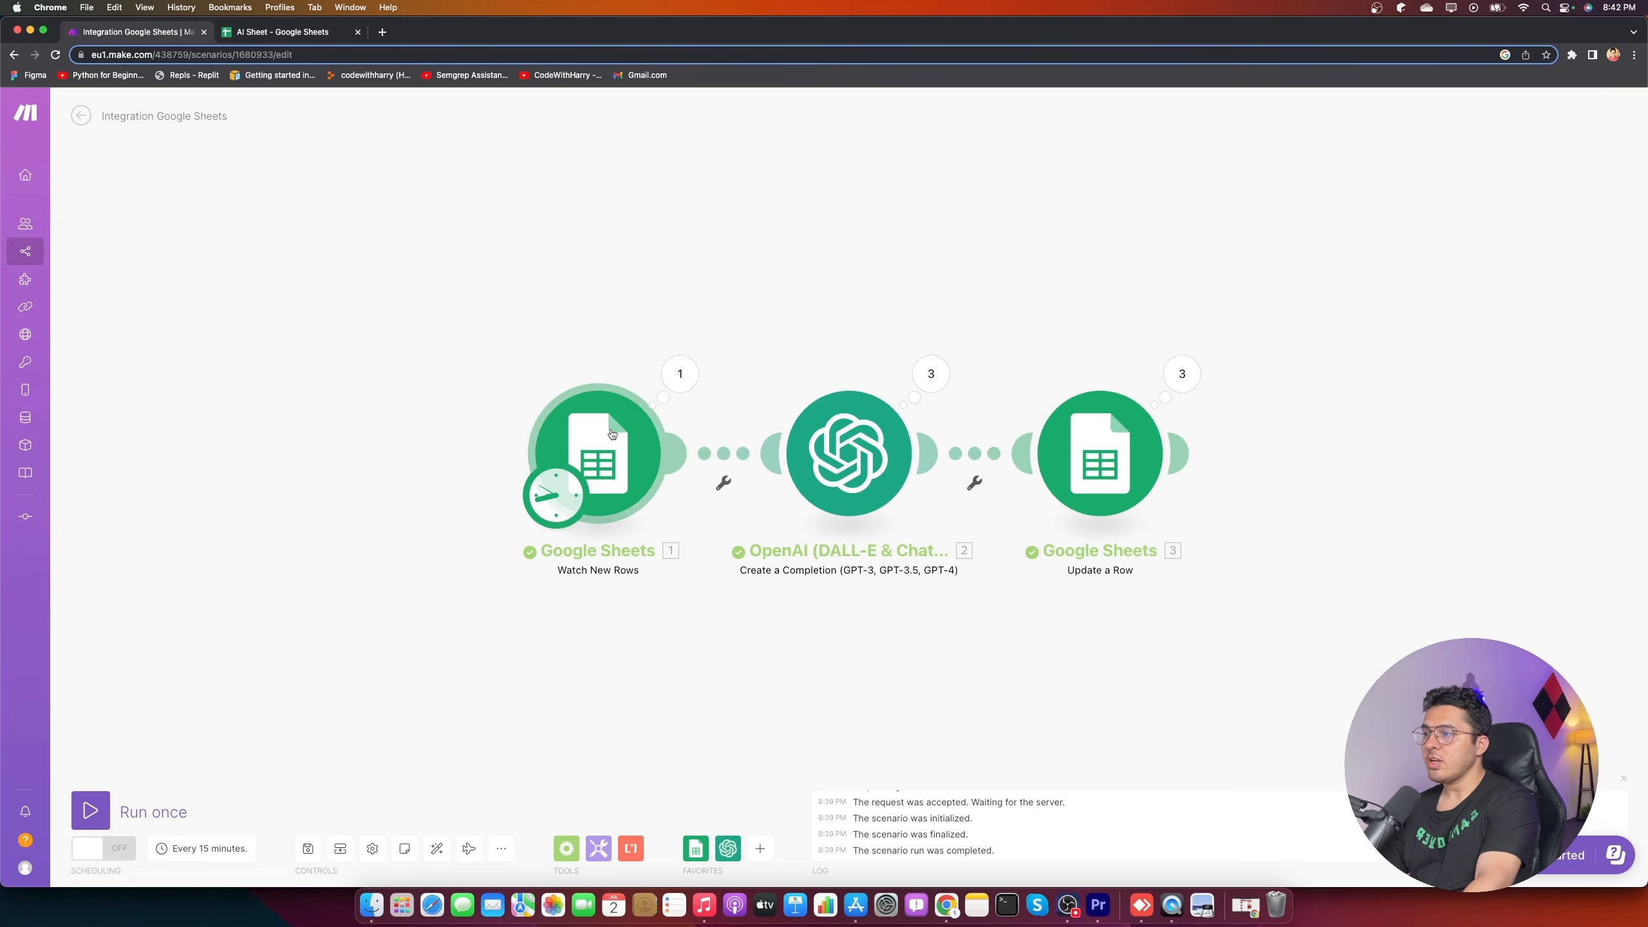
- Restart Watch New Rows from all rows, run the scenario once, and view the AI Sheet
right_click(572, 468)
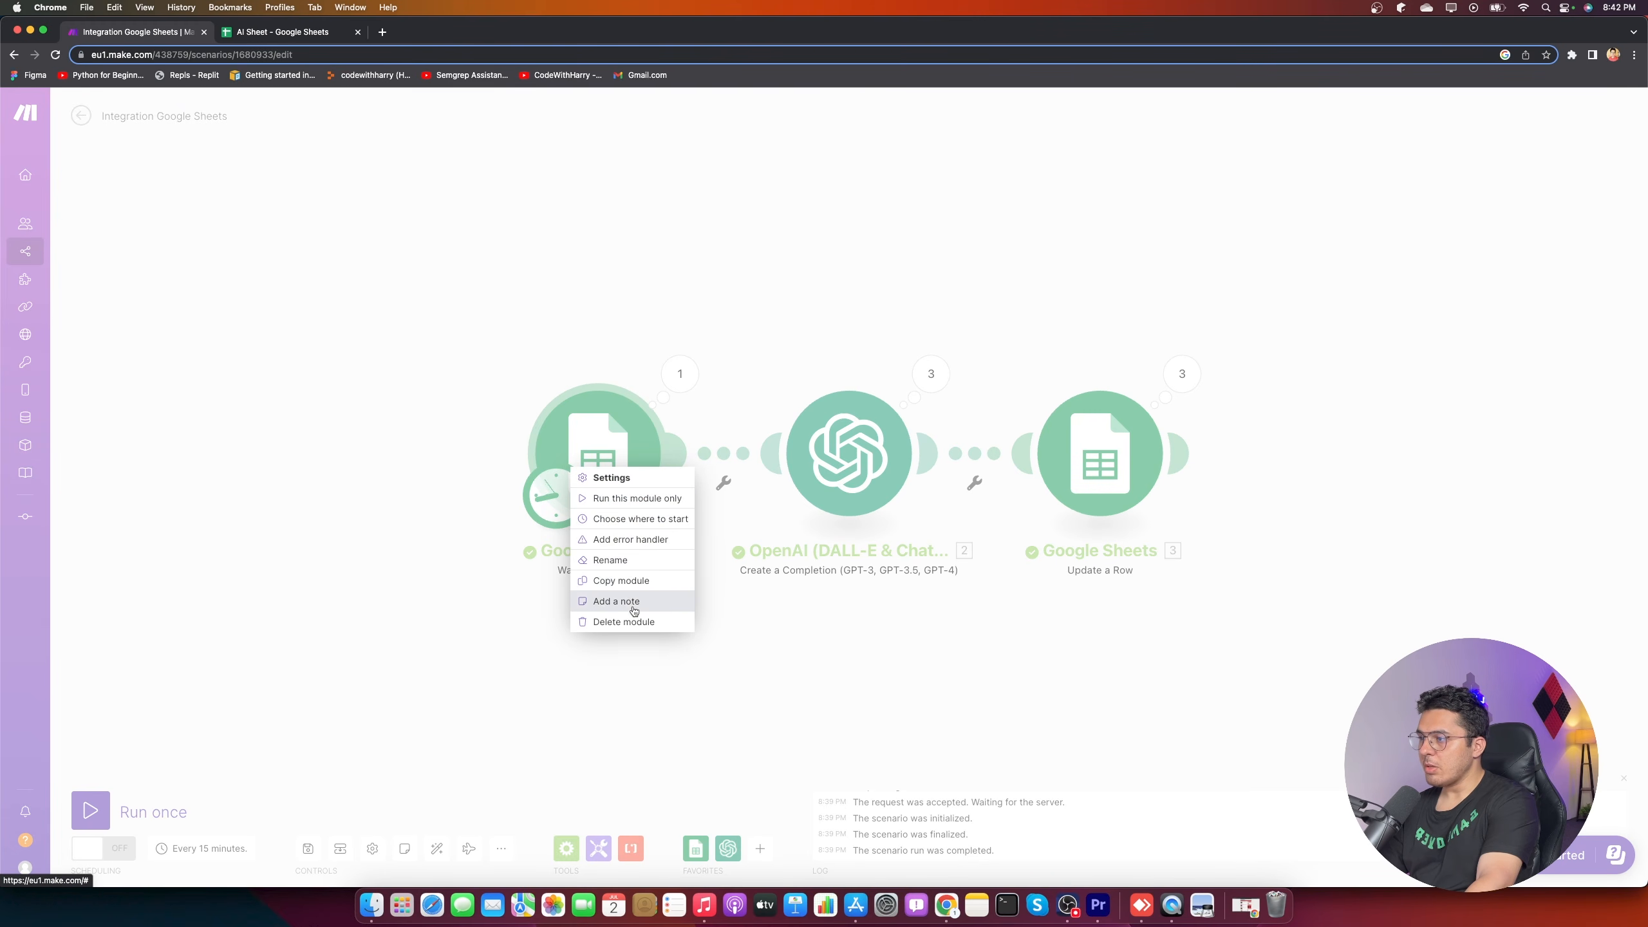
left_click(636, 518)
left_click(685, 473)
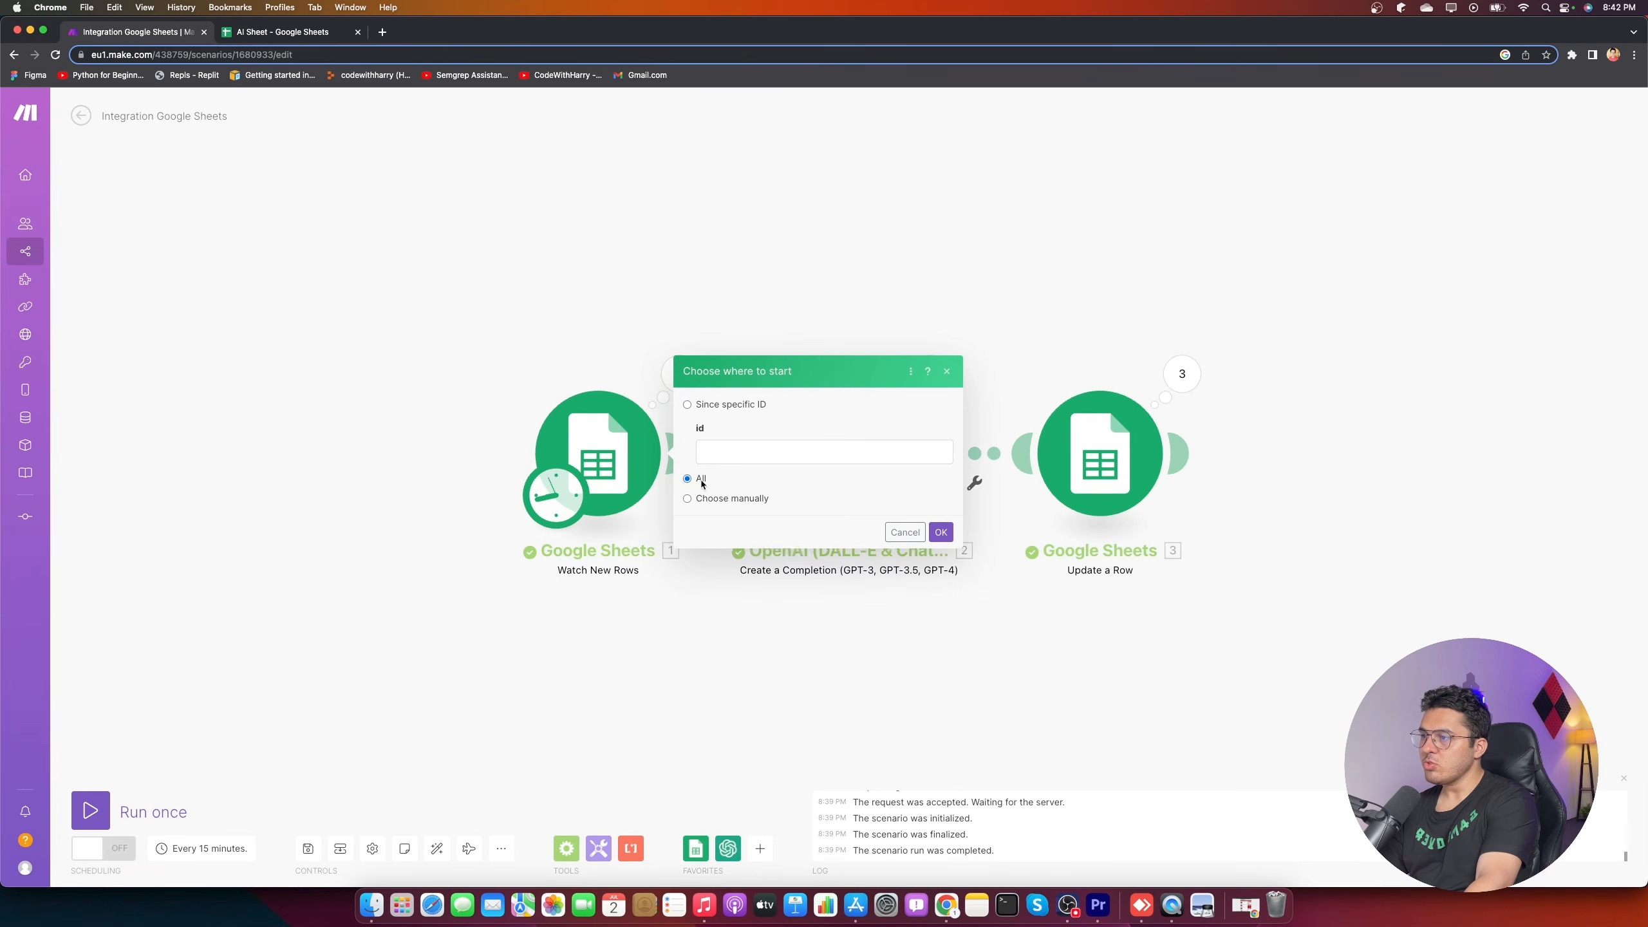
left_click(945, 479)
left_click(90, 802)
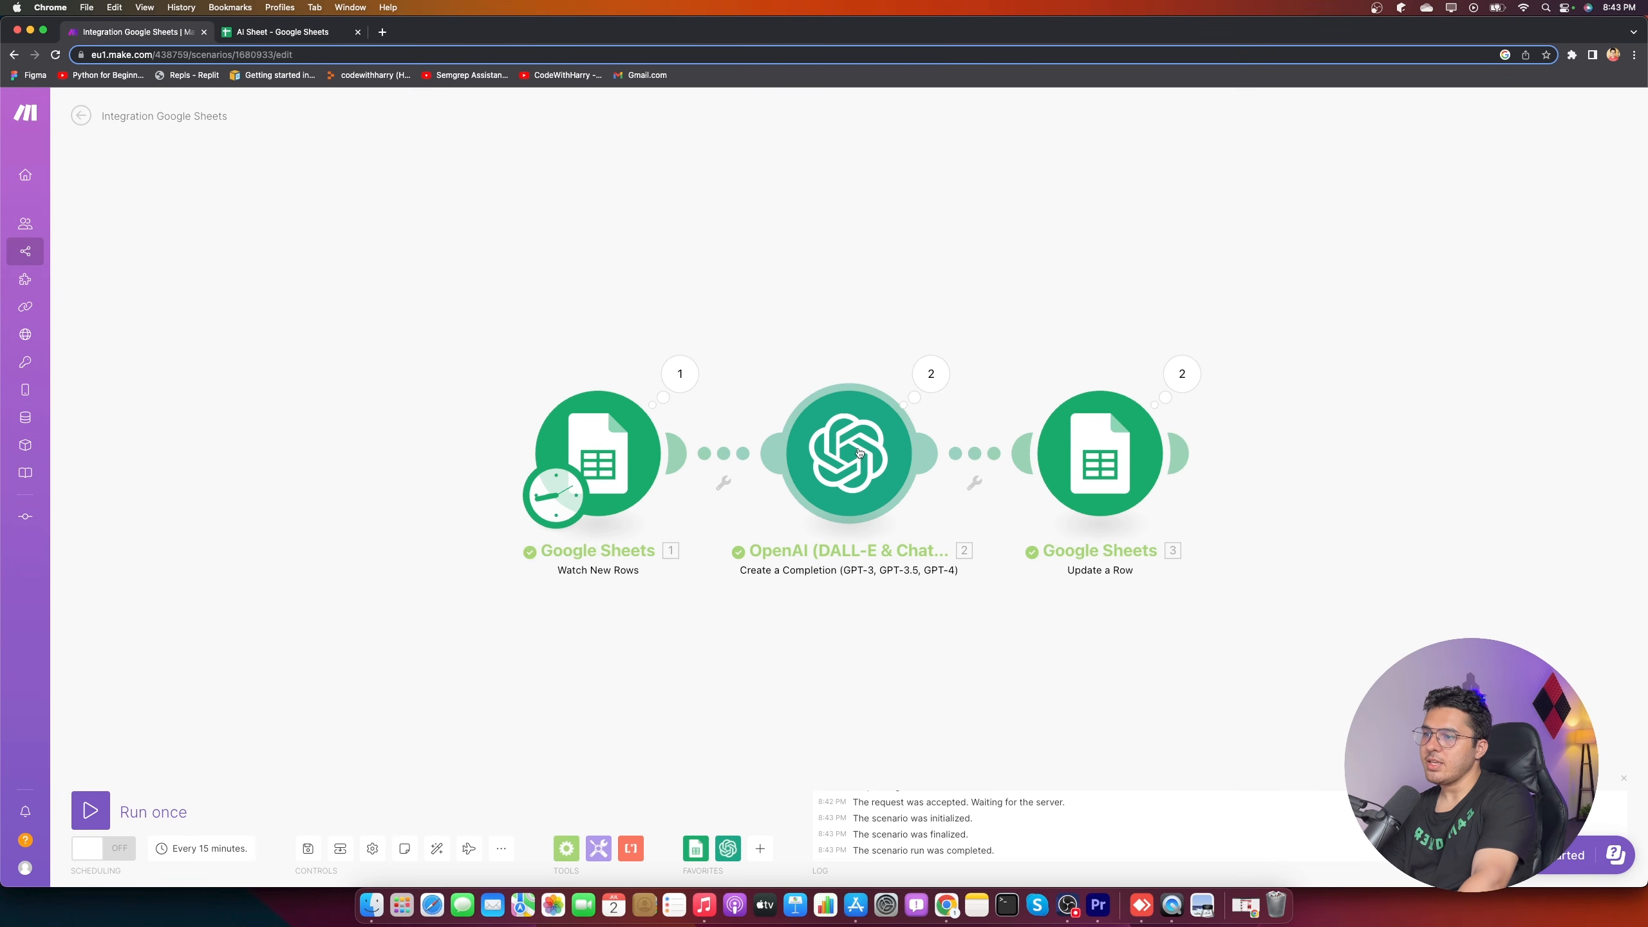
left_click(324, 36)
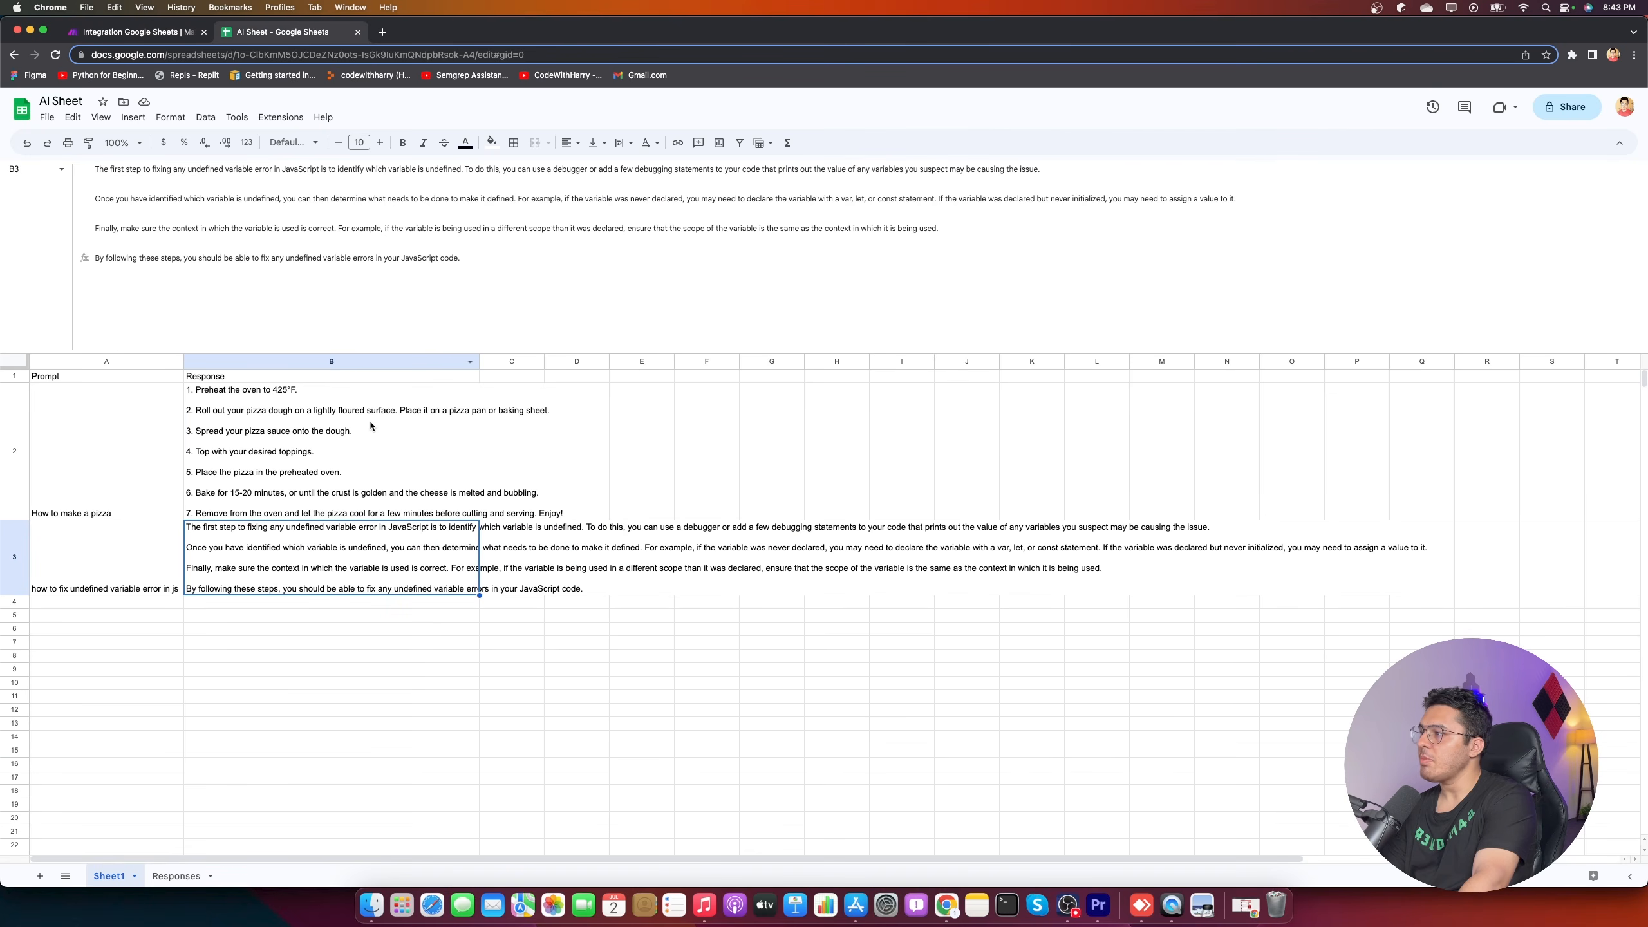
- Read the full pizza response in B2 and the JavaScript response in B3
left_click(410, 411)
left_click(255, 554)
left_click(84, 499)
left_click(318, 588)
left_click(161, 35)
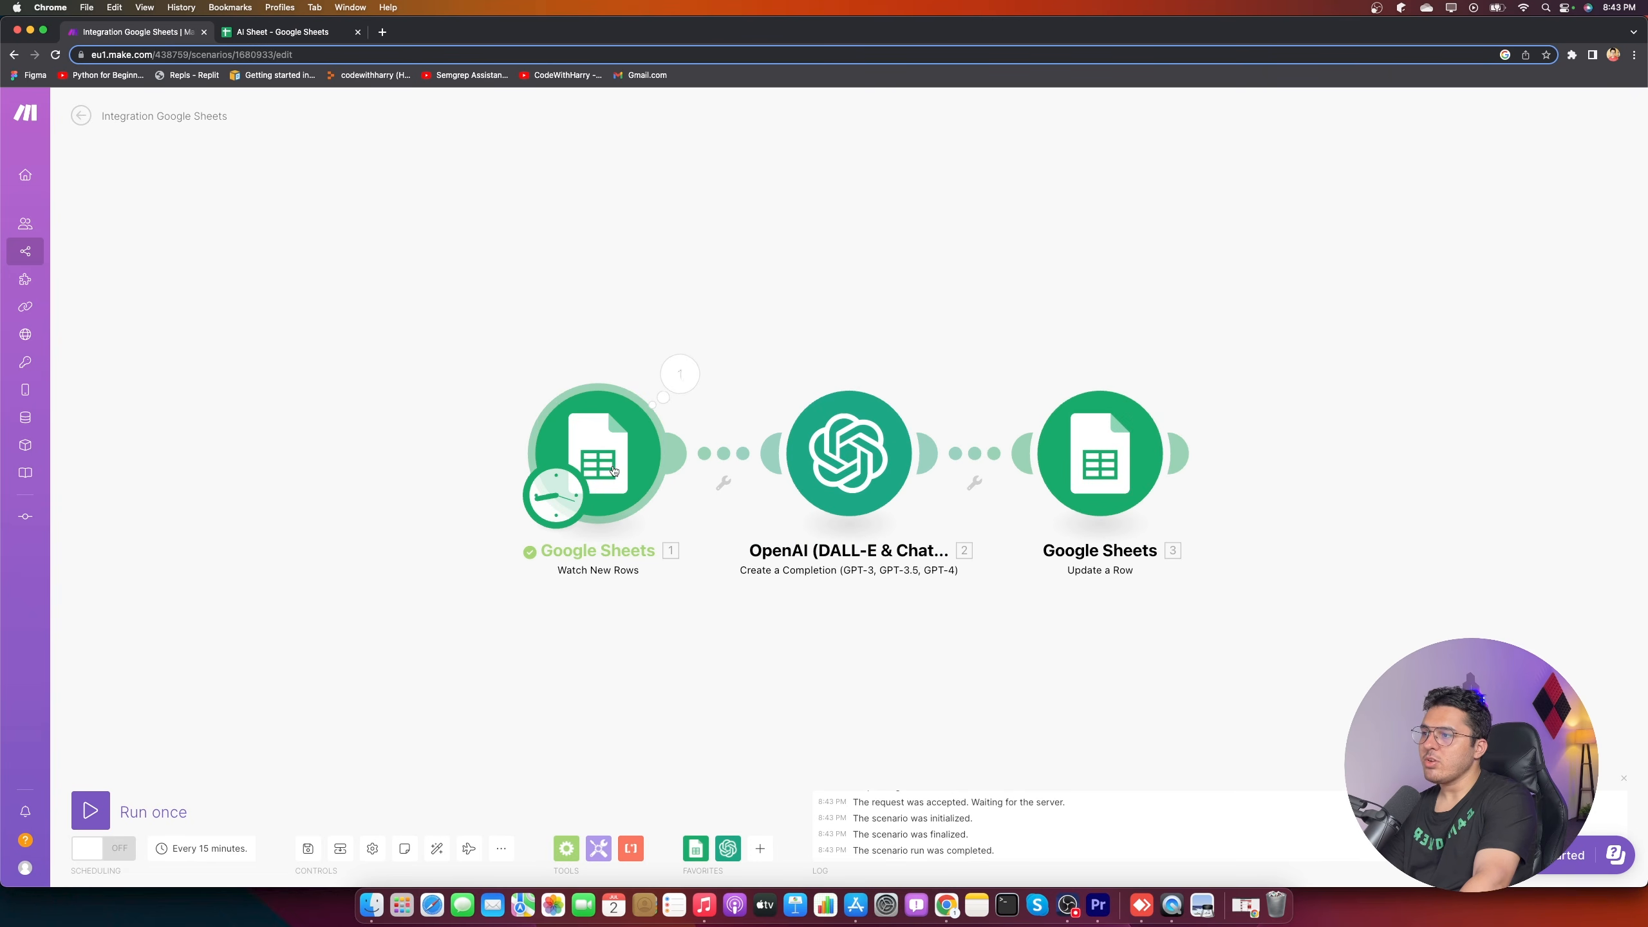
- Compare the trigger's run output with the AI Sheet, then close the output details
left_click(681, 374)
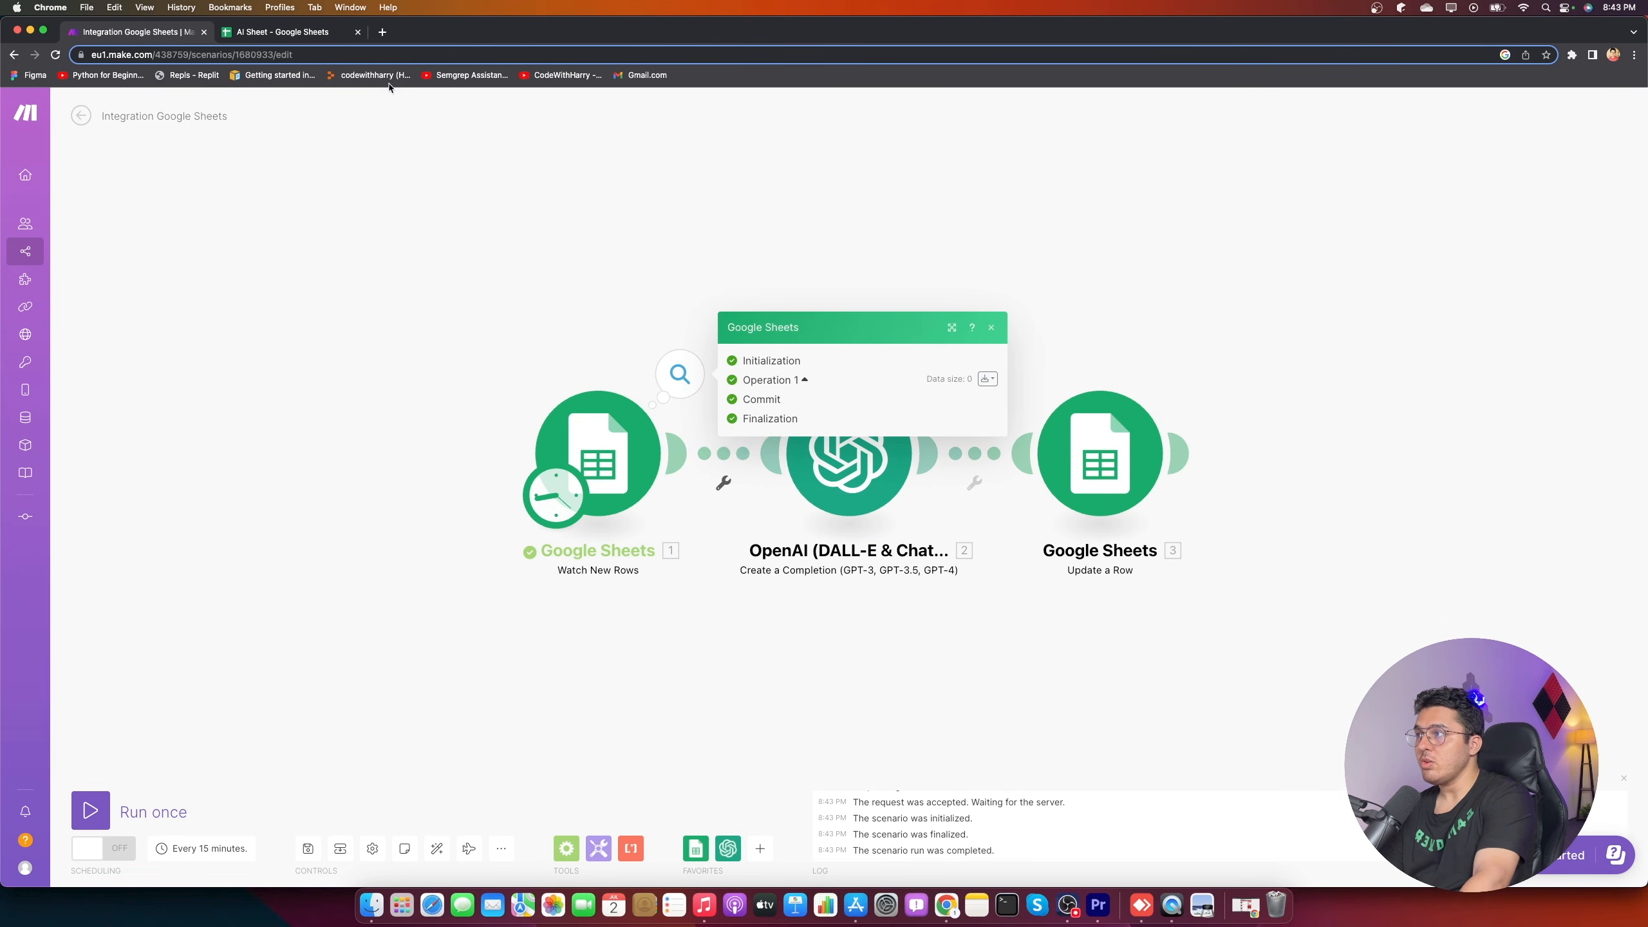
left_click(318, 32)
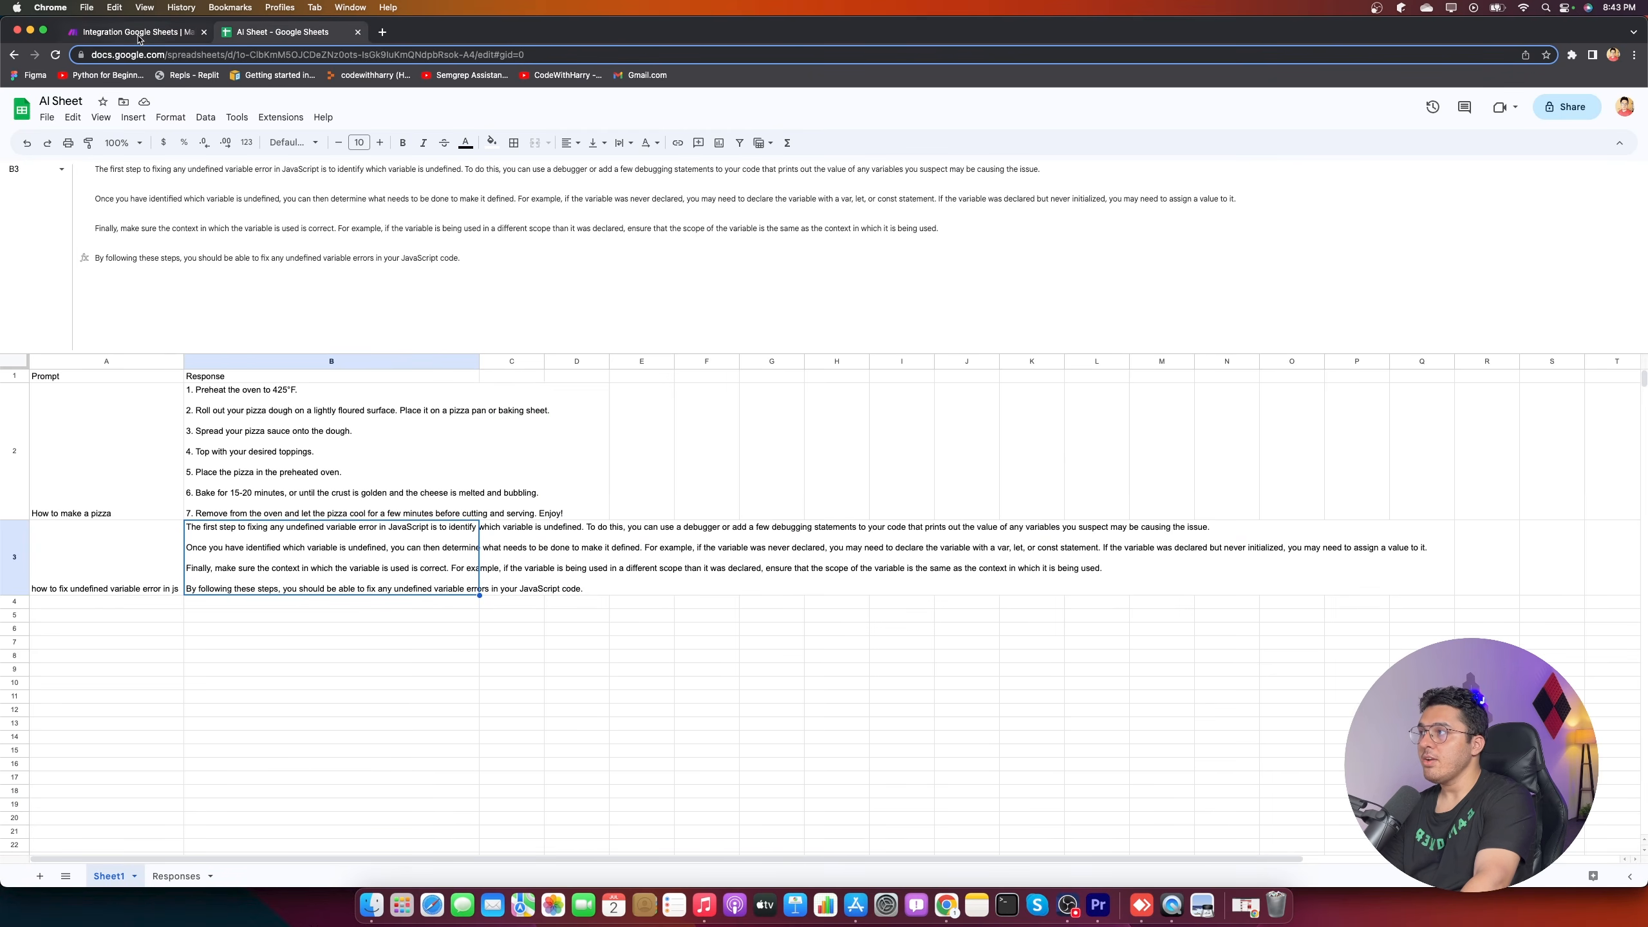
left_click(138, 32)
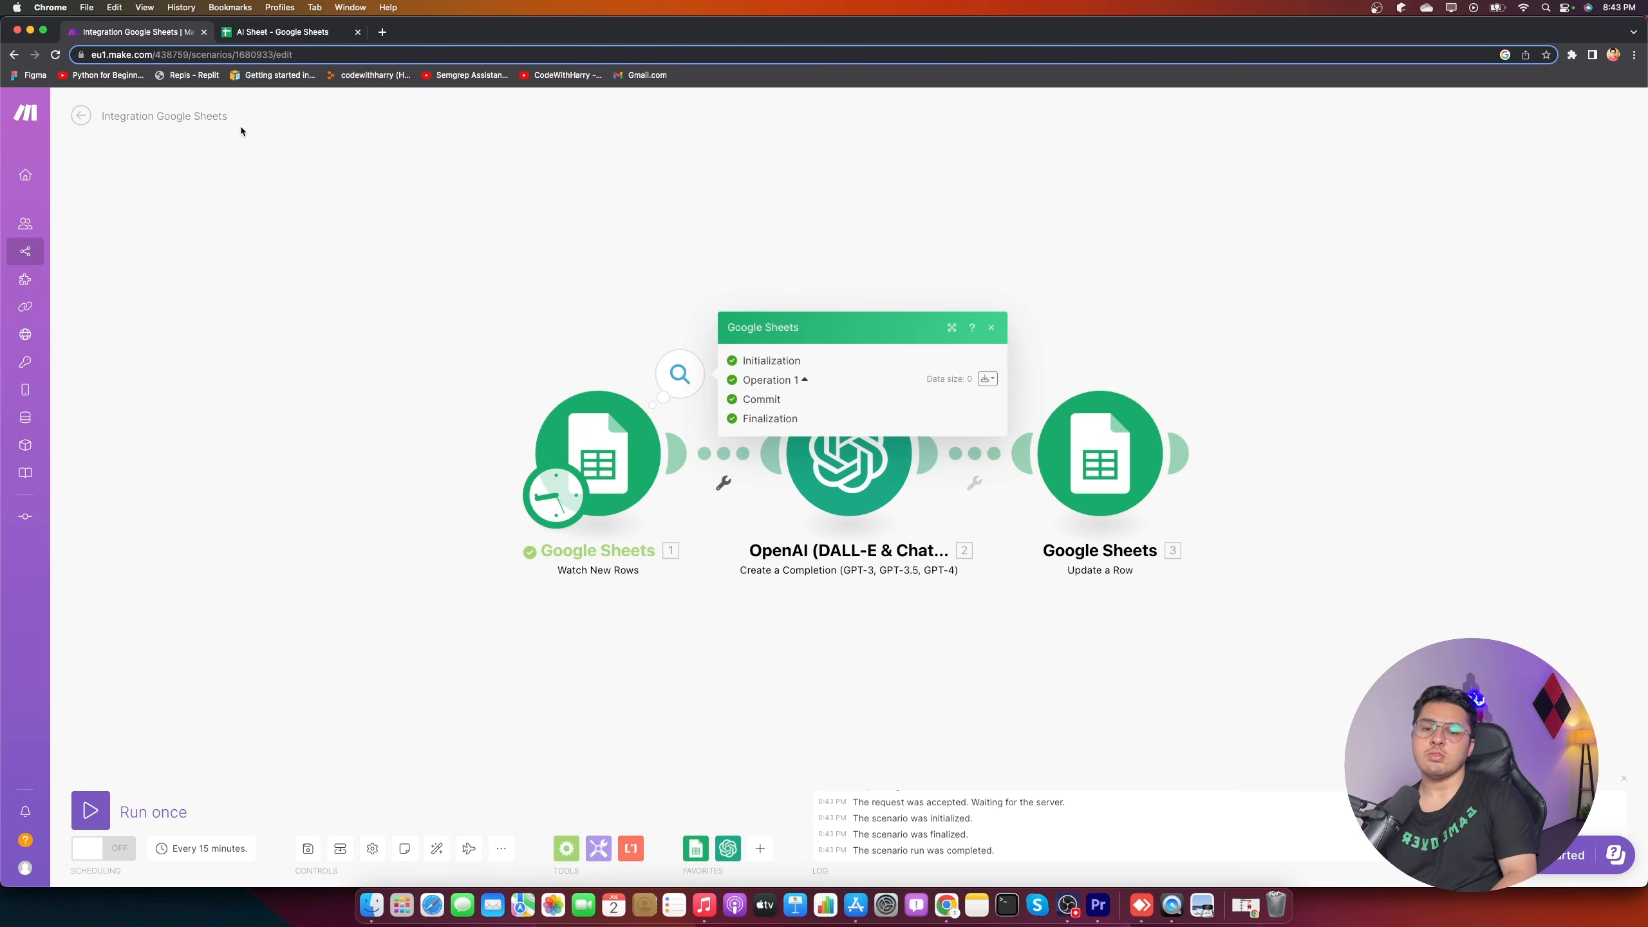
left_click(443, 394)
- Set Watch New Rows to start from all rows and run the scenario once
right_click(623, 464)
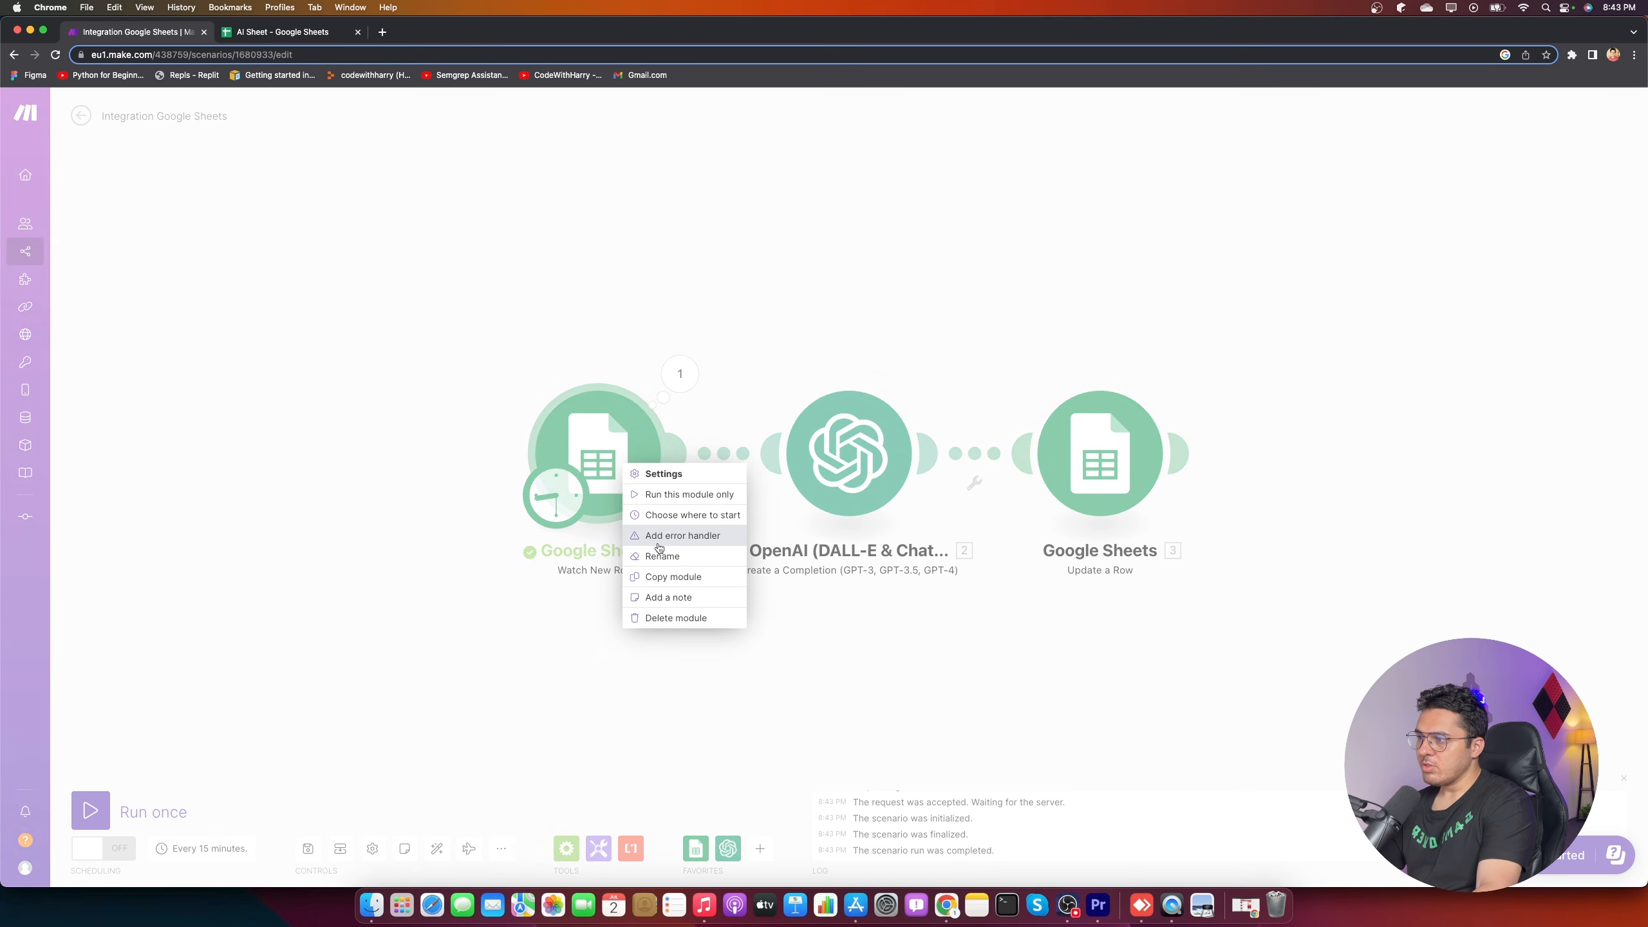
left_click(683, 519)
left_click(704, 482)
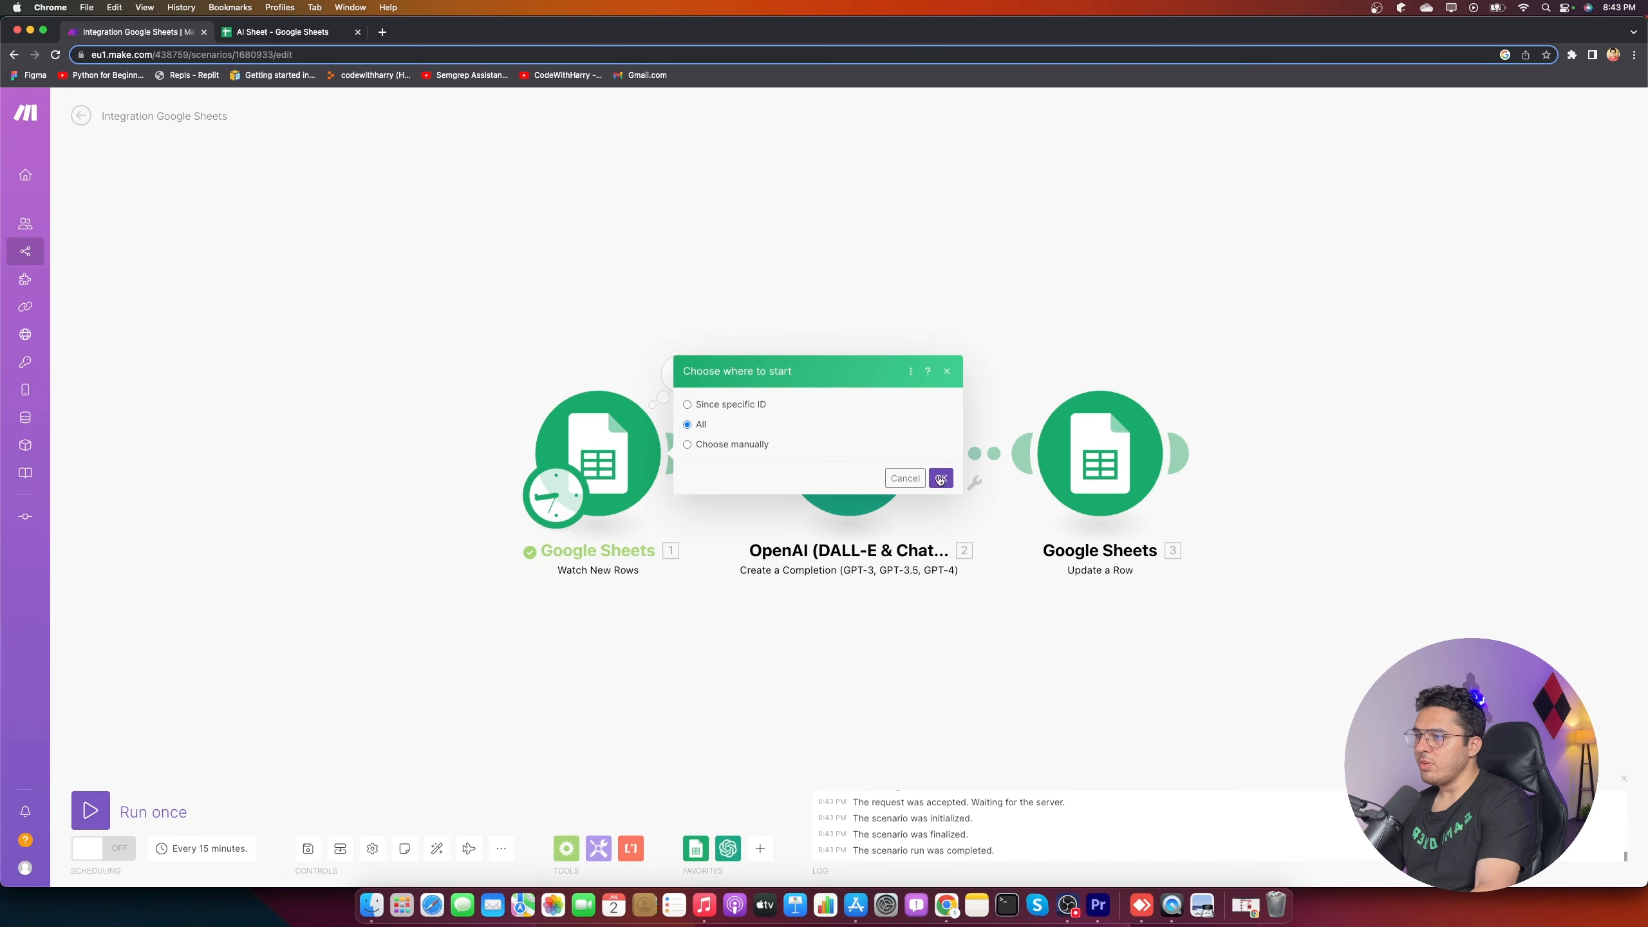
left_click(940, 479)
left_click(90, 810)
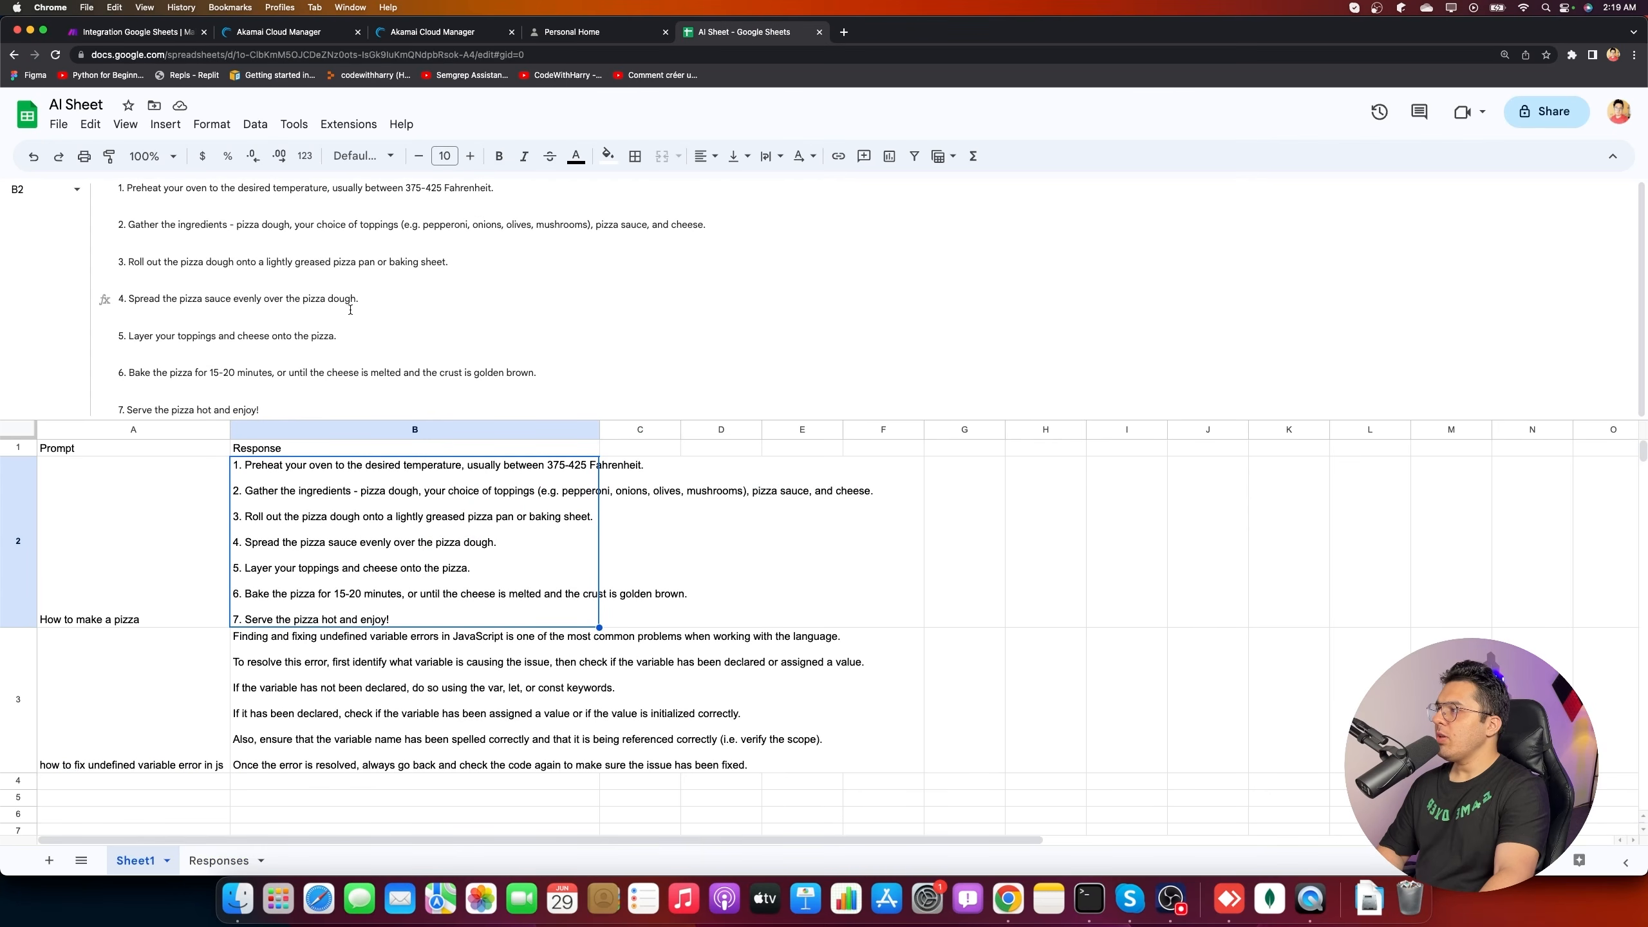
- Review B2's seven-step pizza answer and B3's six-line JavaScript answer, then return to Make
left_click(544, 356)
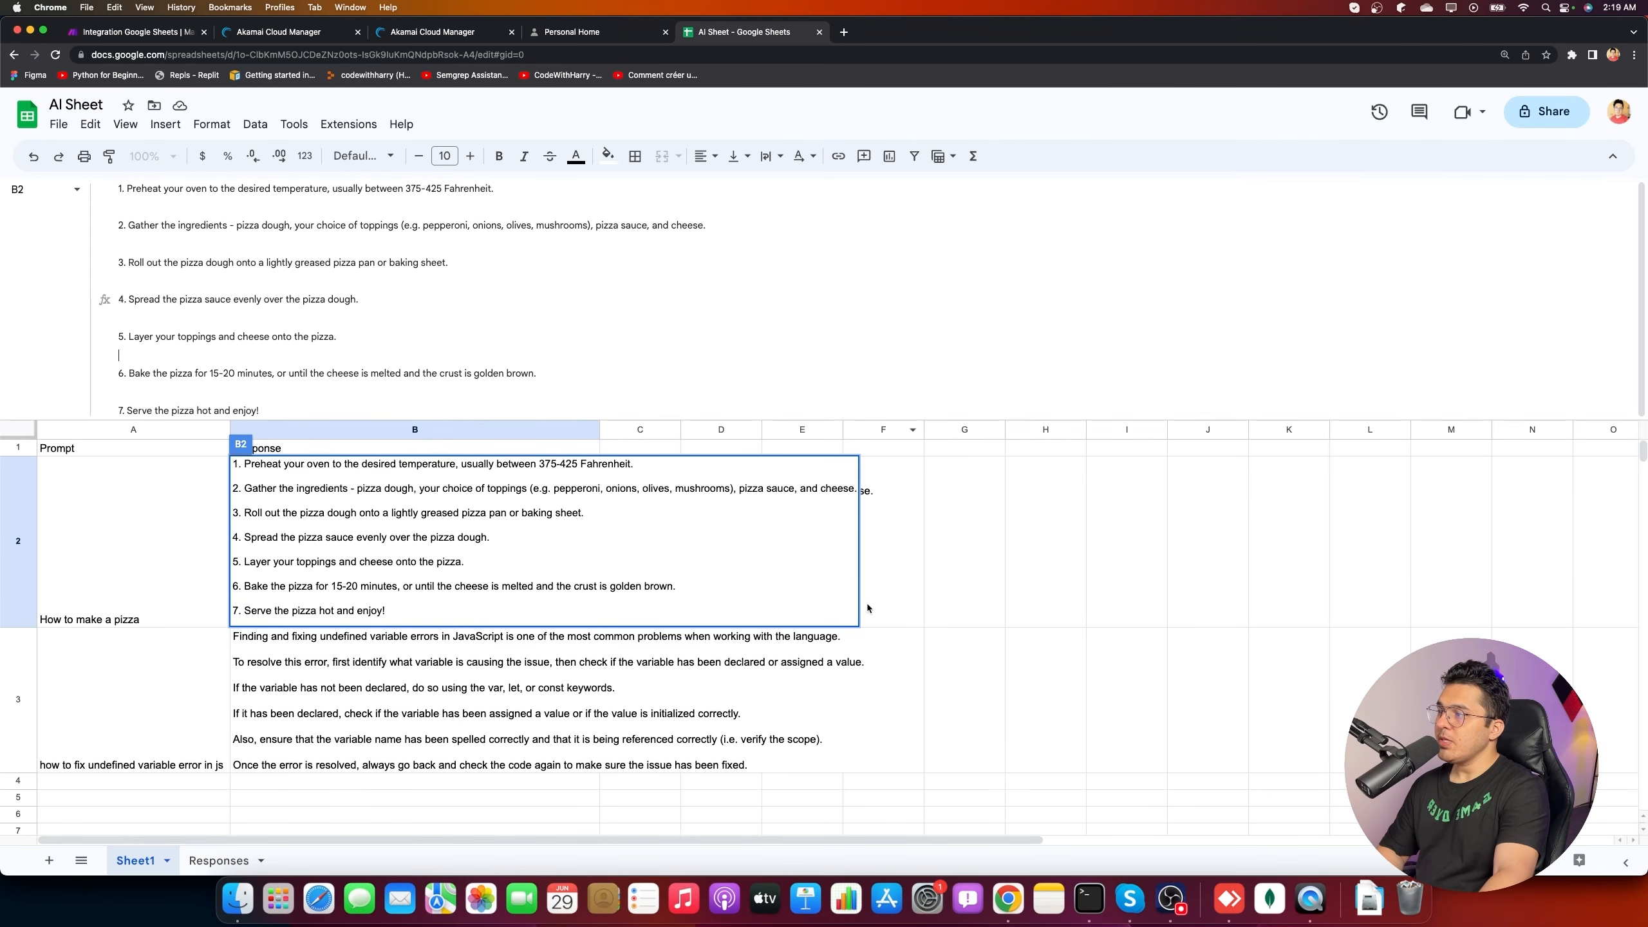
left_click_drag(845, 418, 848, 253)
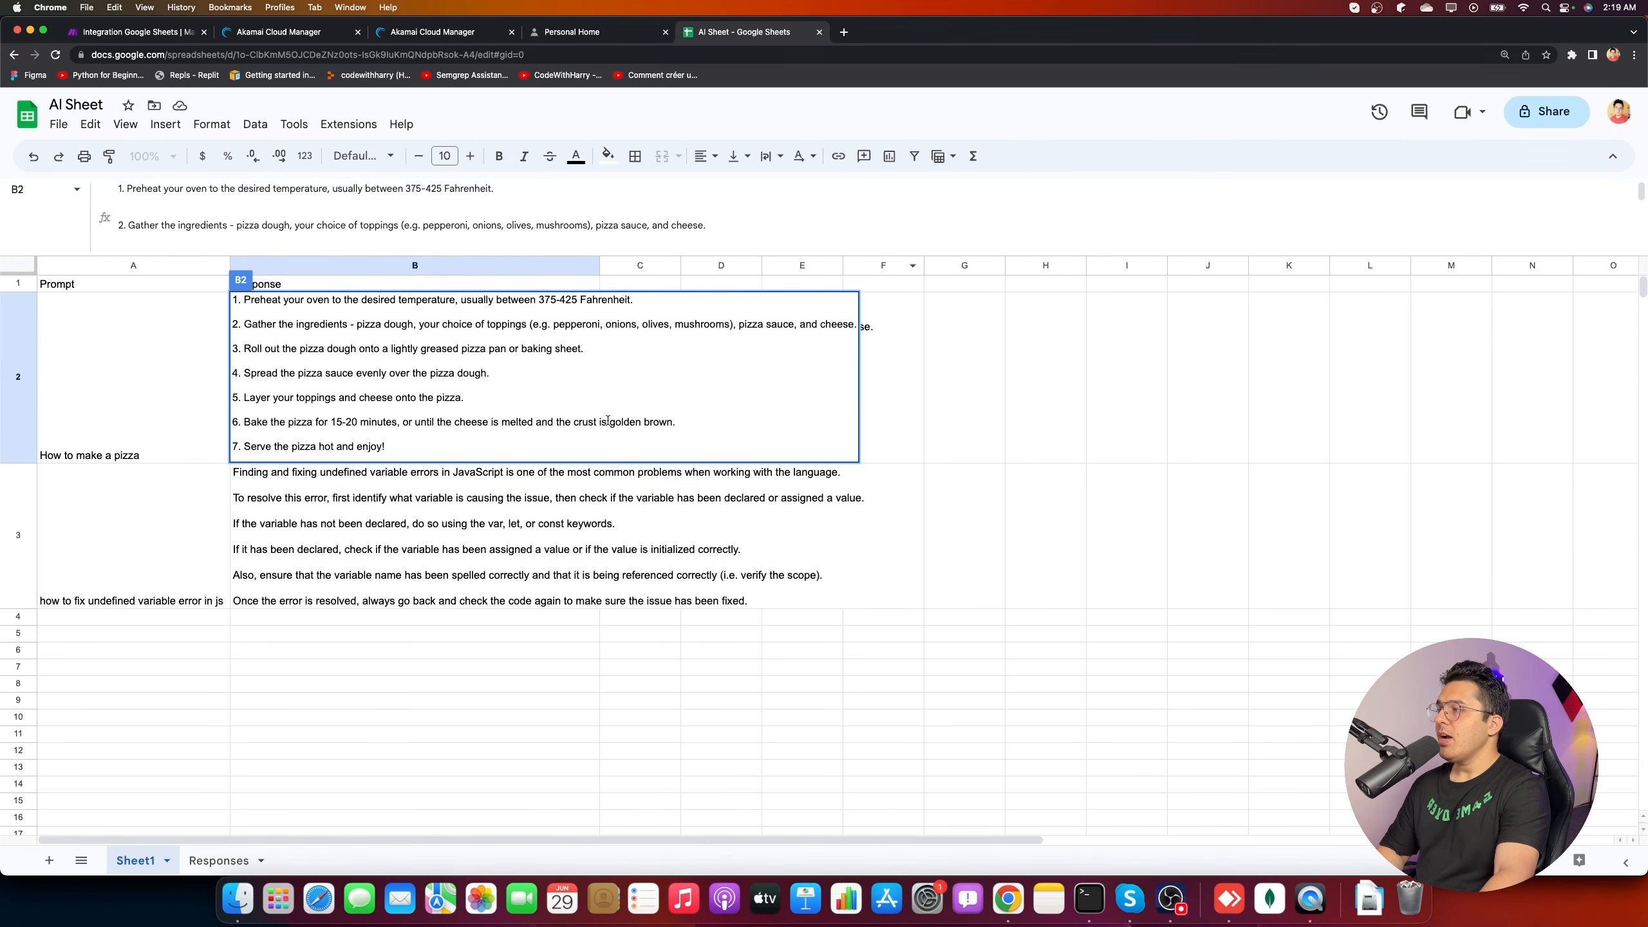
left_click(399, 522)
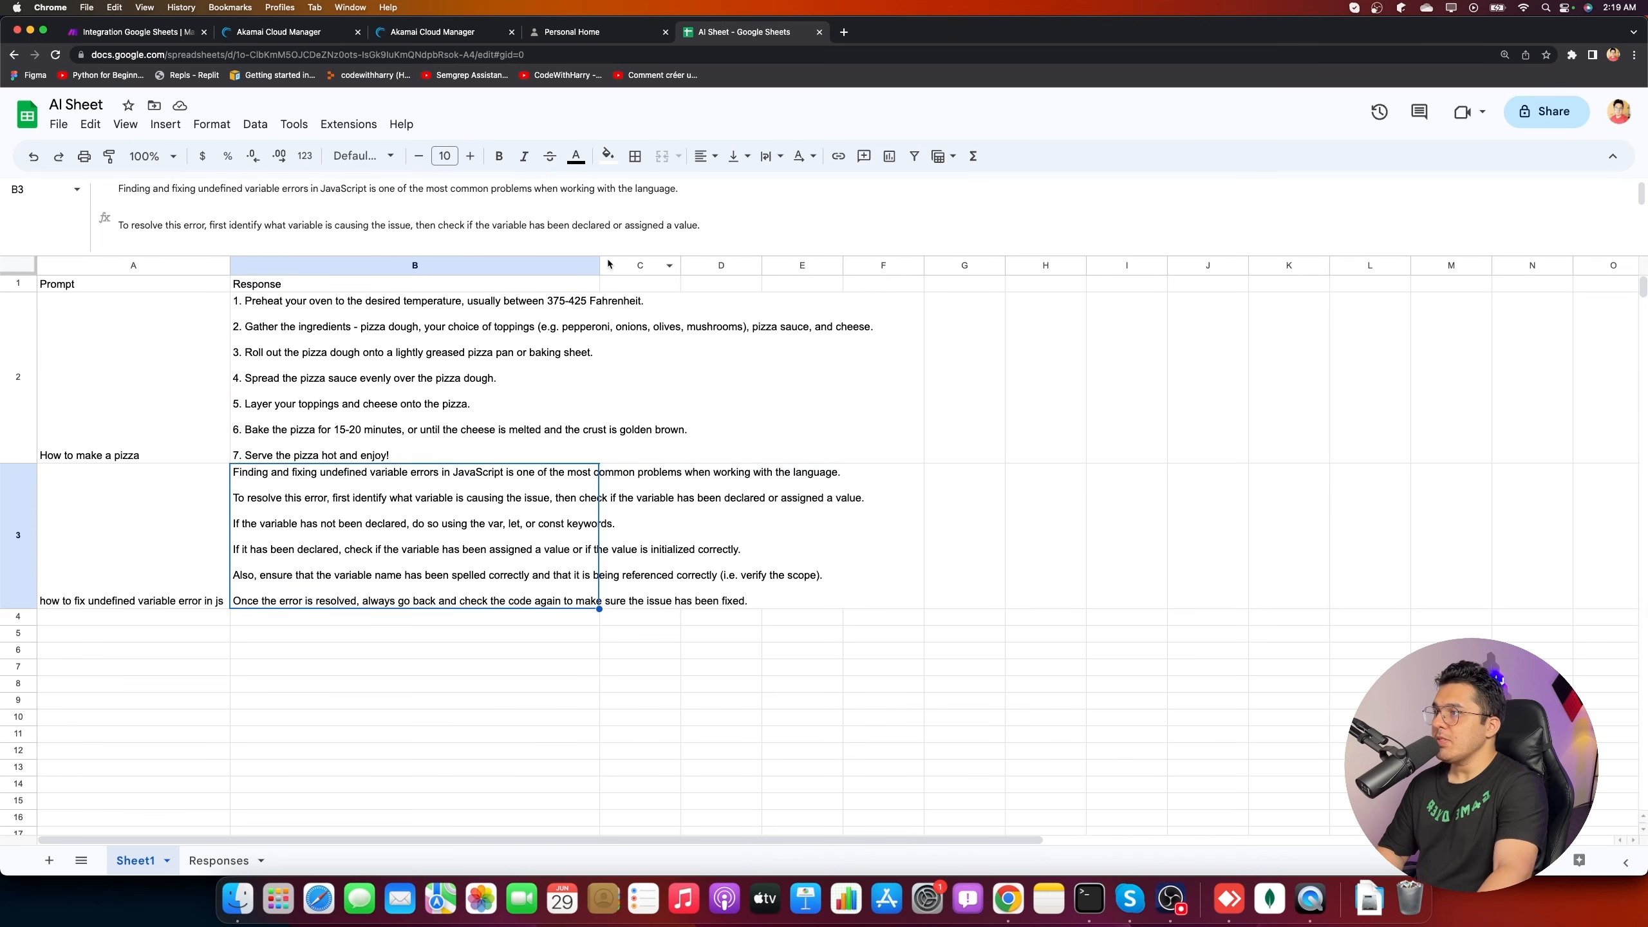
left_click_drag(615, 256, 415, 299)
left_click(563, 370)
left_click(580, 263)
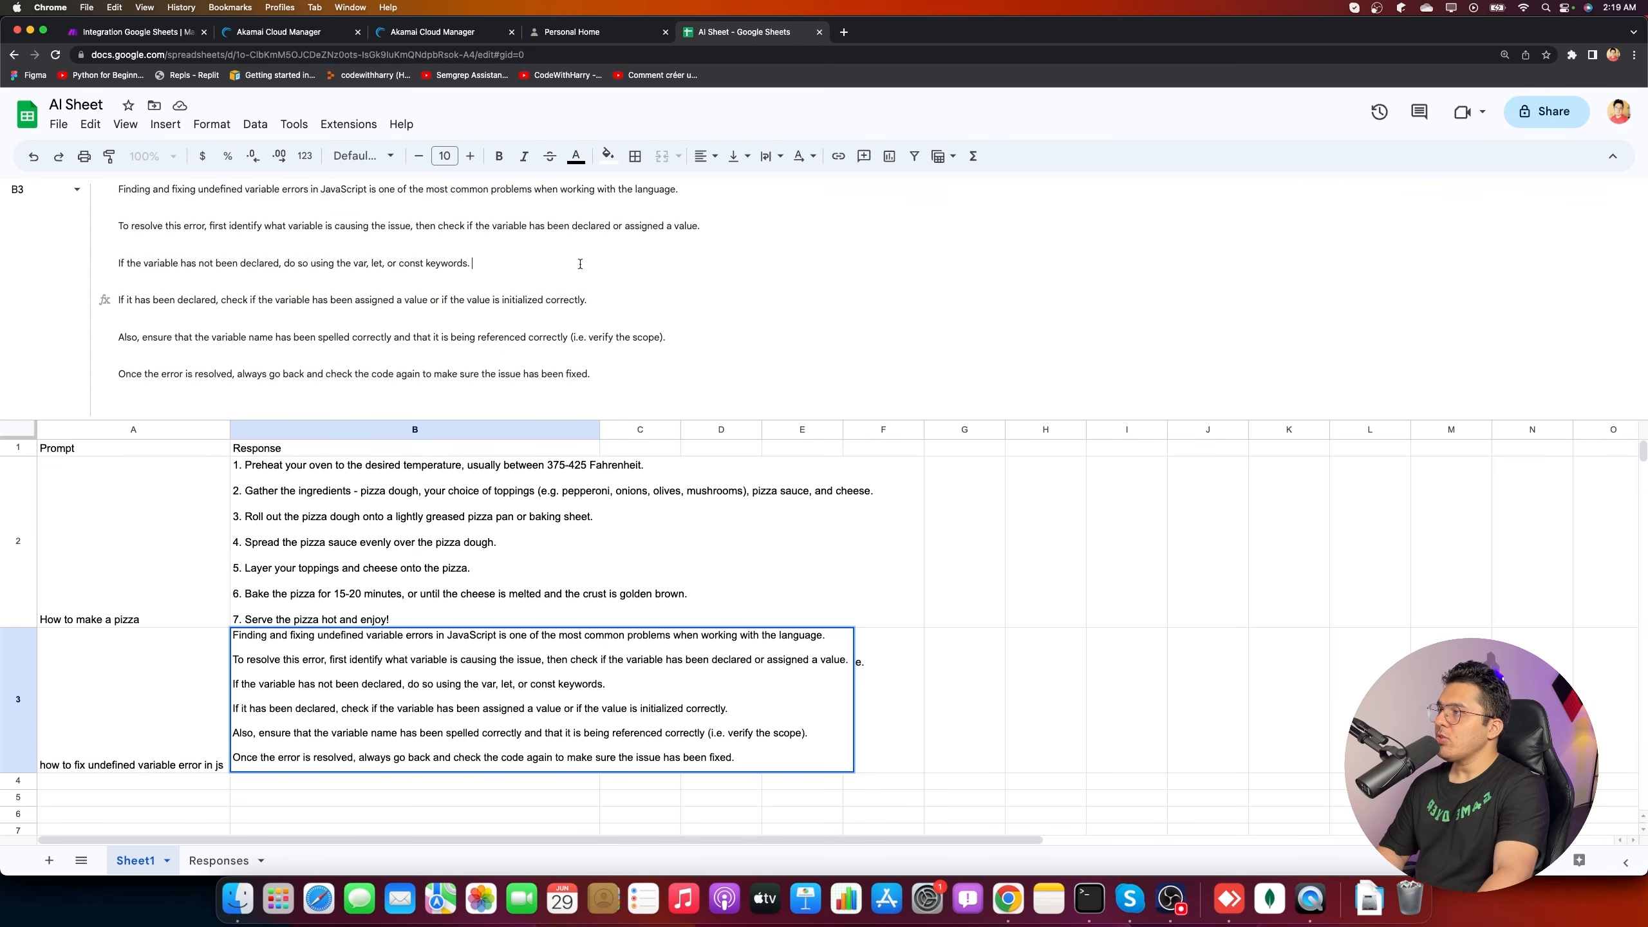
left_click_drag(721, 422, 730, 246)
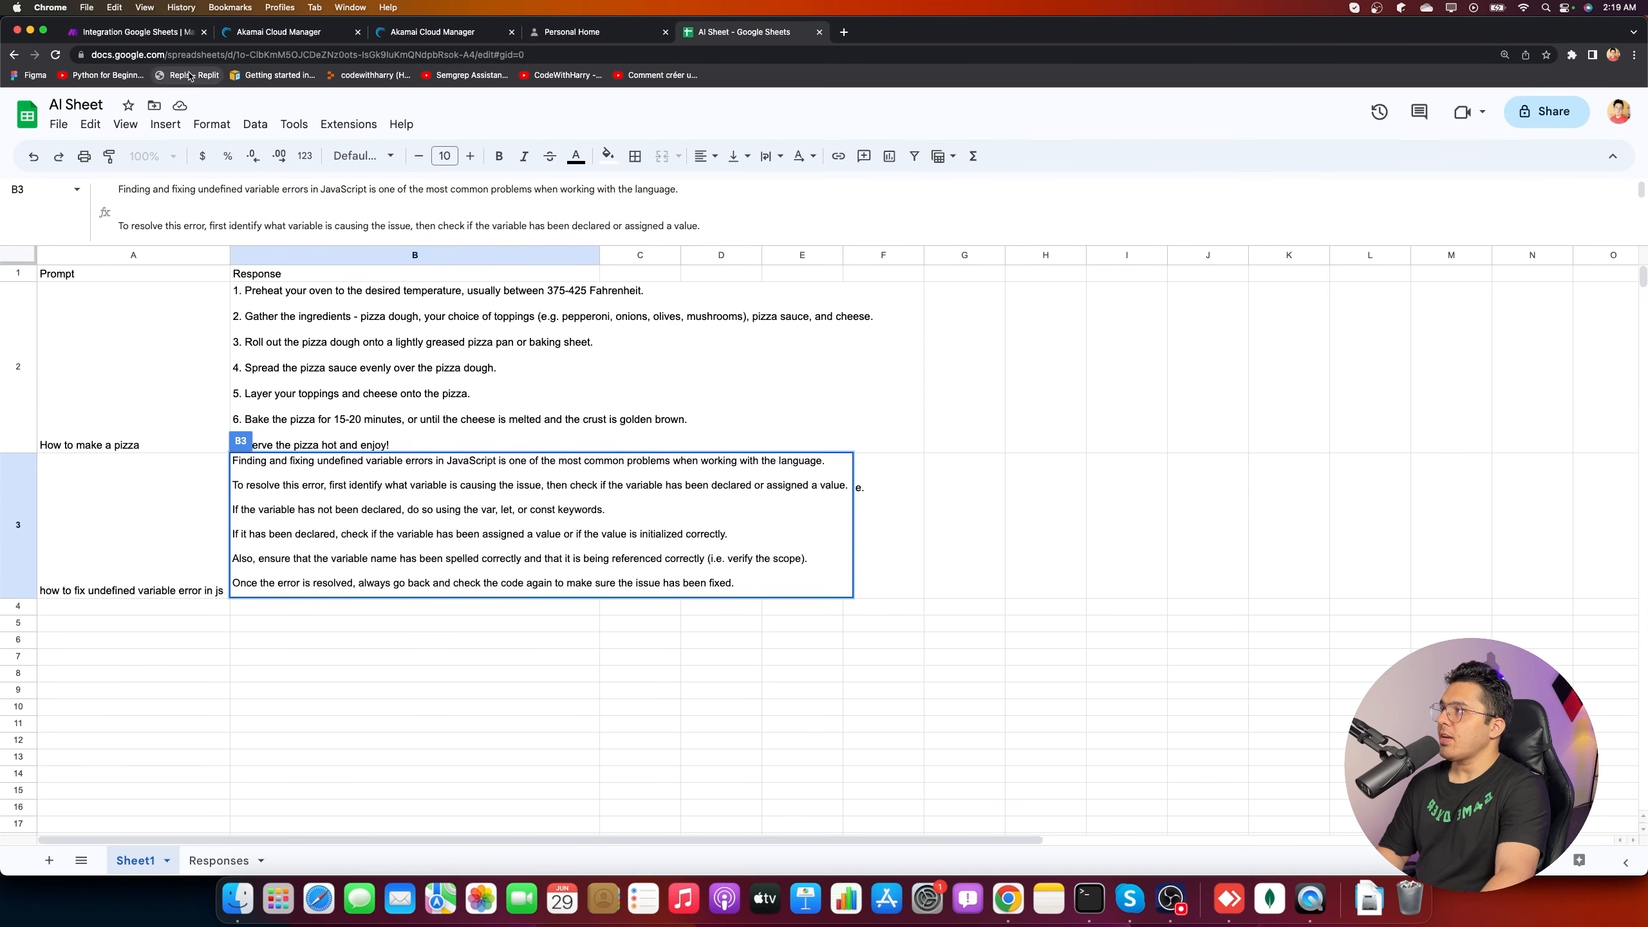
left_click(137, 32)
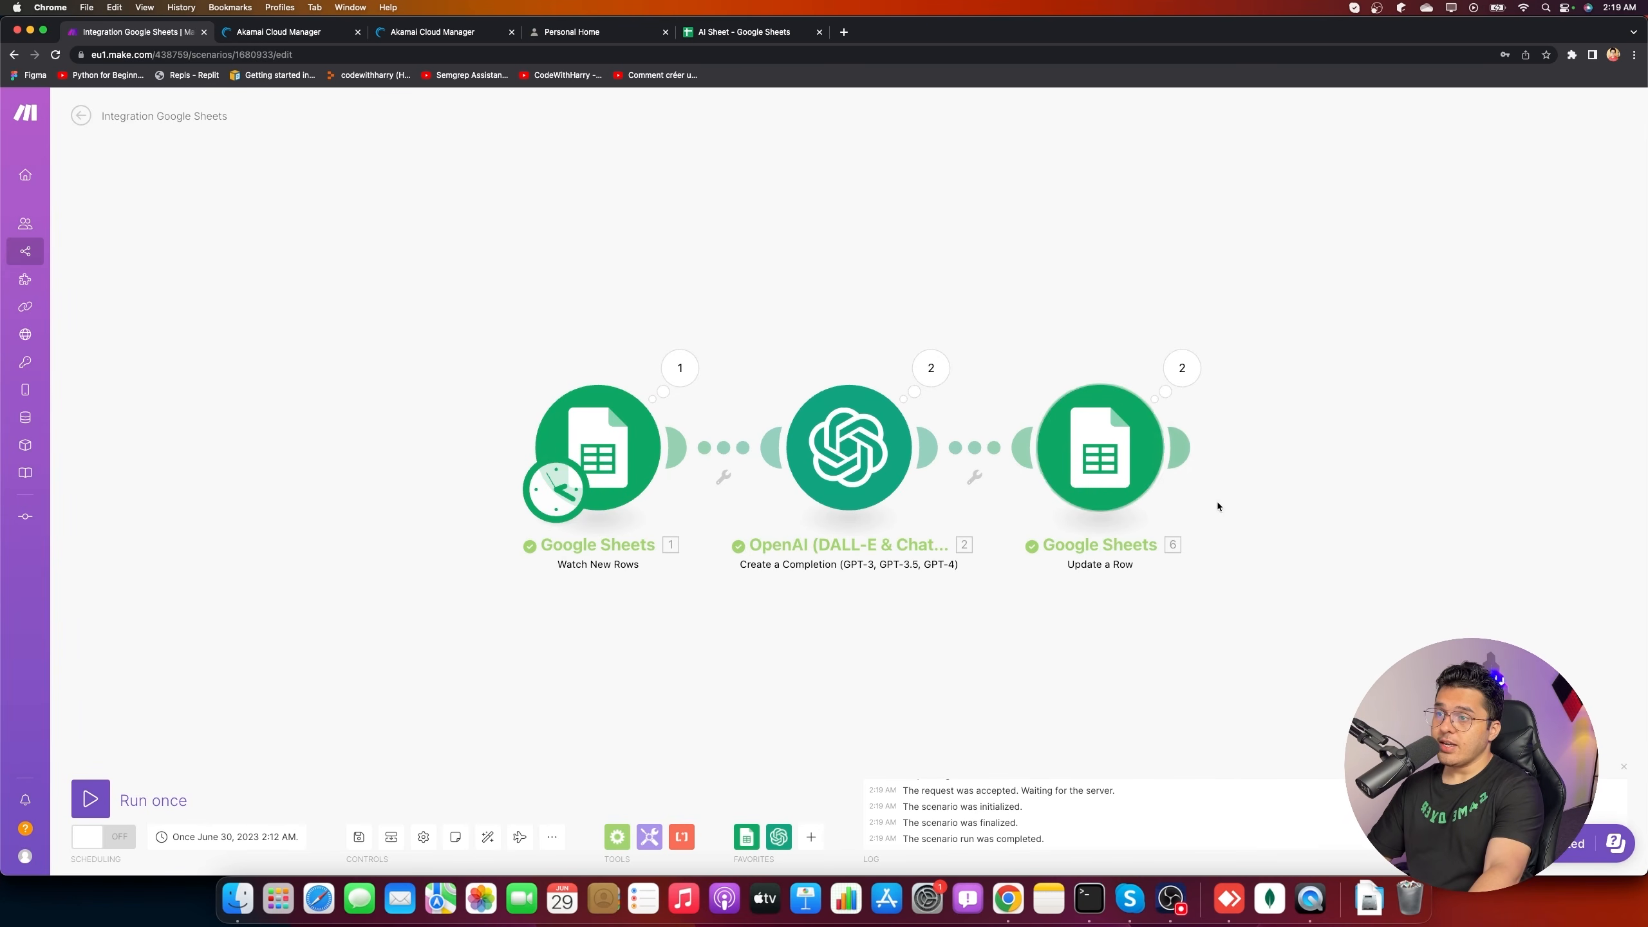
- Add a new module slot after Update a Row and search the full app list for gmail
left_click(1177, 448)
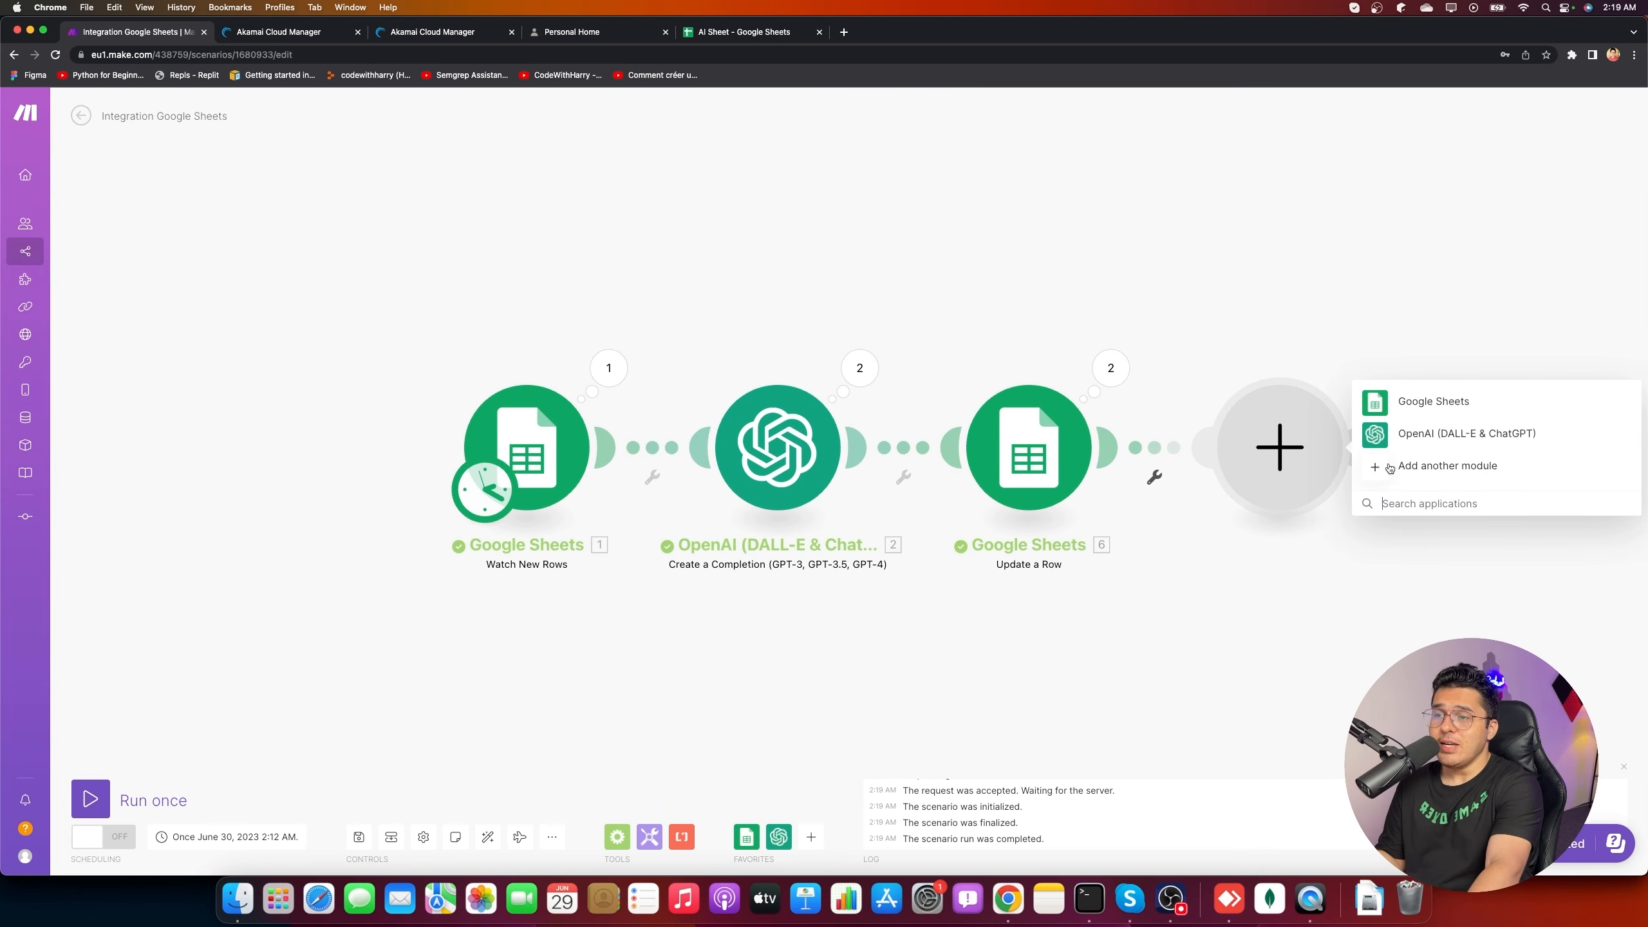
left_click(1428, 501)
scroll(1444, 602, "down", 5)
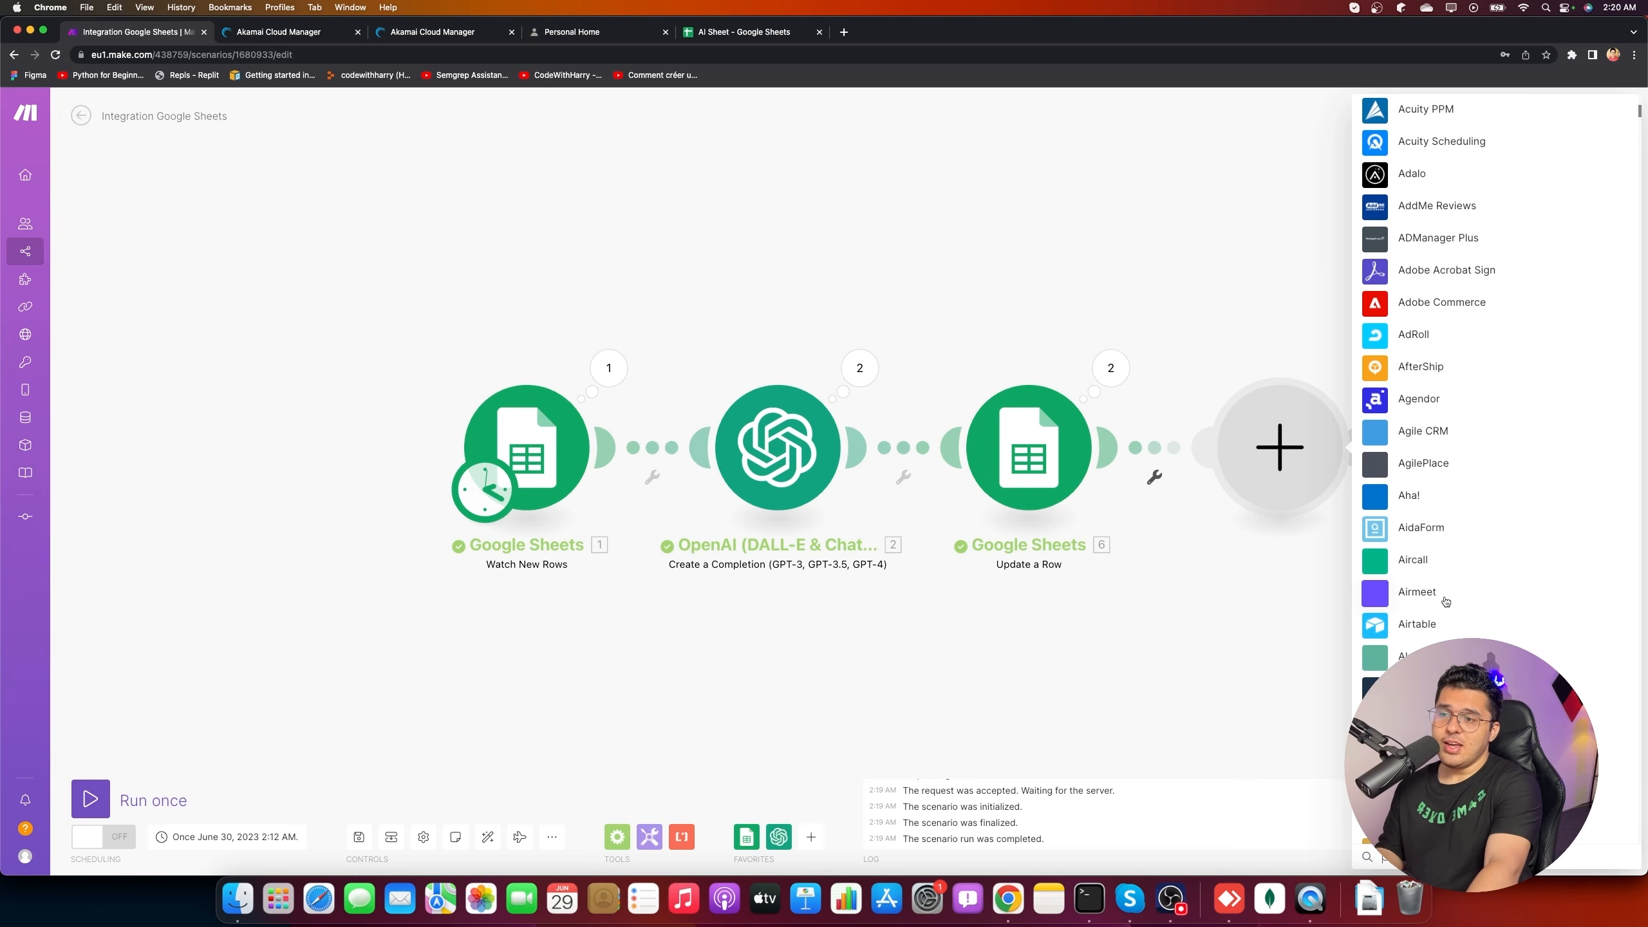
type("gmail")
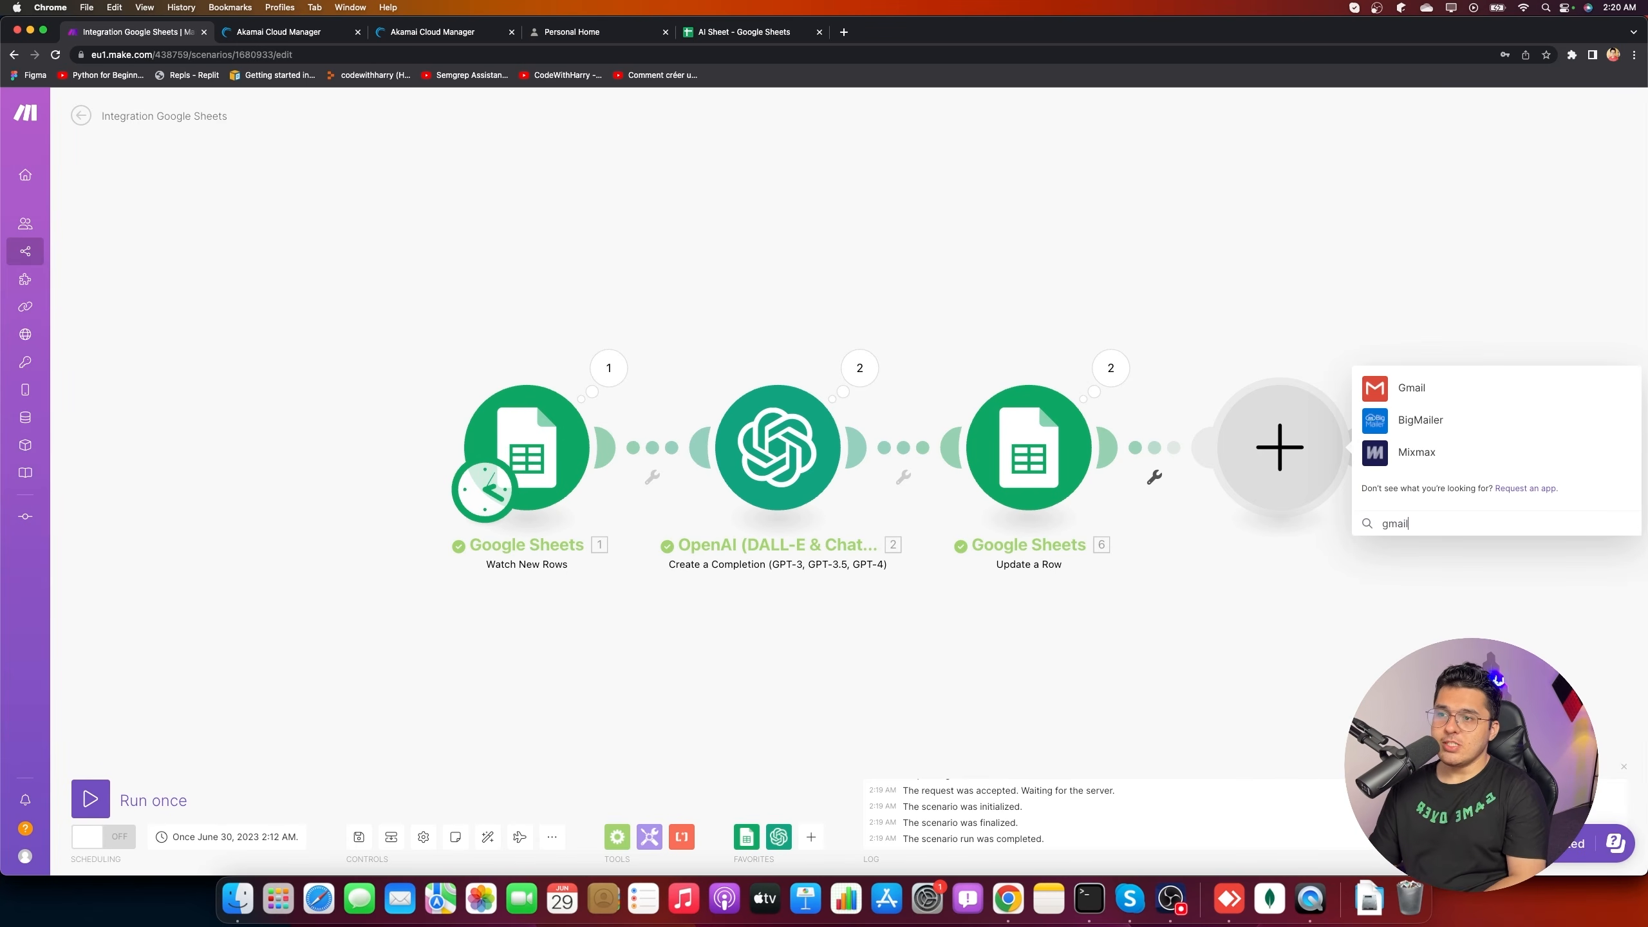
key("super+alt+i")
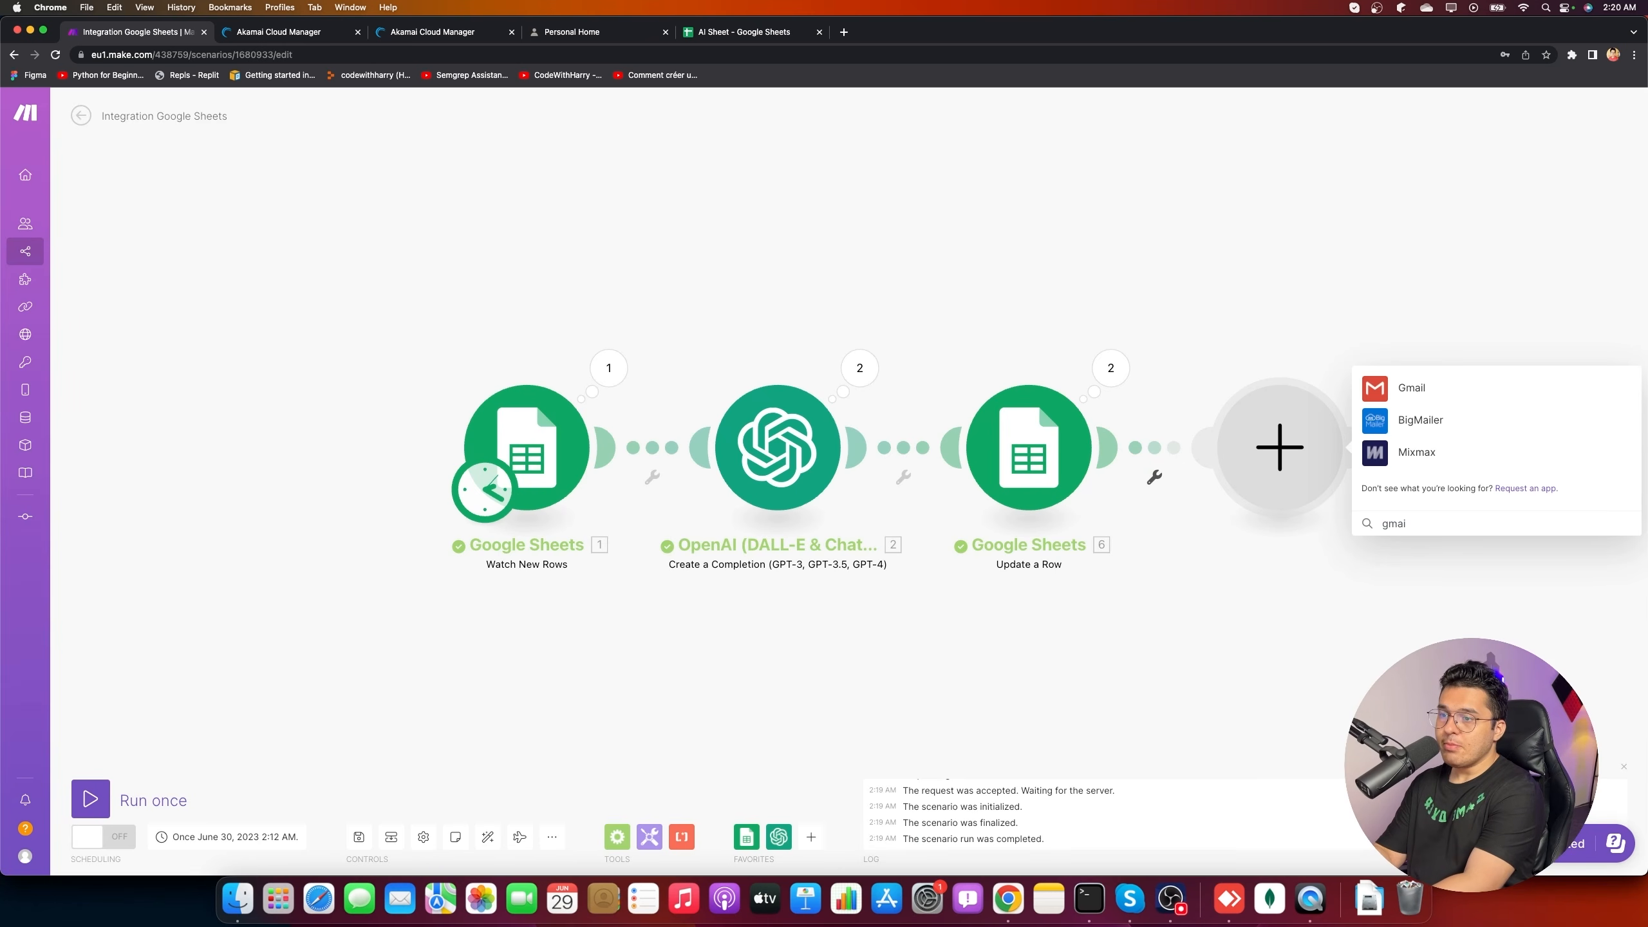
key("BackSpace")
key("BackSpace")
key("BackSpace")
key("BackSpace")
key("BackSpace")
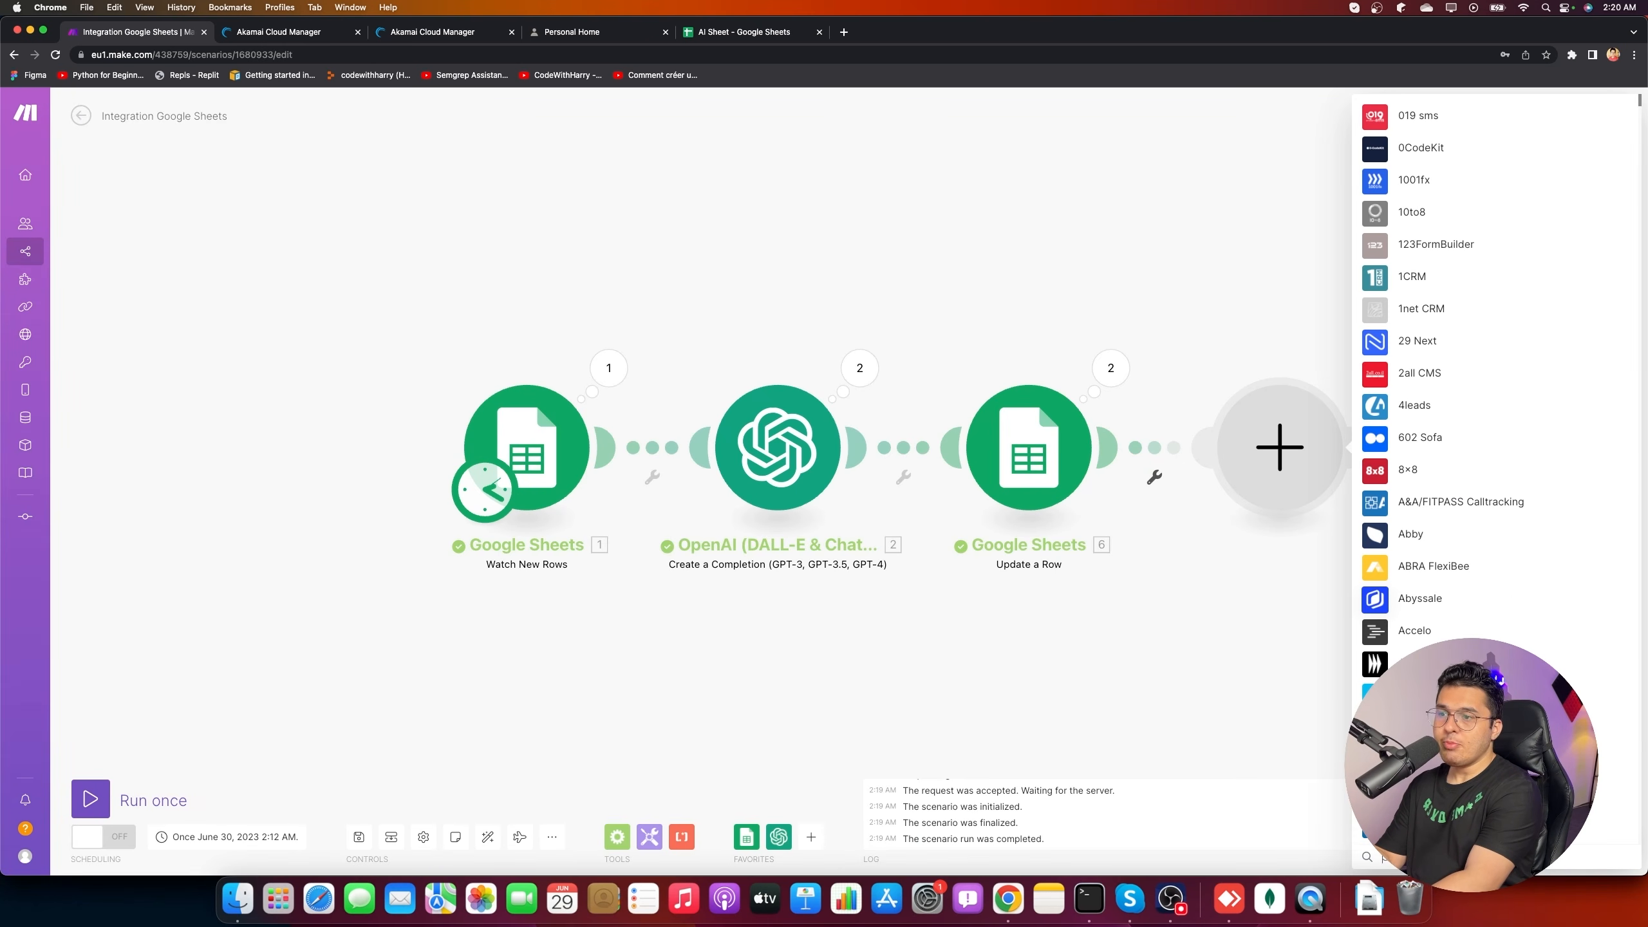
- Replace the app search with zapier, then clear the search field again
scroll(1495, 469, "down", 3)
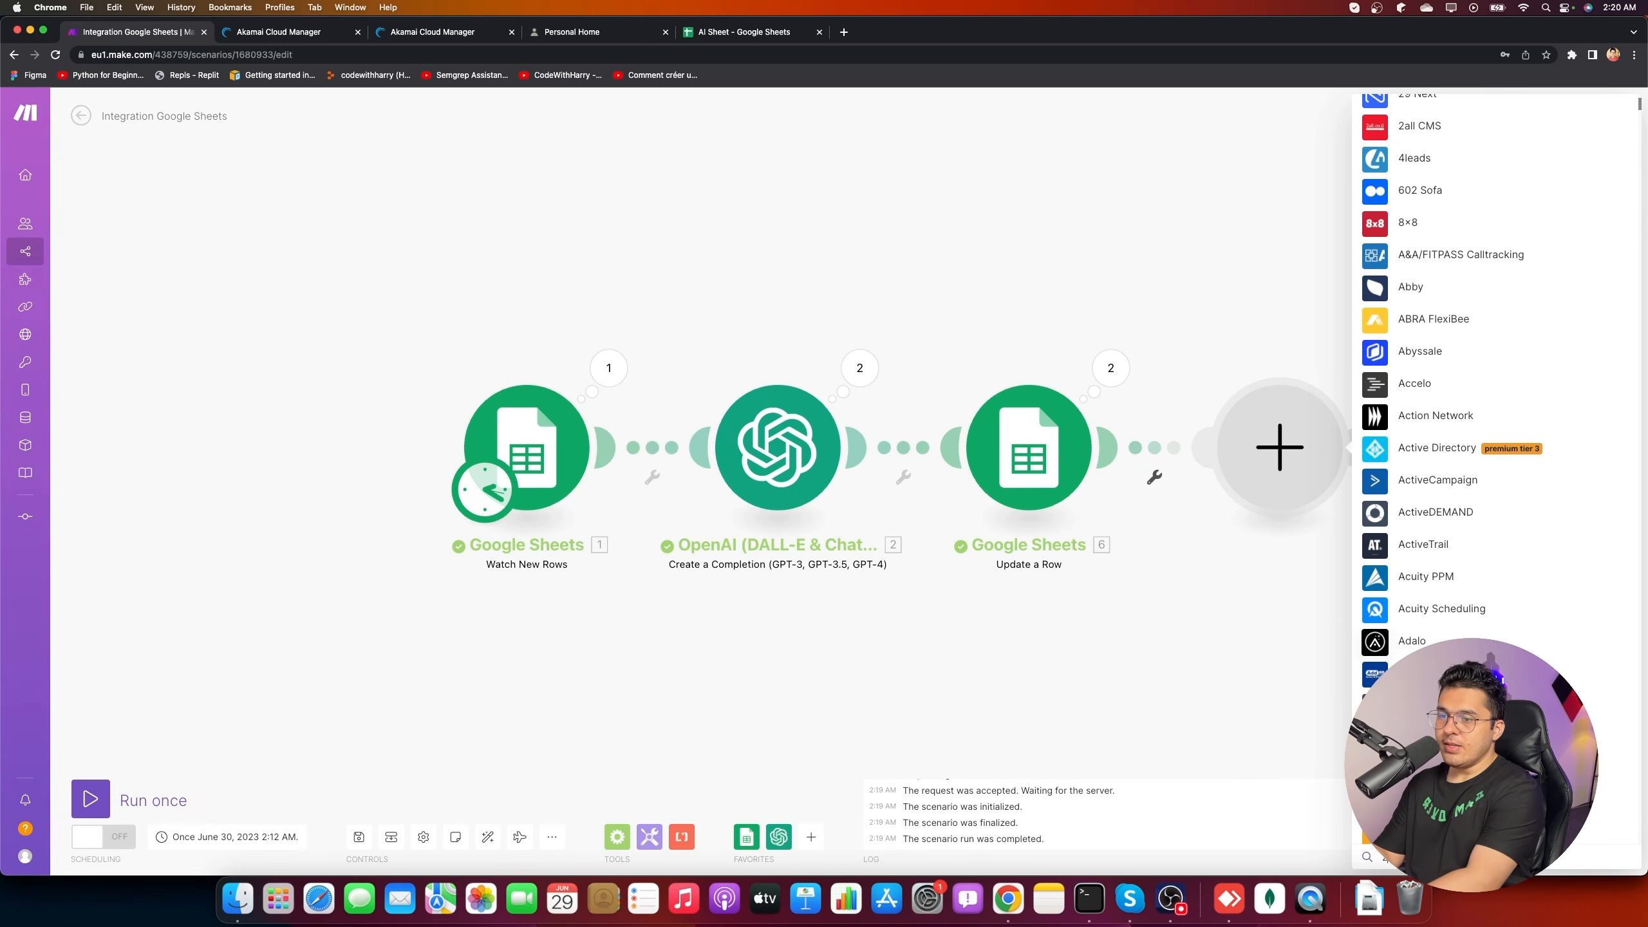
type("zapier4")
key("BackSpace")
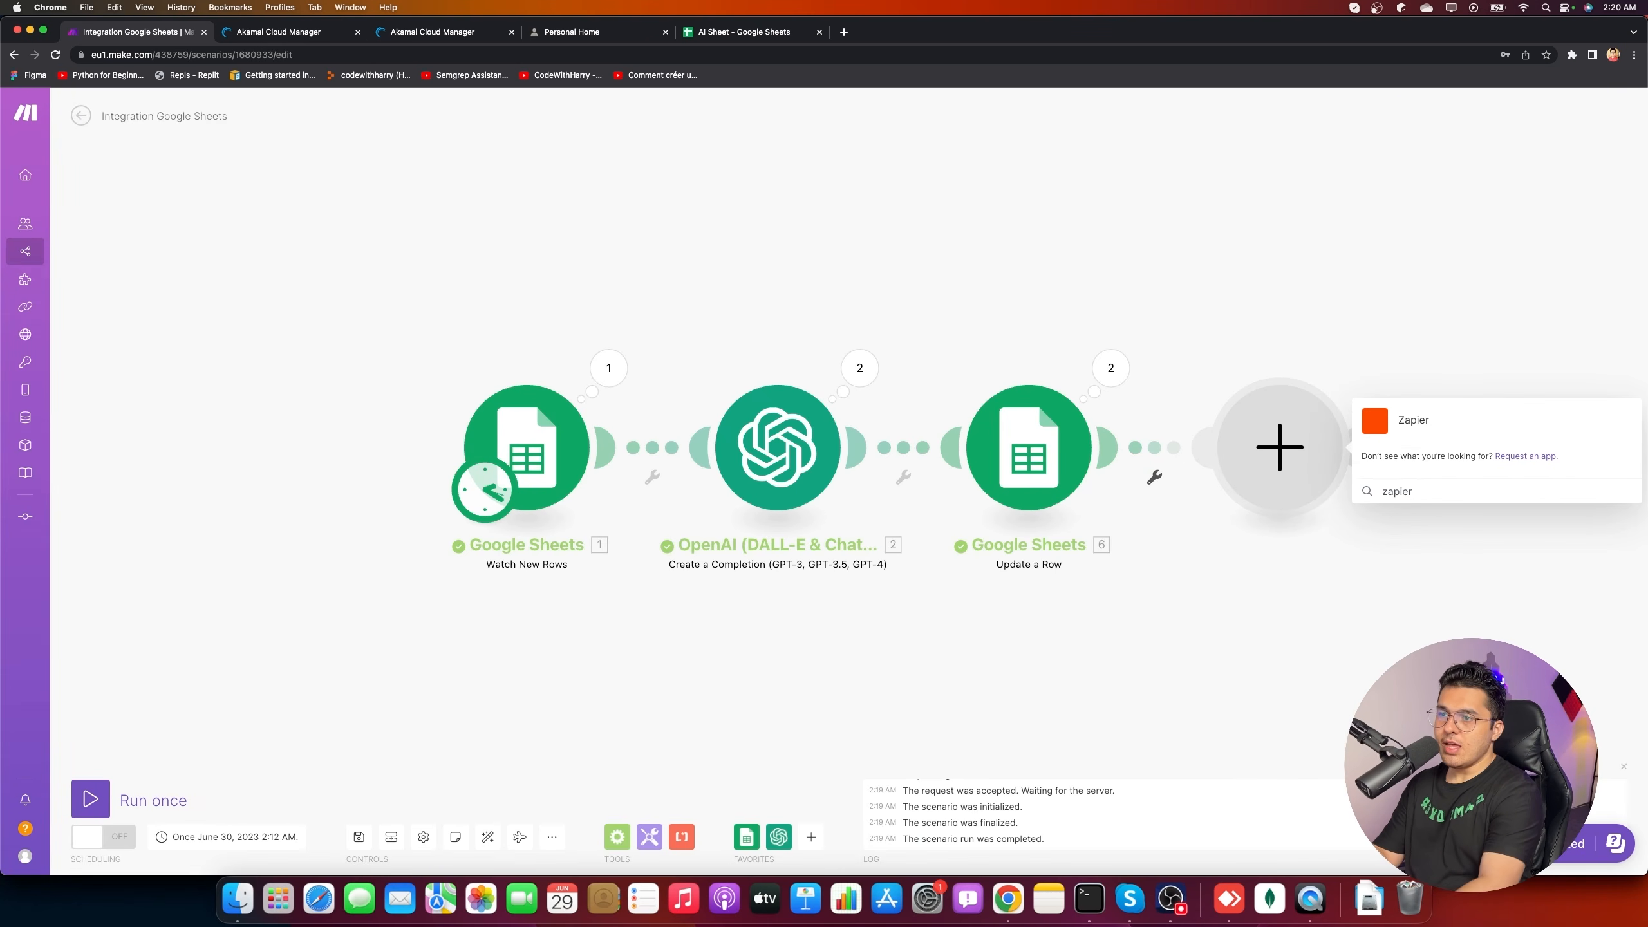
left_click_drag(1413, 491, 1283, 485)
key("BackSpace")
- Search the apps for outlook to list Microsoft 365 Calendar and Microsoft 365 Email
type("p")
scroll(1372, 506, "down", 15)
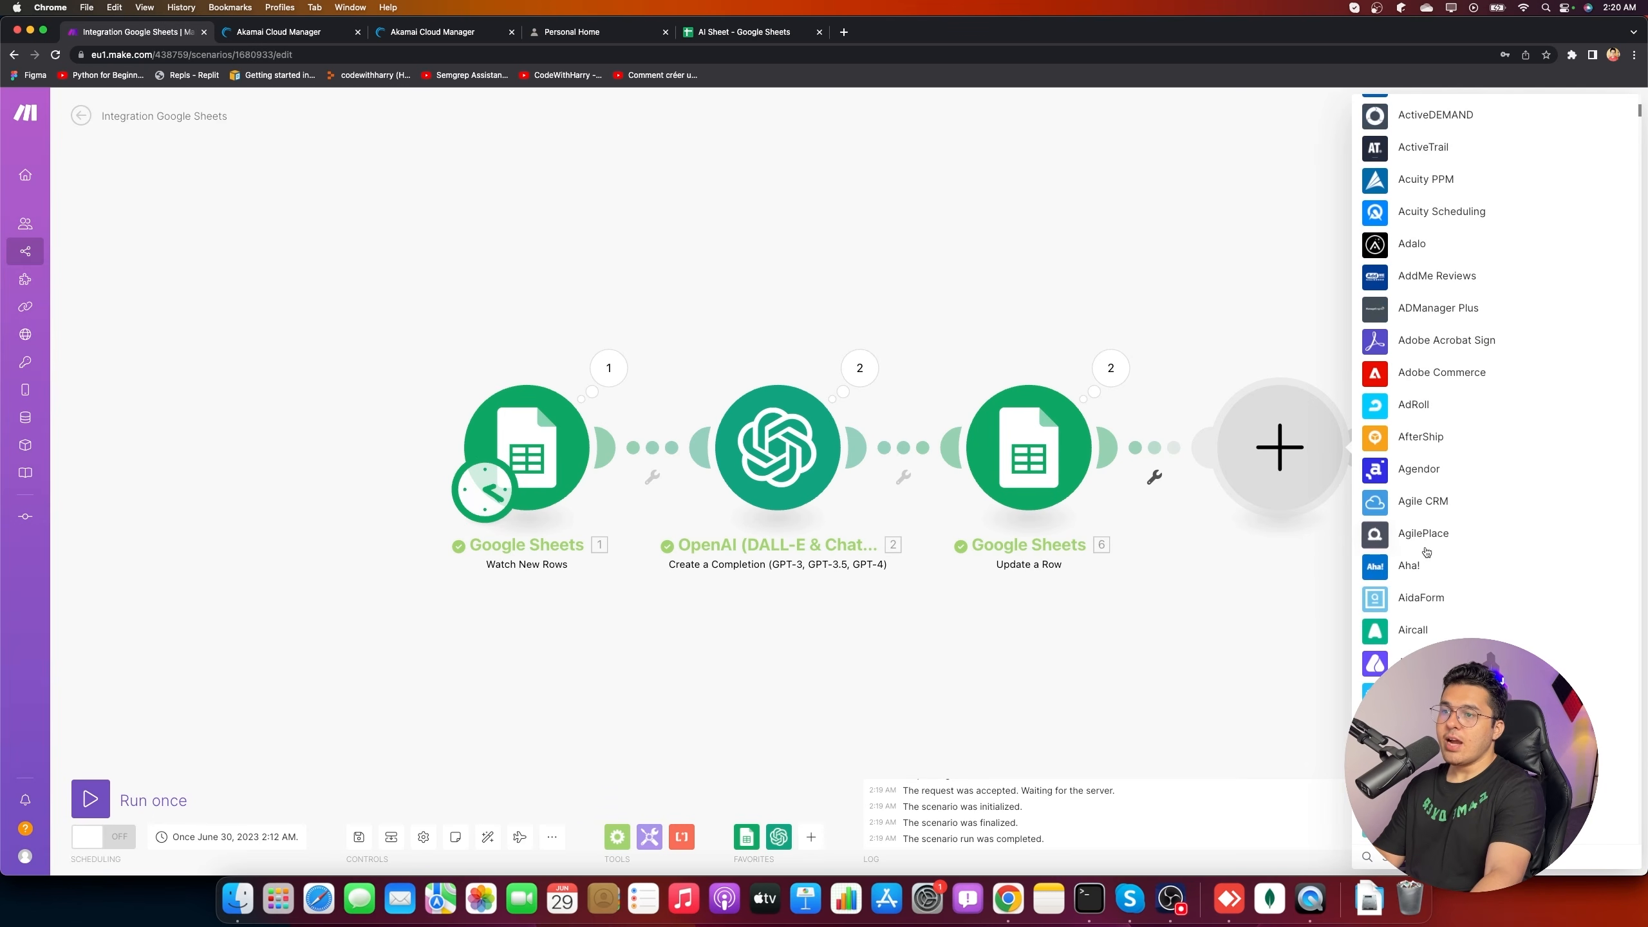
scroll(1485, 618, "down", 15)
scroll(1492, 390, "down", 20)
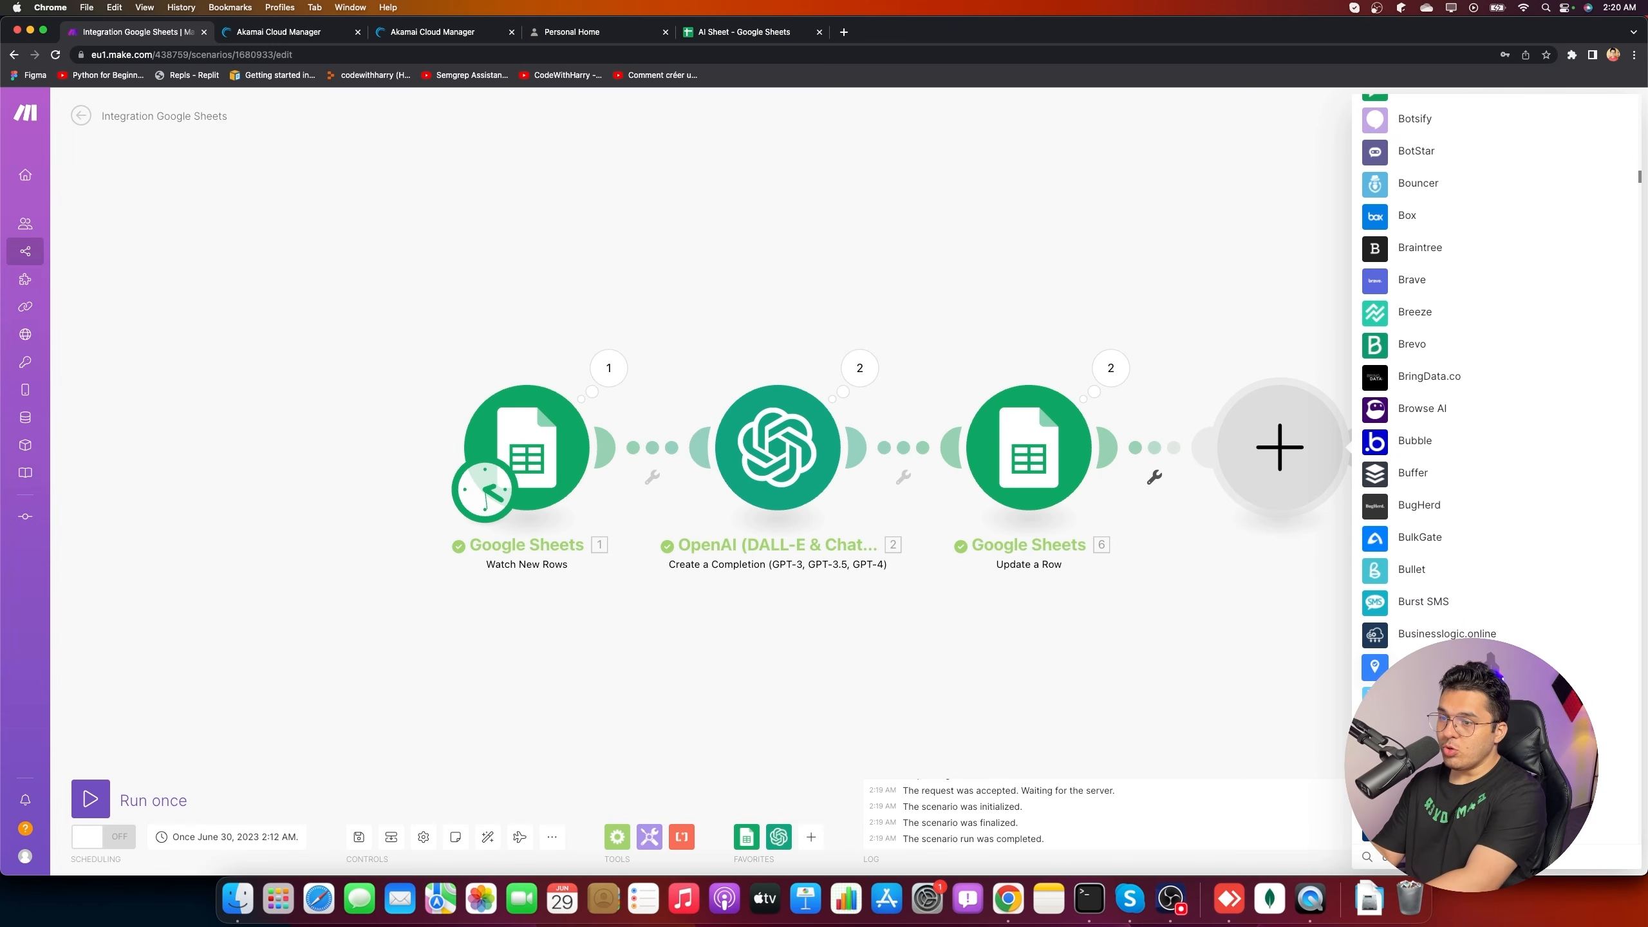
type("outlook")
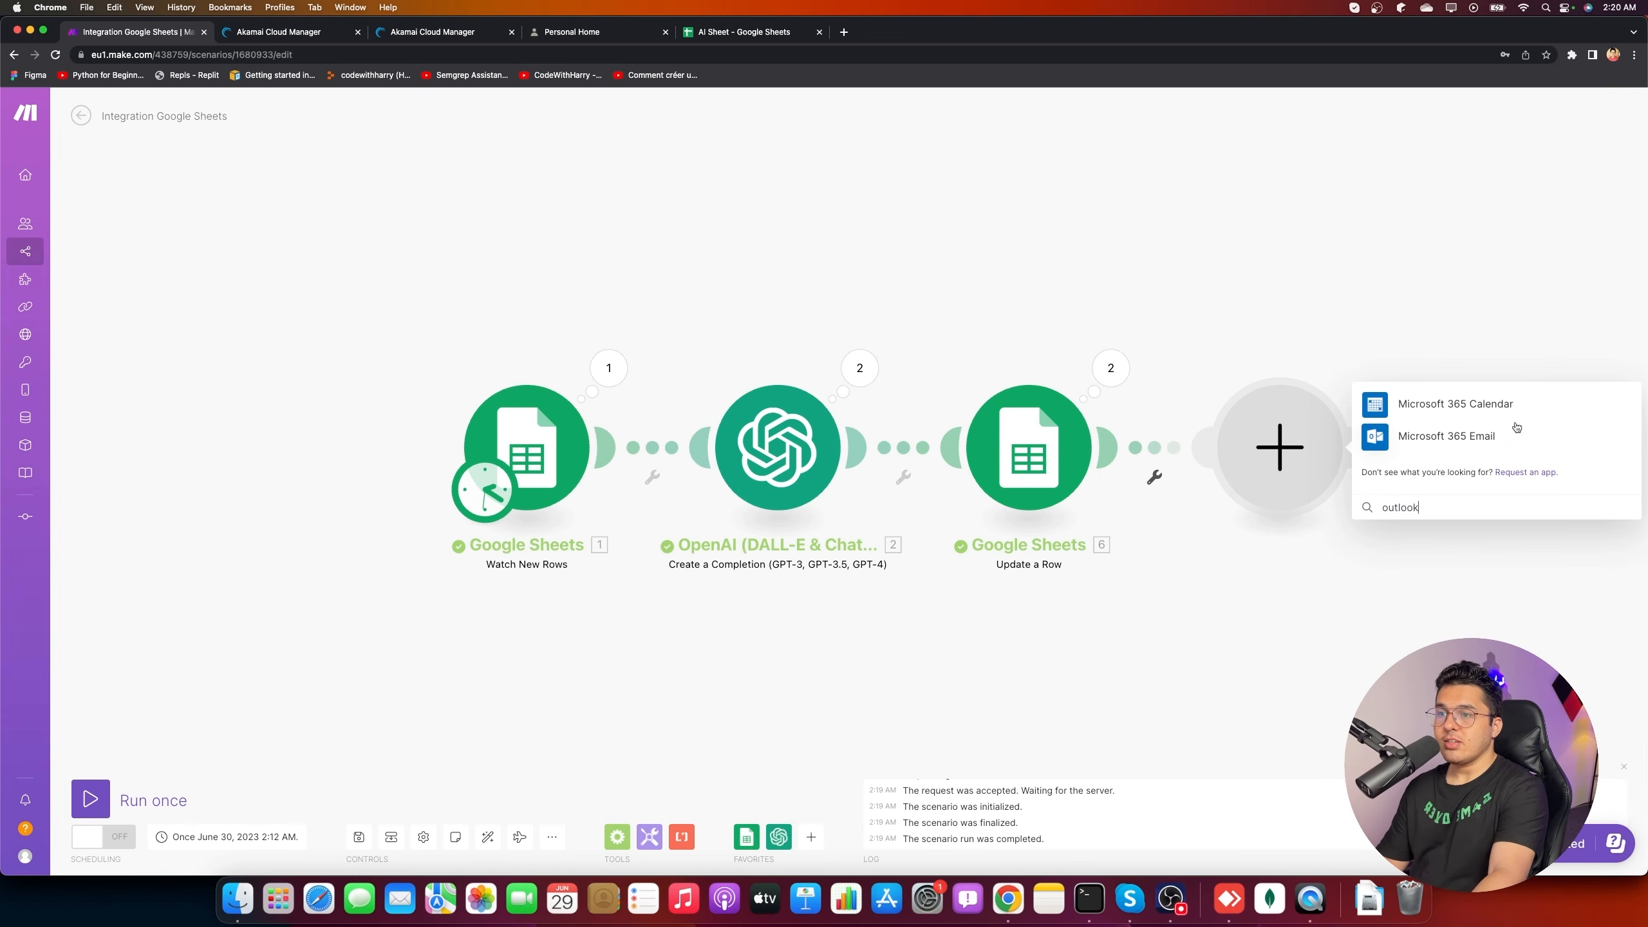